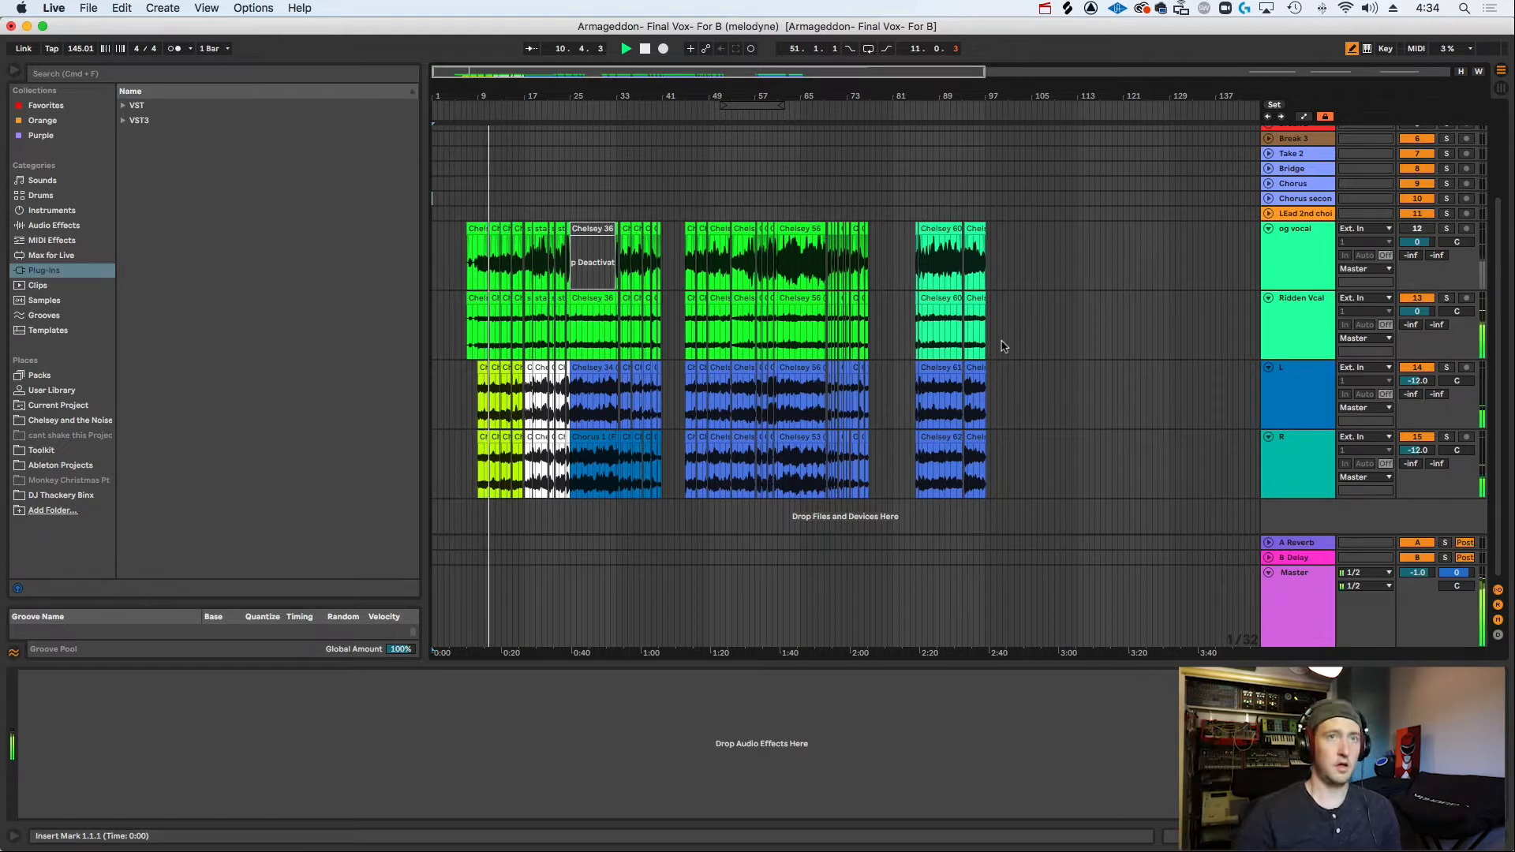
# Lower the volume of the armageddon backing track to -3.0 dB.
pyautogui.click(1315, 330)
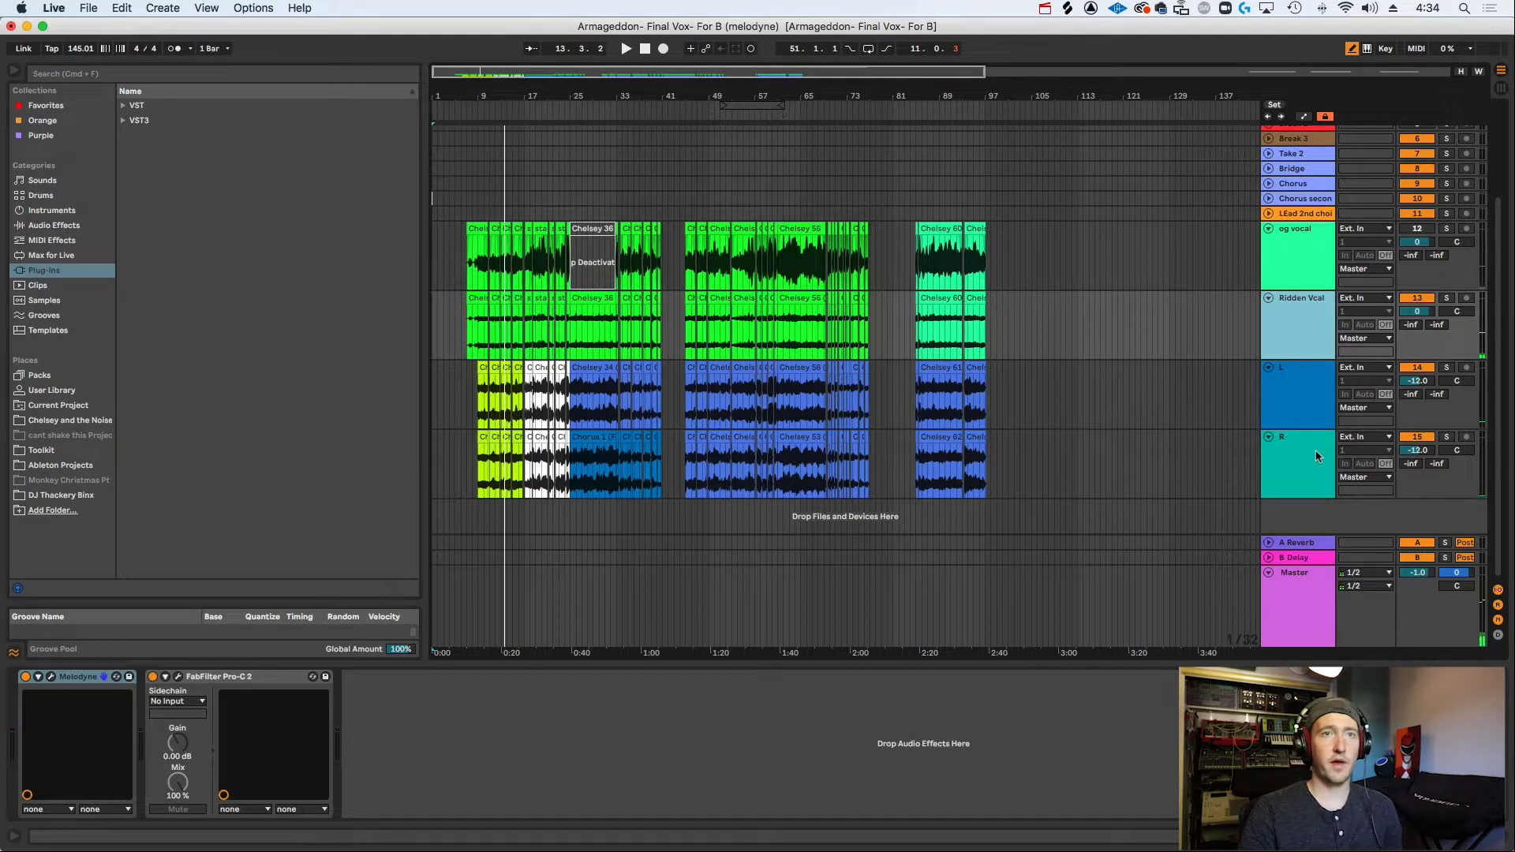
pyautogui.scroll(3, 1314, 438)
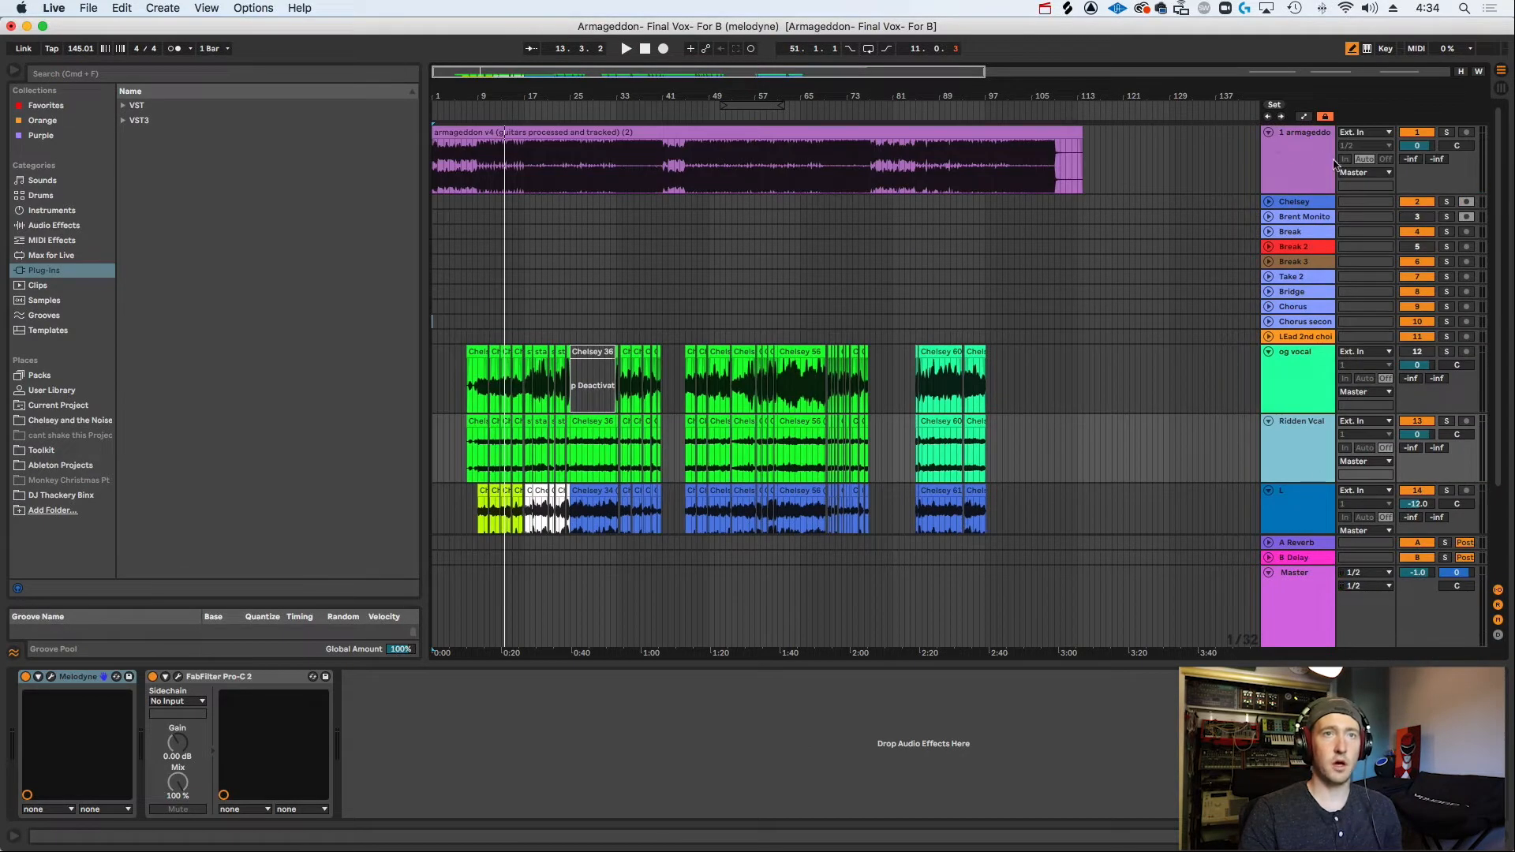
pyautogui.scroll(-3, 1335, 162)
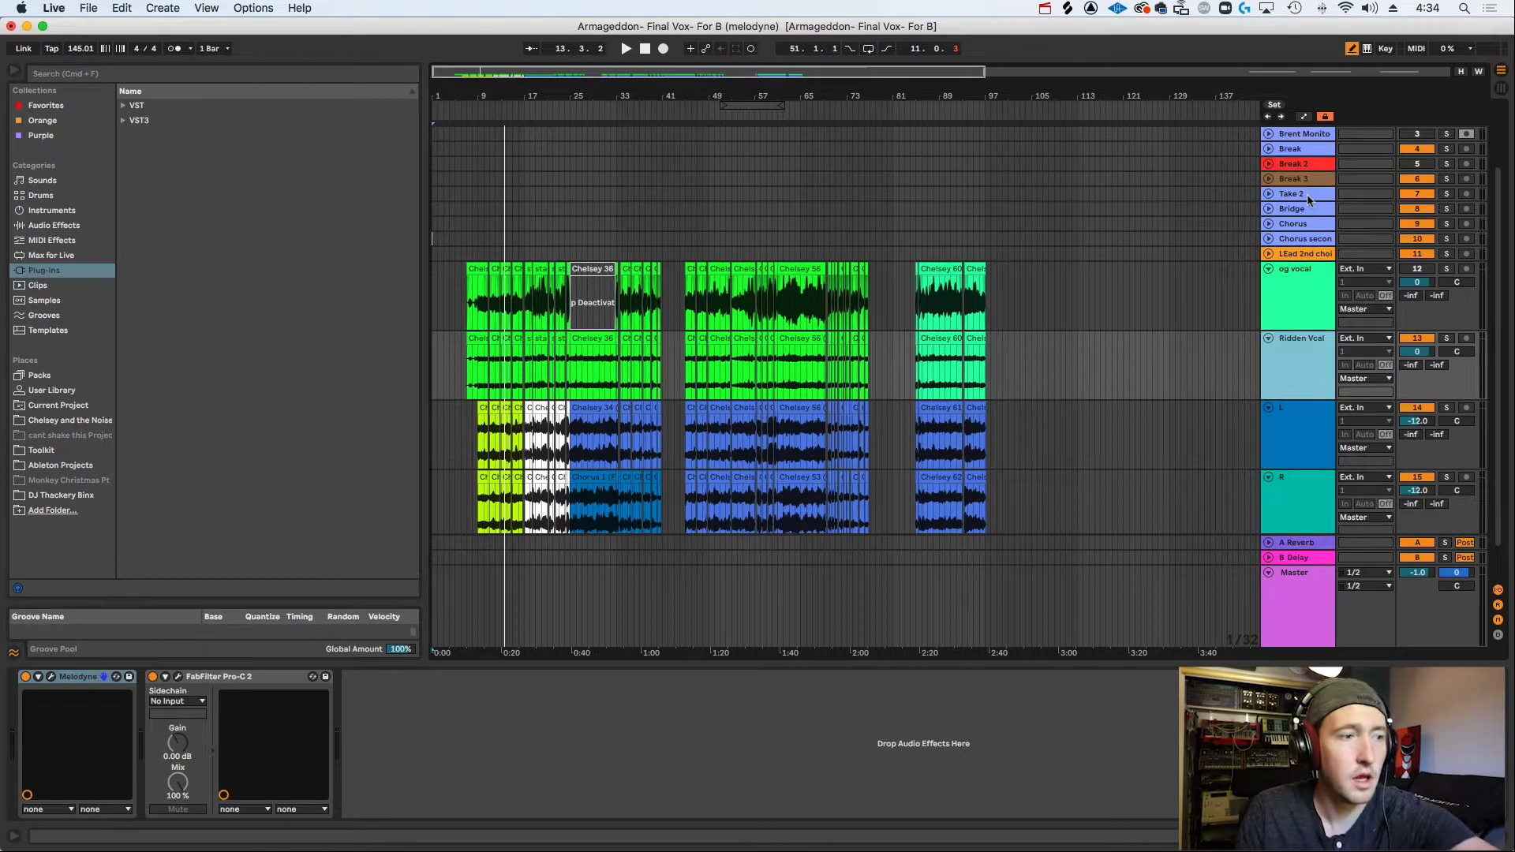
pyautogui.scroll(3, 1306, 194)
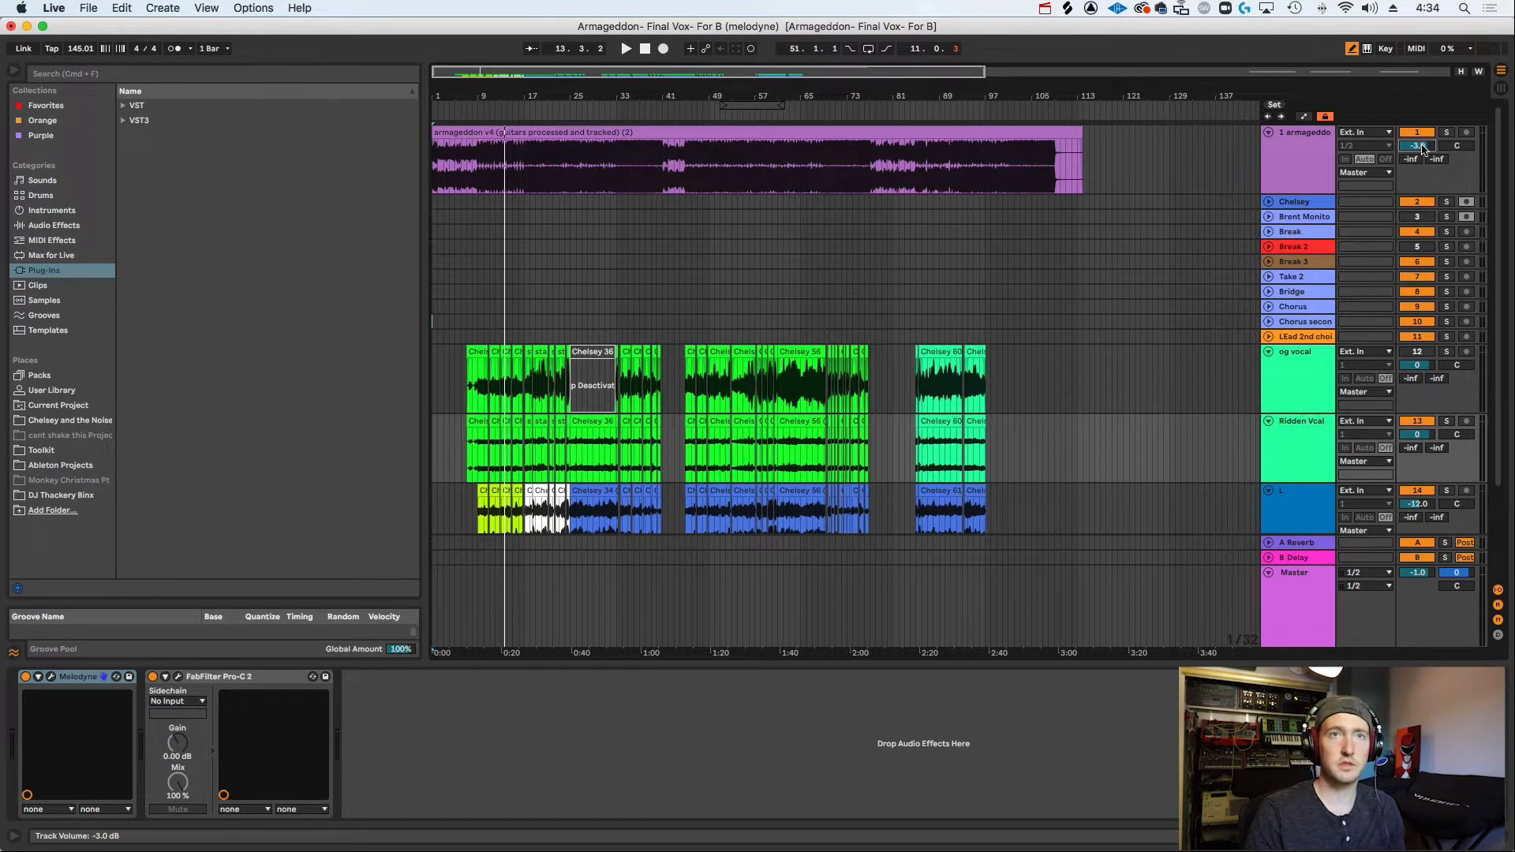
# Group the Ridden Vcal, L and R tracks and set the group's volume to 1.0 dB.
pyautogui.scroll(-3, 1337, 356)
pyautogui.scroll(-2, 1298, 370)
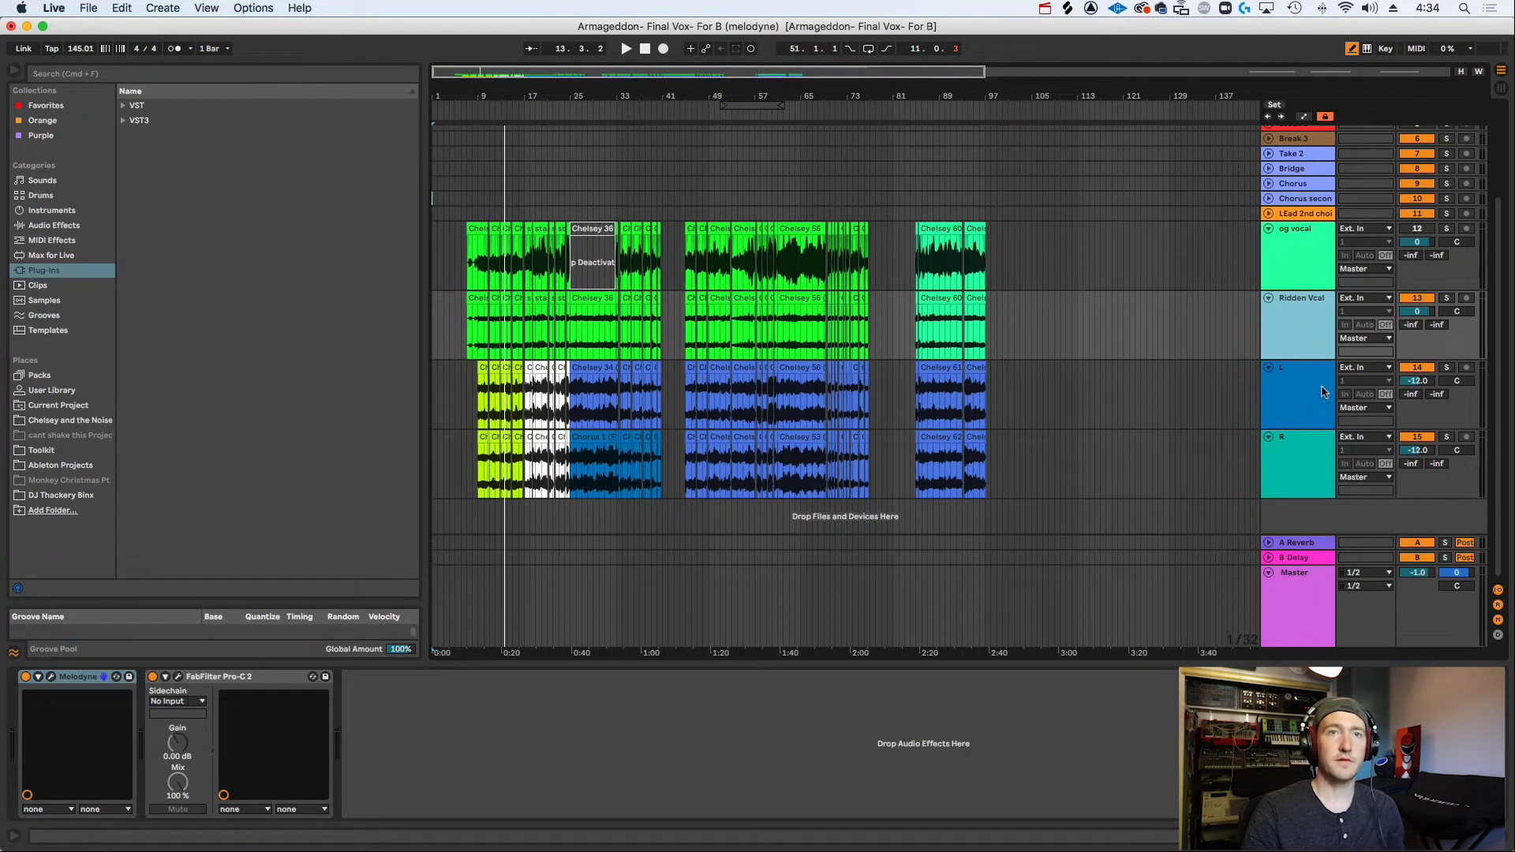
pyautogui.keyDown('shift'); pyautogui.click(1314, 438); pyautogui.keyUp('shift')
pyautogui.press('super+g')
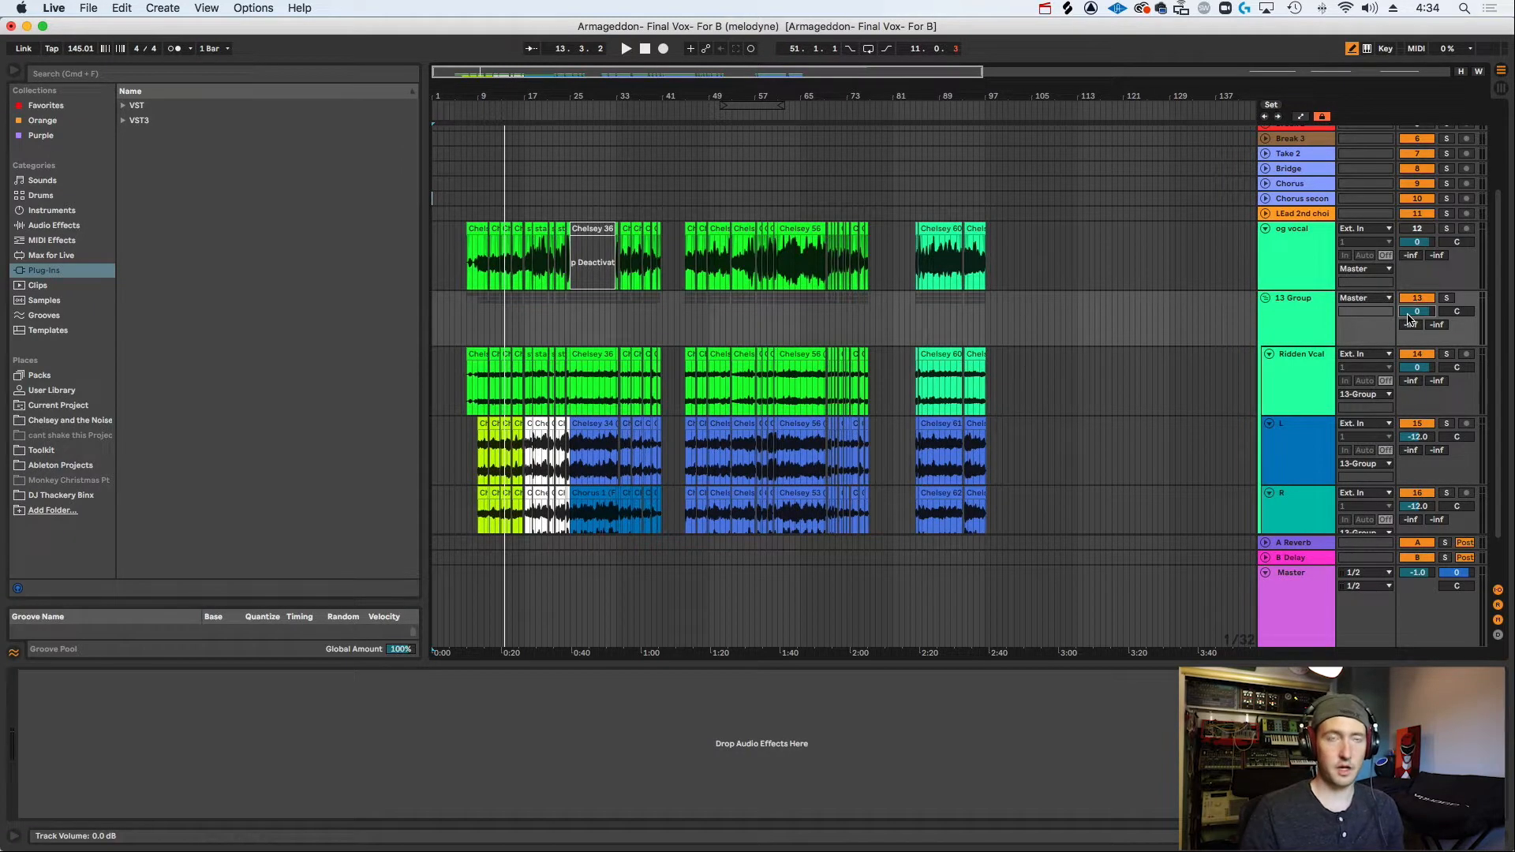
# Examine the og vocal waveform, comparing its opening clips with the passage between about bars 61 and 69.
pyautogui.moveTo(450, 256); pyautogui.dragTo(1027, 284)
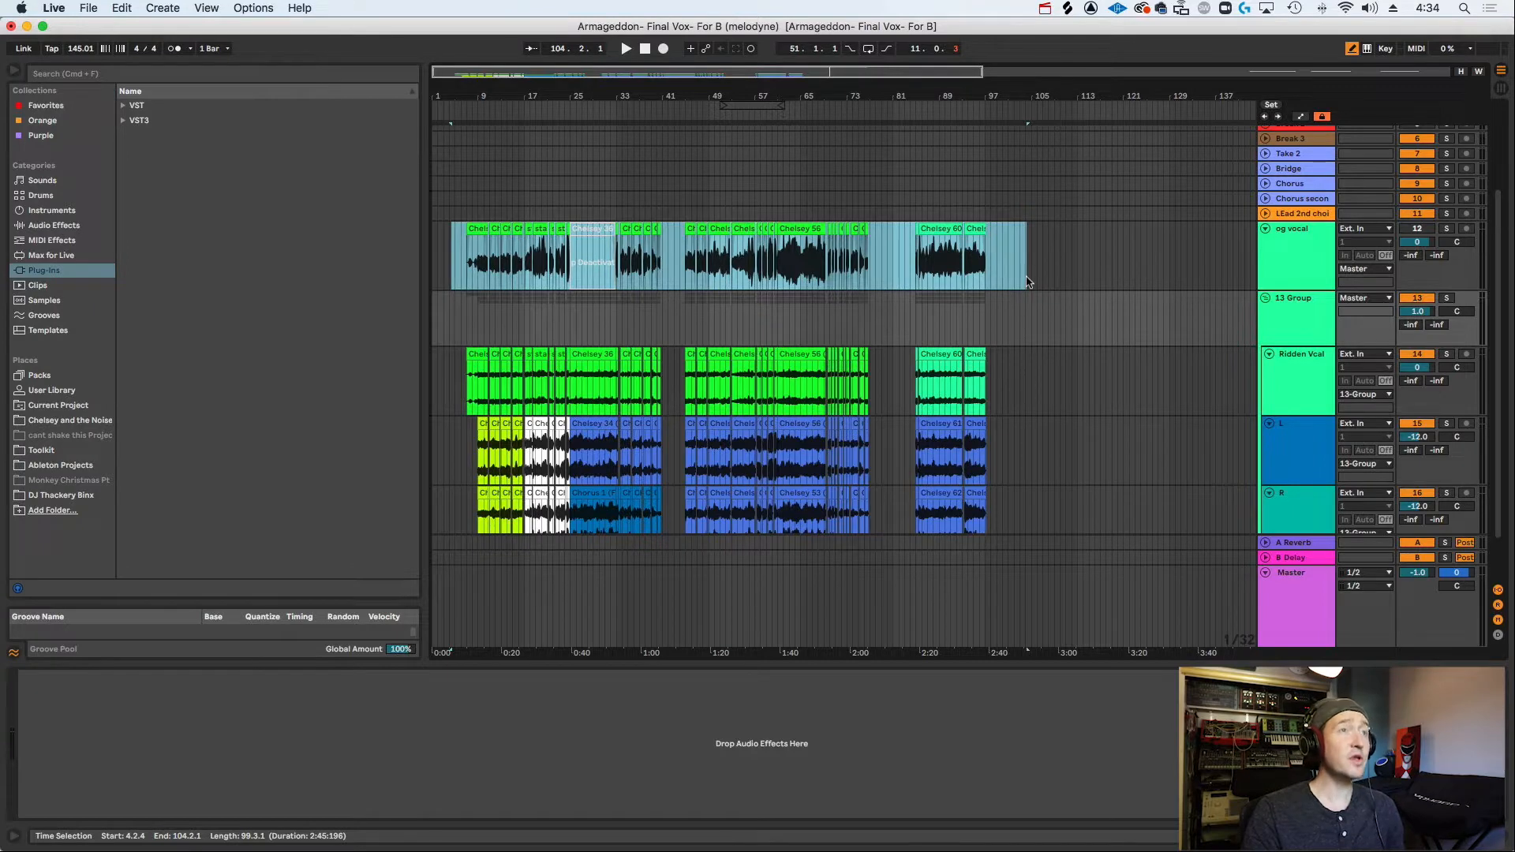
pyautogui.moveTo(1027, 282); pyautogui.dragTo(1026, 283)
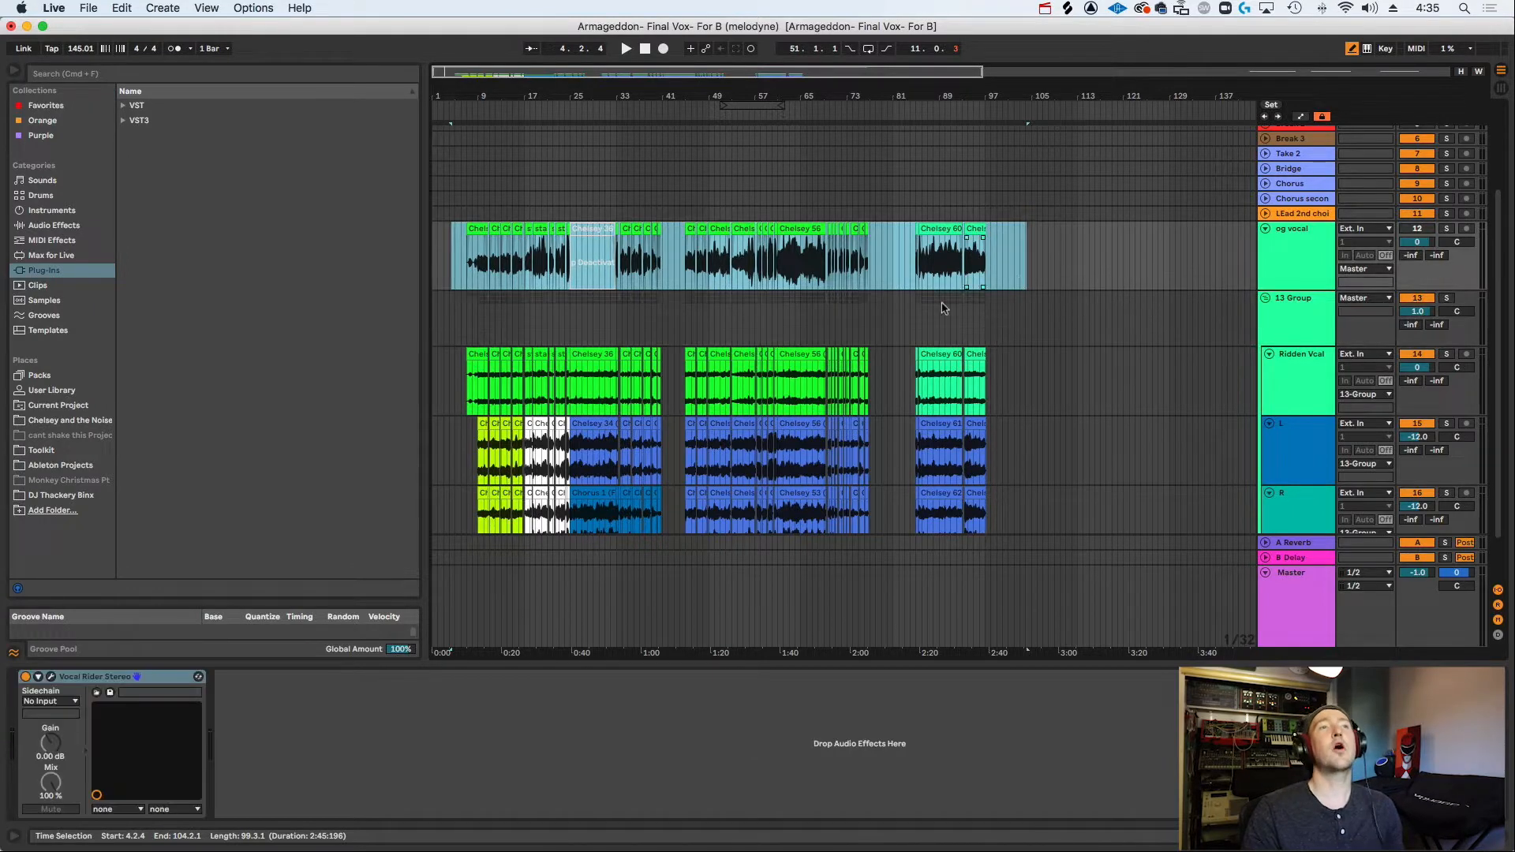
pyautogui.click(792, 276)
pyautogui.moveTo(784, 273); pyautogui.dragTo(799, 273)
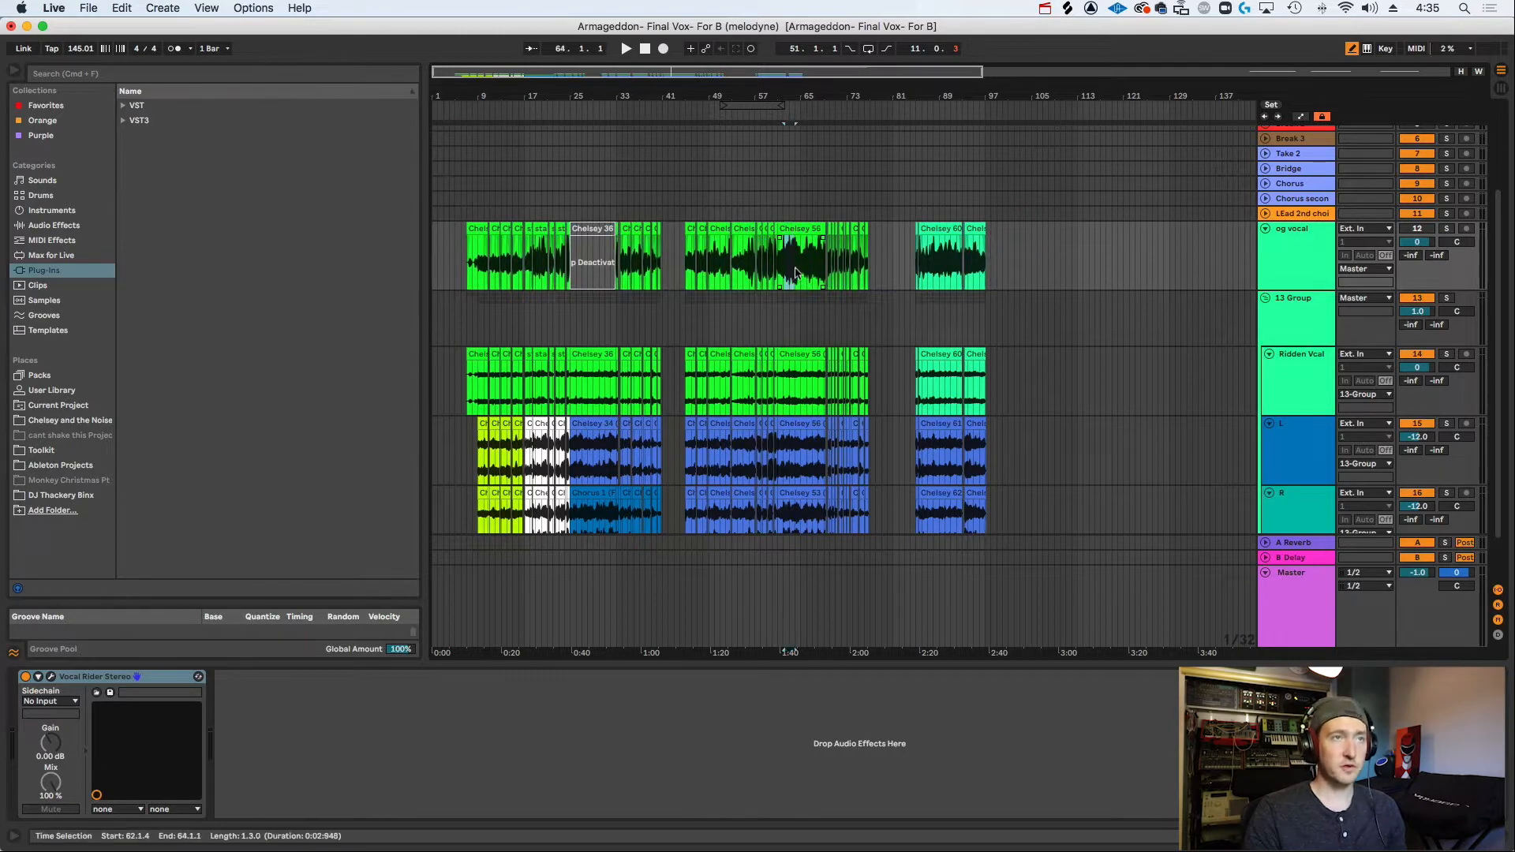
pyautogui.moveTo(502, 270); pyautogui.dragTo(471, 263)
pyautogui.moveTo(780, 272); pyautogui.dragTo(825, 258)
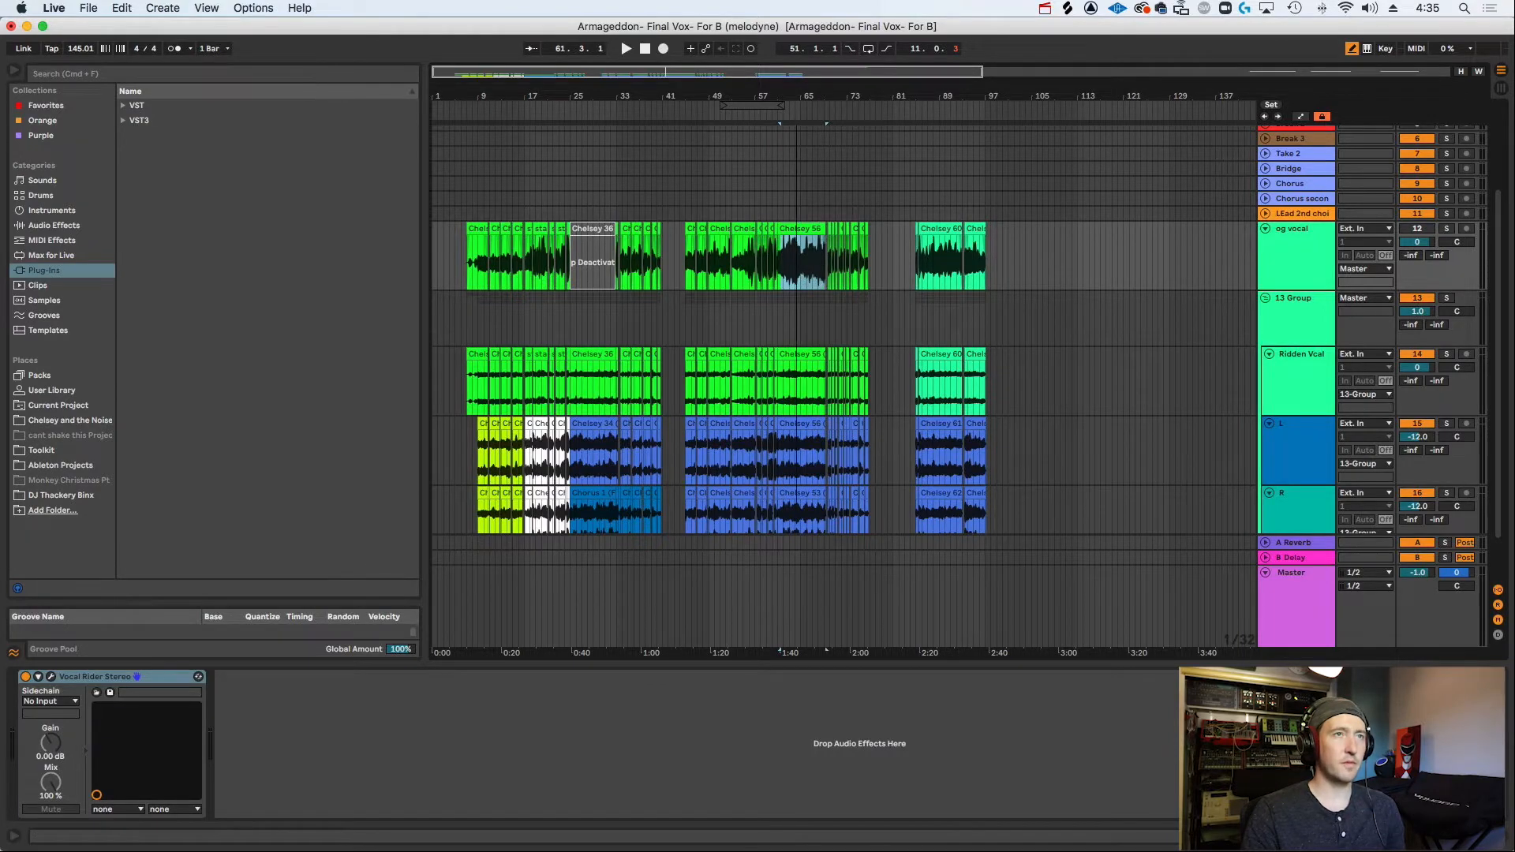
pyautogui.press('z')
pyautogui.moveTo(796, 96); pyautogui.dragTo(797, 197)
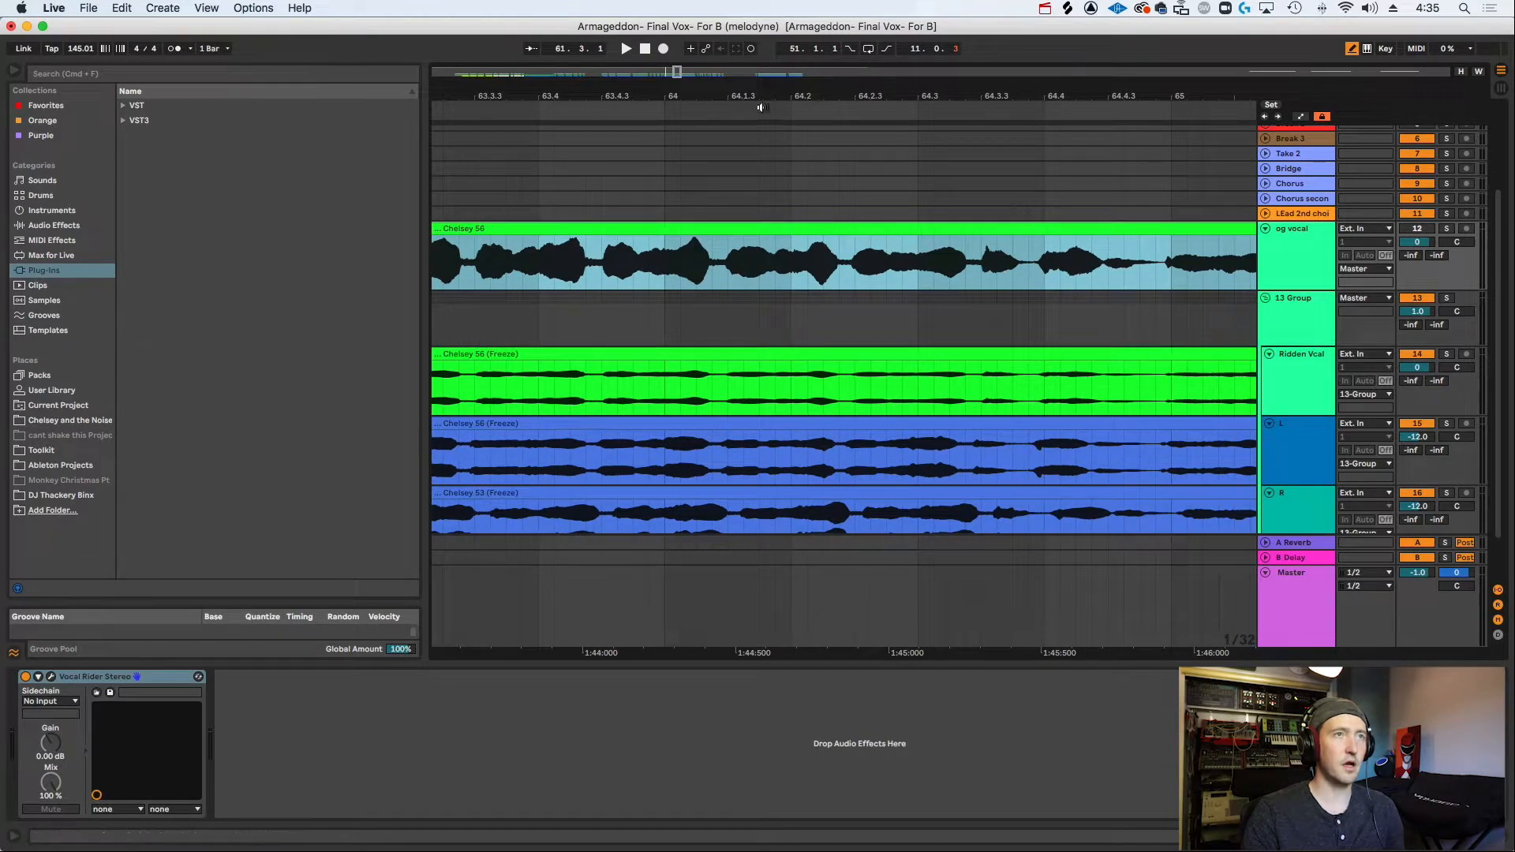
pyautogui.moveTo(762, 98); pyautogui.dragTo(898, 76)
pyautogui.moveTo(577, 99); pyautogui.dragTo(775, 36)
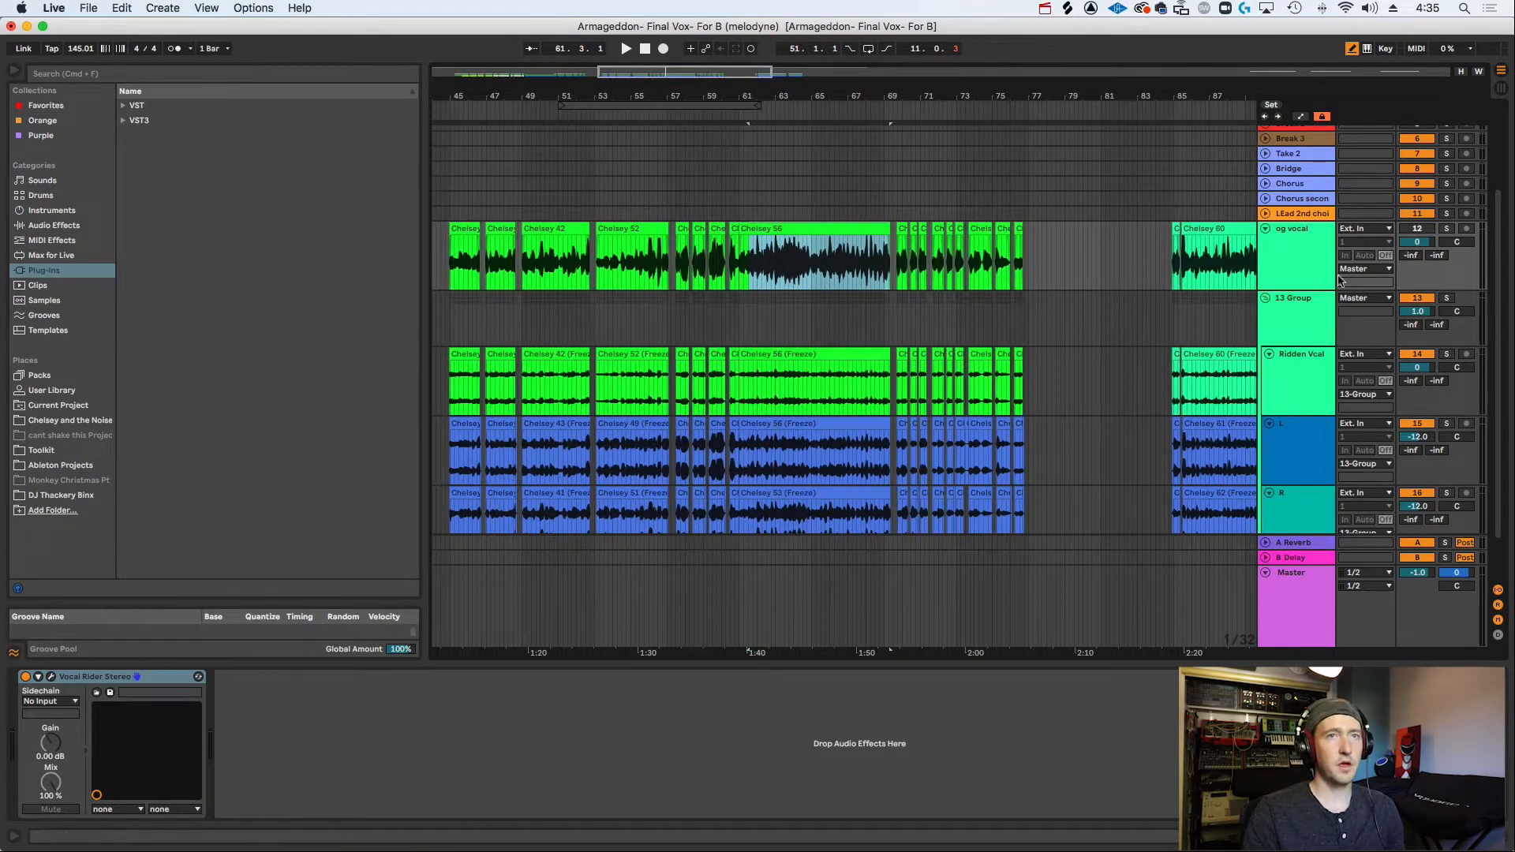
# Open Vocal Rider on the og vocal track and audition the soloed clip starting at bar 61.
pyautogui.click(1297, 265)
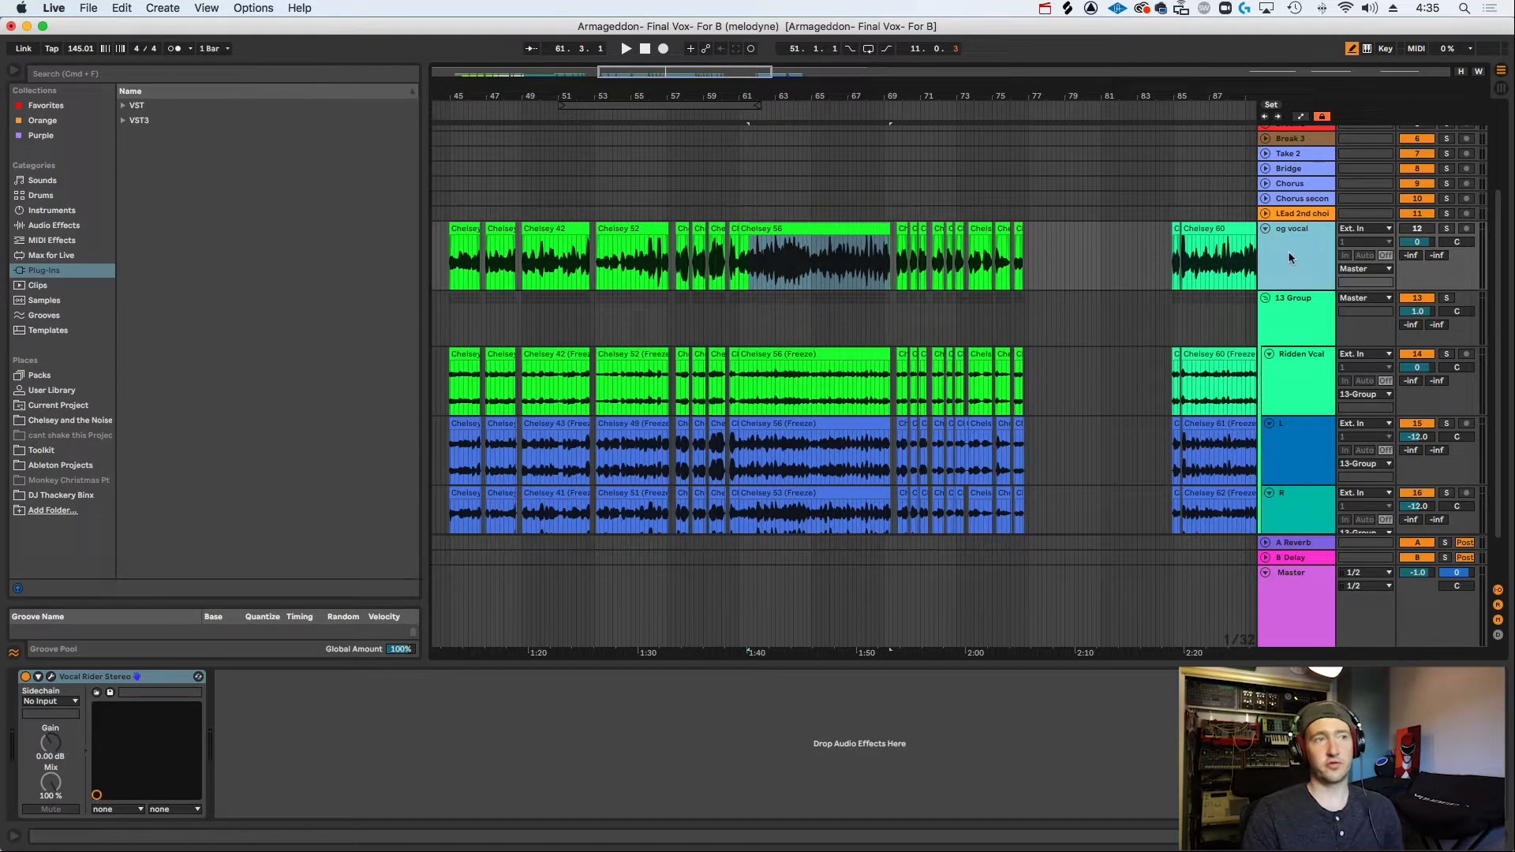
pyautogui.moveTo(914, 99)
pyautogui.mouseDown()
pyautogui.moveTo(914, 22)
pyautogui.moveTo(901, 106)
pyautogui.mouseUp()
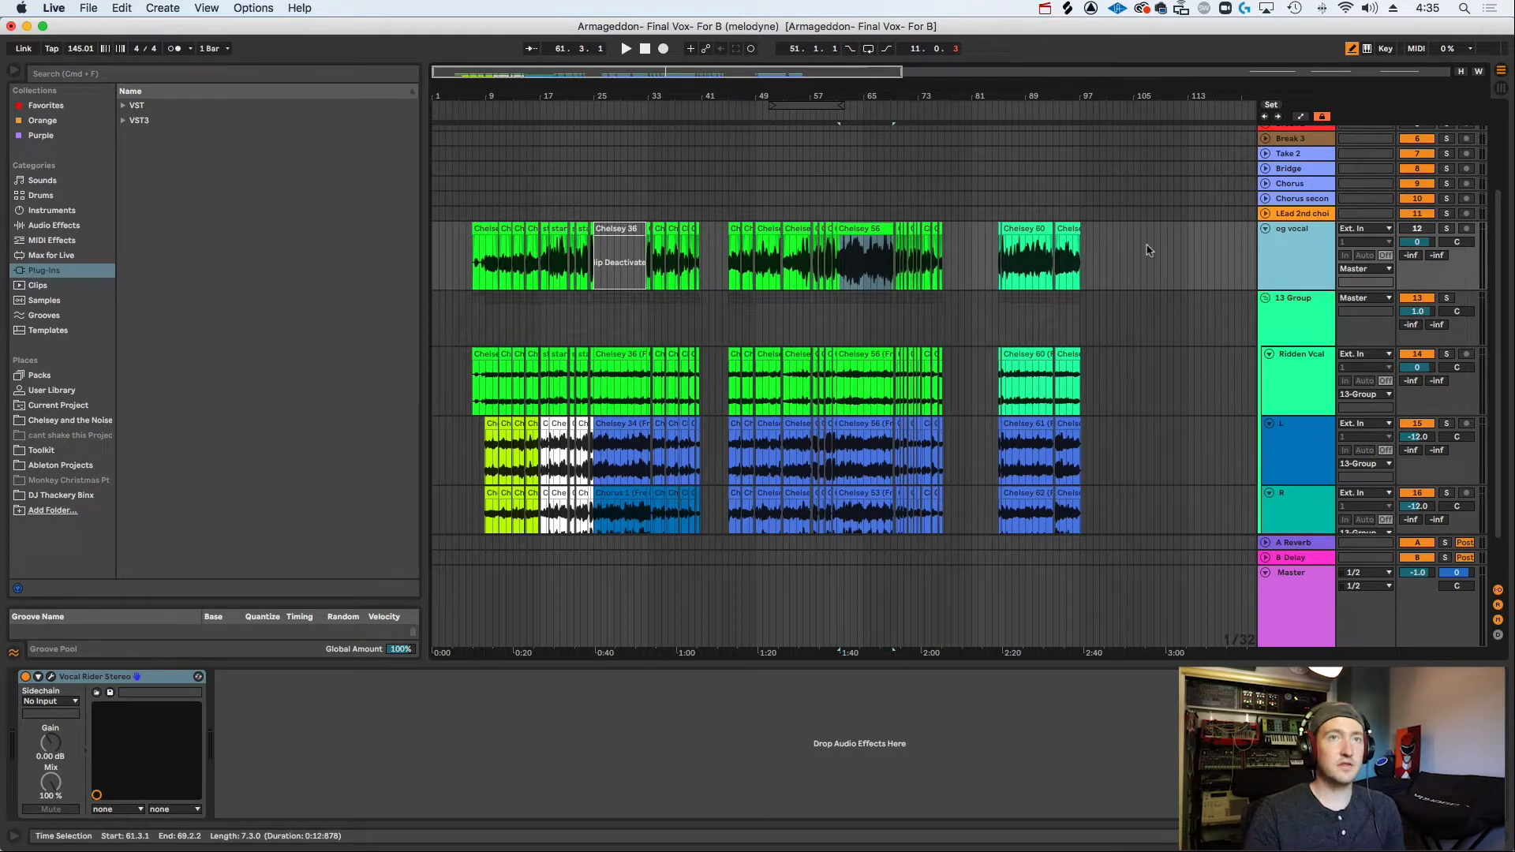
pyautogui.click(50, 676)
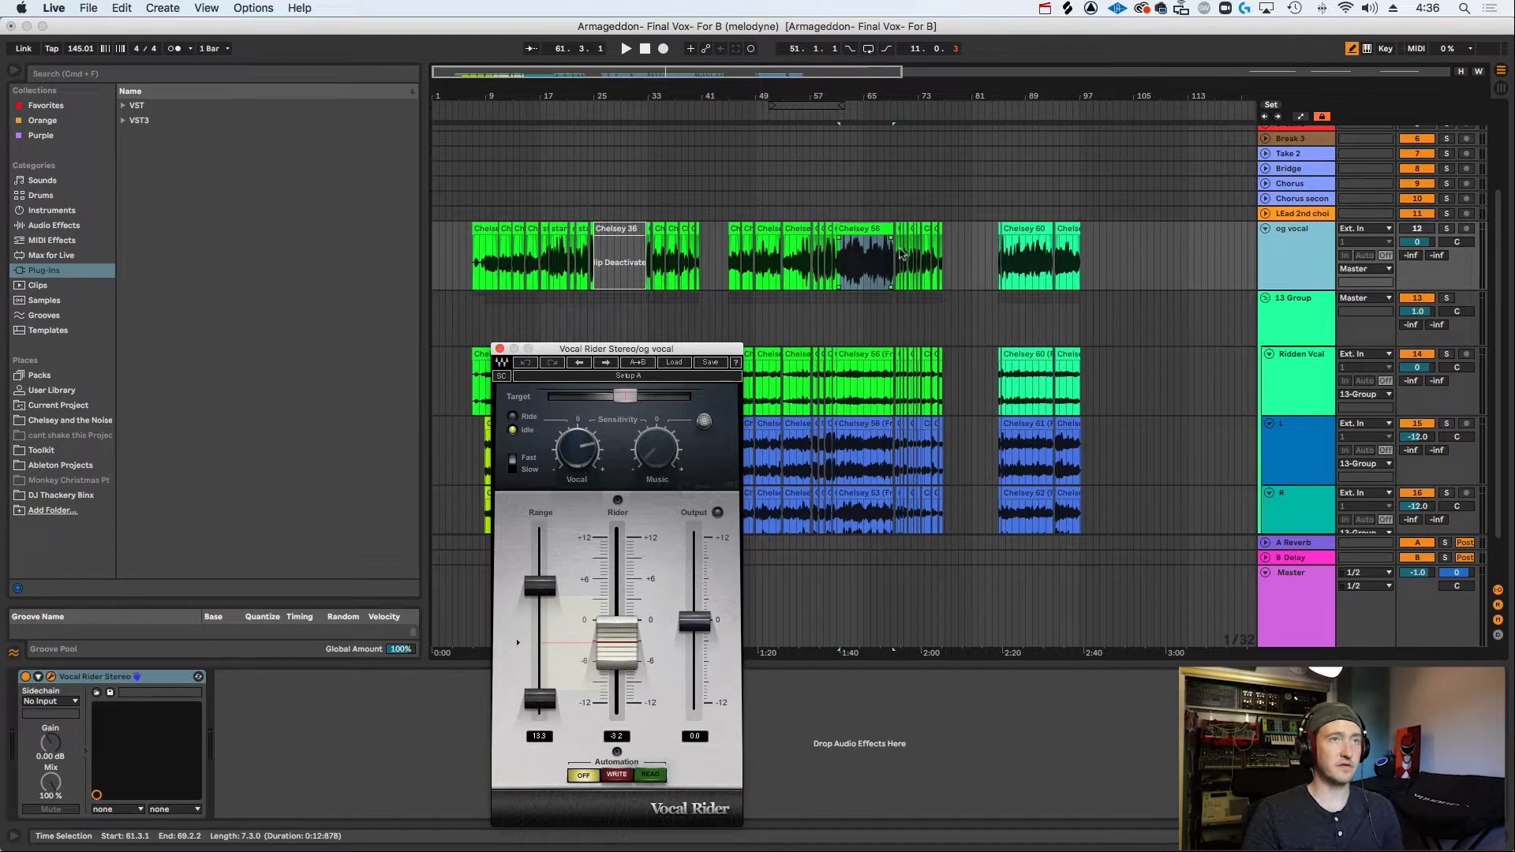
pyautogui.click(858, 233)
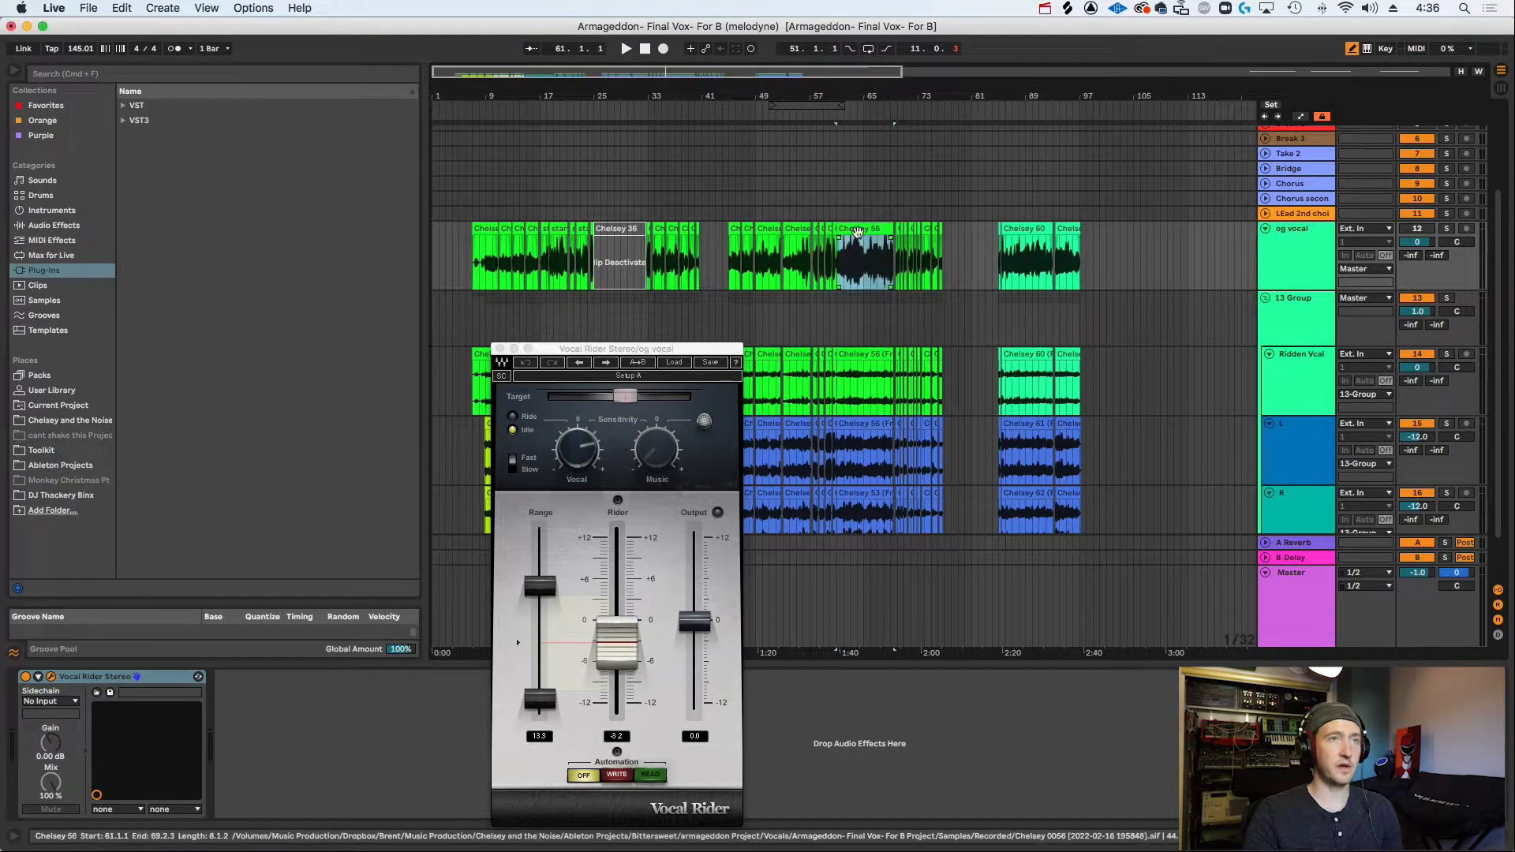
pyautogui.click(1448, 229)
pyautogui.press('space')
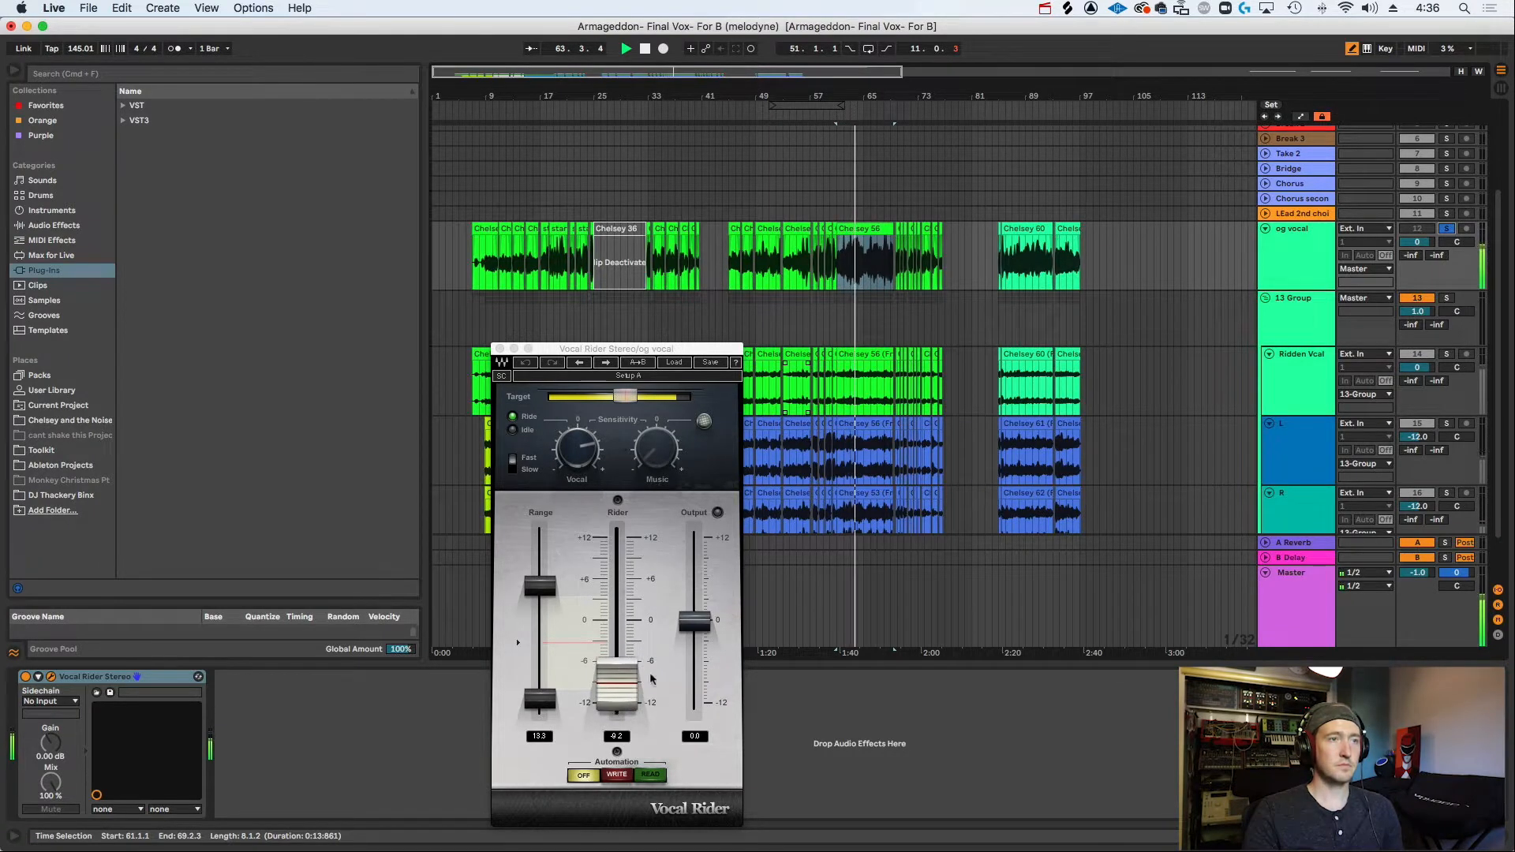
pyautogui.press('space')
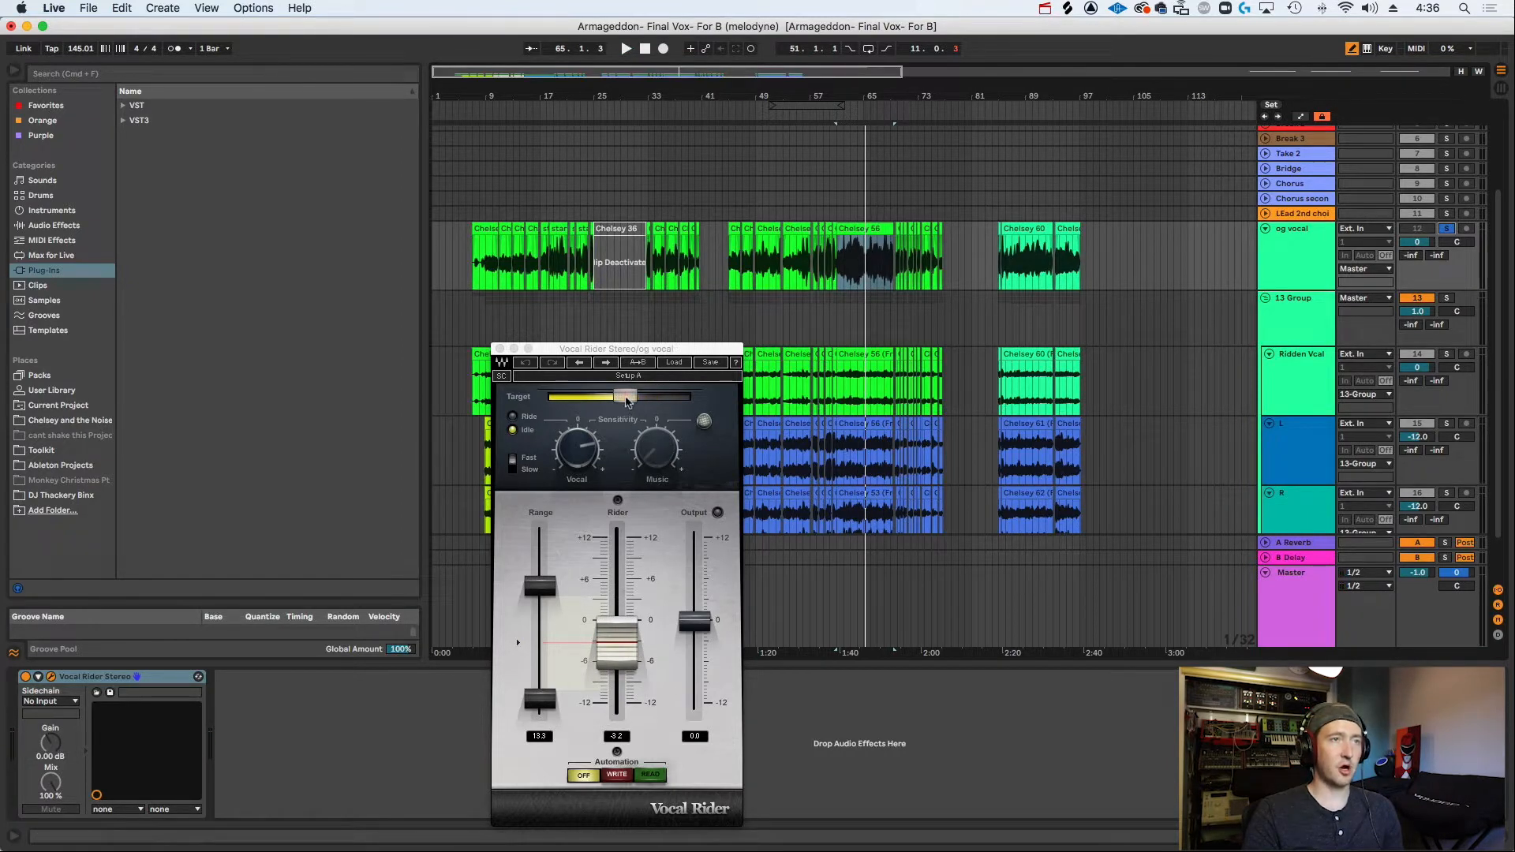
# Audition the og vocal from about bar 9 and bar 62 to compare Vocal Rider's fader moves, and close the plug-in.
pyautogui.moveTo(624, 402)
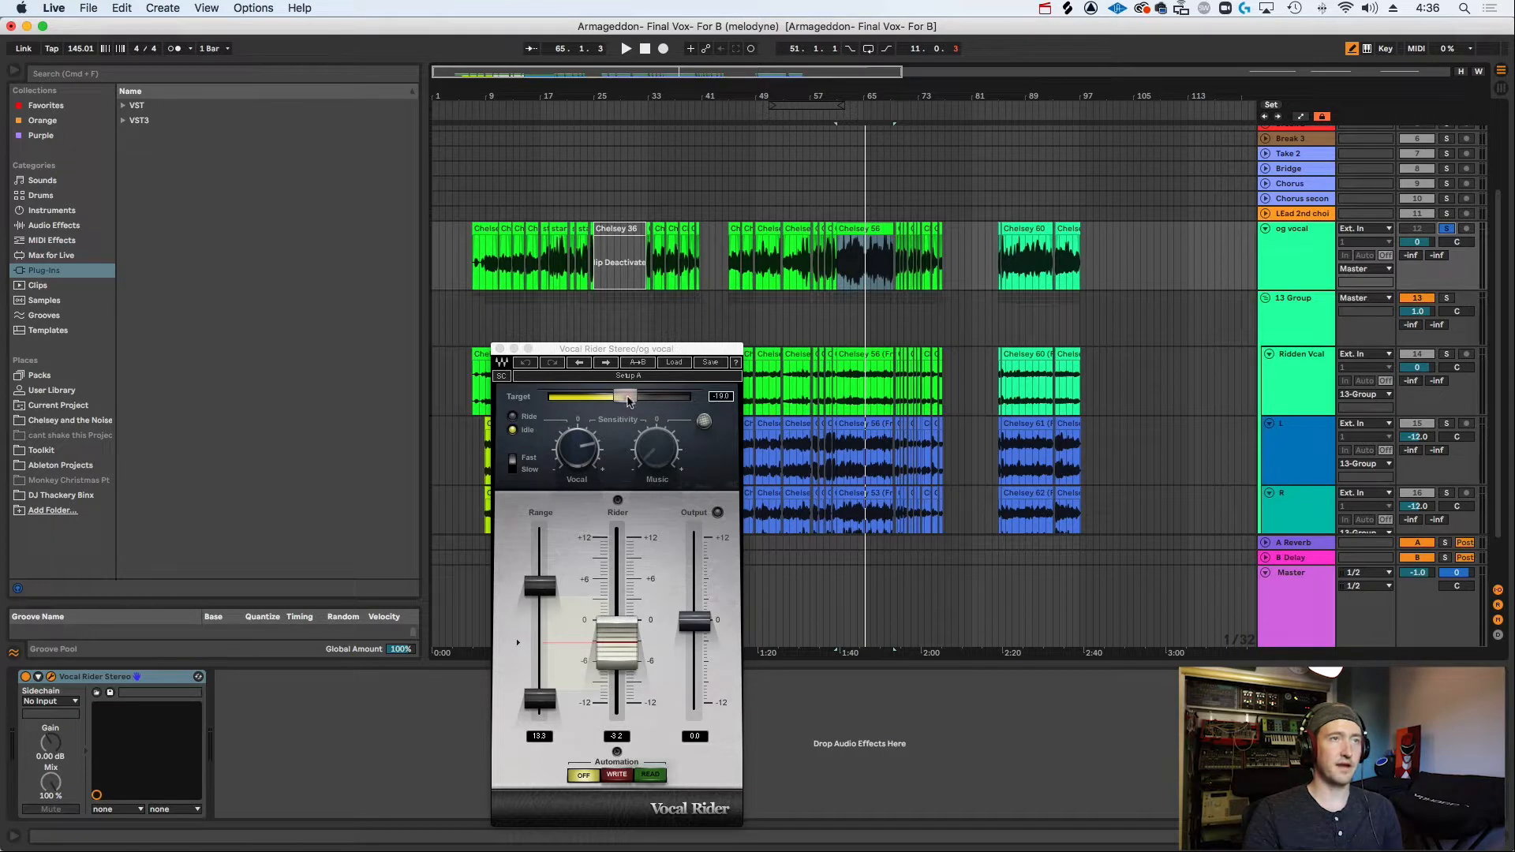
pyautogui.click(489, 261)
pyautogui.click(487, 261)
pyautogui.press('space')
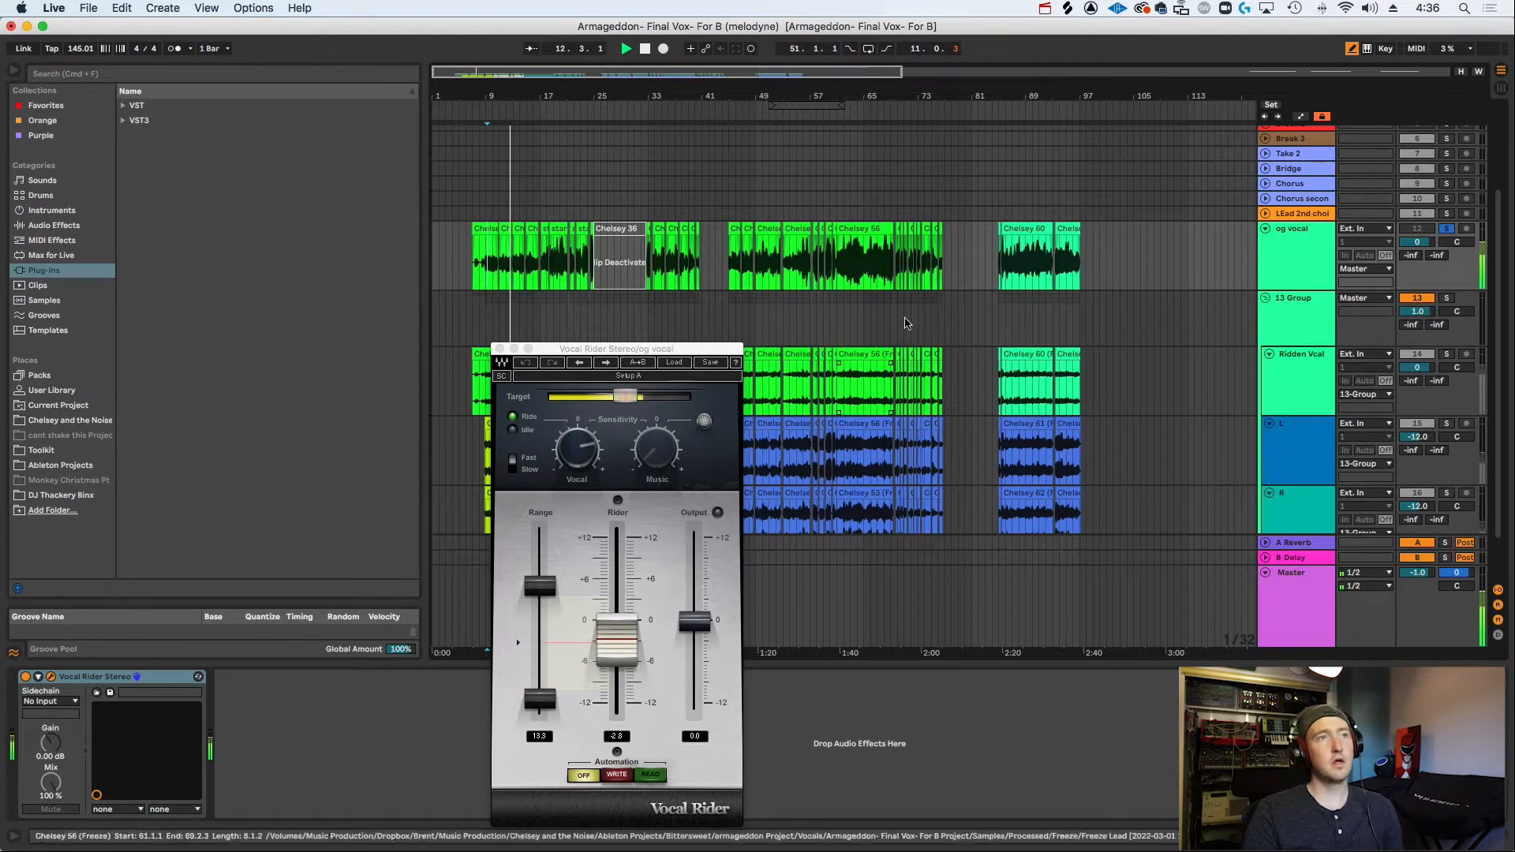
pyautogui.click(847, 273)
pyautogui.press('space')
pyautogui.press('space')
pyautogui.press('space')
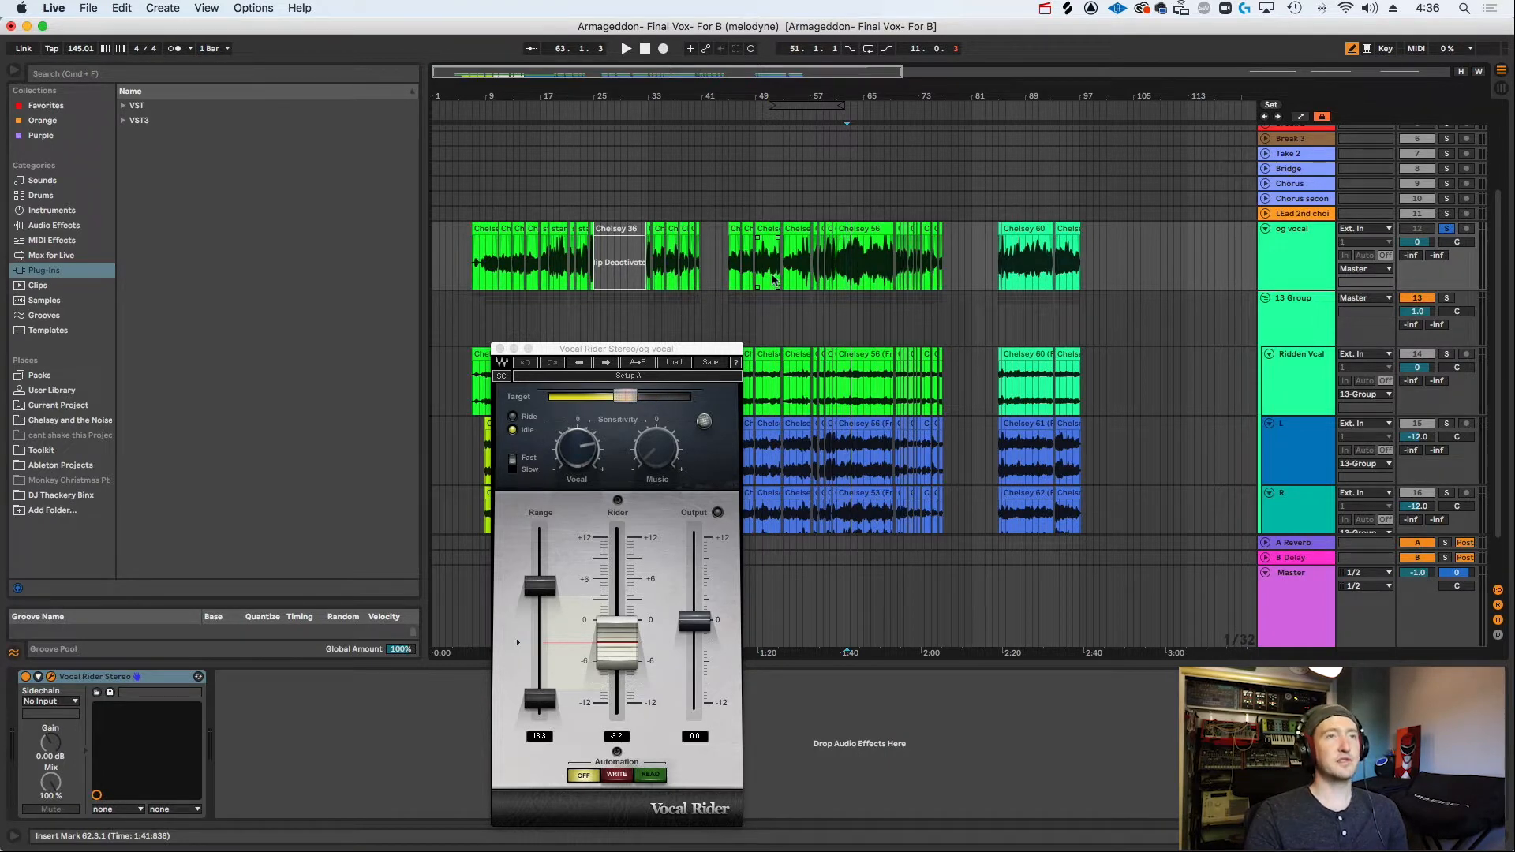
pyautogui.click(500, 349)
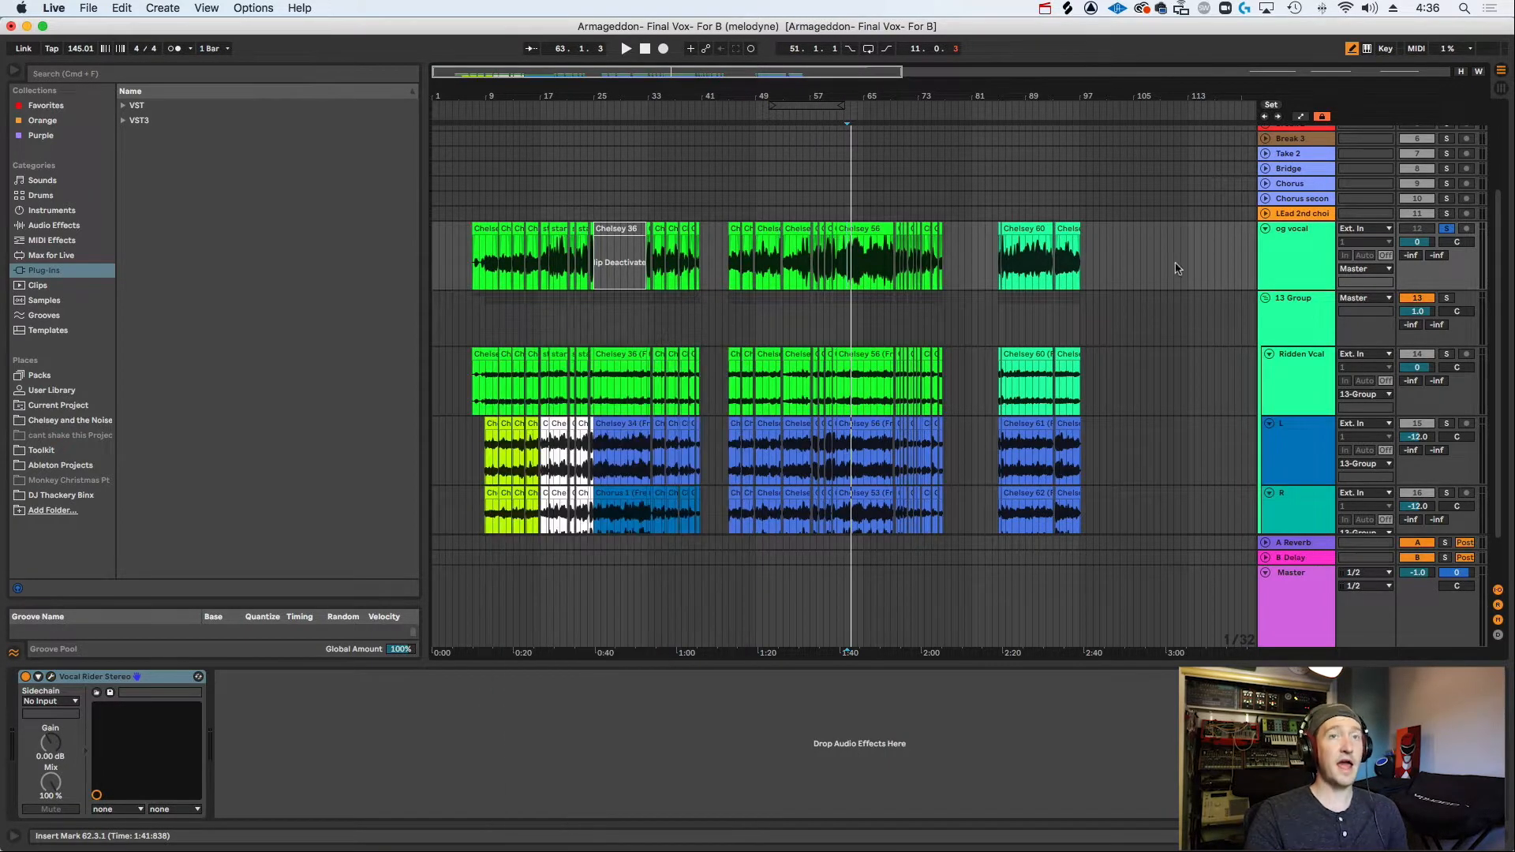
pyautogui.click(1263, 253)
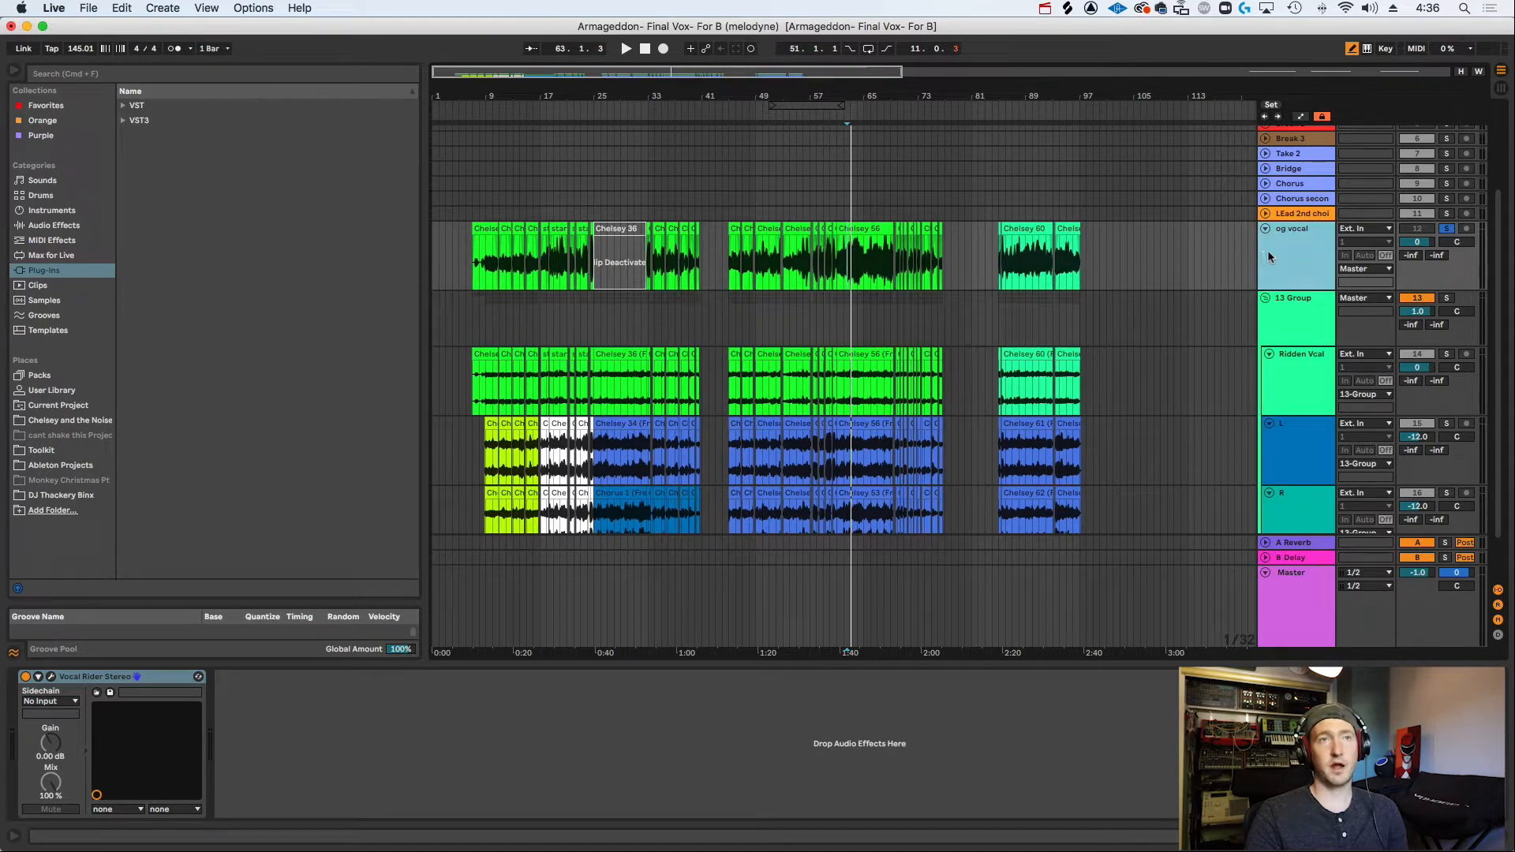
pyautogui.rightClick(1280, 262)
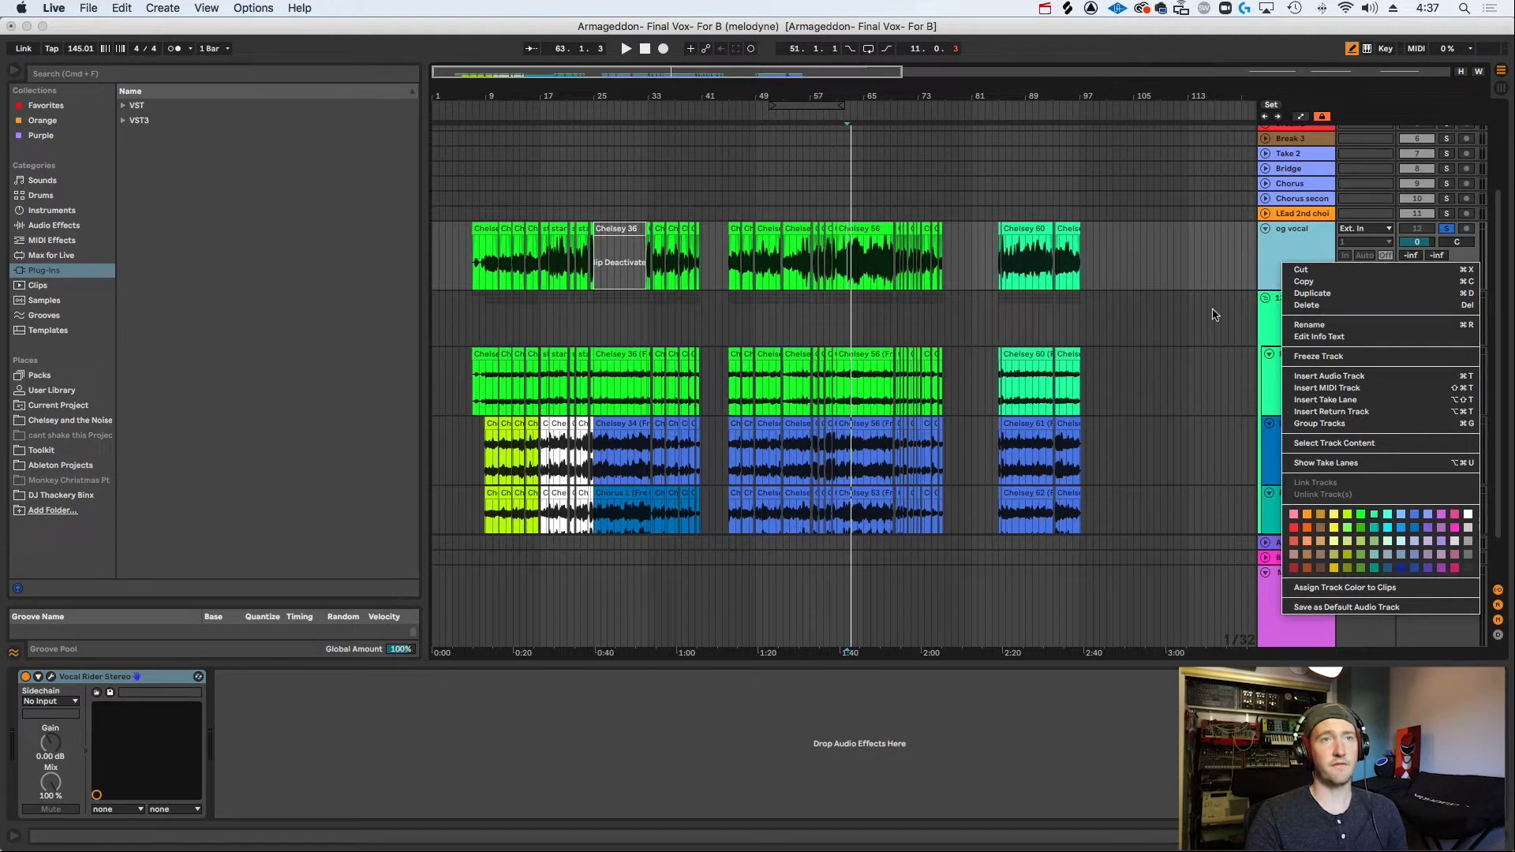
pyautogui.press('Escape')
# Highlight the full range of frozen clips on the Ridden Vcal track to examine their waveform, and clear the selection.
pyautogui.click(1303, 362)
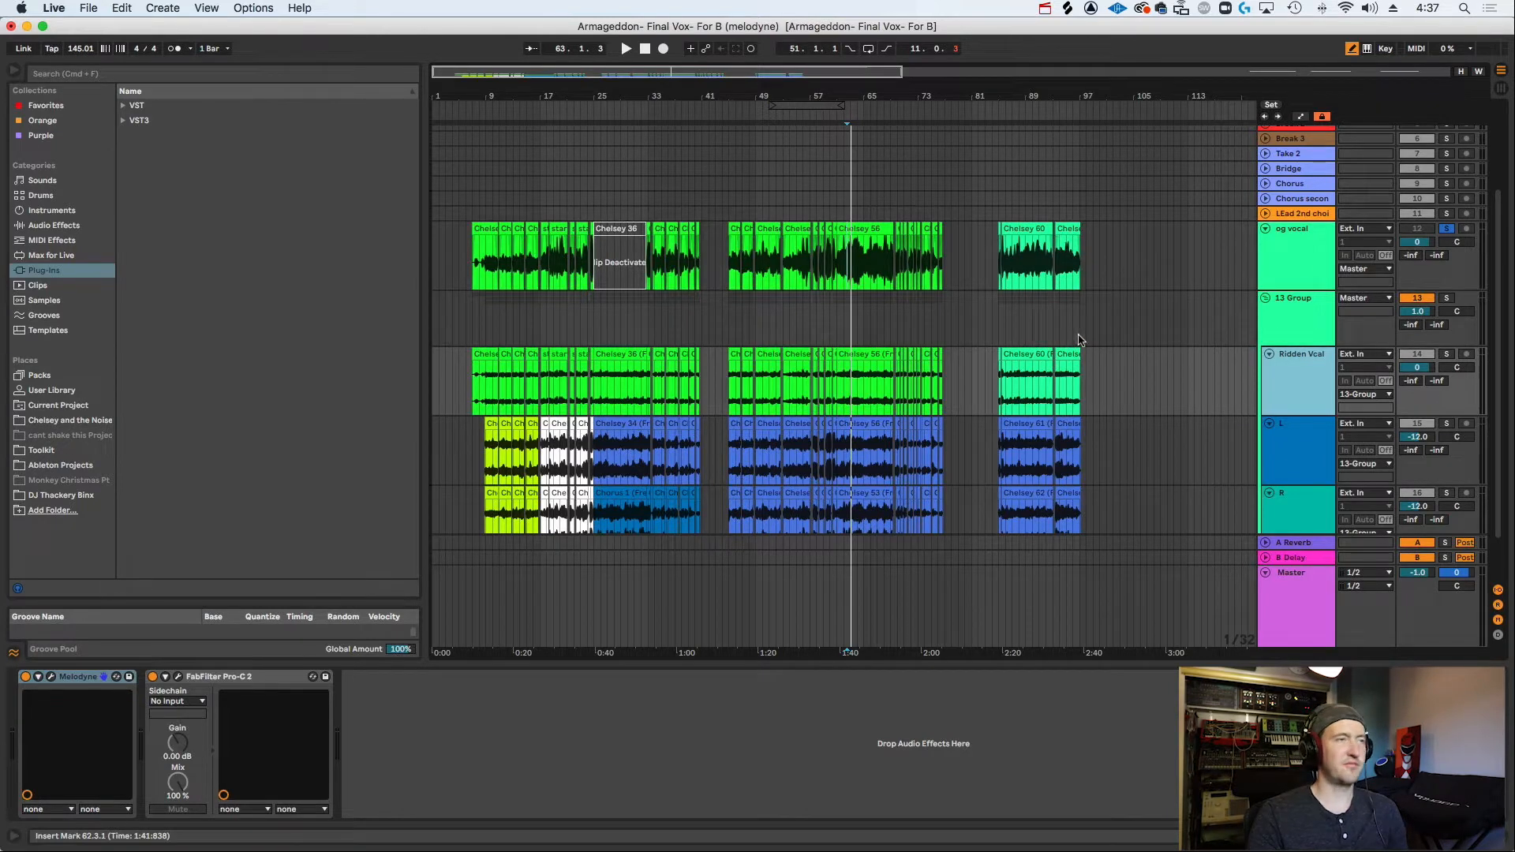
pyautogui.moveTo(455, 371); pyautogui.dragTo(1125, 400)
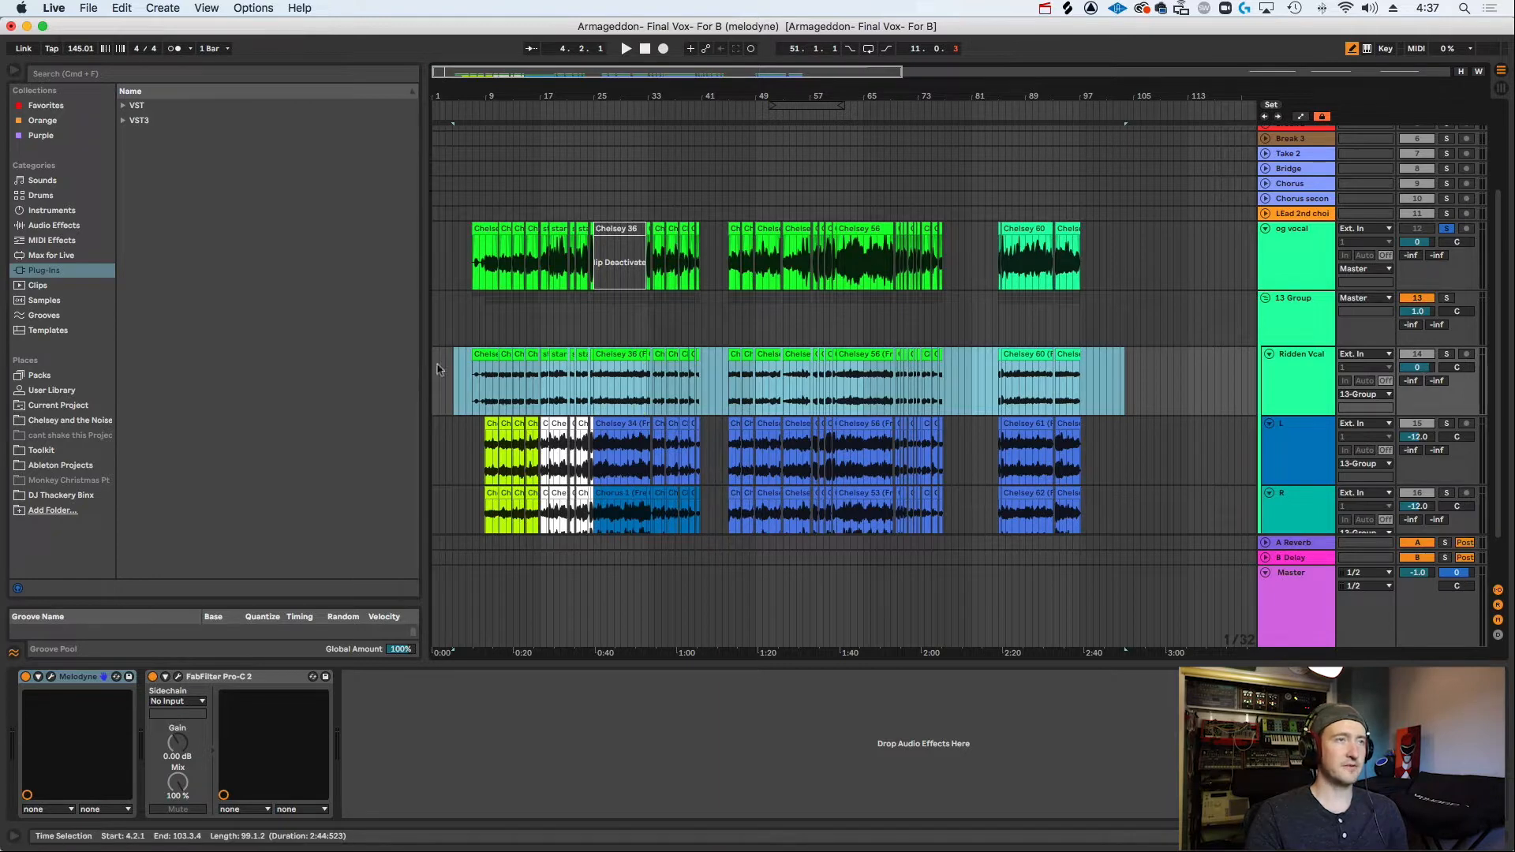
pyautogui.click(465, 376)
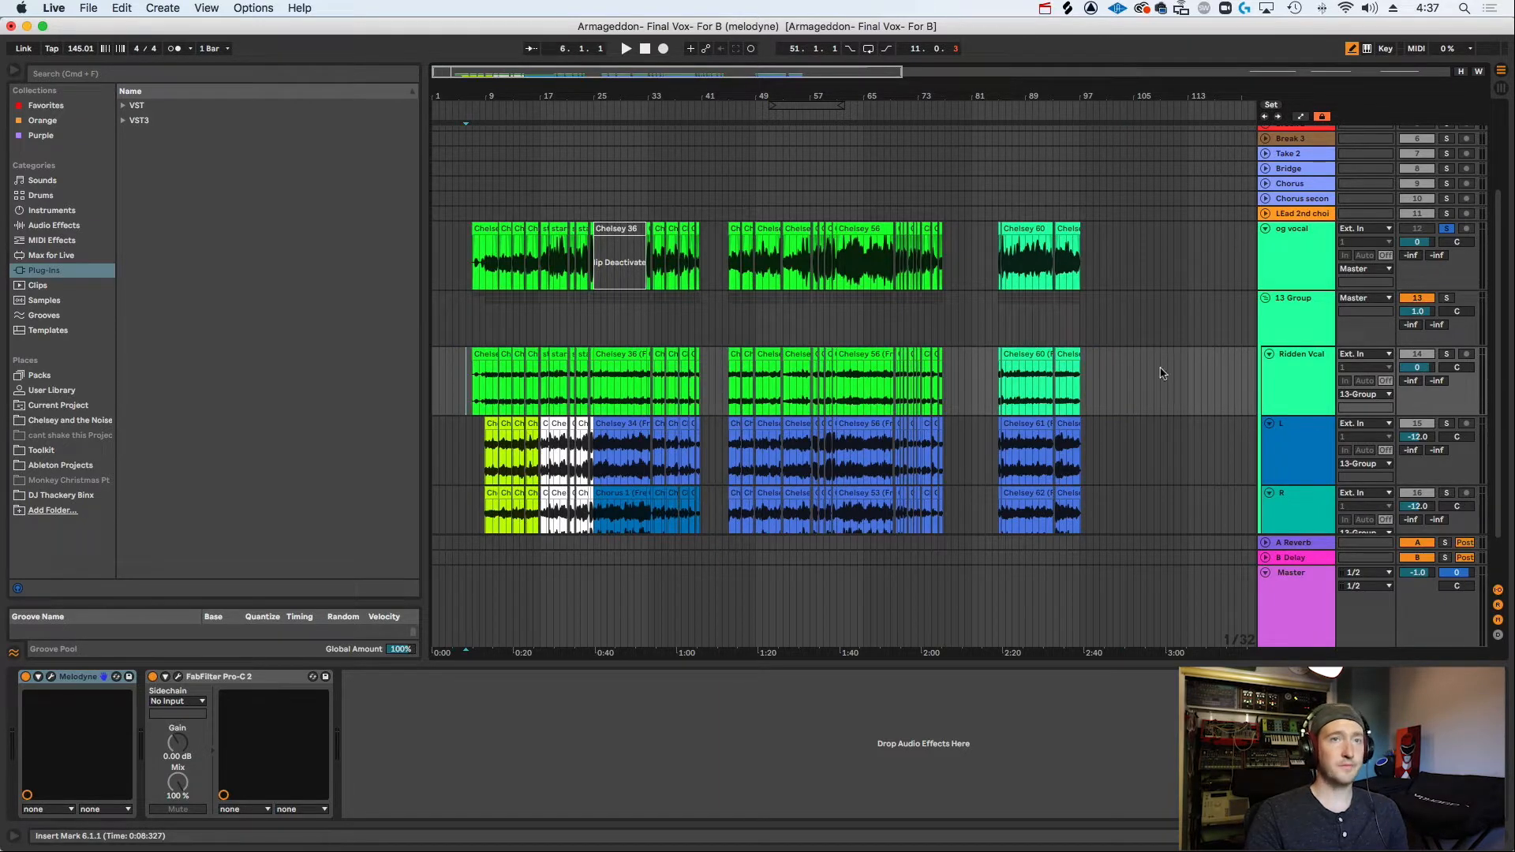
# Open Melodyne on the Ridden Vcal track and review the detected notes from bar 7 to about bar 35.
pyautogui.click(1271, 368)
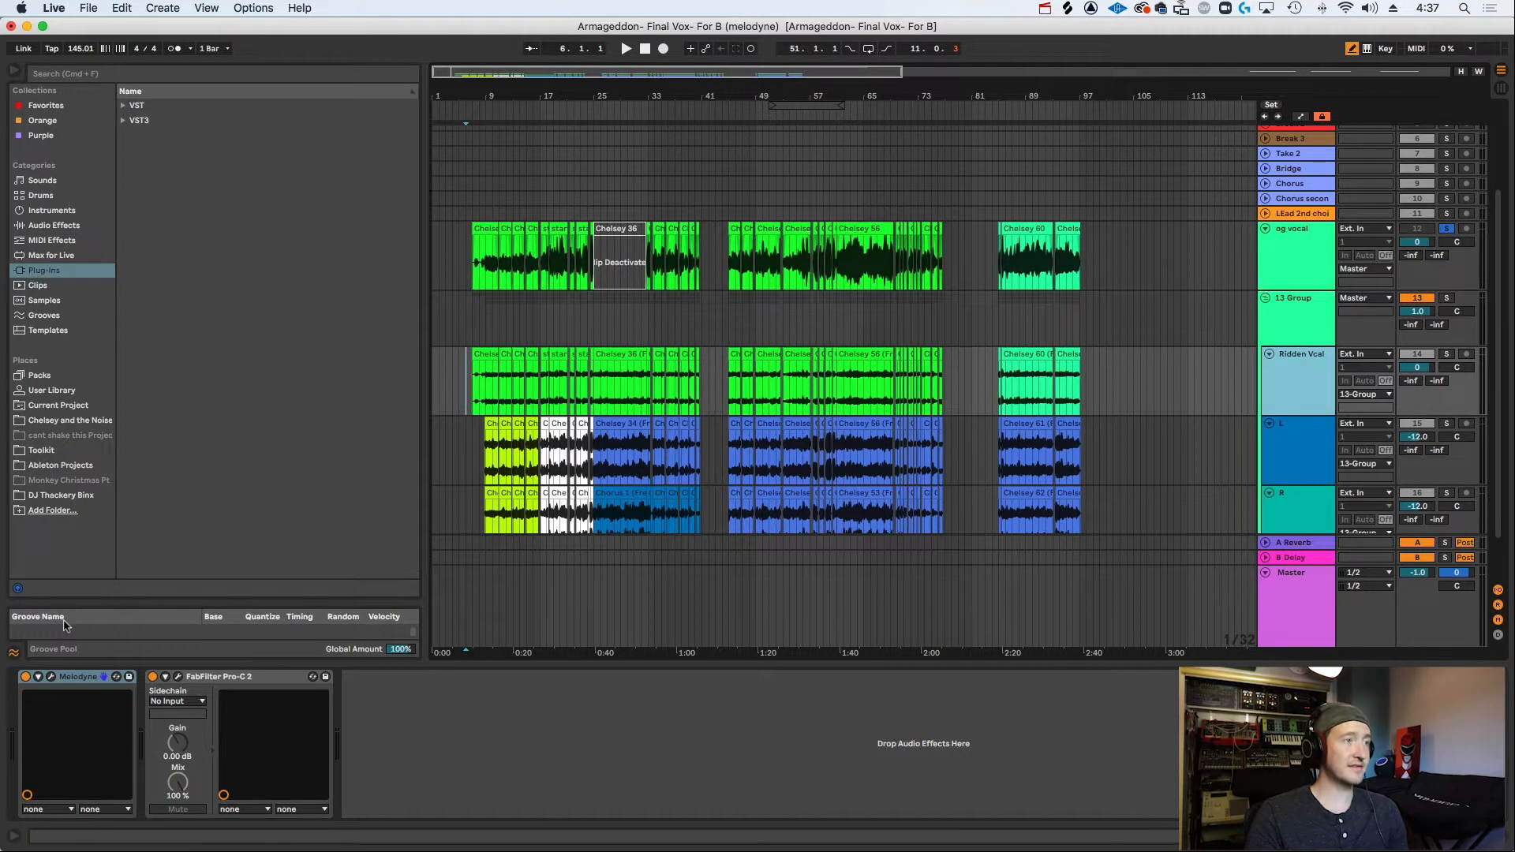
pyautogui.click(50, 677)
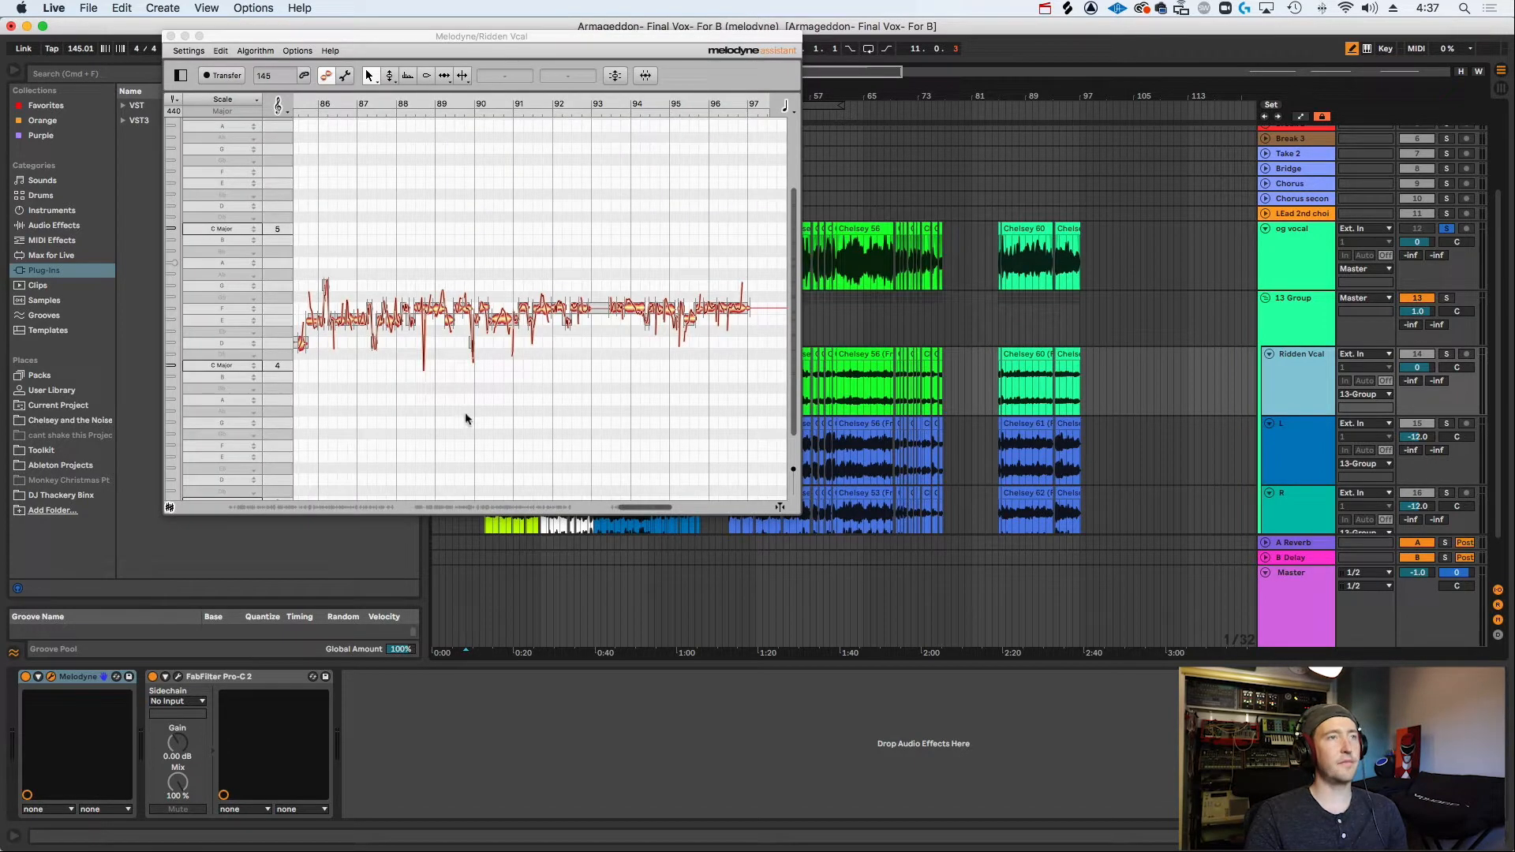
pyautogui.moveTo(623, 507); pyautogui.dragTo(248, 473)
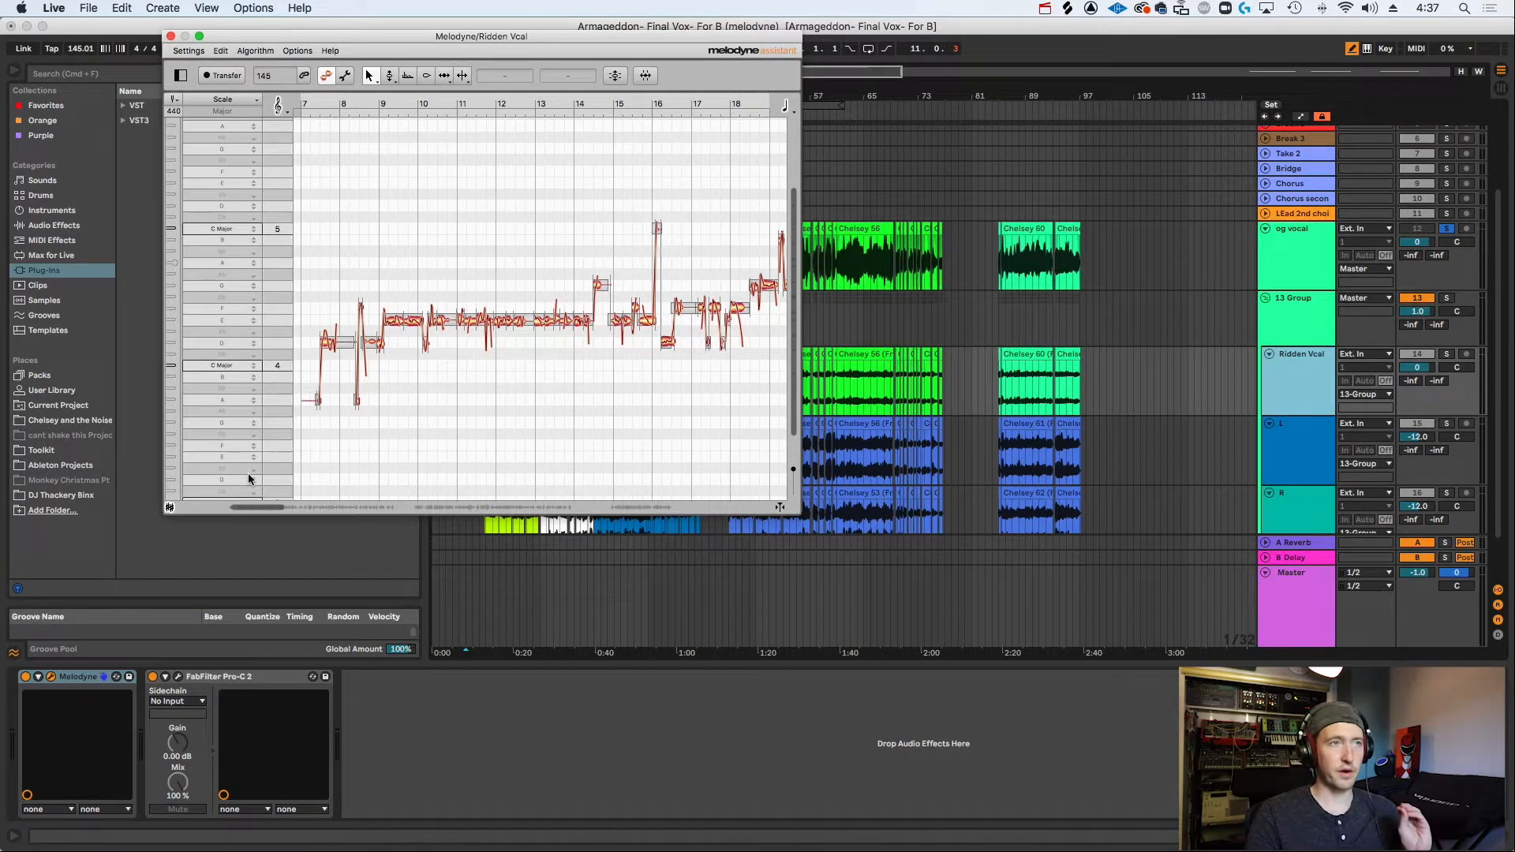
pyautogui.hscroll(1, 249, 478)
pyautogui.hscroll(15, 249, 471)
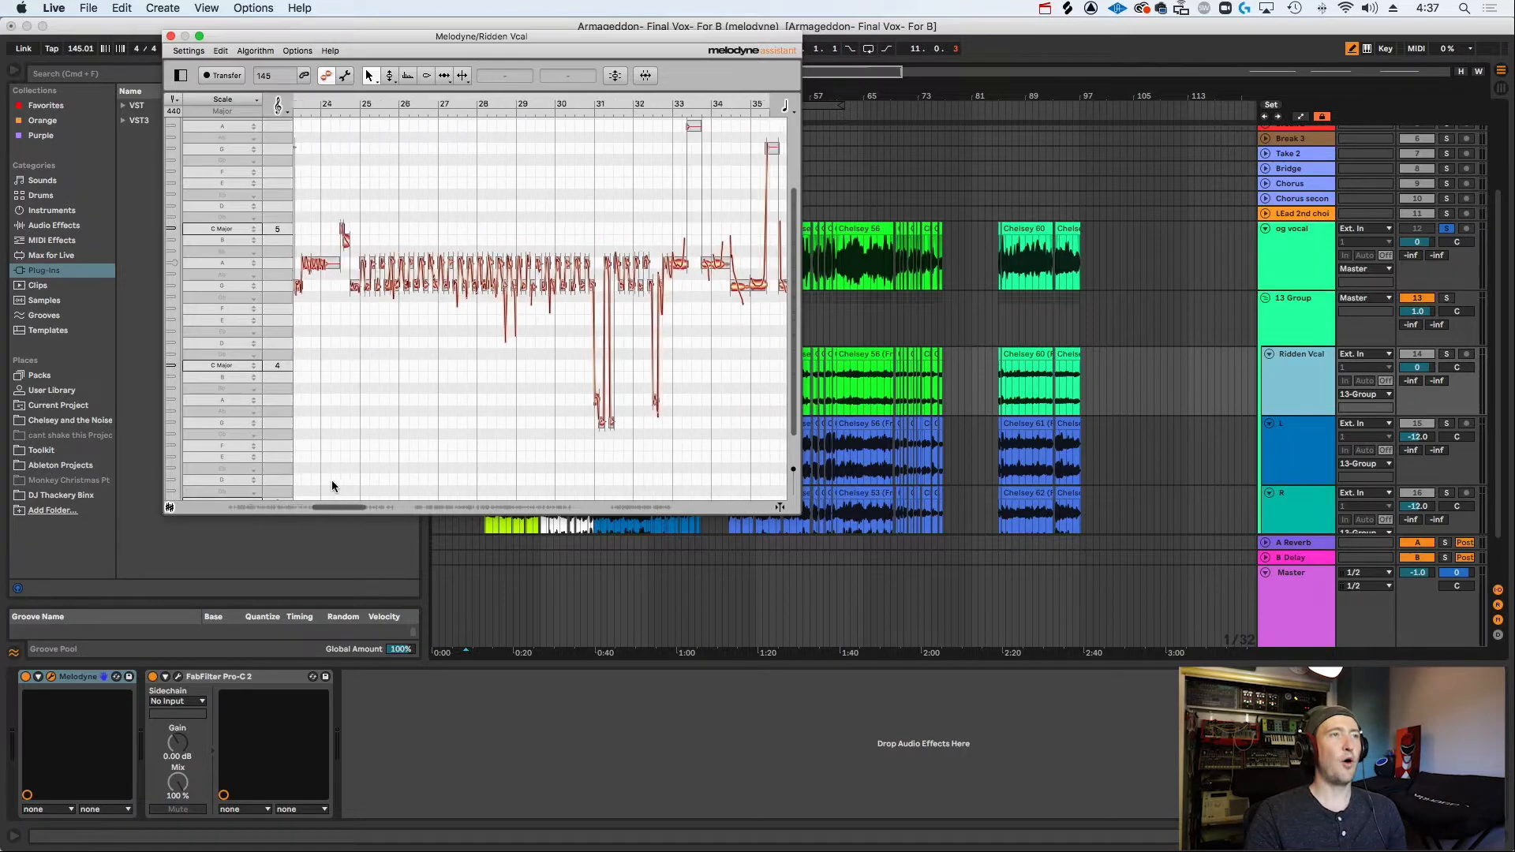
# Solo the Ridden Vcal track, move the Melodyne window clear of its clips, and audition the clip starting at bar 25.
pyautogui.click(1447, 354)
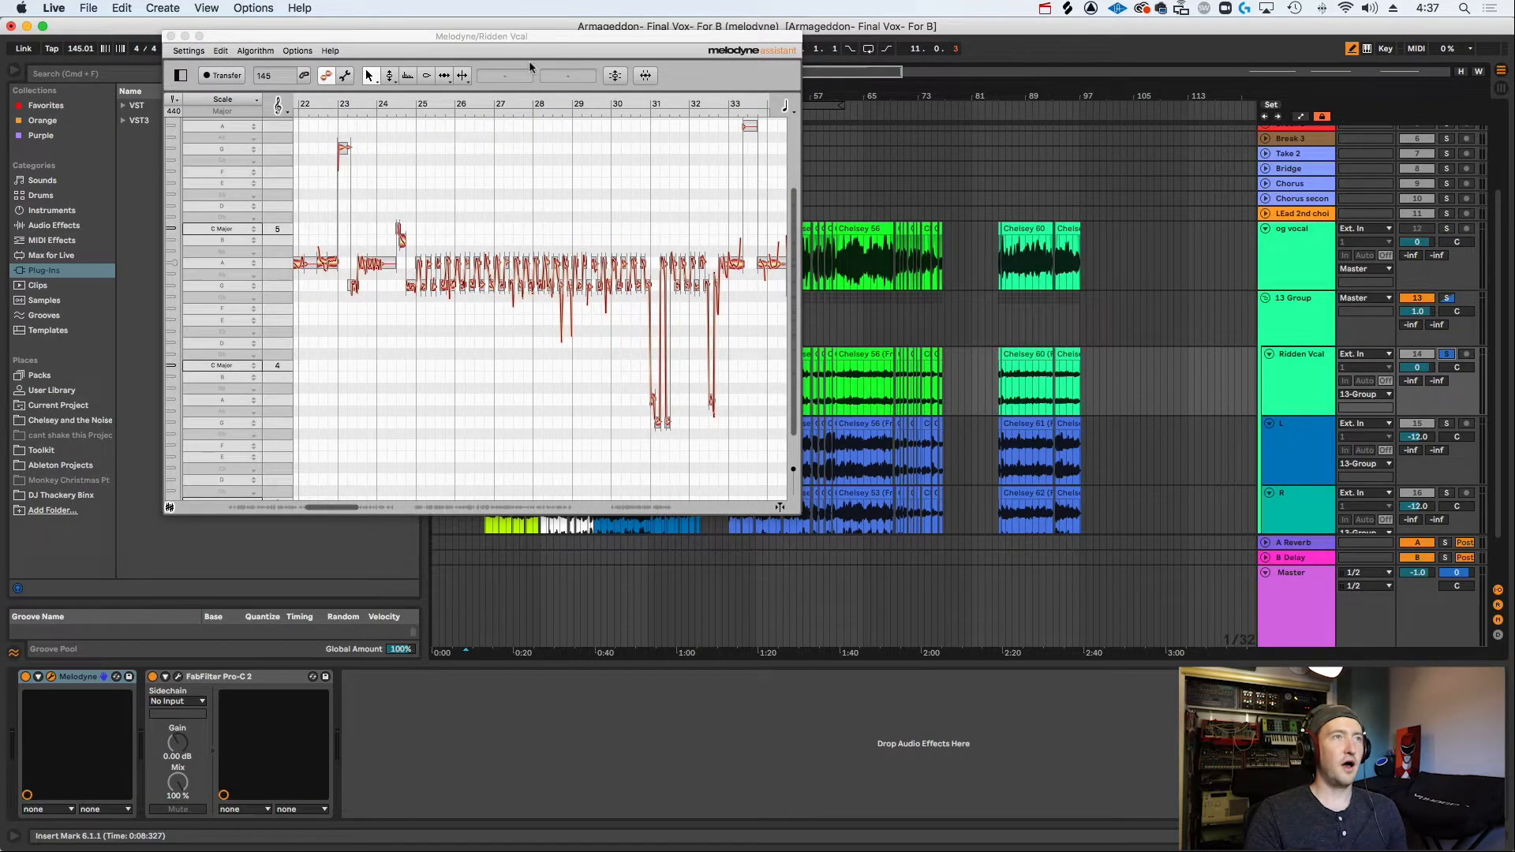
pyautogui.moveTo(527, 40); pyautogui.dragTo(1275, 158)
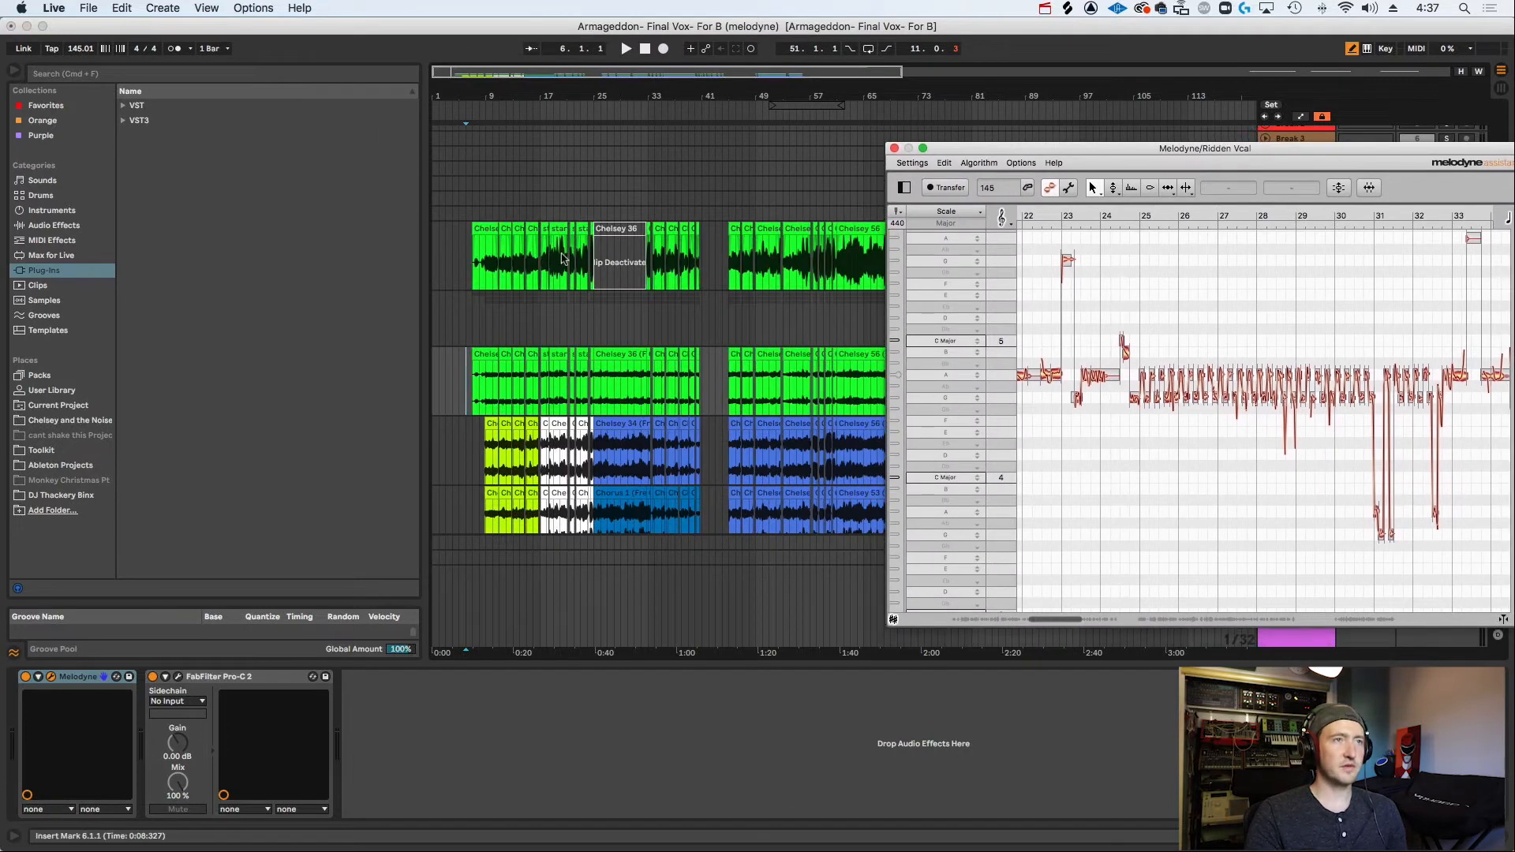
pyautogui.click(599, 390)
pyautogui.press('space')
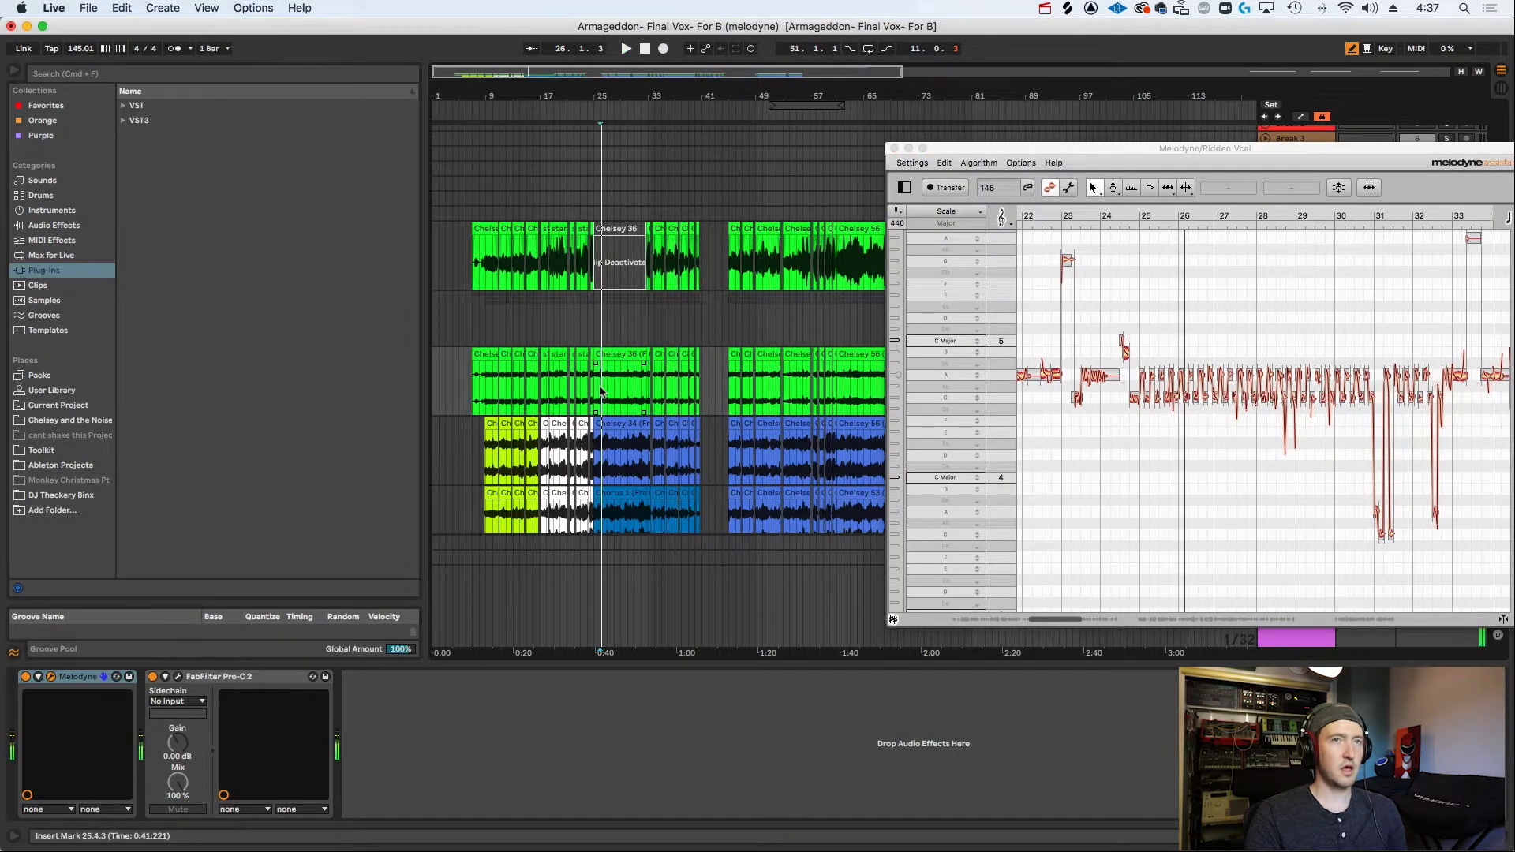
pyautogui.click(609, 354)
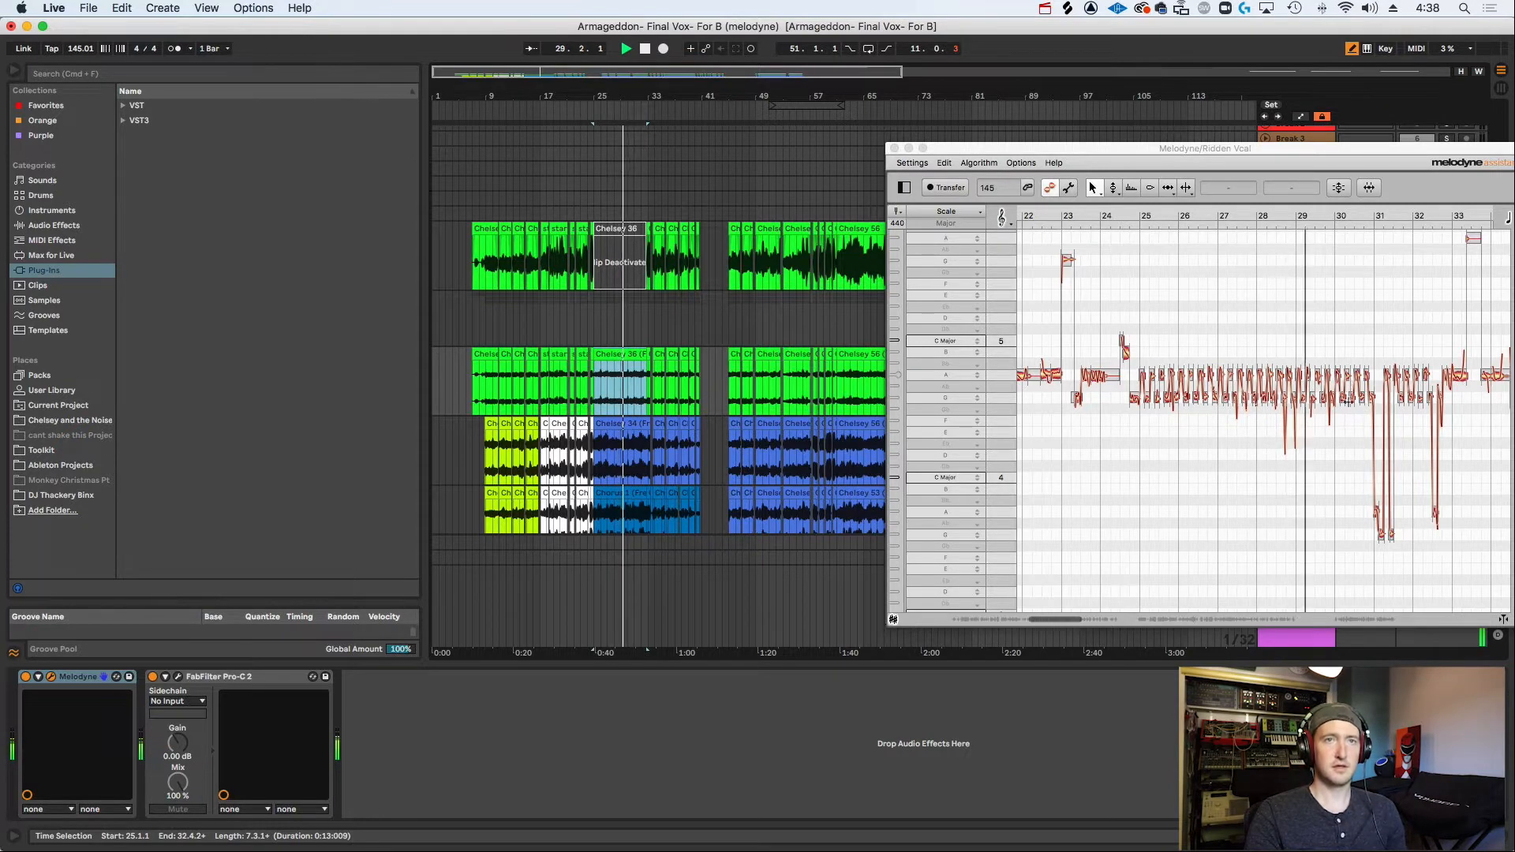
# Stop playback, close the Melodyne window, and remove FabFilter Pro-C 2 from the Ridden Vcal track's device chain.
pyautogui.press('space')
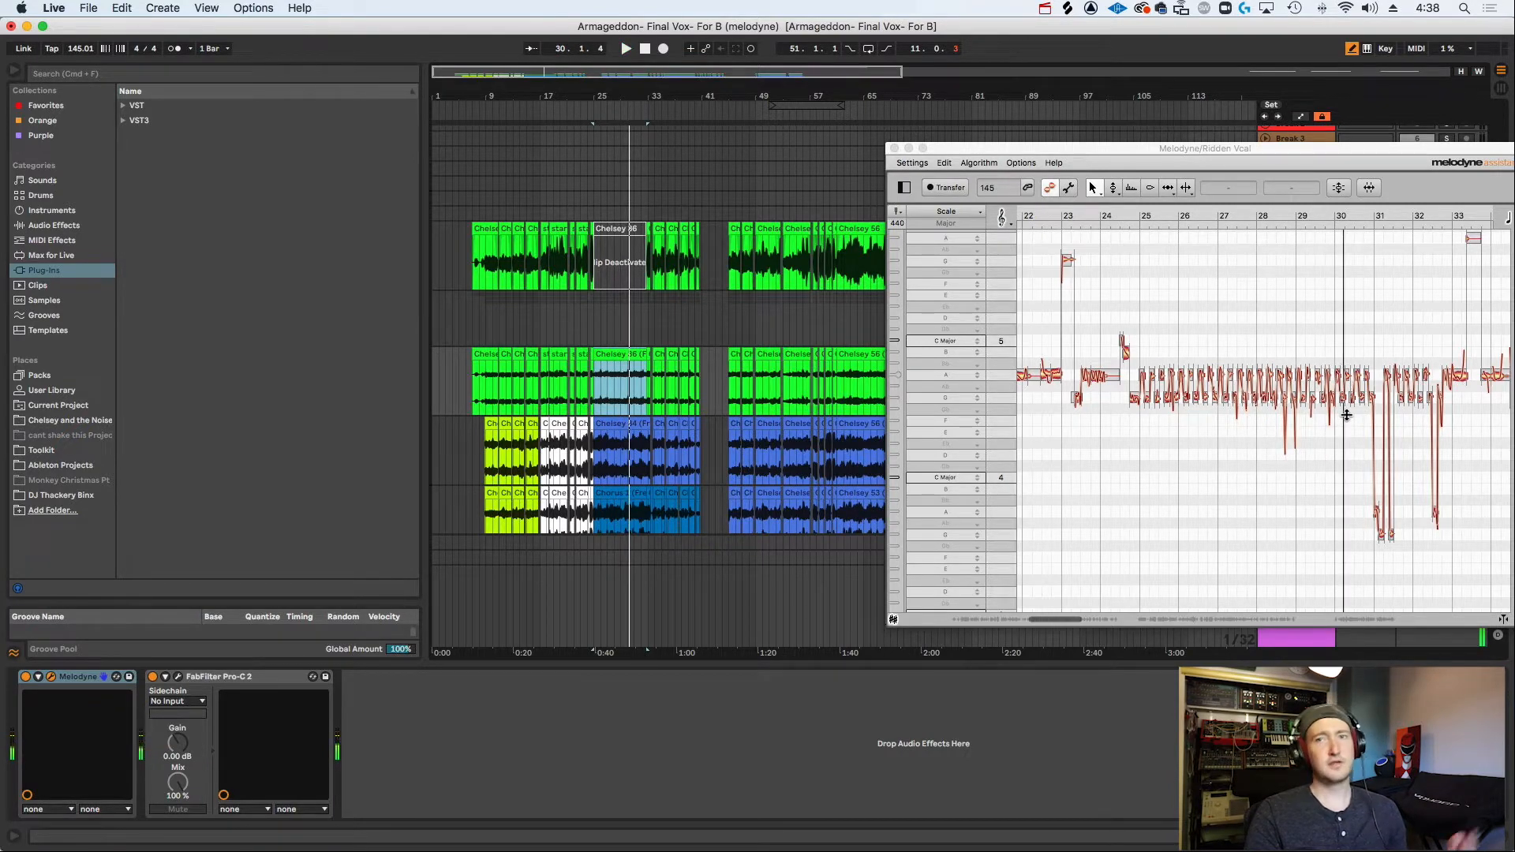
pyautogui.click(894, 147)
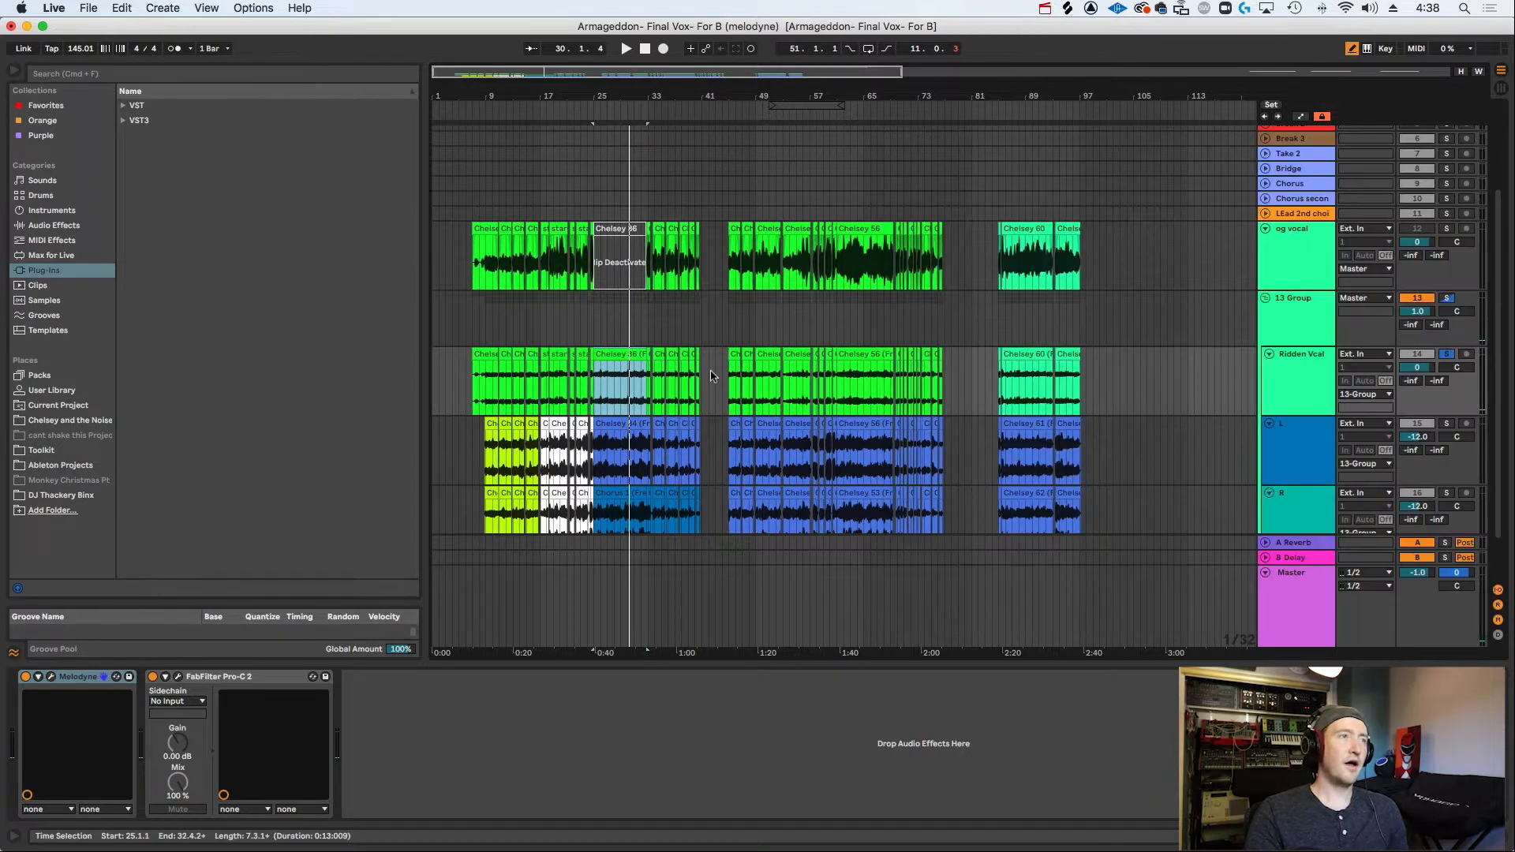
pyautogui.click(178, 677)
pyautogui.click(178, 677)
pyautogui.click(211, 680)
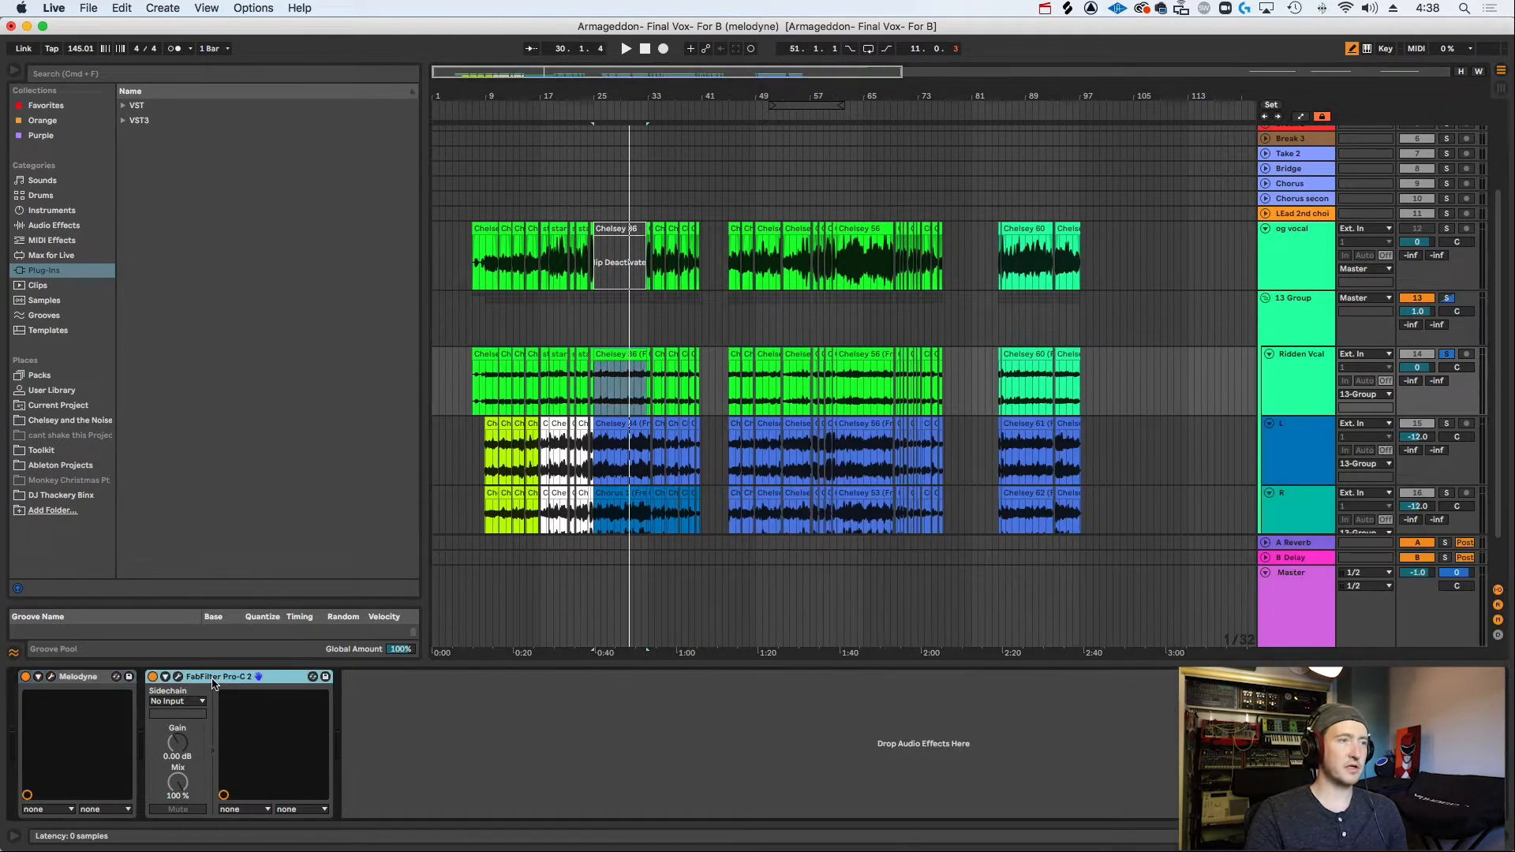
pyautogui.press('Delete')
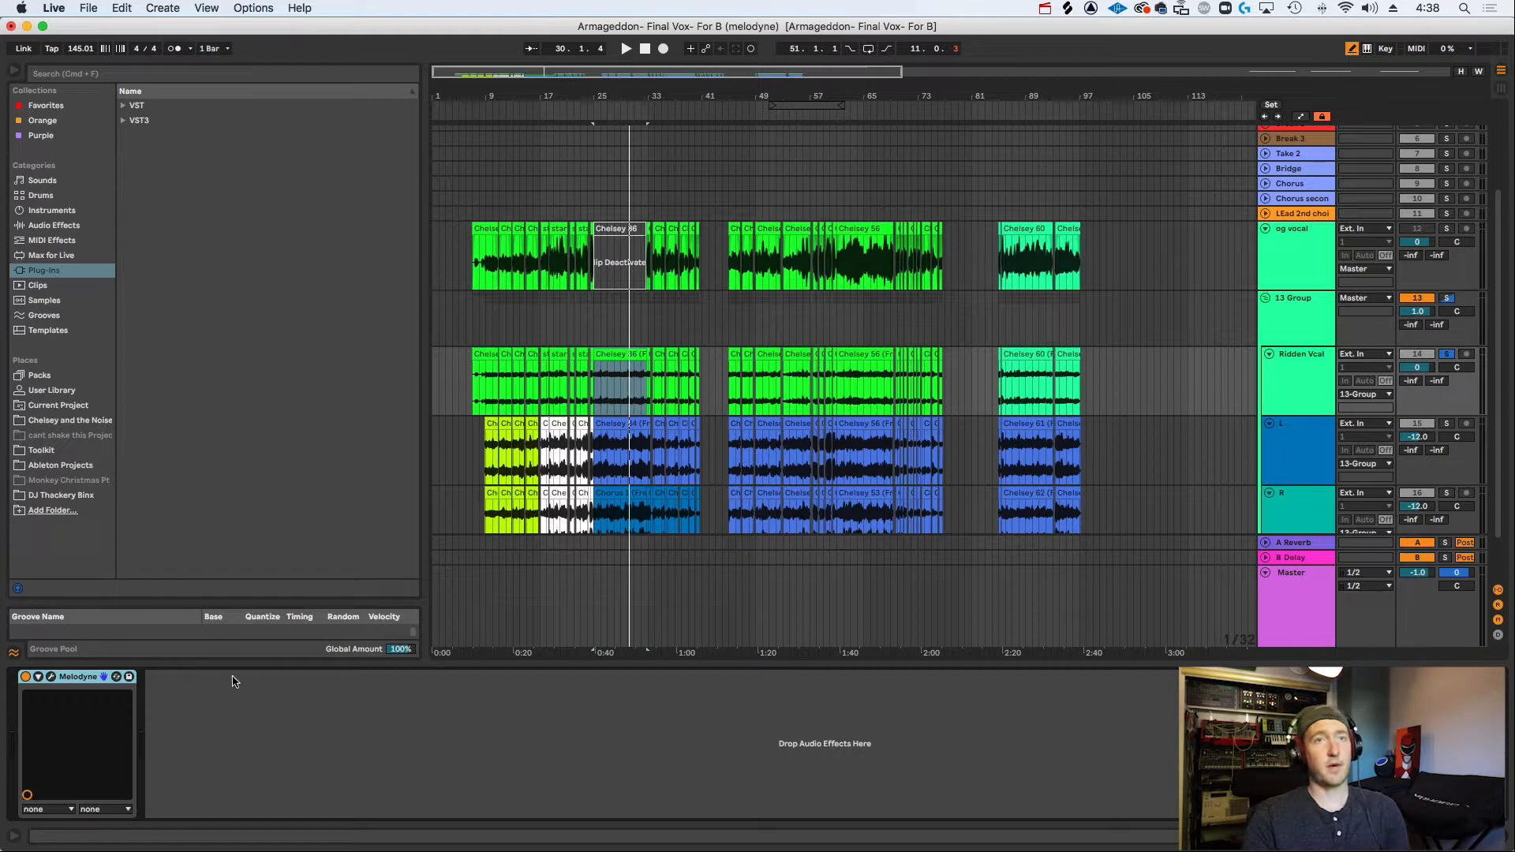
# Find "pro-q" among the plug-ins and insert the VST3 FabFilter Pro-Q 3 after Melodyne on the Ridden Vcal track.
pyautogui.click(53, 75)
pyautogui.write('pro-q')
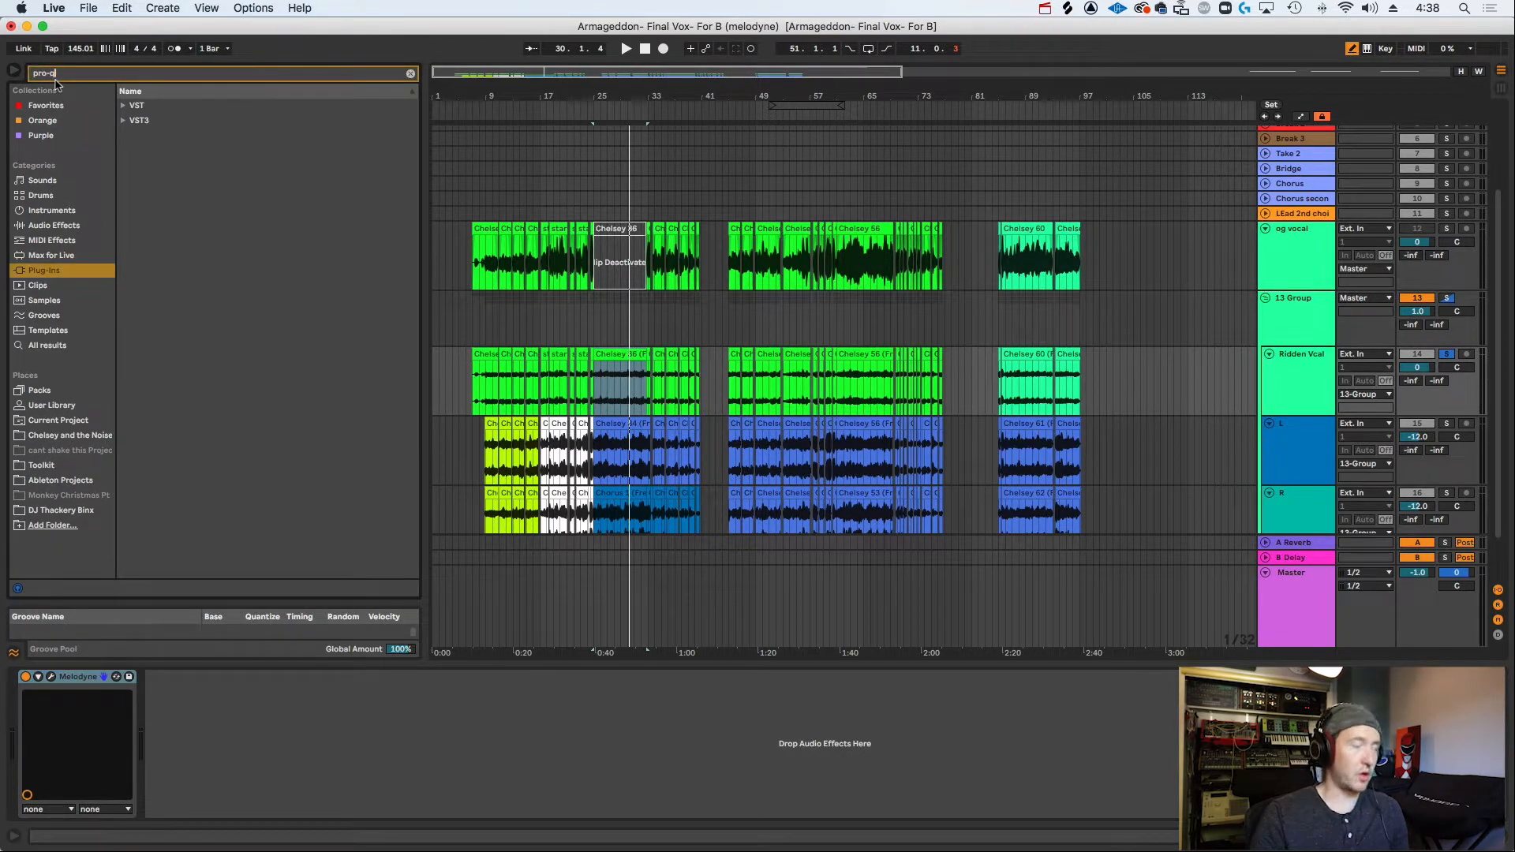
pyautogui.click(120, 121)
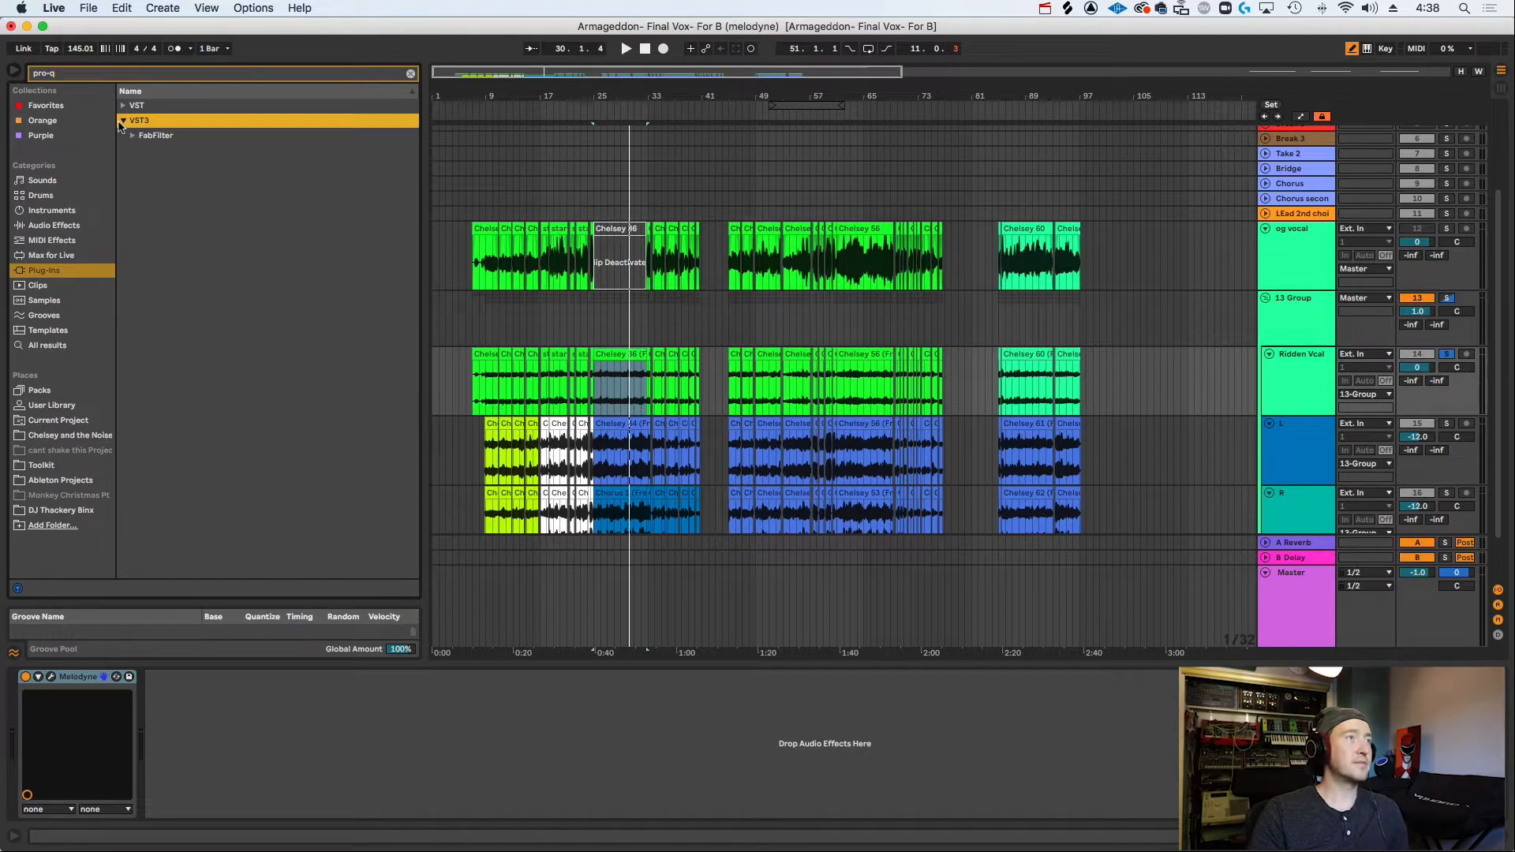
pyautogui.click(133, 136)
pyautogui.moveTo(196, 165); pyautogui.dragTo(249, 706)
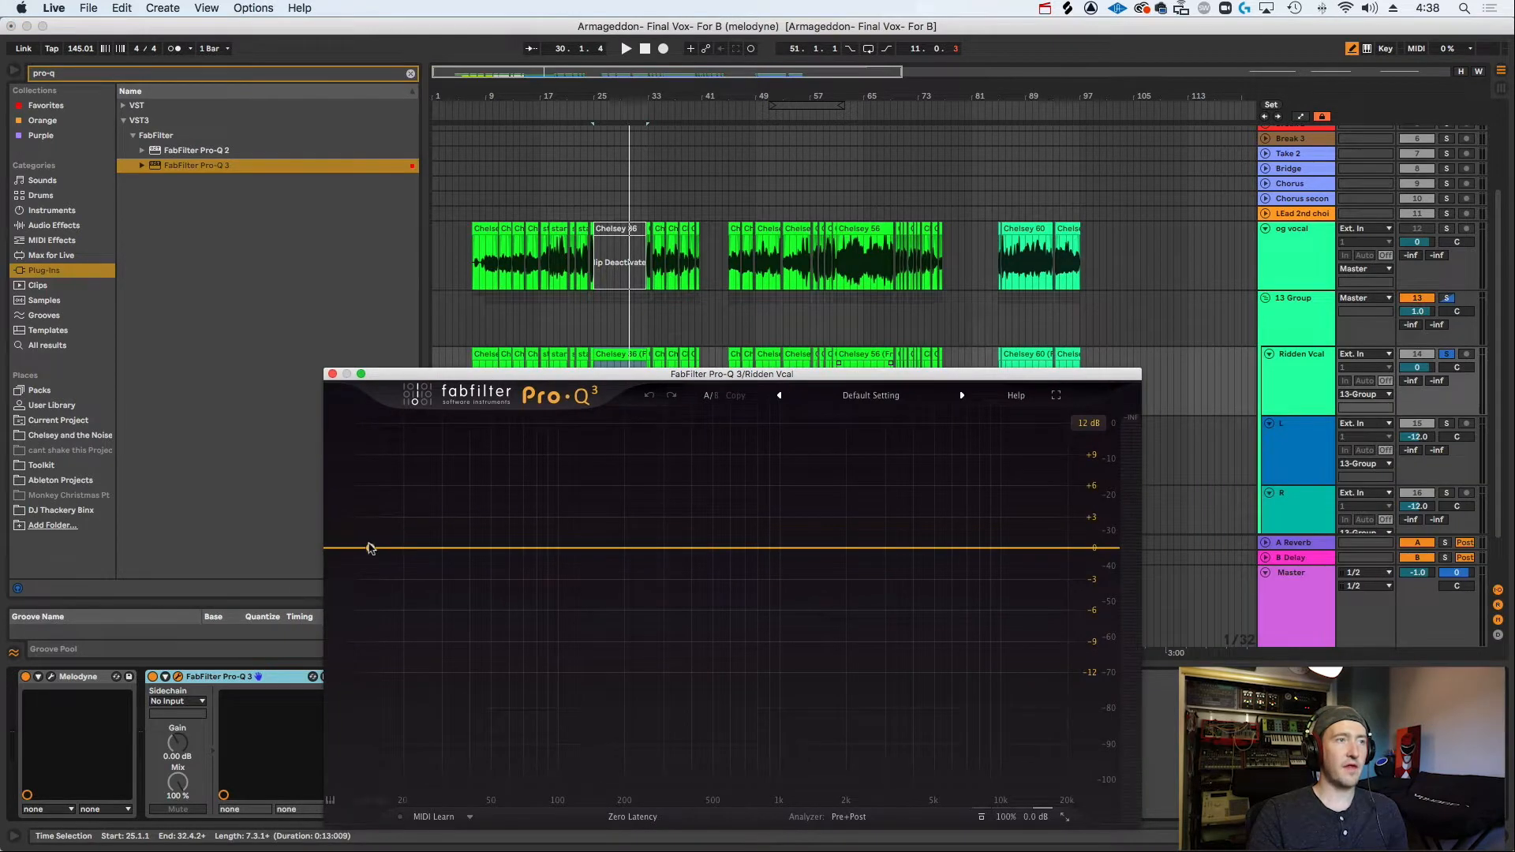
# Add a 12 dB/oct low-cut band in Pro-Q 3 and set its frequency to 100 Hz.
pyautogui.doubleClick(369, 546)
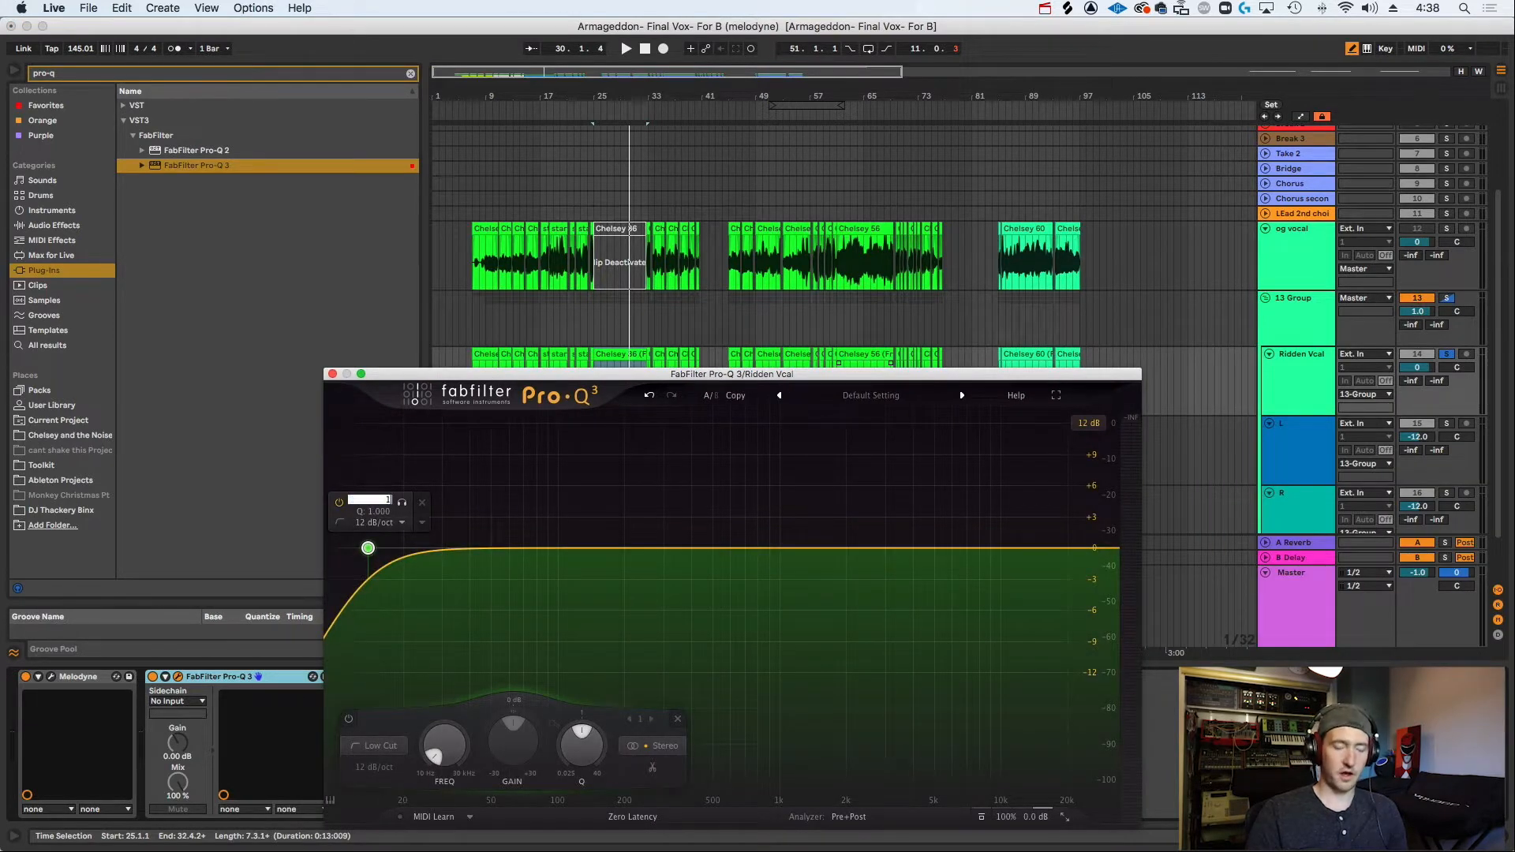
pyautogui.write('100')
pyautogui.press('Return')
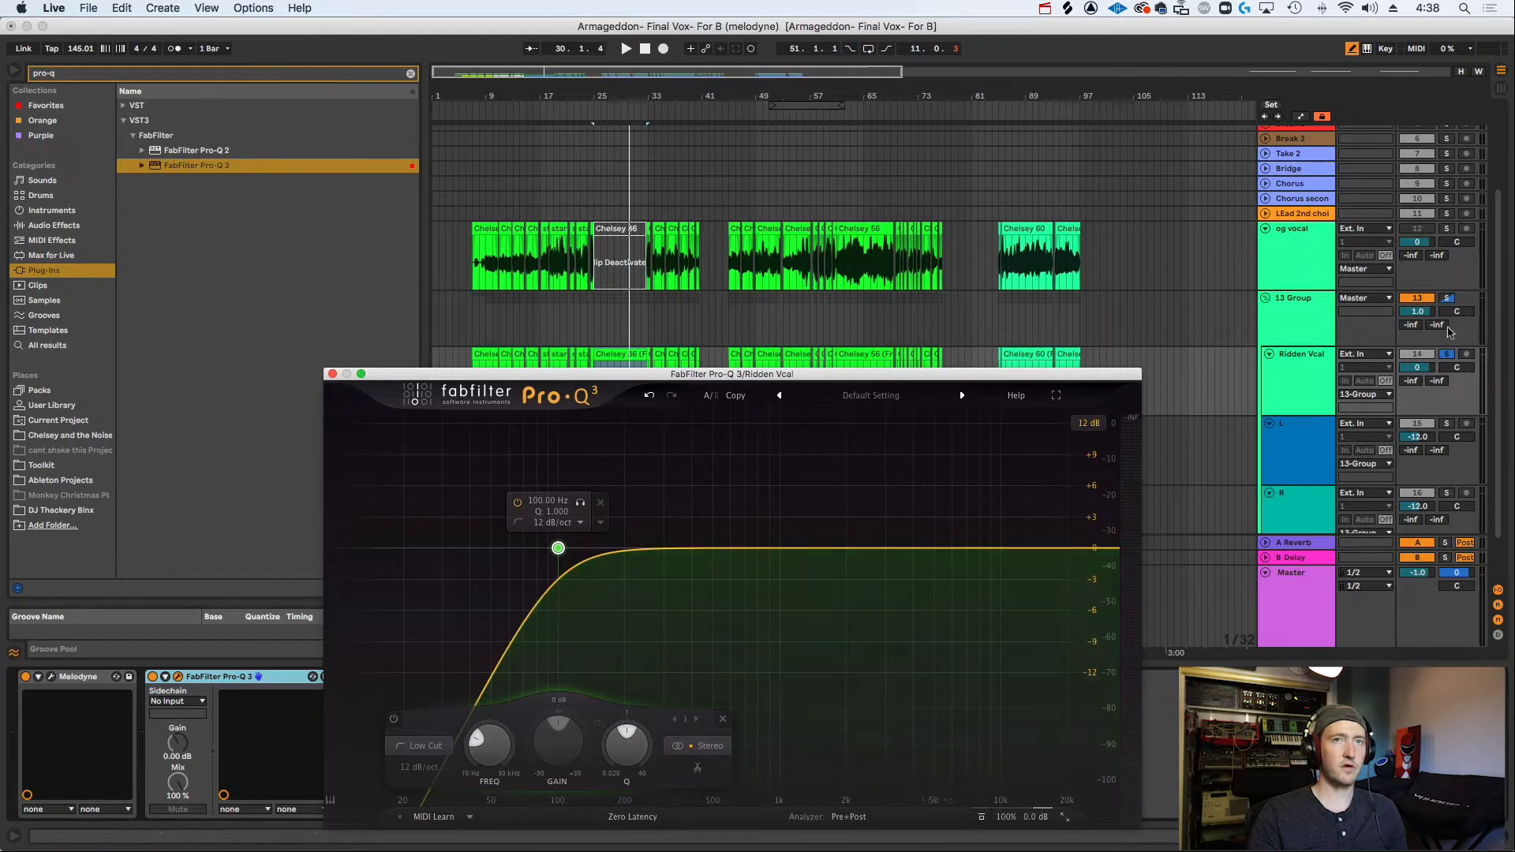
# Audition the Ridden Vcal clip at bar 25, switching Pro-Q 3 off and on to compare the low cut's effect.
pyautogui.moveTo(789, 374); pyautogui.dragTo(1105, 366)
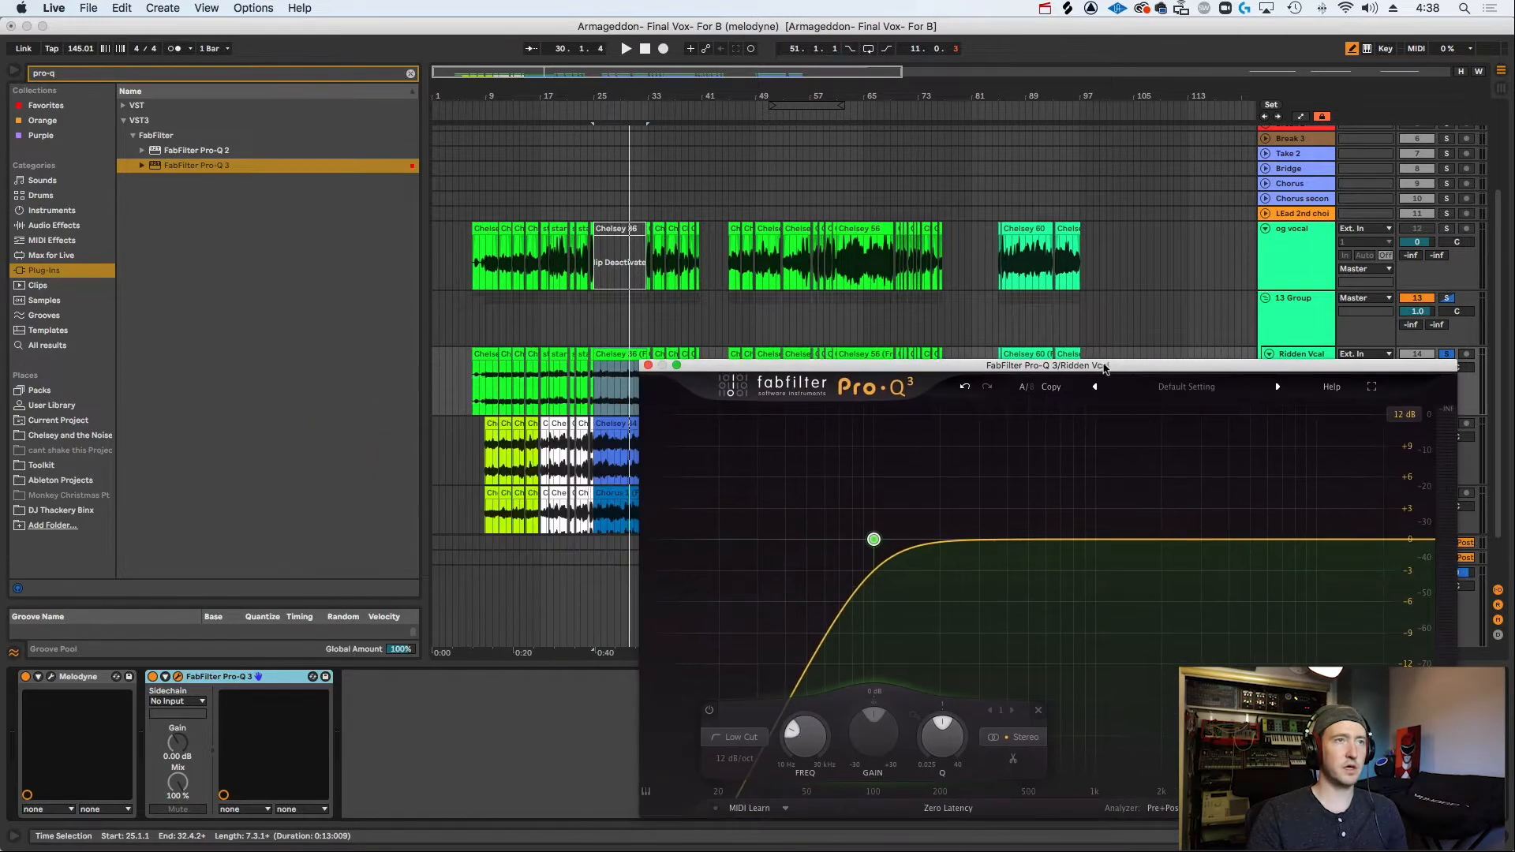
pyautogui.press('space')
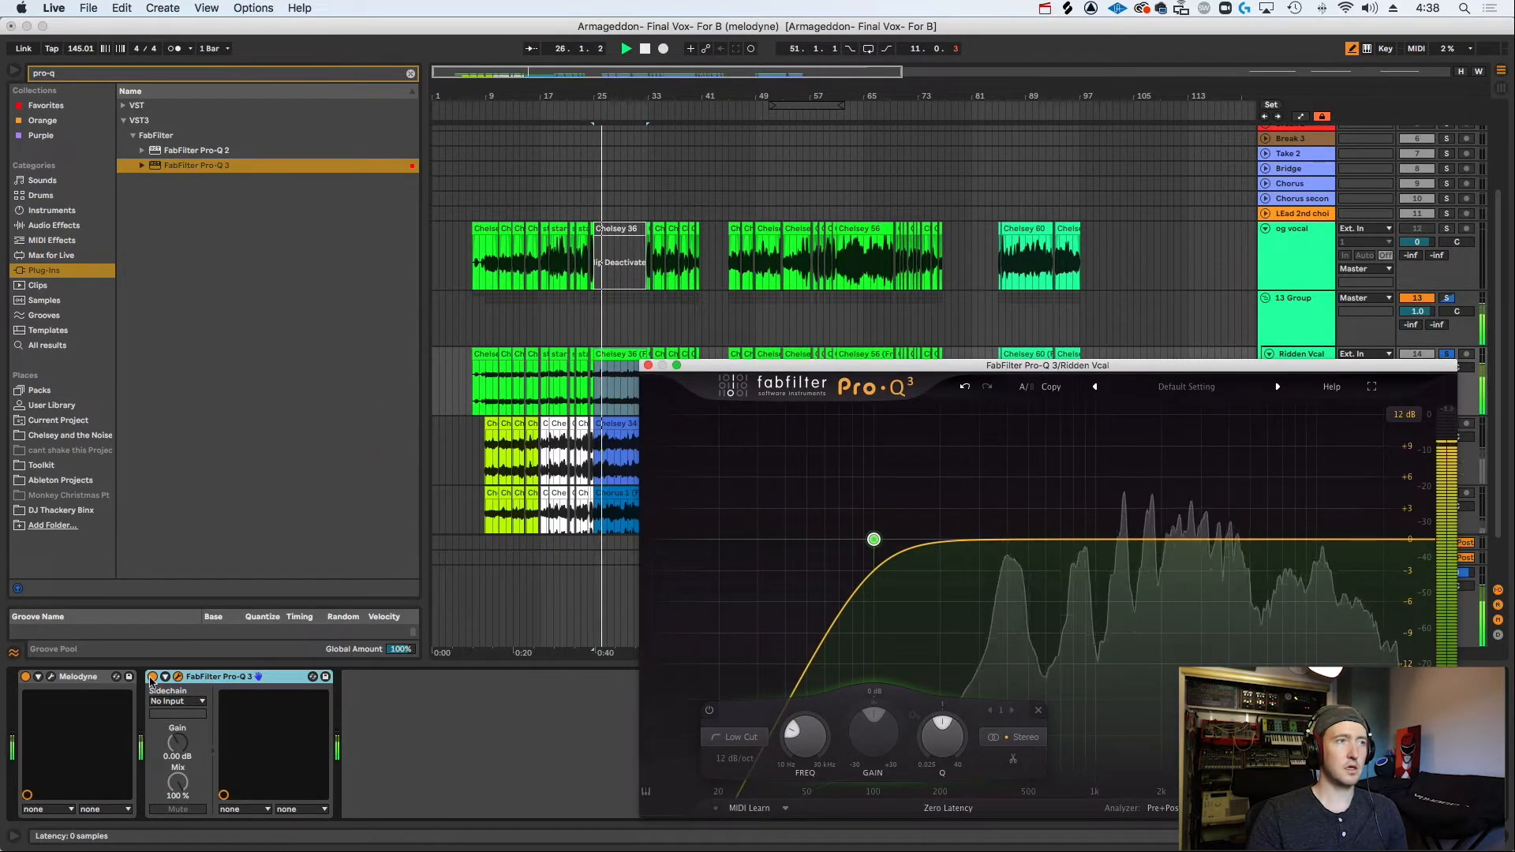
pyautogui.click(152, 678)
pyautogui.click(152, 678)
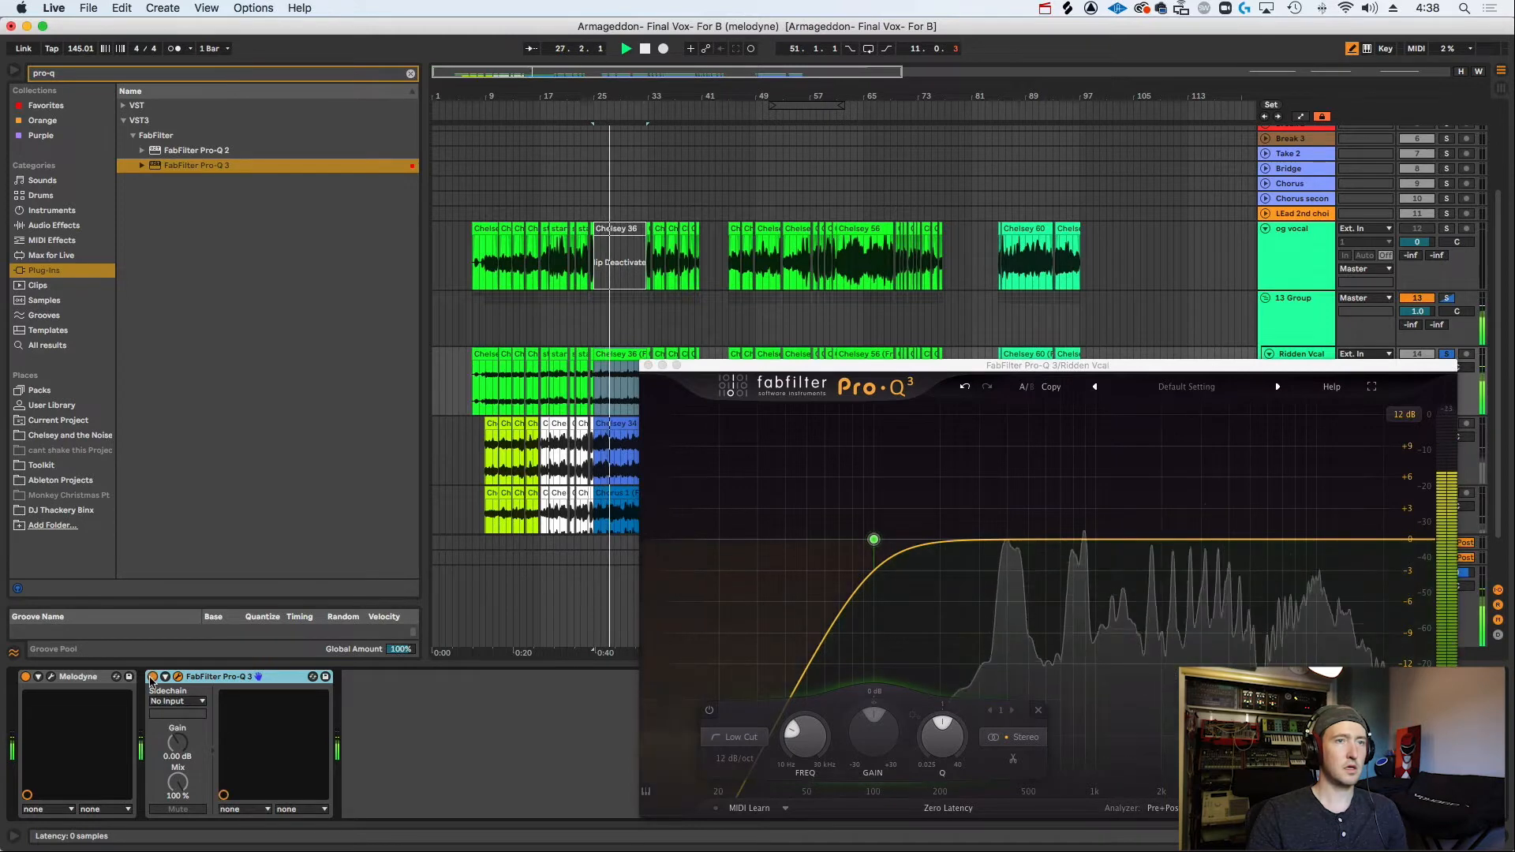
pyautogui.press('space')
pyautogui.click(741, 715)
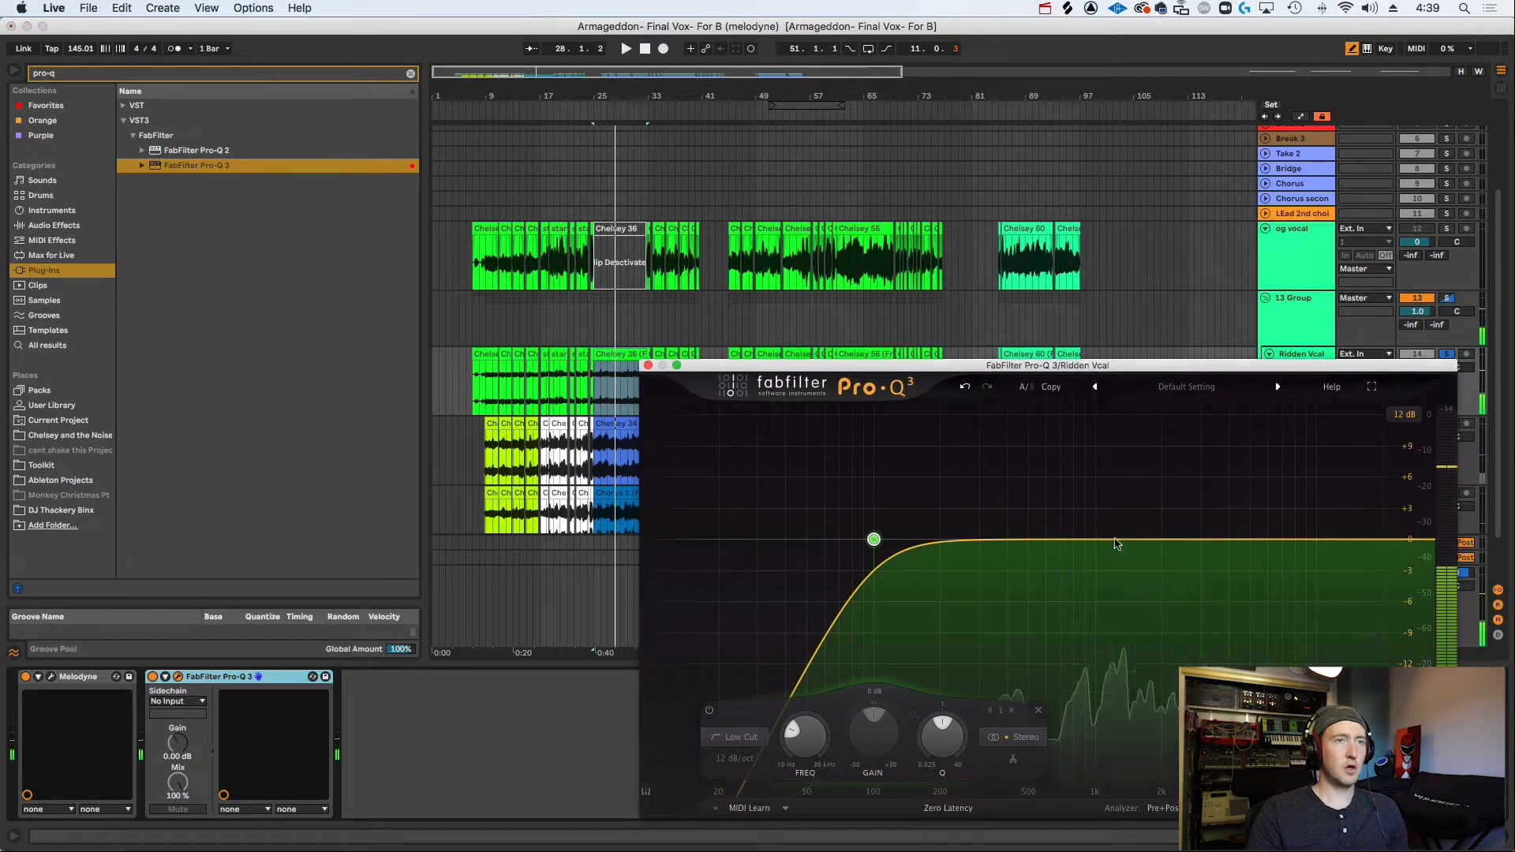
pyautogui.press('space')
pyautogui.click(152, 678)
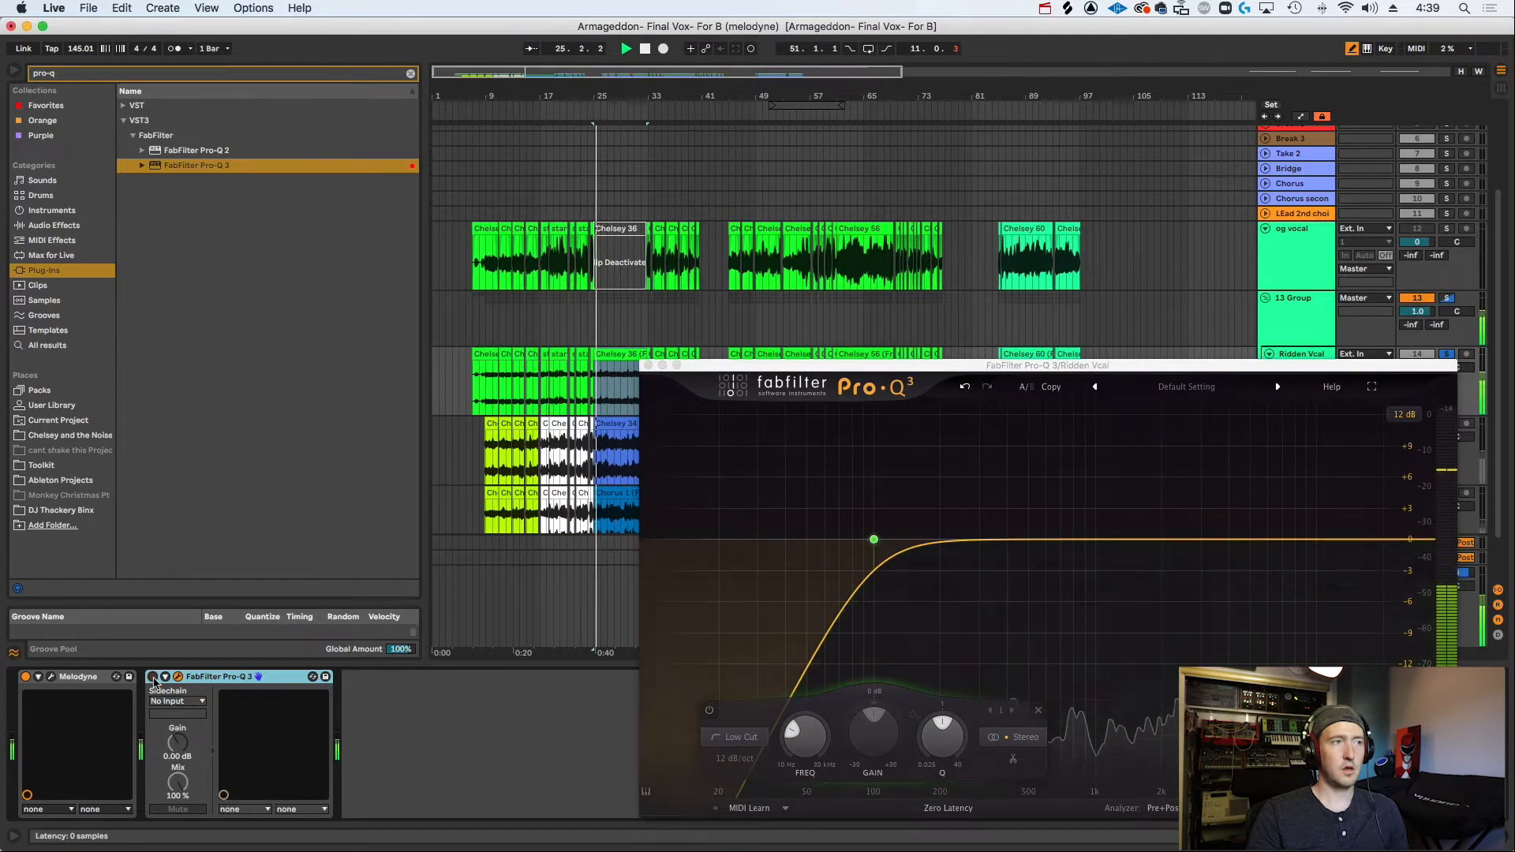
pyautogui.click(152, 677)
pyautogui.press('space')
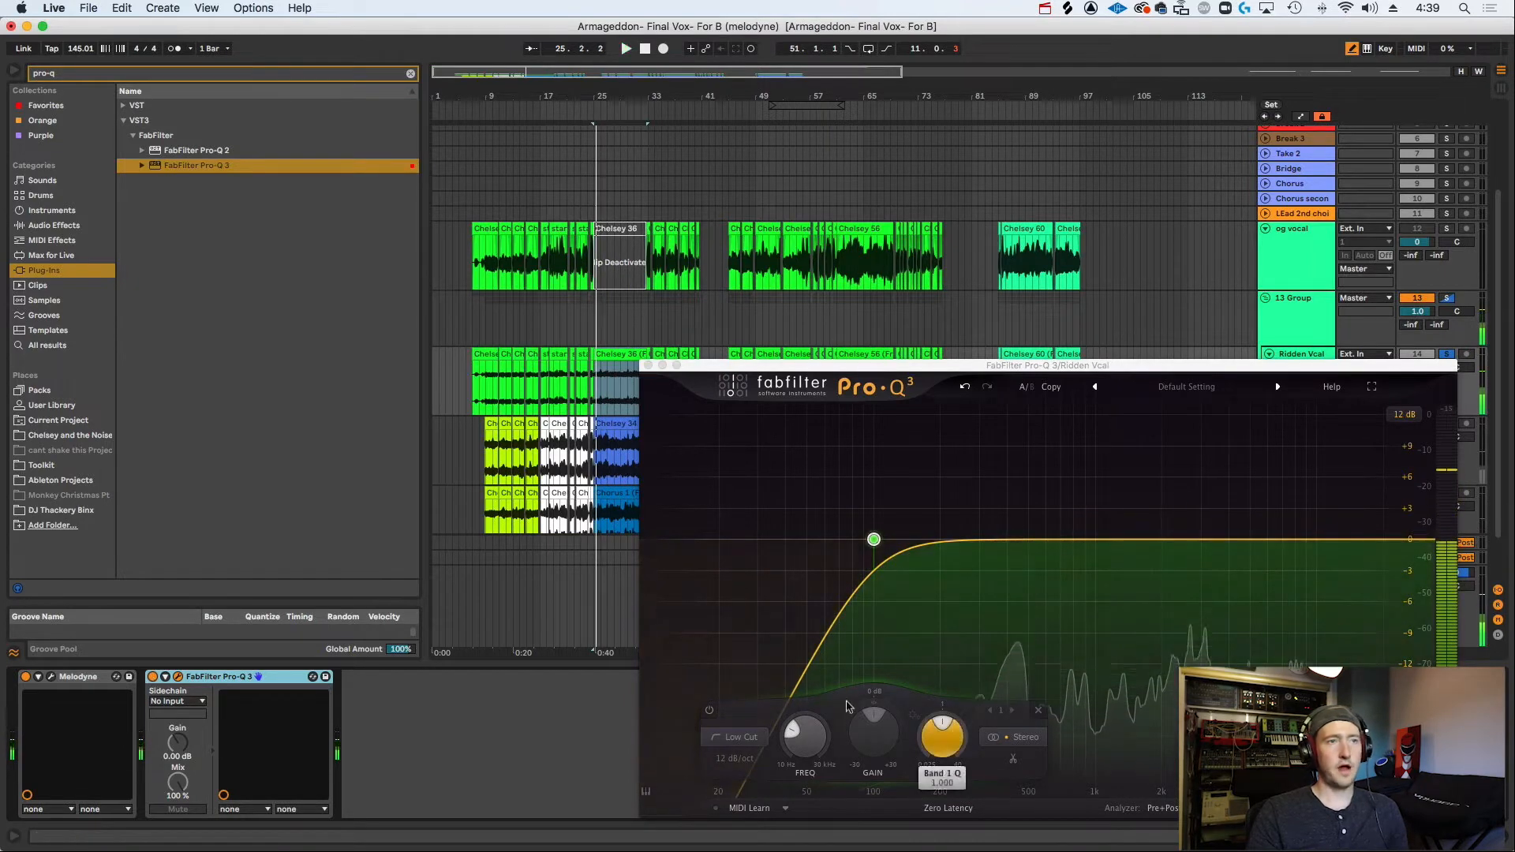
# Recentre the Pro-Q 3 window, add a flat bell band at about 6730 Hz, and audition the vocal.
pyautogui.moveTo(914, 370); pyautogui.dragTo(647, 187)
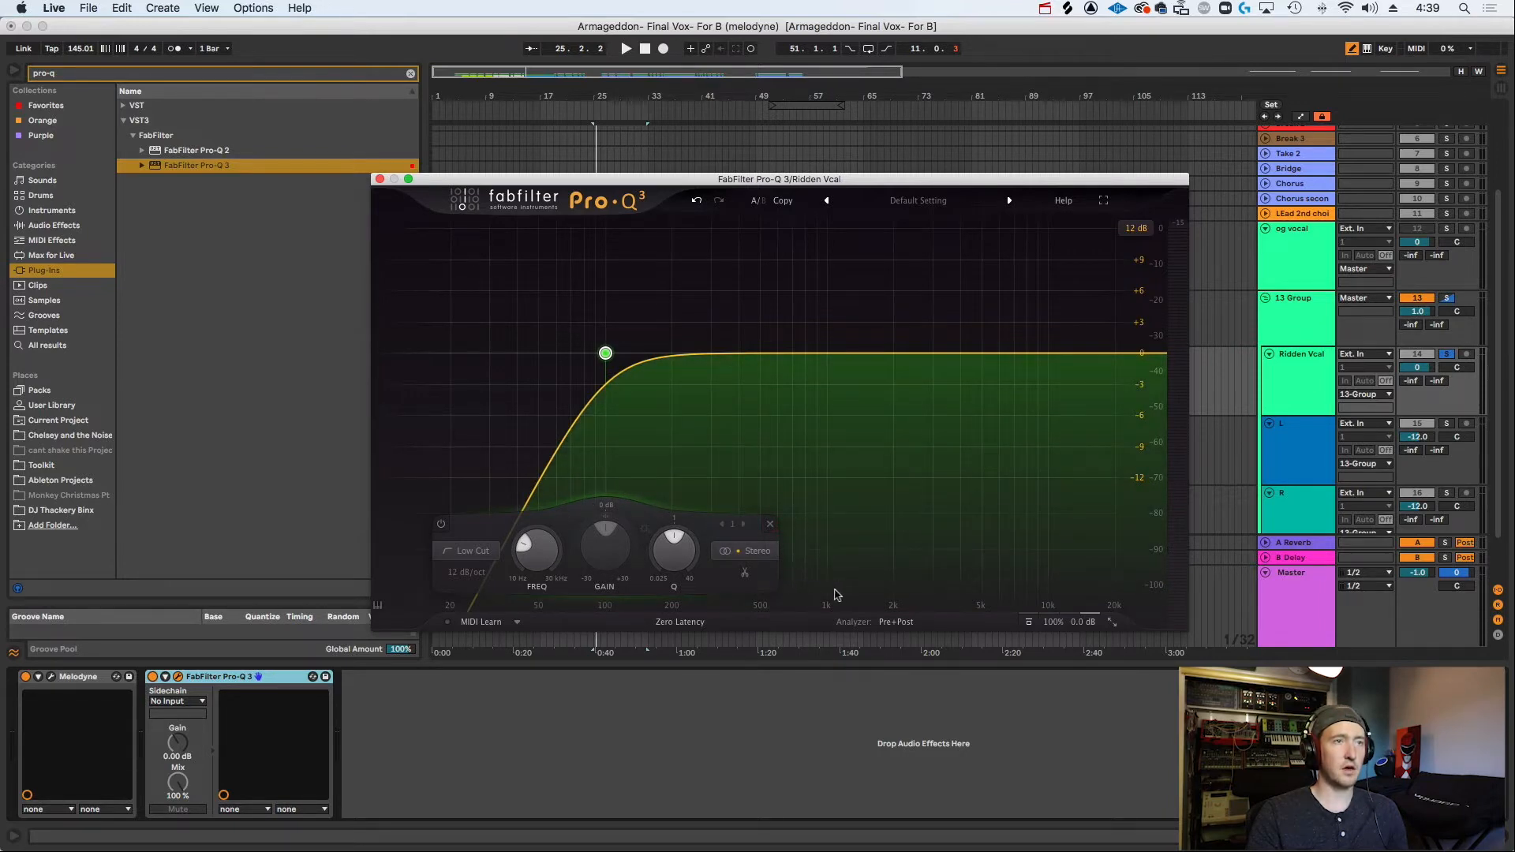
pyautogui.click(1010, 352)
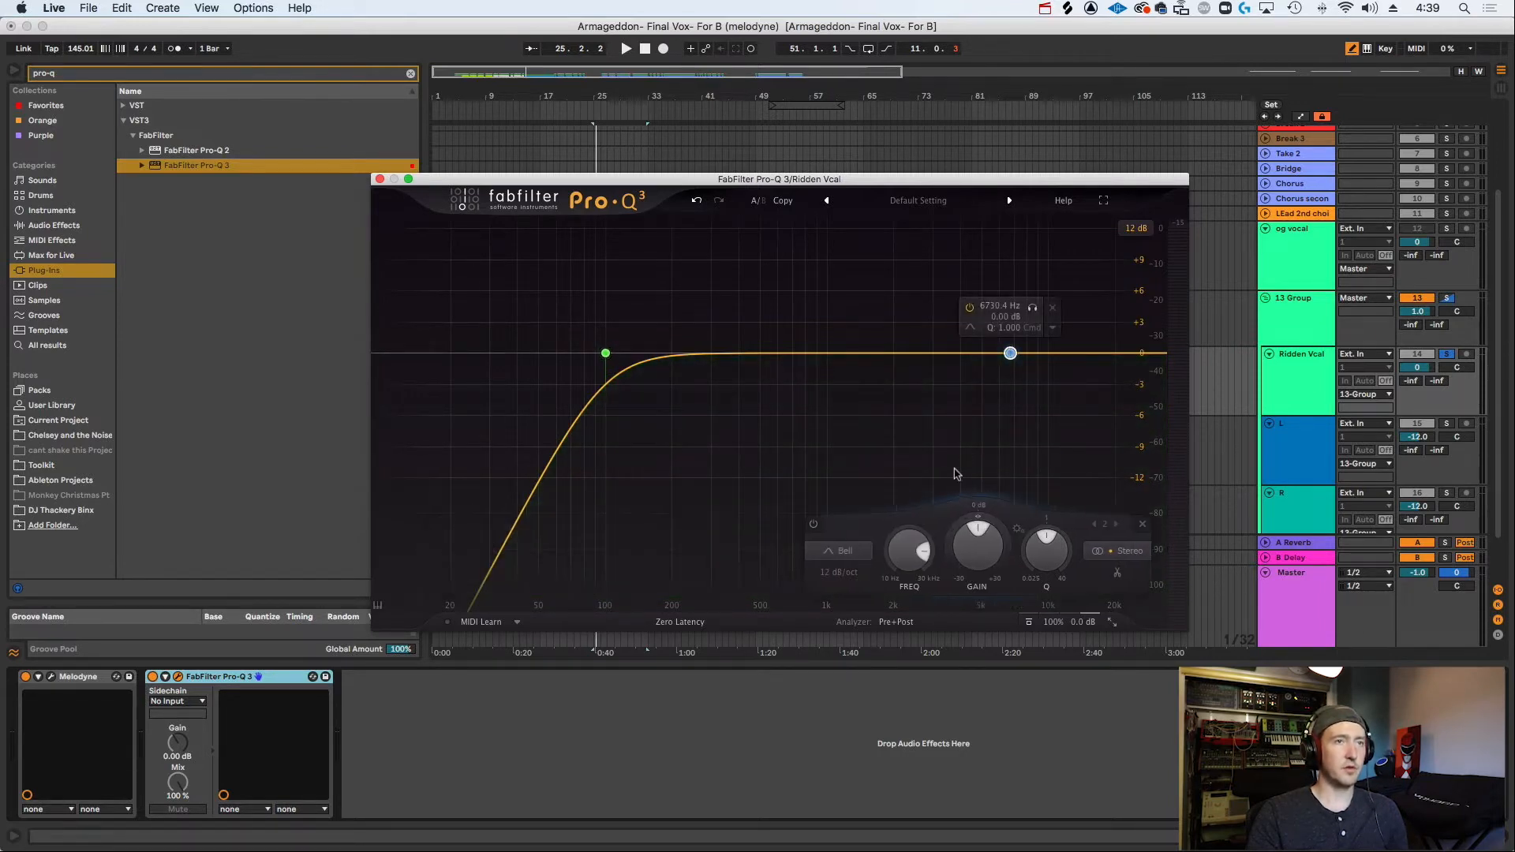
pyautogui.press('space')
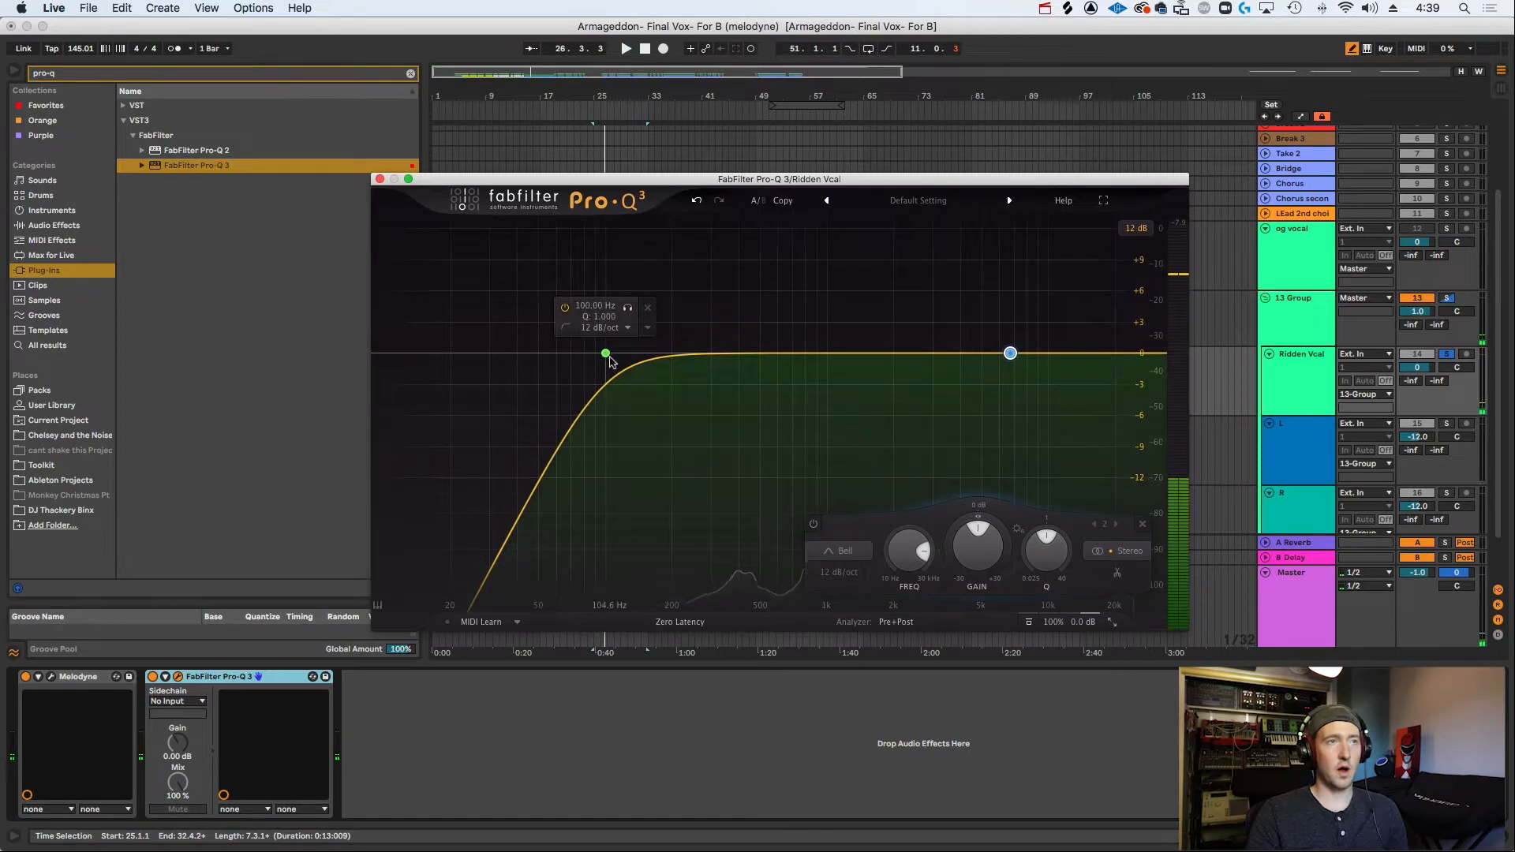
# Sweep the low-cut band upward during playback and settle its frequency at about 255 Hz.
pyautogui.press('space')
pyautogui.moveTo(605, 353); pyautogui.dragTo(703, 352)
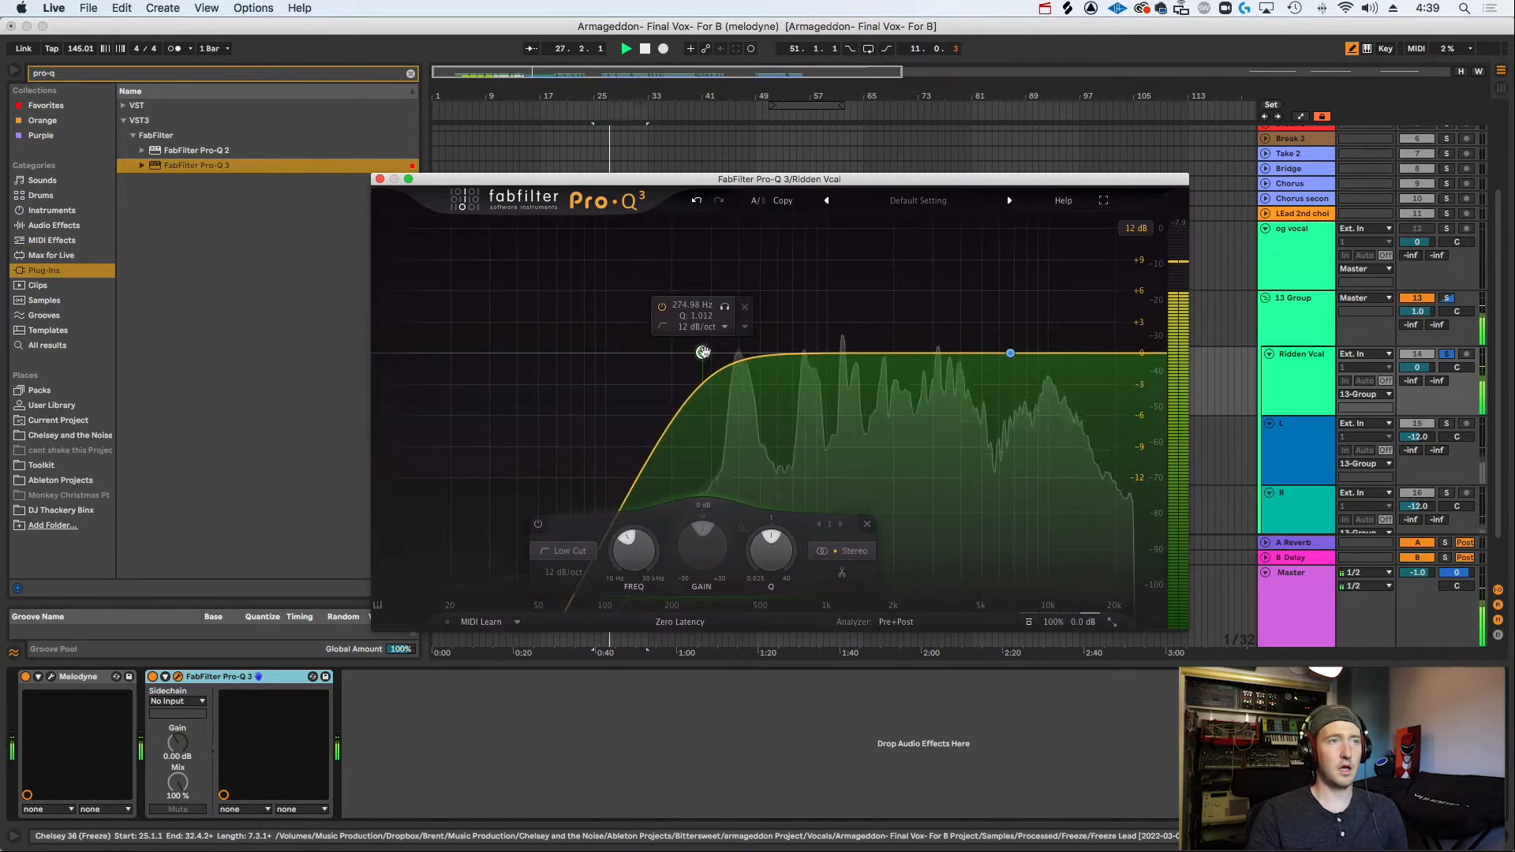
pyautogui.moveTo(703, 352); pyautogui.dragTo(712, 352)
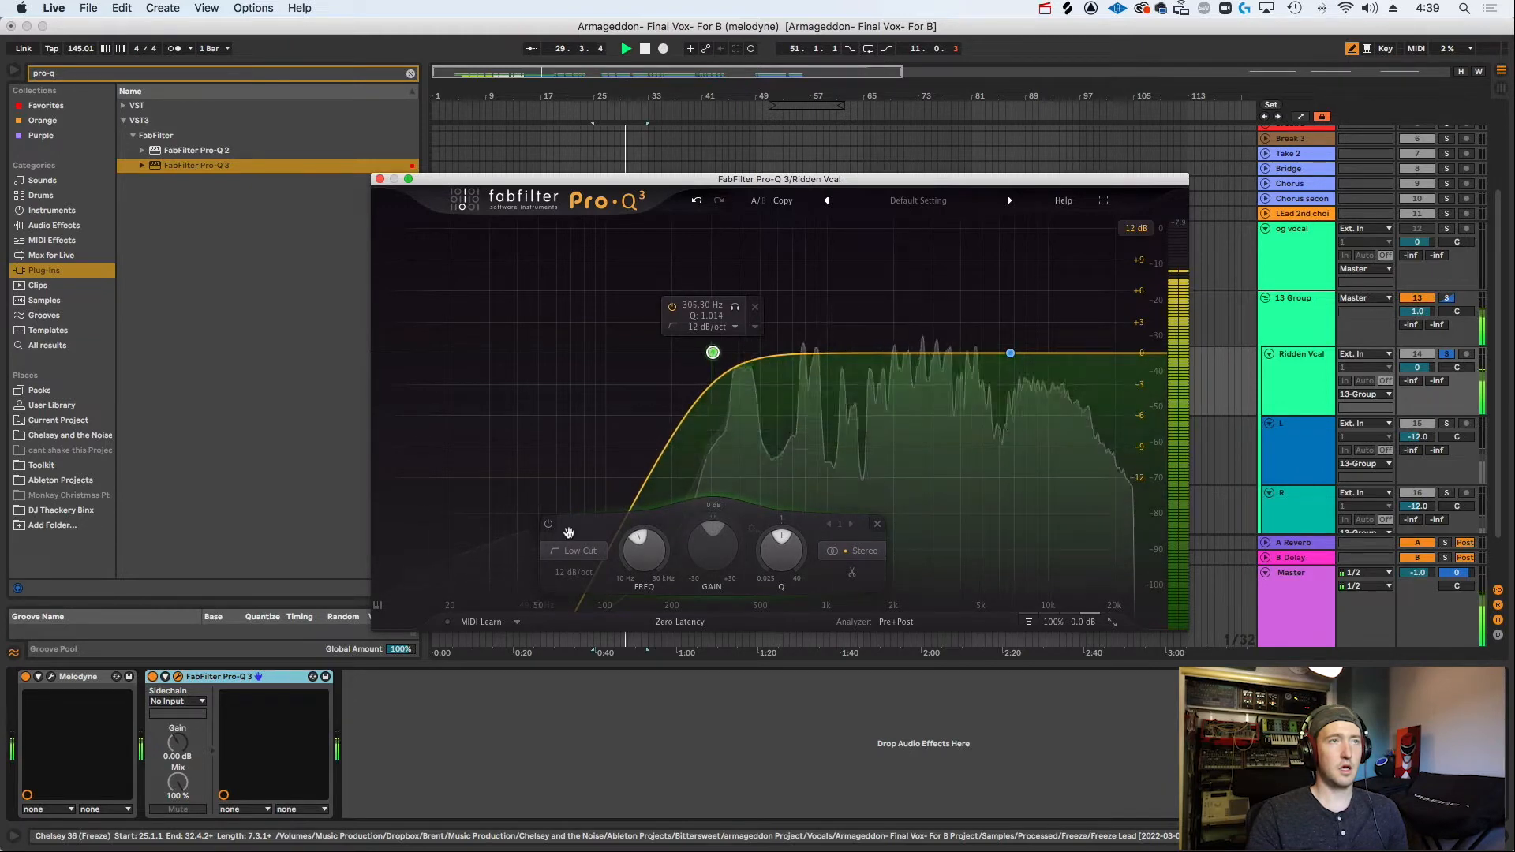
pyautogui.press('space')
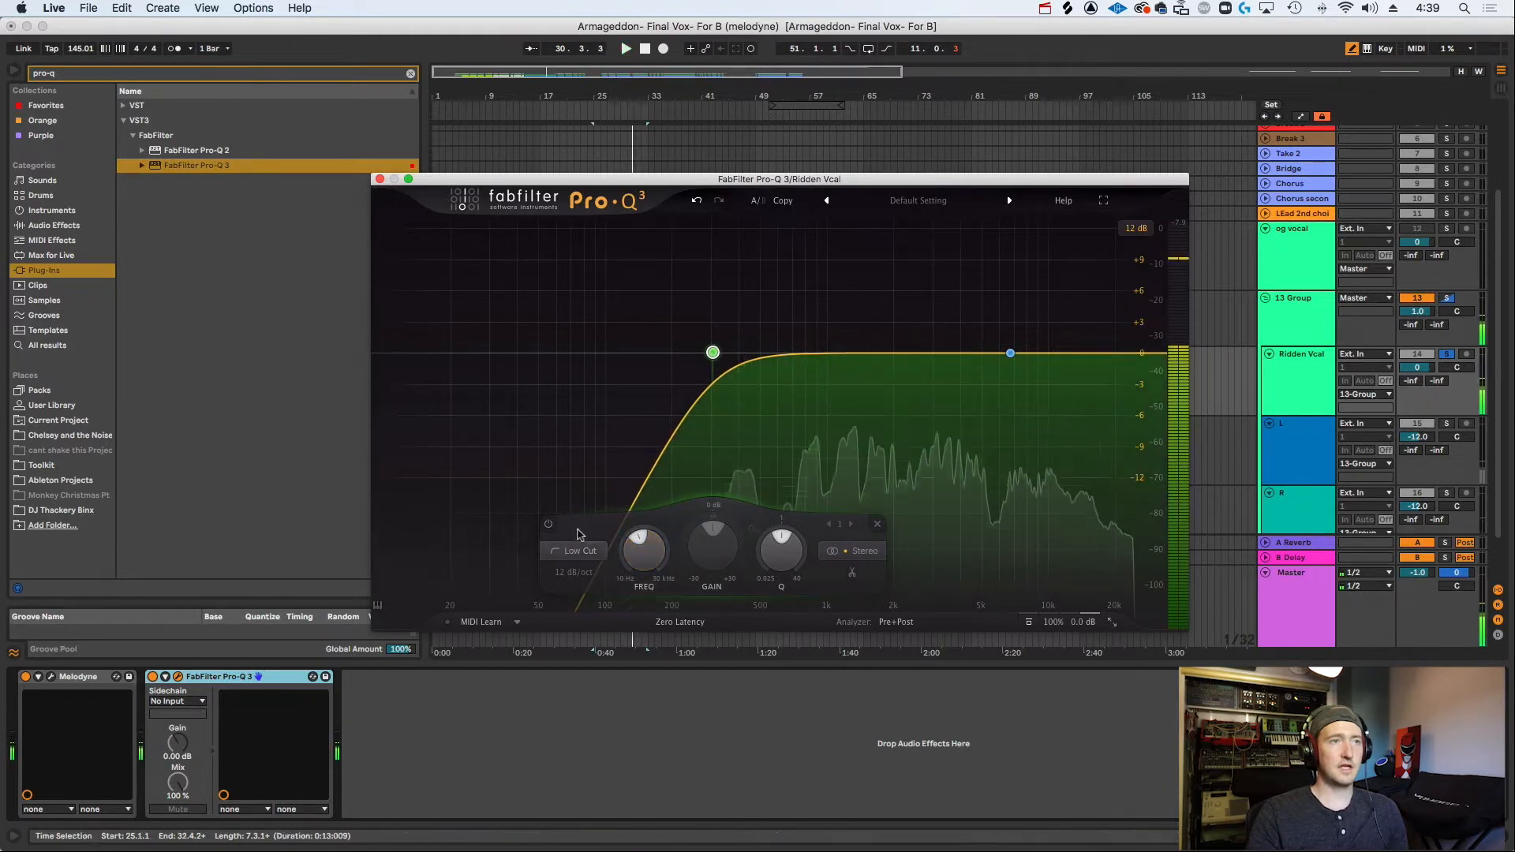
pyautogui.moveTo(713, 352); pyautogui.dragTo(696, 352)
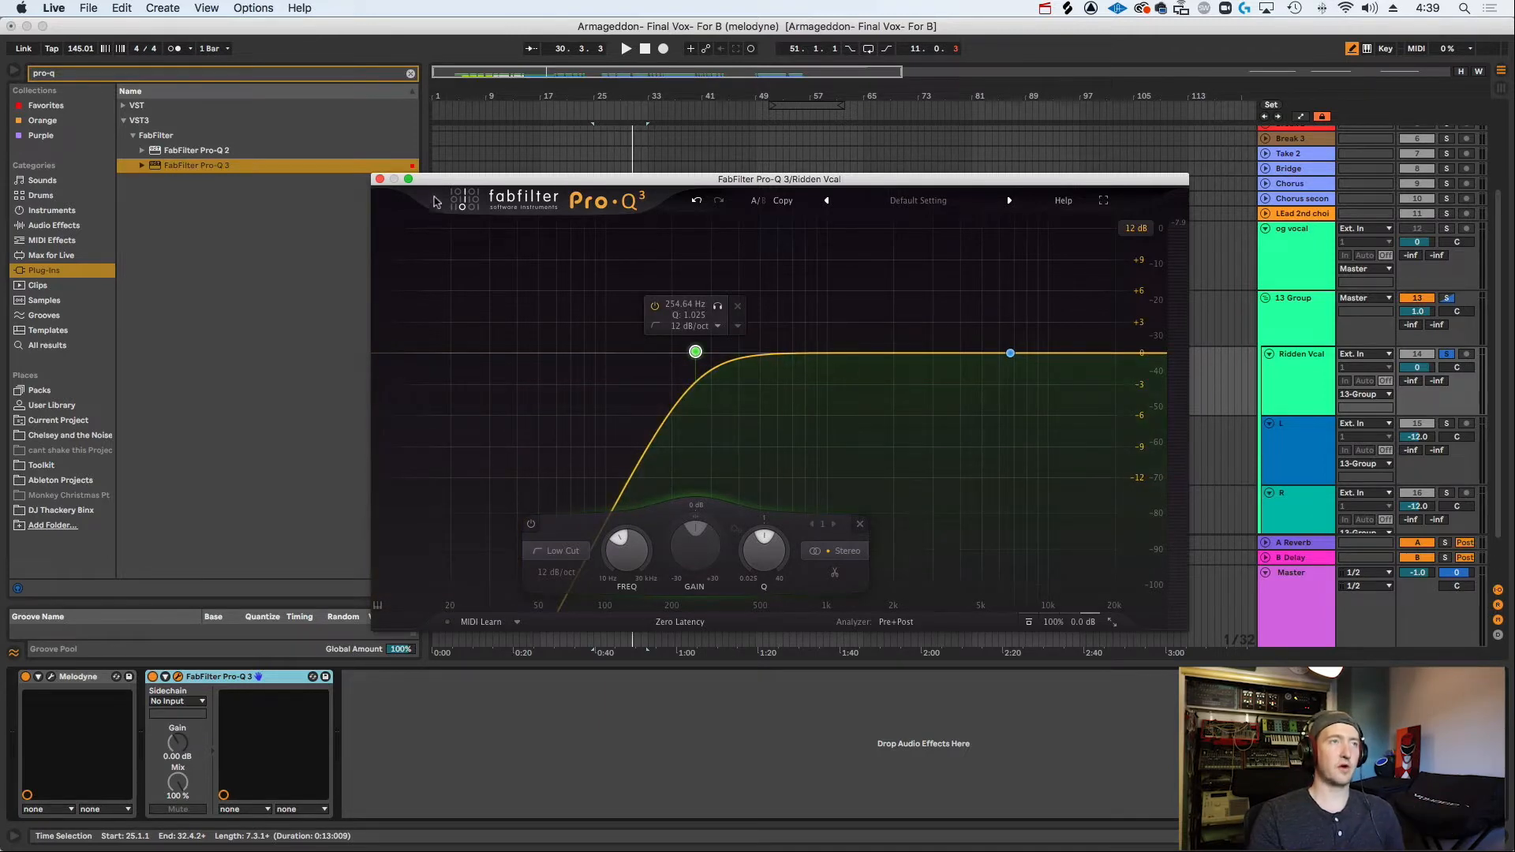
# Move Pro-Q 3 clear of the clips, audition the vocal from about bars 9 and 49, and reselect the Ridden Vcal clip at bar 25.
pyautogui.moveTo(486, 182); pyautogui.dragTo(793, 340)
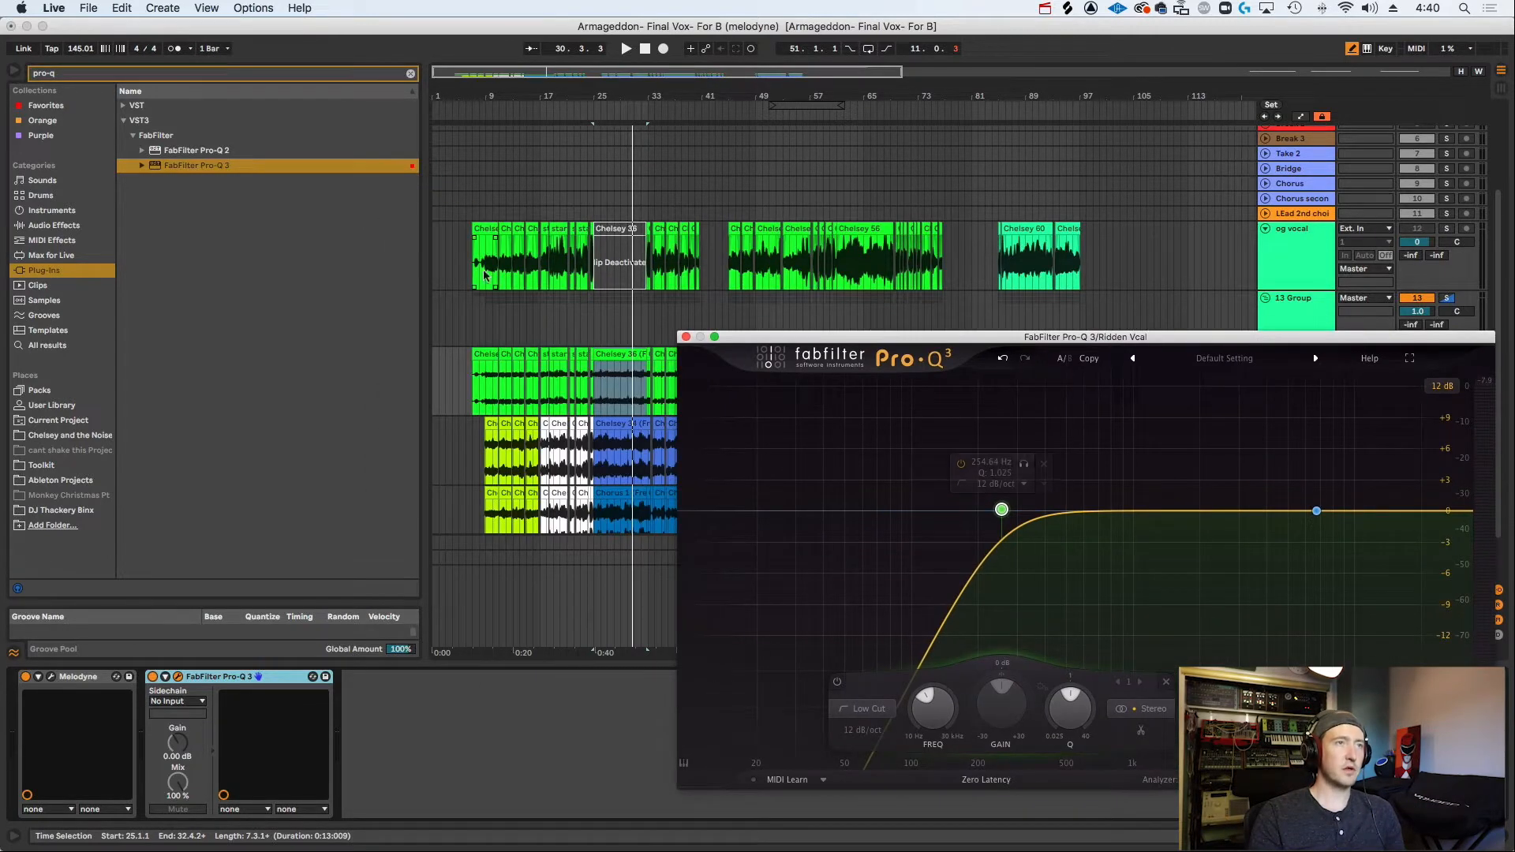
pyautogui.click(489, 273)
pyautogui.press('space')
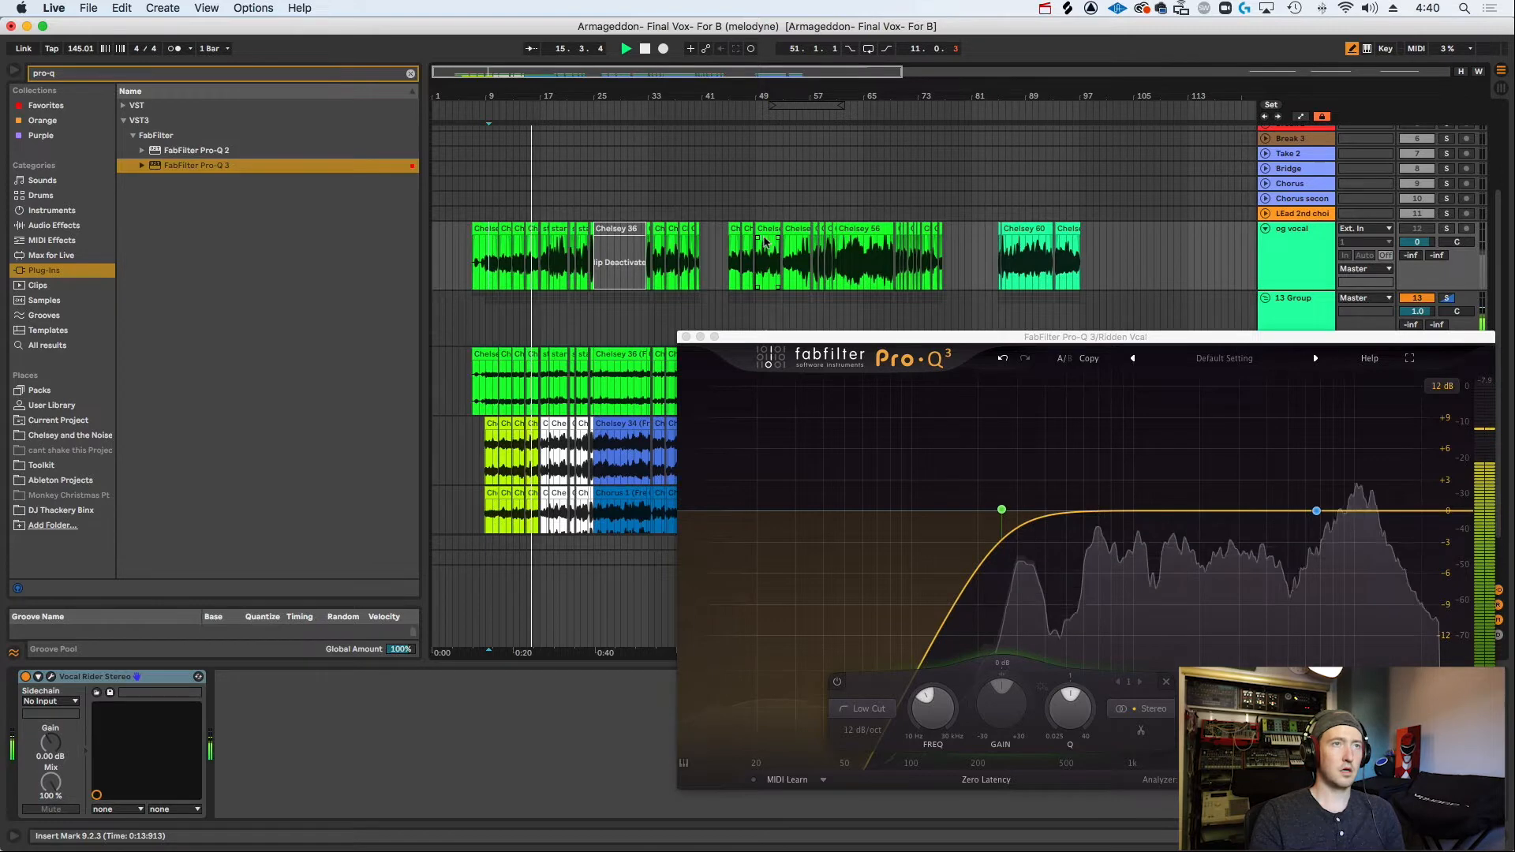
pyautogui.moveTo(758, 241); pyautogui.dragTo(781, 241)
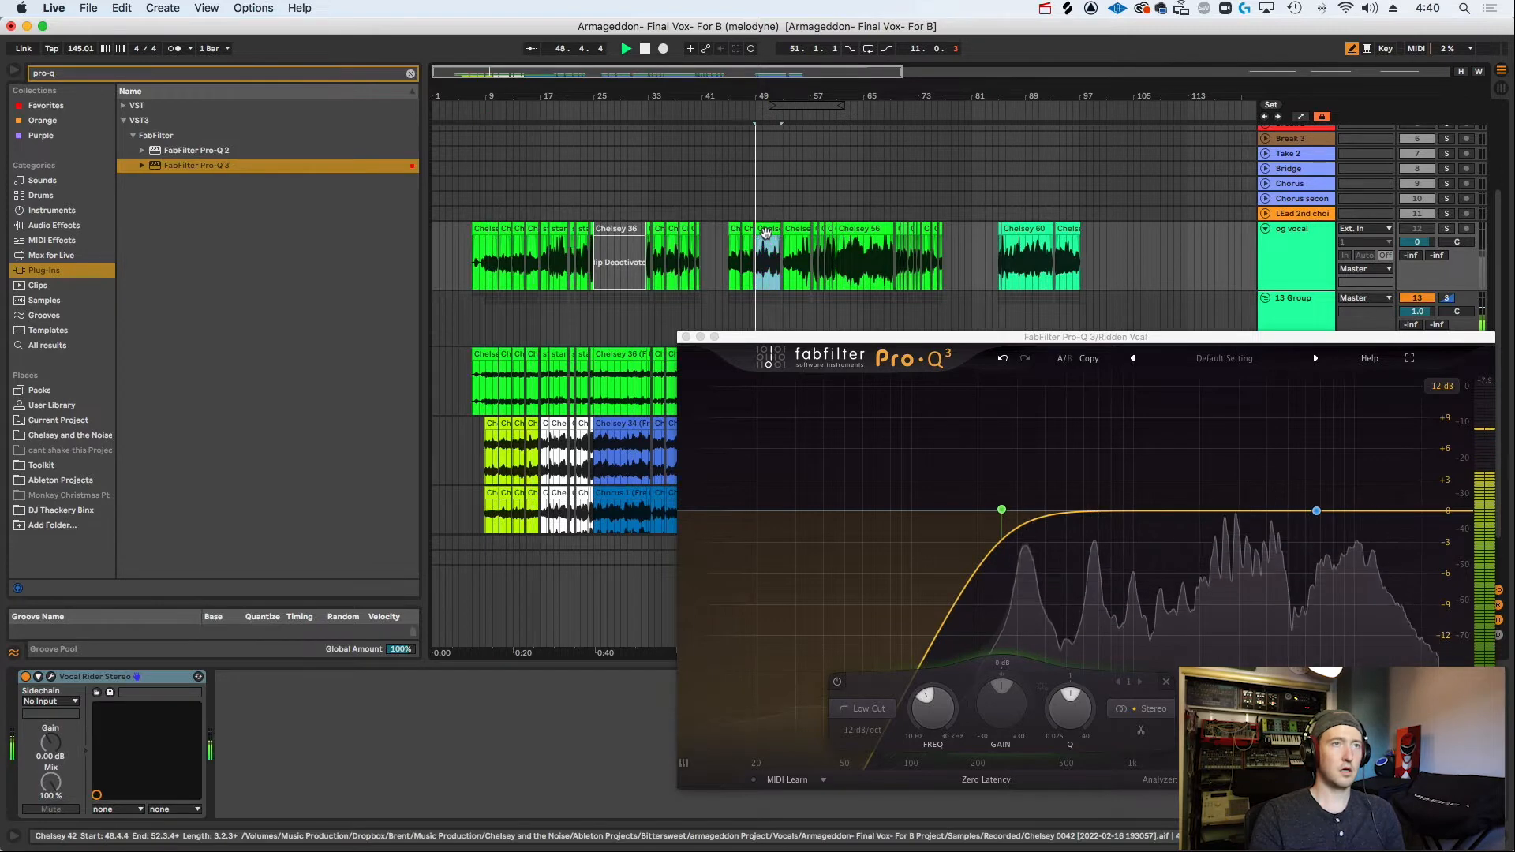
pyautogui.click(617, 350)
pyautogui.press('space')
# Change the upper EQ band to a high shelf at about 6960 Hz and lower its gain to about -1.2 dB.
pyautogui.moveTo(781, 339); pyautogui.dragTo(549, 269)
pyautogui.moveTo(1083, 441); pyautogui.dragTo(1085, 441)
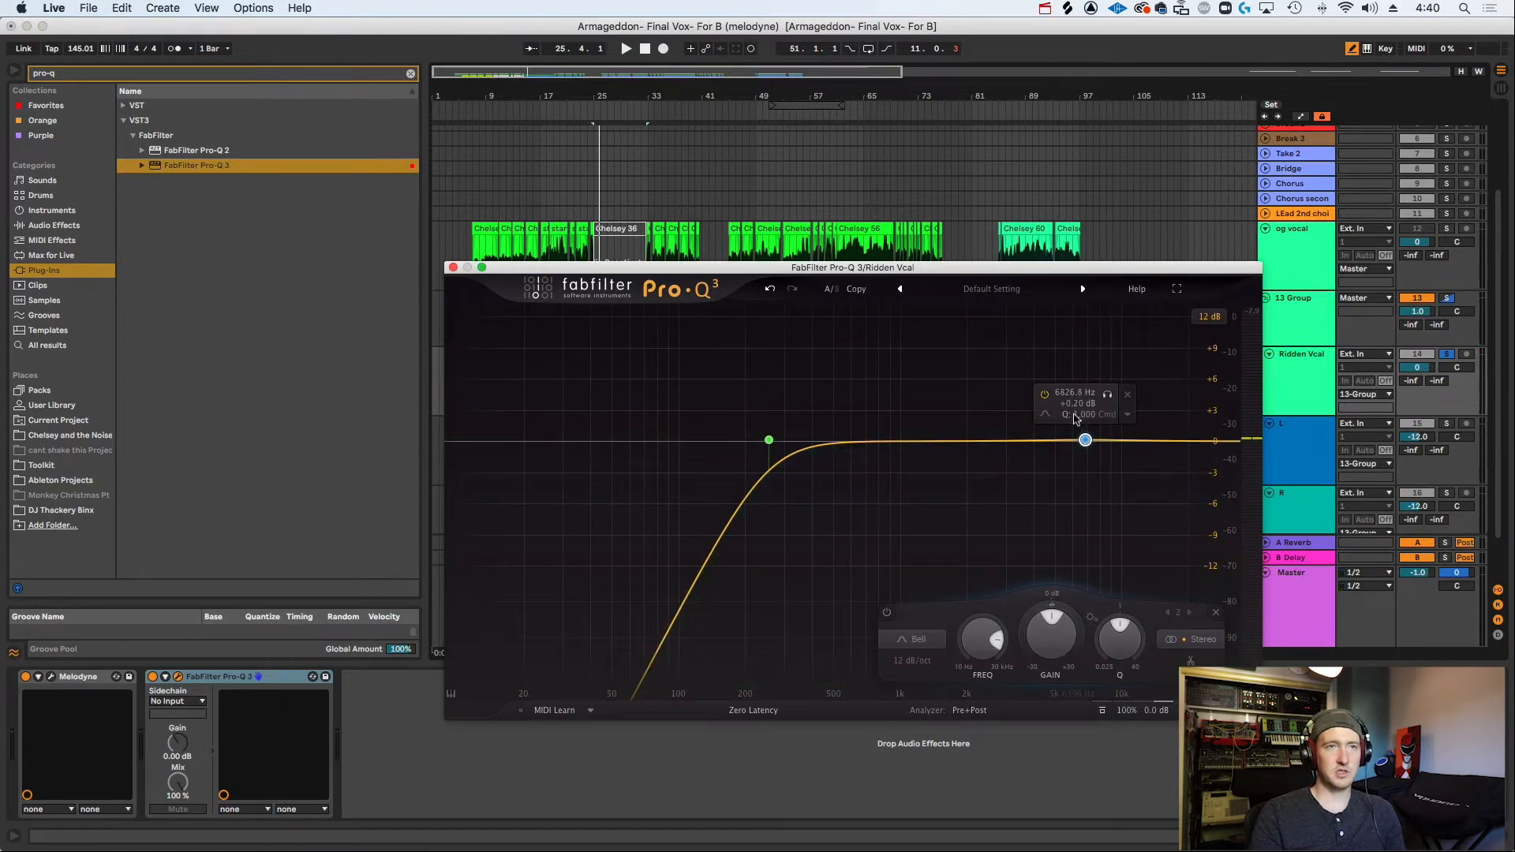
pyautogui.moveTo(1048, 422)
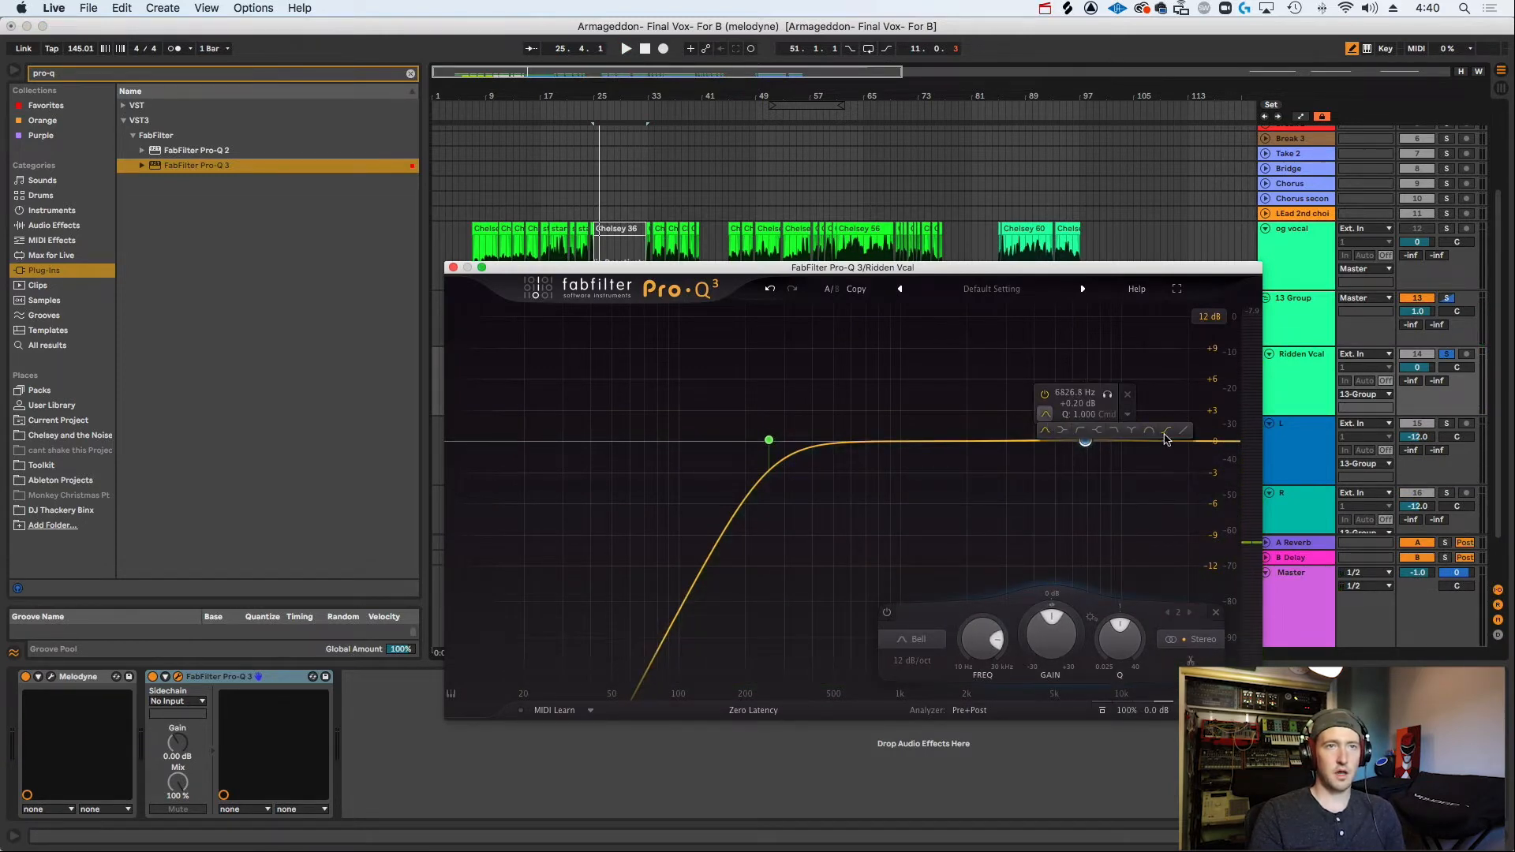
pyautogui.click(1112, 433)
pyautogui.moveTo(1091, 447); pyautogui.dragTo(1091, 457)
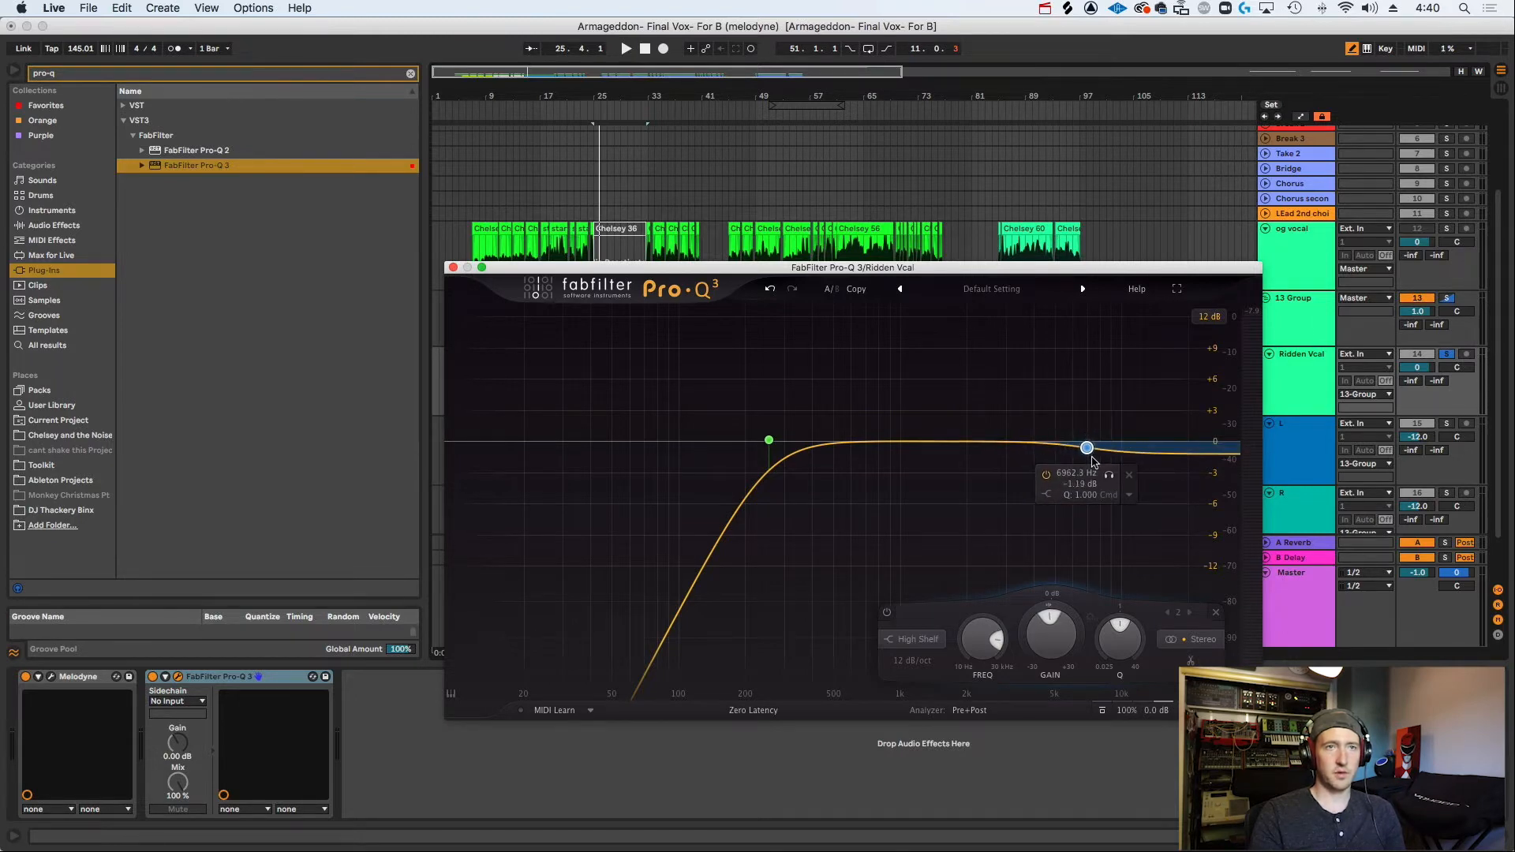
# Audition the clip at bar 25 while bypassing and re-enabling the high-shelf band to compare the top end.
pyautogui.press('space')
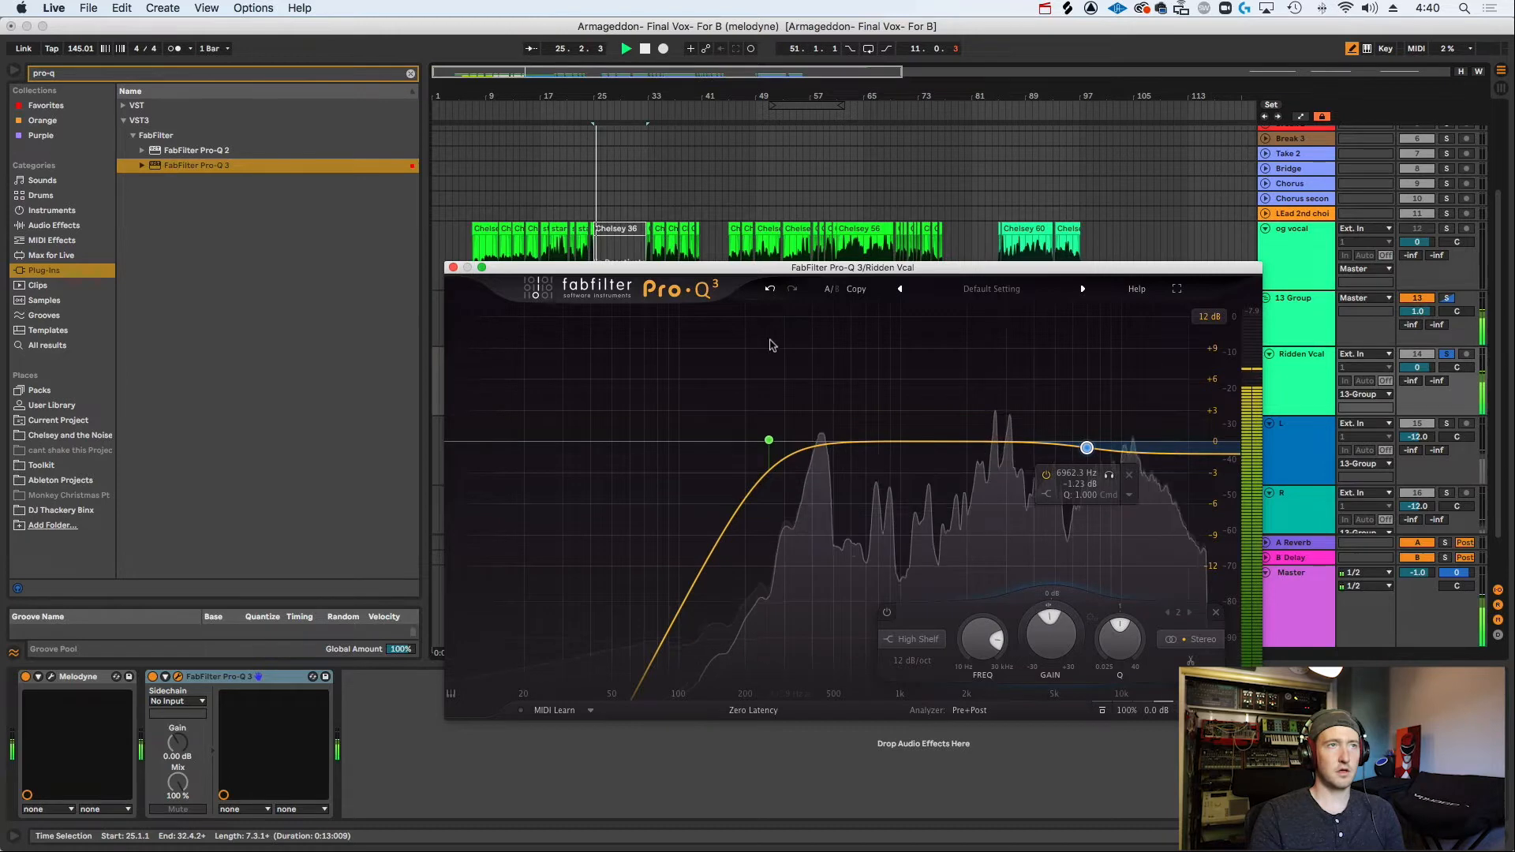
pyautogui.moveTo(566, 269); pyautogui.dragTo(773, 441)
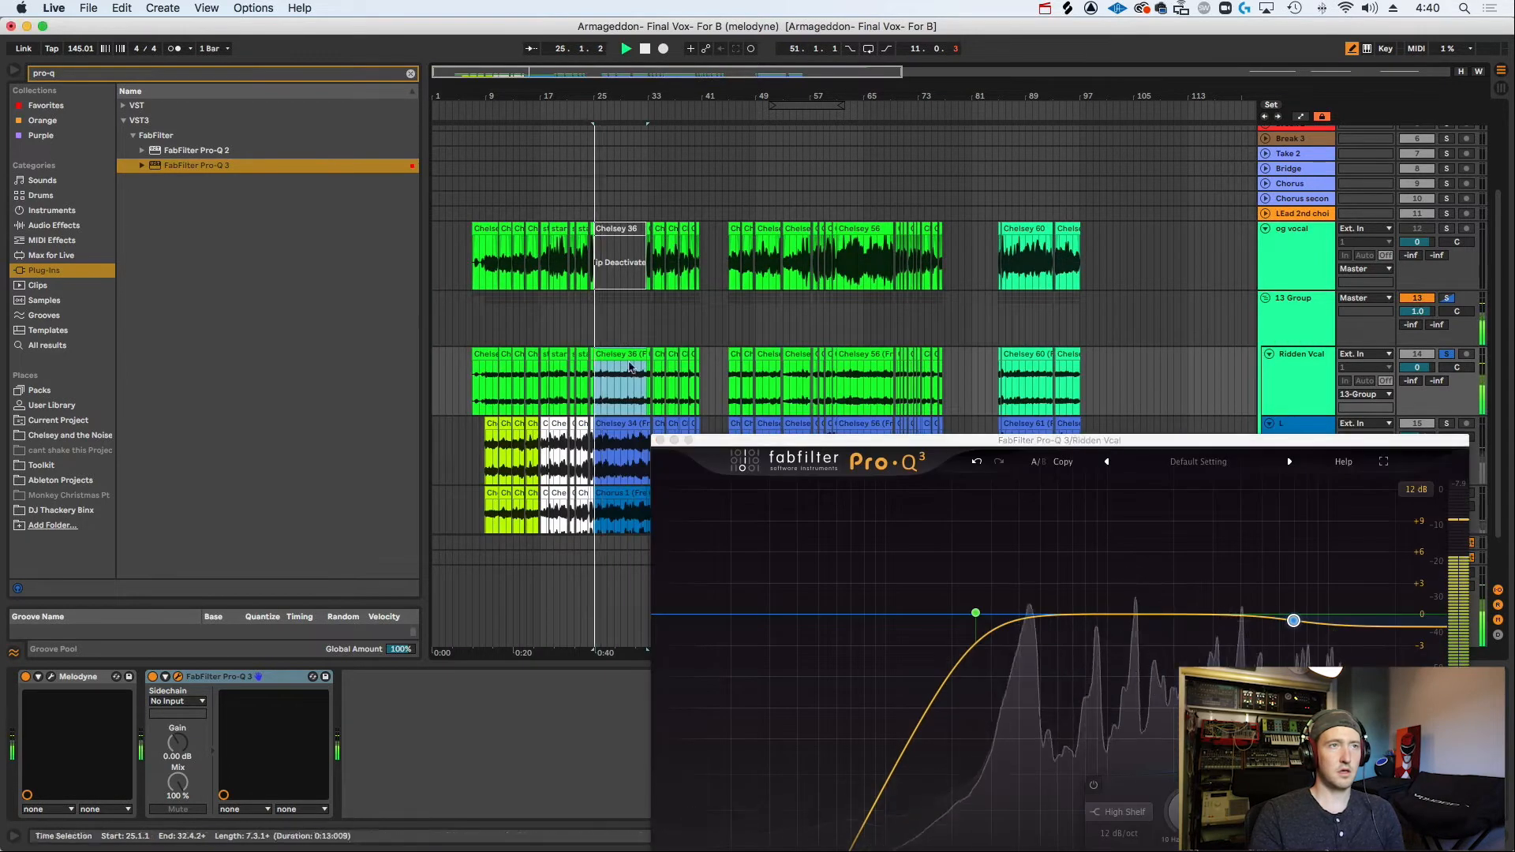
pyautogui.click(1254, 647)
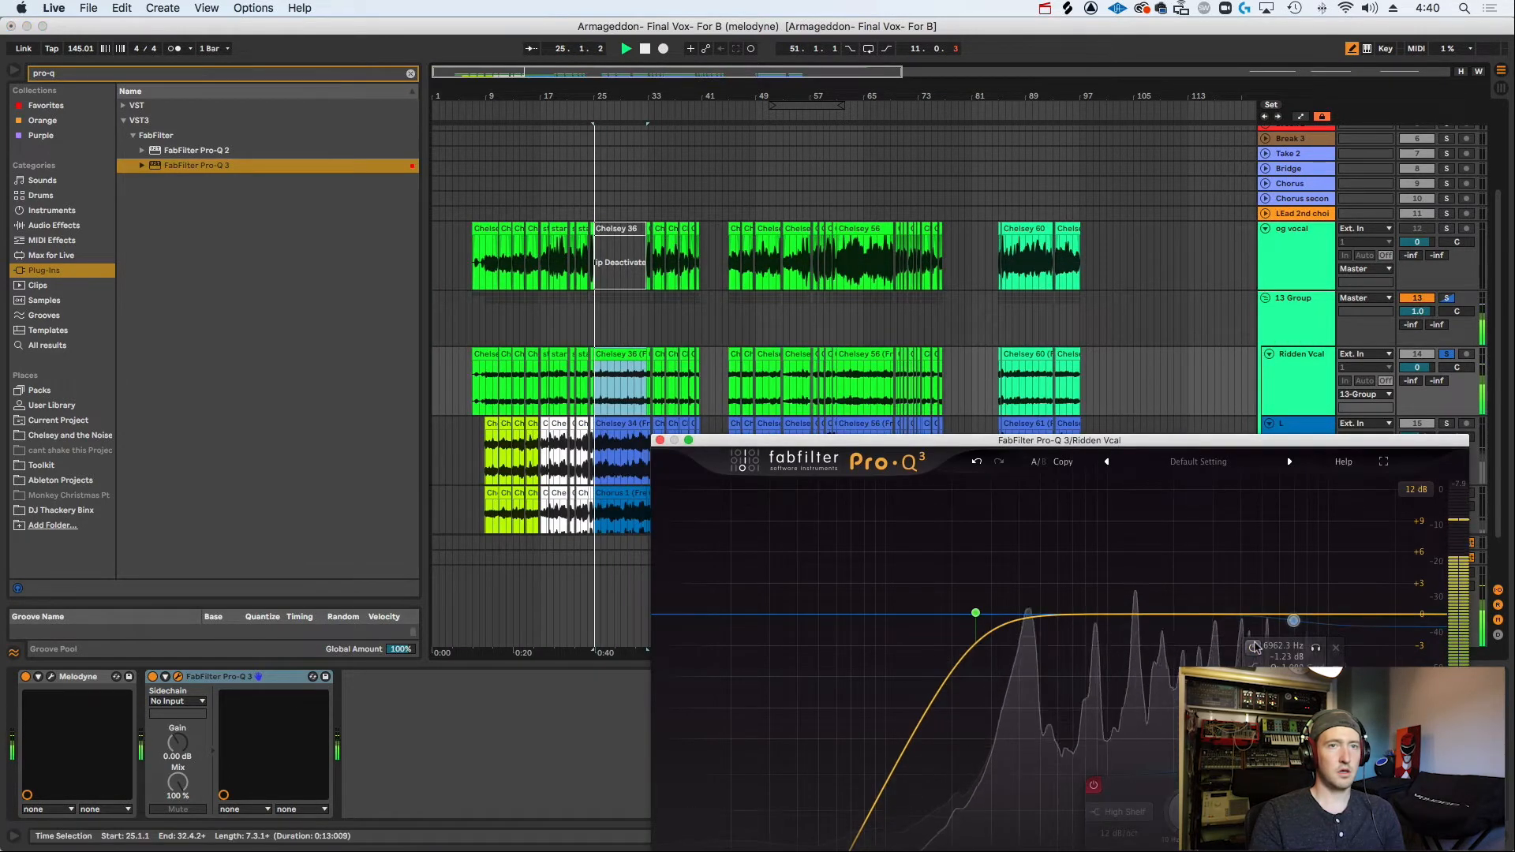
pyautogui.click(1254, 647)
pyautogui.press('space')
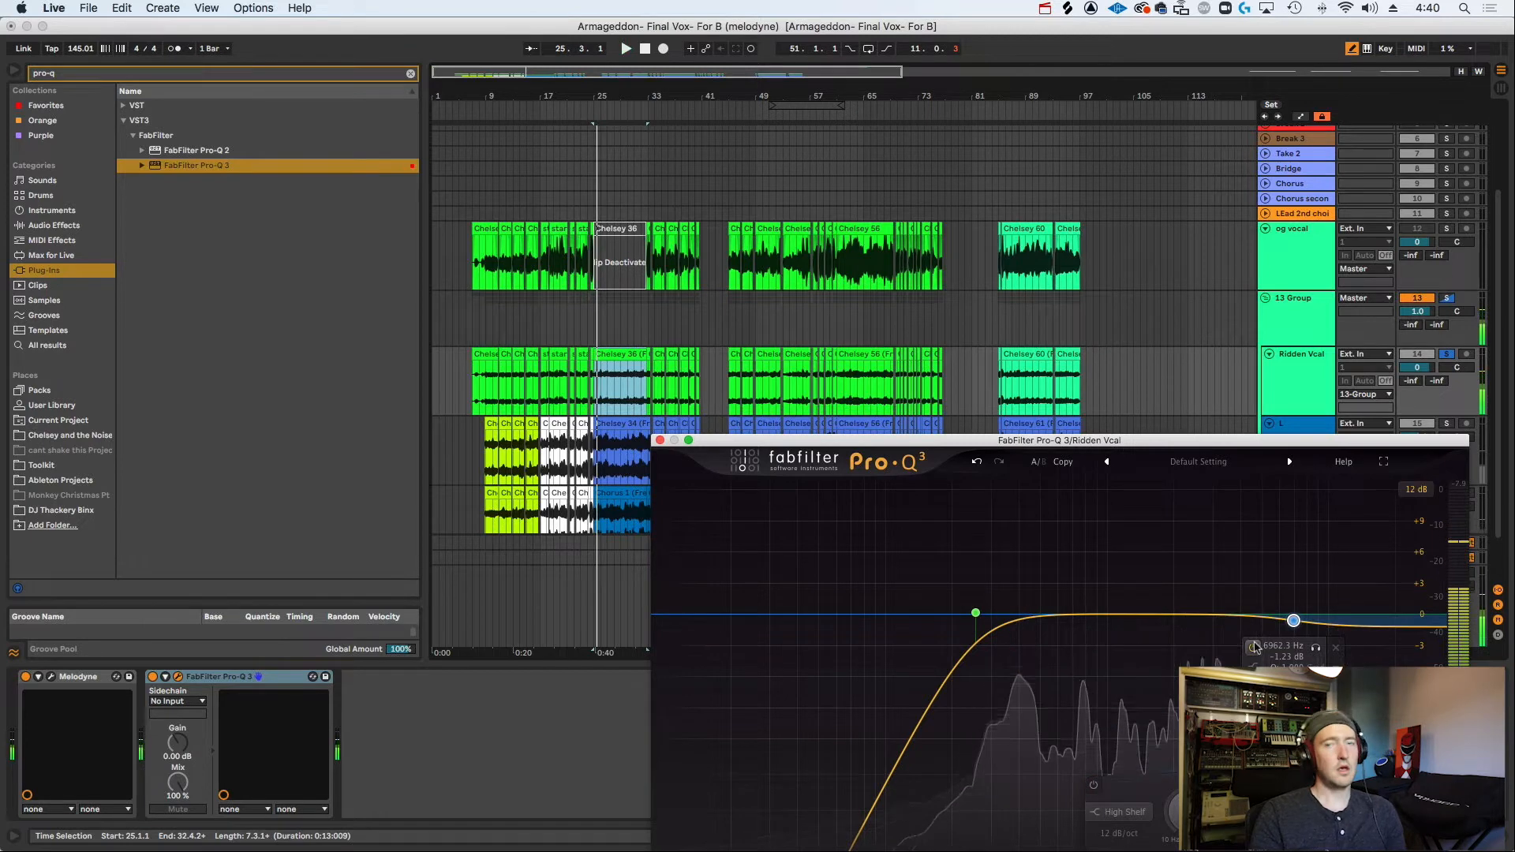
# Close the Pro-Q 3 window and clear the plug-in search.
pyautogui.doubleClick(1246, 616)
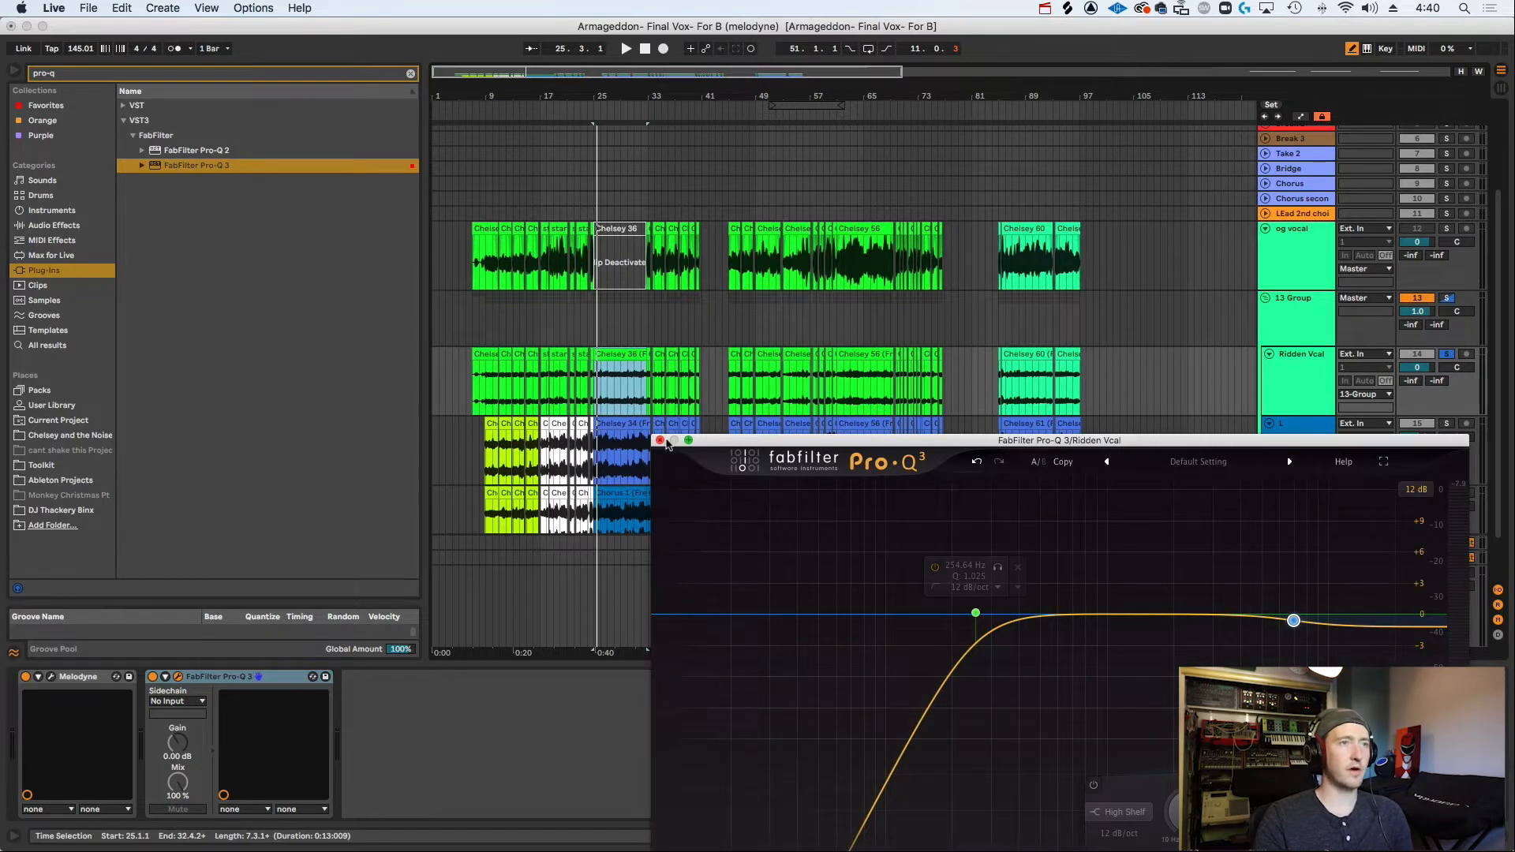
pyautogui.click(661, 440)
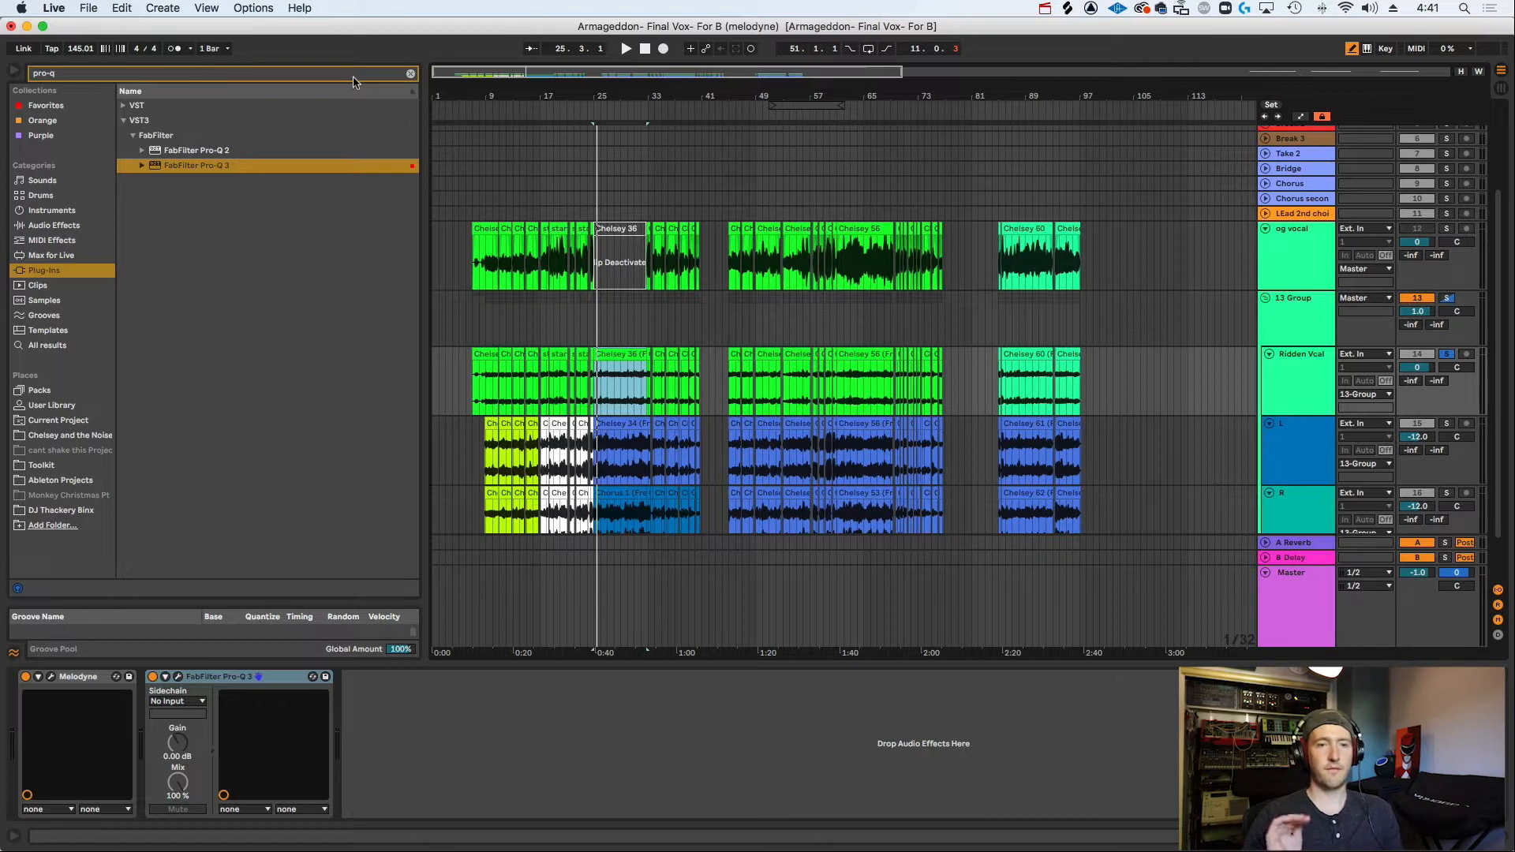
pyautogui.click(411, 73)
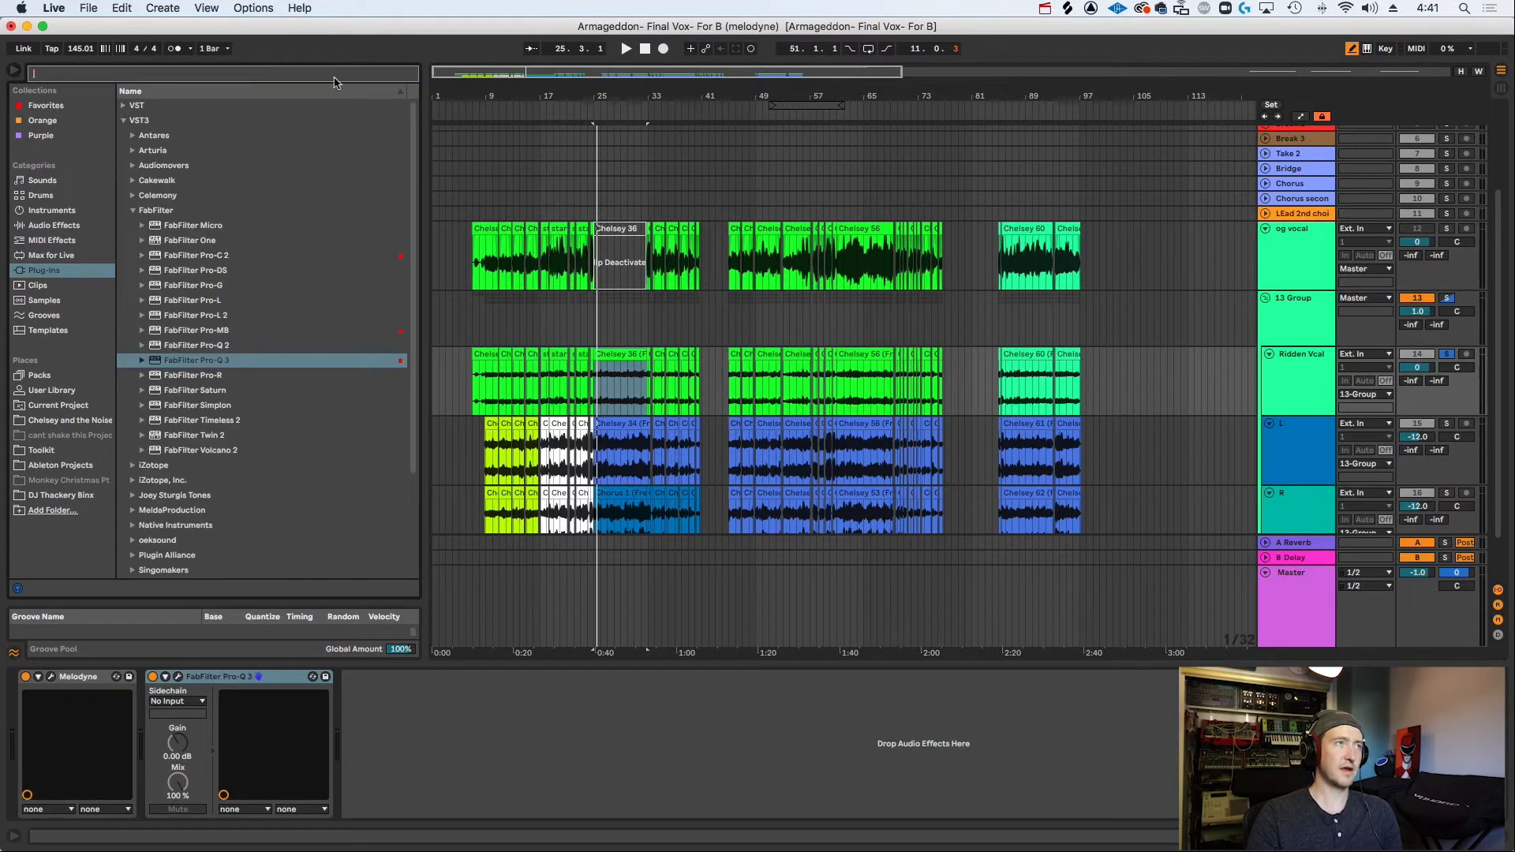
# Search the plug-ins for 1176 and add the UAD UA 1176 Rev A after Pro-Q 3 on Ridden Vcal.
pyautogui.write('1178')
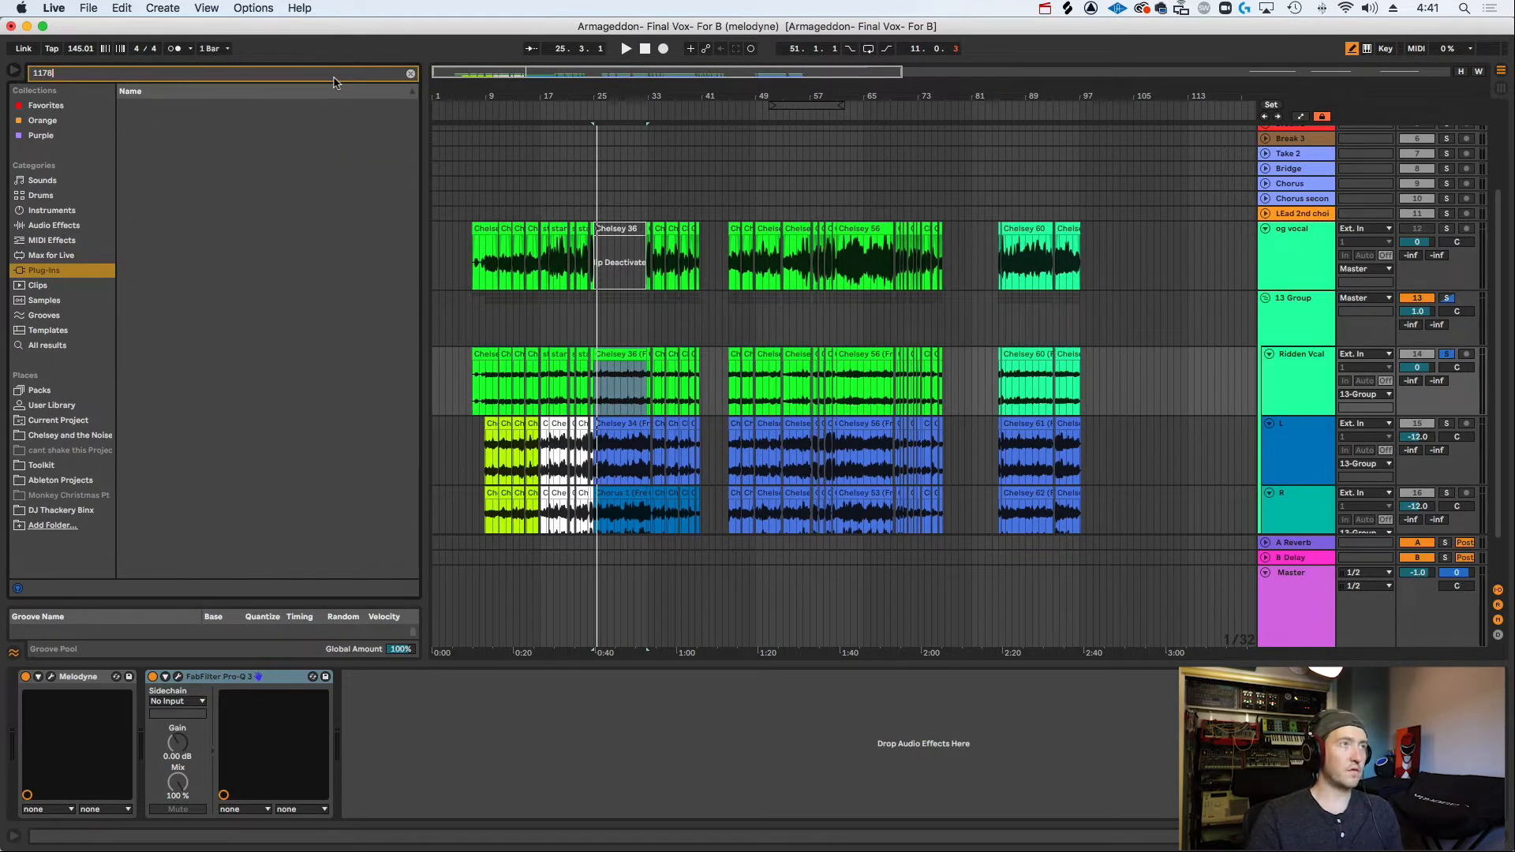
pyautogui.press('BackSpace')
pyautogui.write('6')
pyautogui.click(124, 106)
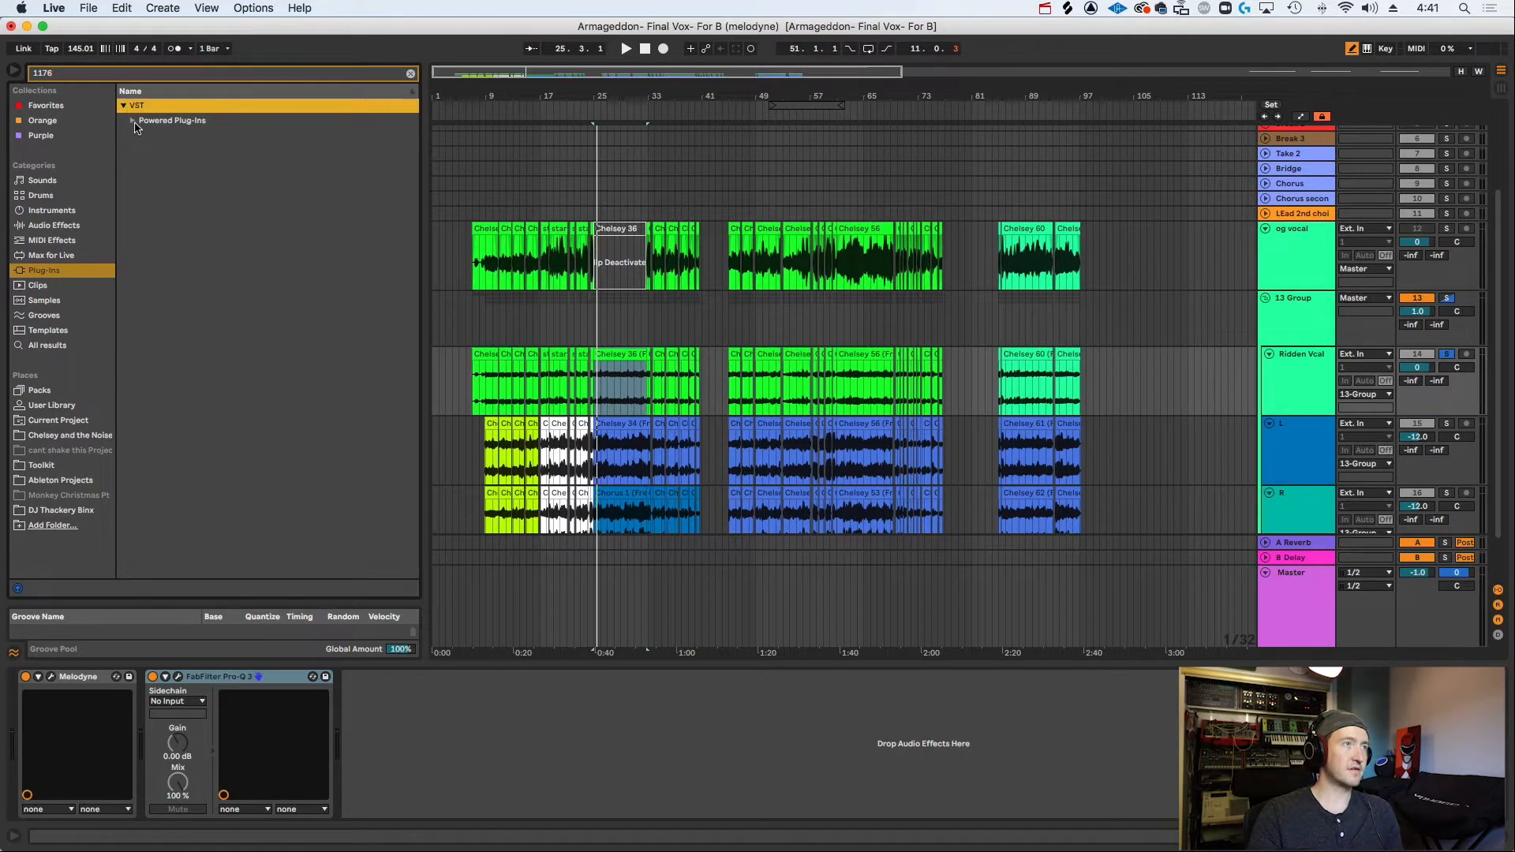
pyautogui.click(133, 120)
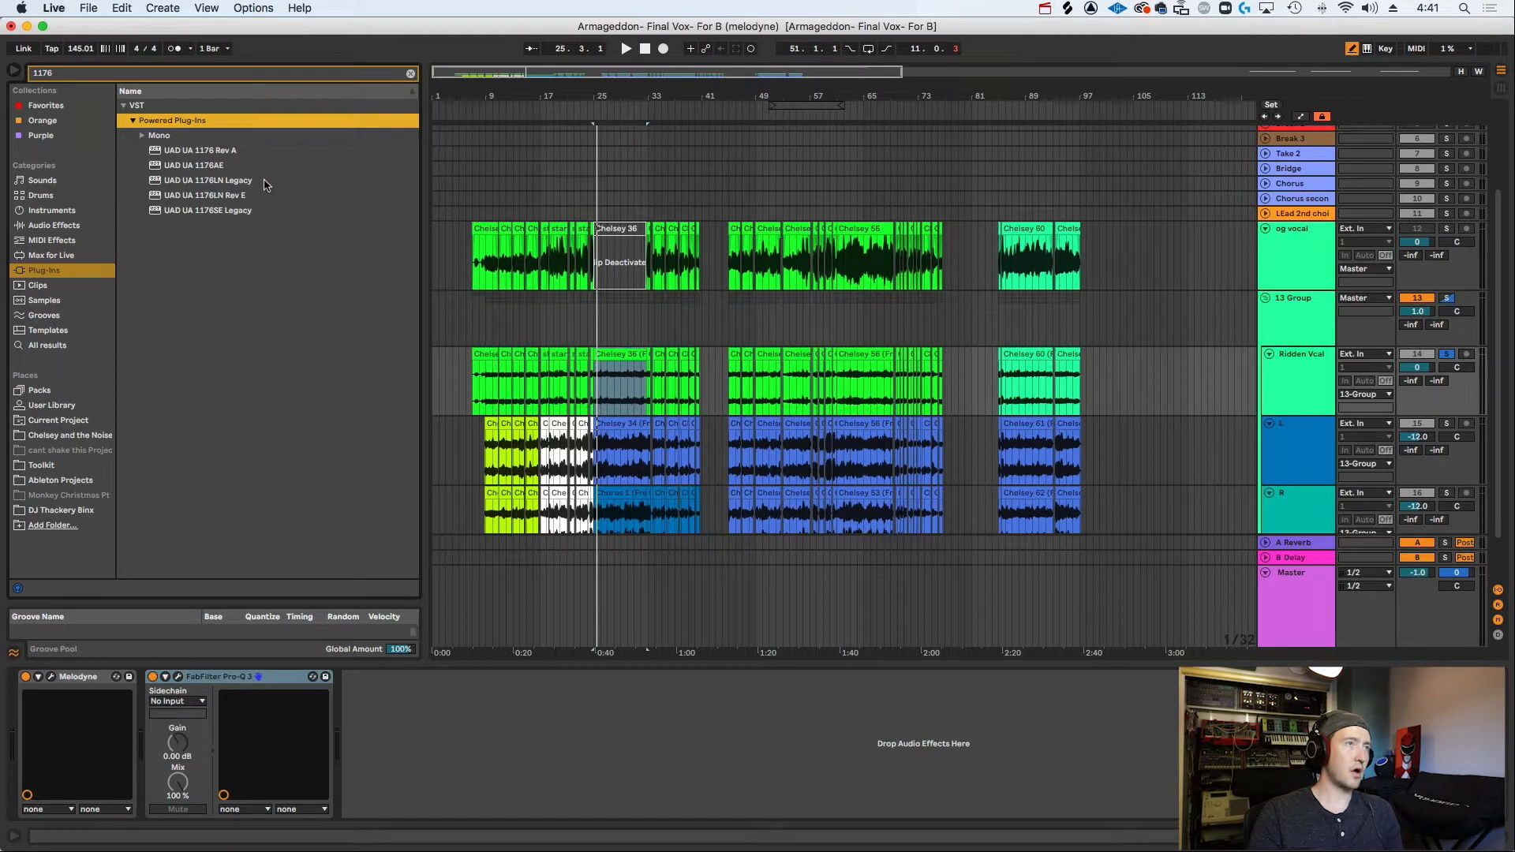
pyautogui.moveTo(209, 157)
pyautogui.mouseDown()
pyautogui.moveTo(524, 618)
pyautogui.moveTo(507, 736)
pyautogui.mouseUp()
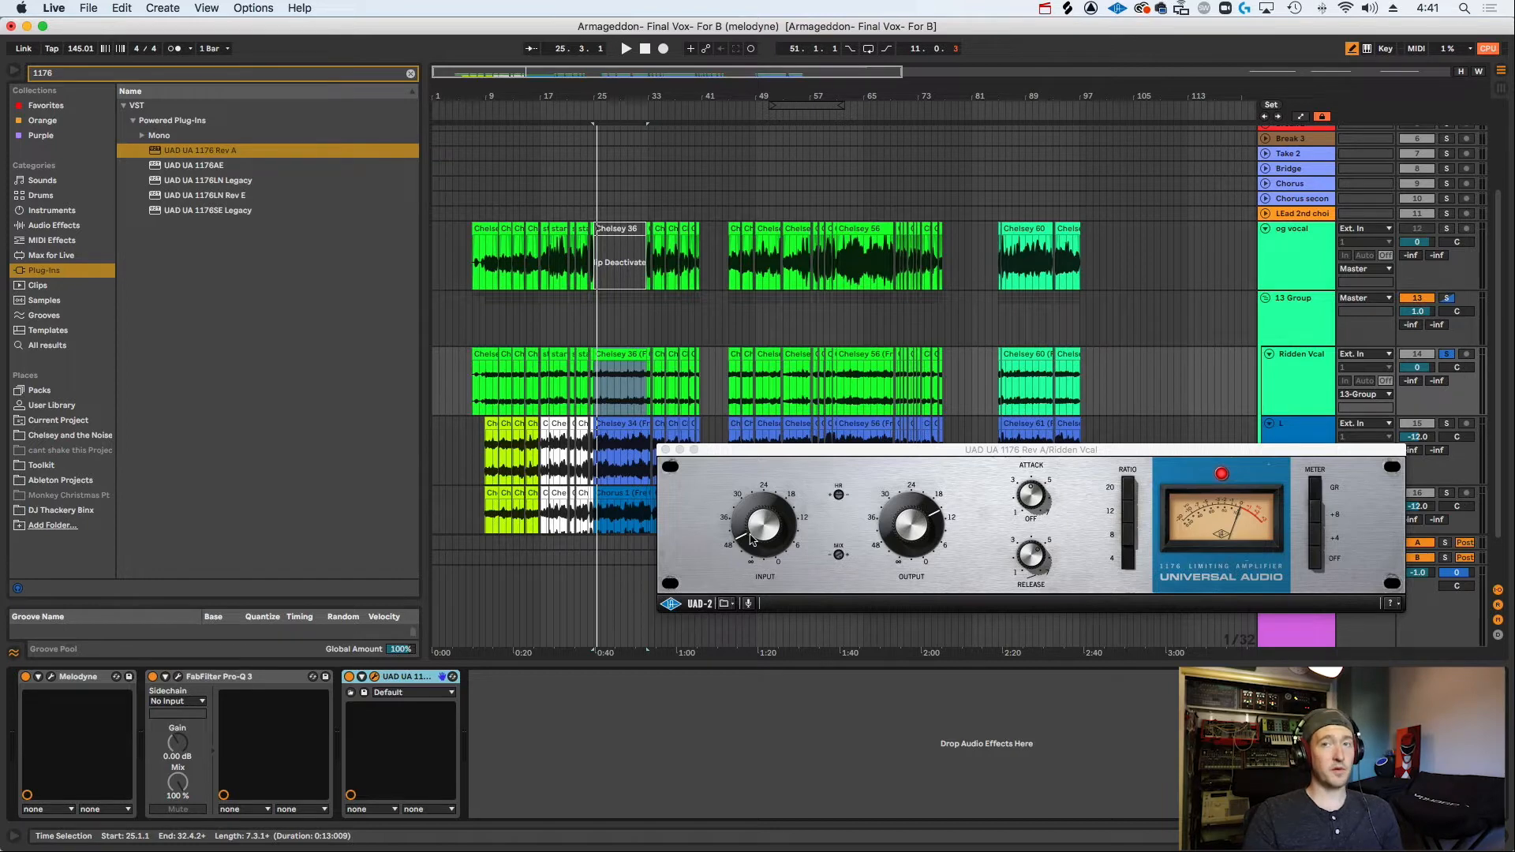
# Audition the clip from bar 25 and raise the 1176's input slightly toward the 36 mark.
pyautogui.click(1127, 545)
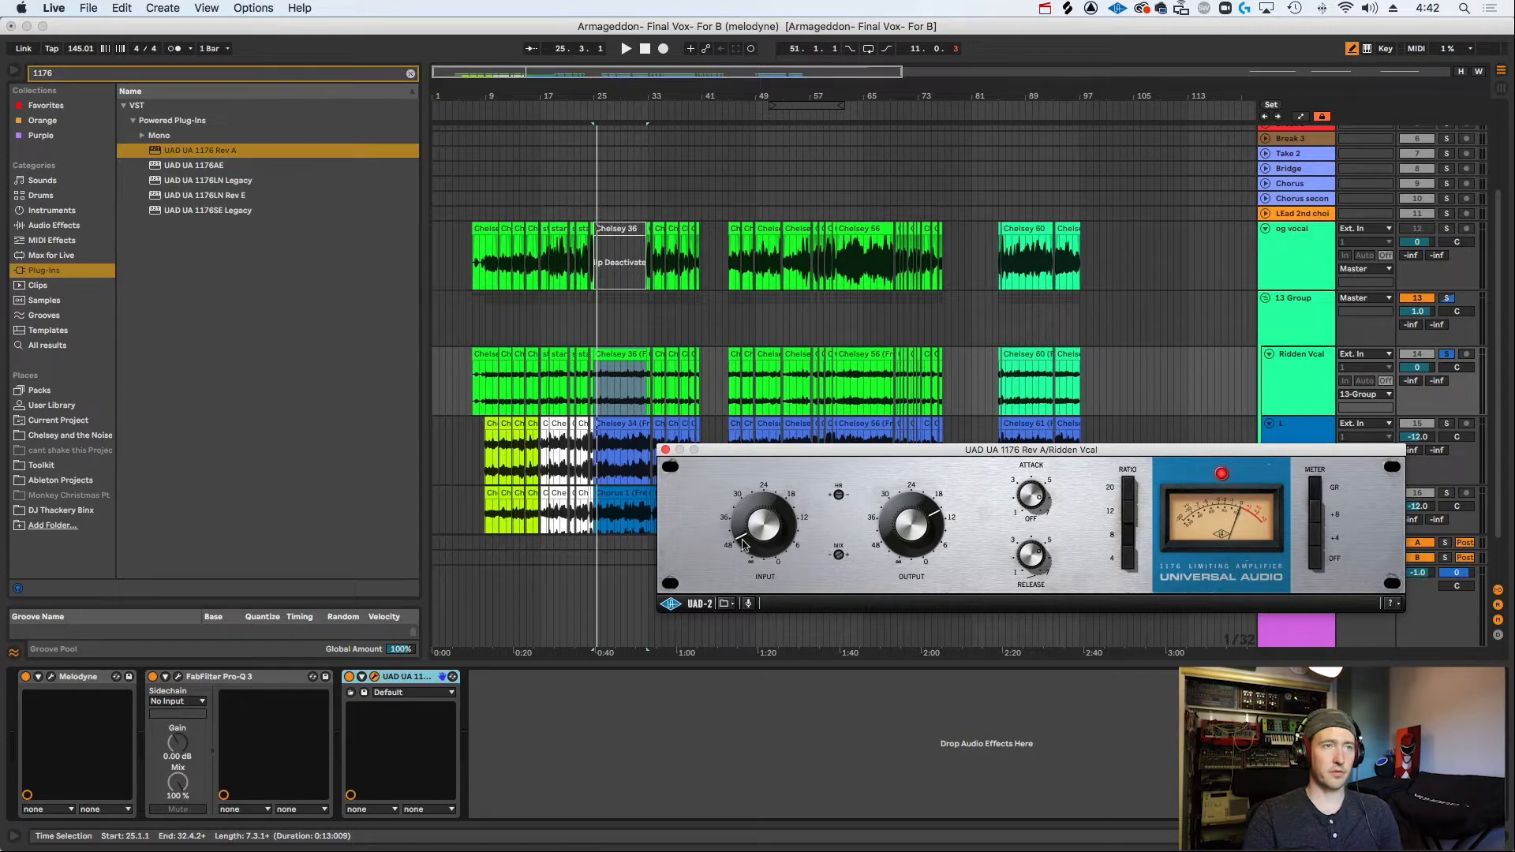
pyautogui.press('space')
pyautogui.moveTo(746, 543); pyautogui.dragTo(748, 533)
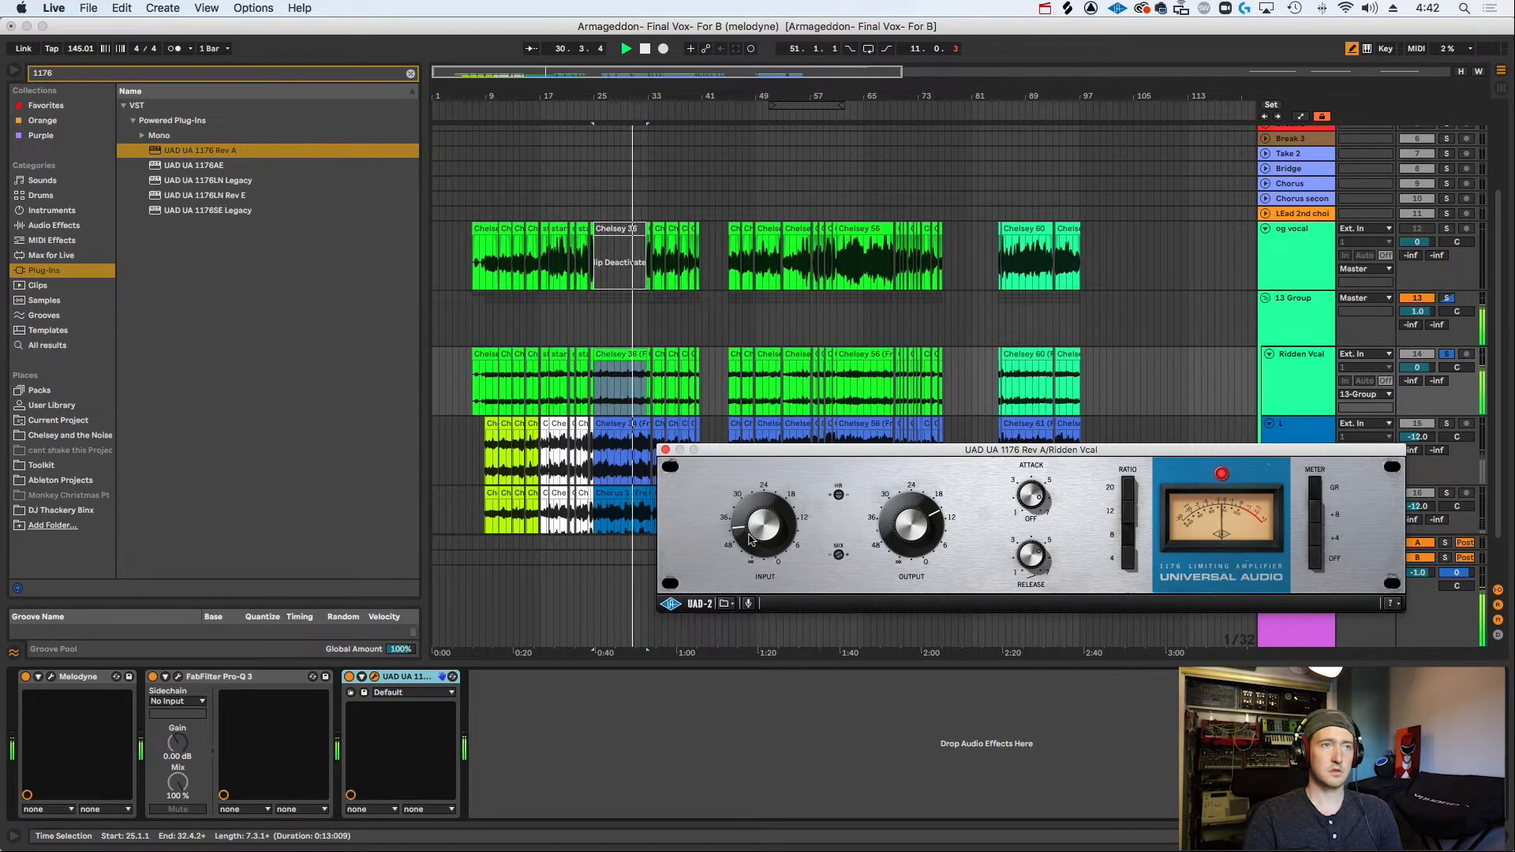
pyautogui.press('space')
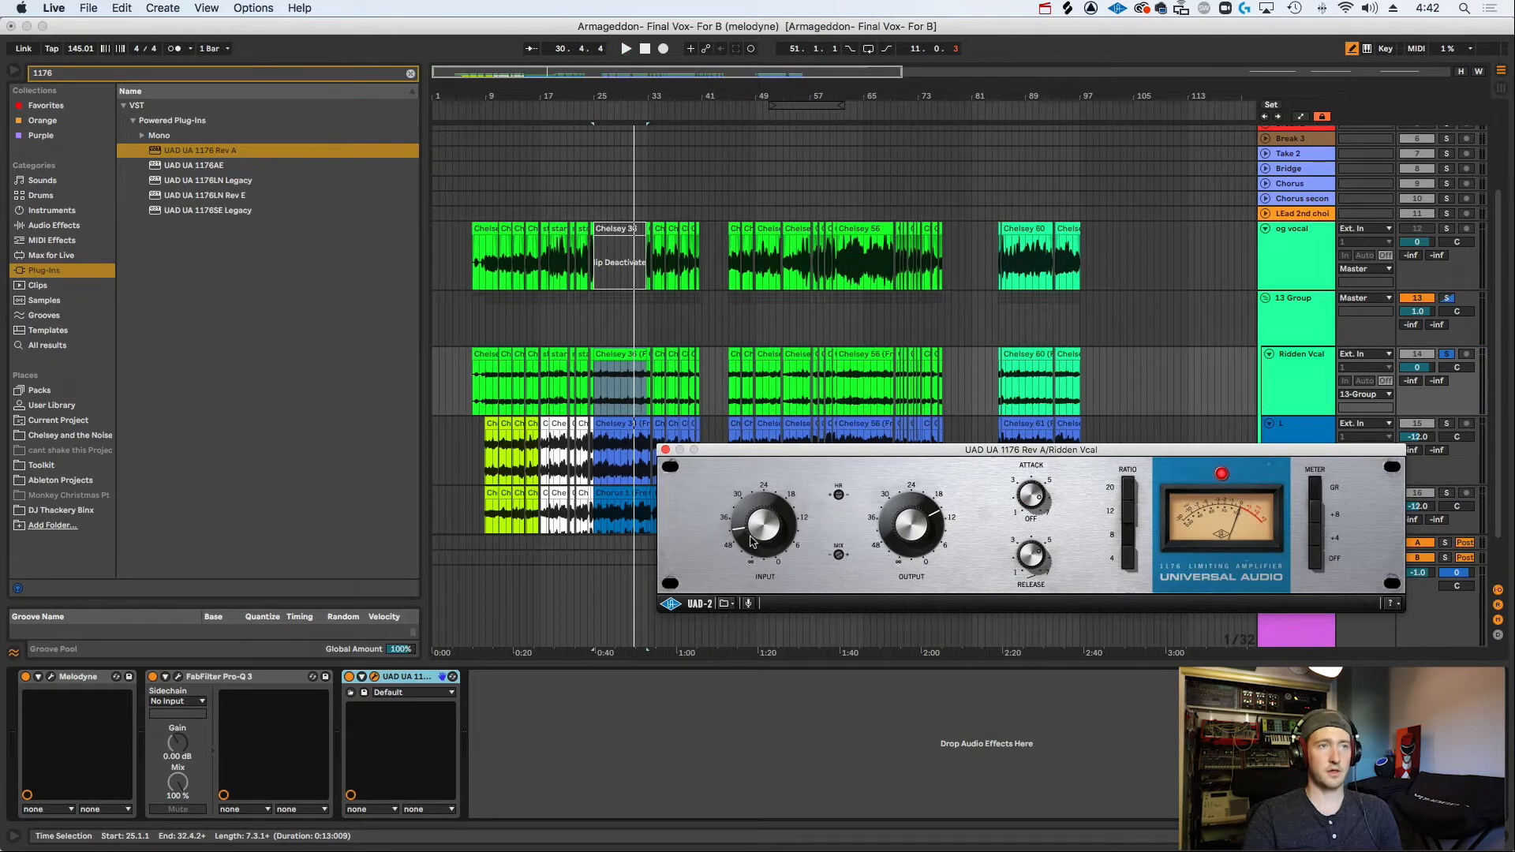
# Audition the clip at bar 25 with different 1176 ratio settings, and close the compressor's window.
pyautogui.press('space')
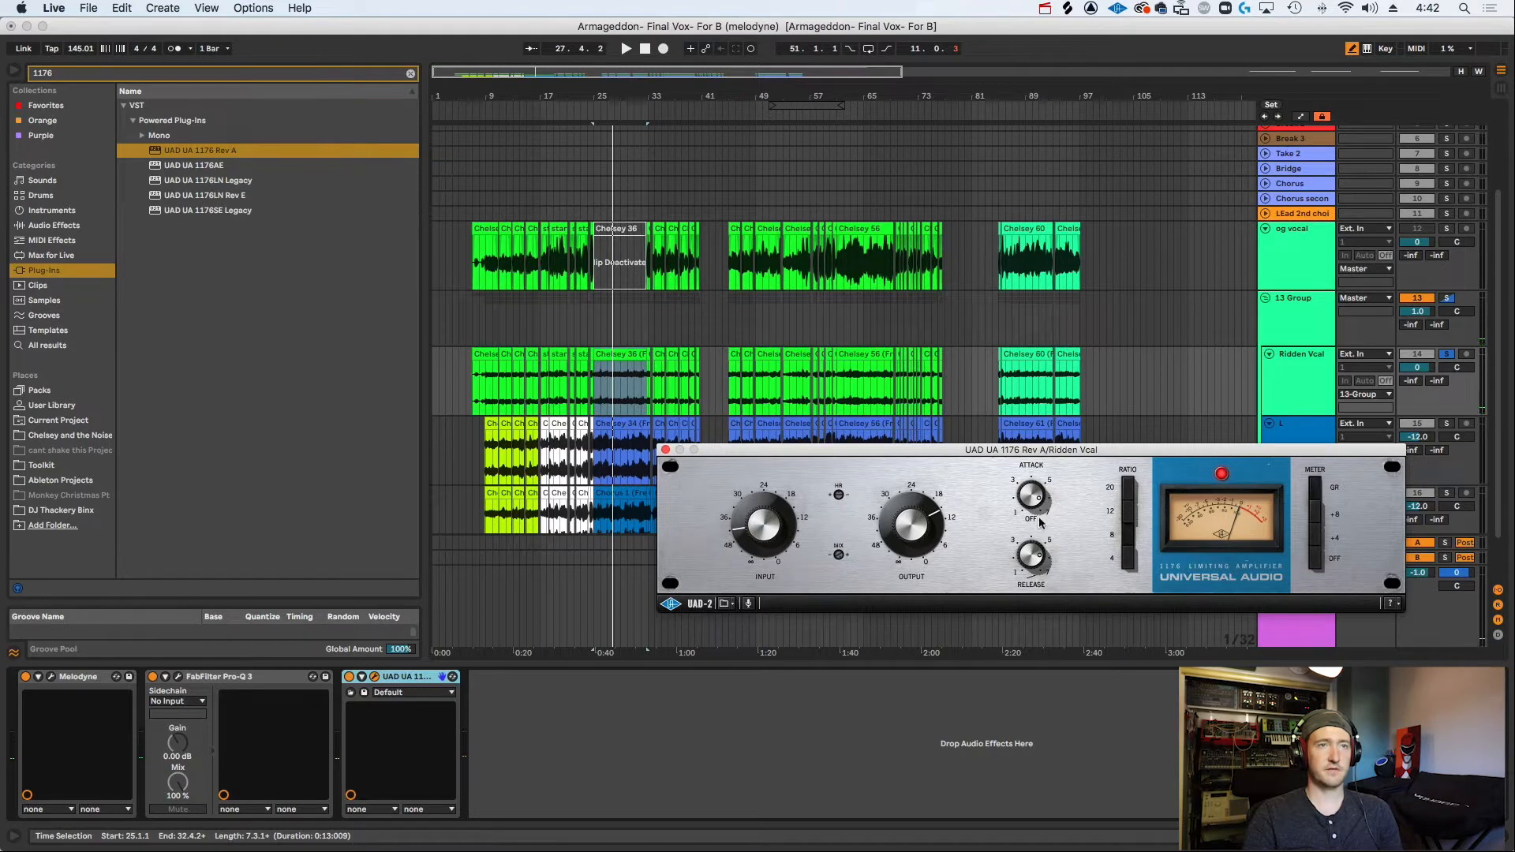
pyautogui.press('space')
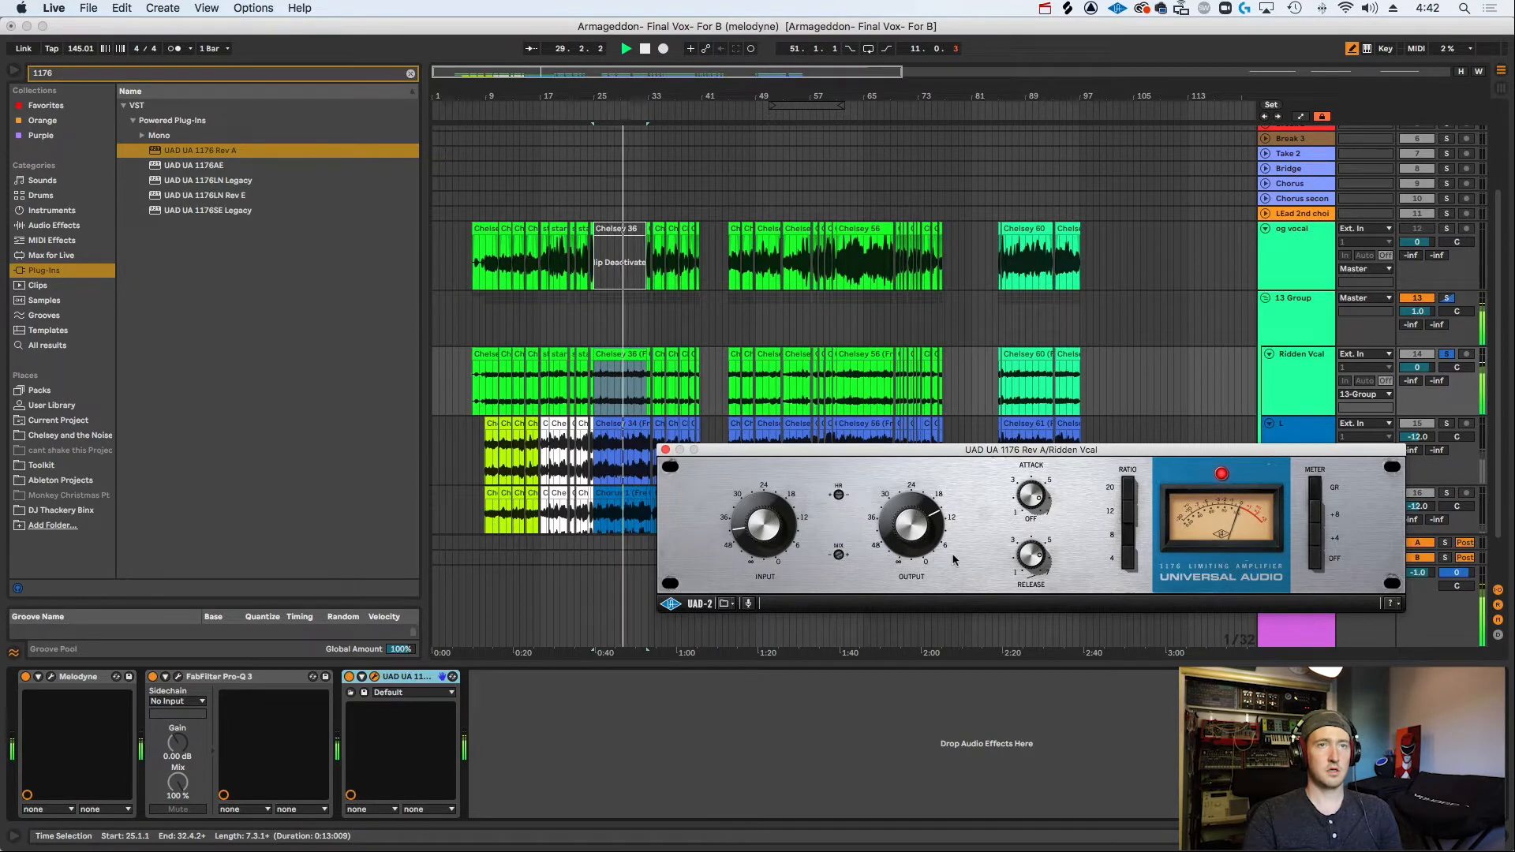
pyautogui.press('space')
pyautogui.click(1129, 558)
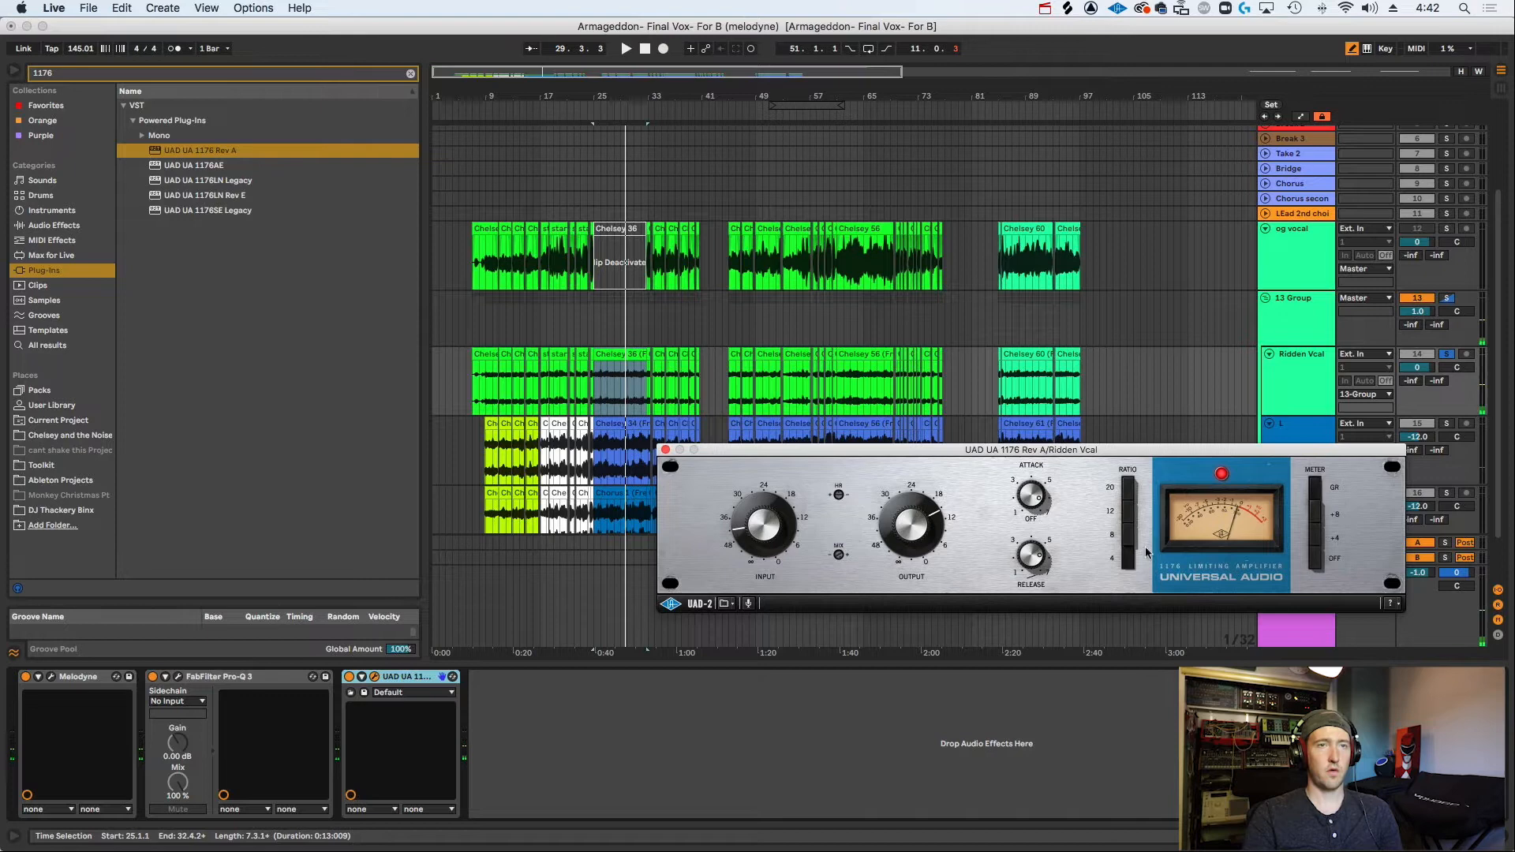
pyautogui.press('space')
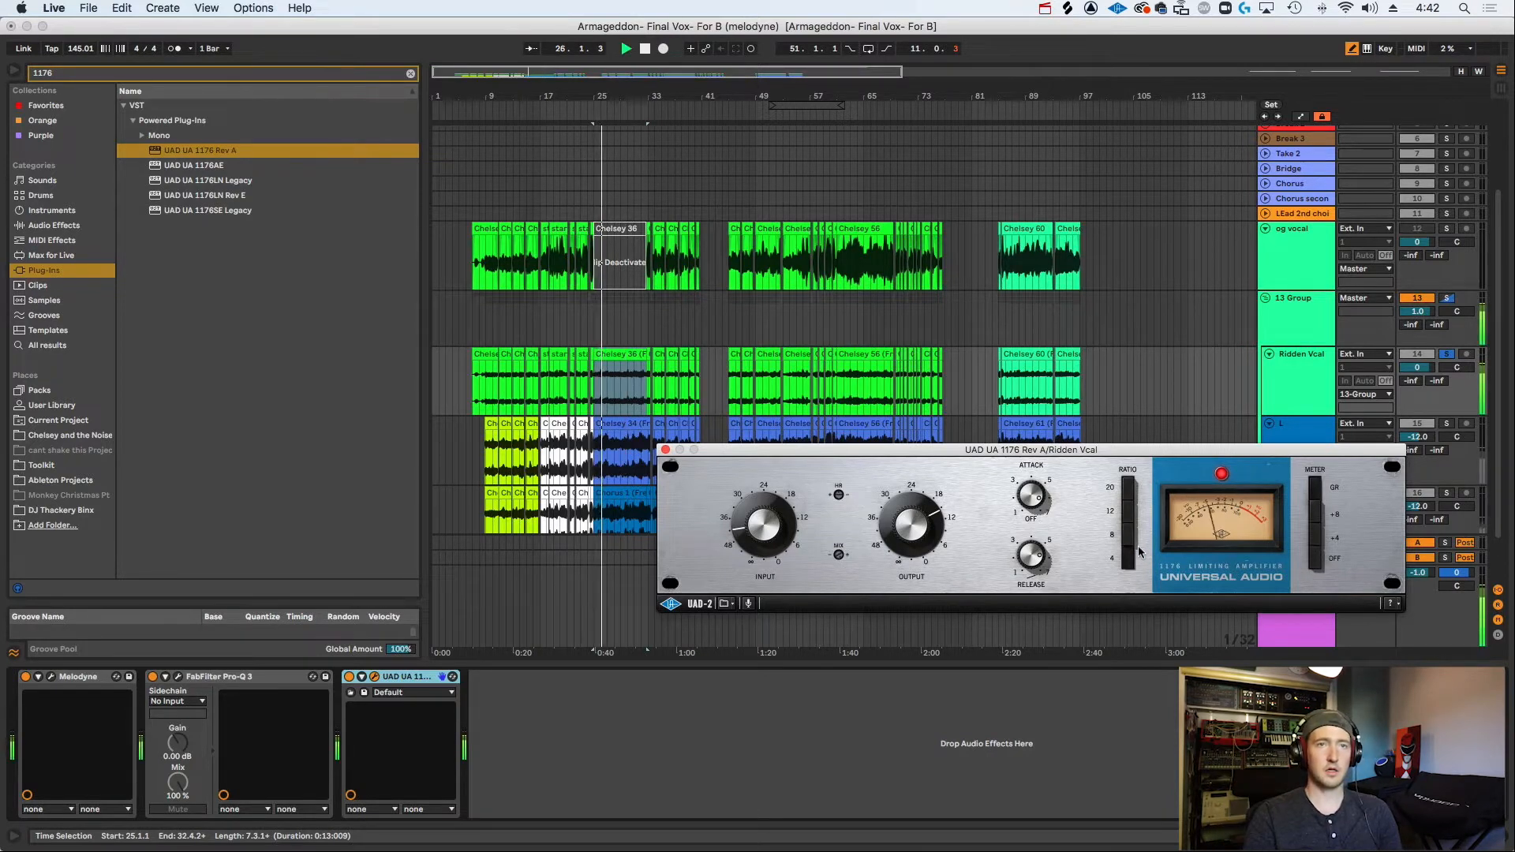
pyautogui.press('space')
pyautogui.click(1130, 546)
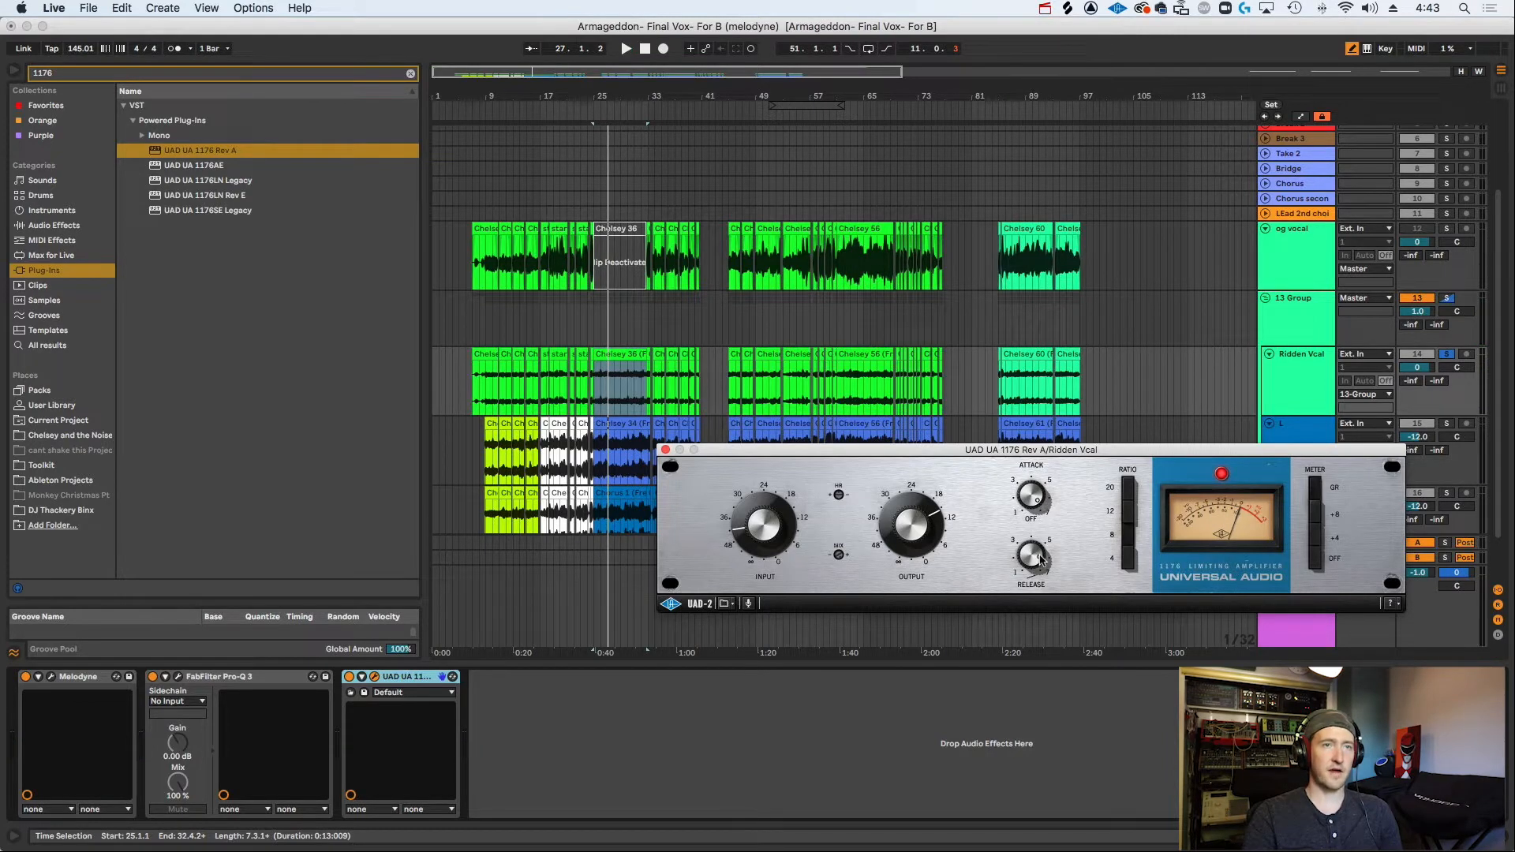
pyautogui.press('space')
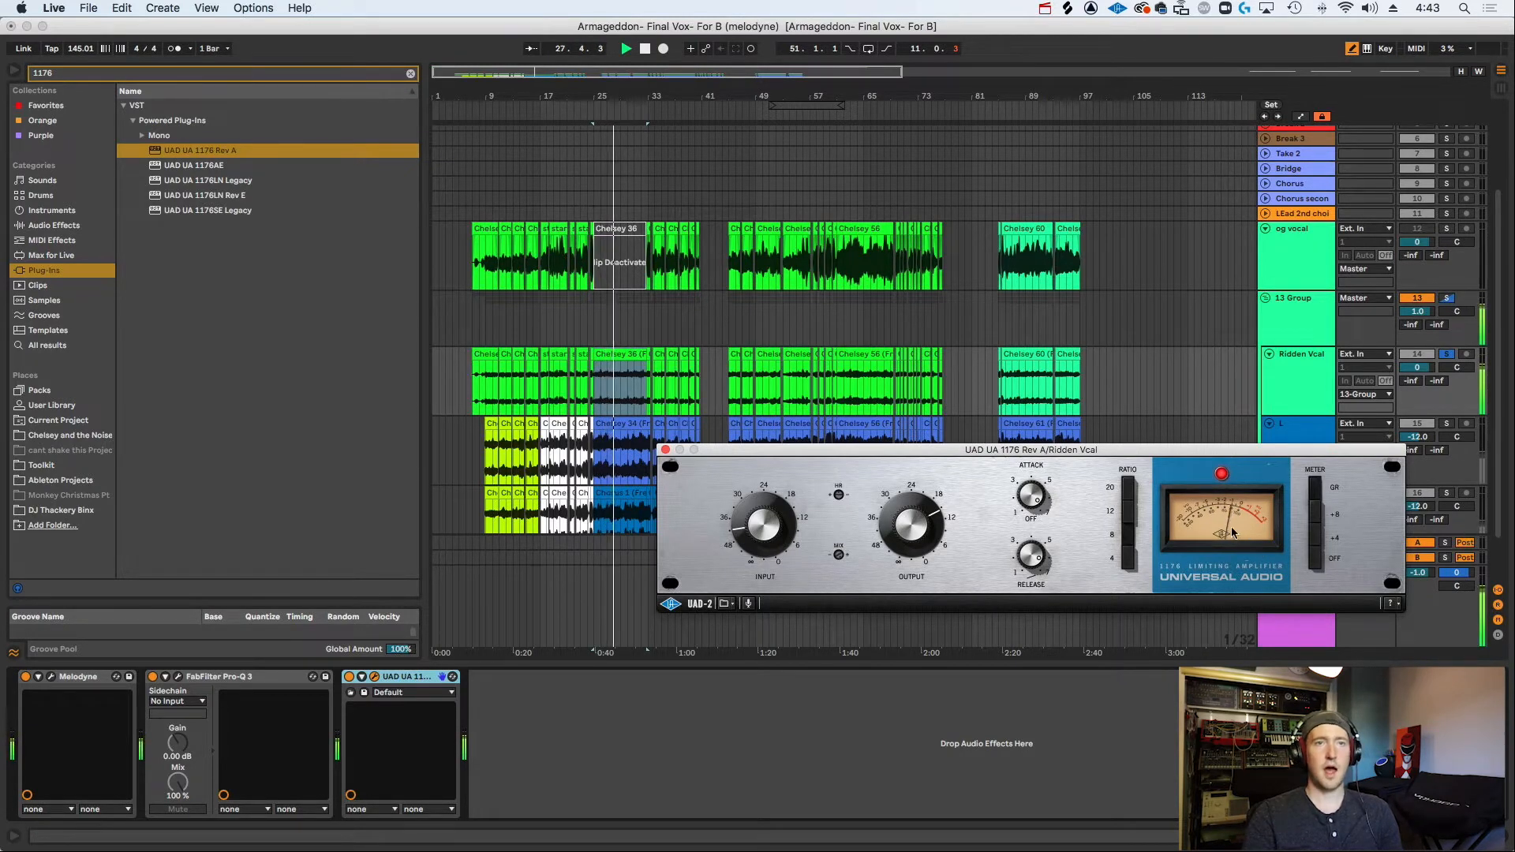
pyautogui.press('space')
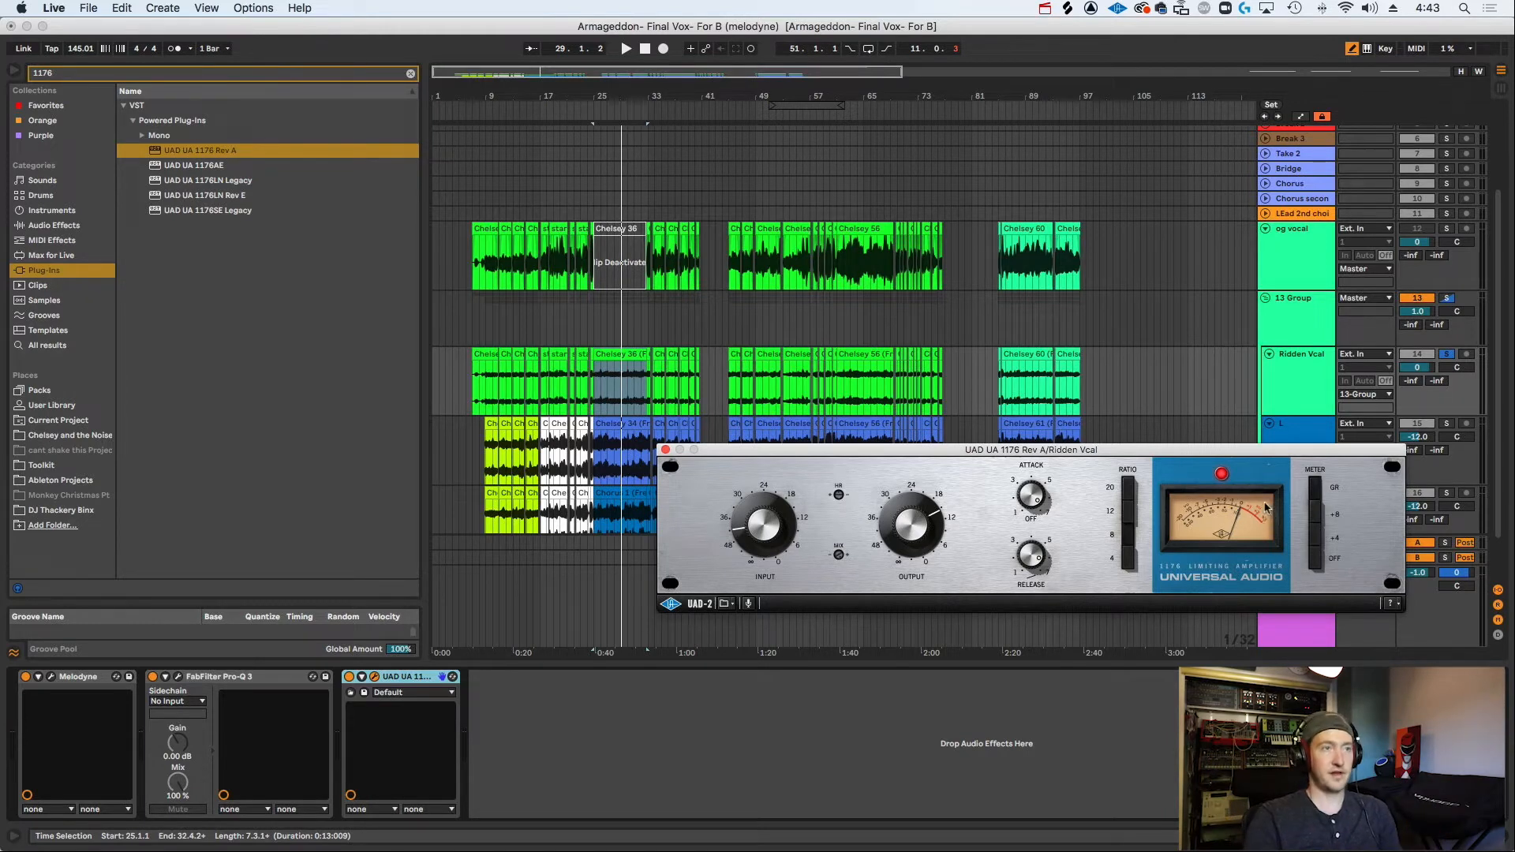
pyautogui.click(665, 450)
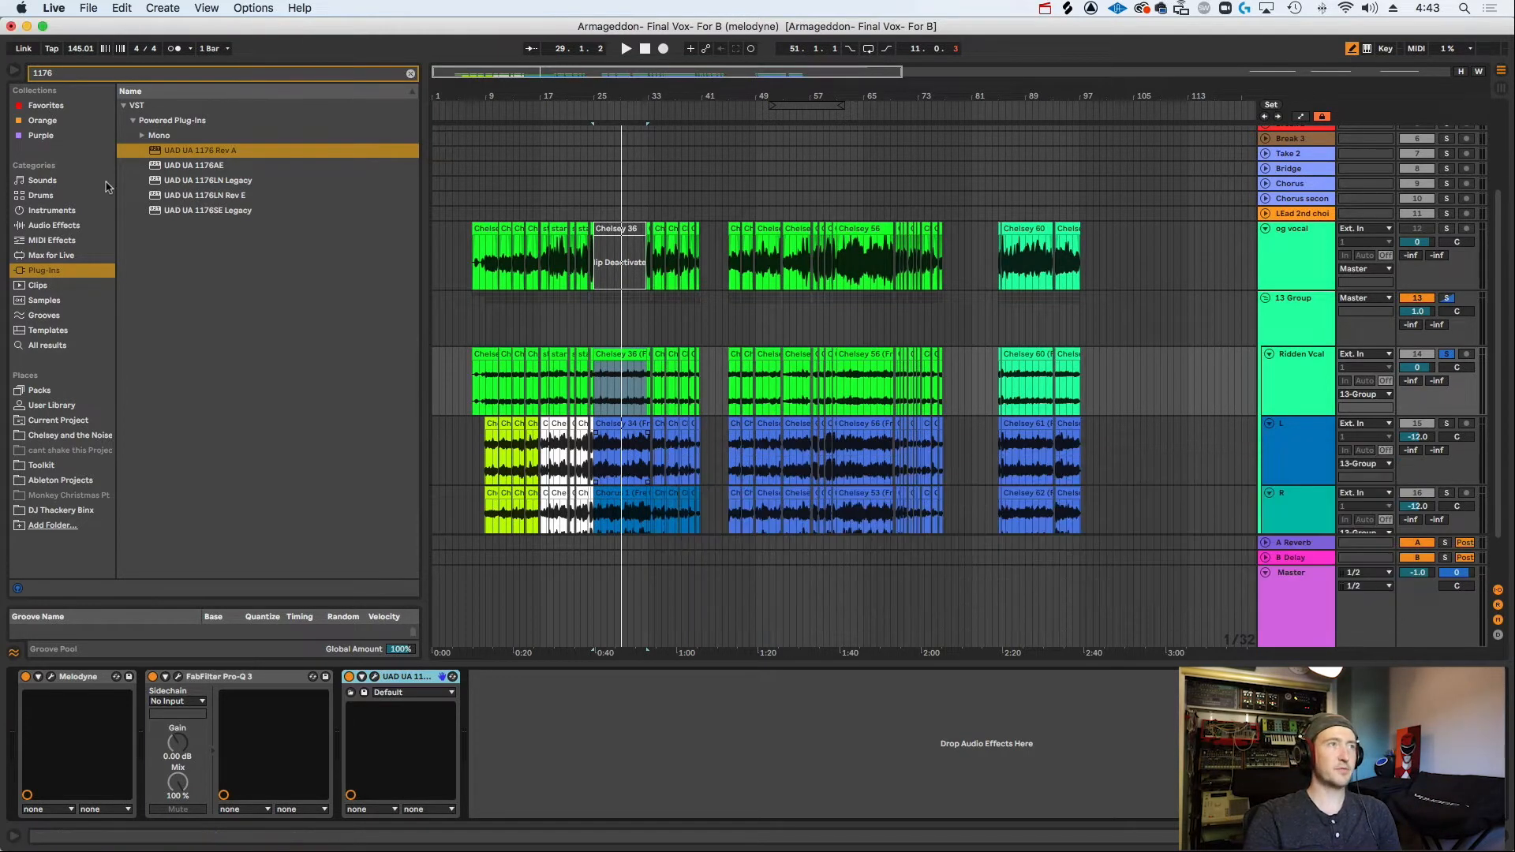
# Search the plug-ins for 2a and add the UAD Teletronix LA-2A Gray and LA-2A Silver after the 1176.
pyautogui.click(72, 77)
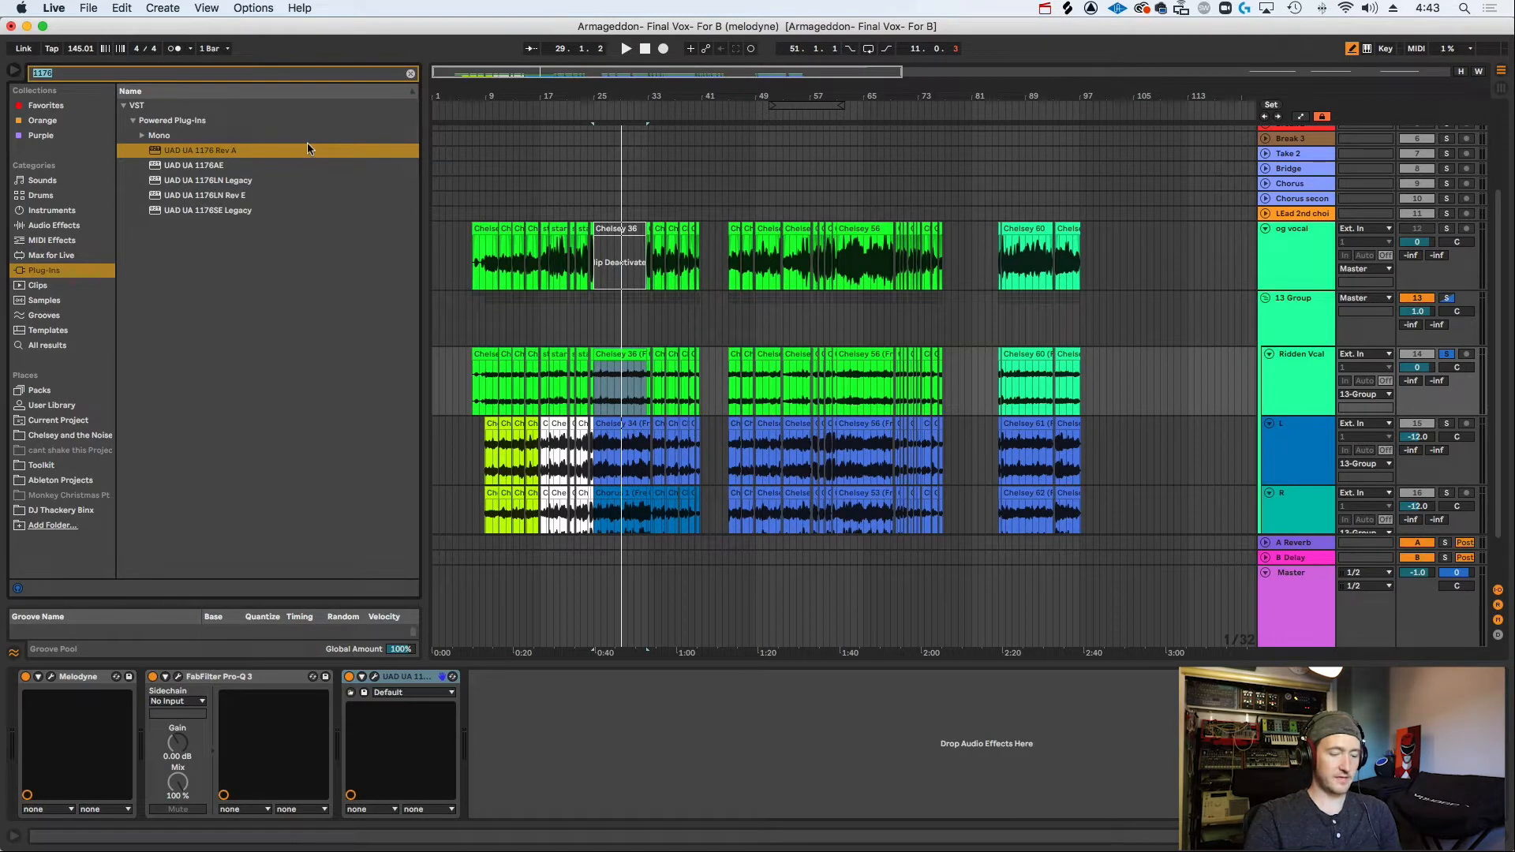
pyautogui.write('la2')
pyautogui.write('a')
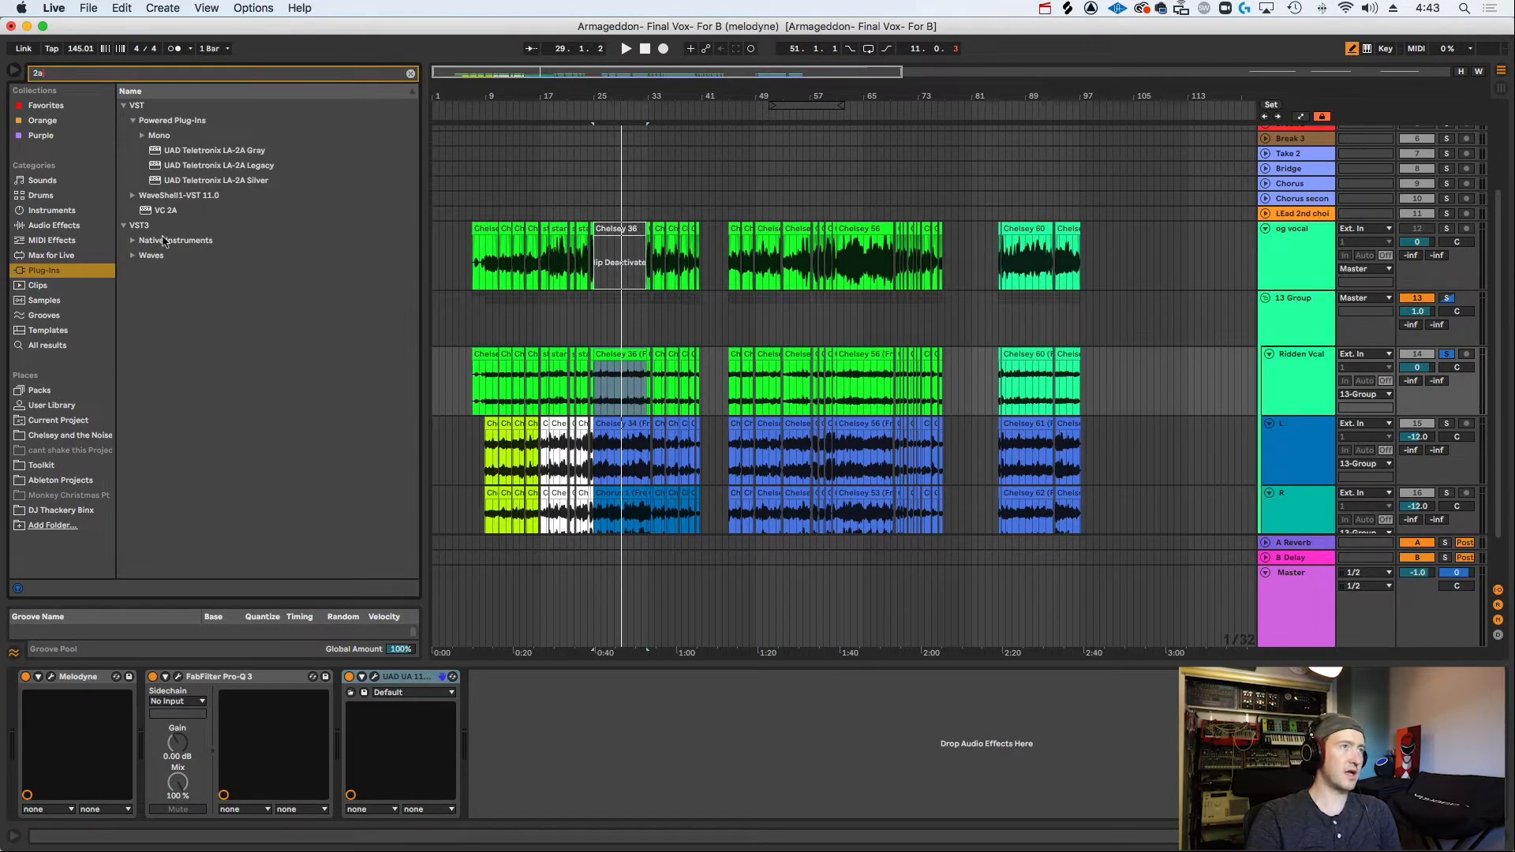
pyautogui.click(214, 181)
pyautogui.click(231, 165)
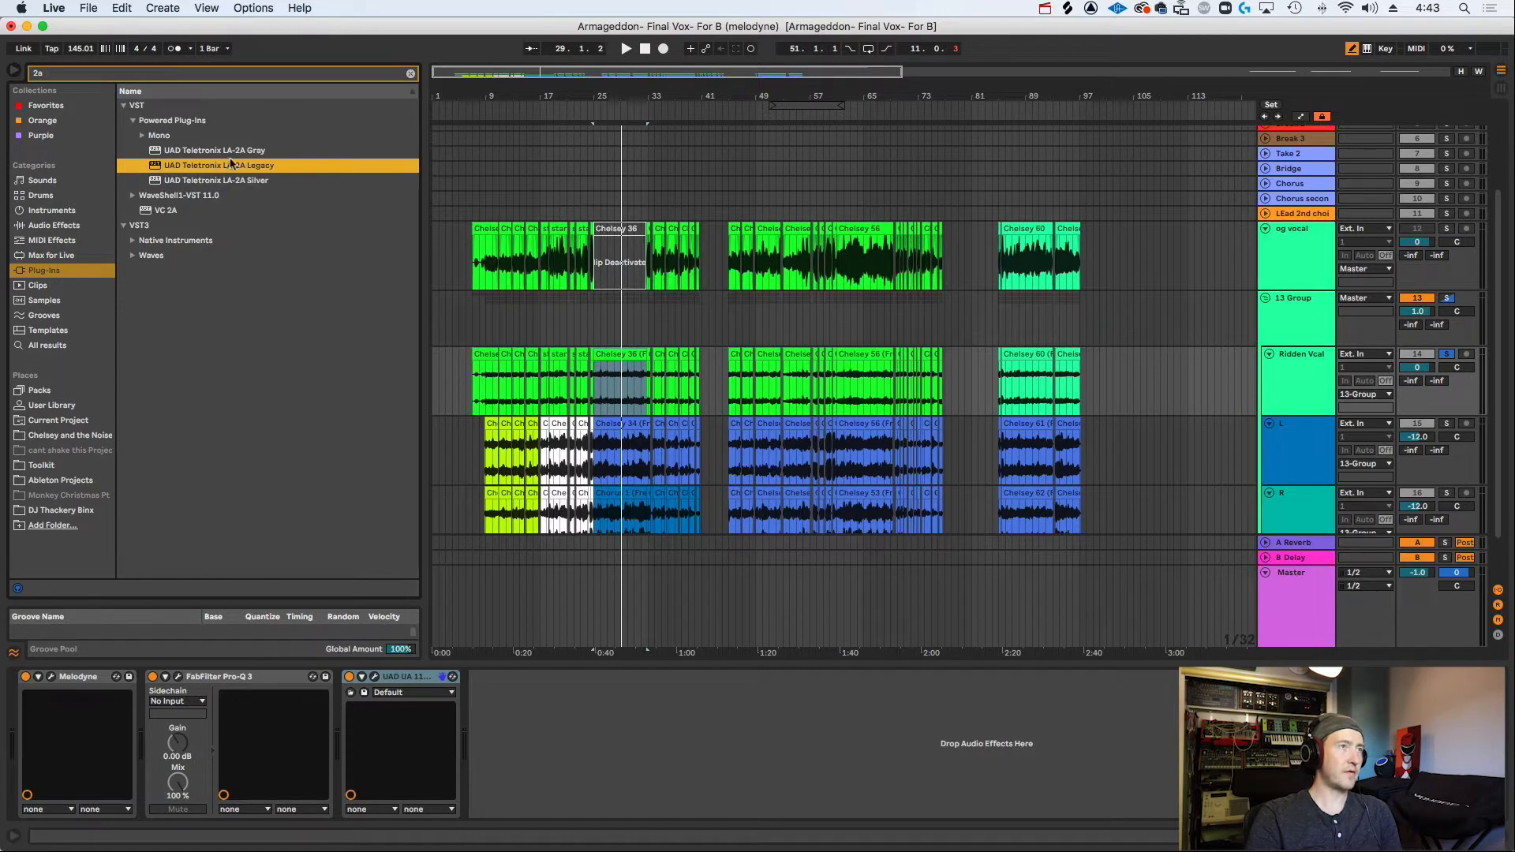
pyautogui.moveTo(235, 150); pyautogui.dragTo(614, 700)
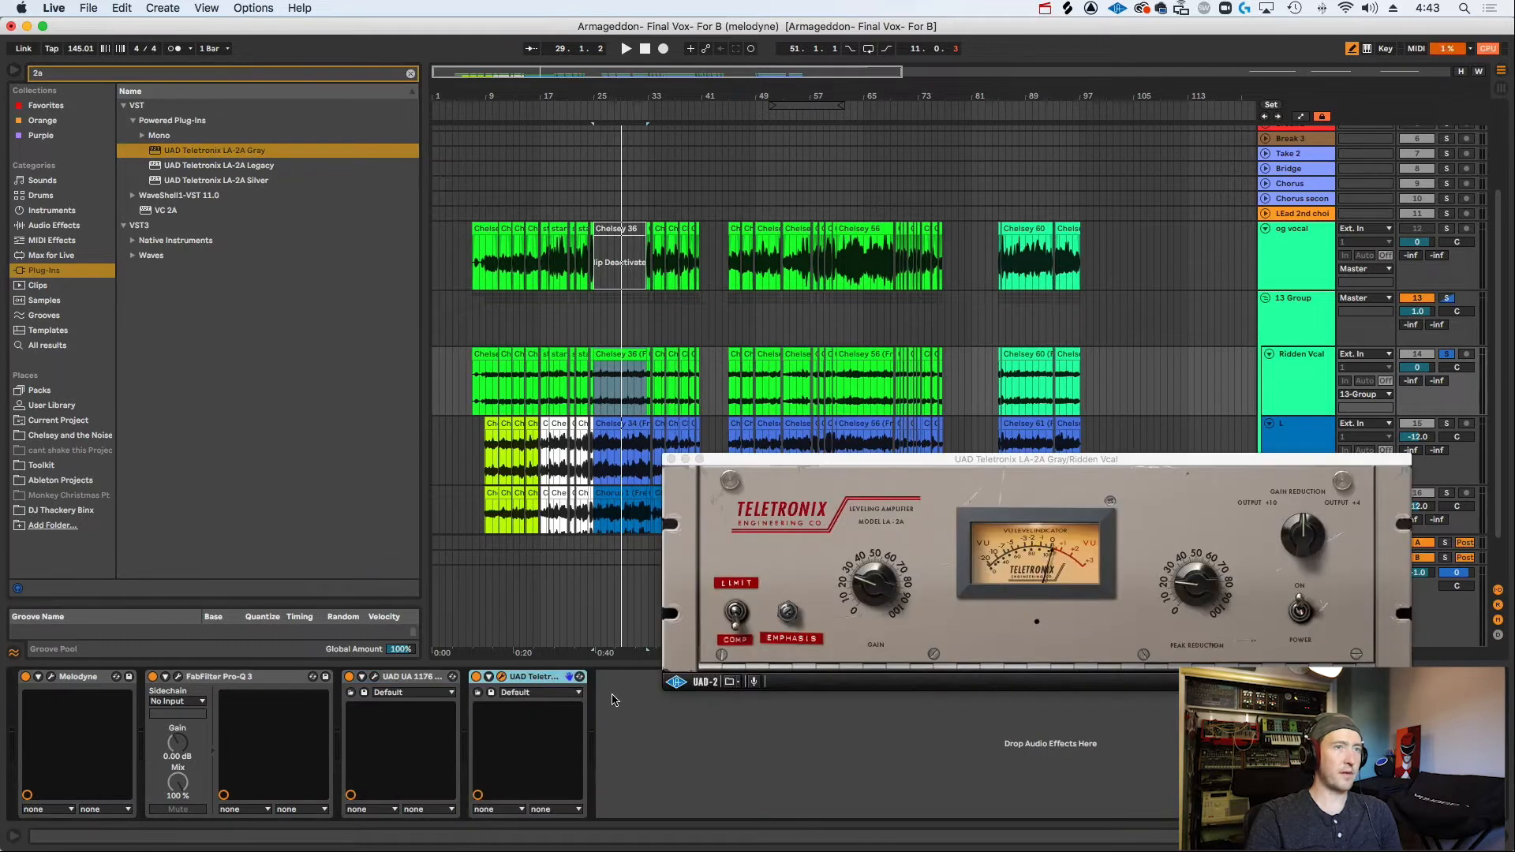
pyautogui.moveTo(247, 185); pyautogui.dragTo(584, 701)
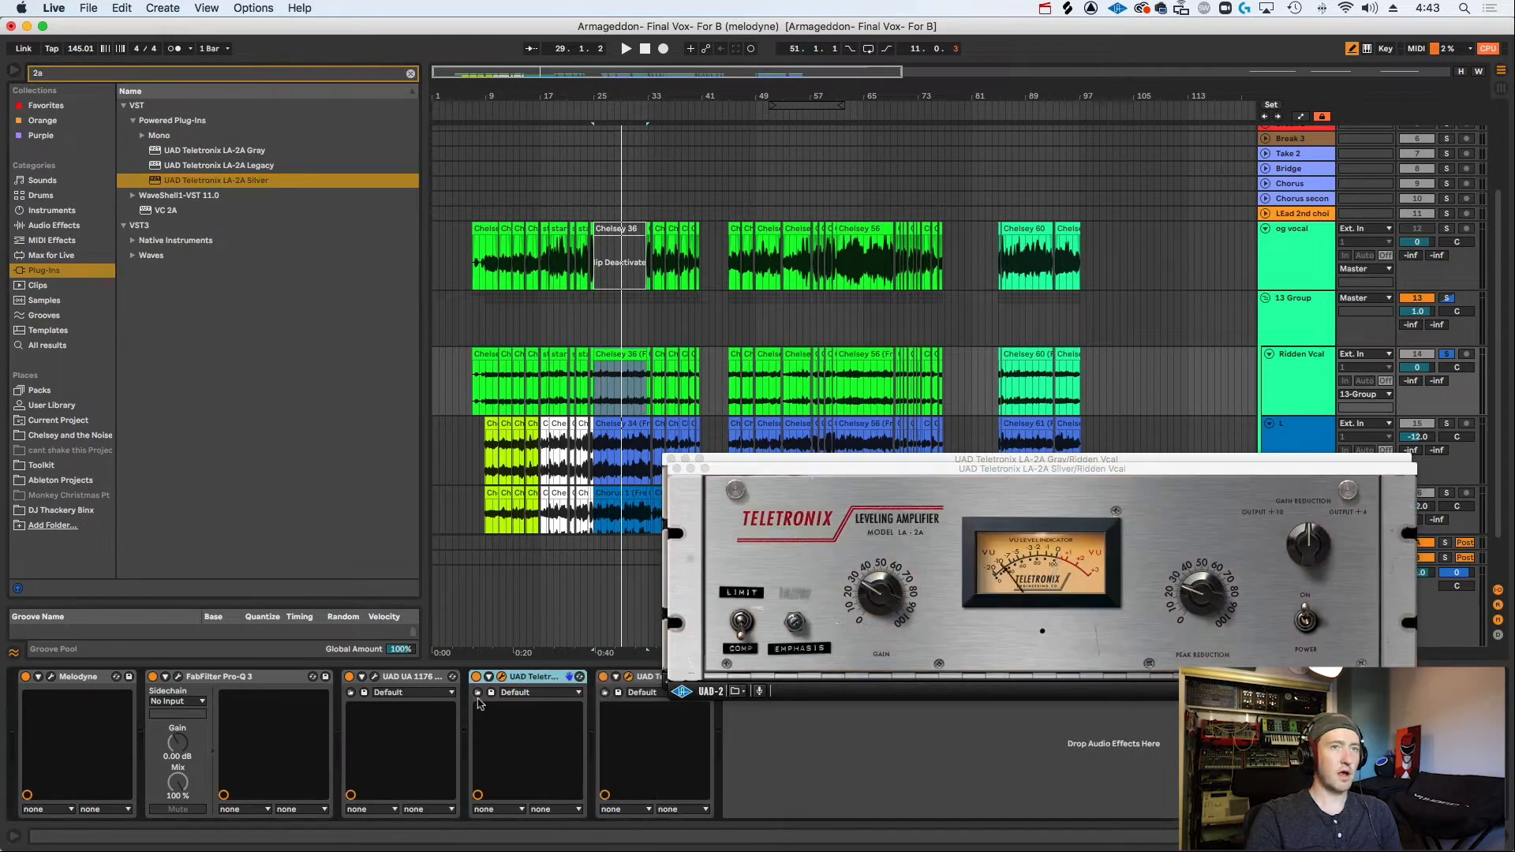
# Replace the LA-2A Gray and LA-2A Silver with the UAD Teletronix LA-2A Legacy after the 1176.
pyautogui.click(649, 683)
pyautogui.click(629, 677)
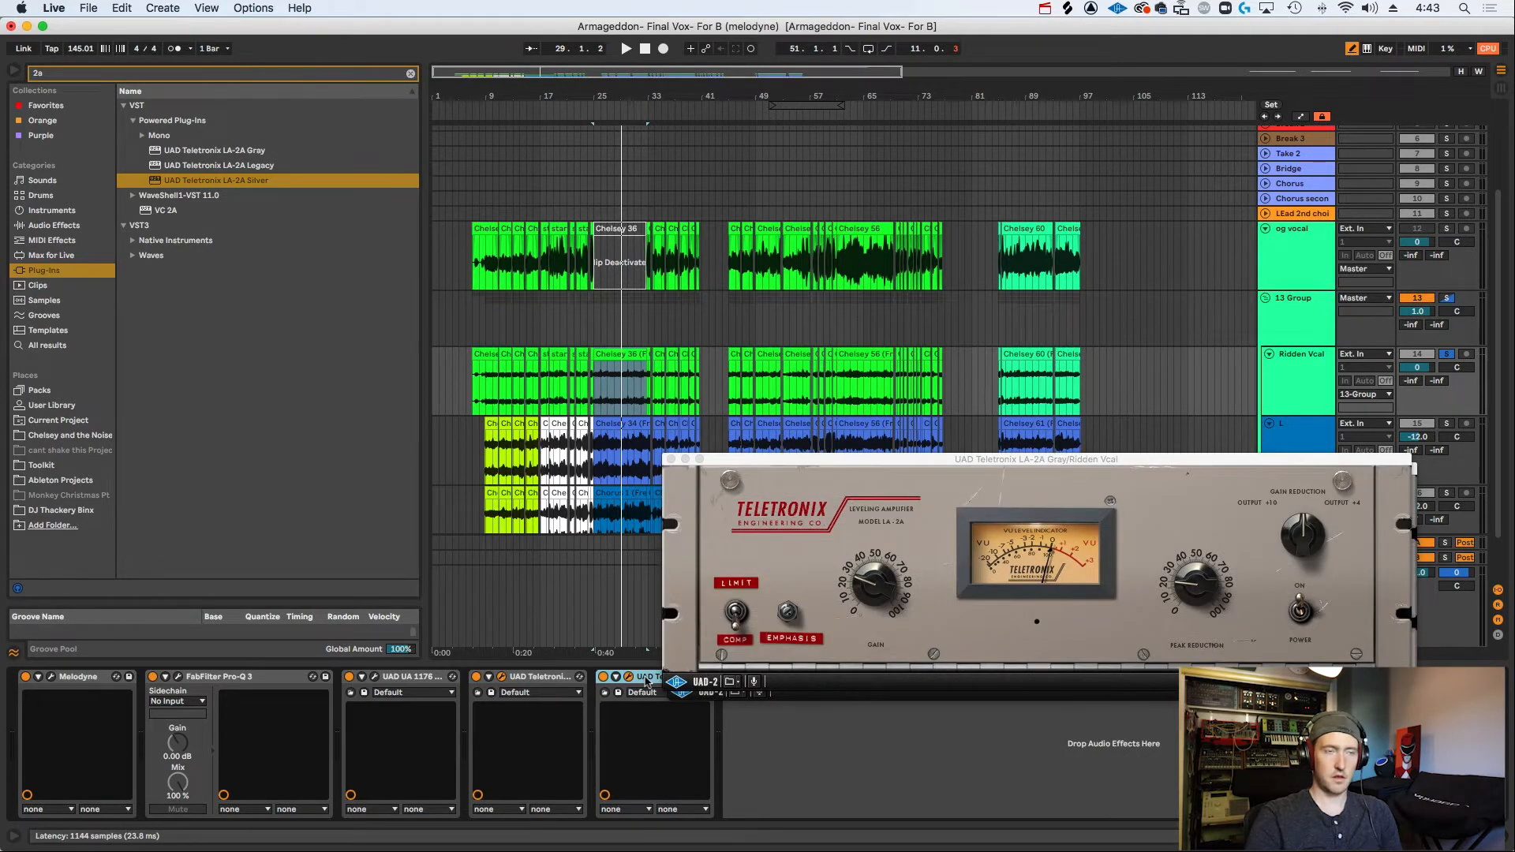
pyautogui.press('Delete')
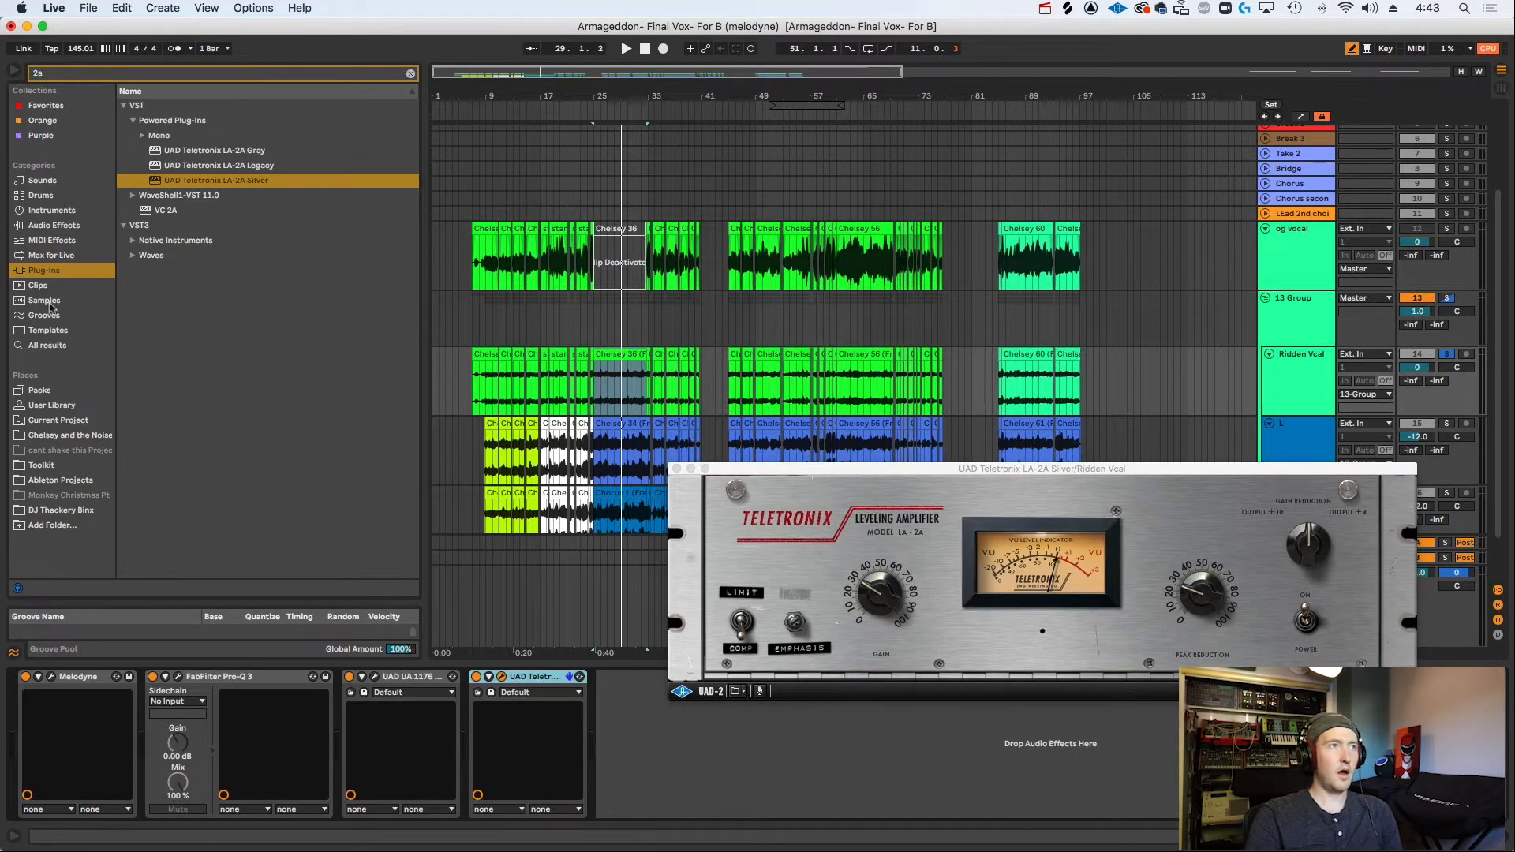
pyautogui.moveTo(183, 166); pyautogui.dragTo(666, 779)
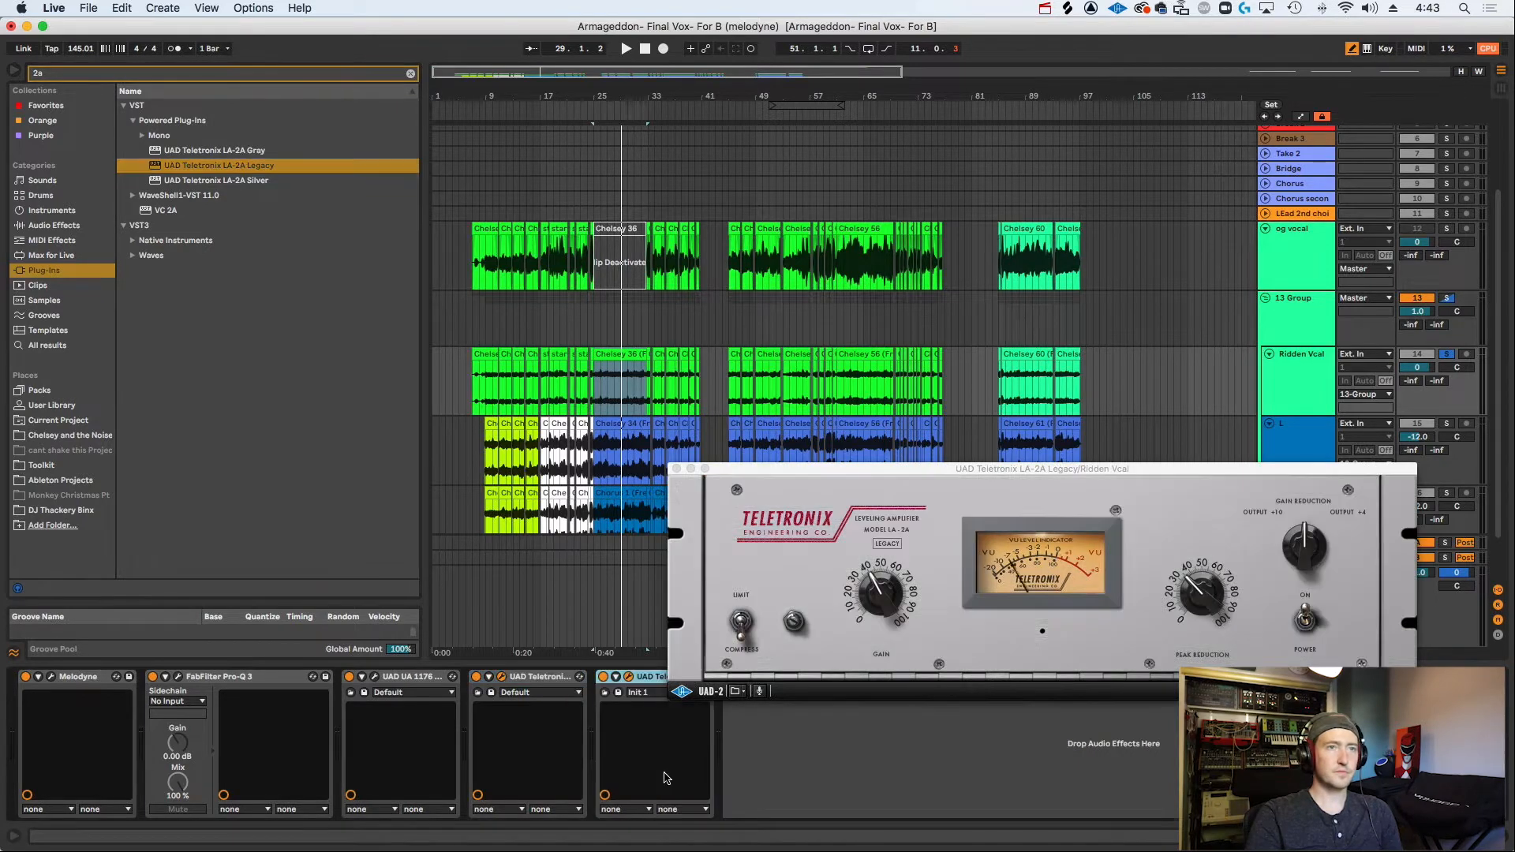
pyautogui.moveTo(632, 410); pyautogui.dragTo(529, 179)
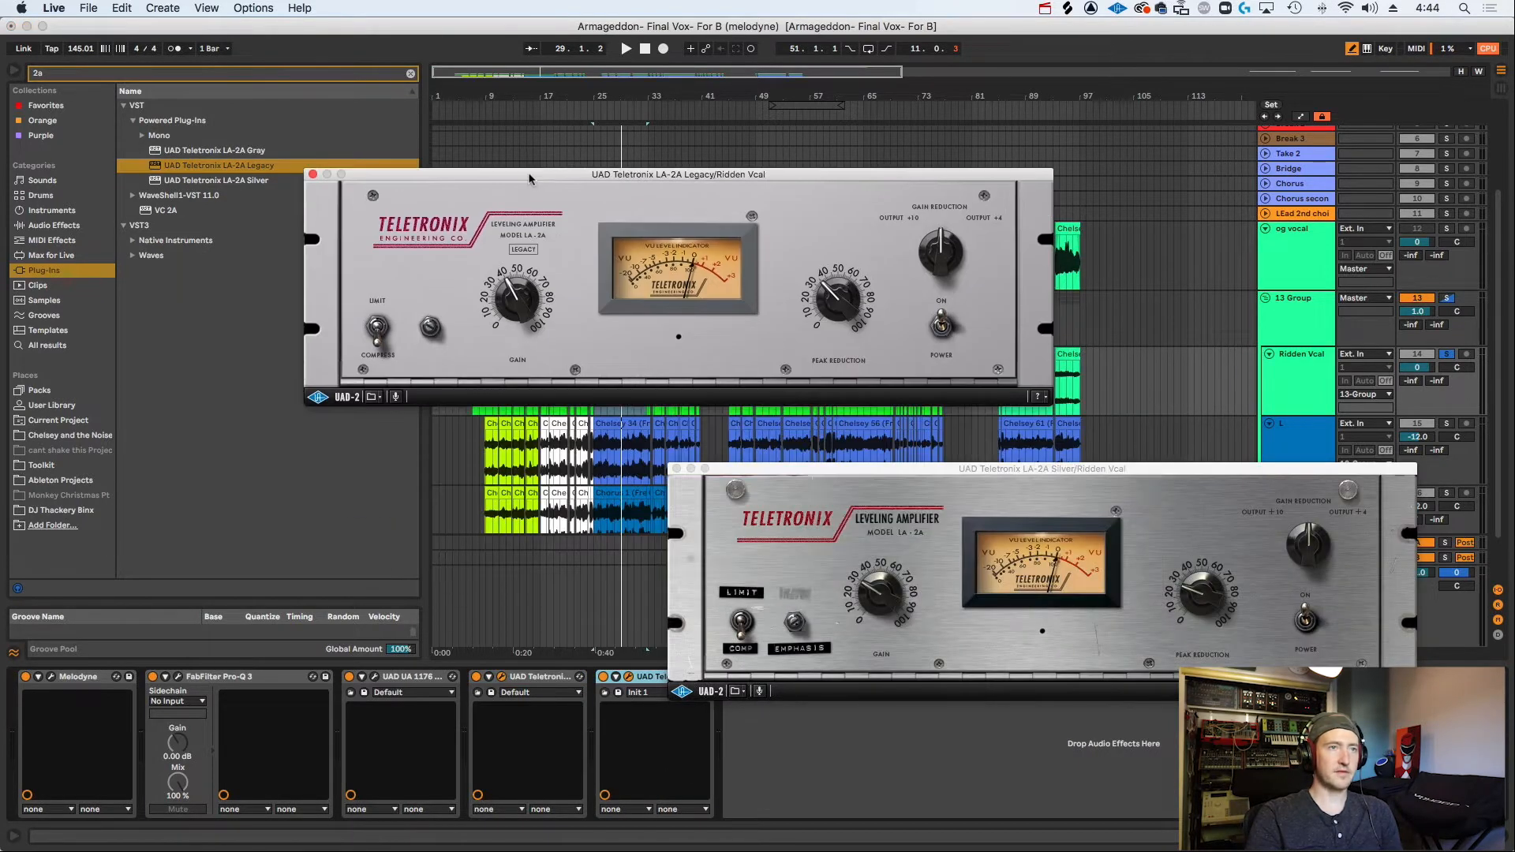
pyautogui.click(501, 681)
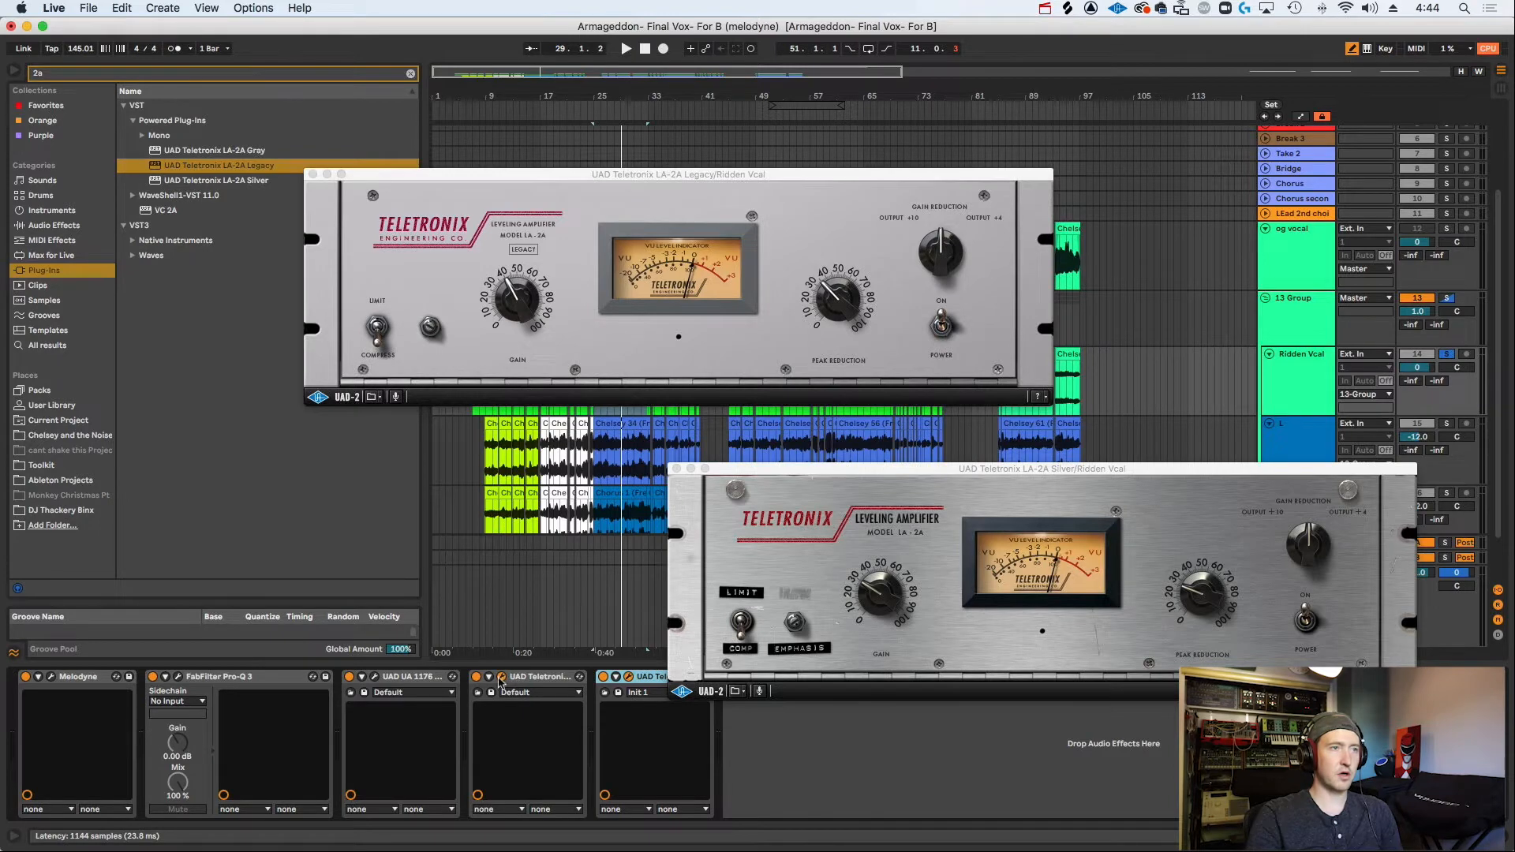
pyautogui.press('Delete')
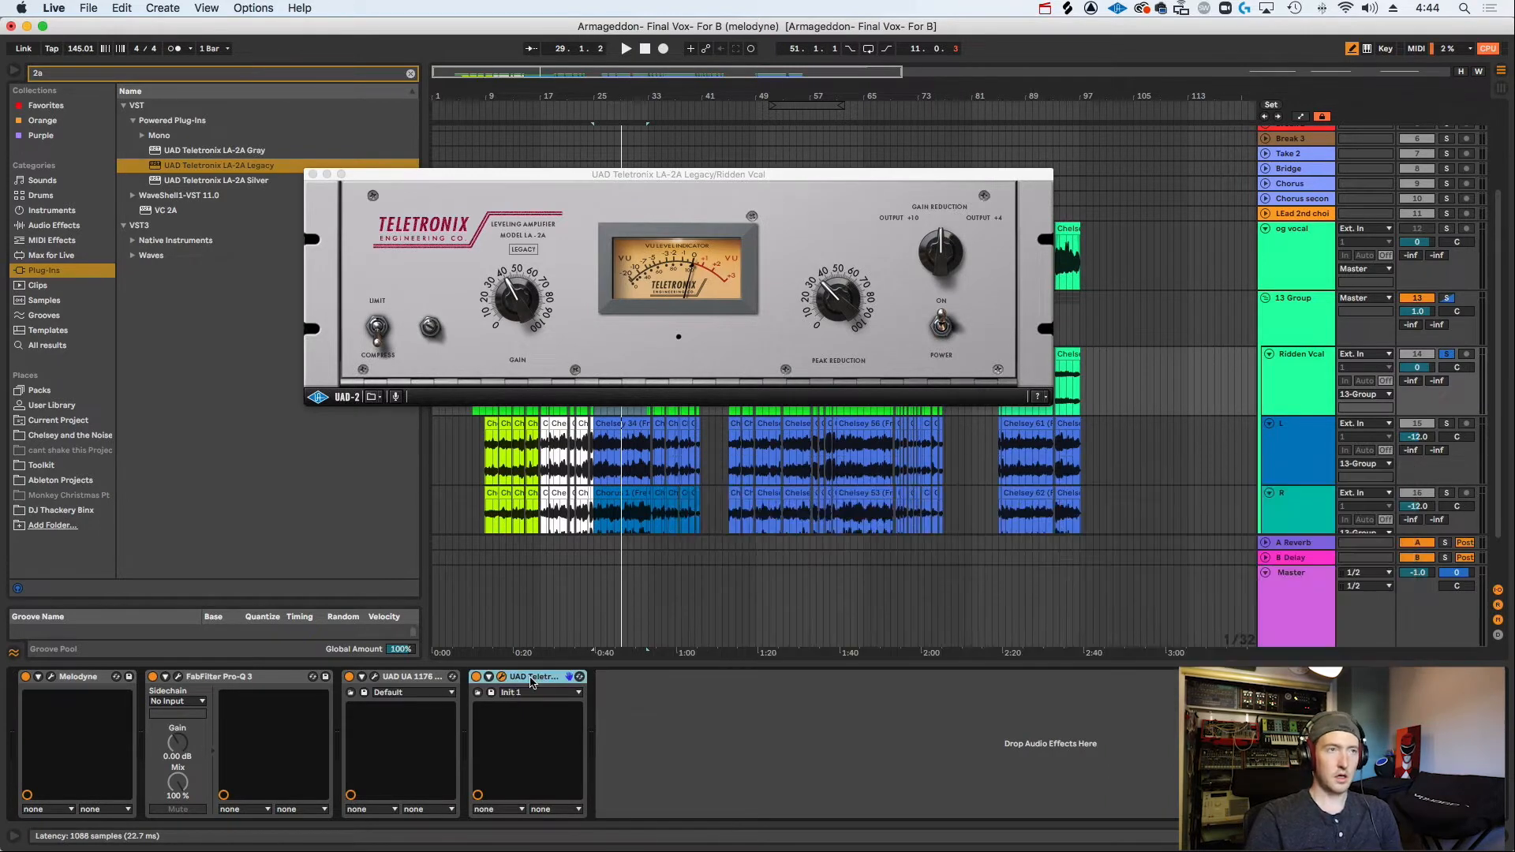
# Move the LA-2A Legacy window clear of the vocal clips and audition the clip from bar 25.
pyautogui.moveTo(570, 180); pyautogui.dragTo(906, 569)
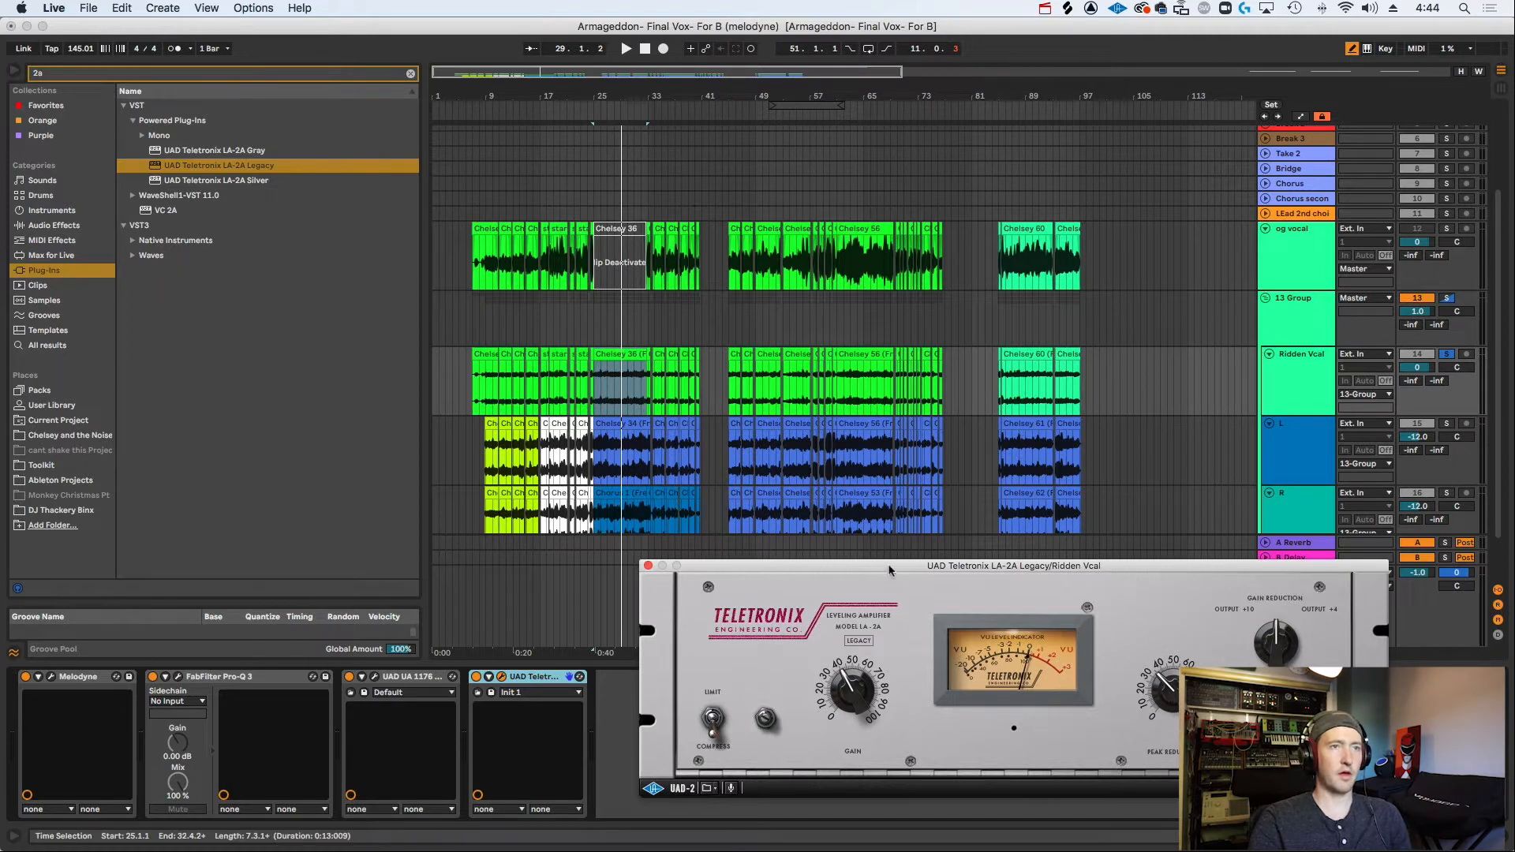
pyautogui.moveTo(890, 571); pyautogui.dragTo(848, 563)
pyautogui.press('space')
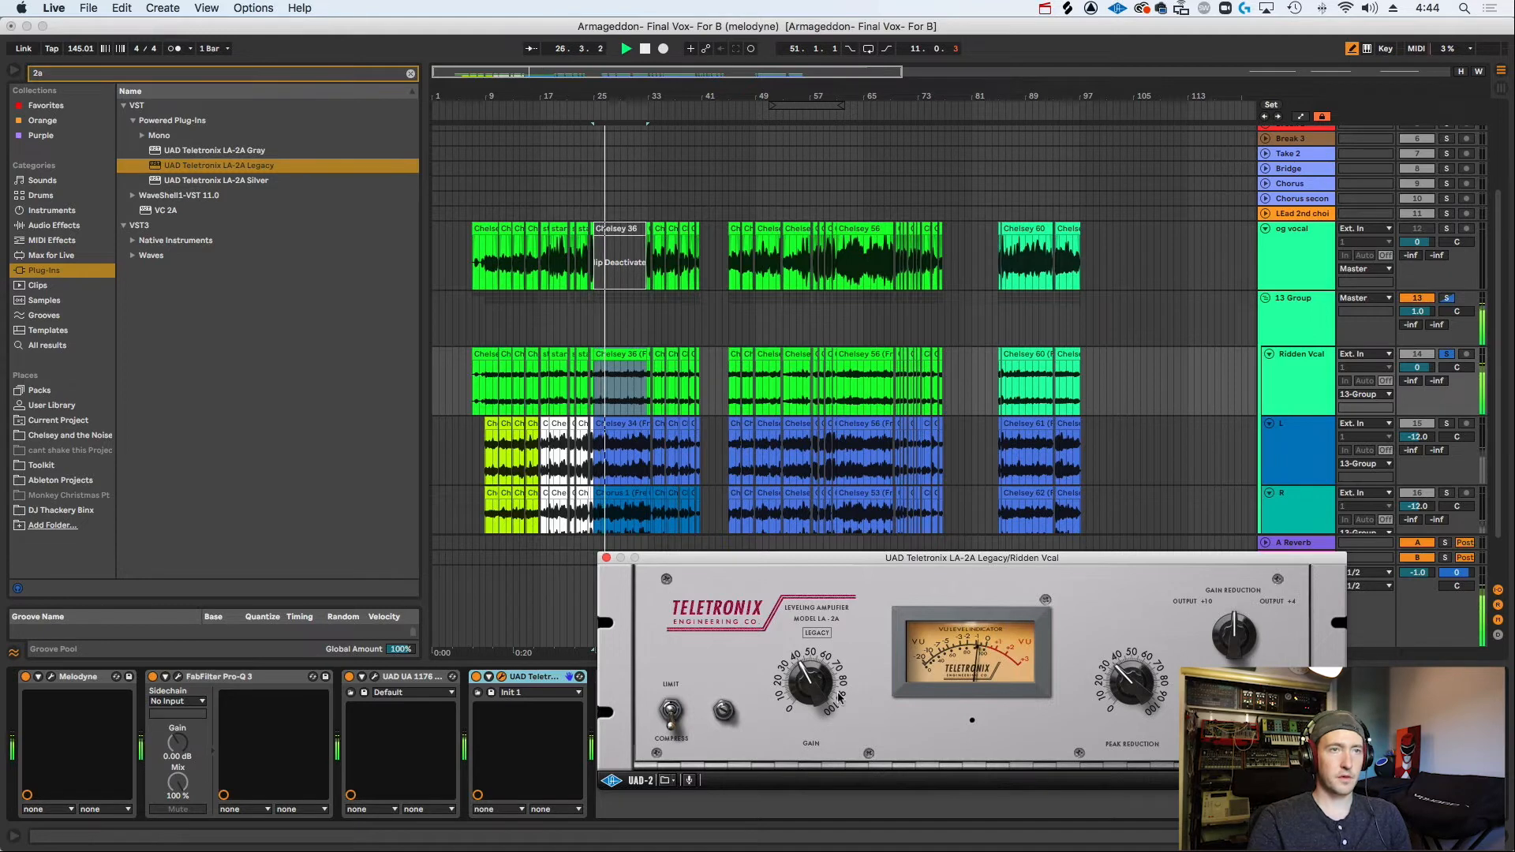
pyautogui.press('space')
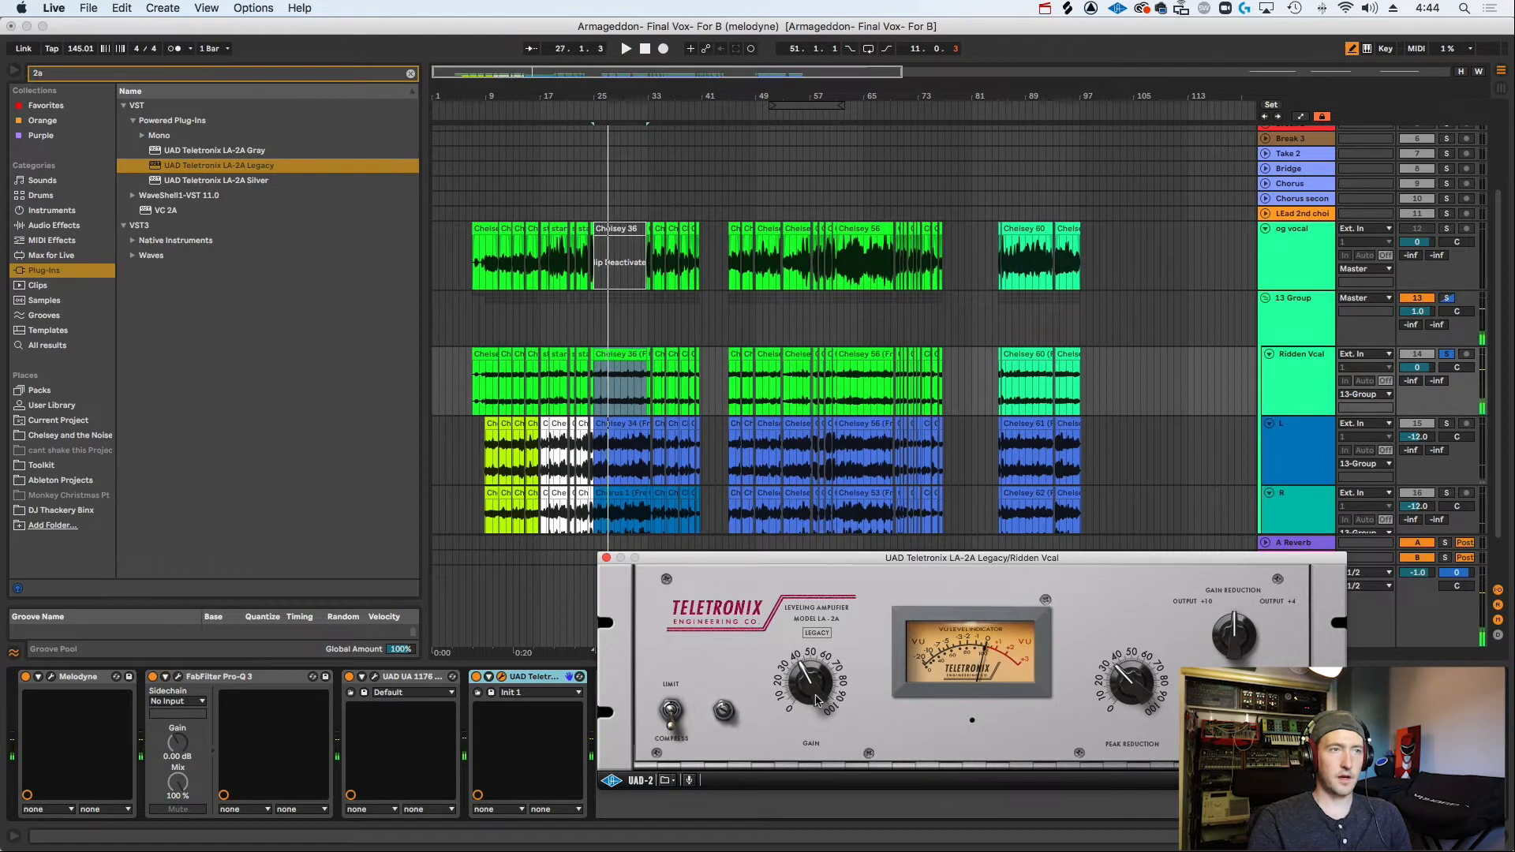
# Set the LA-2A's peak reduction to about 50 while auditioning the clip, undoing a trial gain increase.
pyautogui.press('space')
pyautogui.moveTo(818, 700); pyautogui.dragTo(830, 663)
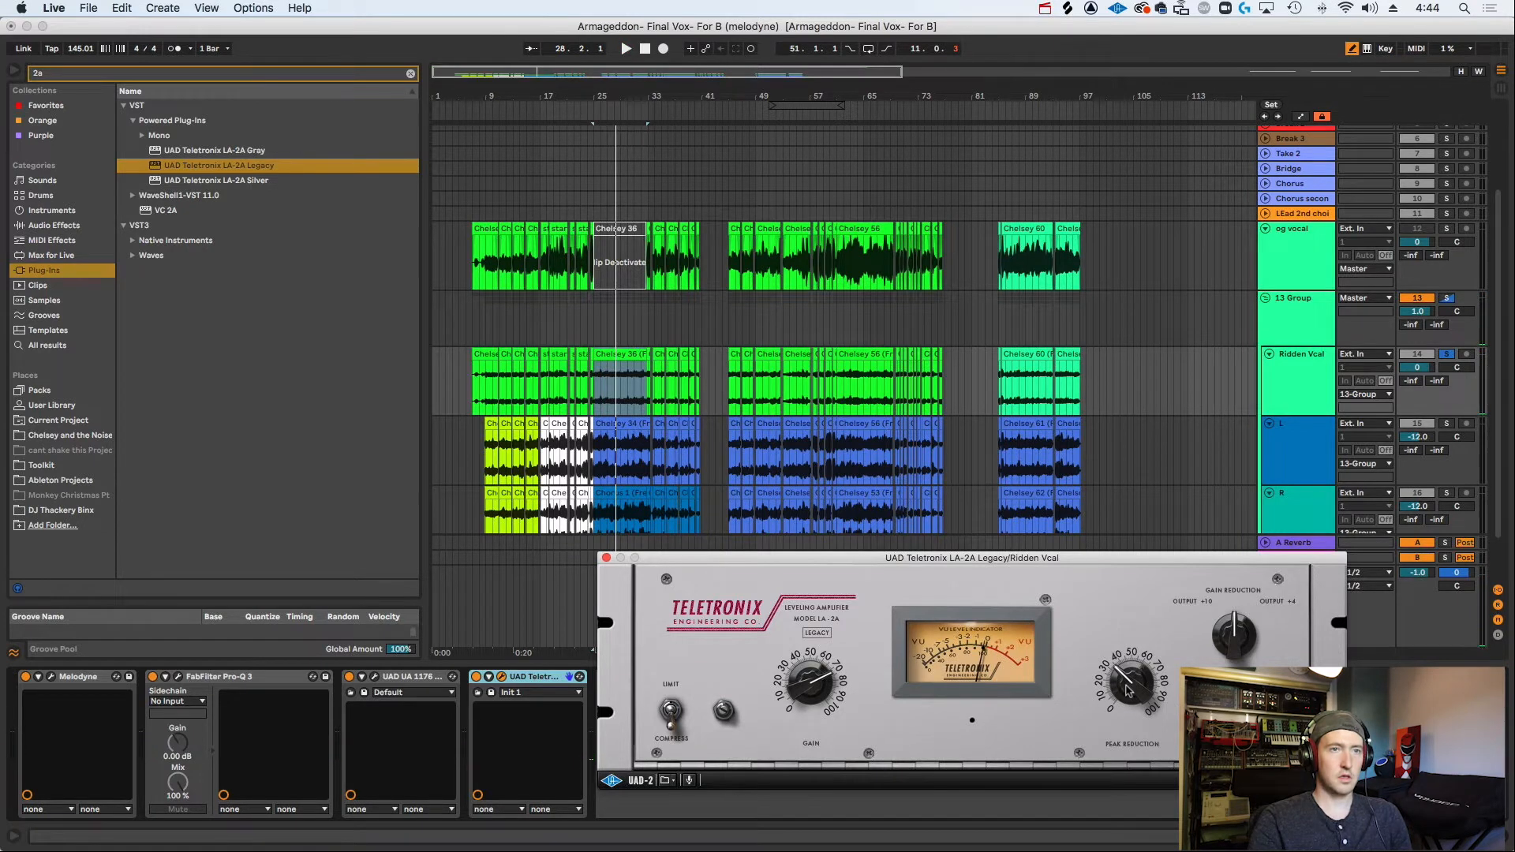
pyautogui.moveTo(1127, 684); pyautogui.dragTo(1128, 678)
pyautogui.press('super+z')
pyautogui.press('super+z')
pyautogui.press('space')
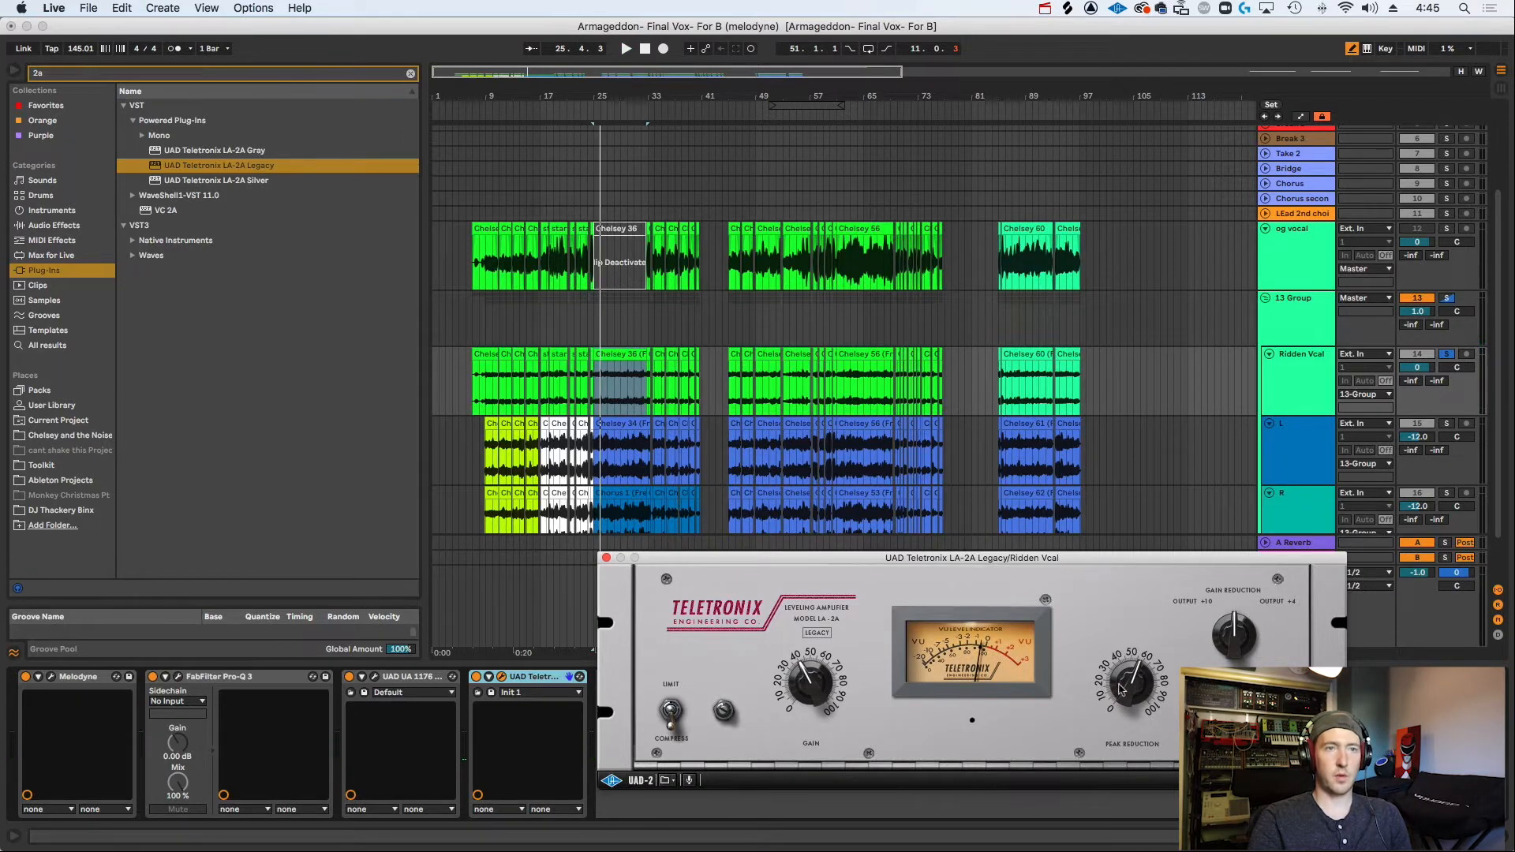
pyautogui.press('space')
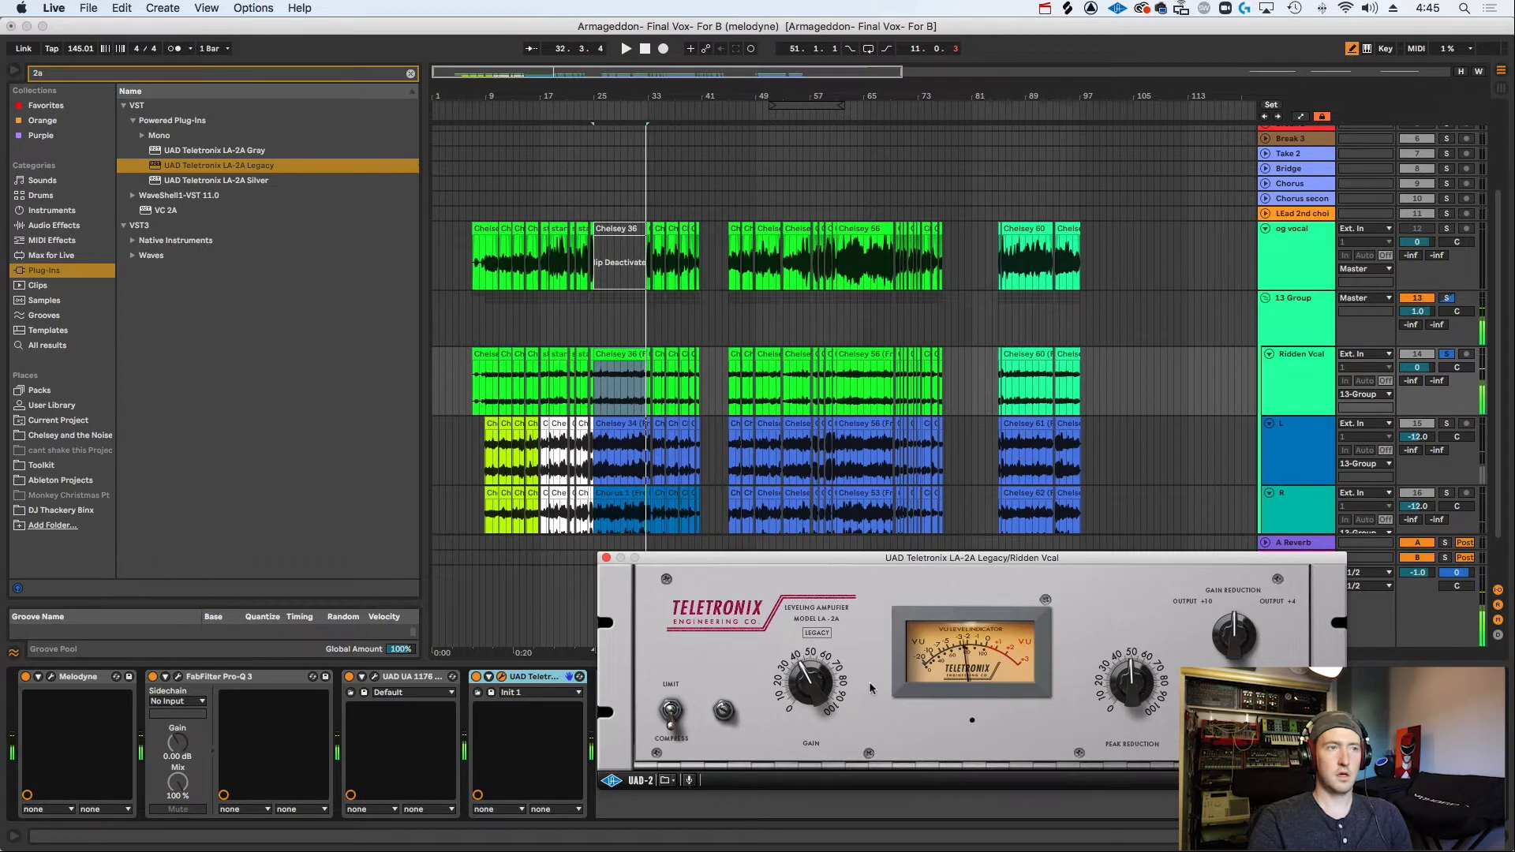
# Compare the clip with the LA-2A bypassed and active, and raise its gain slightly to about 45 to match levels.
pyautogui.press('space')
pyautogui.click(476, 677)
pyautogui.click(476, 678)
pyautogui.press('space')
pyautogui.moveTo(813, 696); pyautogui.dragTo(816, 684)
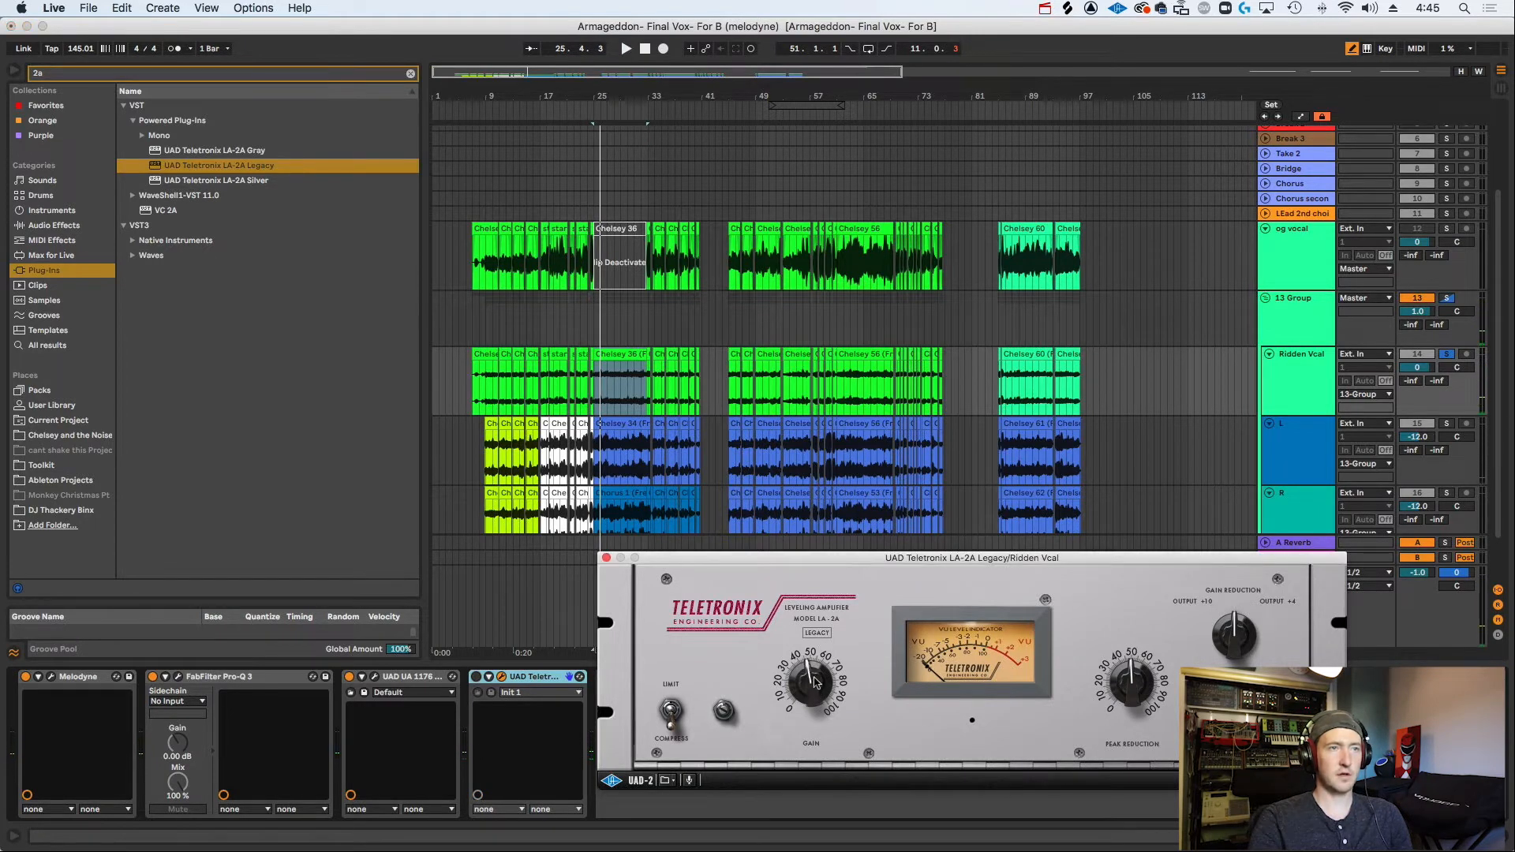
pyautogui.click(476, 678)
pyautogui.press('space')
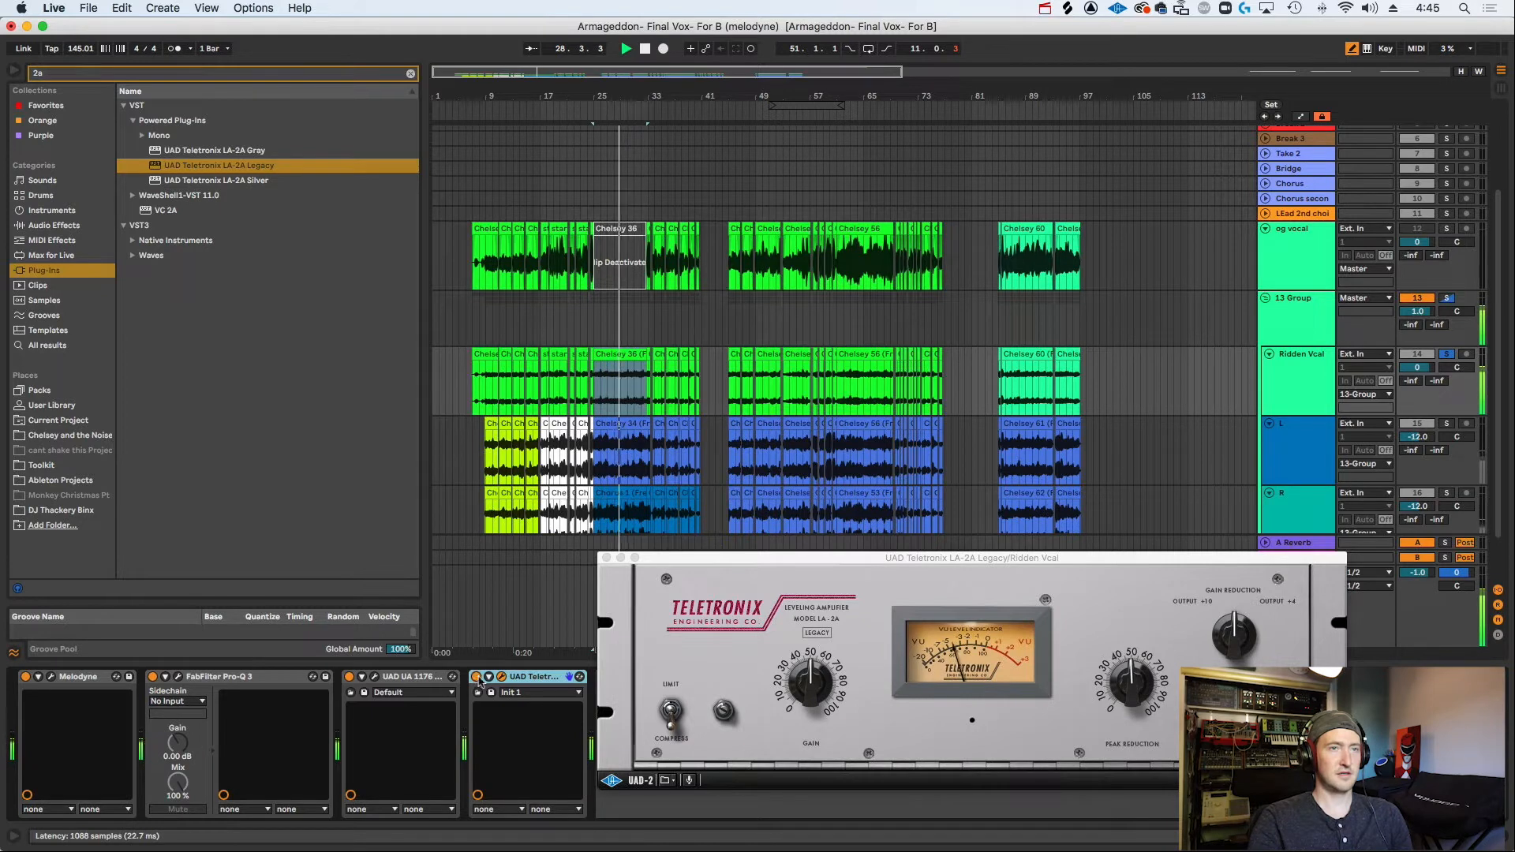
pyautogui.press('space')
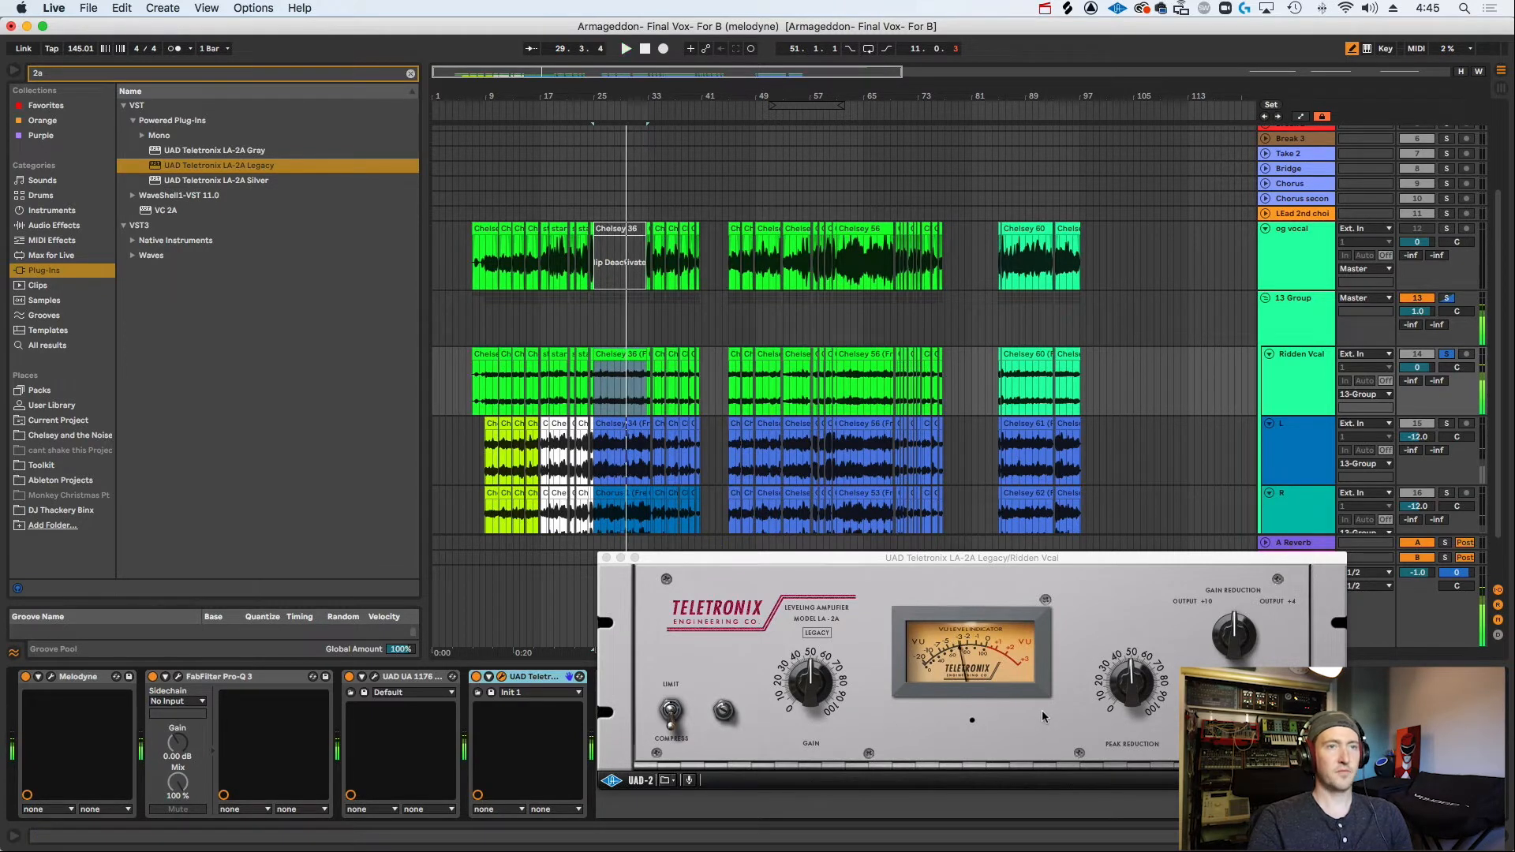
# Open the UAD 1176 window alongside the LA-2A and audition the clip with the 1176 bypassed.
pyautogui.click(374, 678)
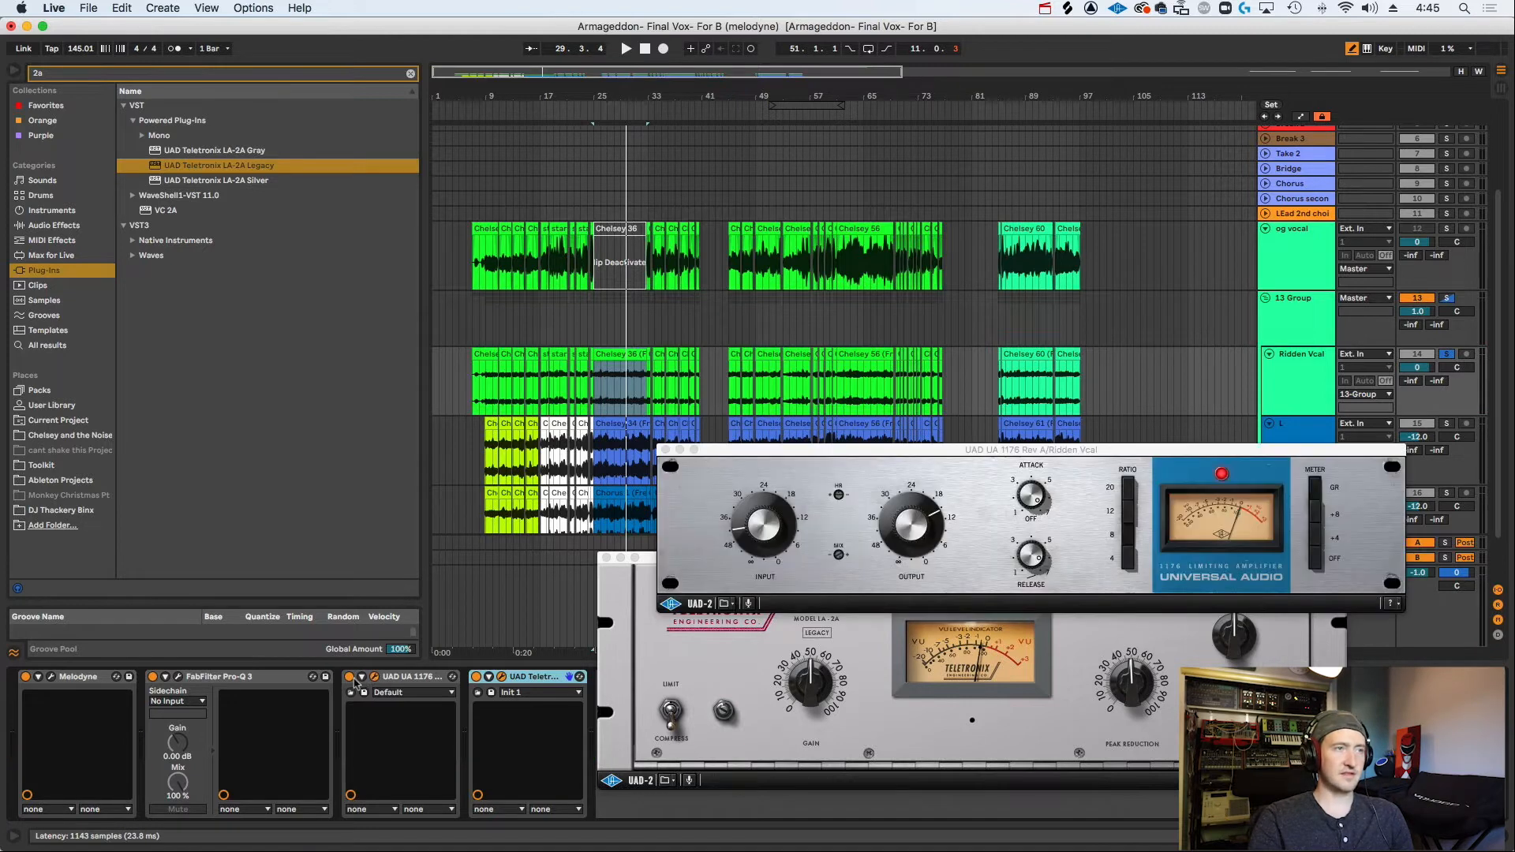
pyautogui.click(349, 677)
pyautogui.press('space')
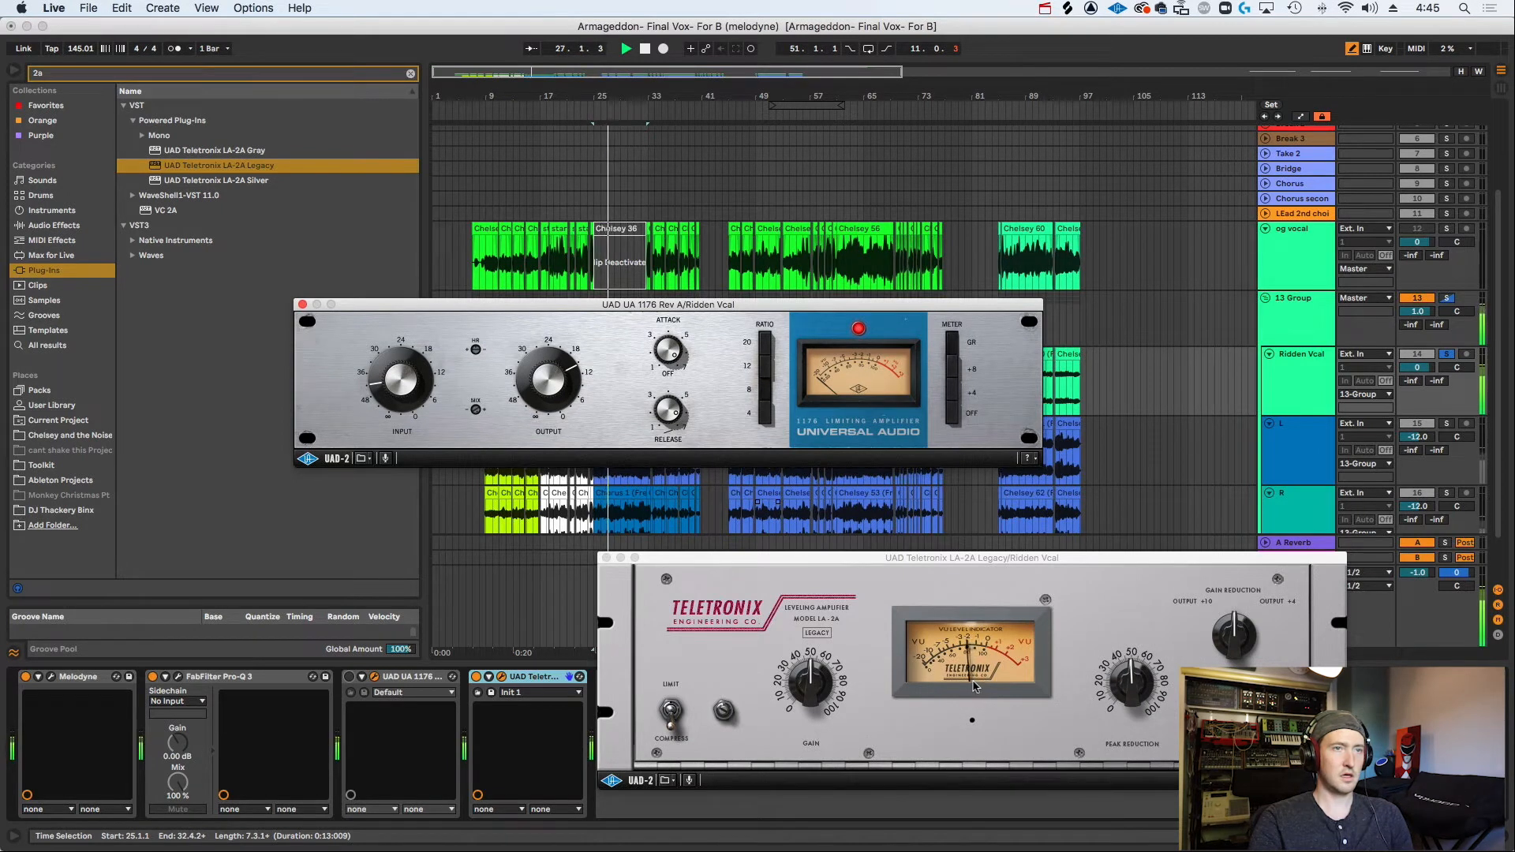
pyautogui.press('space')
pyautogui.click(359, 692)
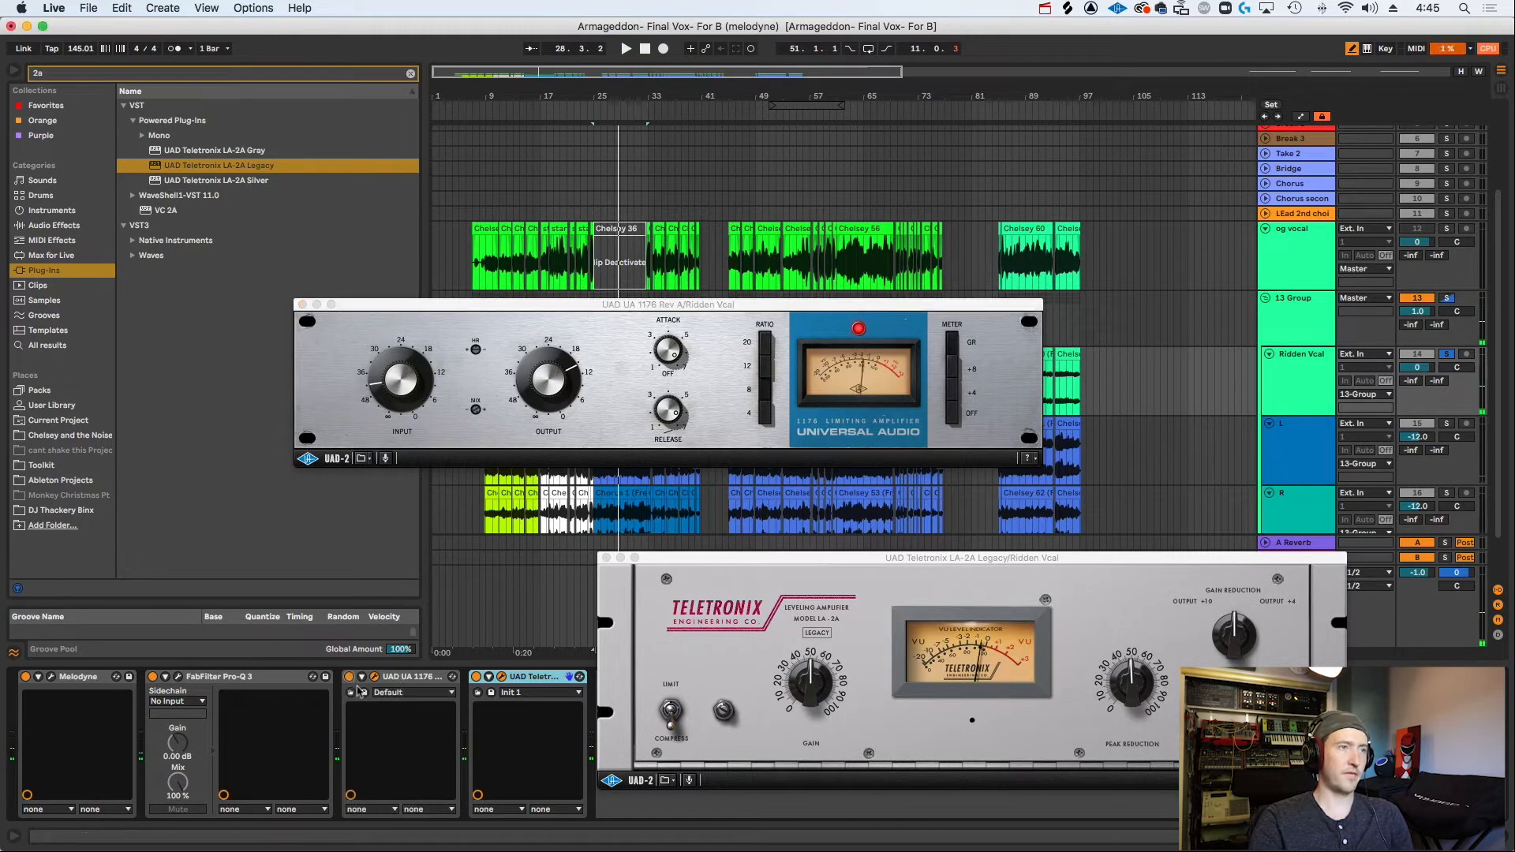
# Bypass the LA-2A, audition the clip through the 1176, and lower the 1176's output to about 18.
pyautogui.click(475, 677)
pyautogui.press('space')
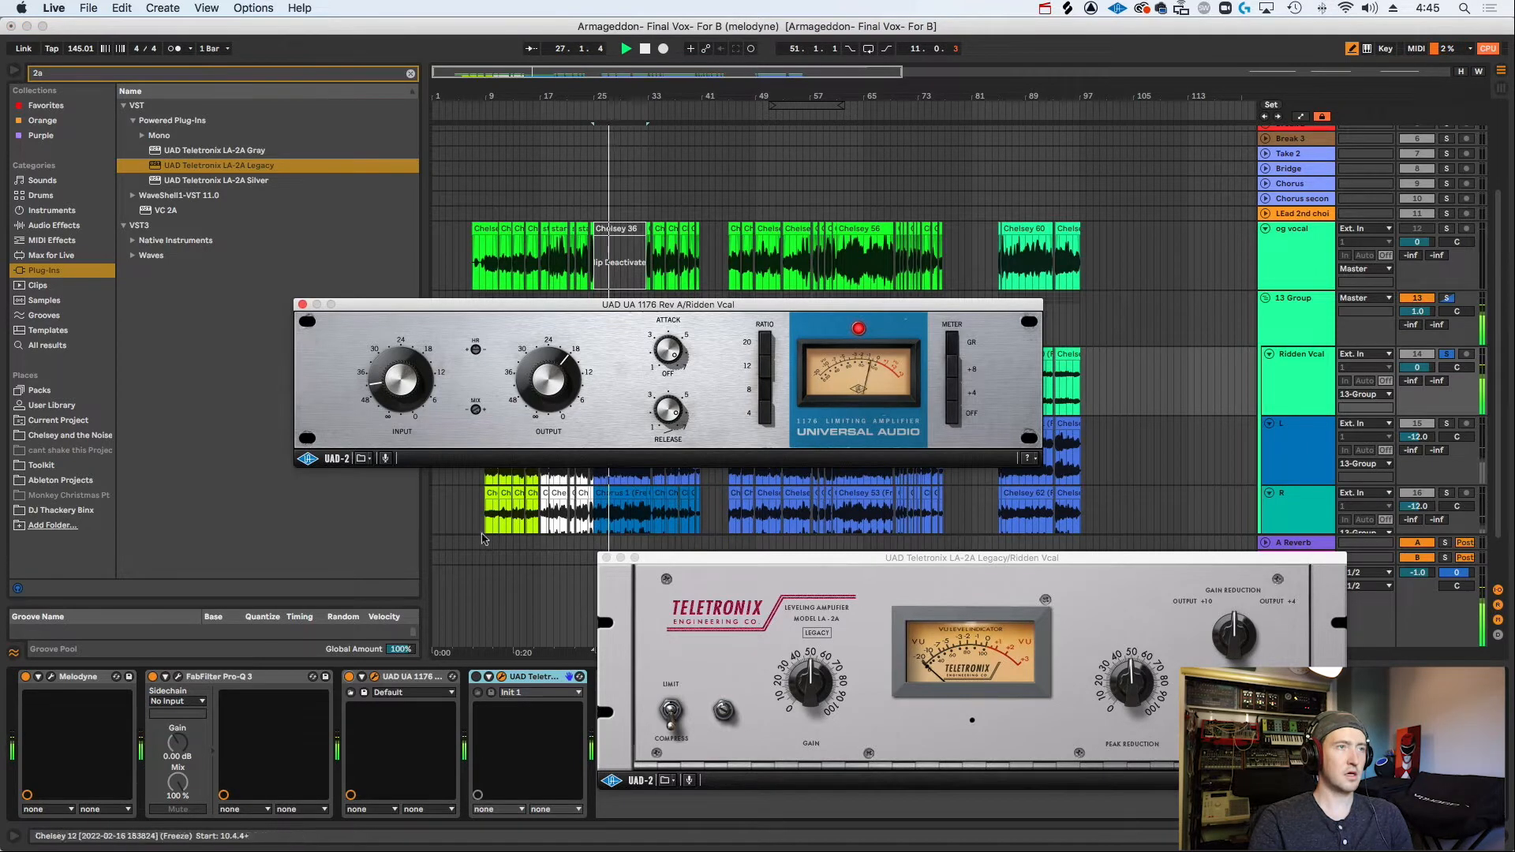
pyautogui.click(349, 677)
pyautogui.click(348, 677)
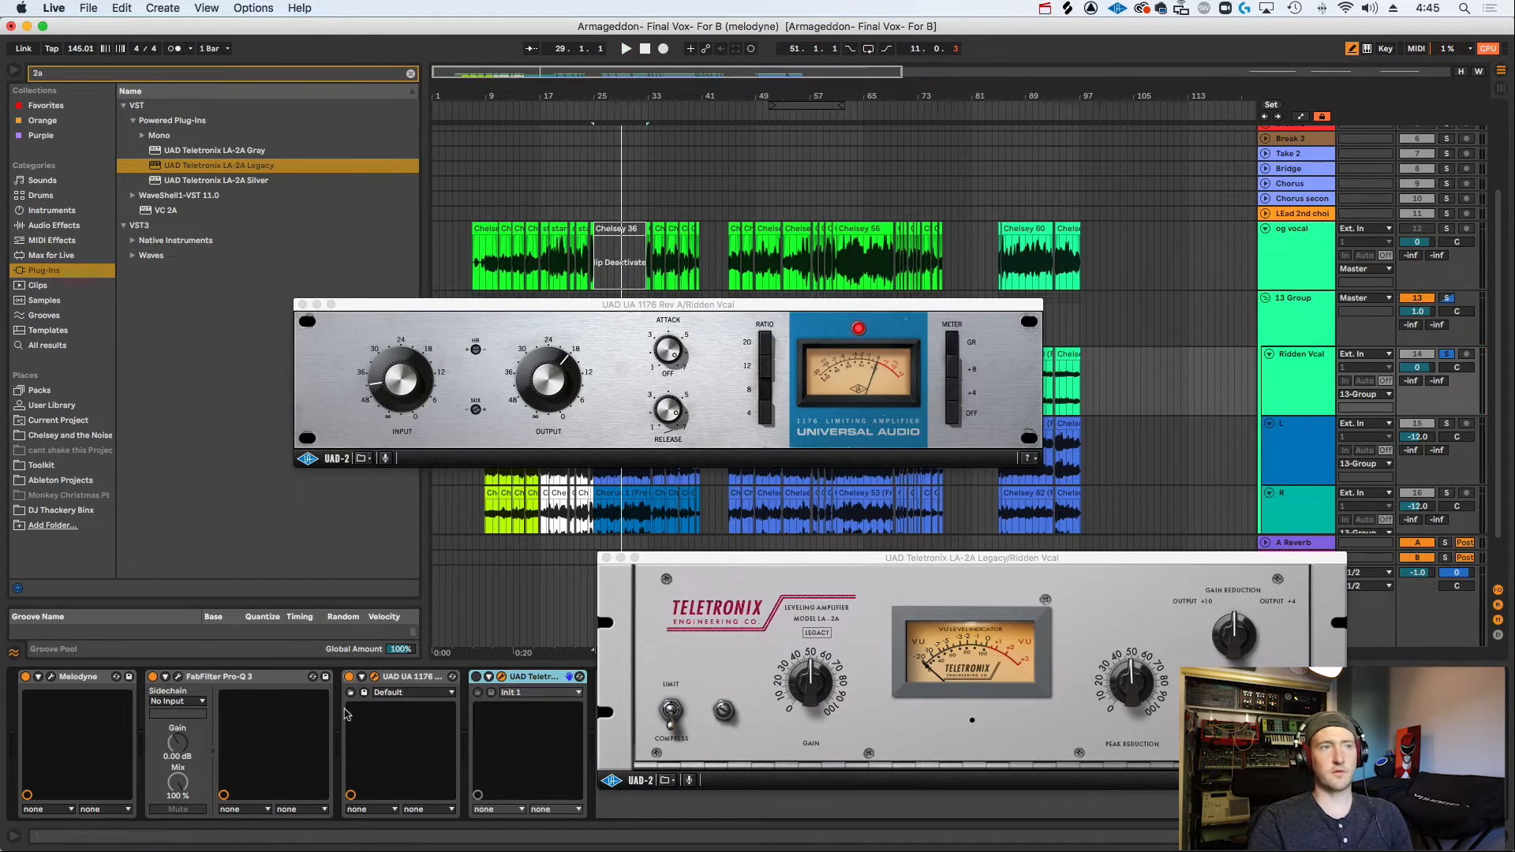
# Reactivate the LA-2A and audition the clip with only the 1176 bypassed.
pyautogui.click(475, 677)
pyautogui.click(349, 677)
pyautogui.press('space')
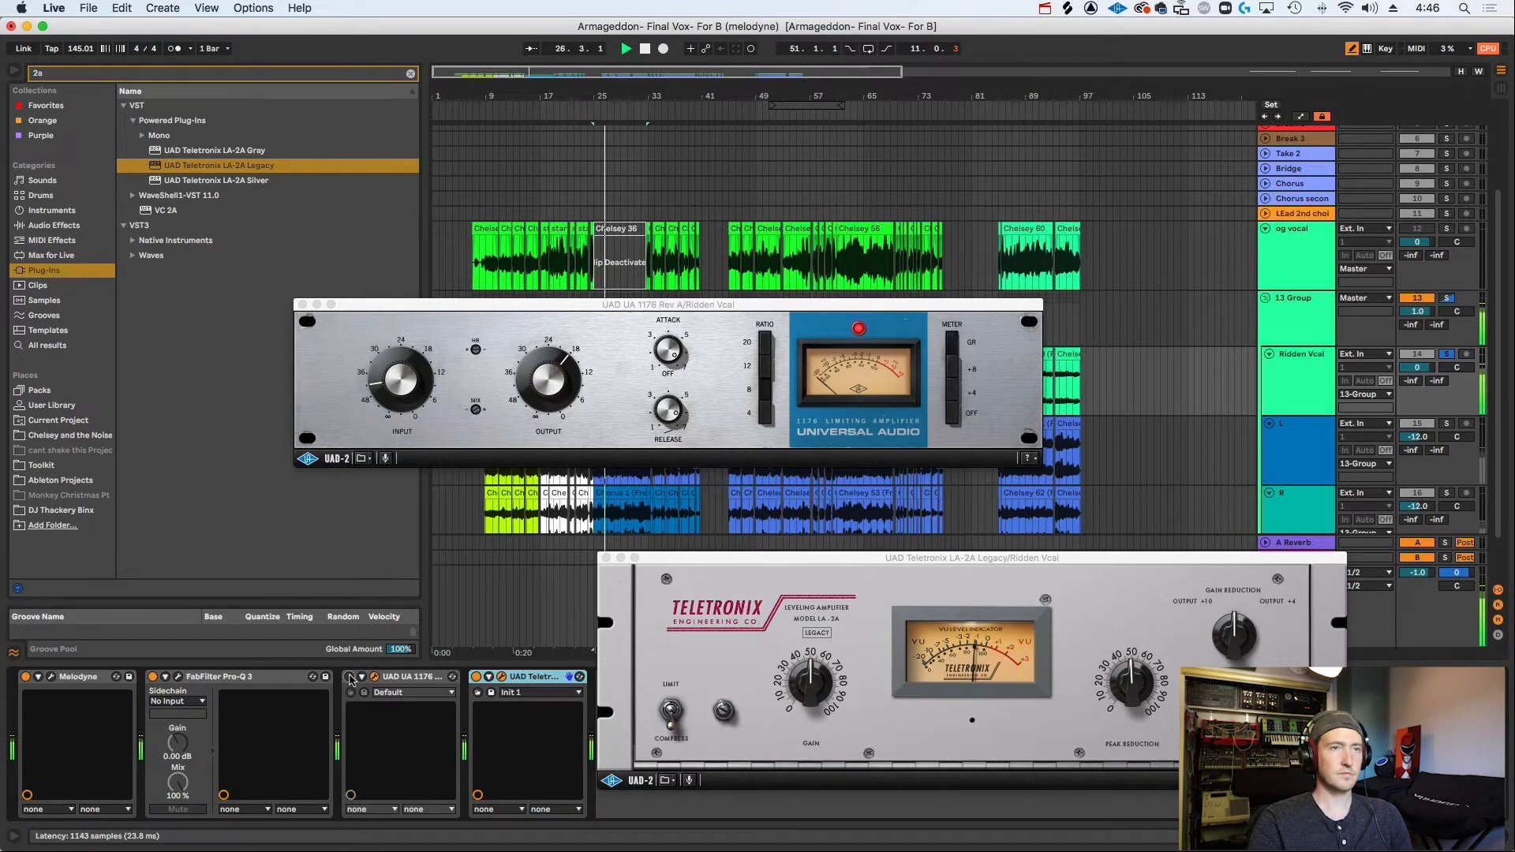
pyautogui.press('space')
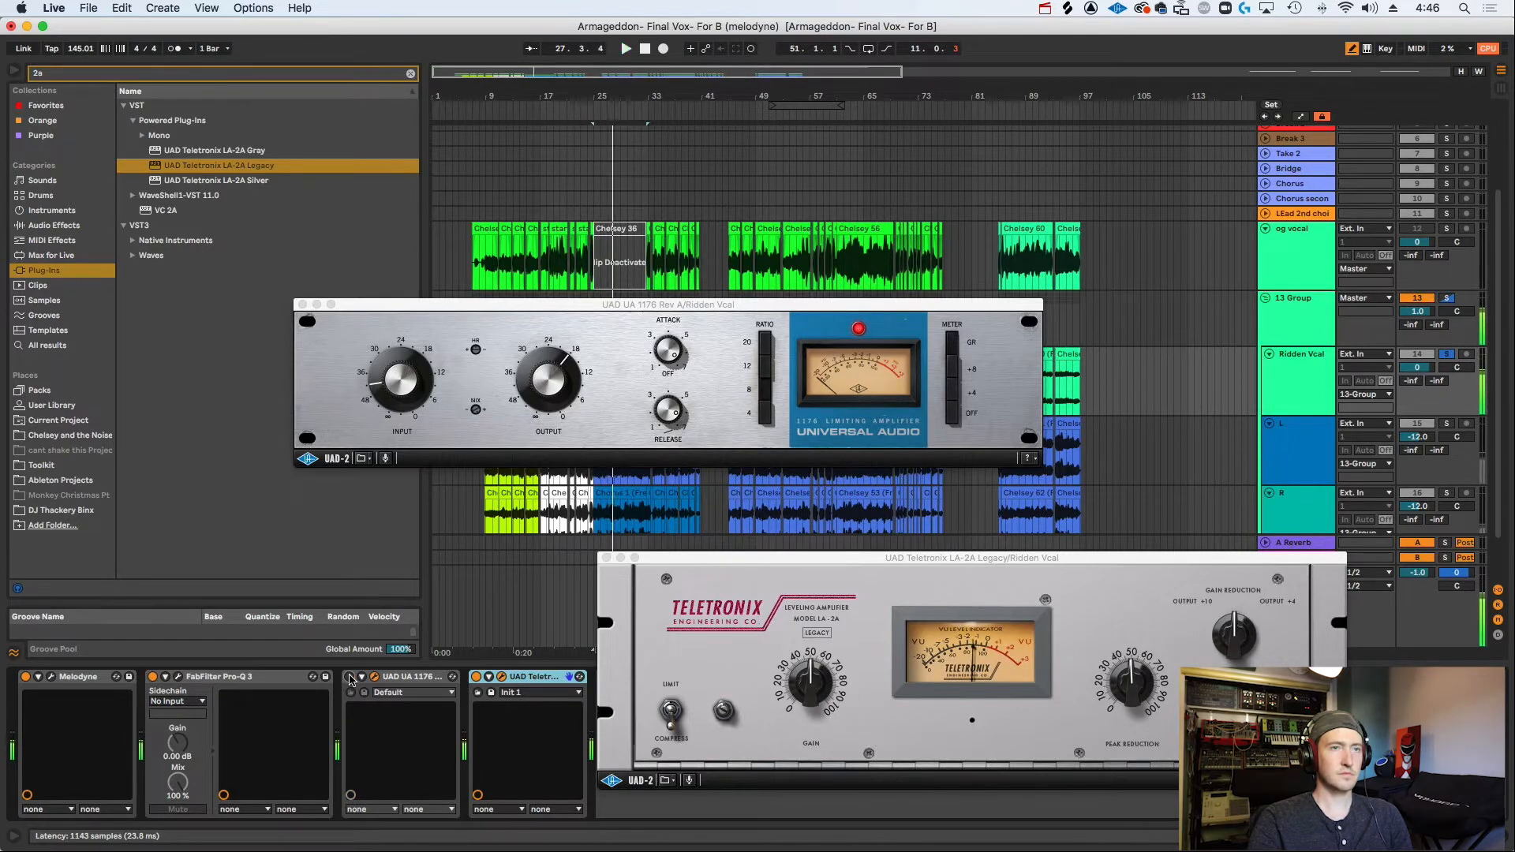
# Raise the LA-2A's peak reduction slightly to about 55 and compare the clip with it bypassed and active.
pyautogui.moveTo(1138, 702); pyautogui.dragTo(1141, 689)
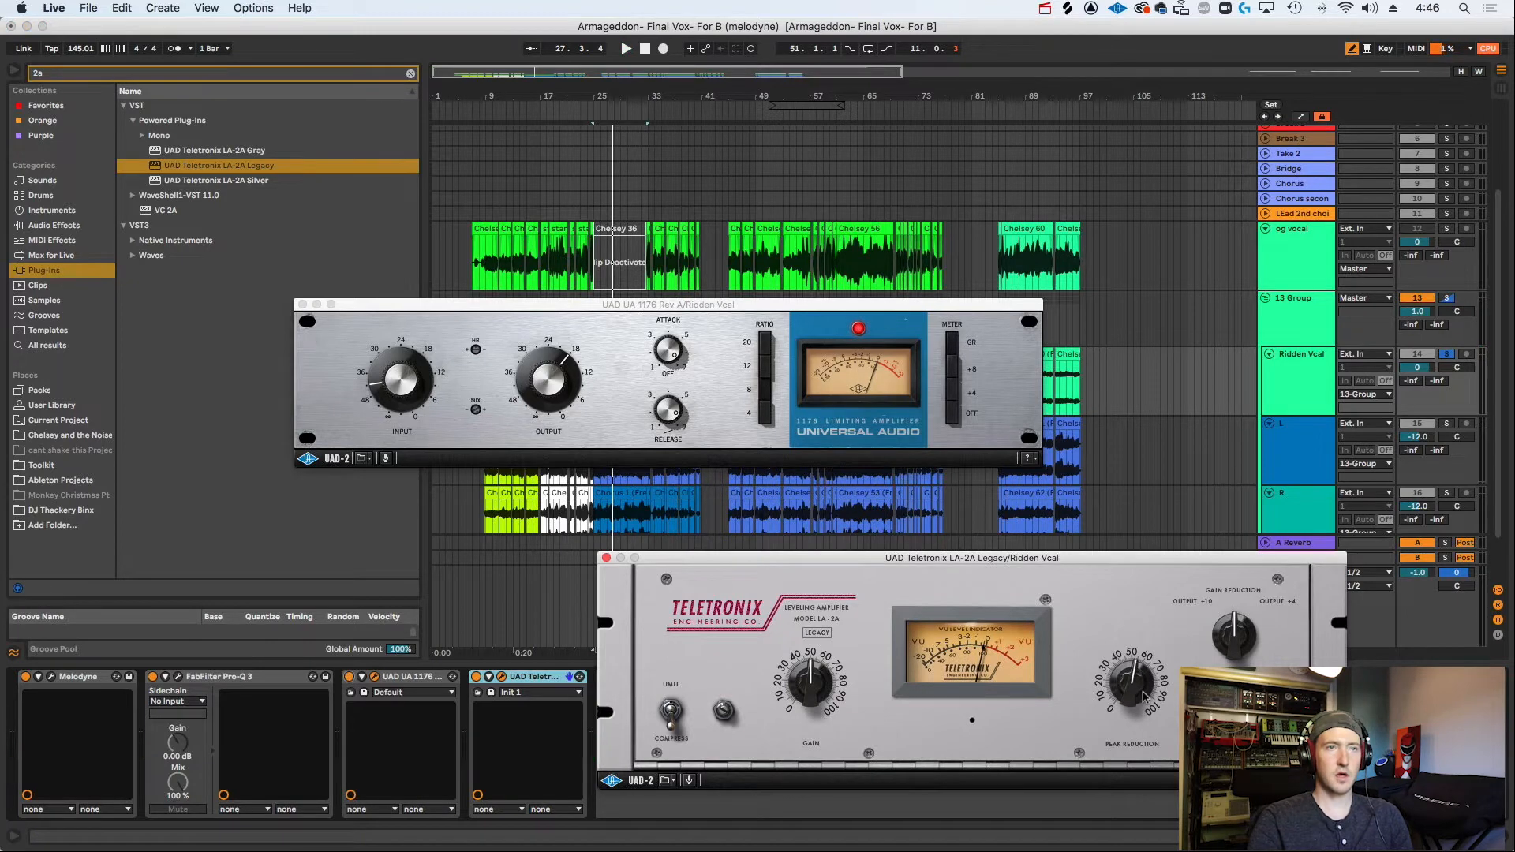
pyautogui.press('space')
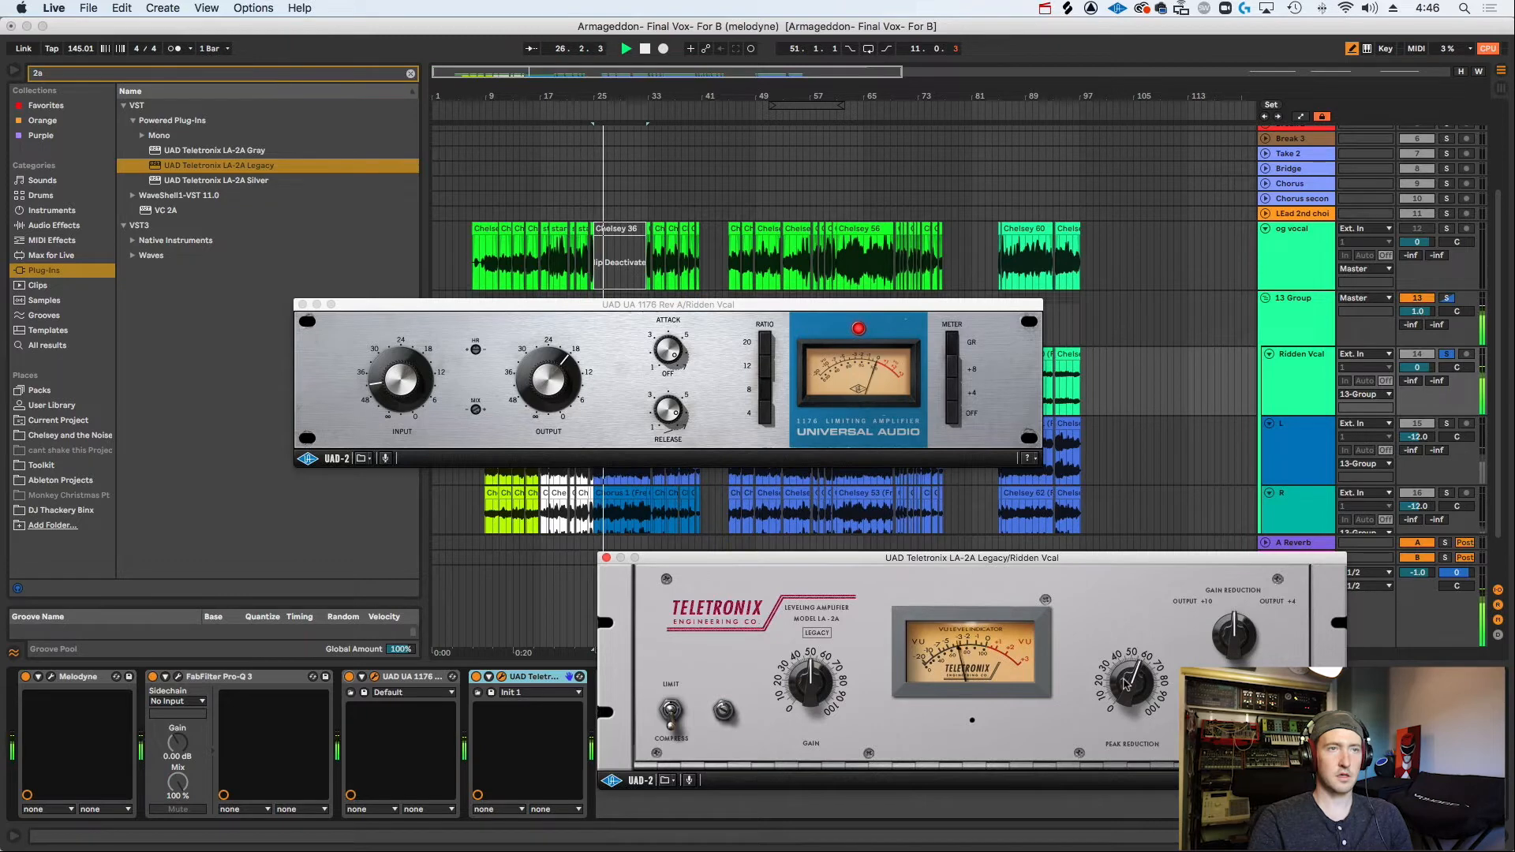
pyautogui.click(475, 678)
pyautogui.press('space')
pyautogui.press('space')
pyautogui.click(475, 677)
pyautogui.press('space')
pyautogui.press('space')
# Lower the LA-2A's gain slightly to about 45 and compare bypassed and active playback to match levels.
pyautogui.click(803, 694)
pyautogui.press('space')
pyautogui.click(475, 679)
pyautogui.press('space')
pyautogui.click(476, 677)
pyautogui.click(522, 677)
pyautogui.press('space')
pyautogui.click(475, 678)
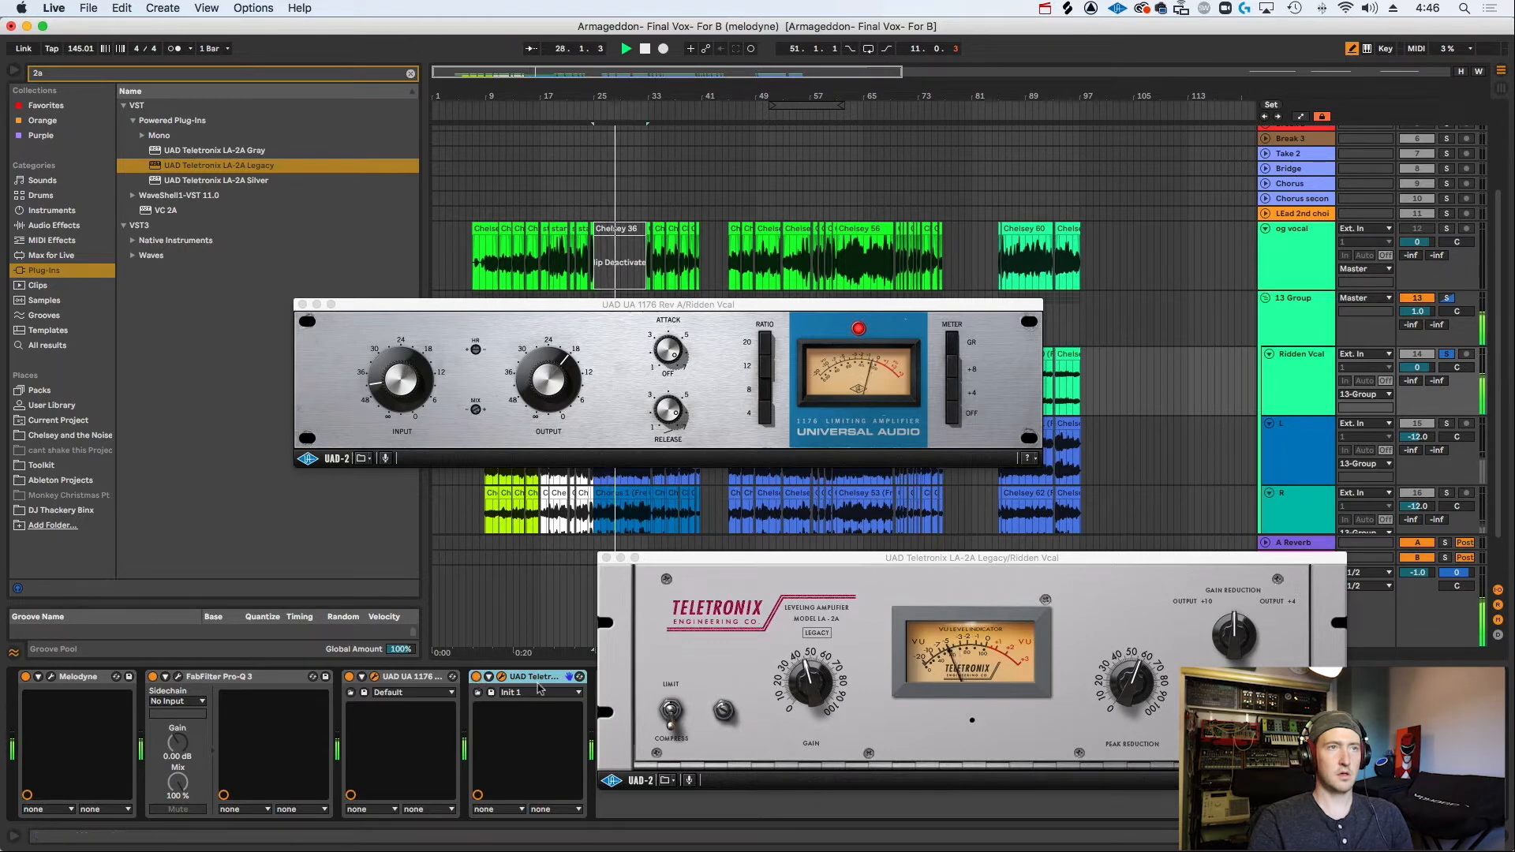
pyautogui.press('space')
# Bypass the 1176 and watch the LA-2A's meter while auditioning the clip.
pyautogui.click(349, 677)
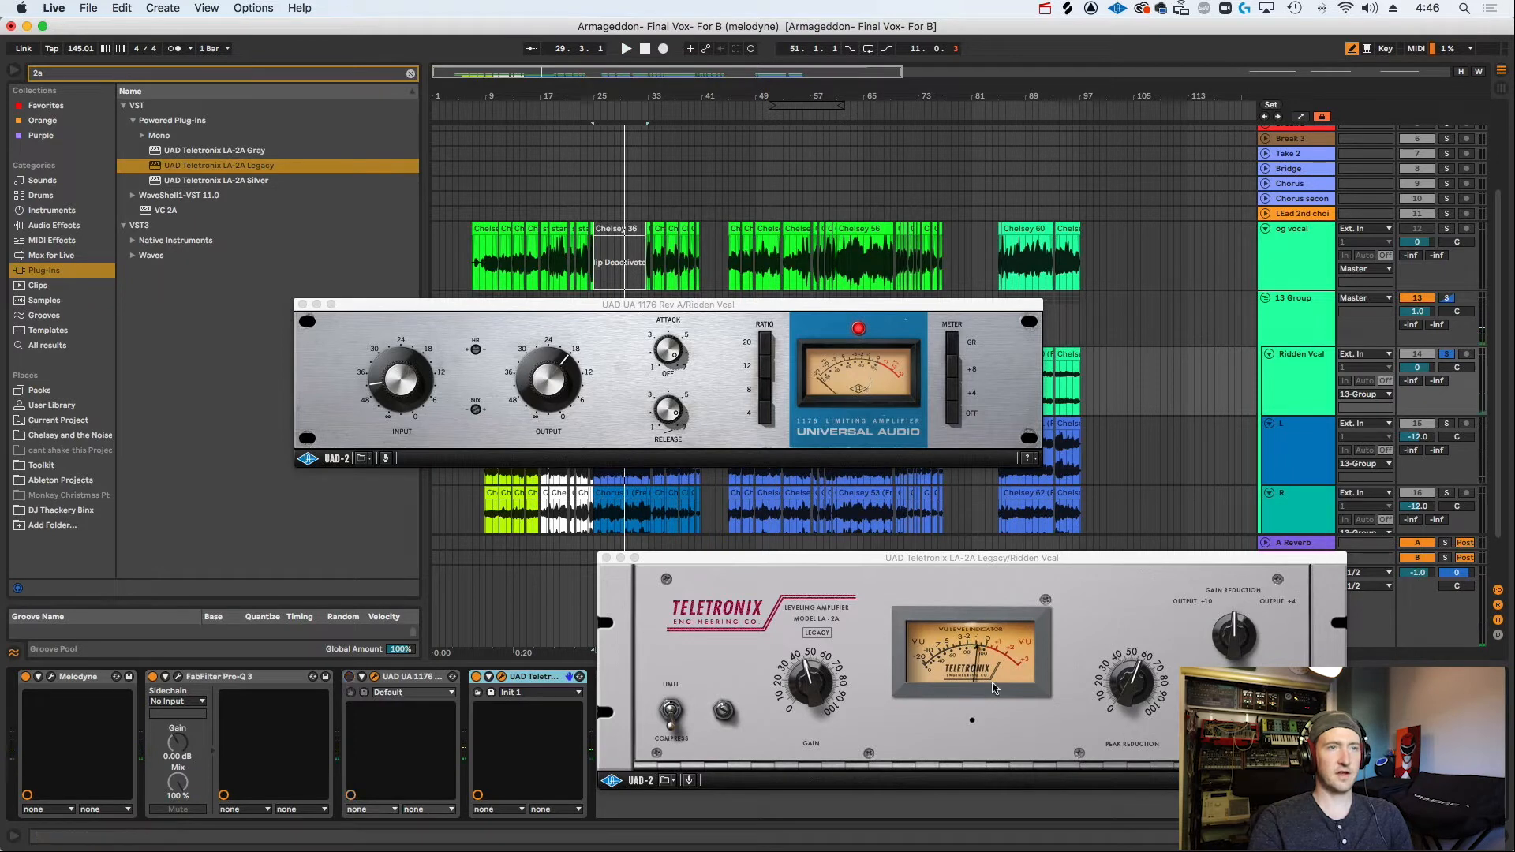
pyautogui.press('space')
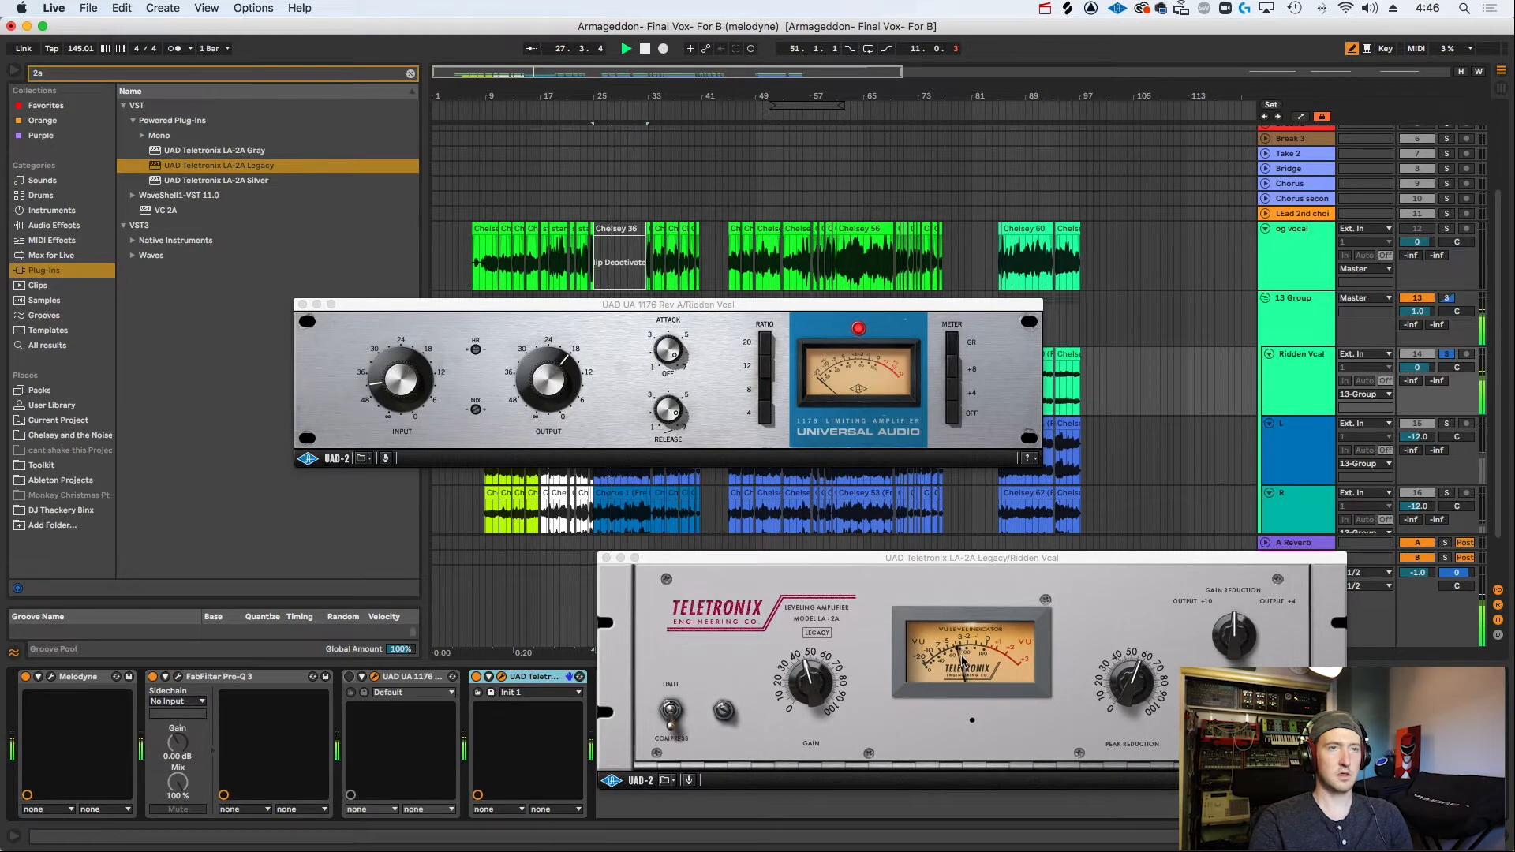
pyautogui.press('space')
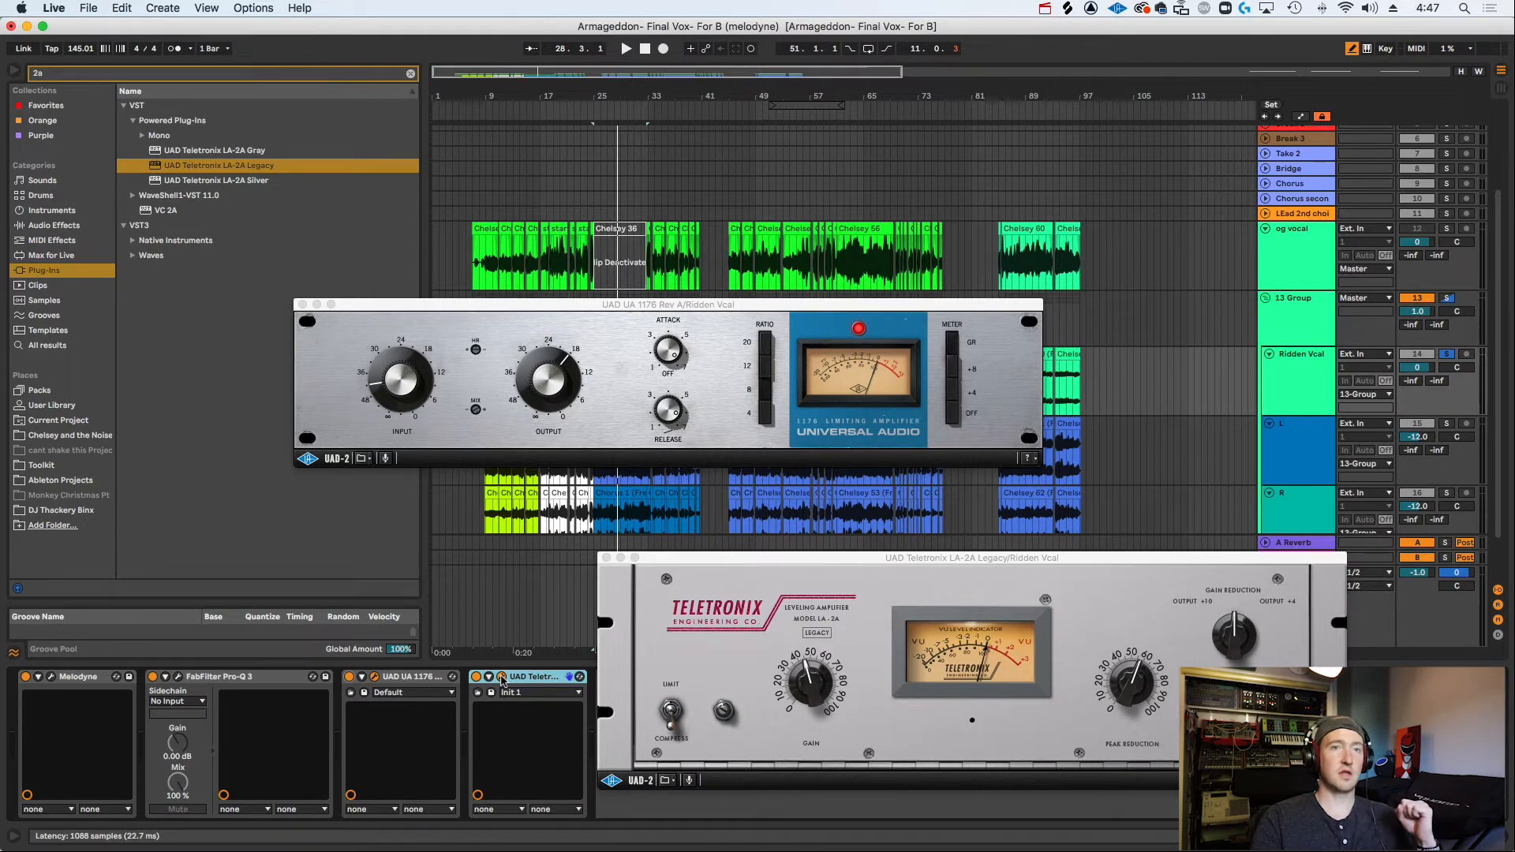
# Close both compressor windows and group Pro-Q 3, the 1176 and the LA-2A into one audio effect rack after Melodyne.
pyautogui.click(502, 680)
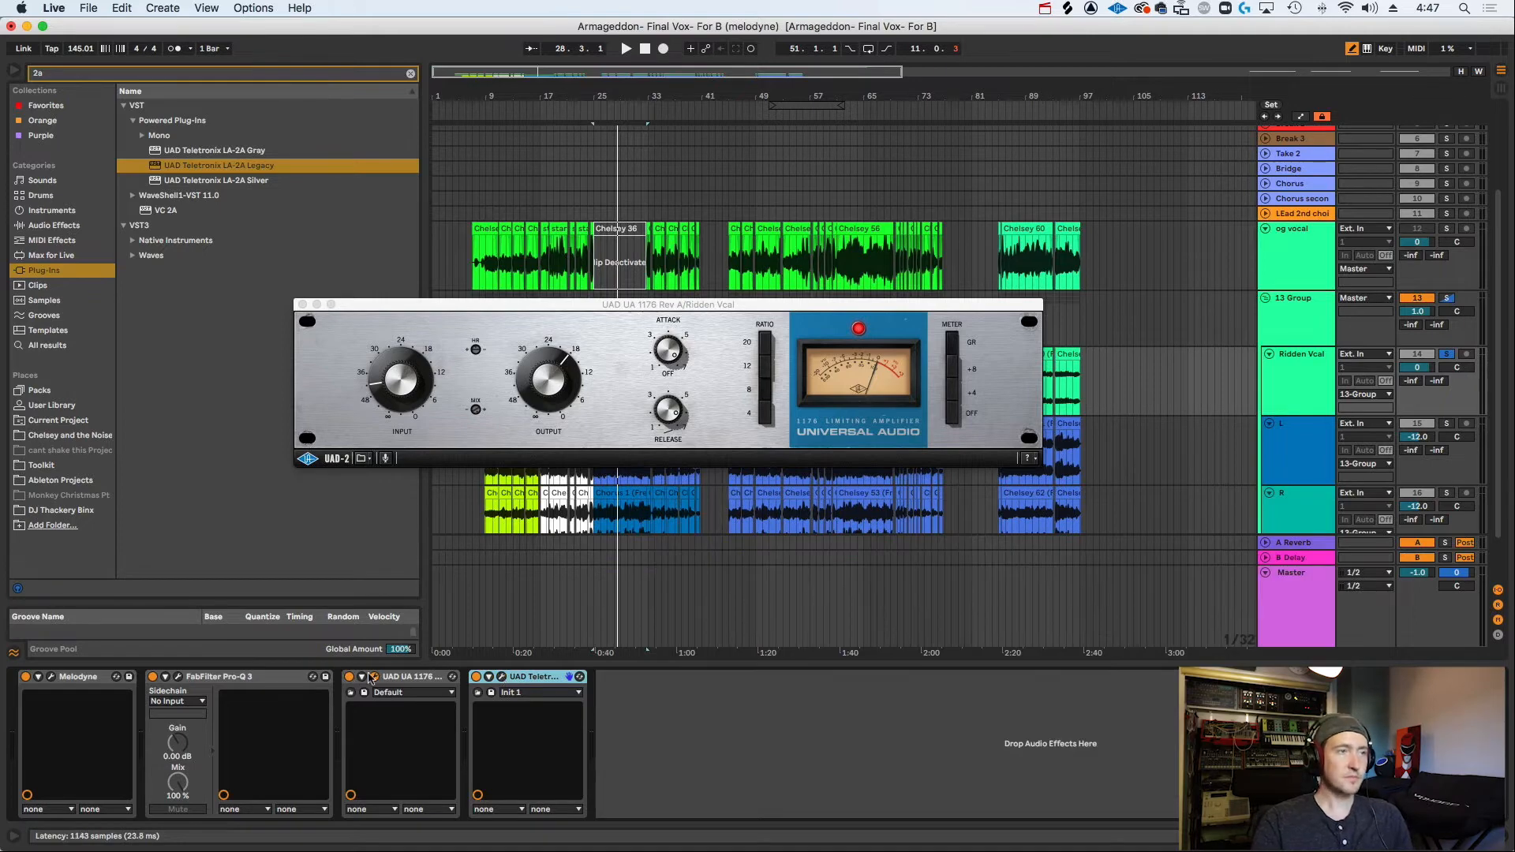
pyautogui.click(372, 677)
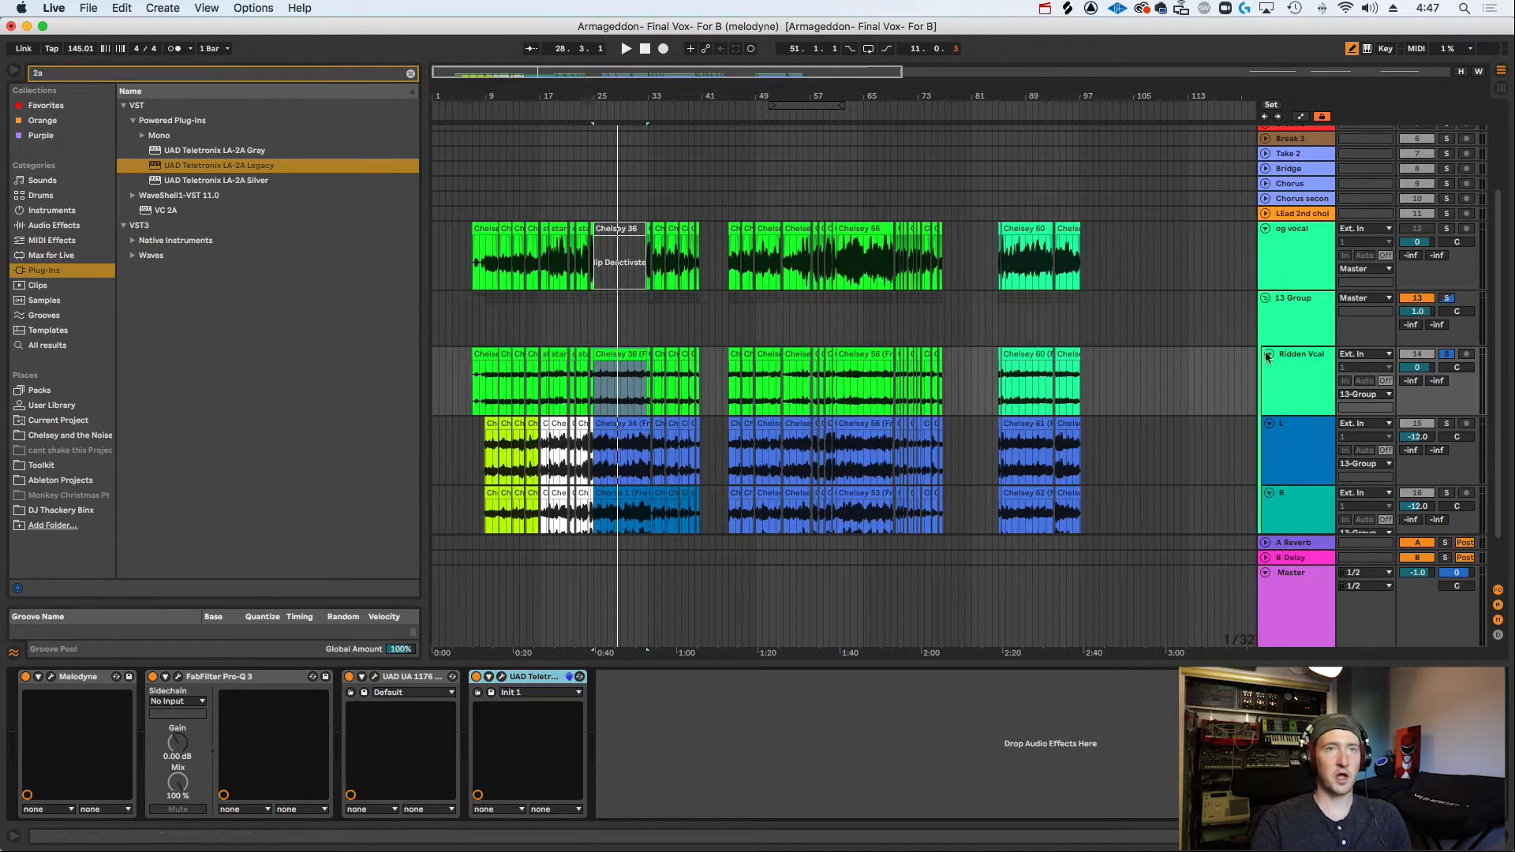
pyautogui.click(185, 676)
pyautogui.press('super+g')
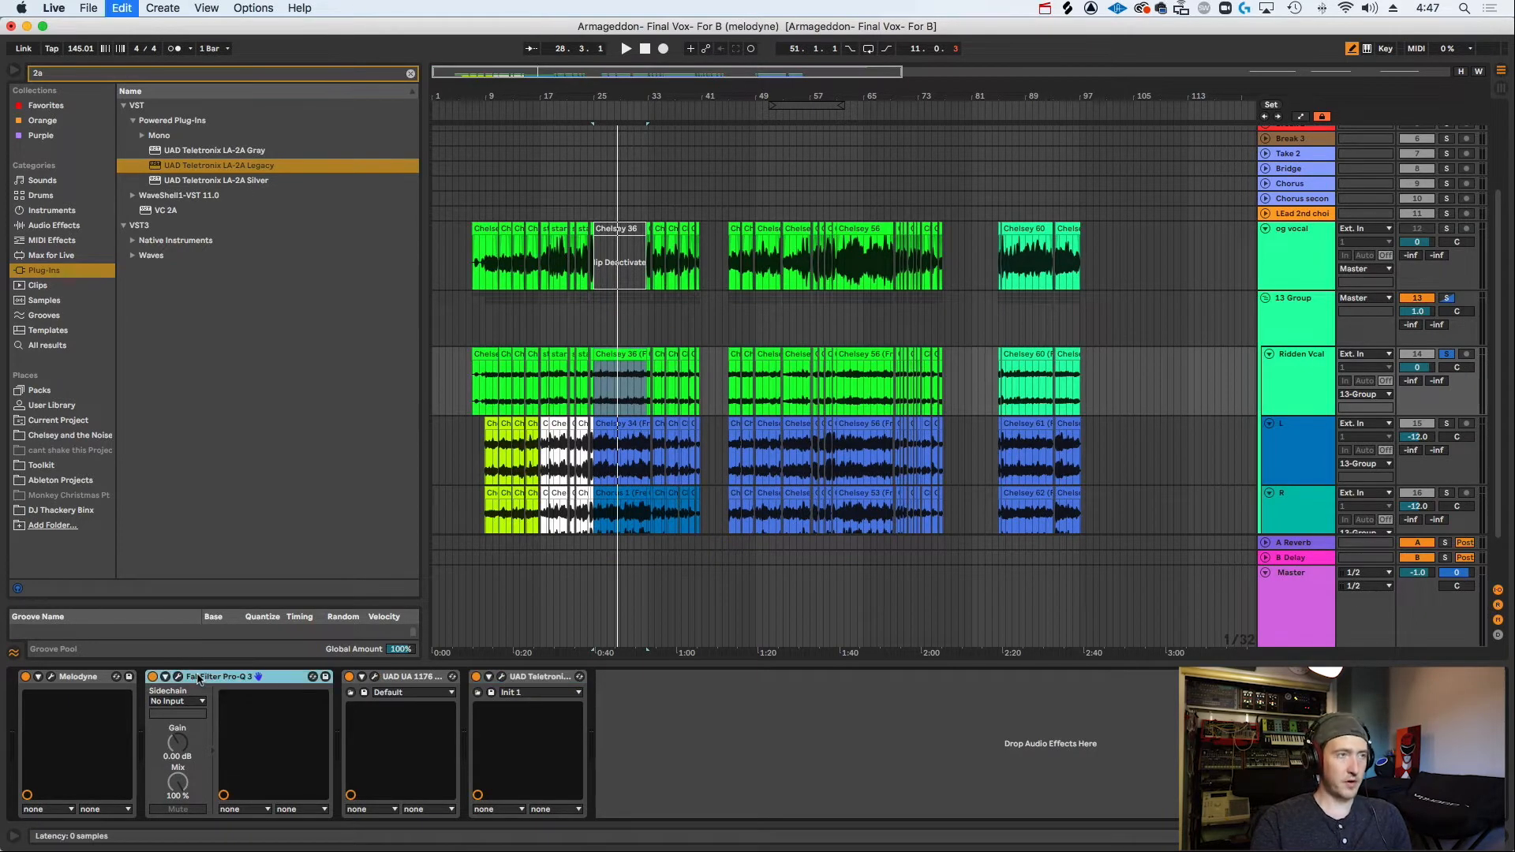
pyautogui.moveTo(426, 678); pyautogui.dragTo(353, 692)
pyautogui.moveTo(544, 677); pyautogui.dragTo(462, 699)
# Compare the vocal clip with the whole audio effect rack bypassed and active.
pyautogui.click(153, 677)
pyautogui.press('space')
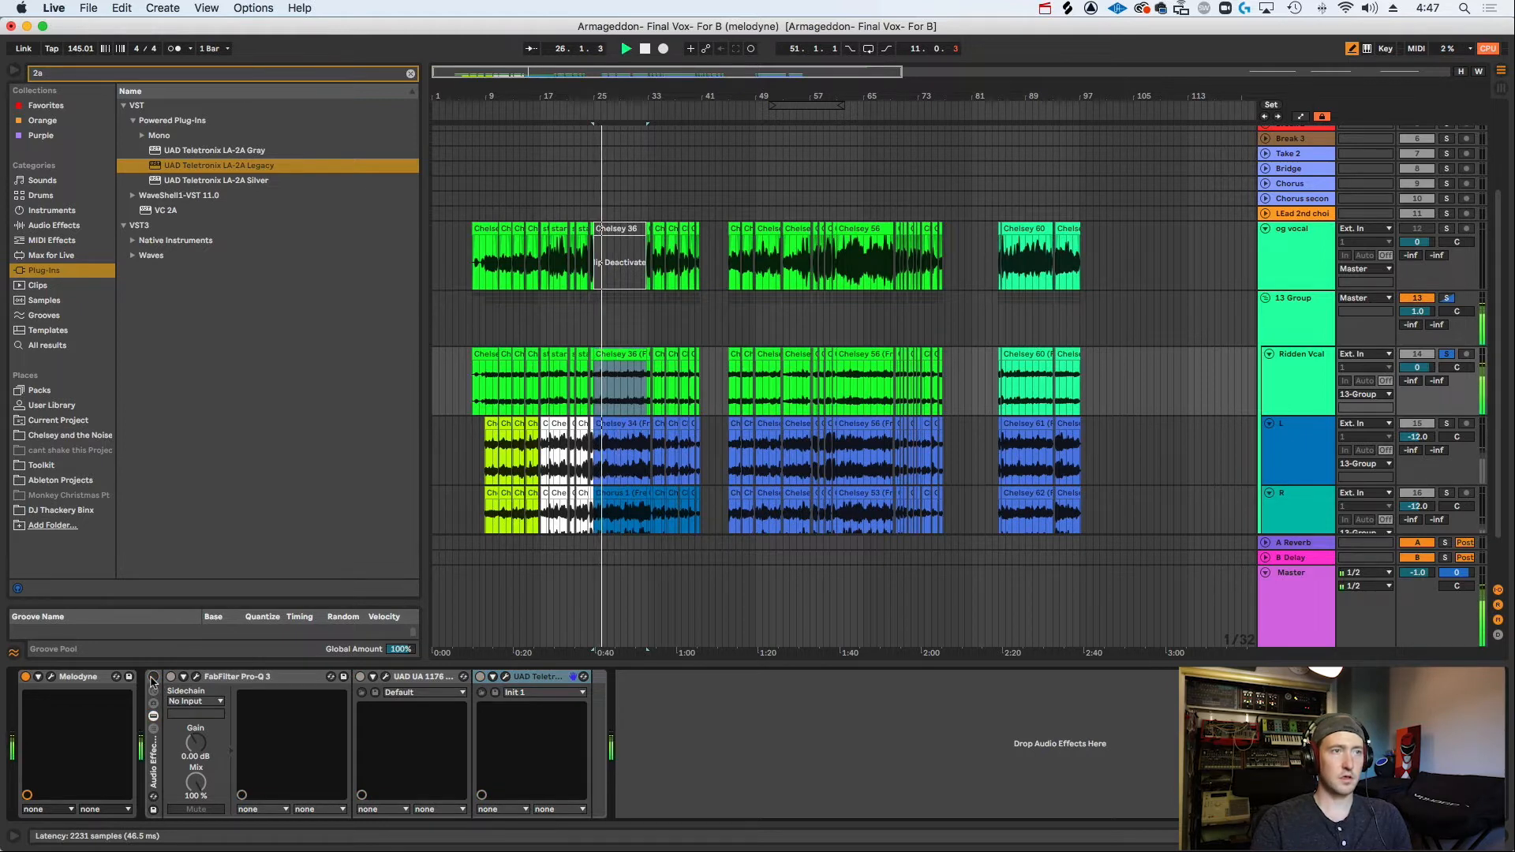
pyautogui.click(153, 677)
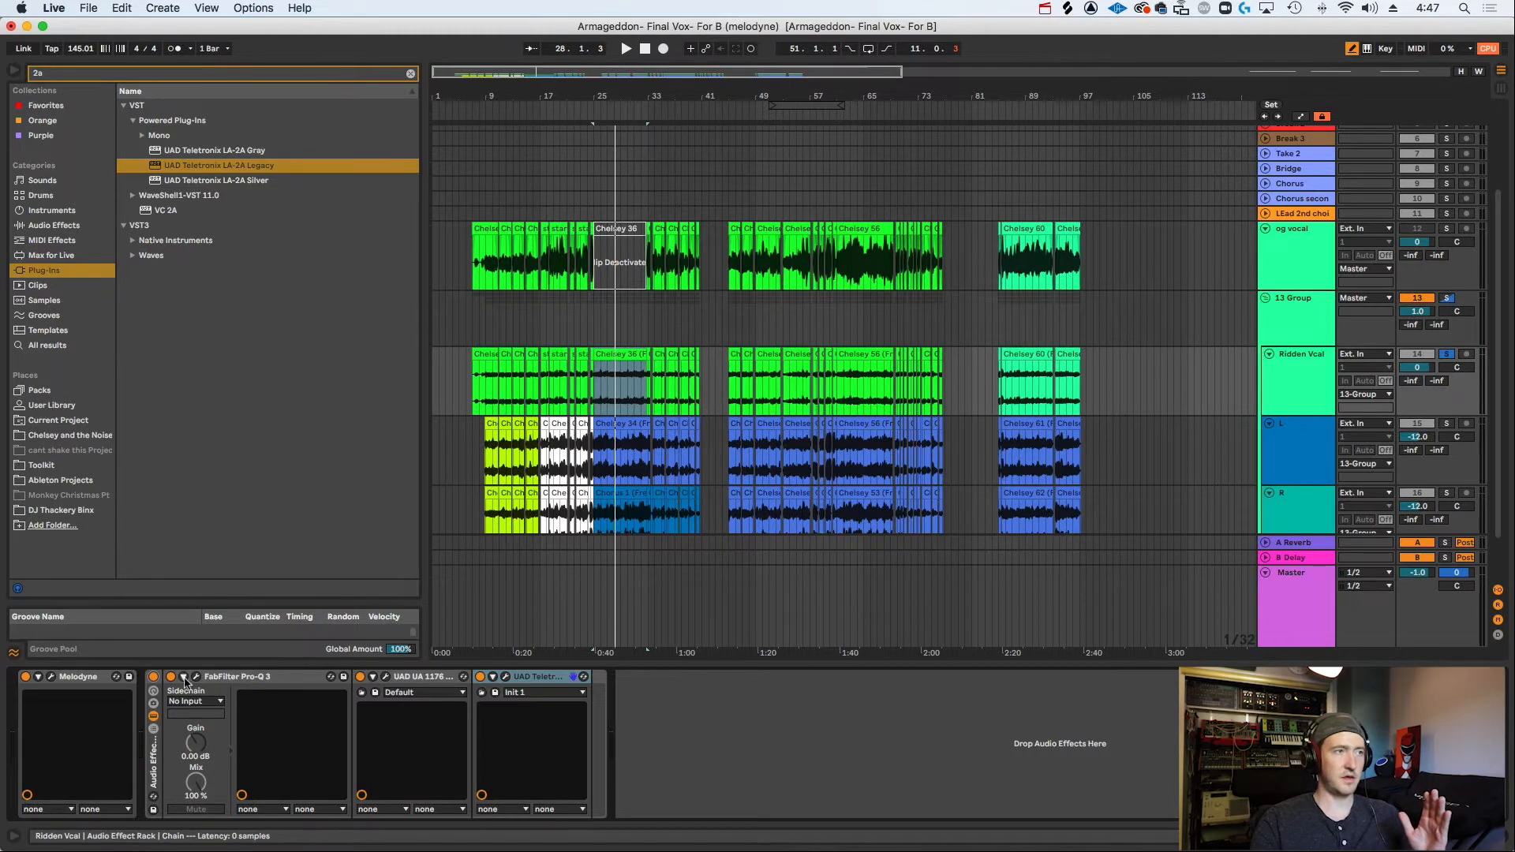
pyautogui.click(153, 676)
pyautogui.press('space')
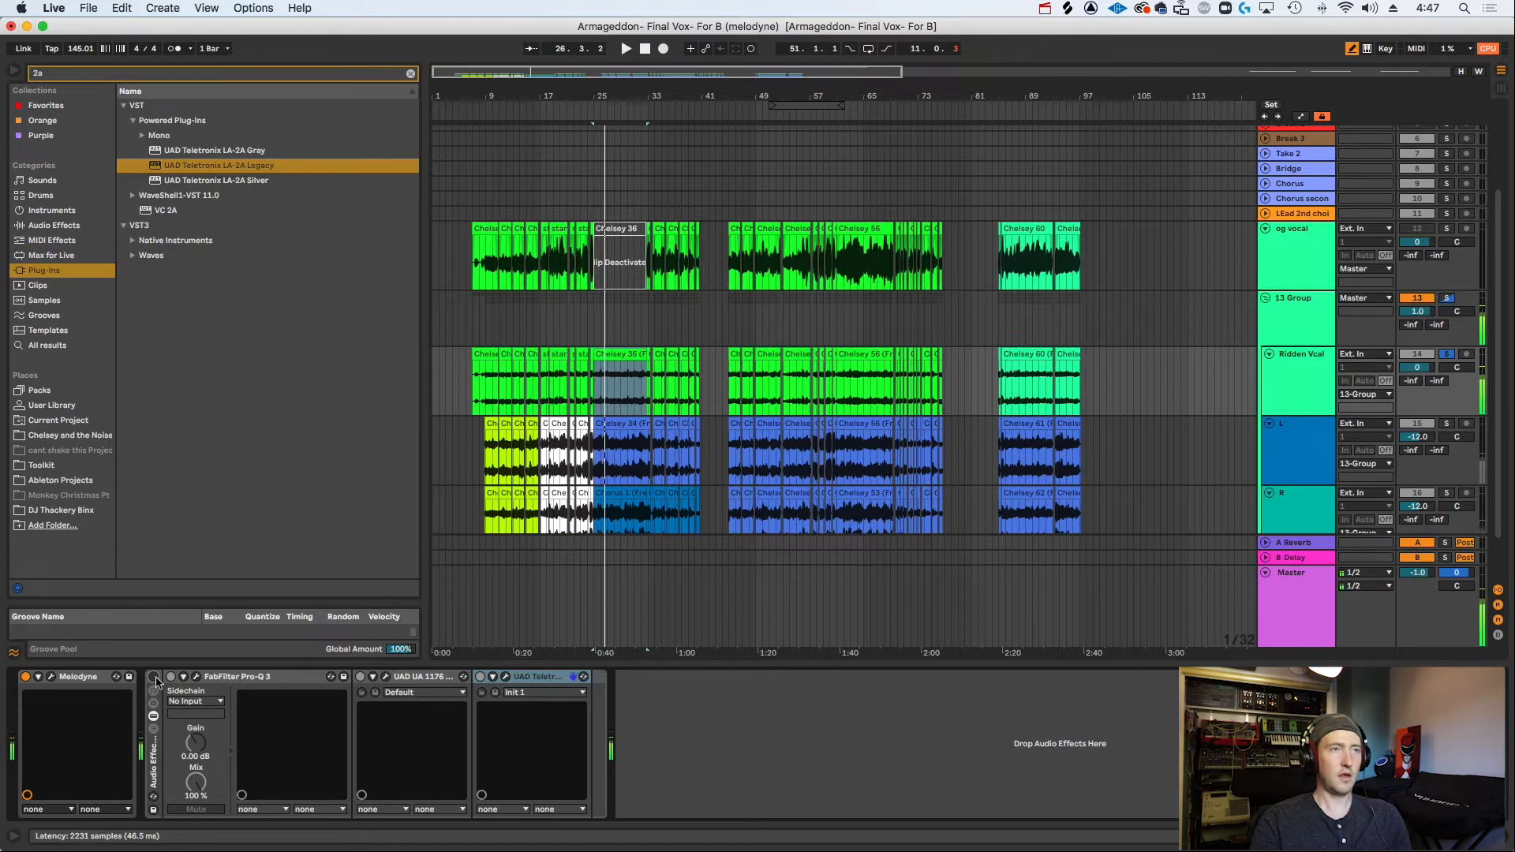
# Set playback on the Ridden Vcal clip to start around bar 26 and compare the rack bypassed and active.
pyautogui.moveTo(616, 99); pyautogui.dragTo(612, 263)
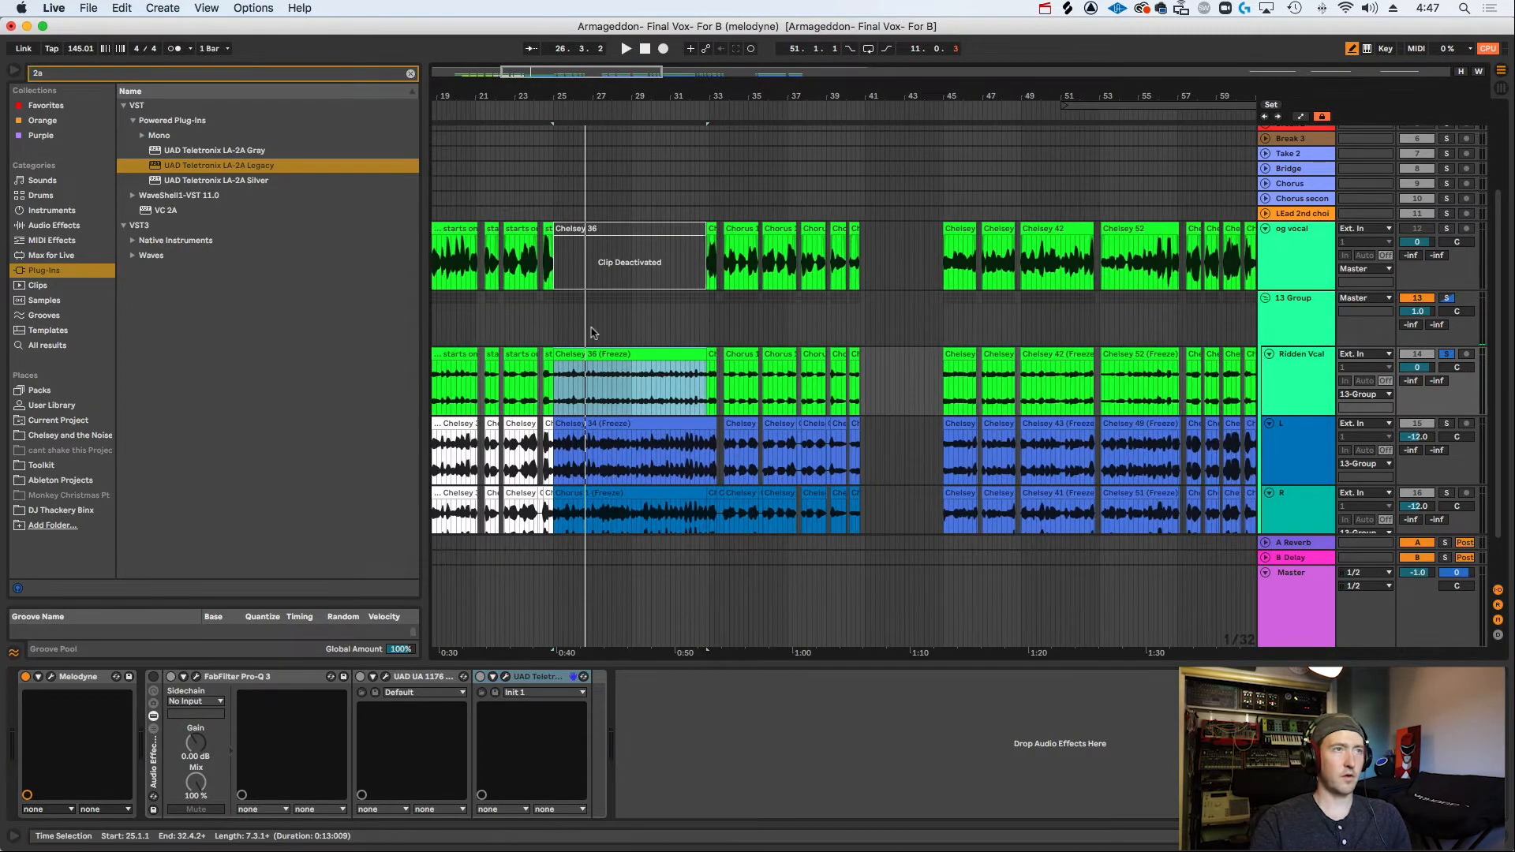
pyautogui.click(570, 383)
pyautogui.press('space')
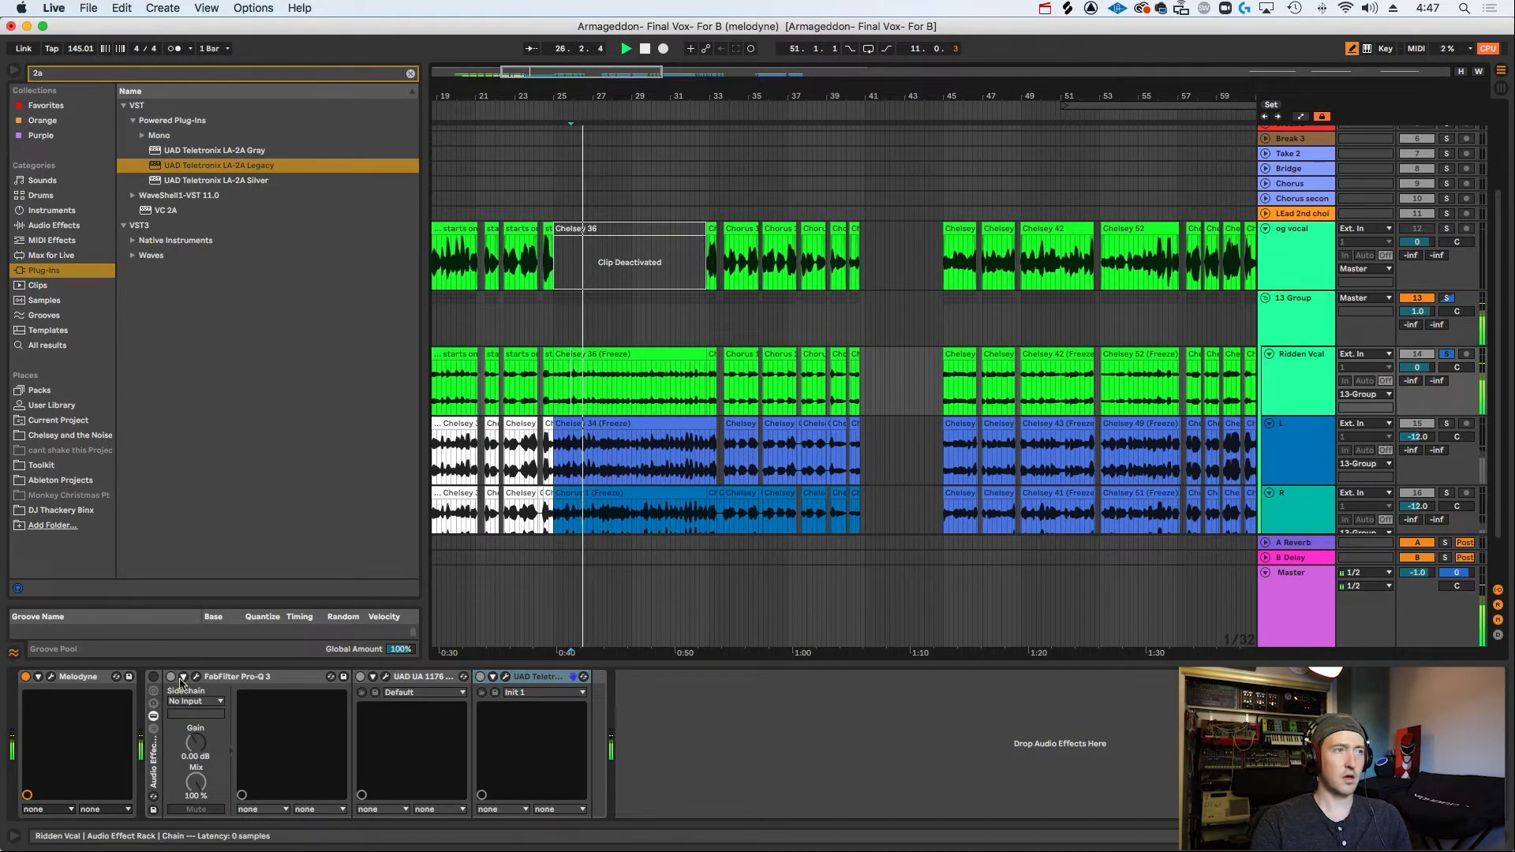
pyautogui.click(153, 676)
pyautogui.press('space')
pyautogui.press('space')
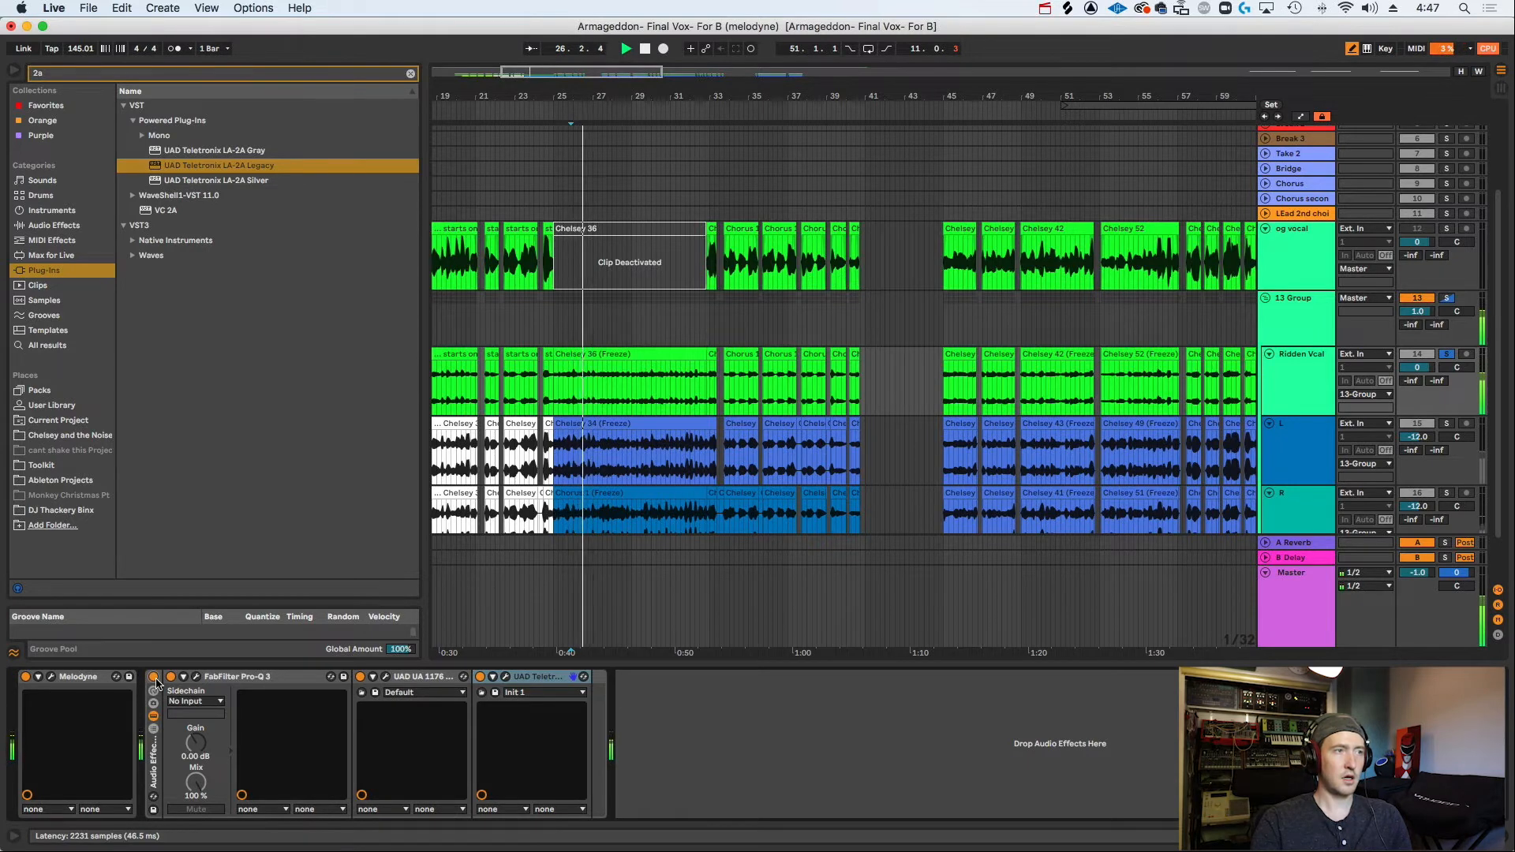
# Check the LA-2A's meter while auditioning the clip through the active rack, and close its window.
pyautogui.click(506, 677)
pyautogui.press('space')
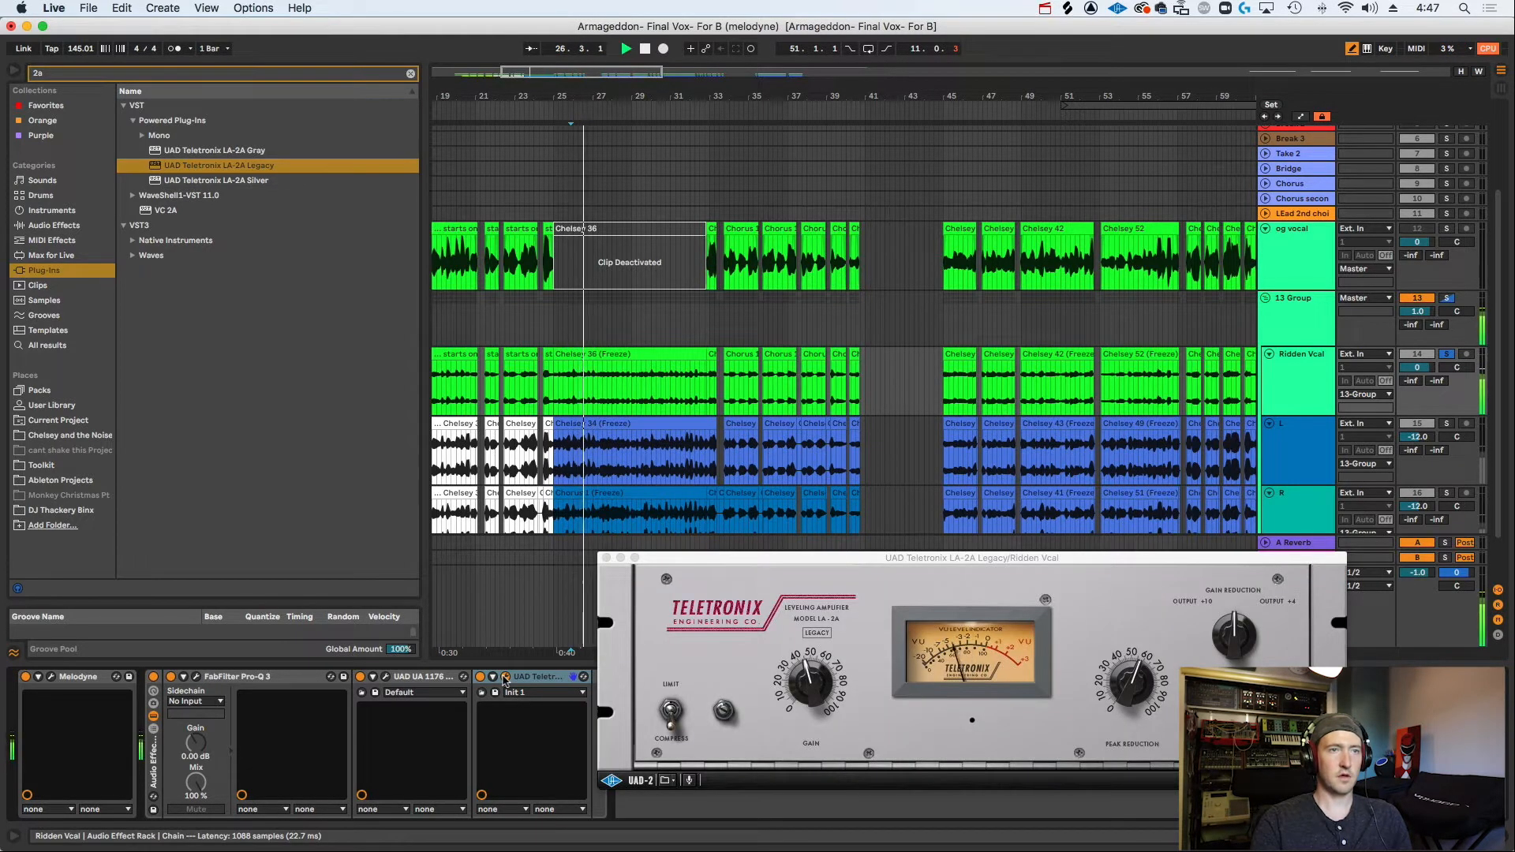
pyautogui.click(506, 679)
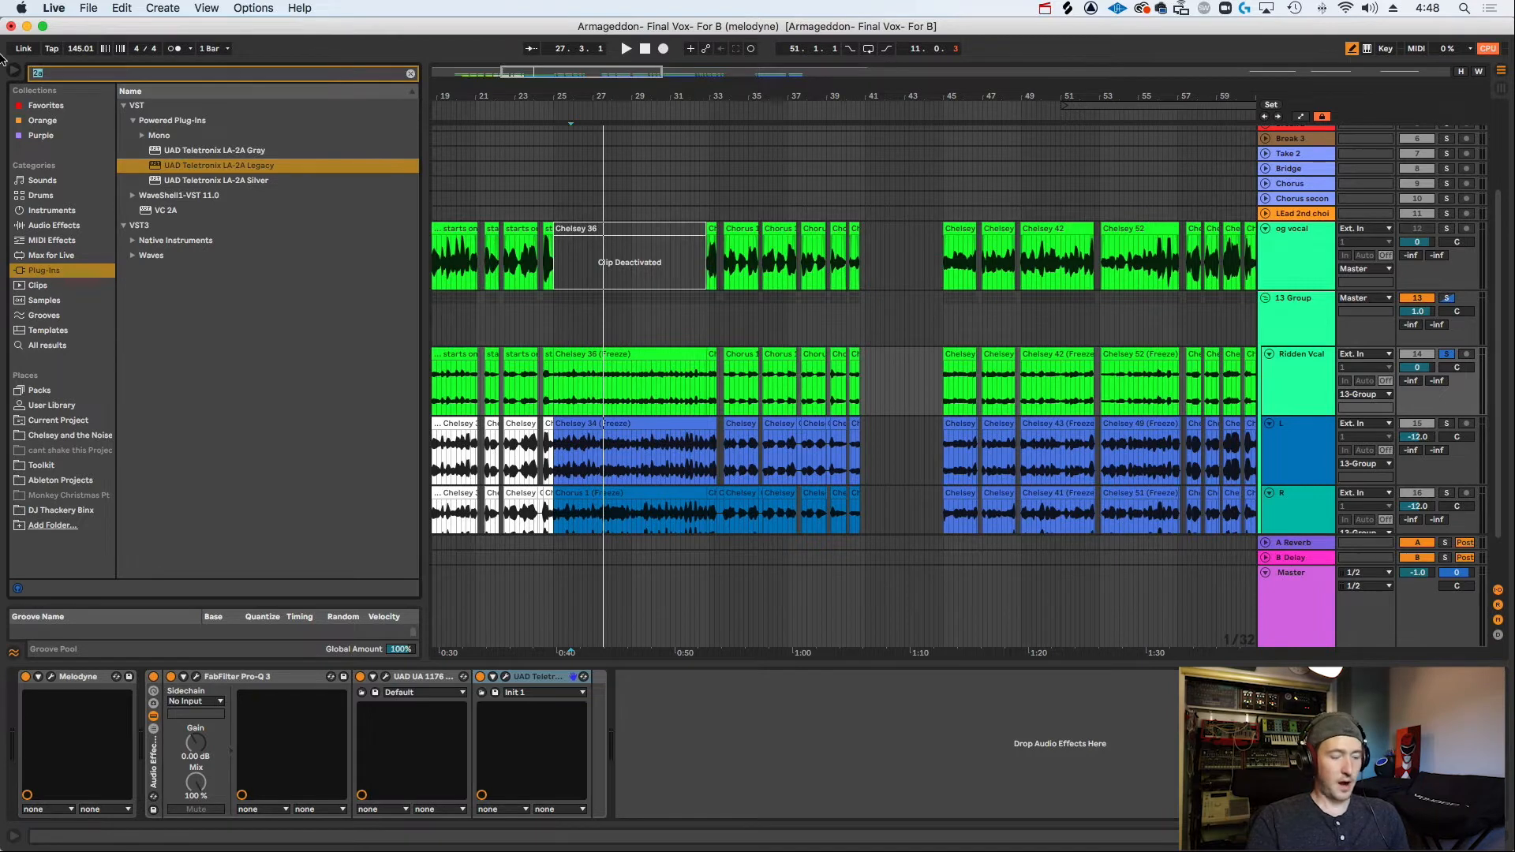
# Search the plug-ins for "de-ess", audition the vocal clip for sibilance, and look through the iZotope, Inc. results.
pyautogui.write('de-ess')
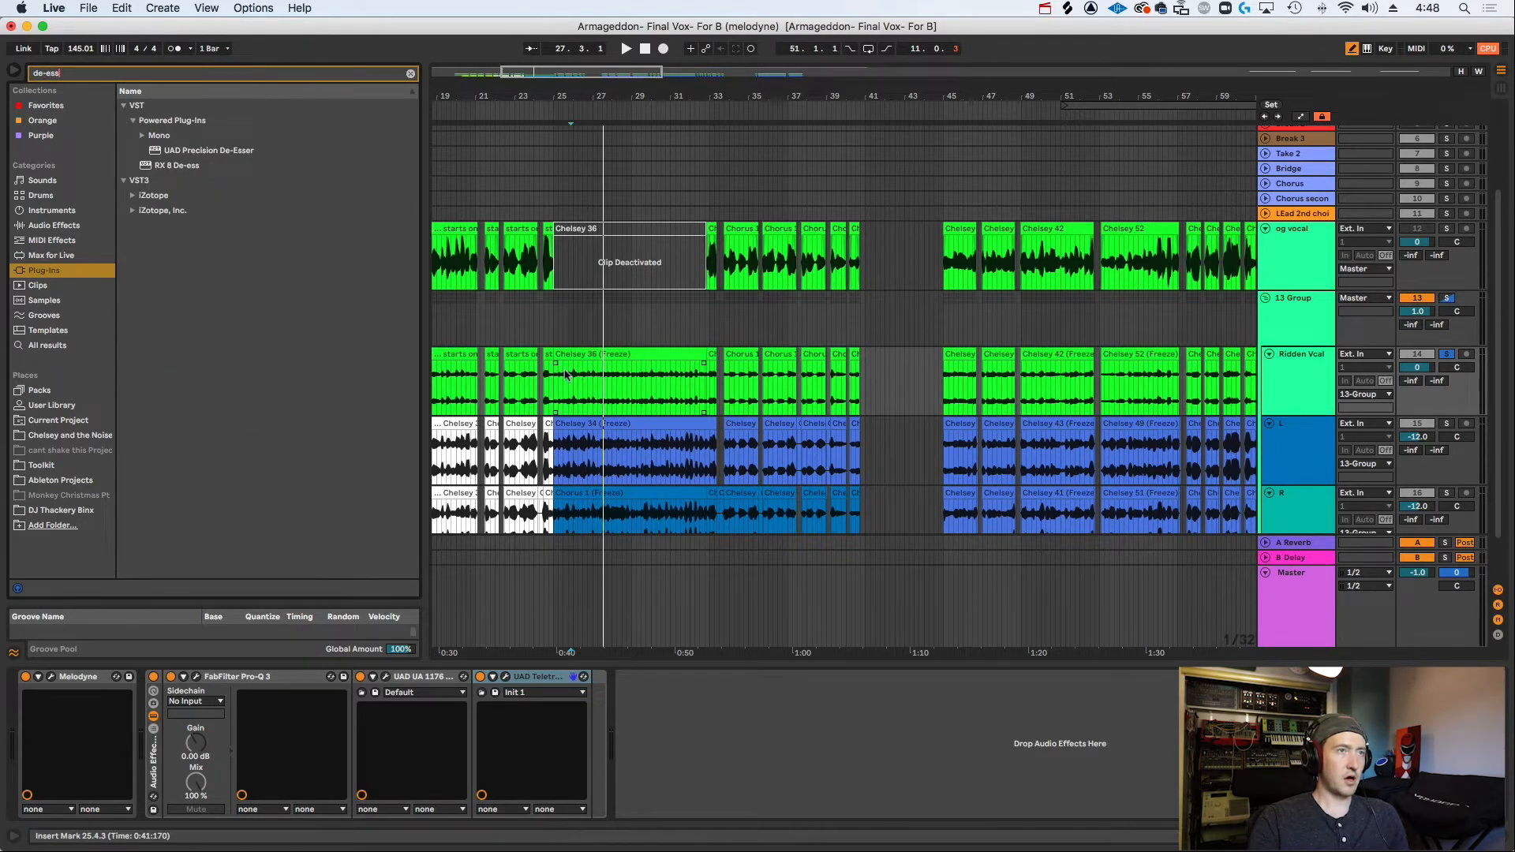
pyautogui.click(566, 375)
pyautogui.press('space')
pyautogui.press('space')
pyautogui.press('space')
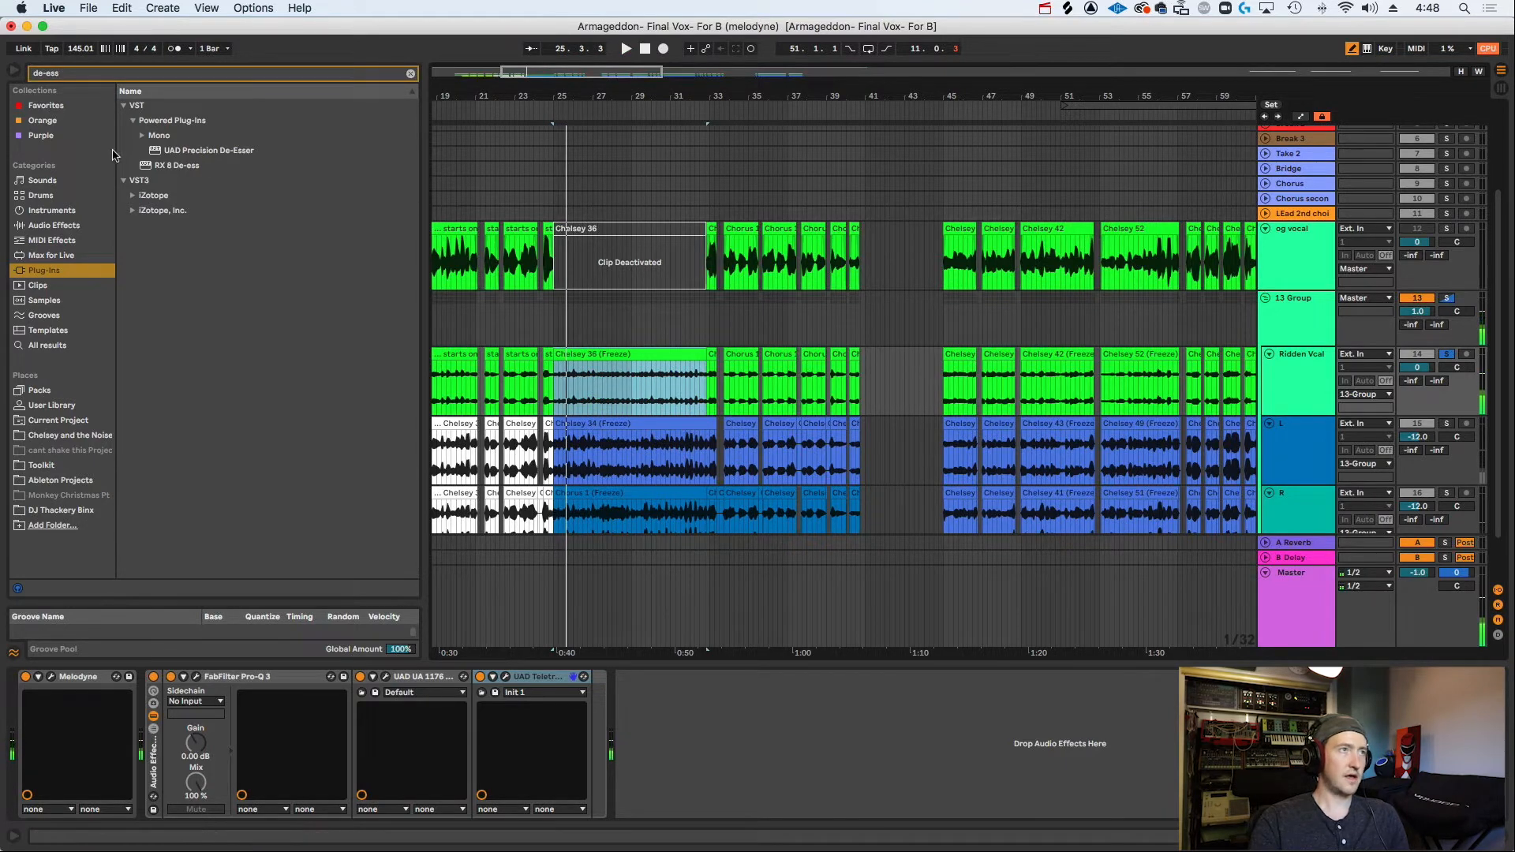
pyautogui.click(130, 211)
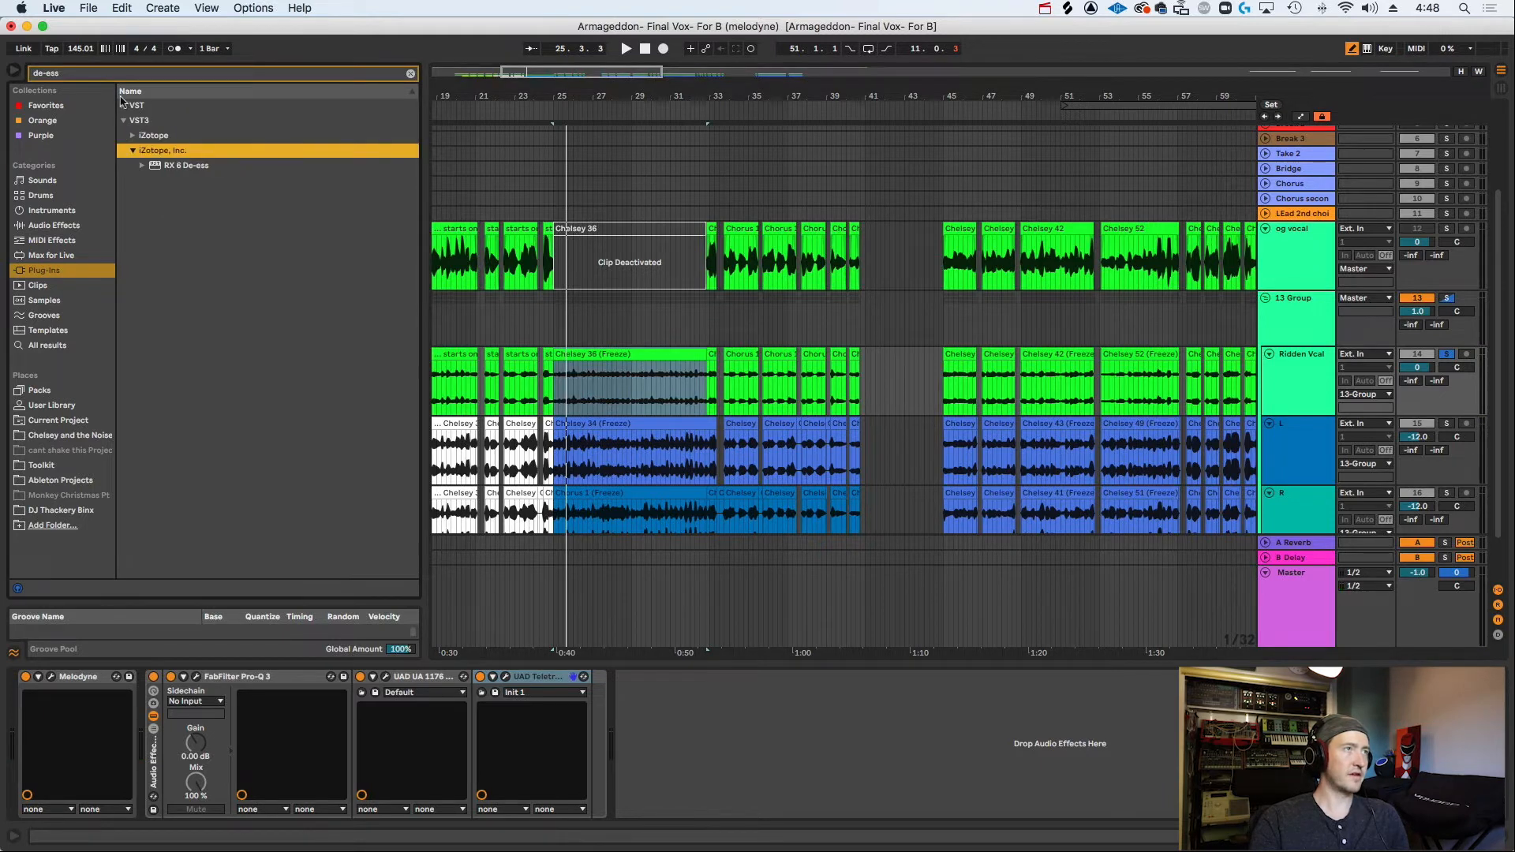
# Search the plug-ins for "ds", add FabFilter Pro-DS after the LA-2A in the rack, and move its window clear of the clip.
pyautogui.moveTo(80, 76); pyautogui.dragTo(1, 74)
pyautogui.write('ds')
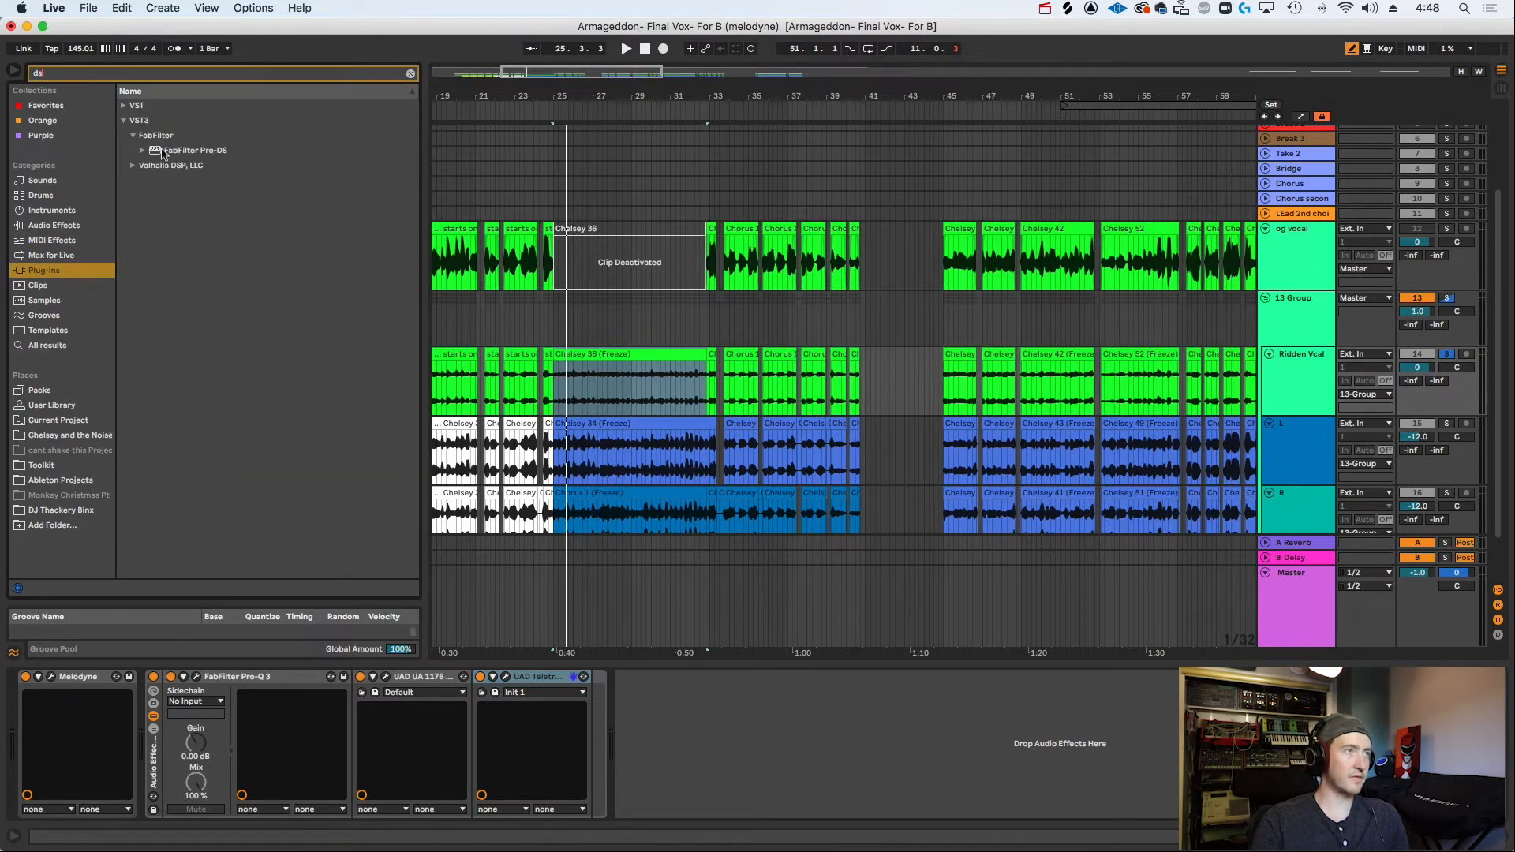
pyautogui.moveTo(162, 152); pyautogui.dragTo(671, 742)
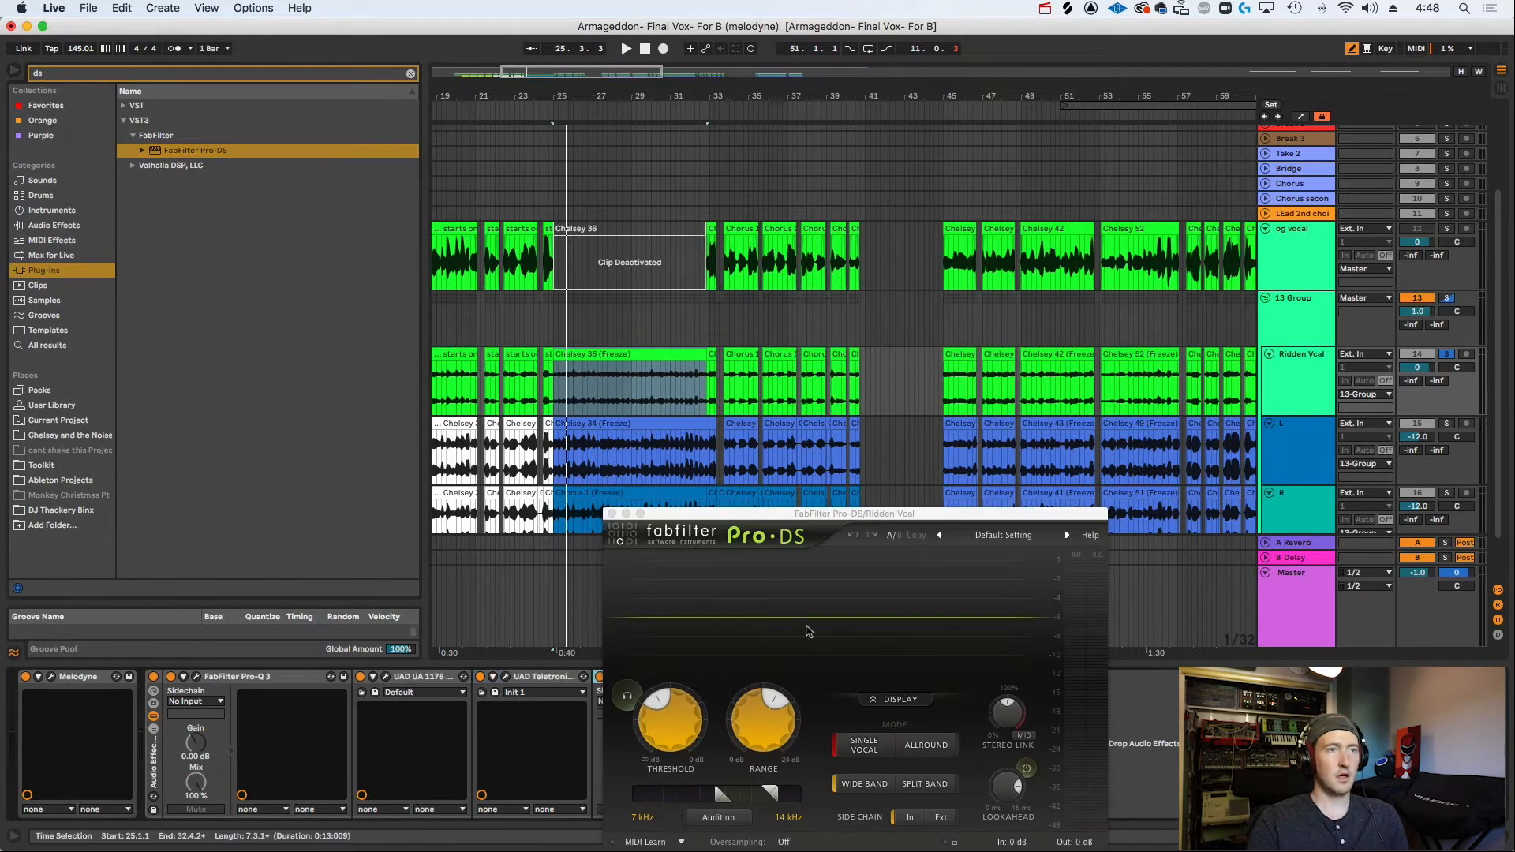
pyautogui.moveTo(737, 522); pyautogui.dragTo(886, 356)
# Audition the clip from bar 25 with Pro-DS at its default setting, comparing it bypassed and active.
pyautogui.press('space')
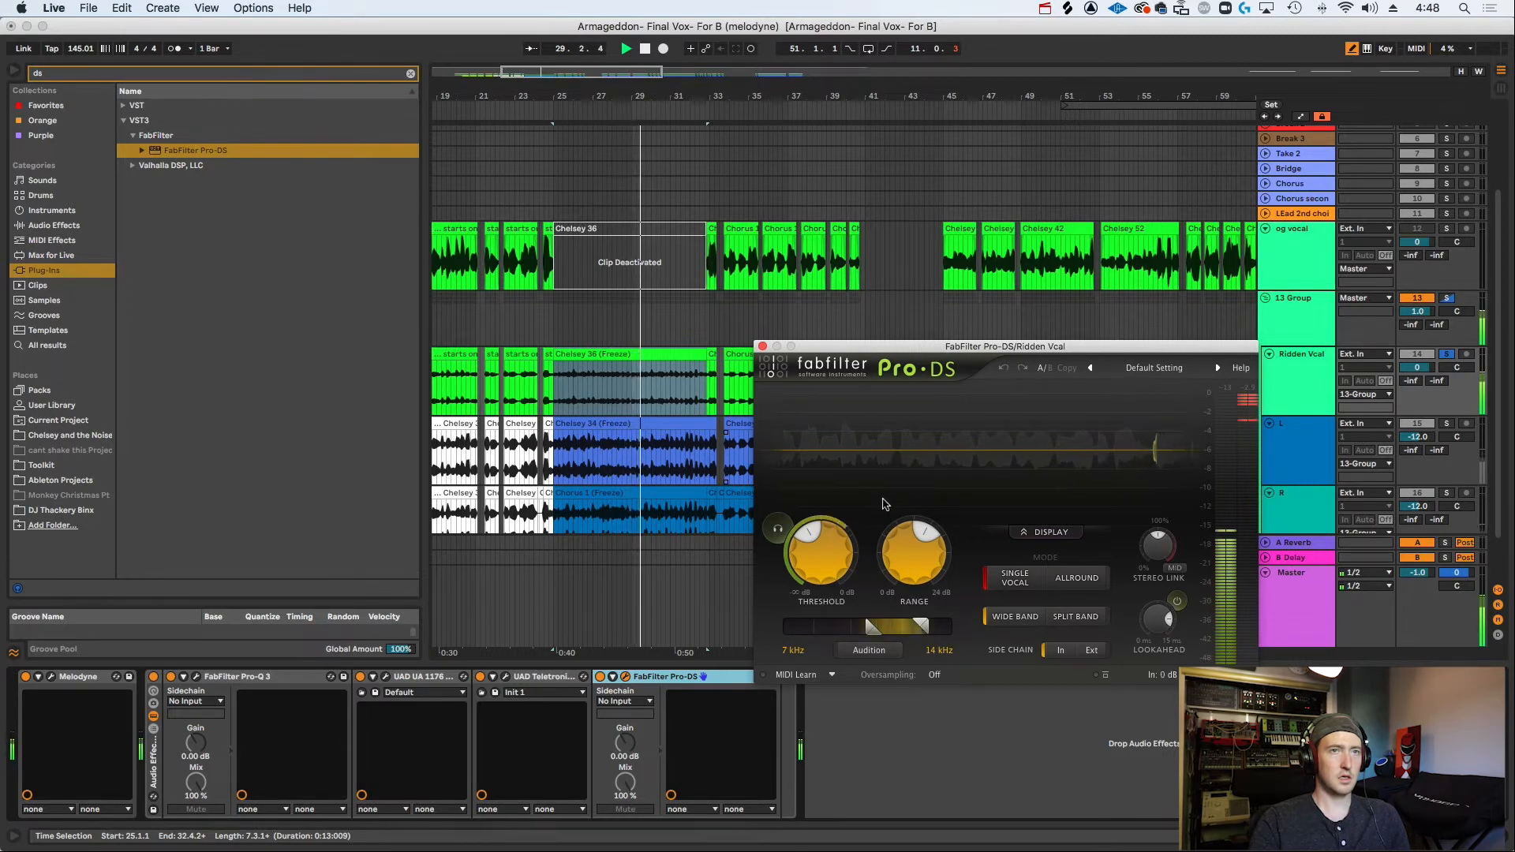
pyautogui.press('space')
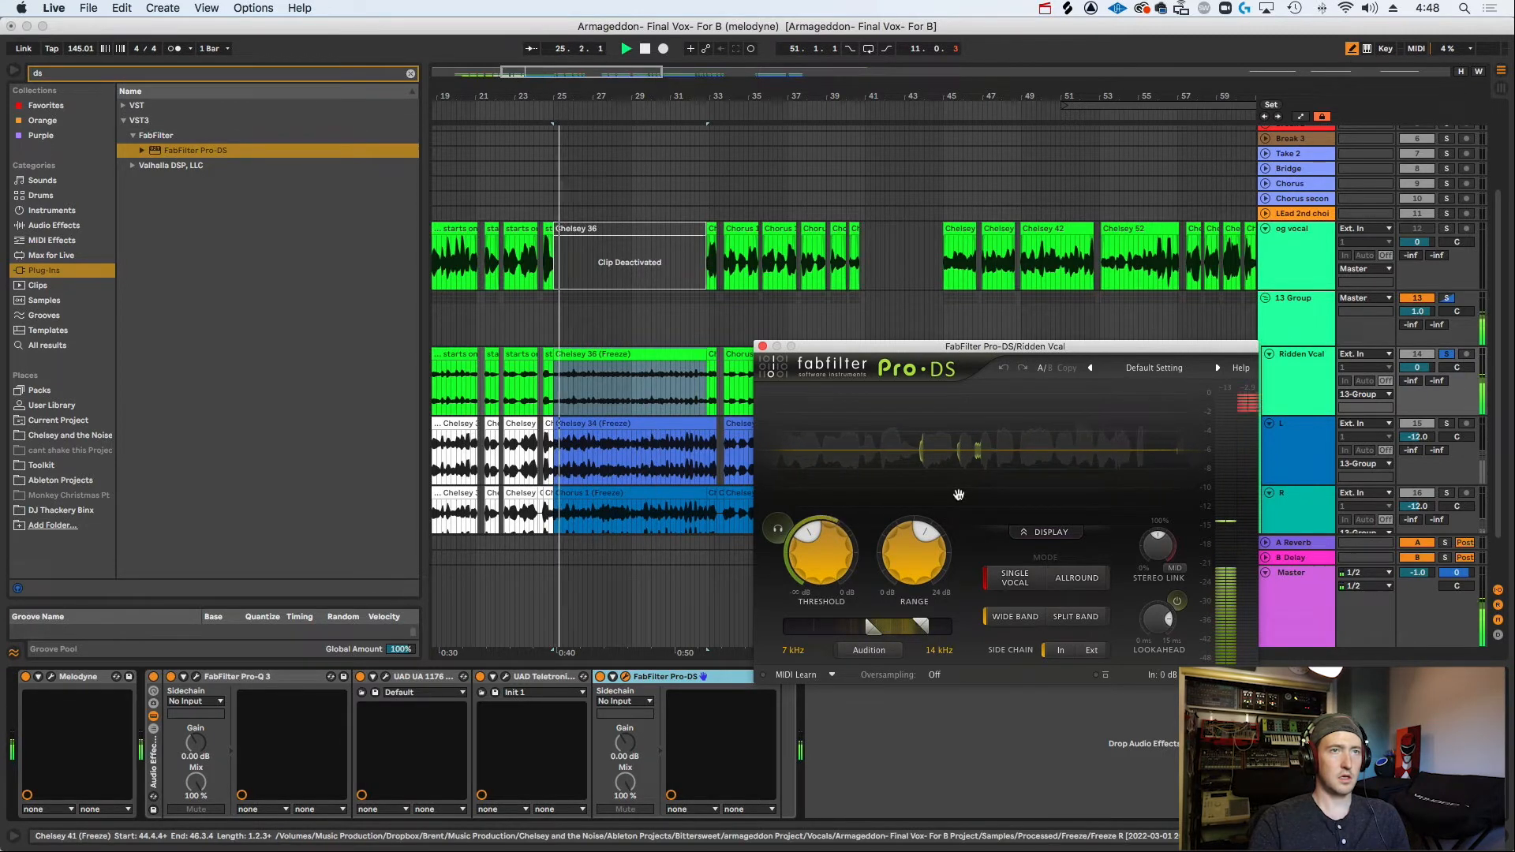
pyautogui.click(600, 677)
pyautogui.press('space')
pyautogui.press('space')
pyautogui.click(600, 677)
pyautogui.press('space')
pyautogui.press('space')
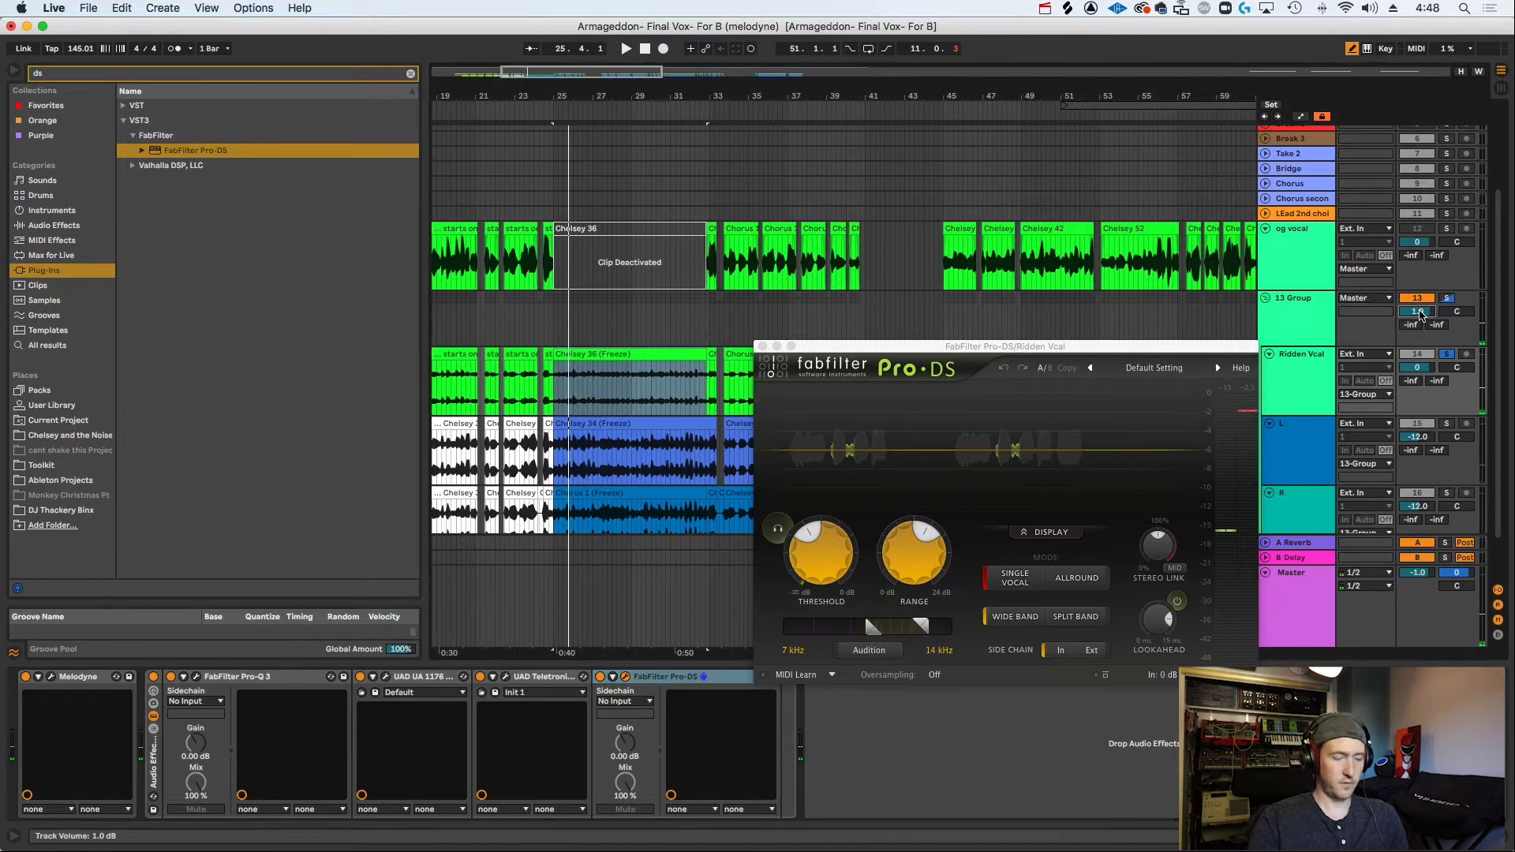
# Set the 13 Group track's volume to 4.0 dB and compare the clip with Pro-DS bypassed and active.
pyautogui.press('space')
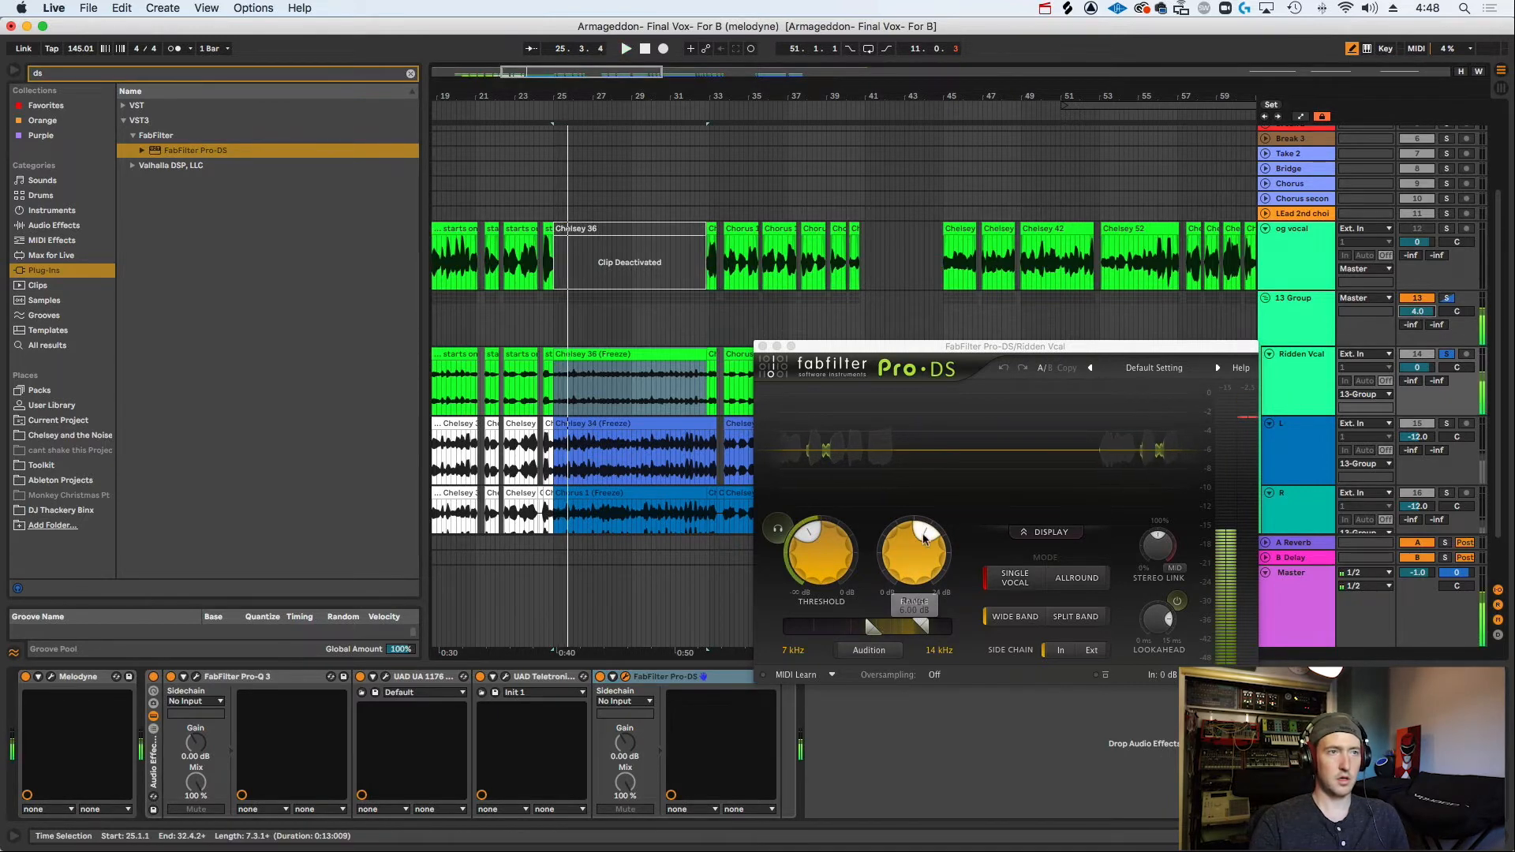
pyautogui.press('space')
pyautogui.click(601, 679)
pyautogui.press('space')
pyautogui.press('space')
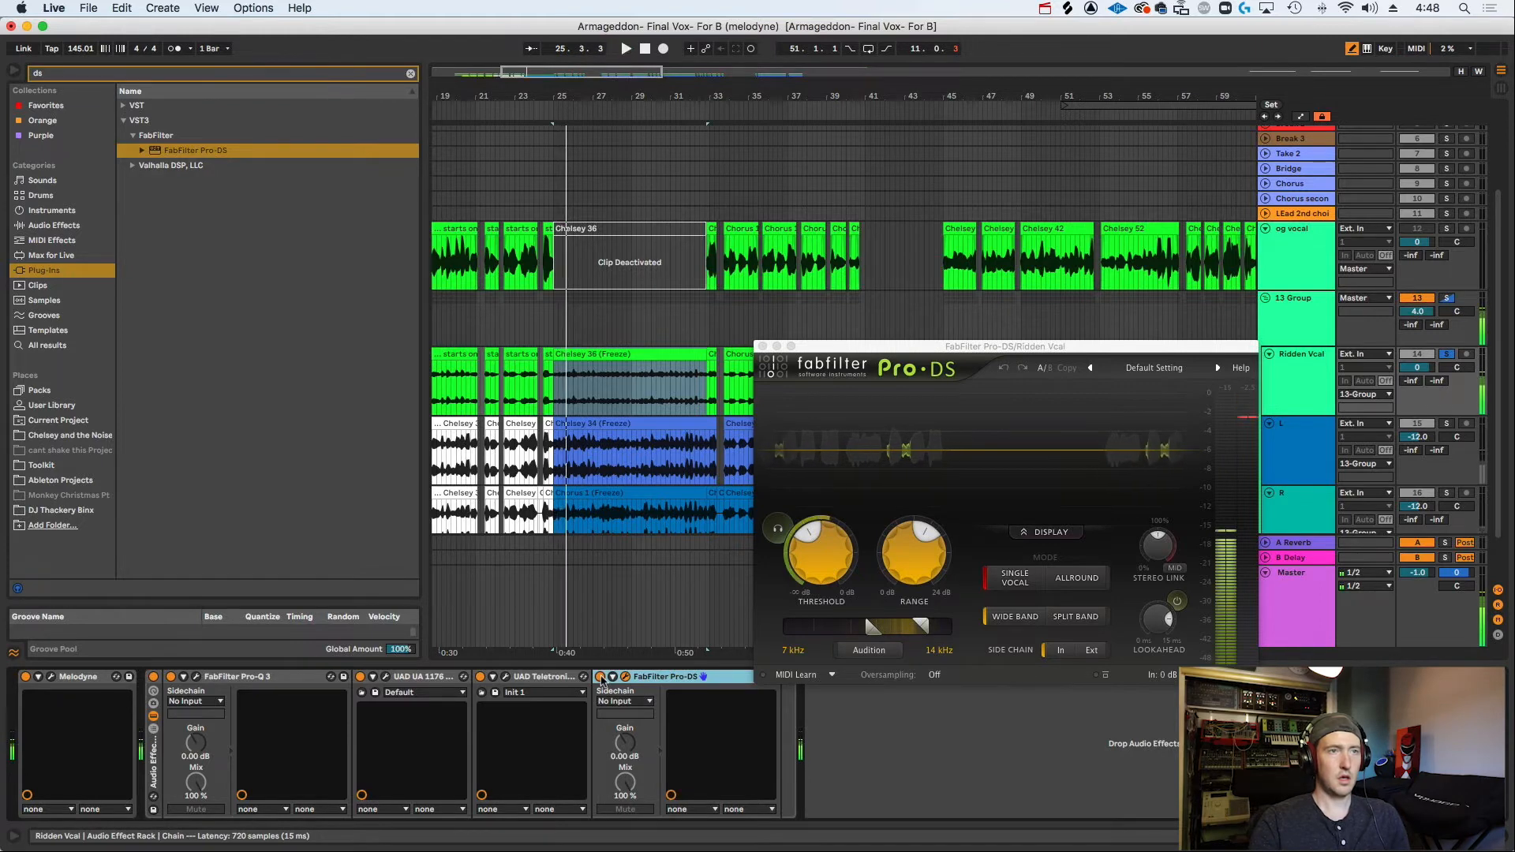
pyautogui.press('space')
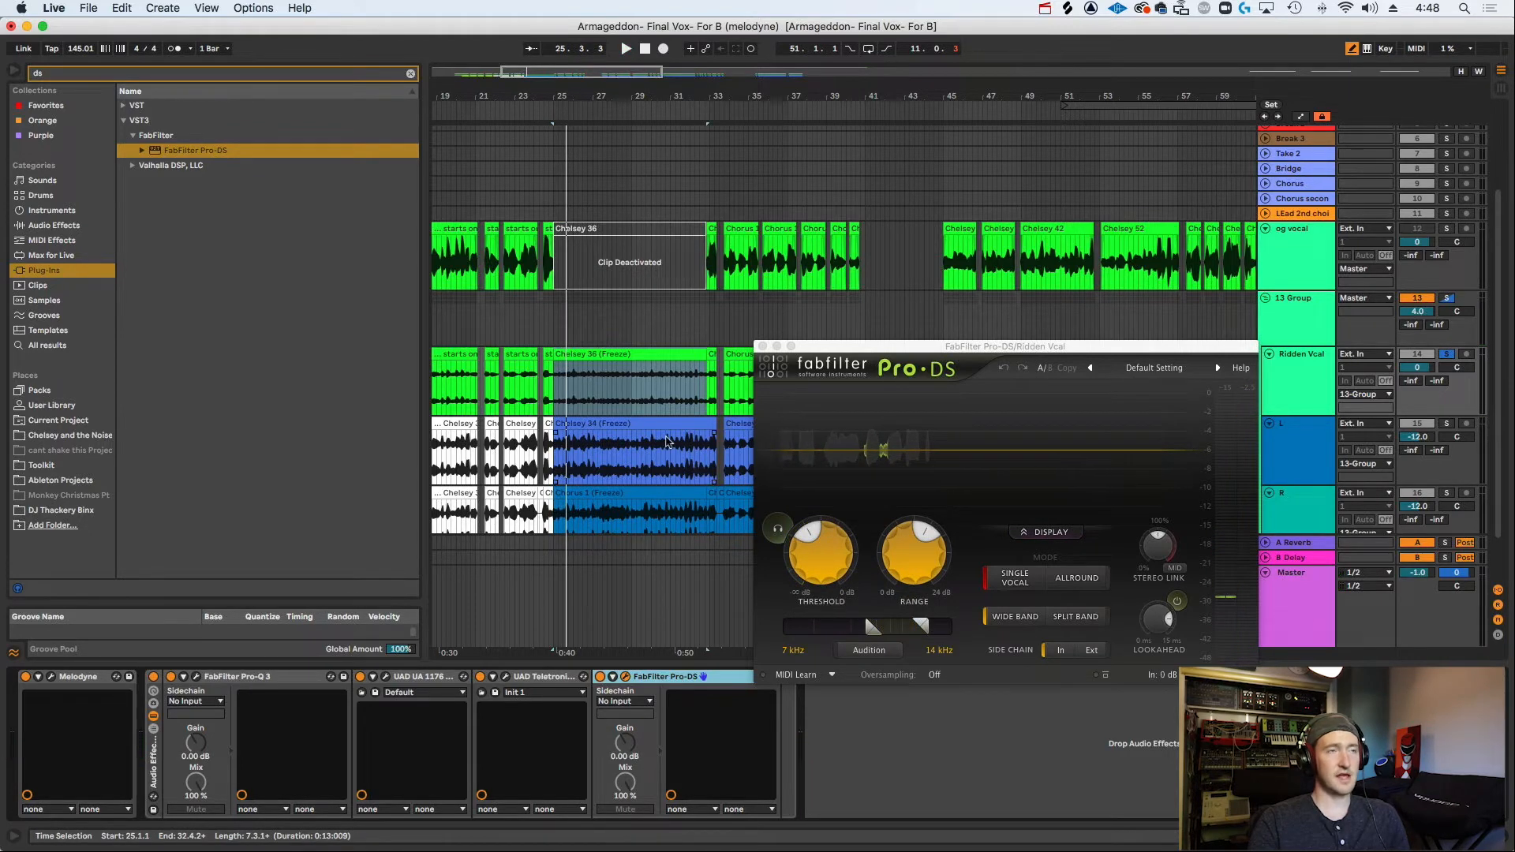
# Audition the Ridden Vcal clip with Pro-DS, restart playback from about bar 28, and close the Pro-DS window.
pyautogui.press('space')
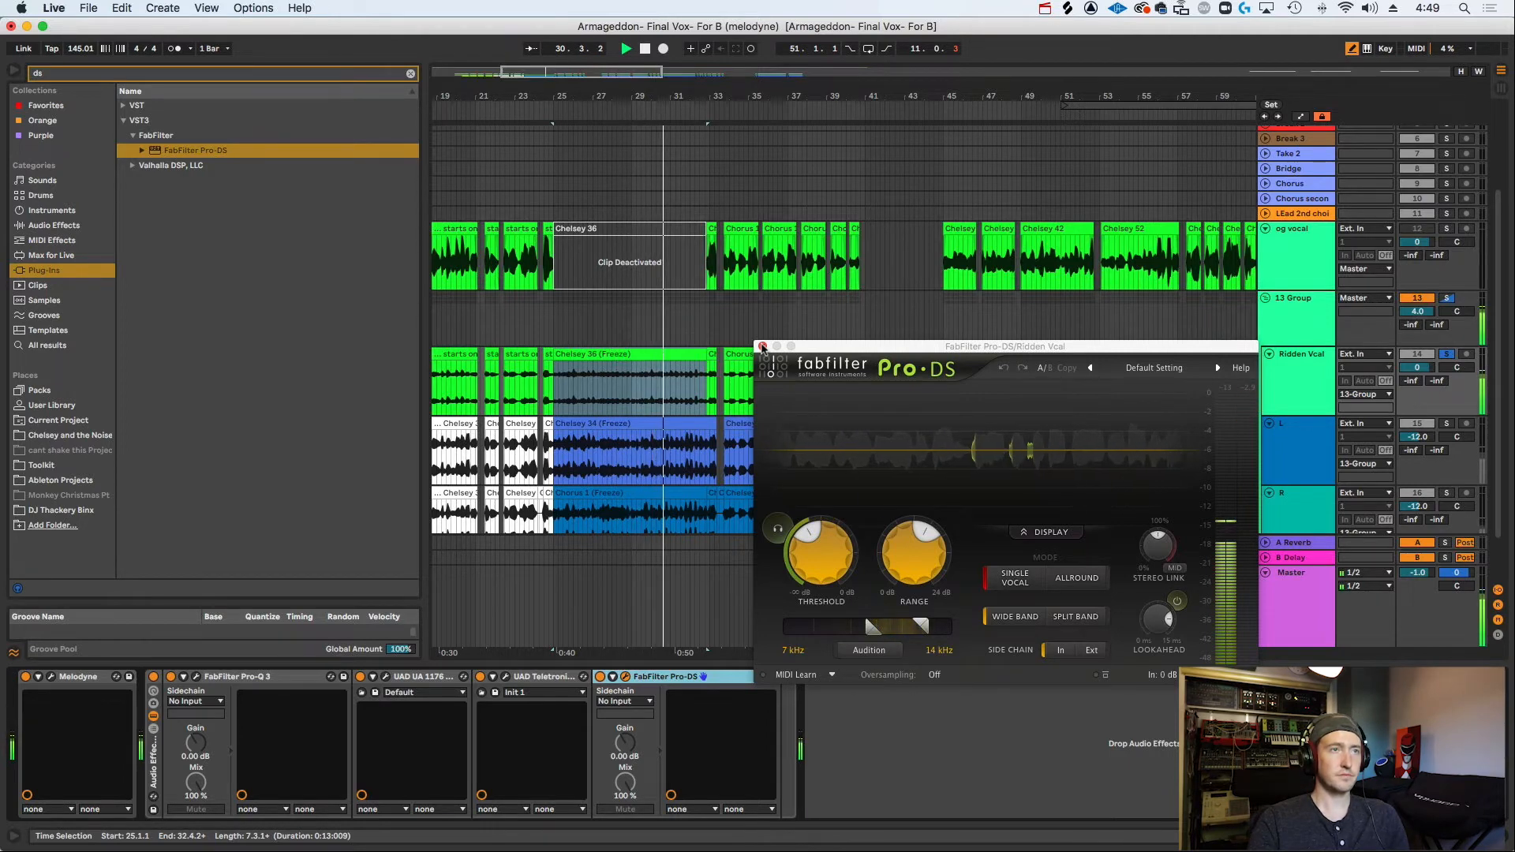
pyautogui.click(632, 404)
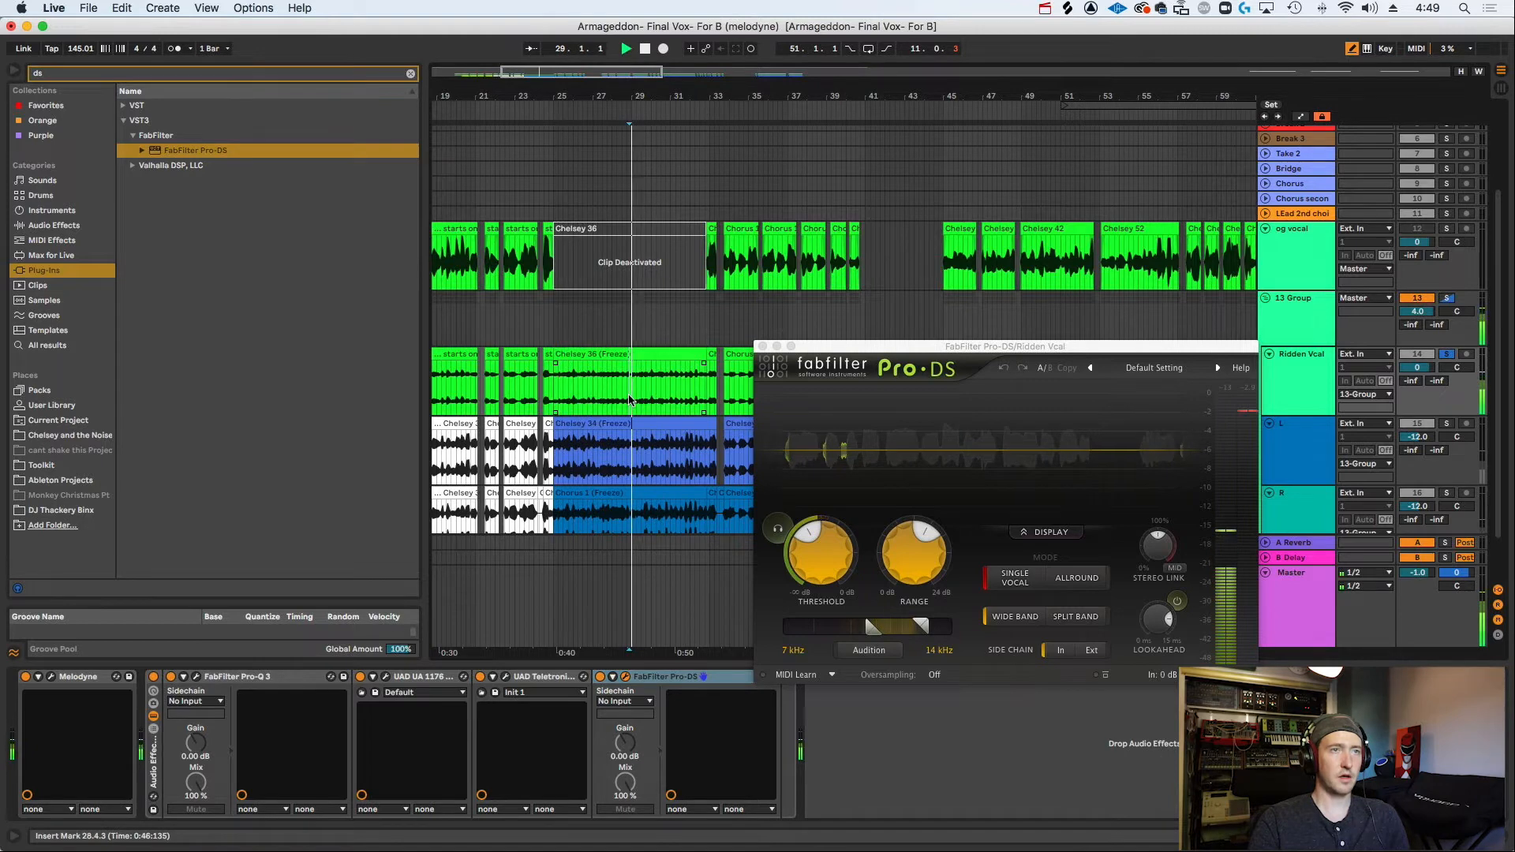
pyautogui.click(761, 346)
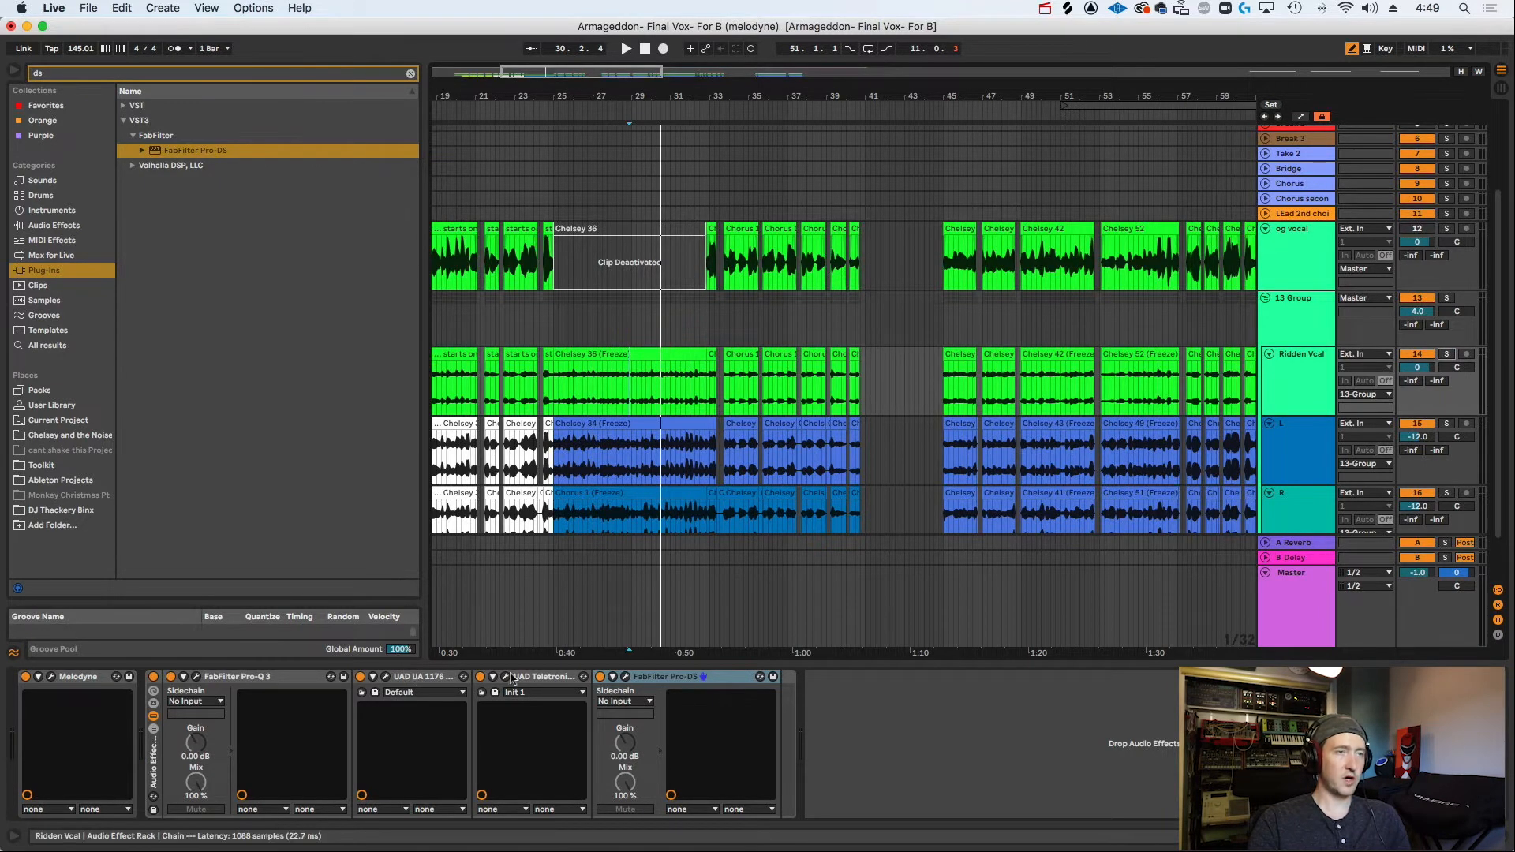
# Search the plug-ins for "saturn" and add FabFilter Saturn after Pro-DS in the rack.
pyautogui.click(664, 682)
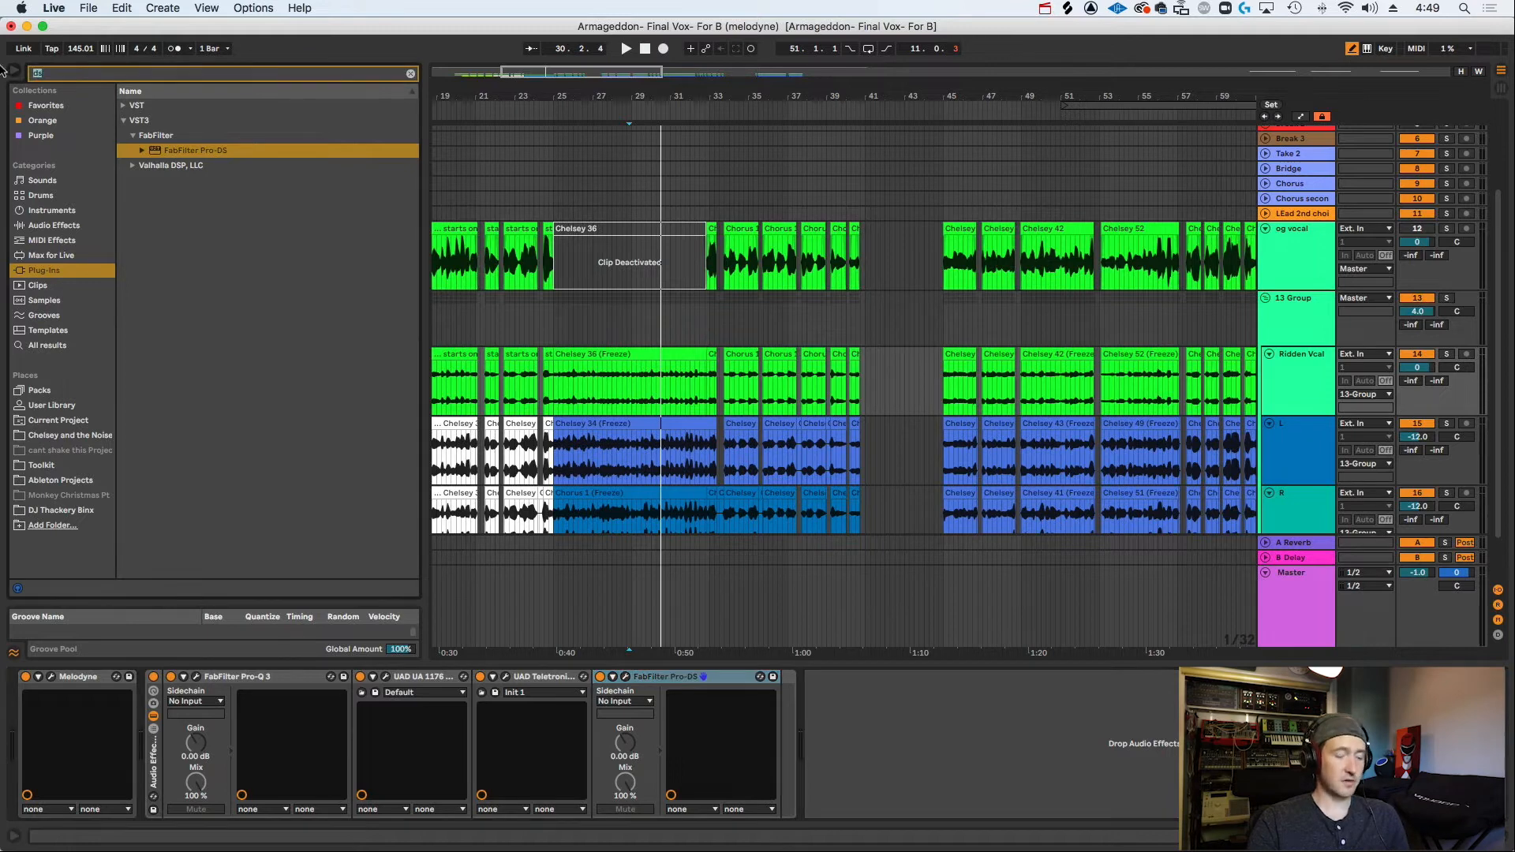
pyautogui.press('BackSpace')
pyautogui.press('BackSpace')
pyautogui.write('saturn')
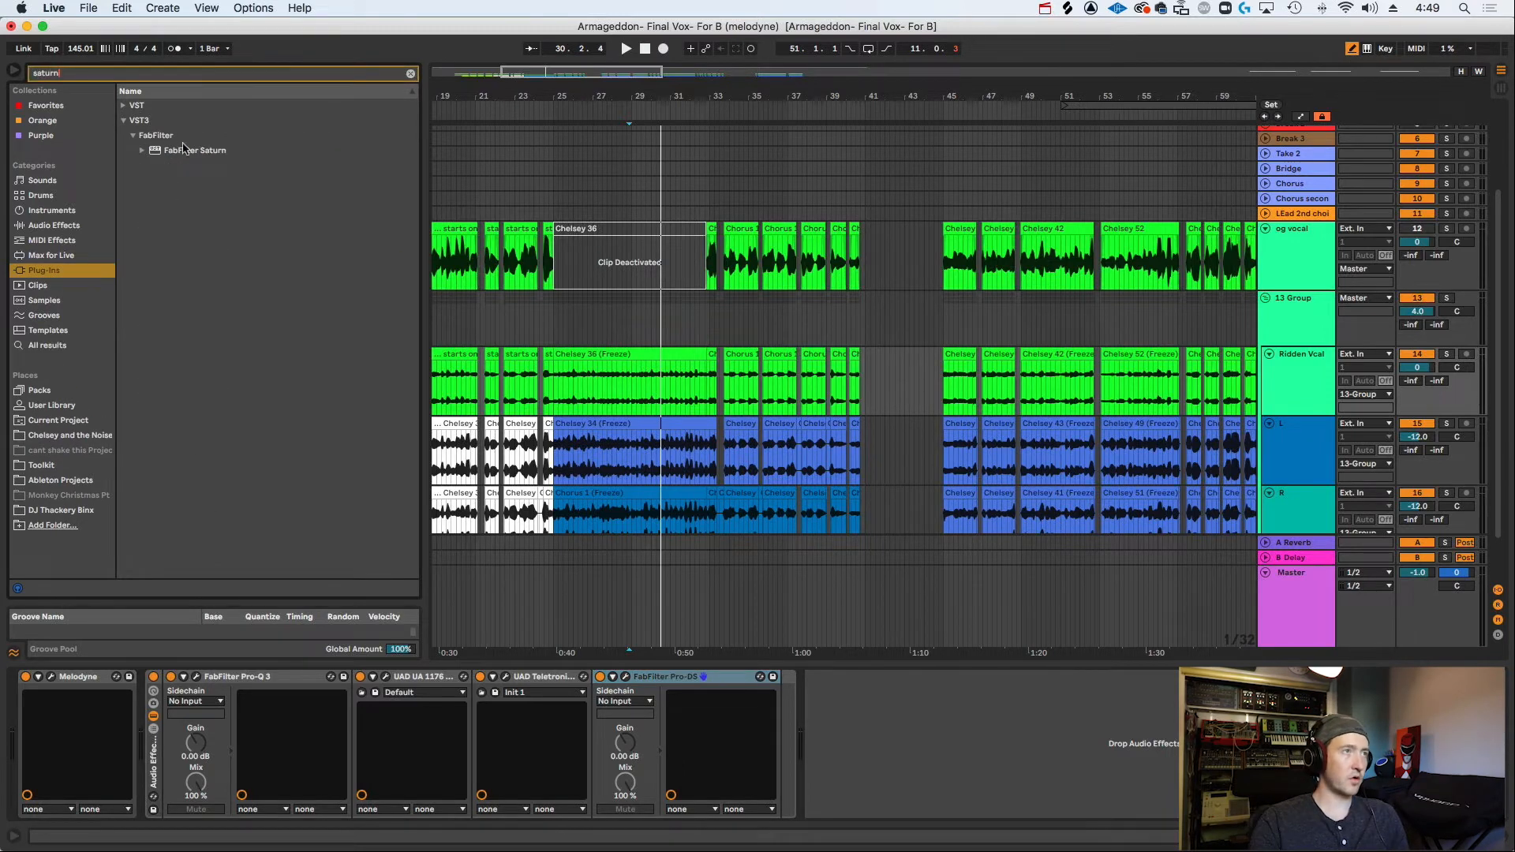
pyautogui.moveTo(181, 150); pyautogui.dragTo(266, 257)
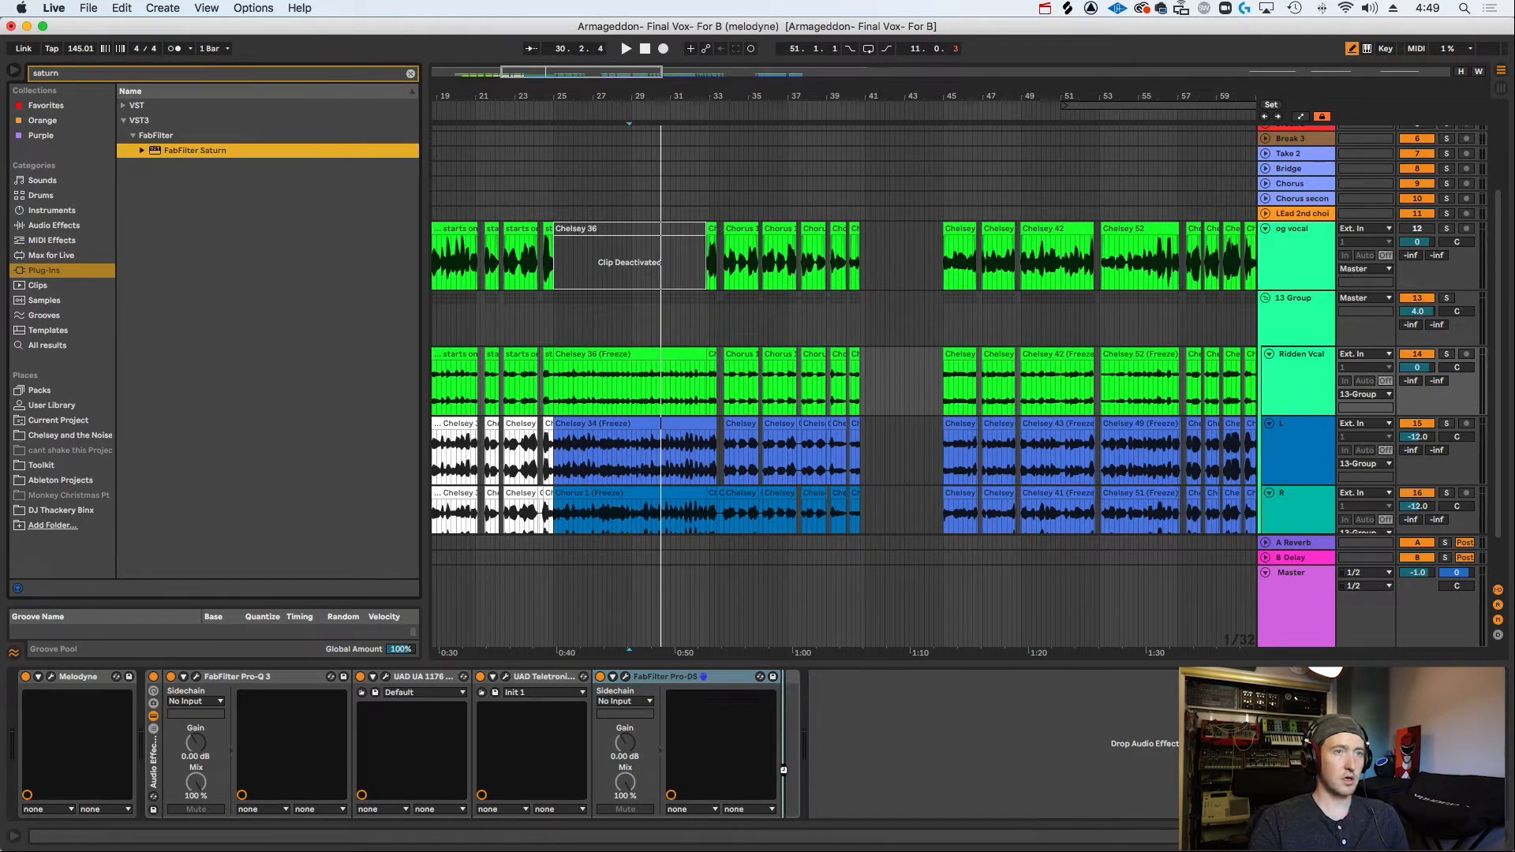
pyautogui.moveTo(787, 771); pyautogui.dragTo(803, 761)
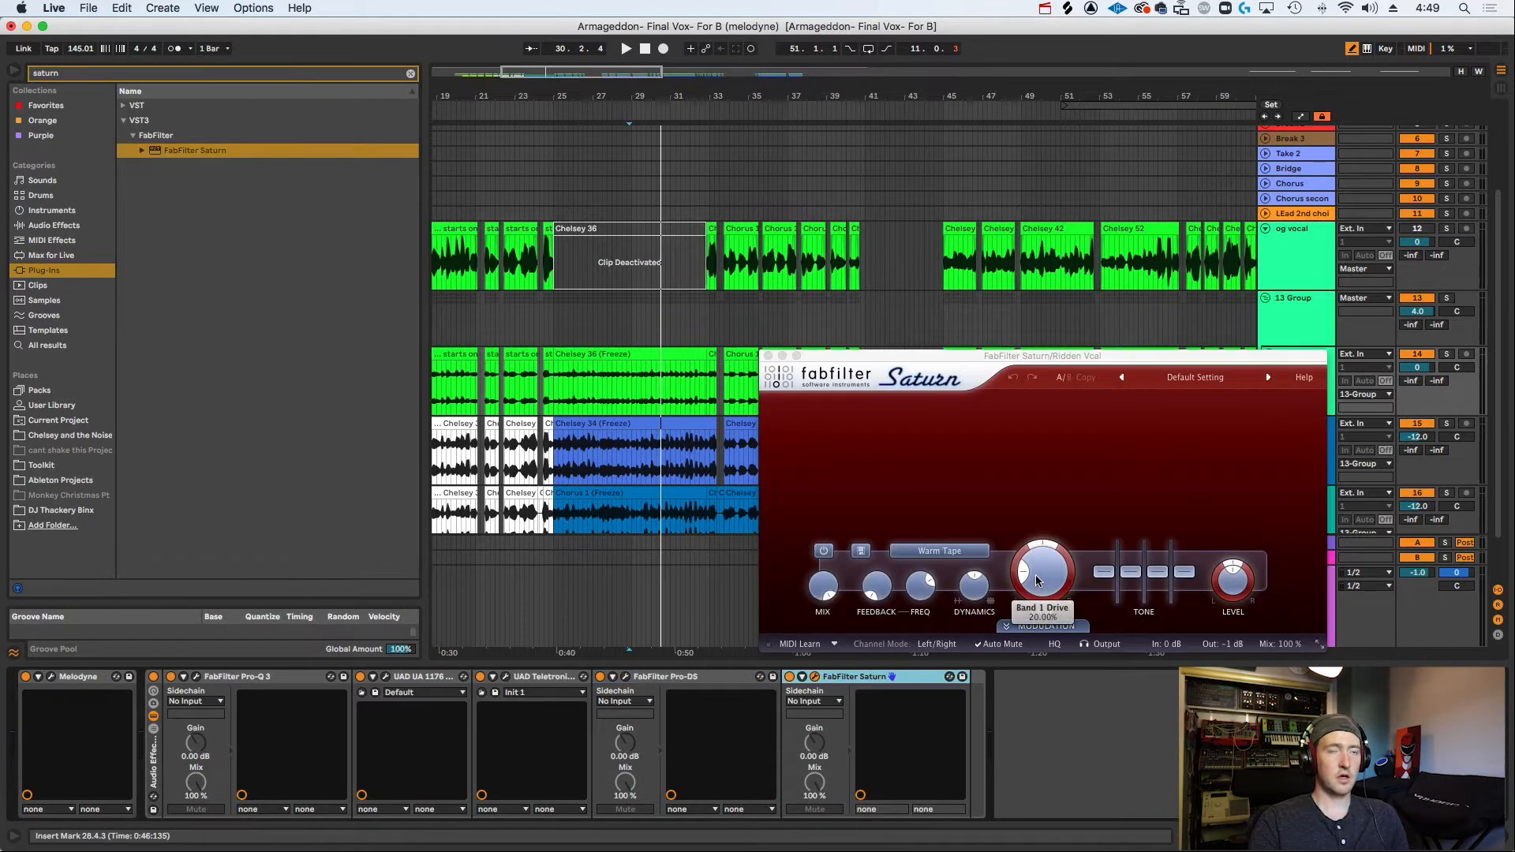
# Move the Saturn window aside, solo the Ridden Vcal track, and audition it with Saturn's default setting.
pyautogui.press('space')
pyautogui.moveTo(1027, 356); pyautogui.dragTo(794, 334)
pyautogui.press('space')
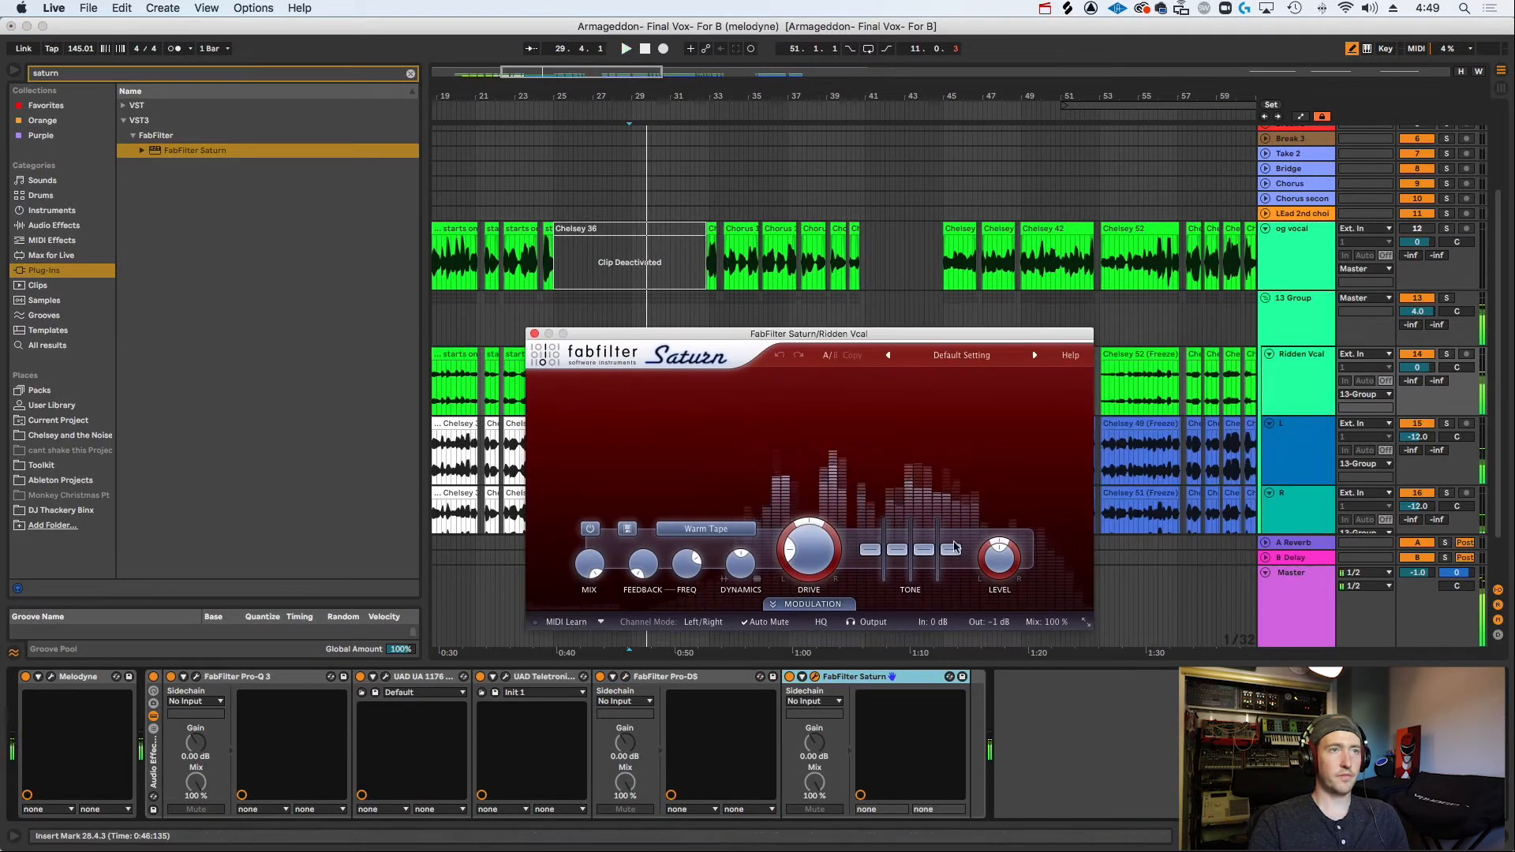
pyautogui.click(1449, 355)
pyautogui.press('space')
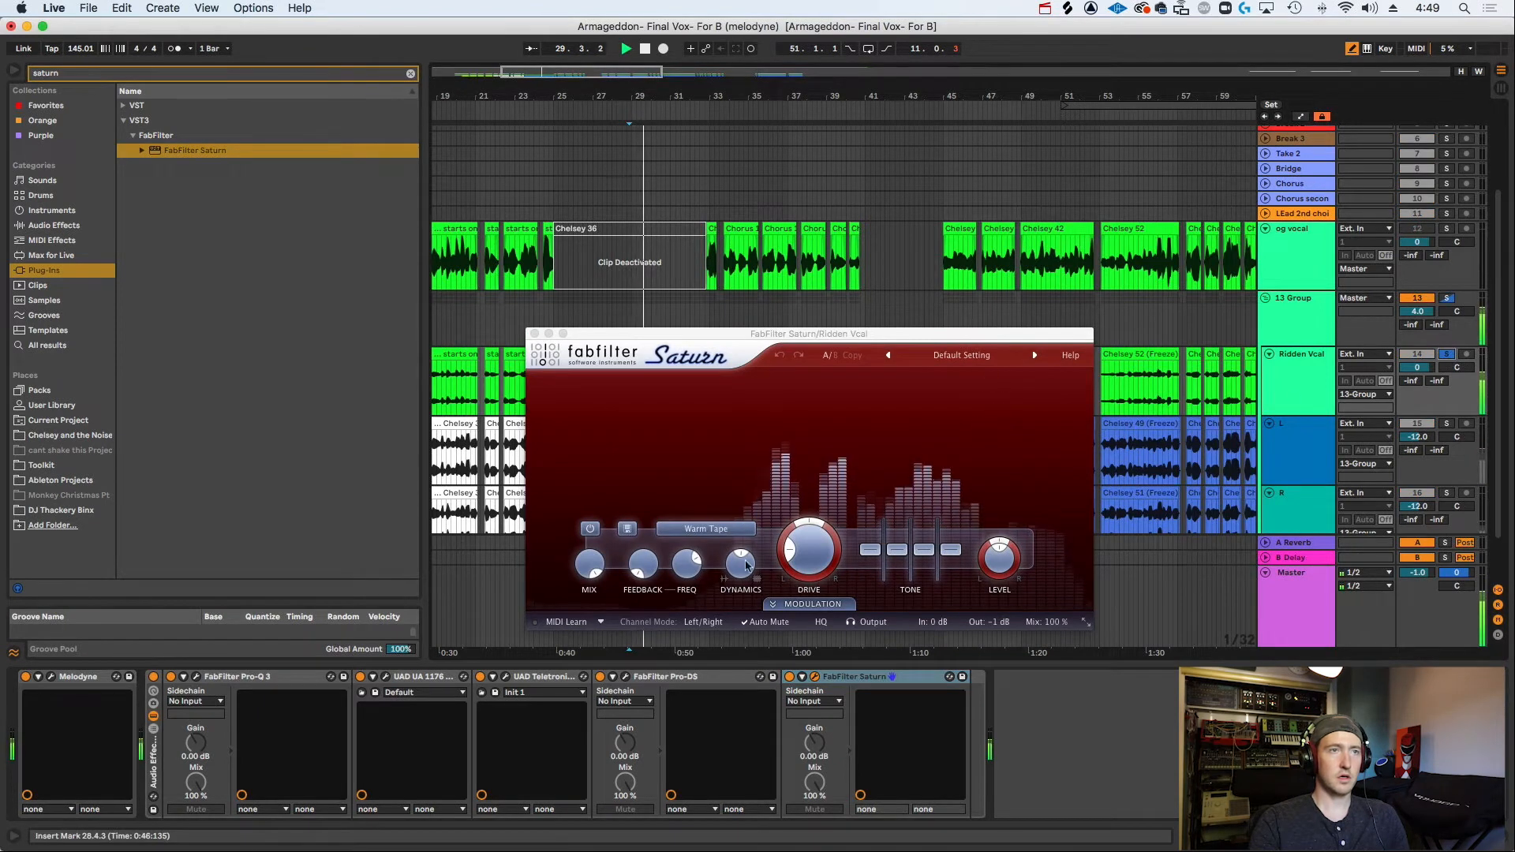
pyautogui.press('space')
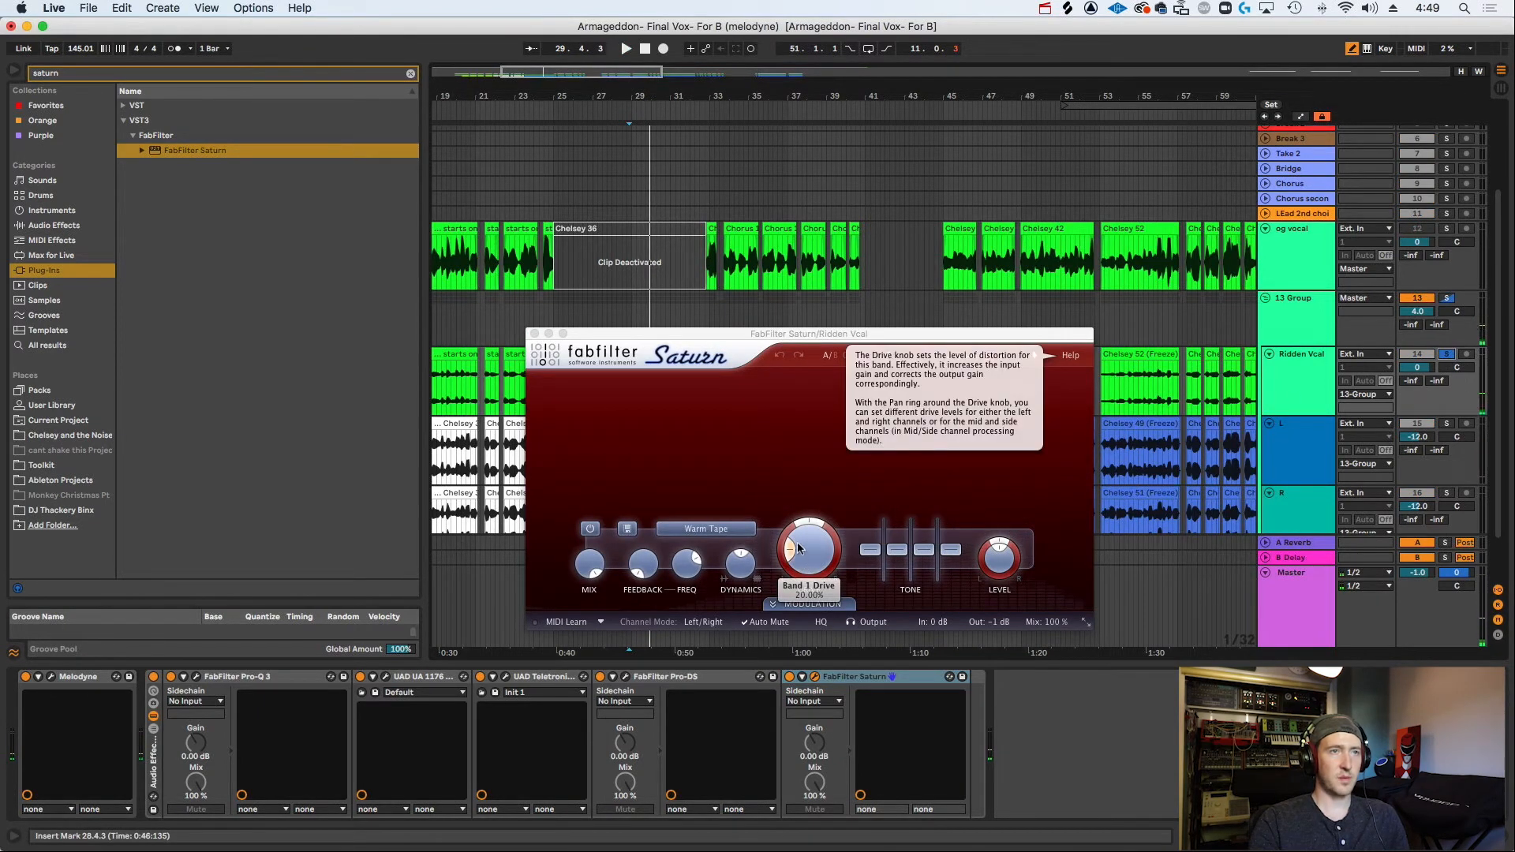
# Look through Saturn's saturation styles, keep Warm Tape, and compare the vocal with Saturn bypassed and active.
pyautogui.click(718, 532)
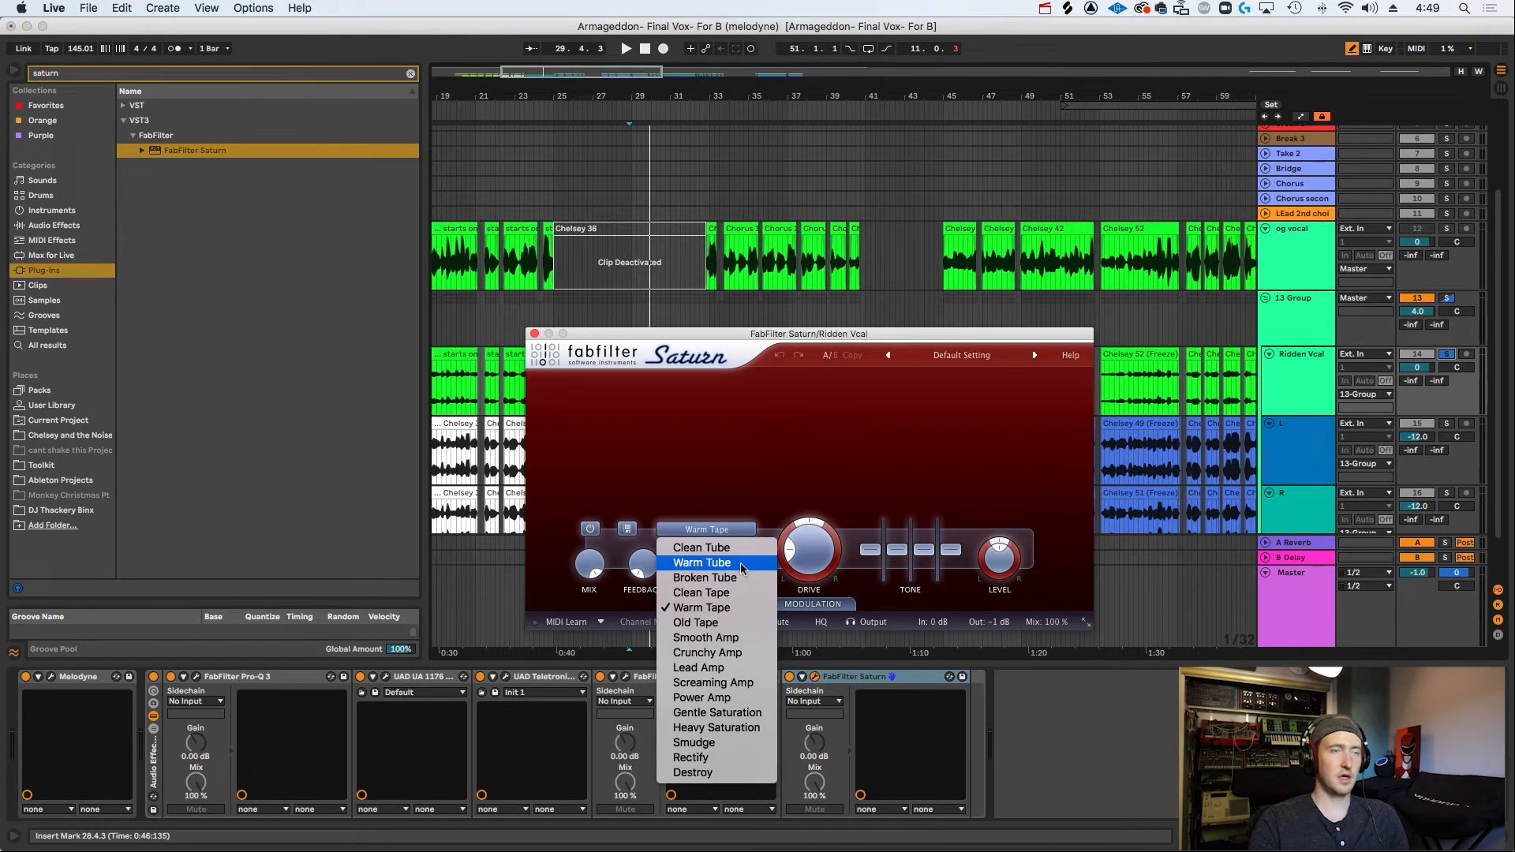
pyautogui.click(688, 466)
pyautogui.press('space')
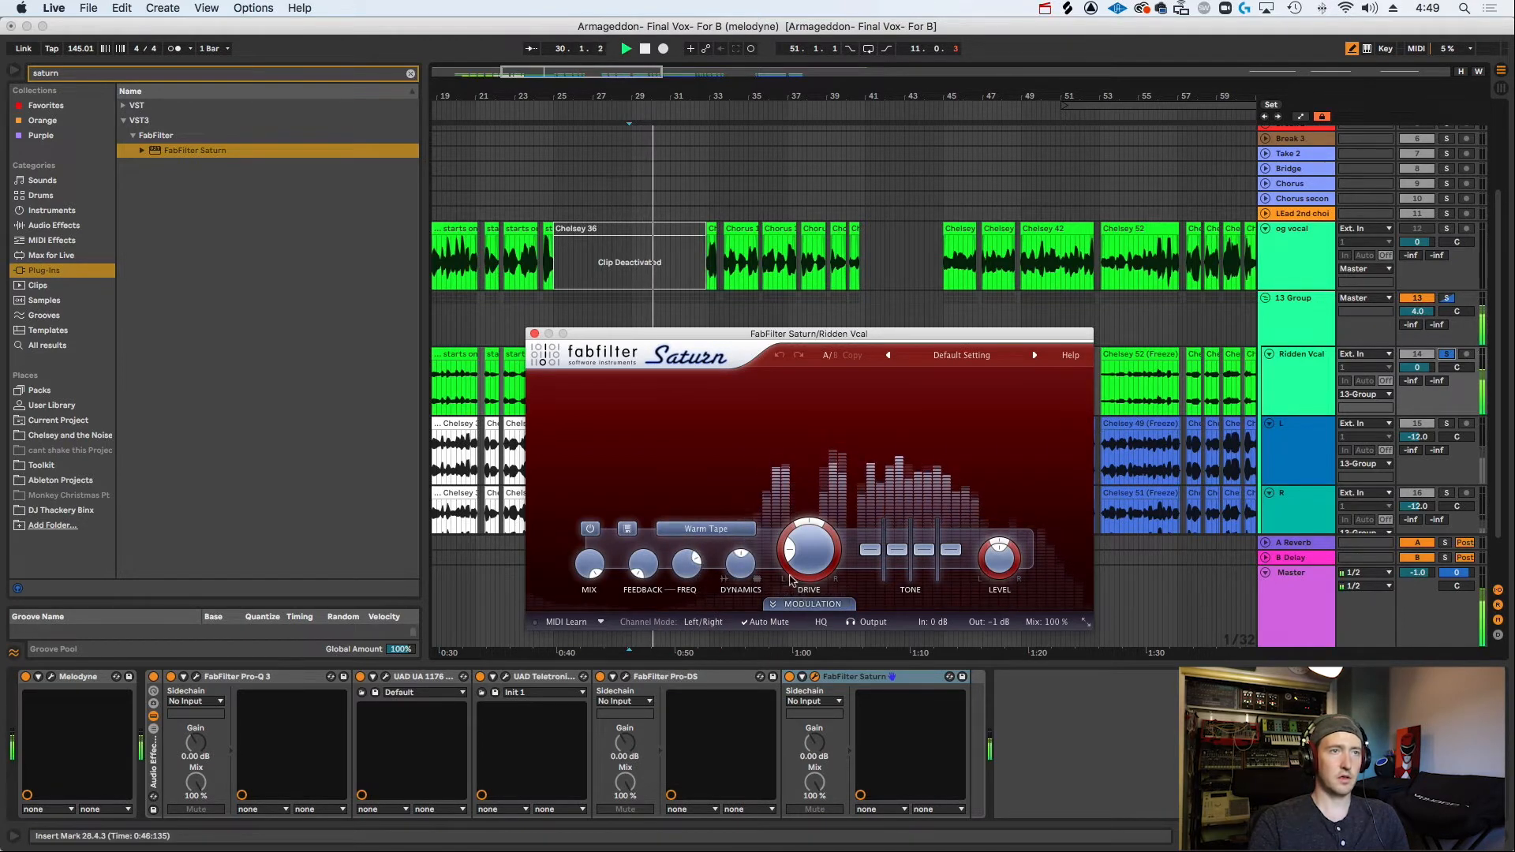
pyautogui.moveTo(811, 570)
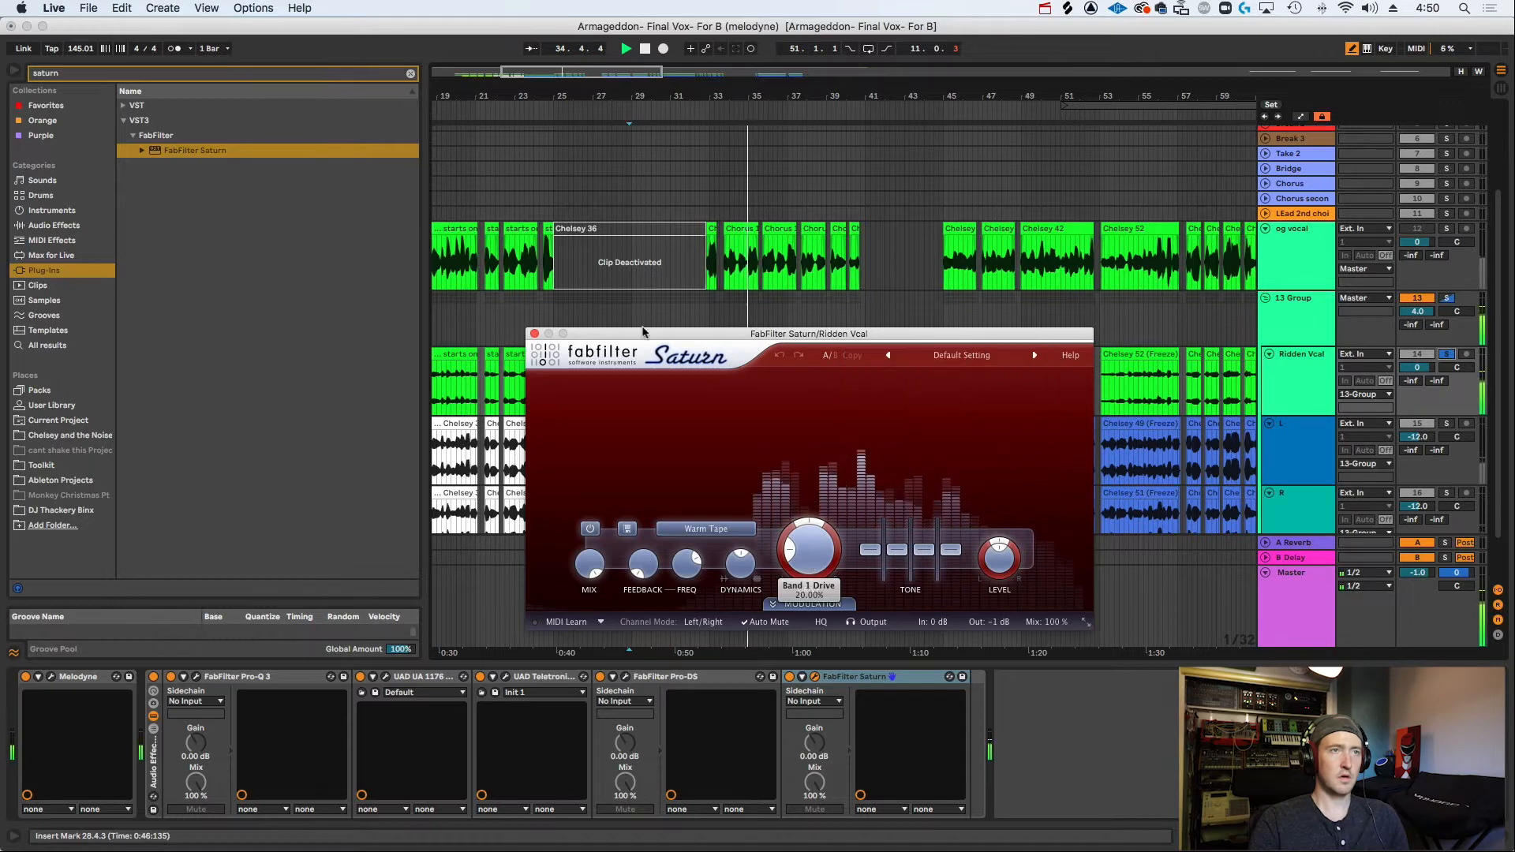
pyautogui.moveTo(811, 334); pyautogui.dragTo(1108, 318)
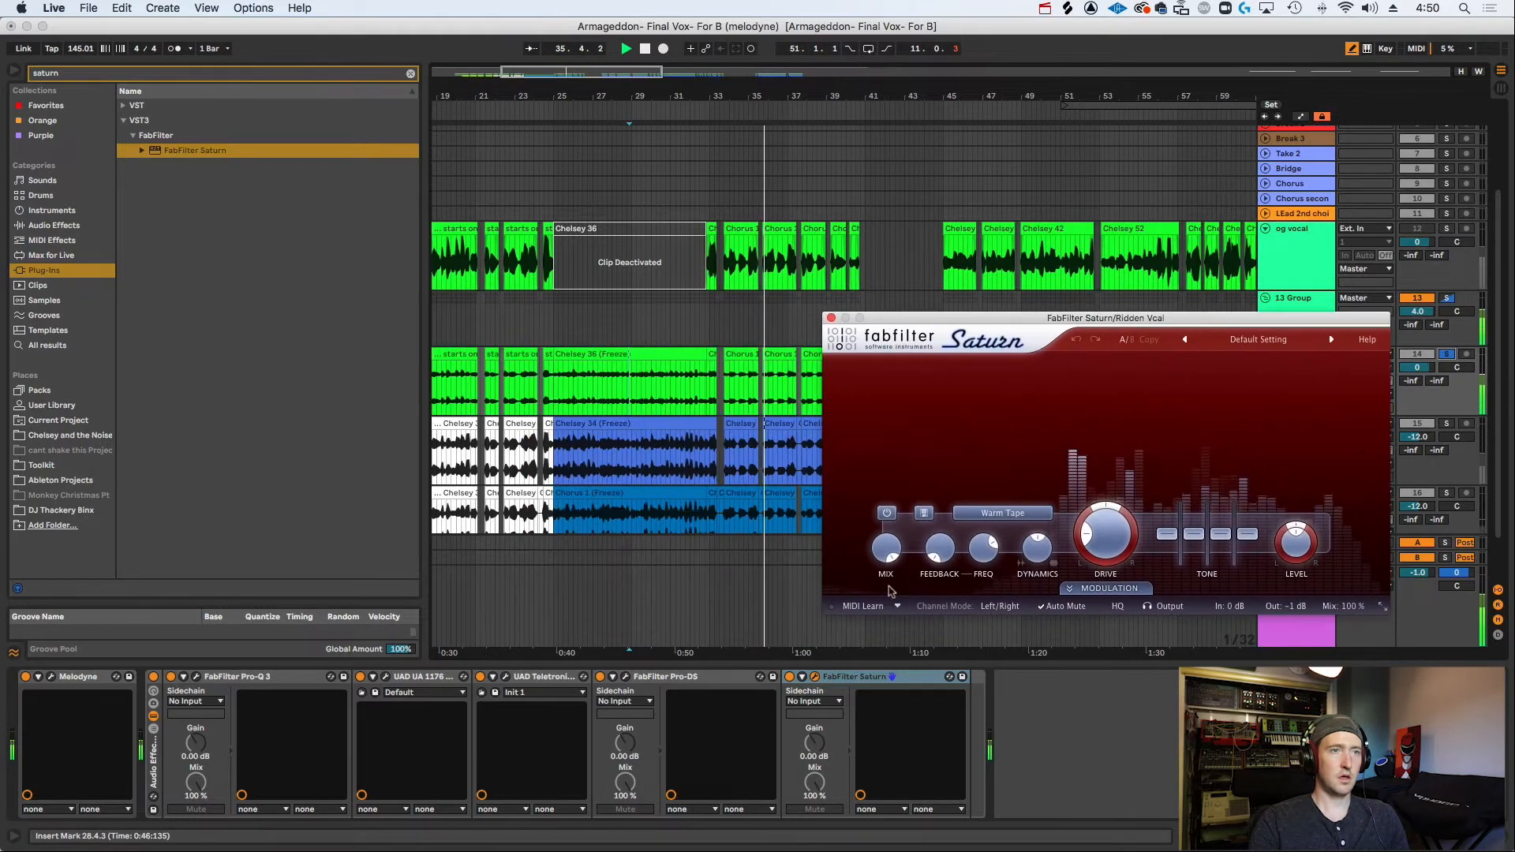
pyautogui.click(790, 677)
pyautogui.click(790, 677)
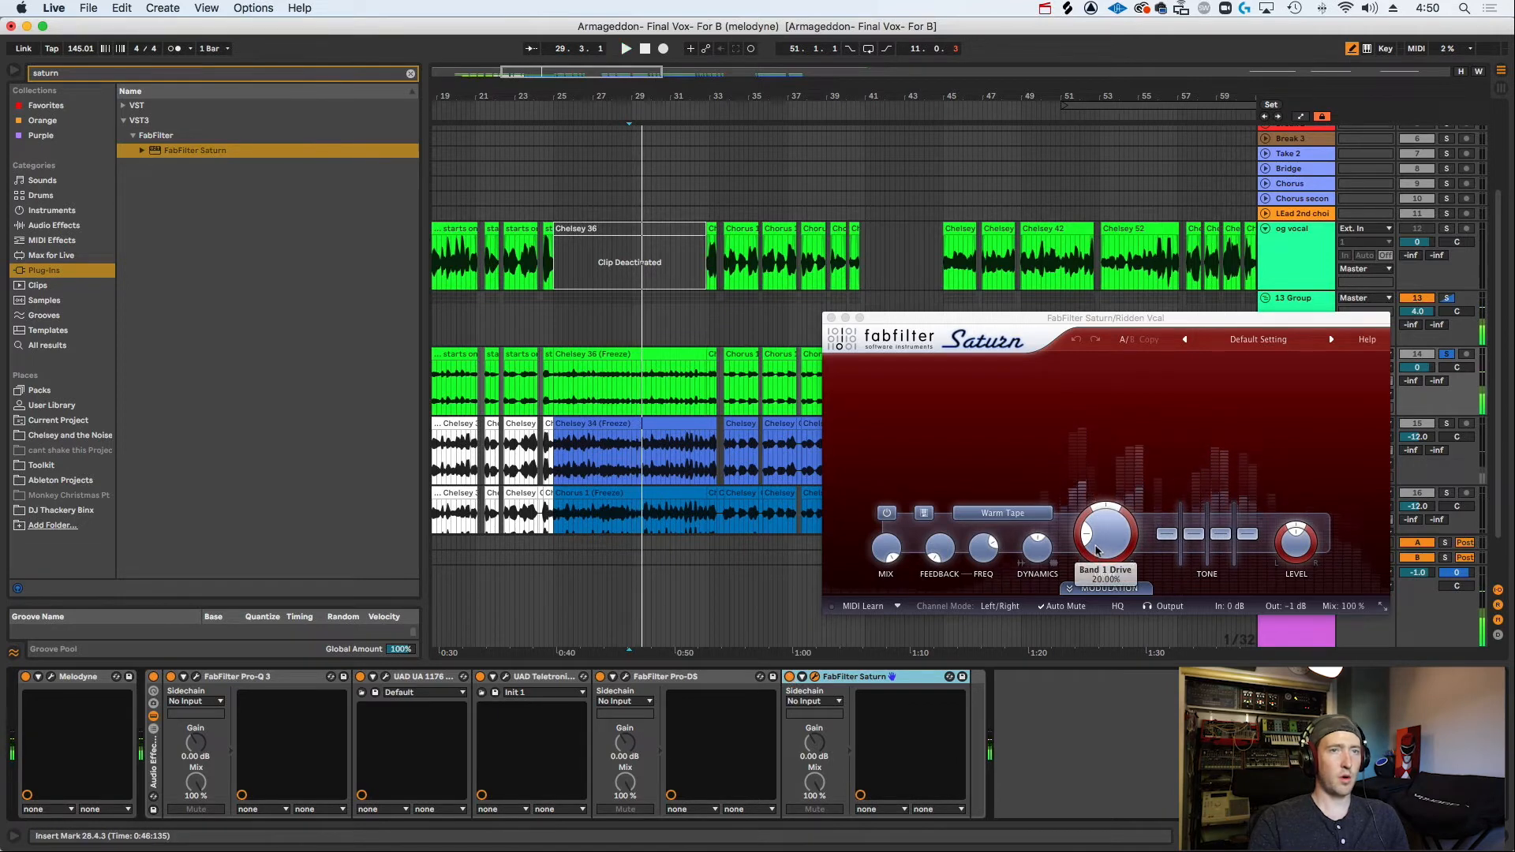
# Raise Saturn's Band 1 drive to about 43% and audition the vocal from bar 28 and the chorus clip at bar 33.
pyautogui.moveTo(1097, 554); pyautogui.dragTo(1094, 509)
pyautogui.press('space')
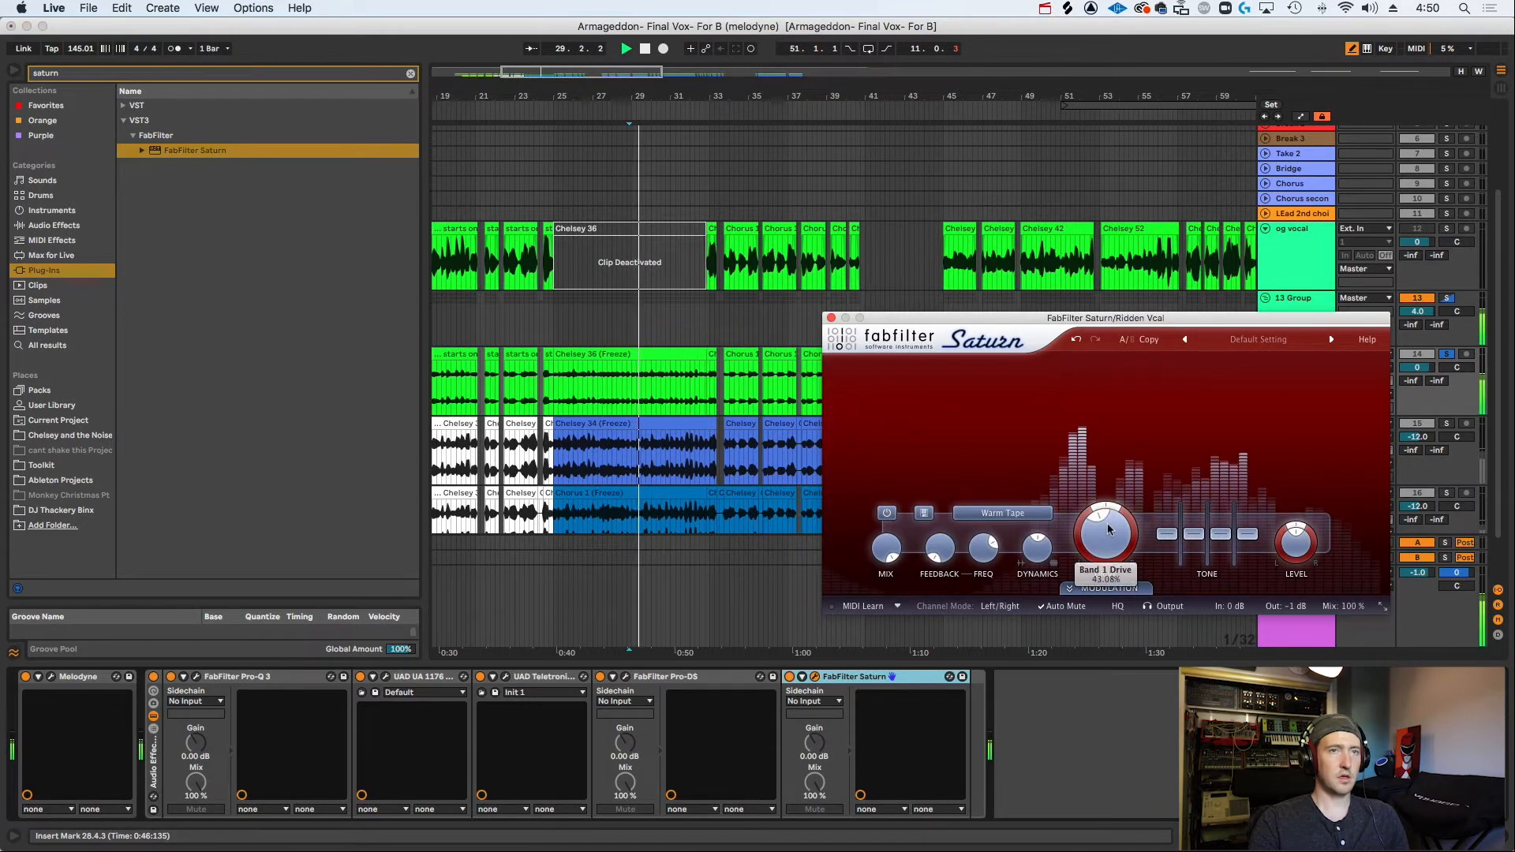
pyautogui.moveTo(1107, 532)
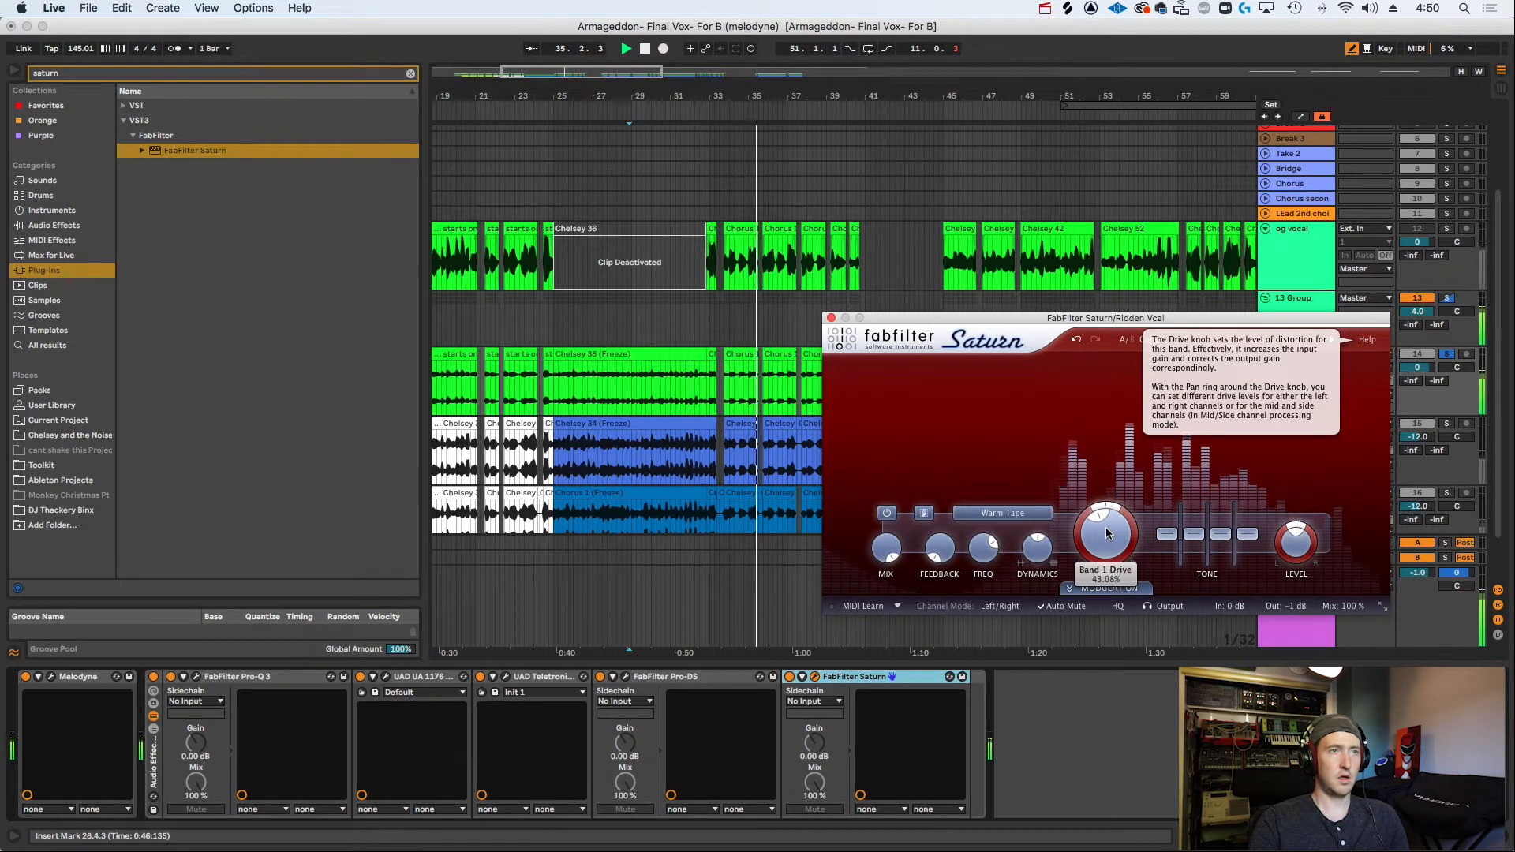
pyautogui.click(737, 354)
pyautogui.press('space')
pyautogui.click(1121, 457)
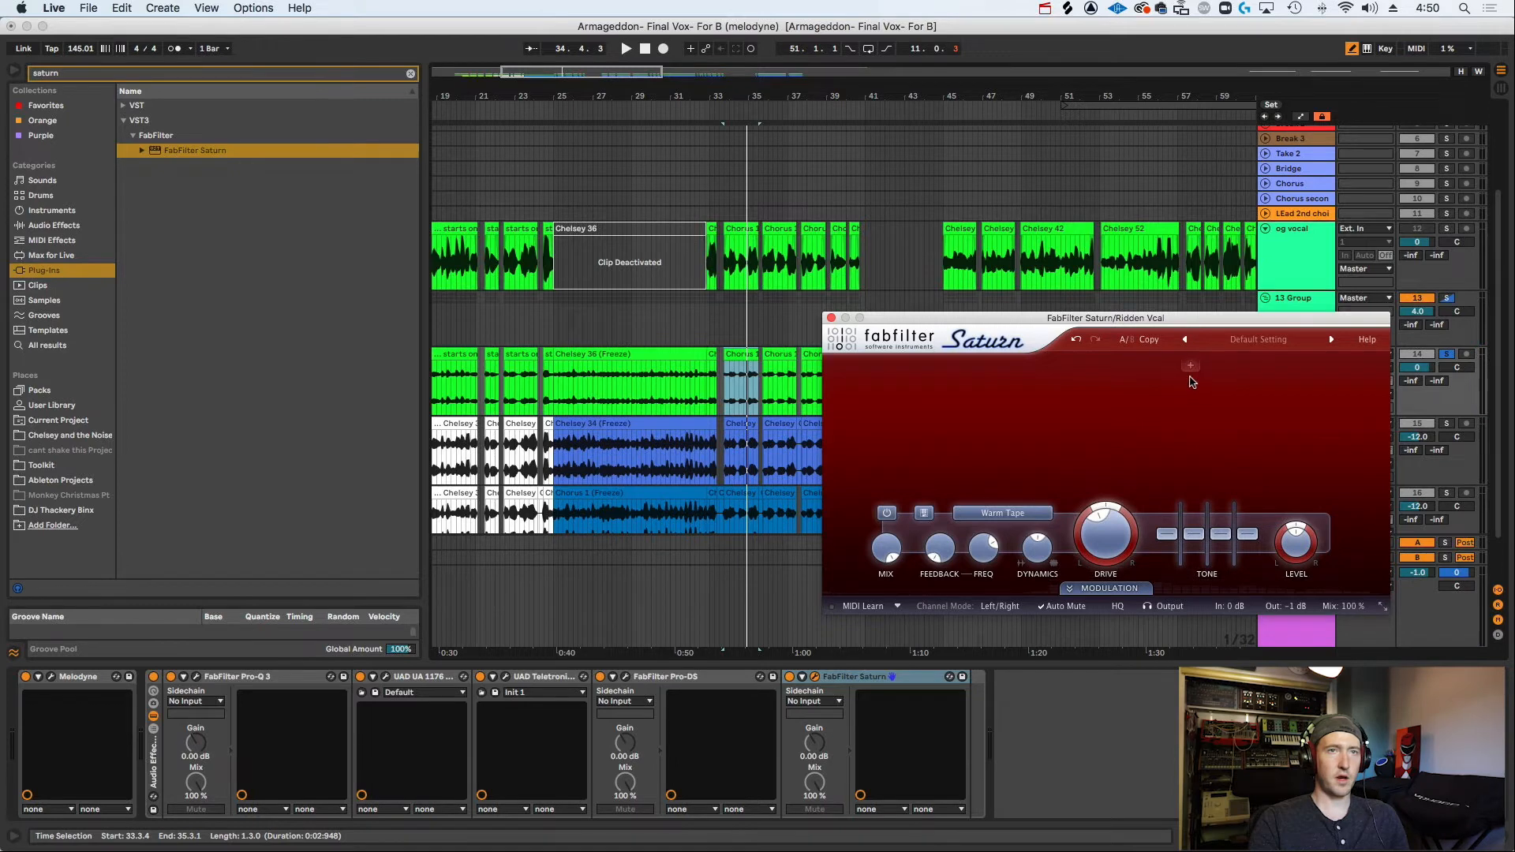
# Split Saturn into two bands with a crossover at about 187 Hz and lower the low band's level to -7.88 dB.
pyautogui.click(1190, 365)
pyautogui.moveTo(1187, 382); pyautogui.dragTo(996, 384)
pyautogui.press('space')
pyautogui.moveTo(908, 426); pyautogui.dragTo(910, 440)
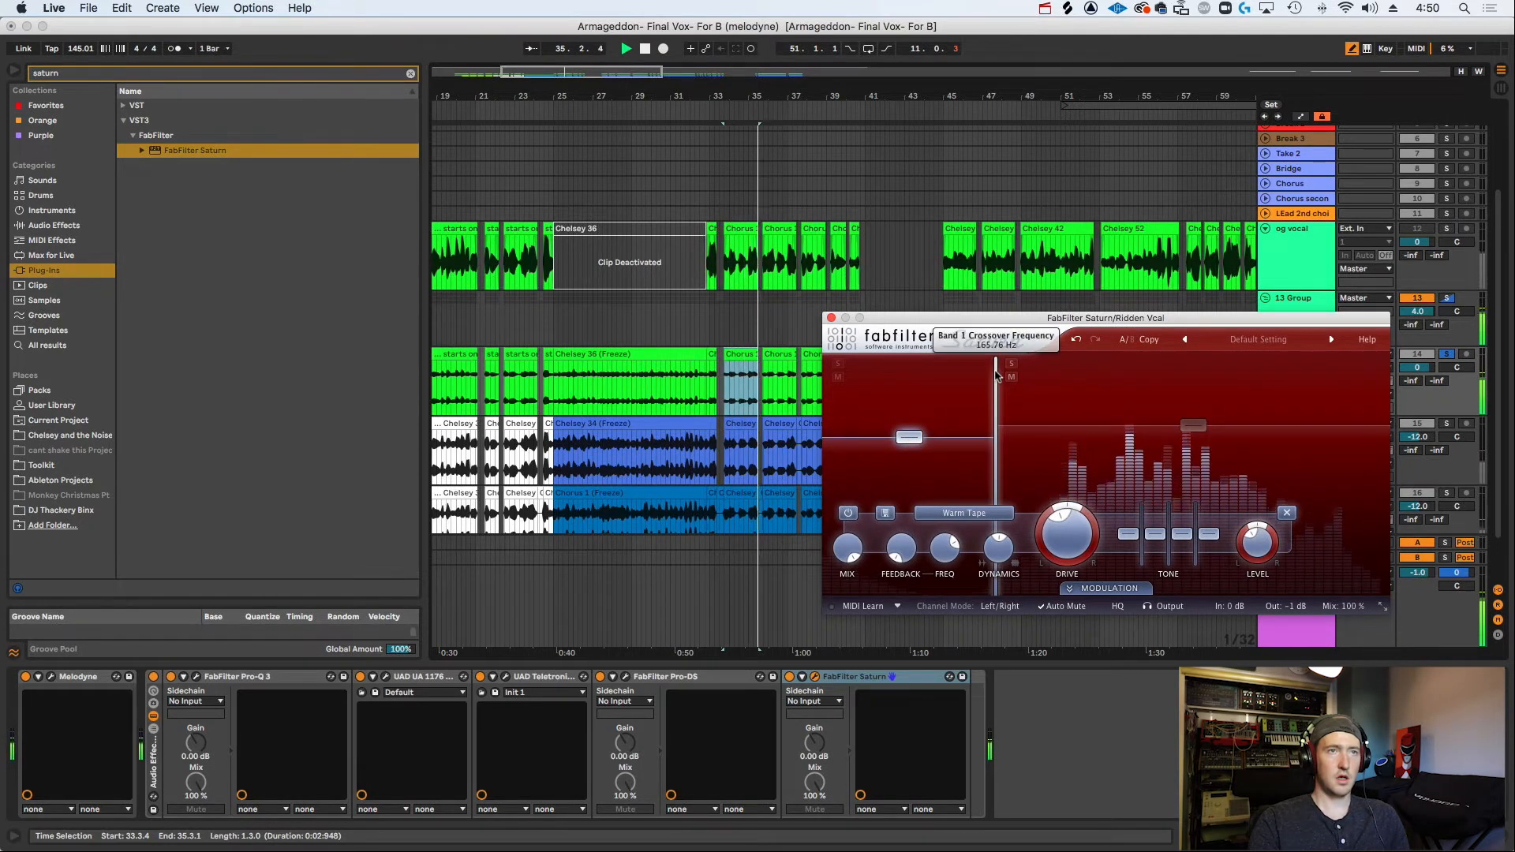
pyautogui.moveTo(996, 376); pyautogui.dragTo(987, 376)
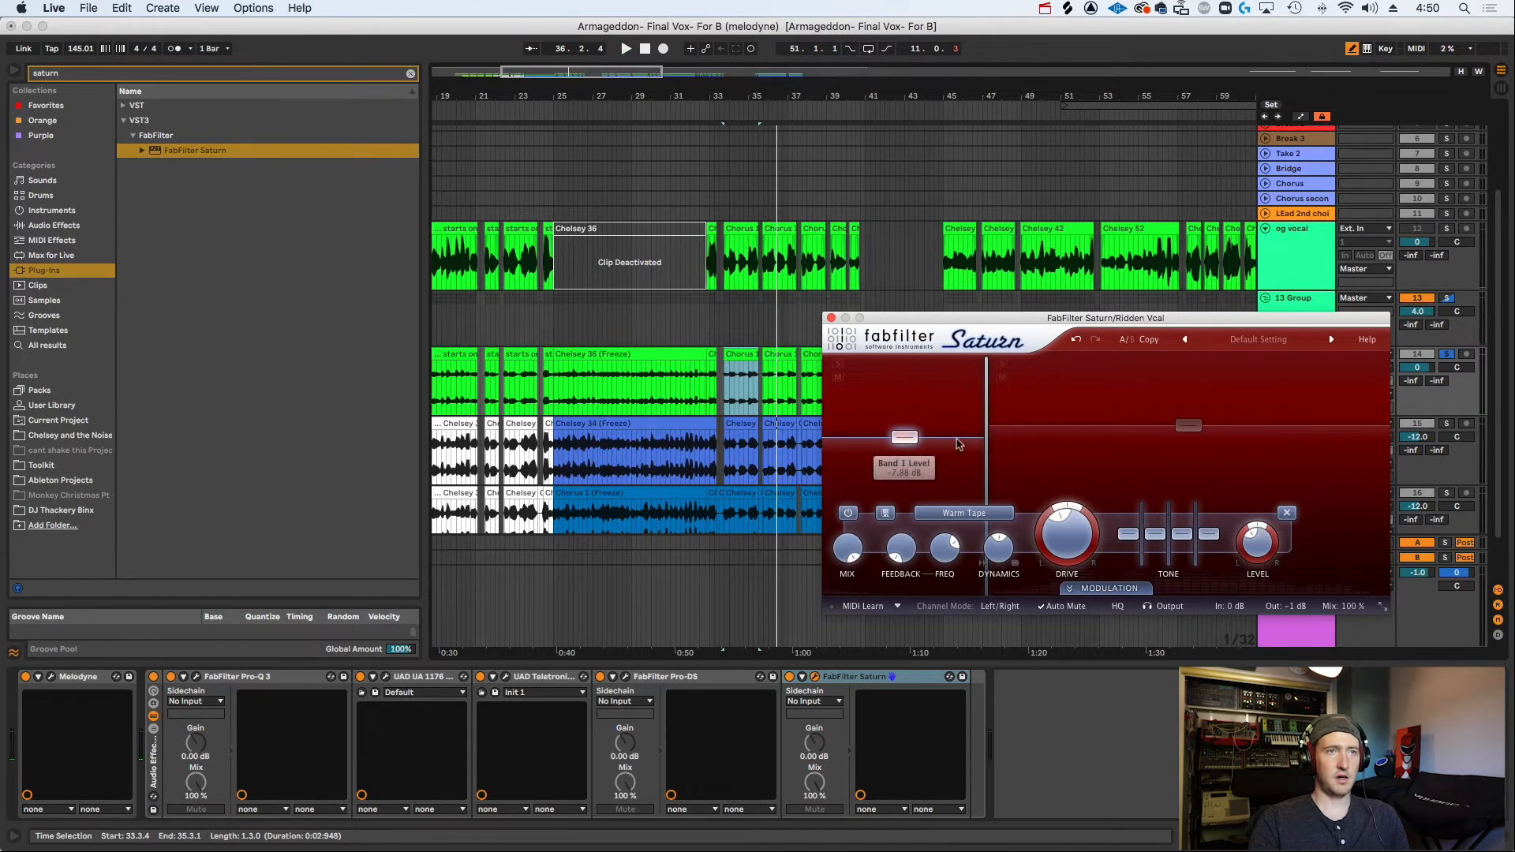
pyautogui.moveTo(984, 379); pyautogui.dragTo(1011, 379)
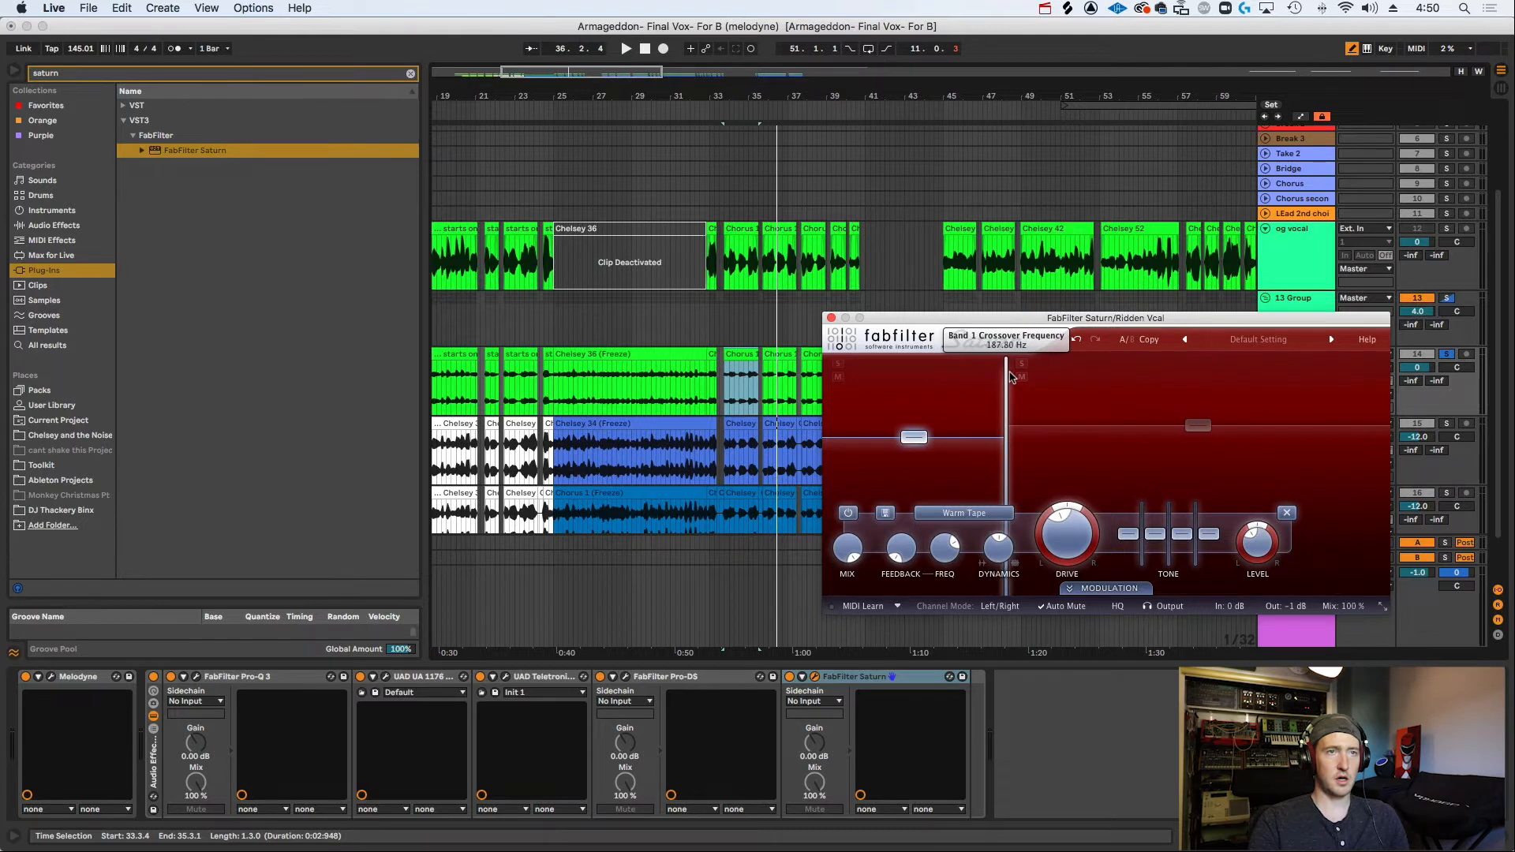
# Audition the chorus vocal from bar 33 with Saturn's two-band setup and close the Saturn window.
pyautogui.press('space')
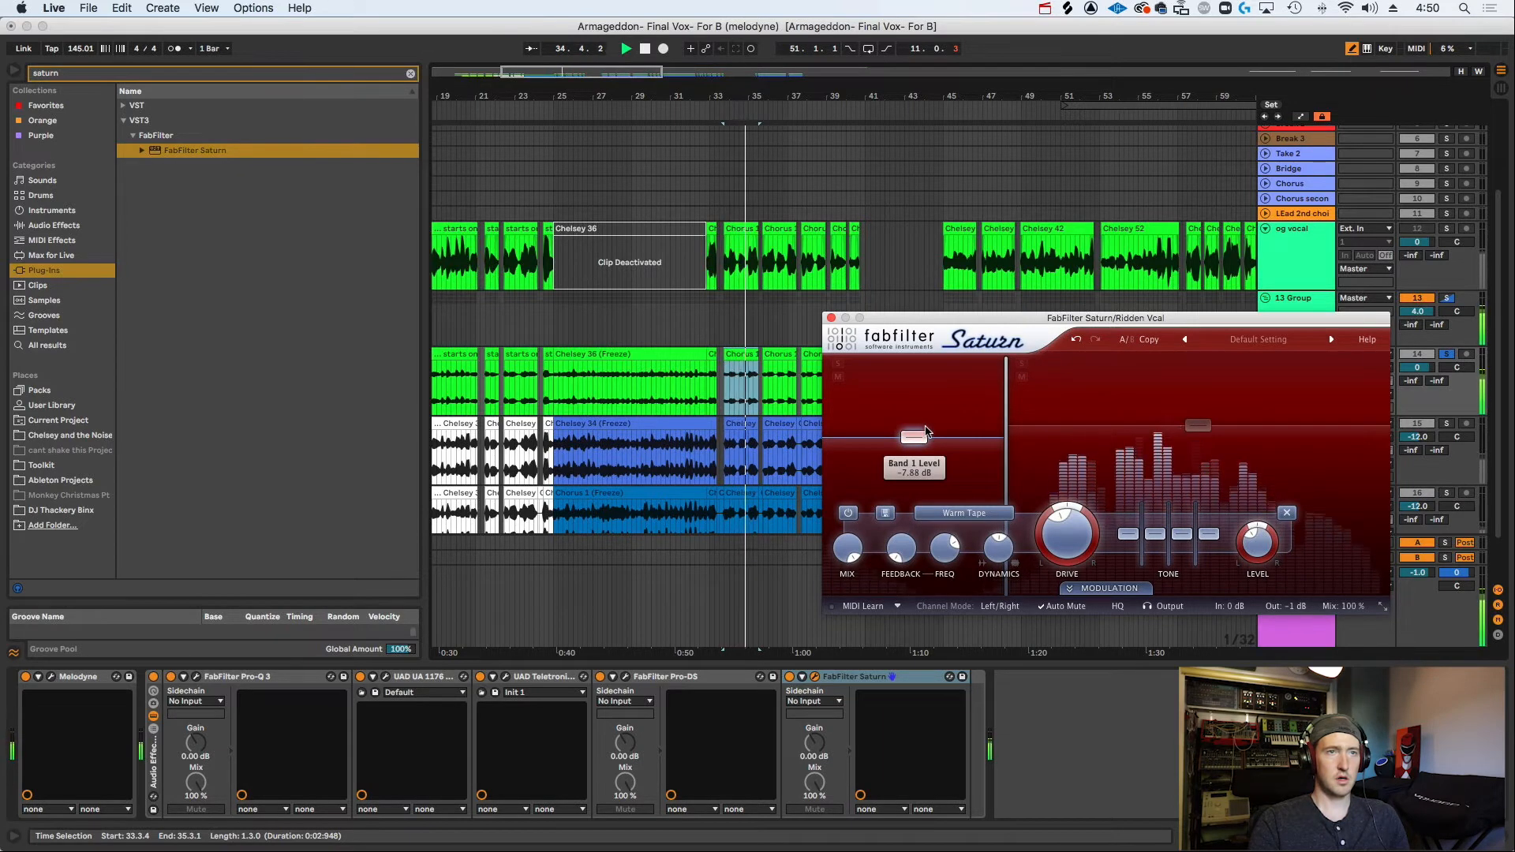
pyautogui.click(1036, 429)
pyautogui.click(915, 466)
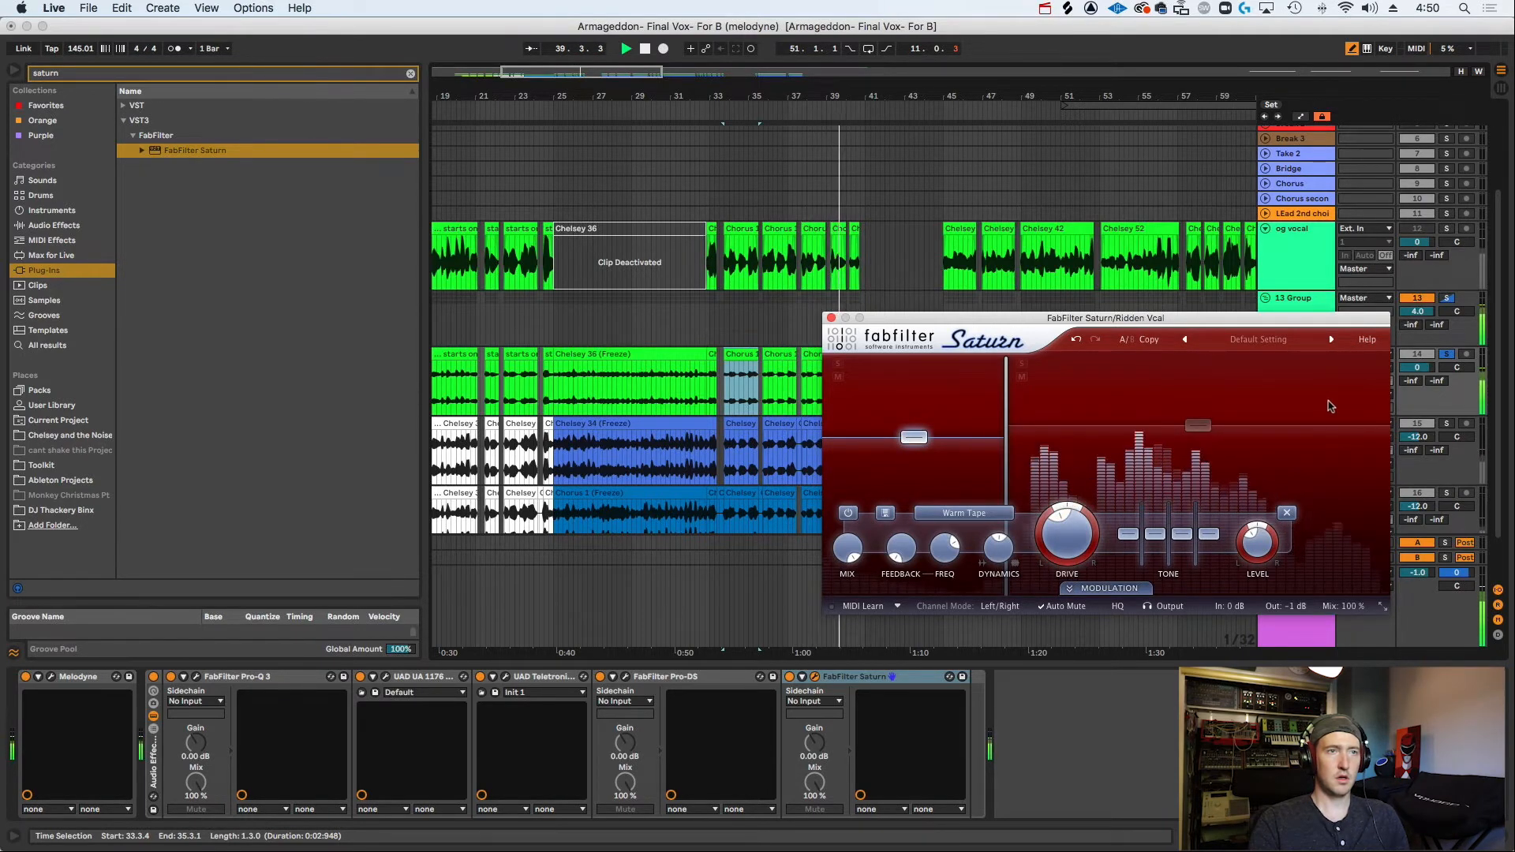
pyautogui.press('space')
pyautogui.click(831, 318)
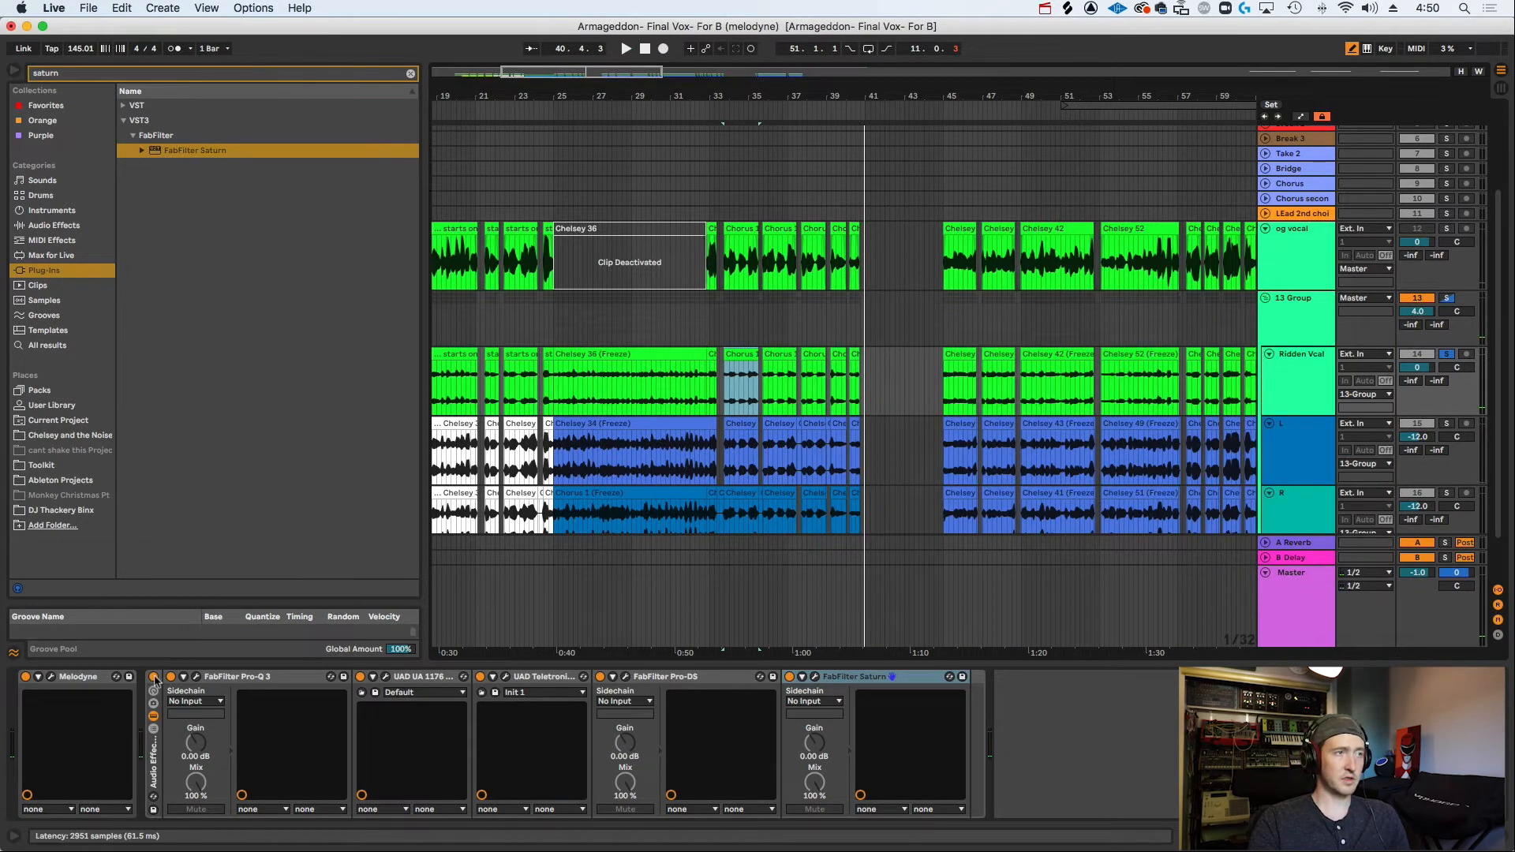
# Compare the chorus vocal with the whole Audio Effect Rack bypassed and active.
pyautogui.click(153, 676)
pyautogui.press('space')
pyautogui.click(153, 677)
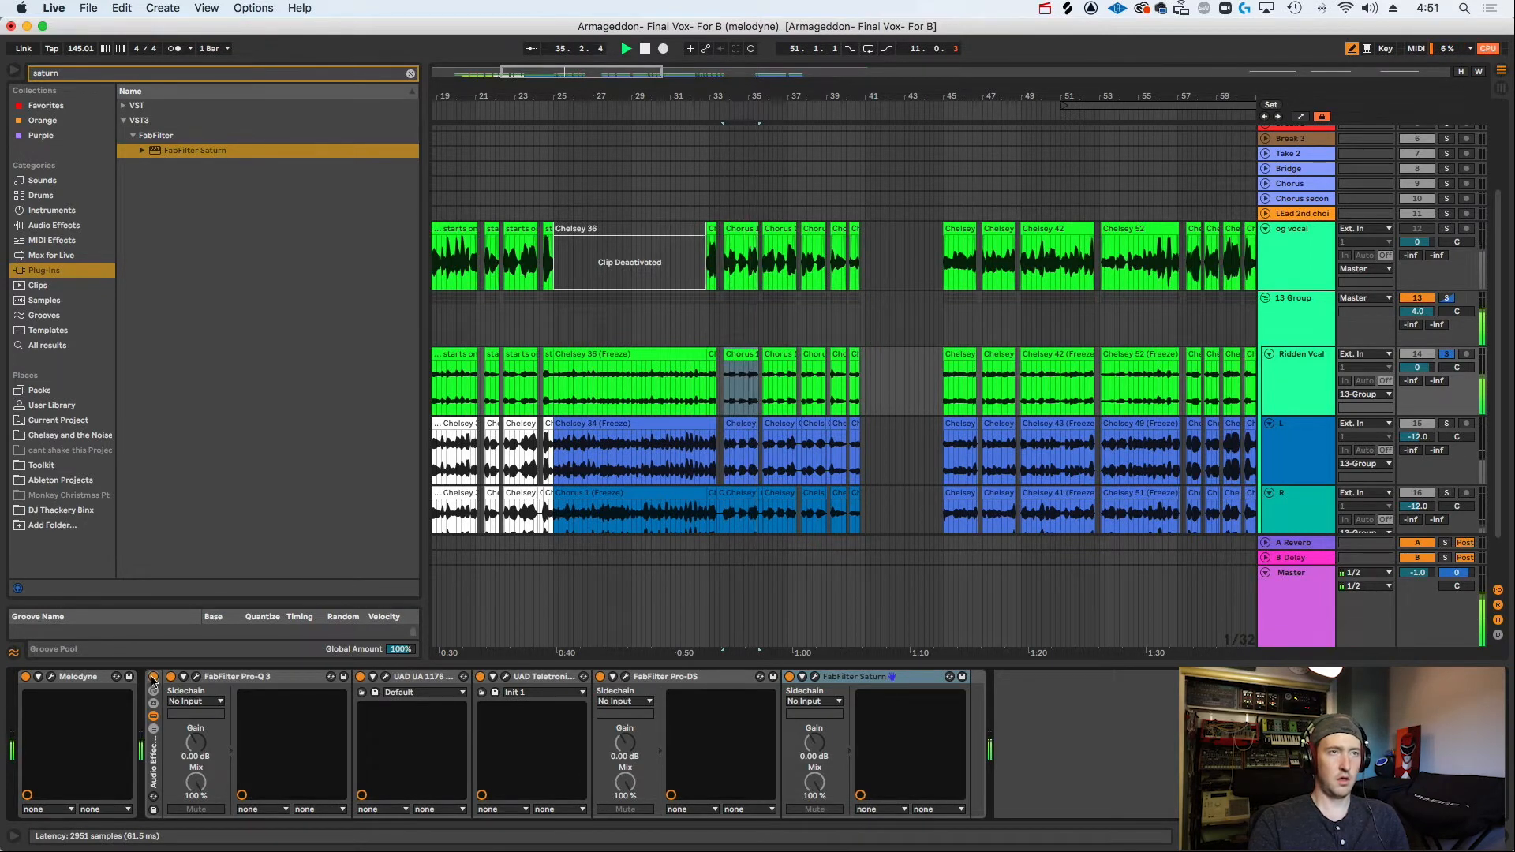
pyautogui.press('space')
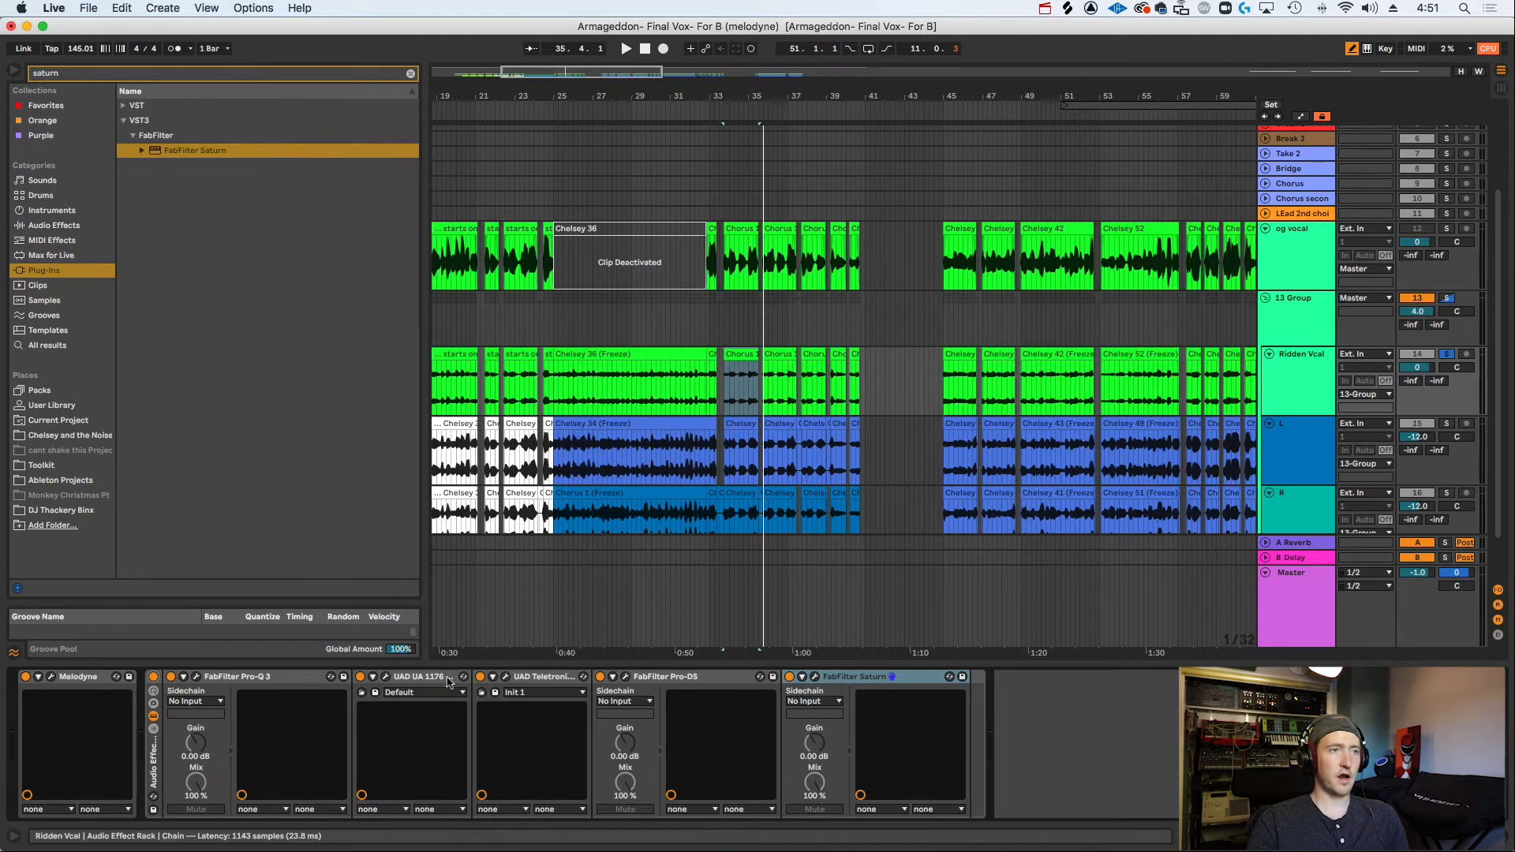
# Search the plug-ins for "vintage", add ValhallaVintageVerb at the end of the vocal chain, and move its window into view.
pyautogui.click(1049, 695)
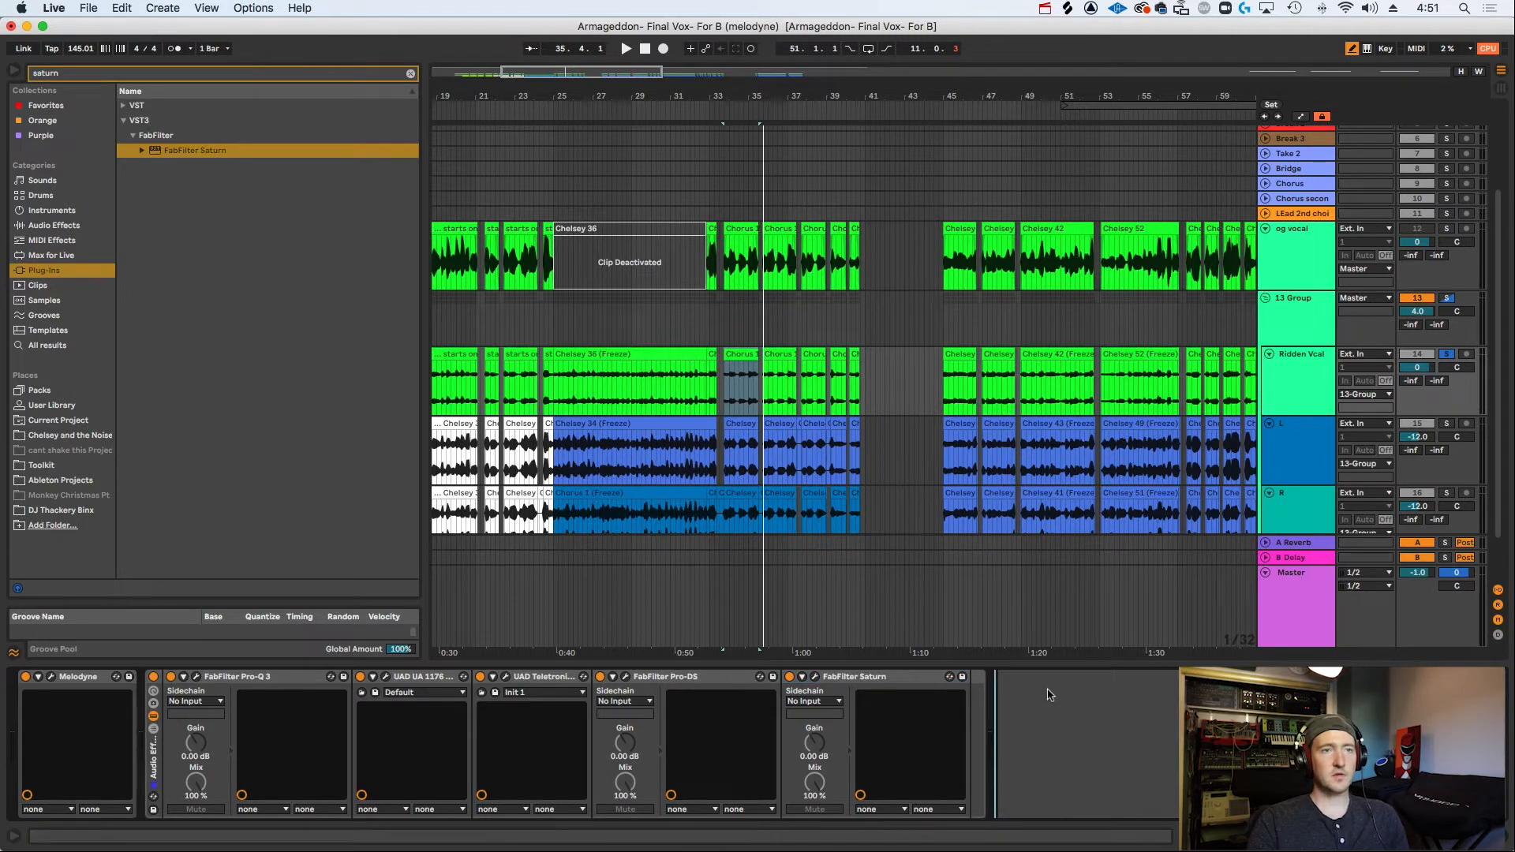
pyautogui.click(82, 75)
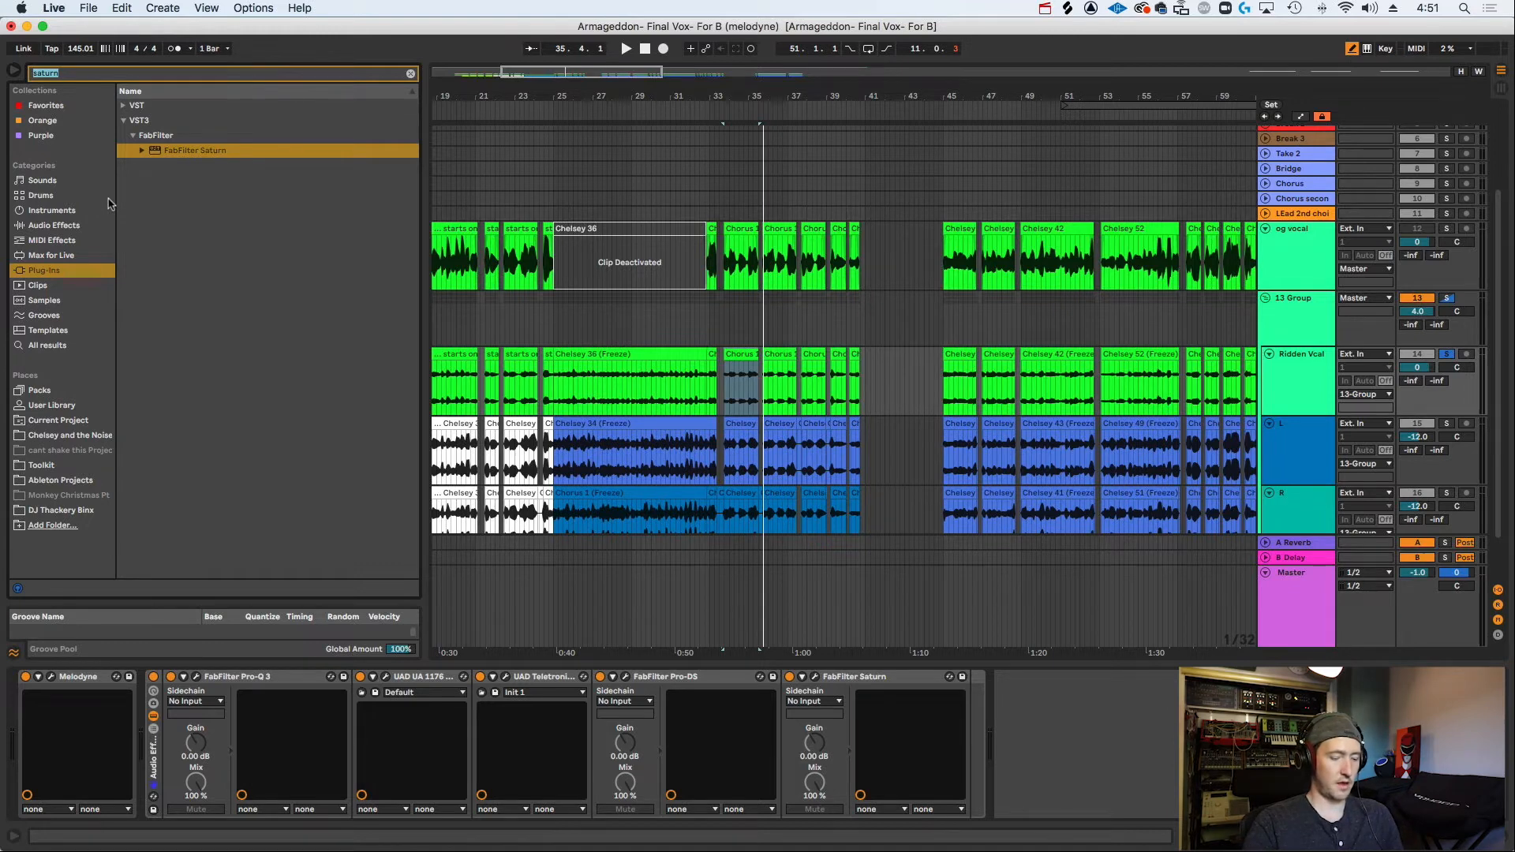
pyautogui.write('vintage')
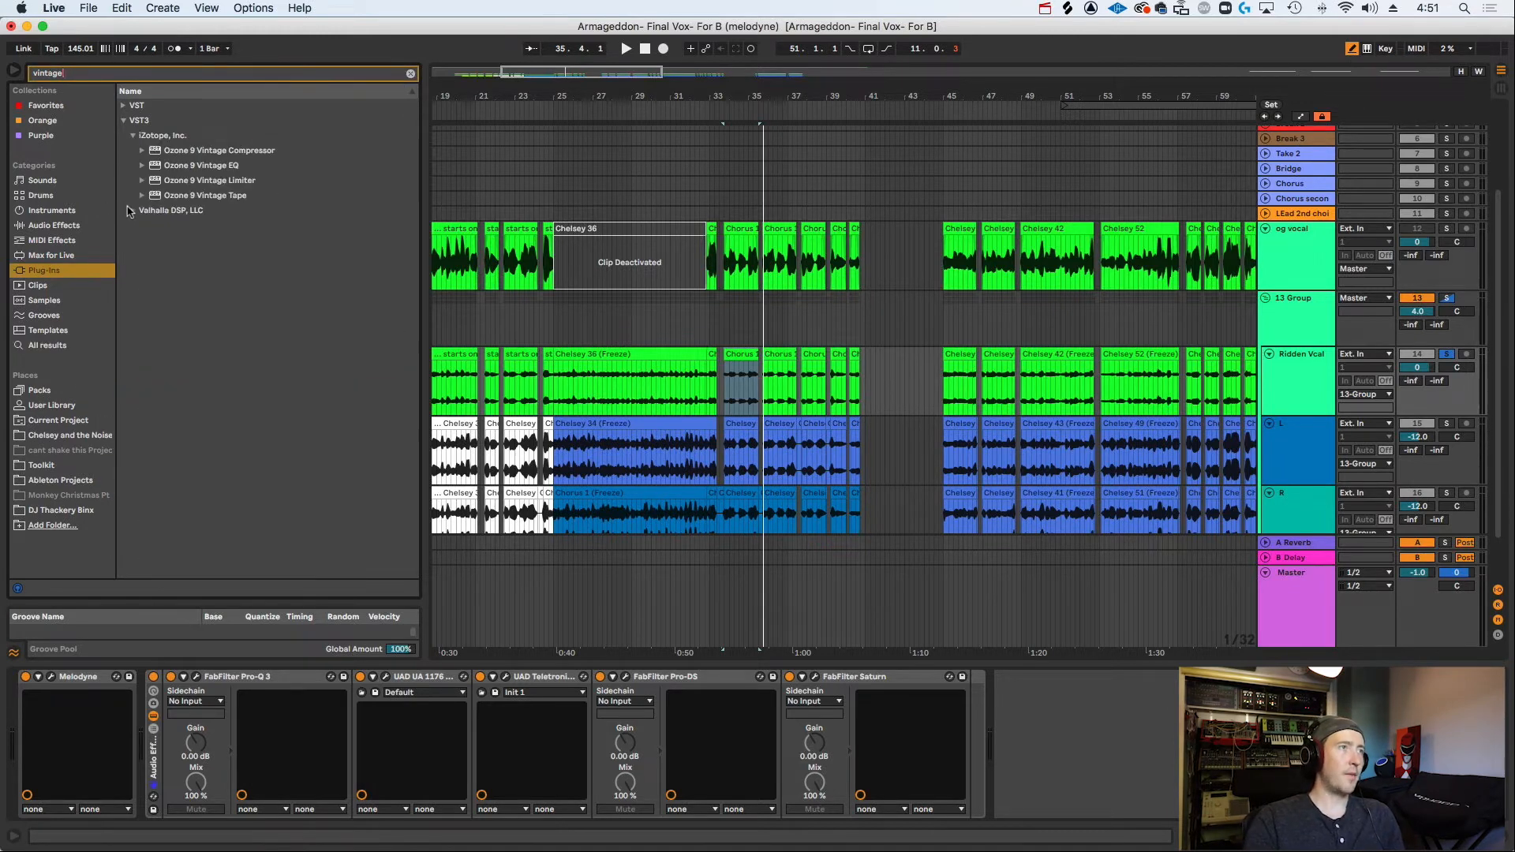
pyautogui.click(130, 212)
pyautogui.moveTo(158, 168); pyautogui.dragTo(1089, 748)
pyautogui.moveTo(1087, 327); pyautogui.dragTo(920, 383)
# Browse ValhallaVintageVerb's presets, looking at the Don Gunn designer presets and the Ambiences group.
pyautogui.click(1192, 657)
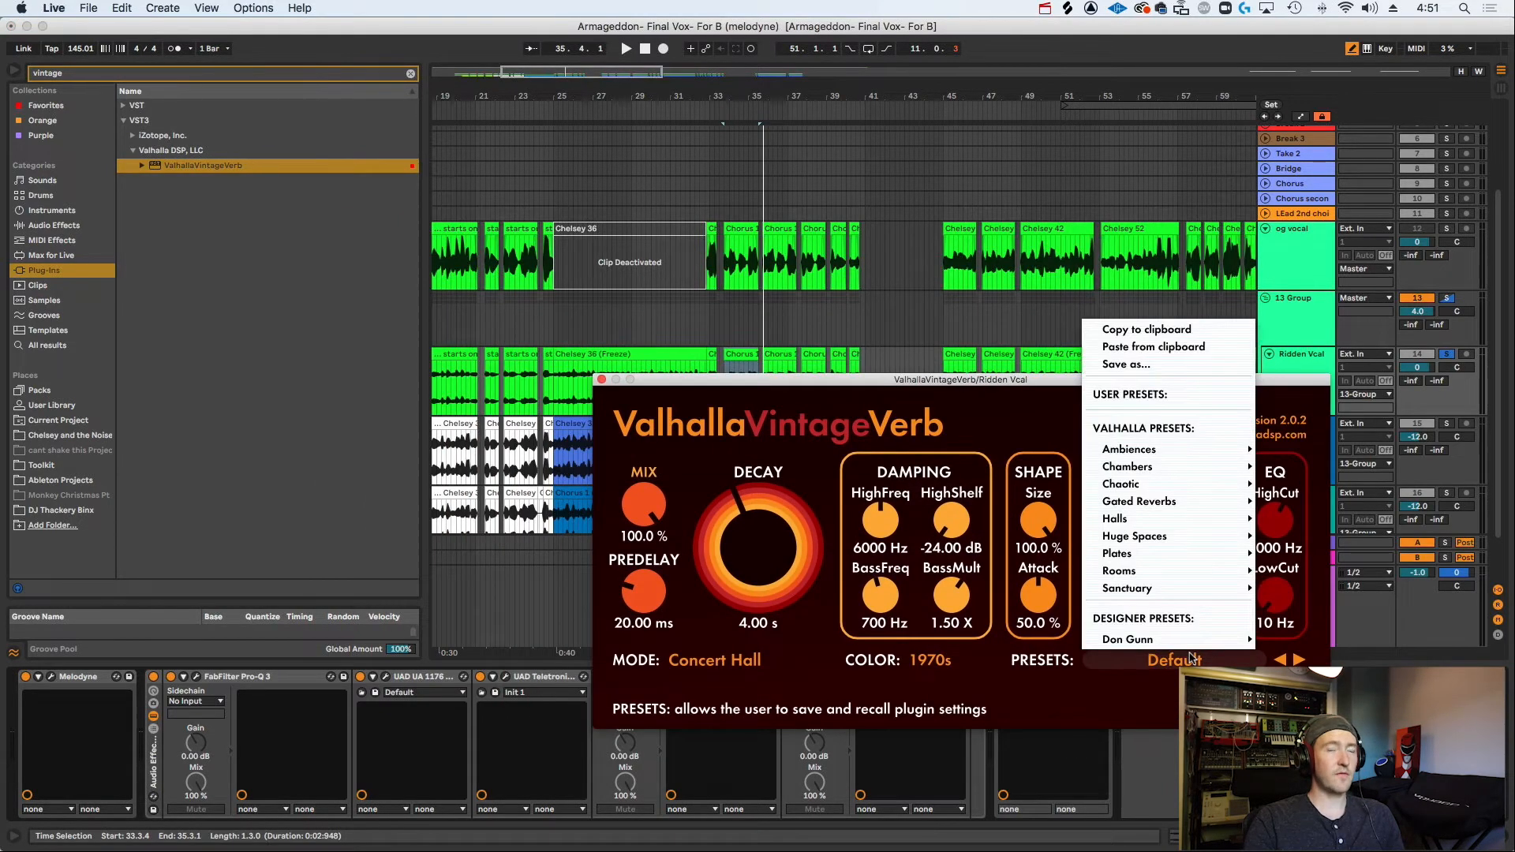
pyautogui.moveTo(1165, 645)
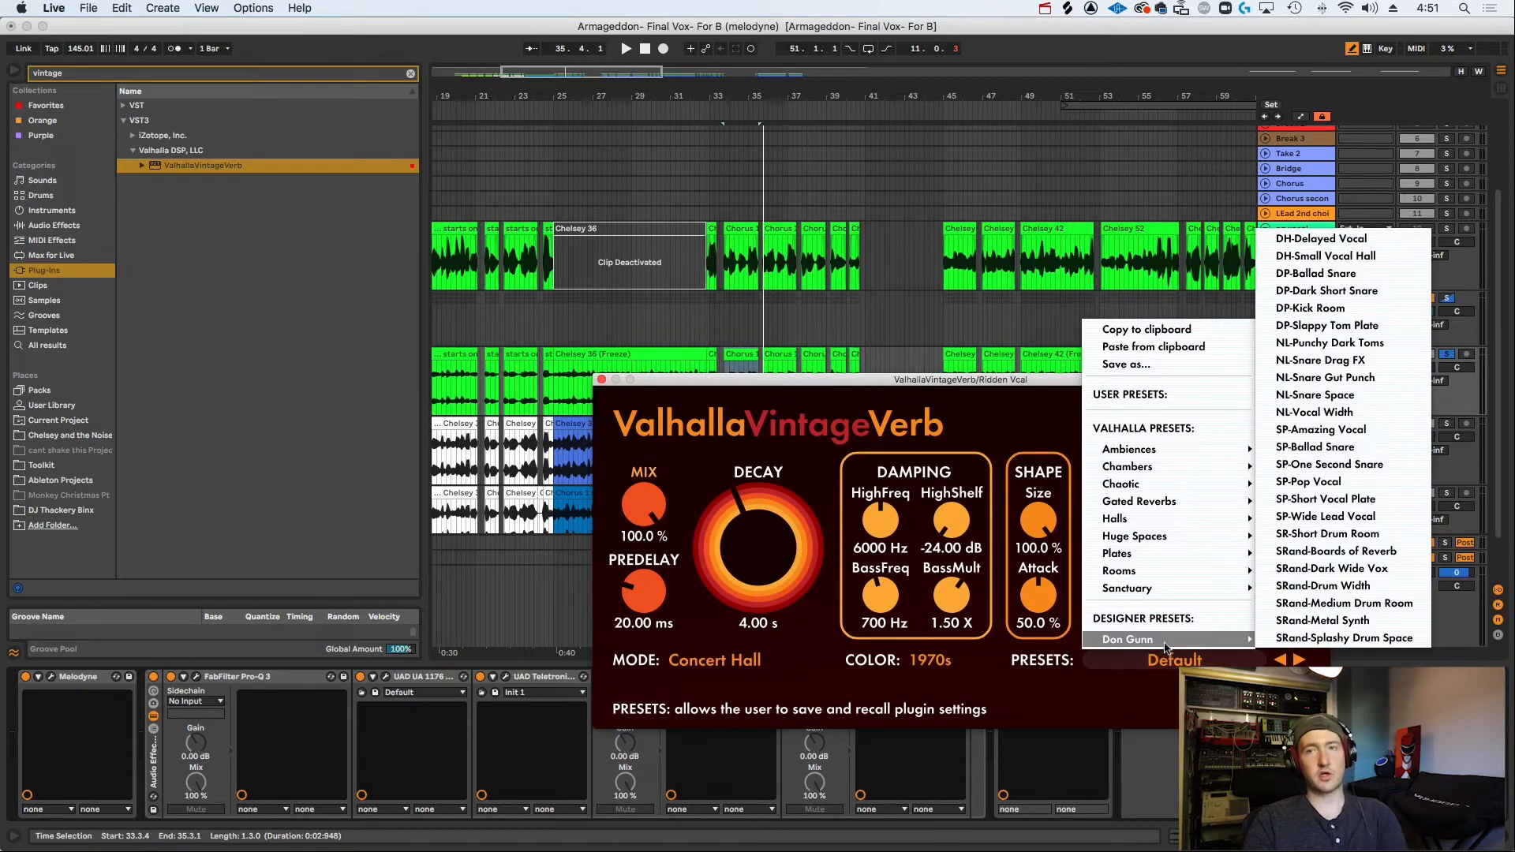
pyautogui.moveTo(1137, 456)
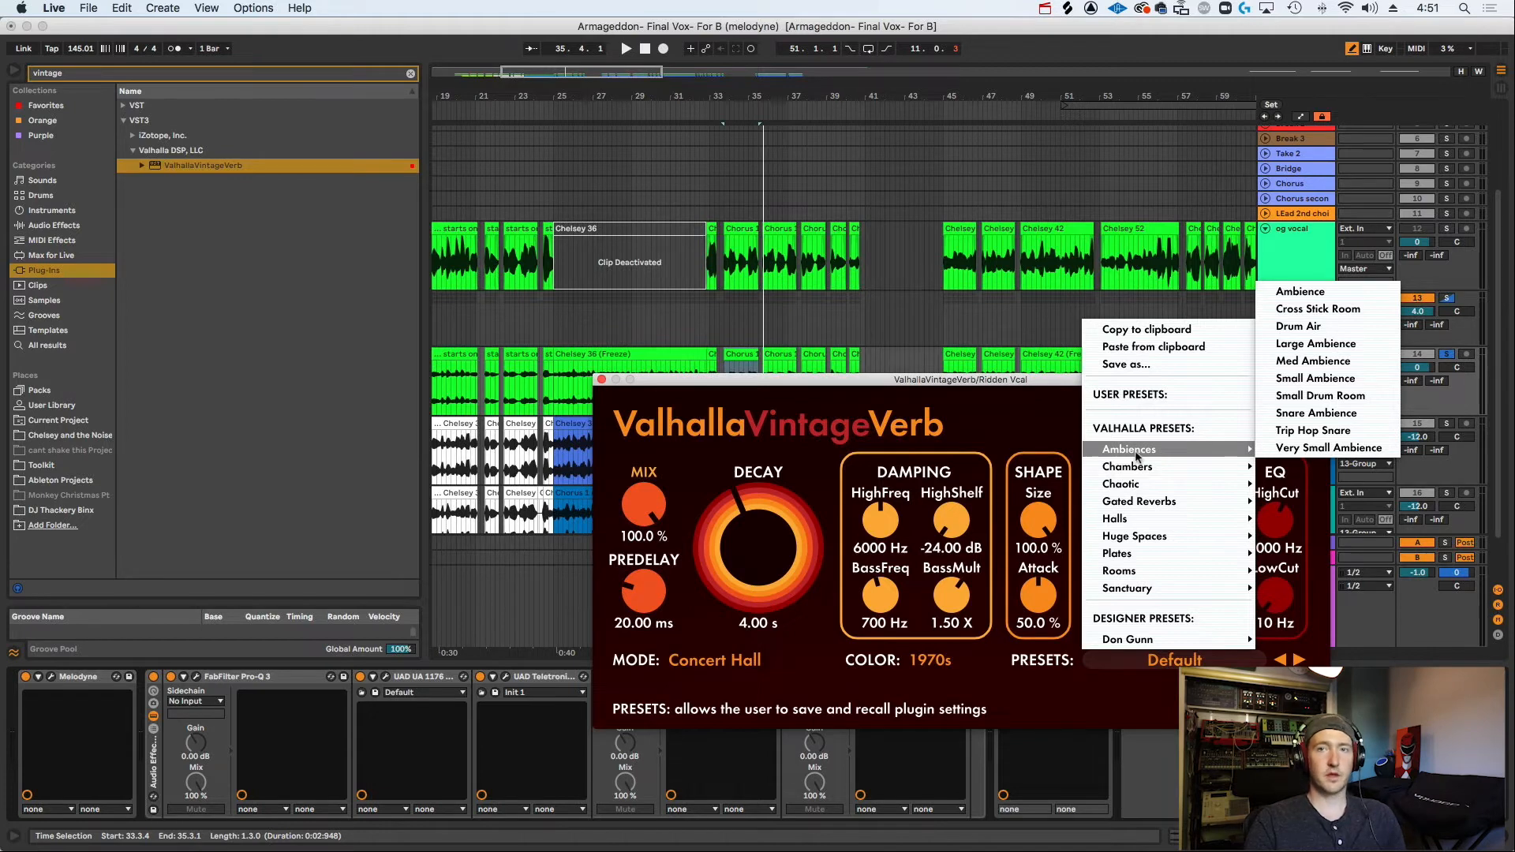
# Search the plug-ins for "plate" and expand the Soundtoys results under VST.
pyautogui.moveTo(74, 74); pyautogui.dragTo(3, 68)
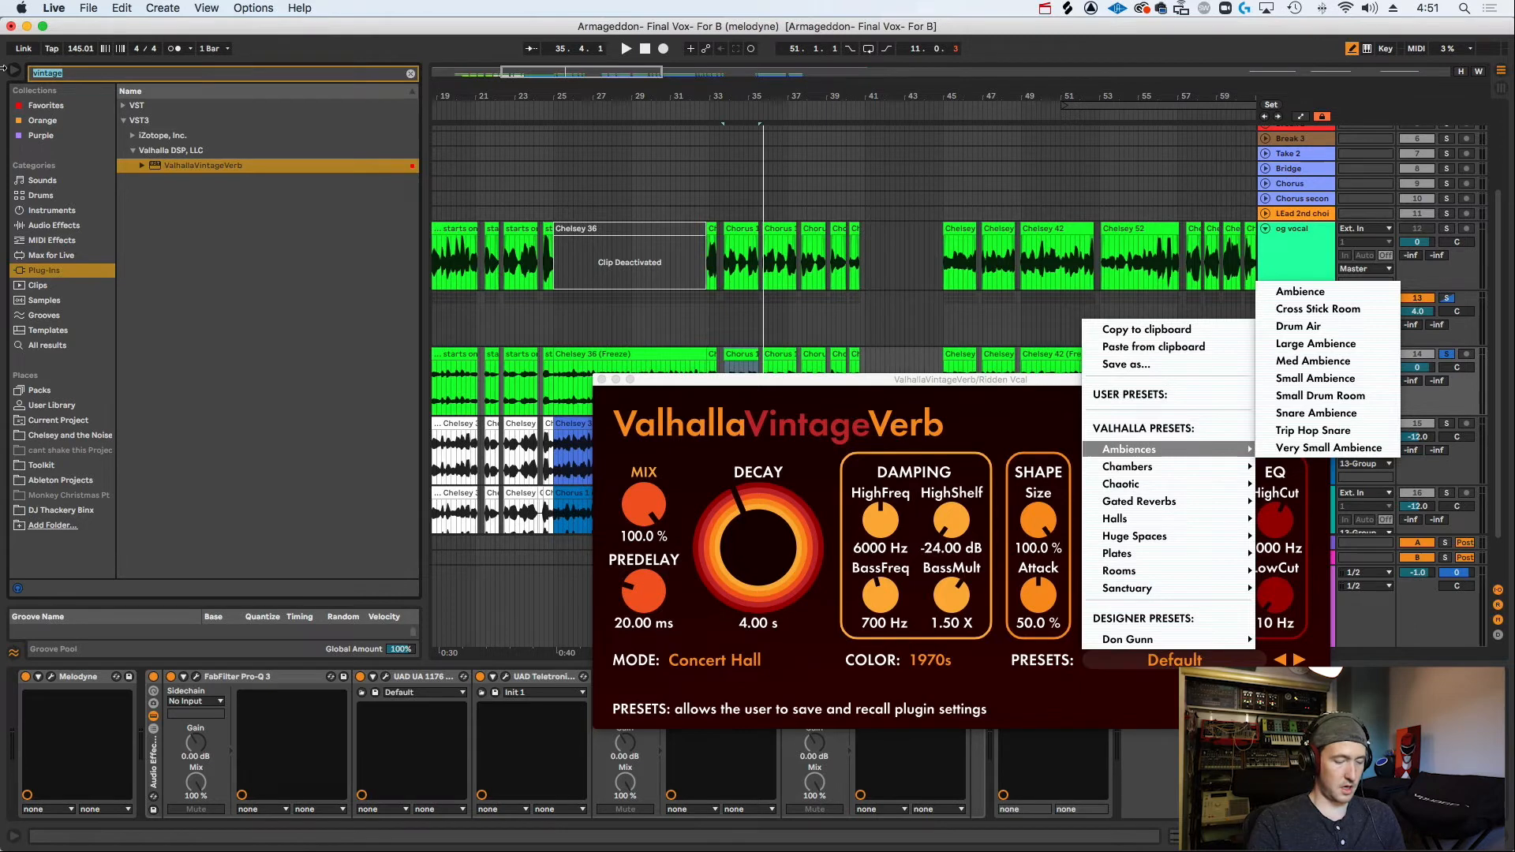
pyautogui.write('plate')
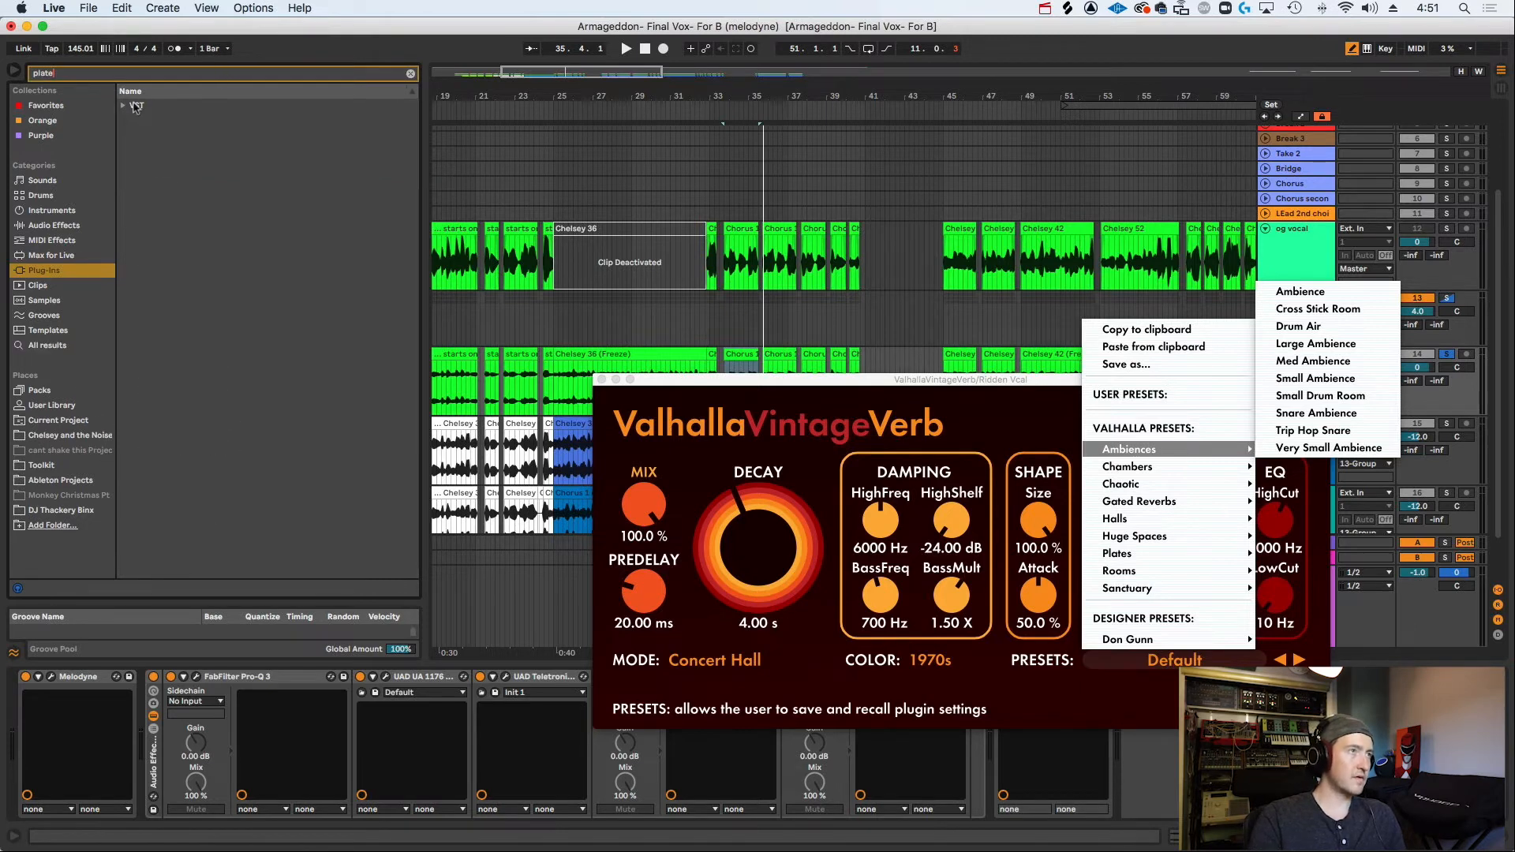
pyautogui.click(123, 106)
pyautogui.click(132, 165)
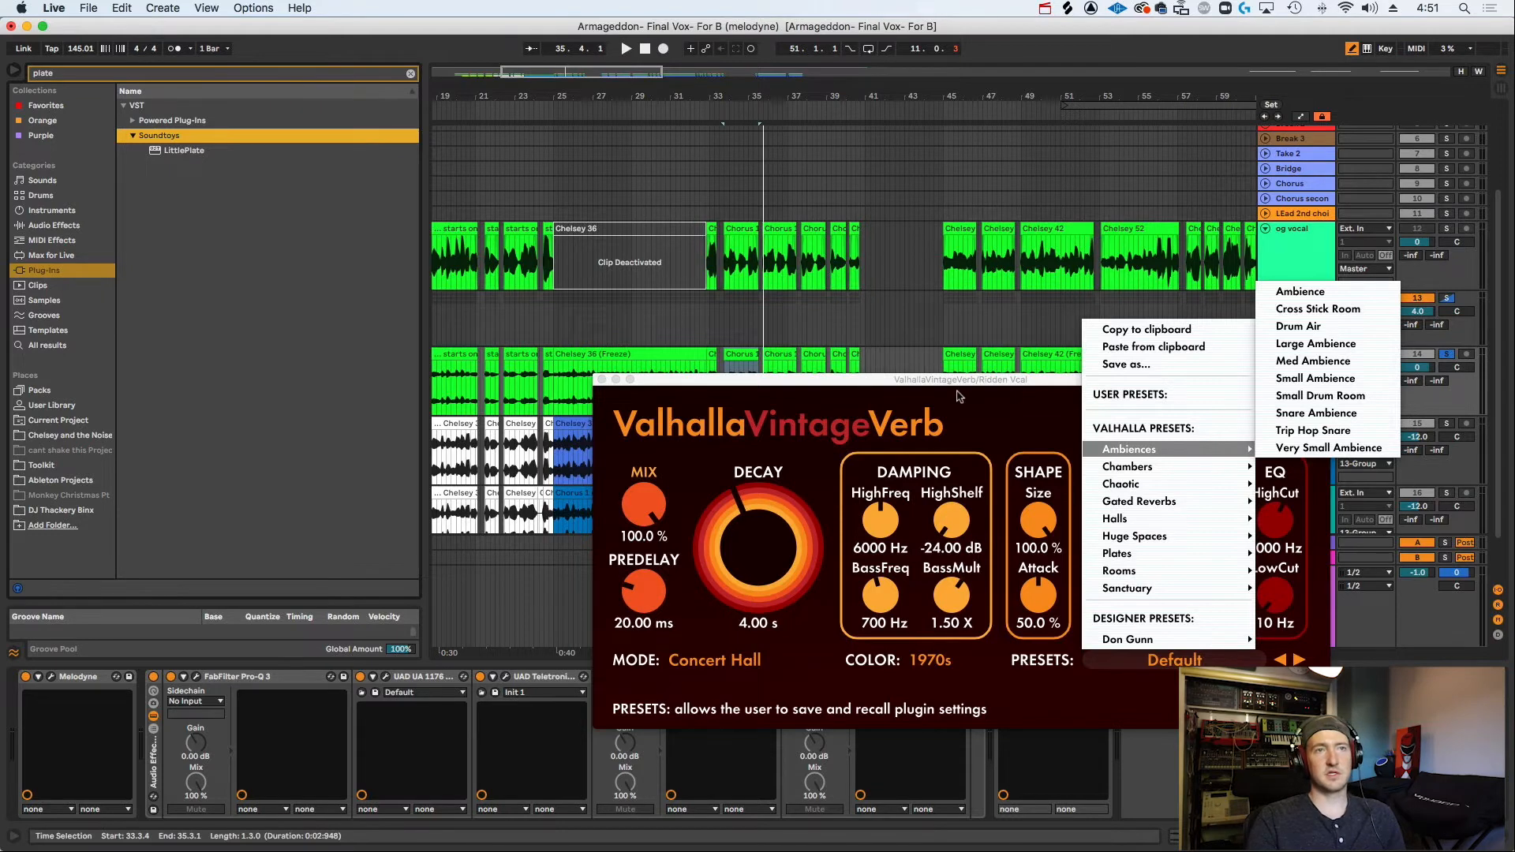
# Load the Live Vox Chamber preset in ValhallaVintageVerb and set its mix to 29.0 % while the chorus plays, then close its window.
pyautogui.moveTo(1165, 490)
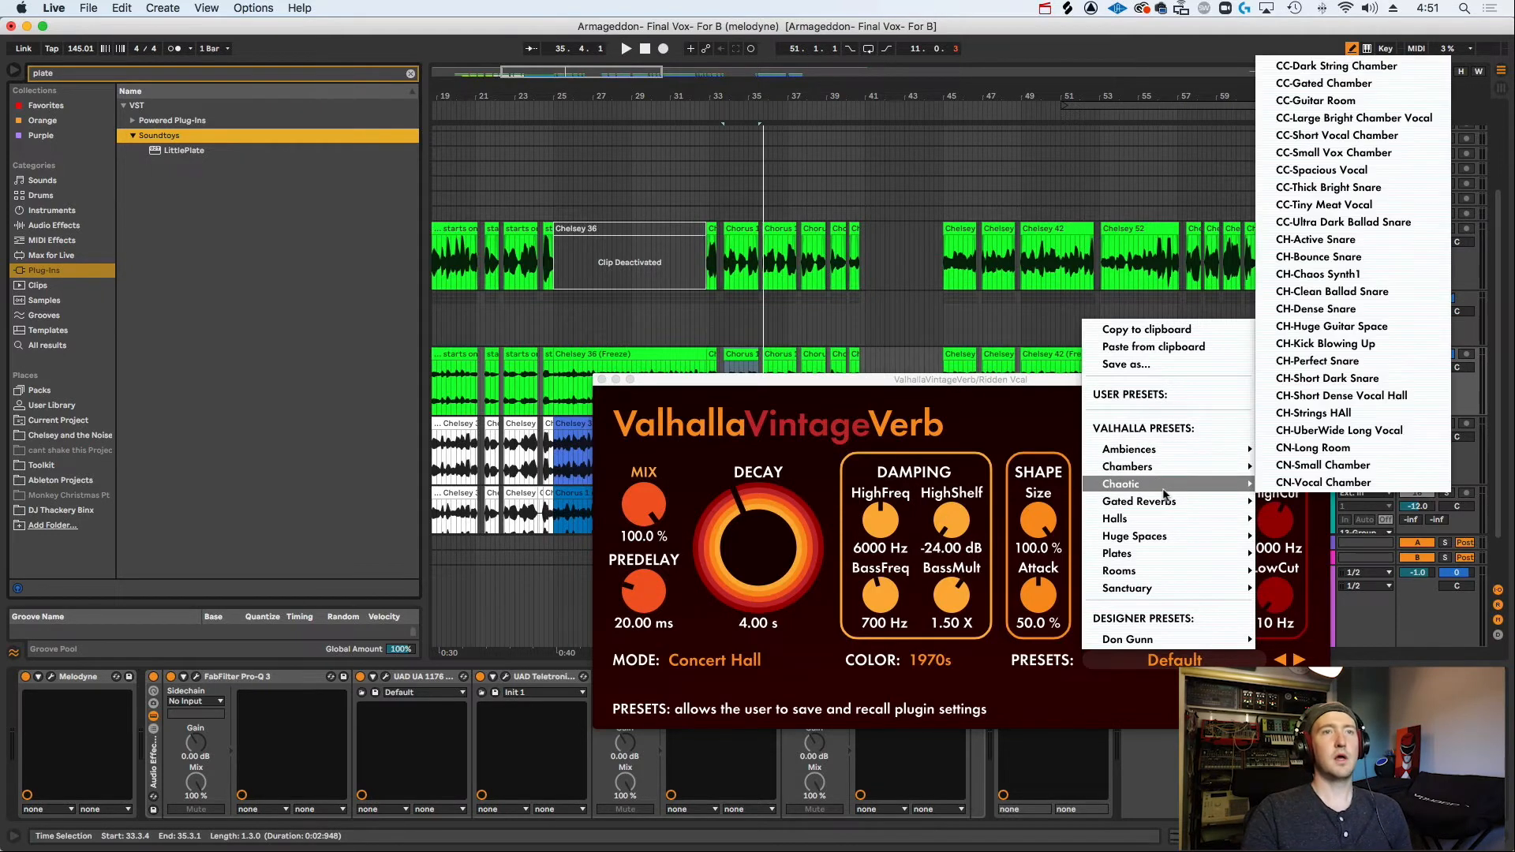
pyautogui.moveTo(1161, 554)
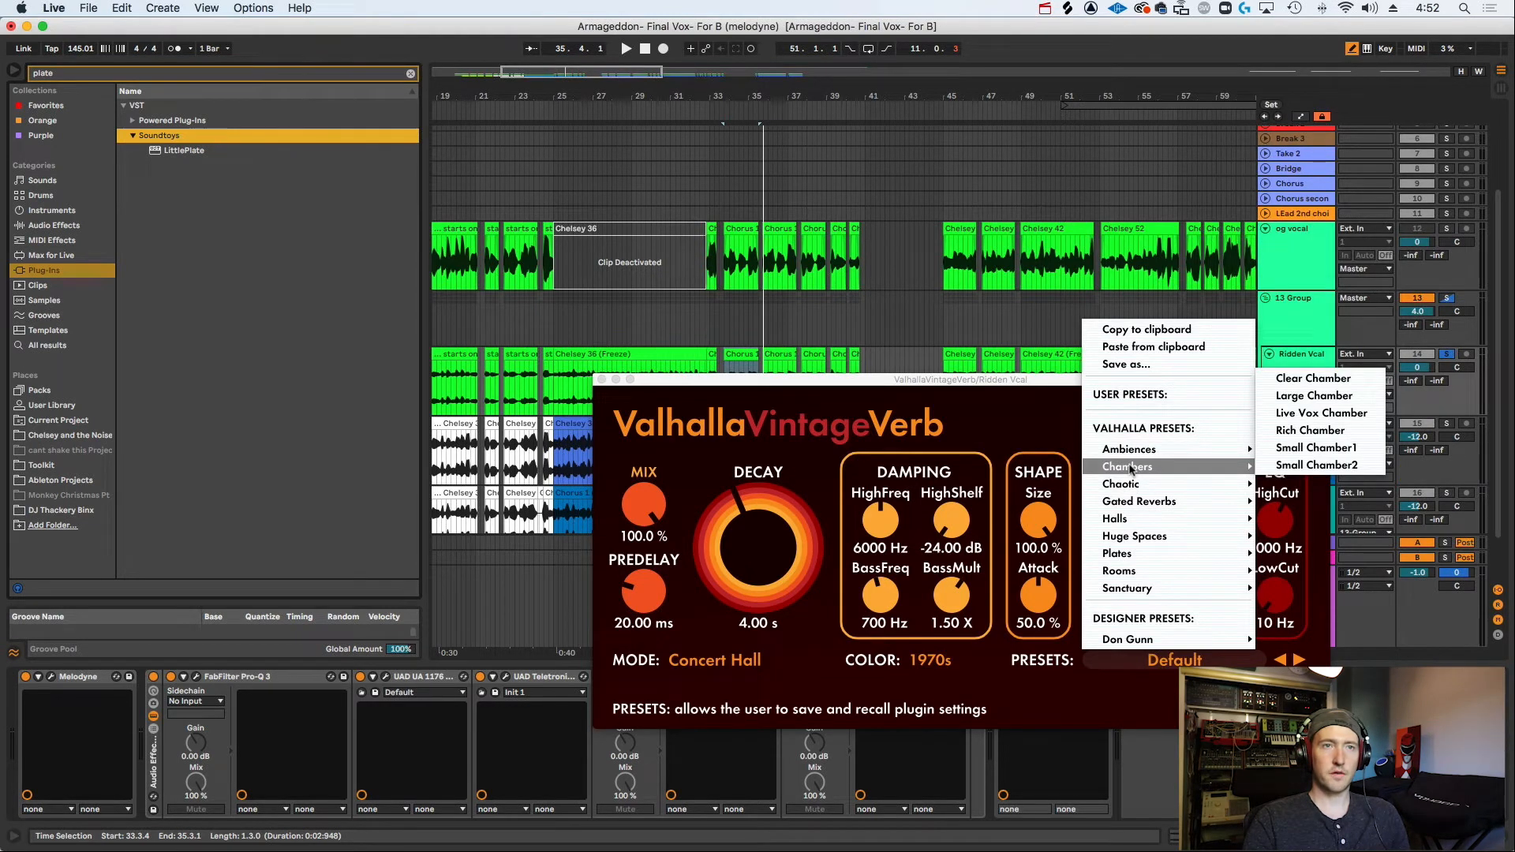
pyautogui.click(1322, 412)
pyautogui.press('space')
pyautogui.moveTo(659, 511); pyautogui.dragTo(661, 647)
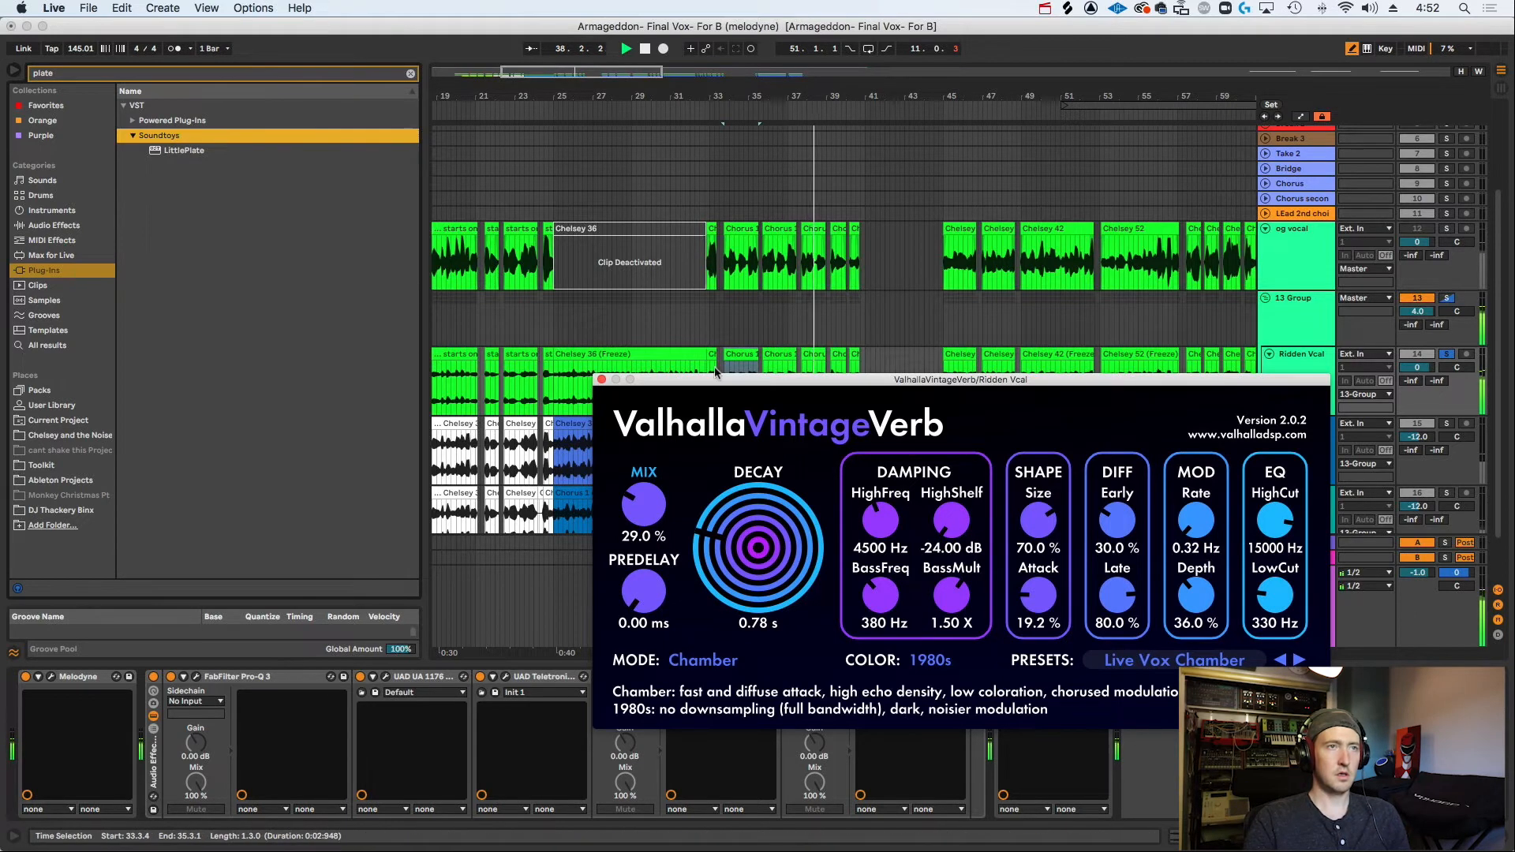
pyautogui.click(601, 379)
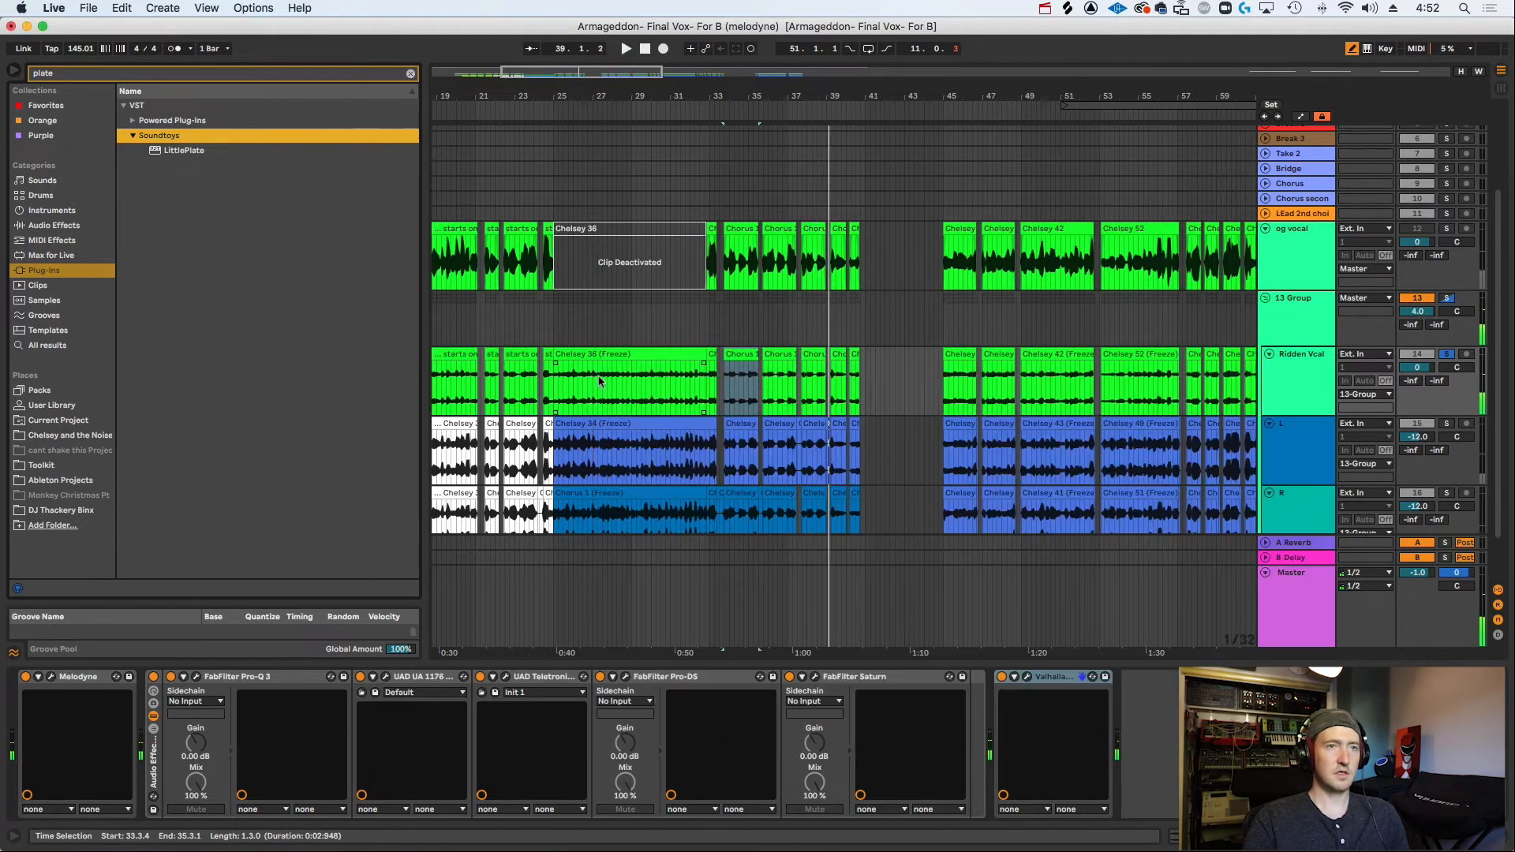
# Duplicate ValhallaVintageVerb on the vocal chain, switch off the original, and open the copy's window.
pyautogui.click(1061, 677)
pyautogui.press('super+d')
pyautogui.click(1001, 677)
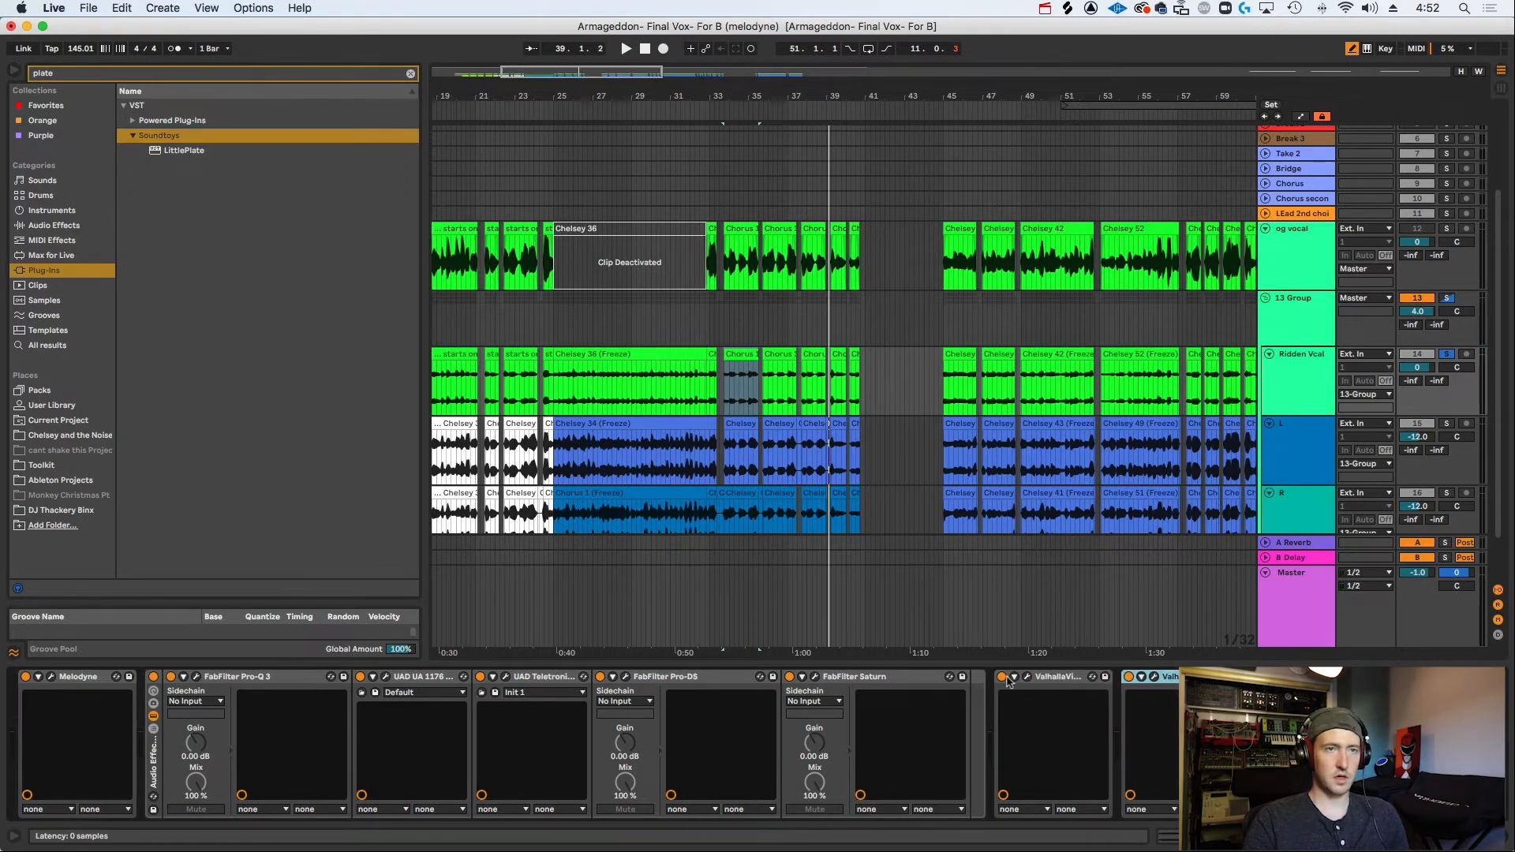
pyautogui.click(1153, 676)
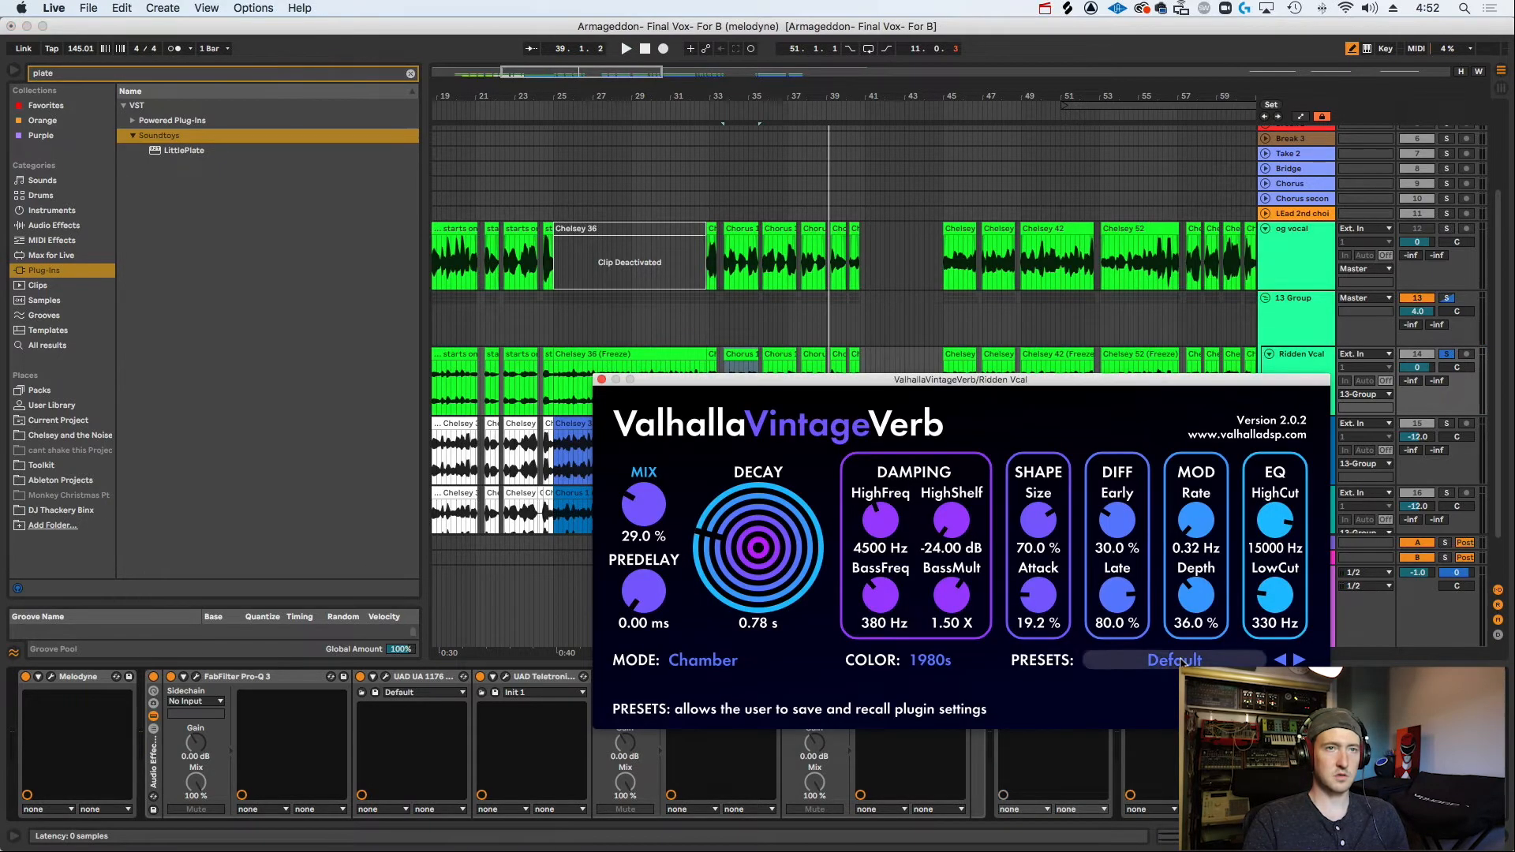
# Load the Vocal Plate preset in the duplicated reverb and set its mix to 20.5 % while the chorus plays.
pyautogui.click(1144, 663)
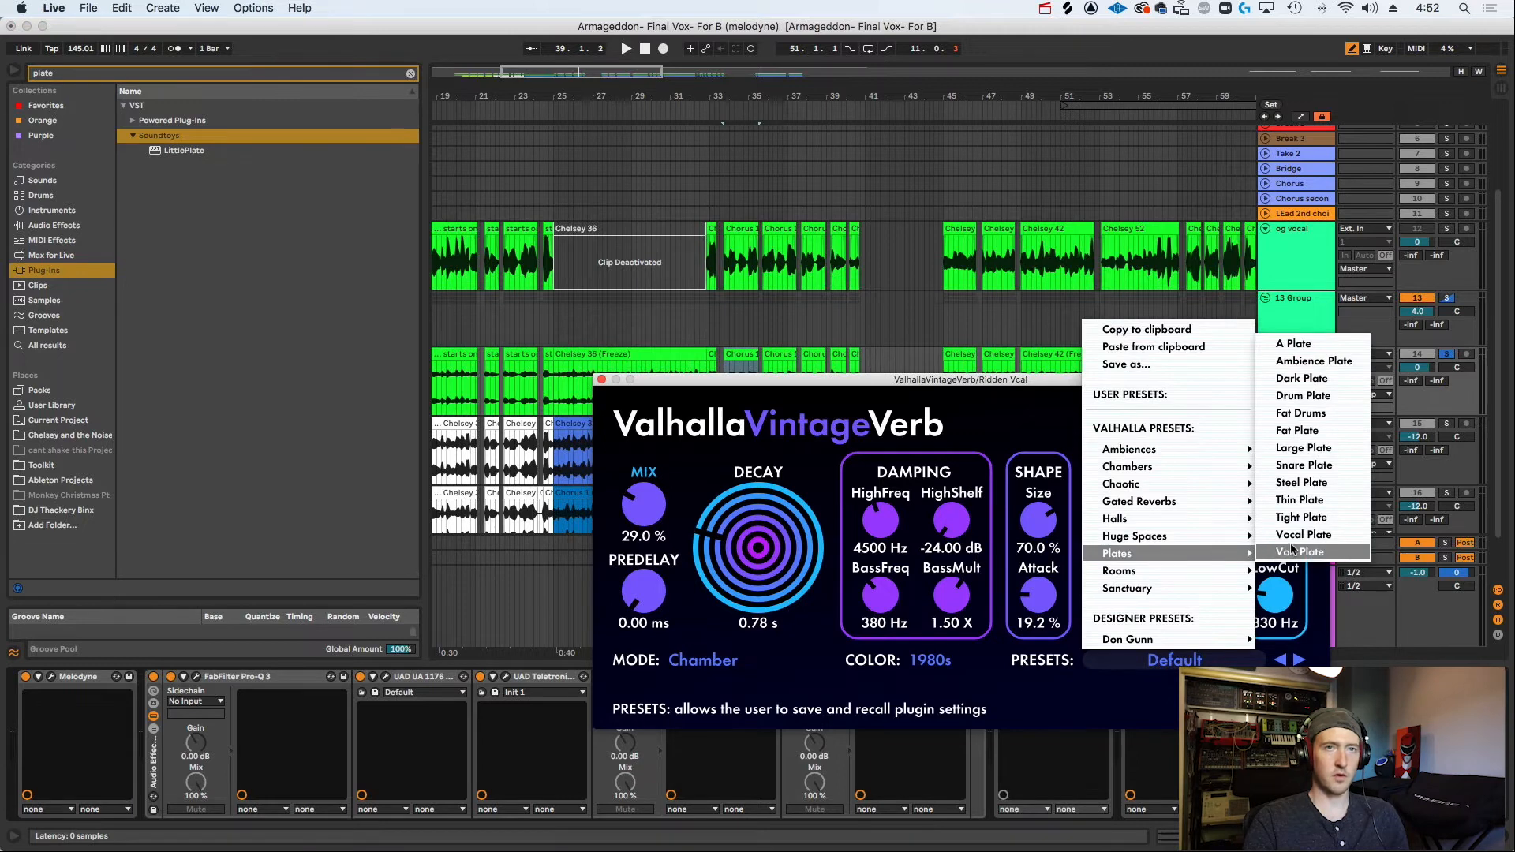
pyautogui.click(1283, 536)
pyautogui.press('space')
pyautogui.moveTo(644, 507); pyautogui.dragTo(651, 667)
# Set the plate reverb's decay to 1.18 s while listening to the chorus and move its window clear of the devices.
pyautogui.moveTo(720, 582); pyautogui.dragTo(726, 536)
pyautogui.press('space')
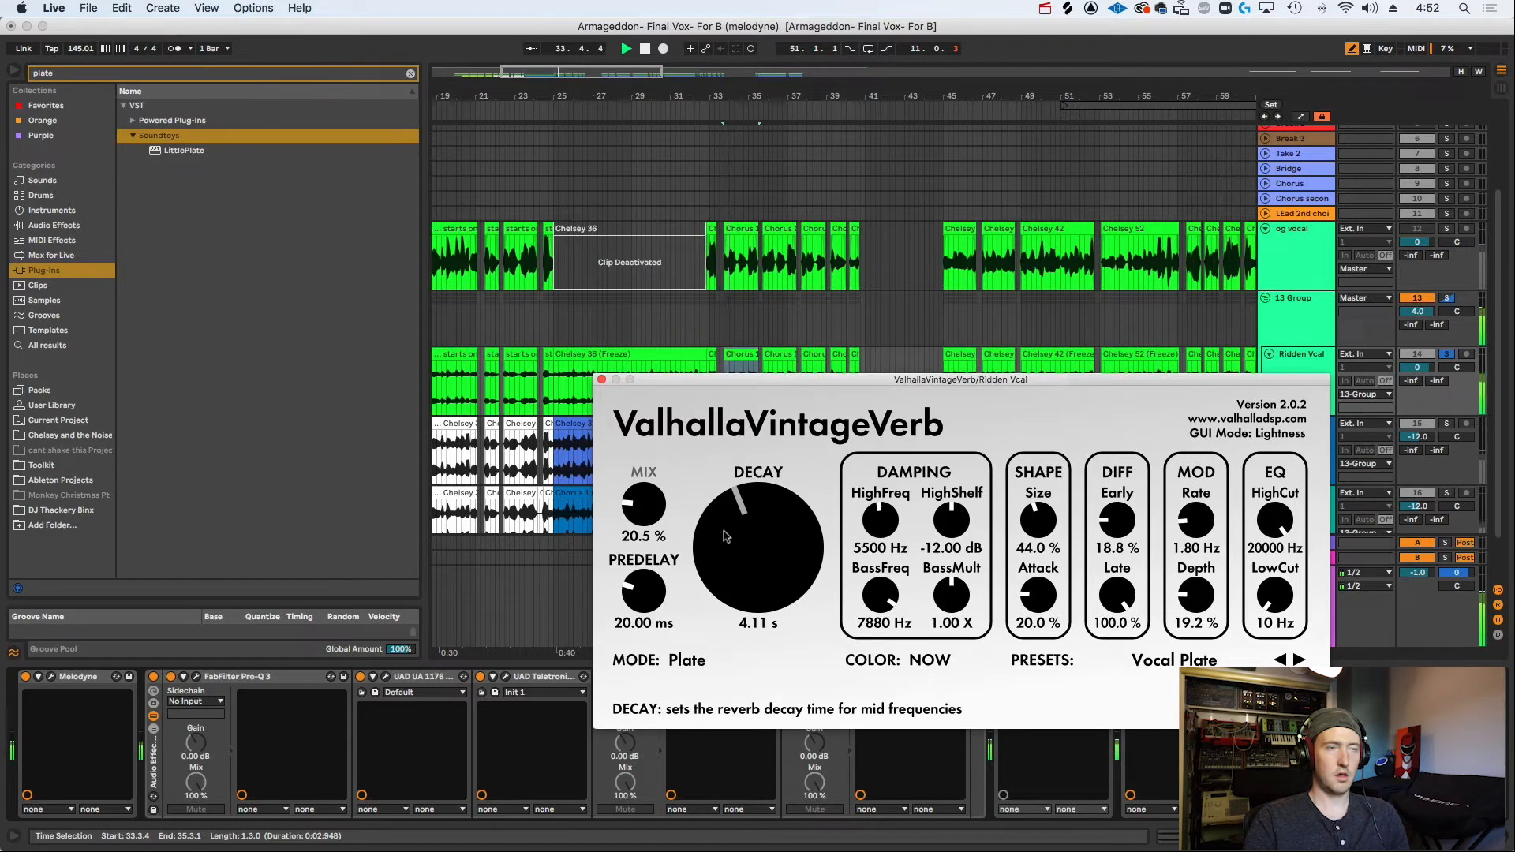
pyautogui.moveTo(726, 536); pyautogui.dragTo(722, 558)
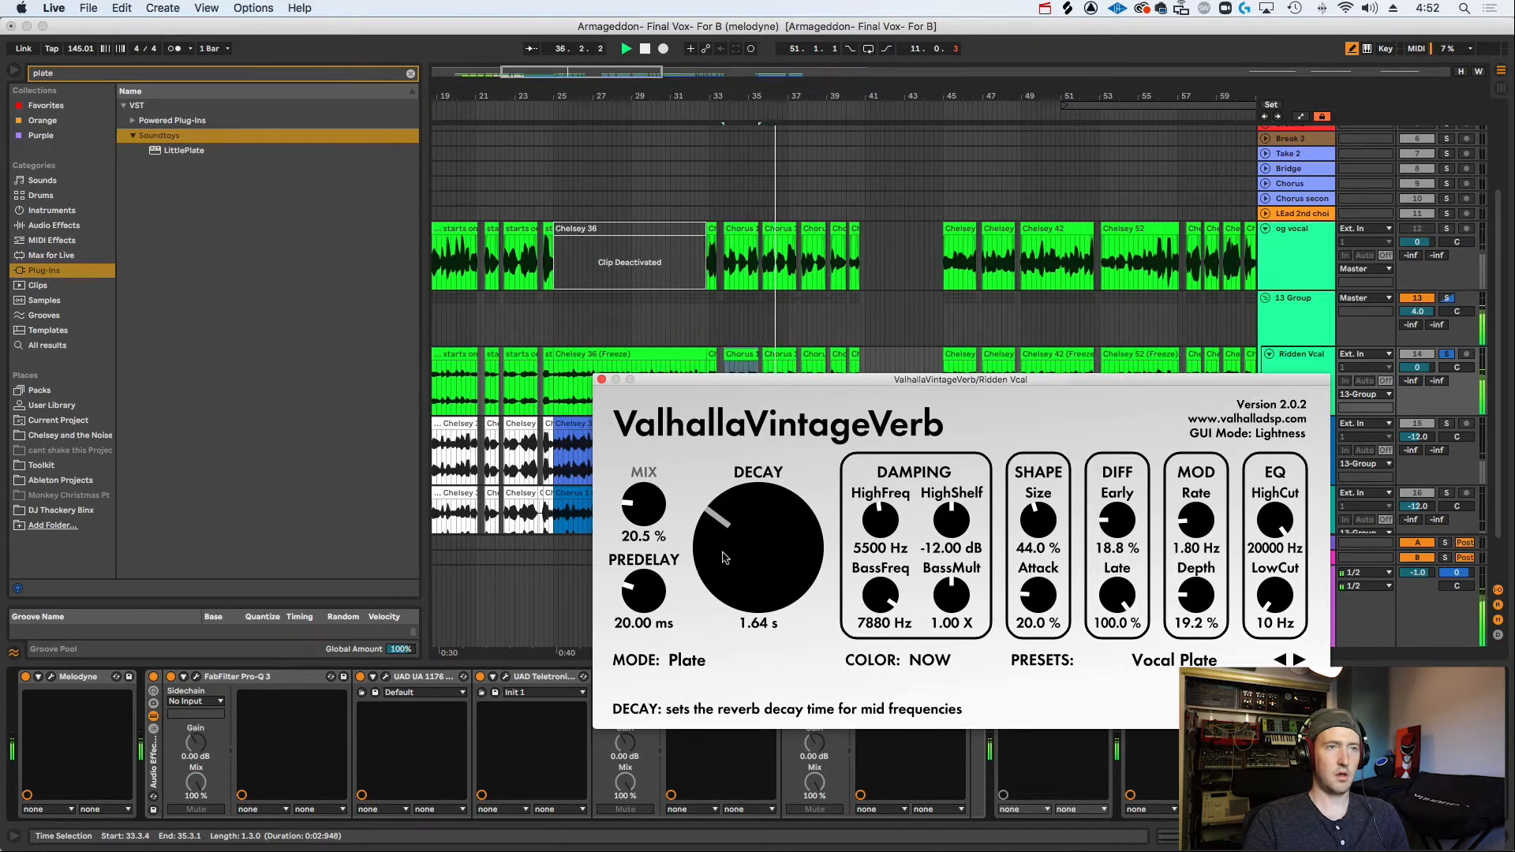
pyautogui.moveTo(723, 558); pyautogui.dragTo(727, 565)
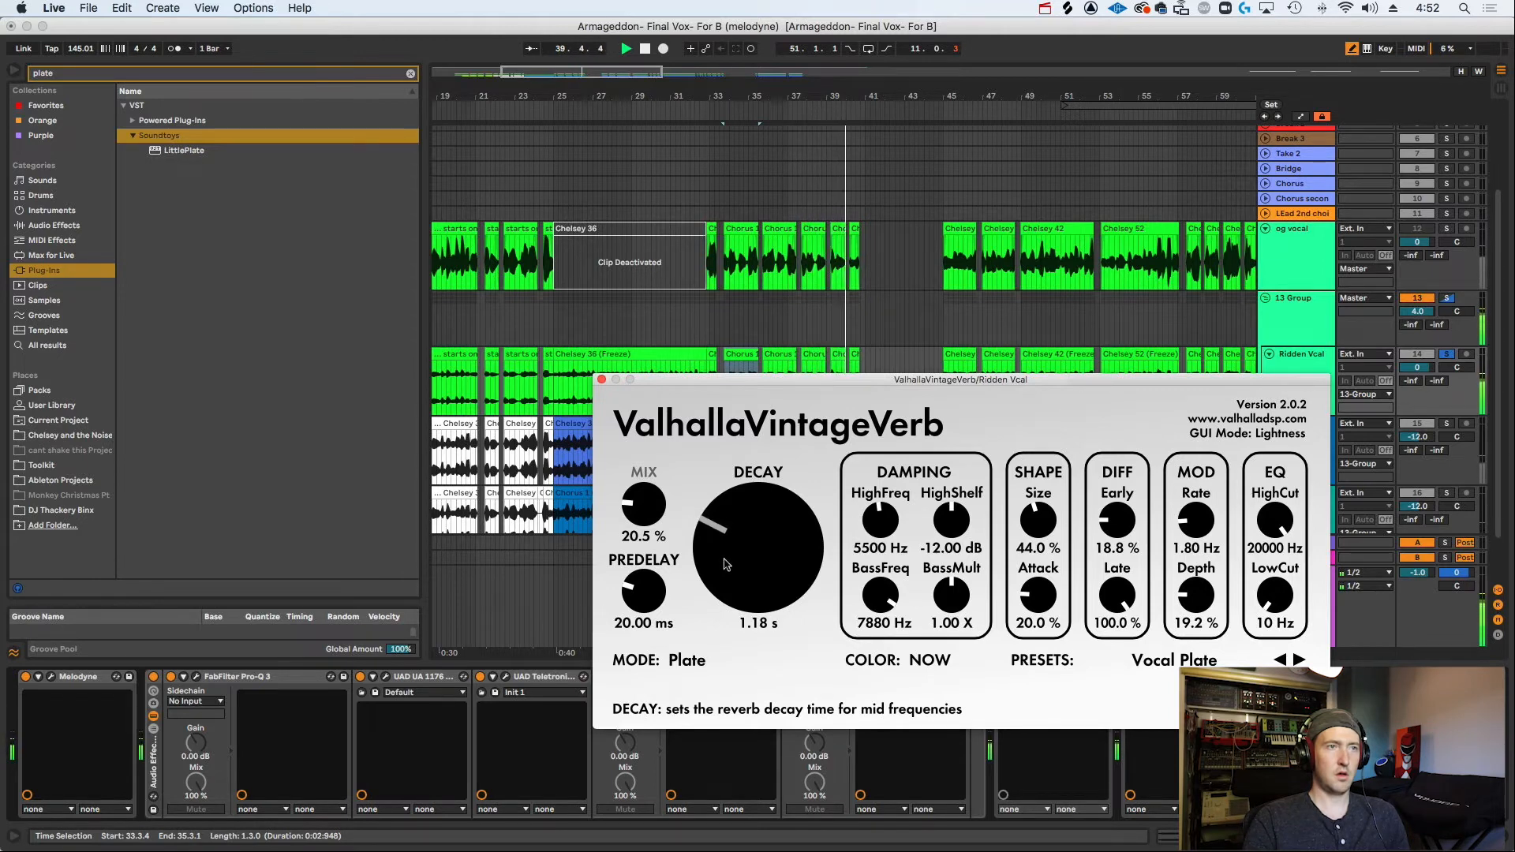
pyautogui.moveTo(702, 381); pyautogui.dragTo(581, 167)
pyautogui.press('space')
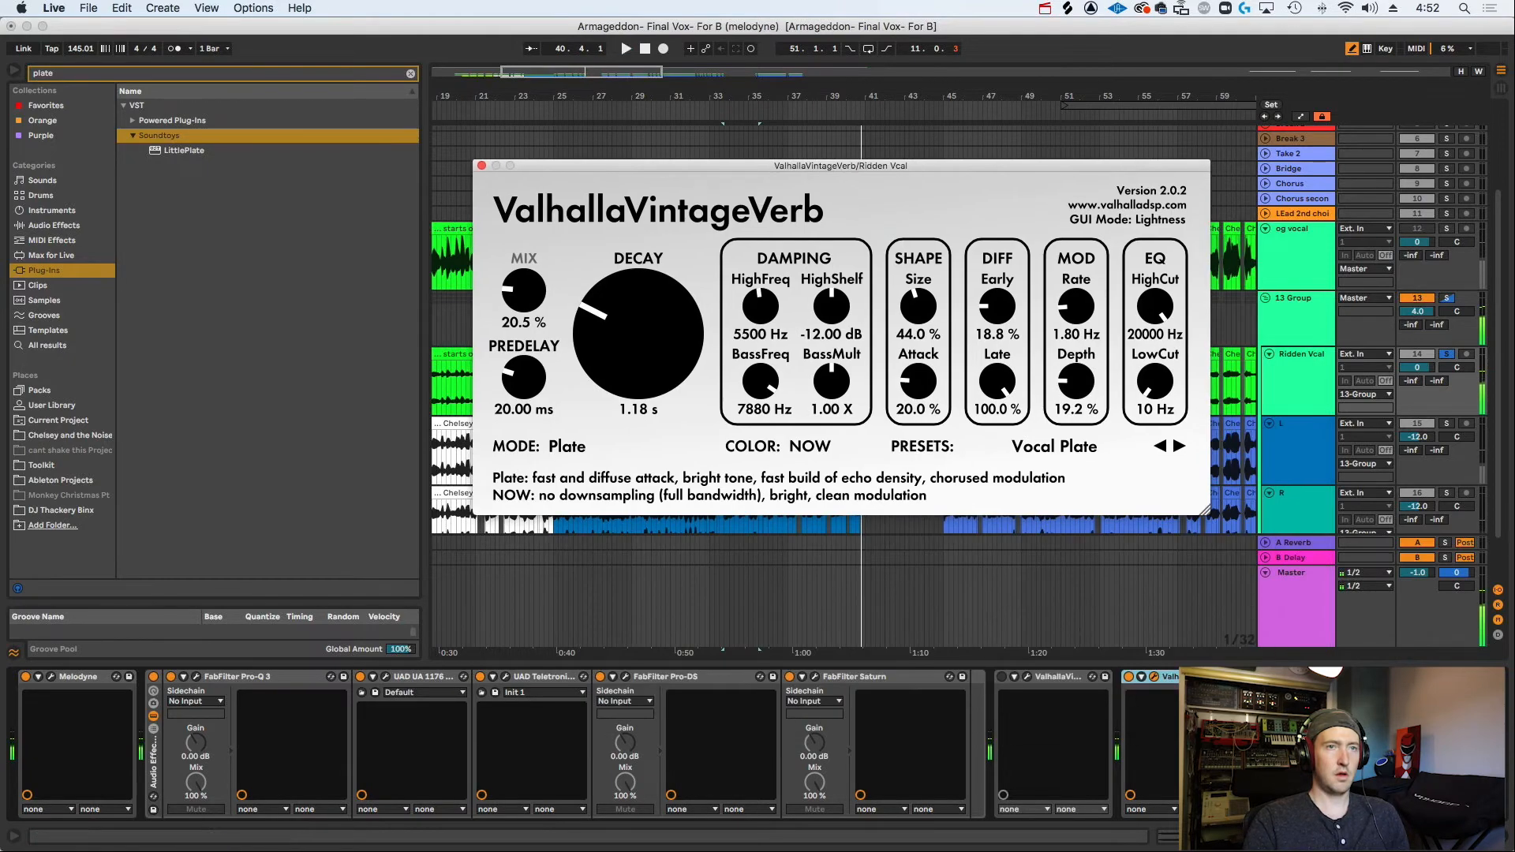
# Bypass the plate reverb, activate the chamber reverb, and listen to the chorus with the chamber's window open.
pyautogui.click(1130, 681)
pyautogui.click(1004, 677)
pyautogui.press('space')
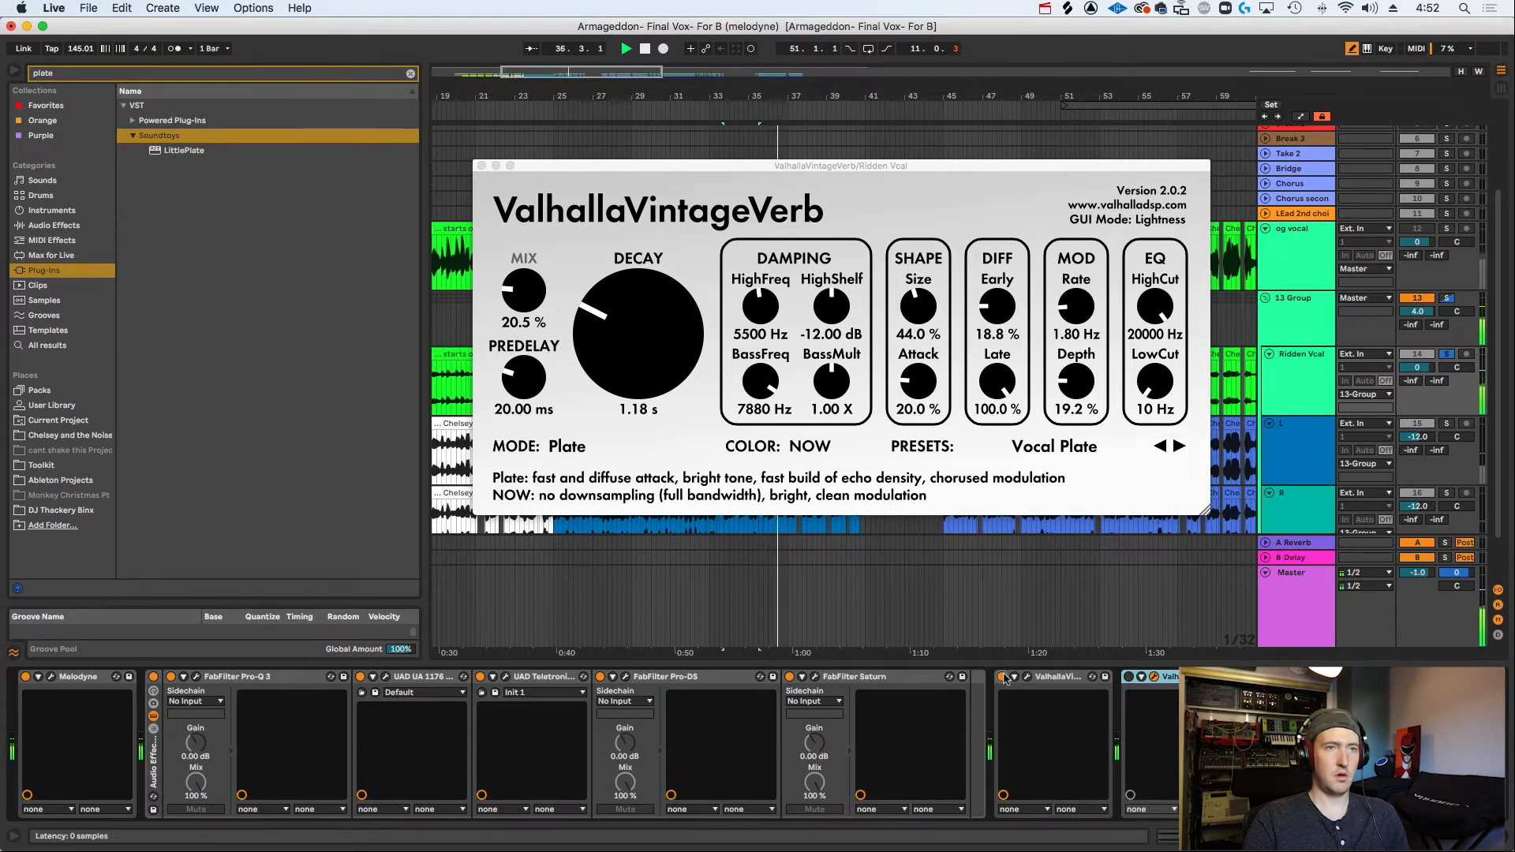
pyautogui.click(1153, 677)
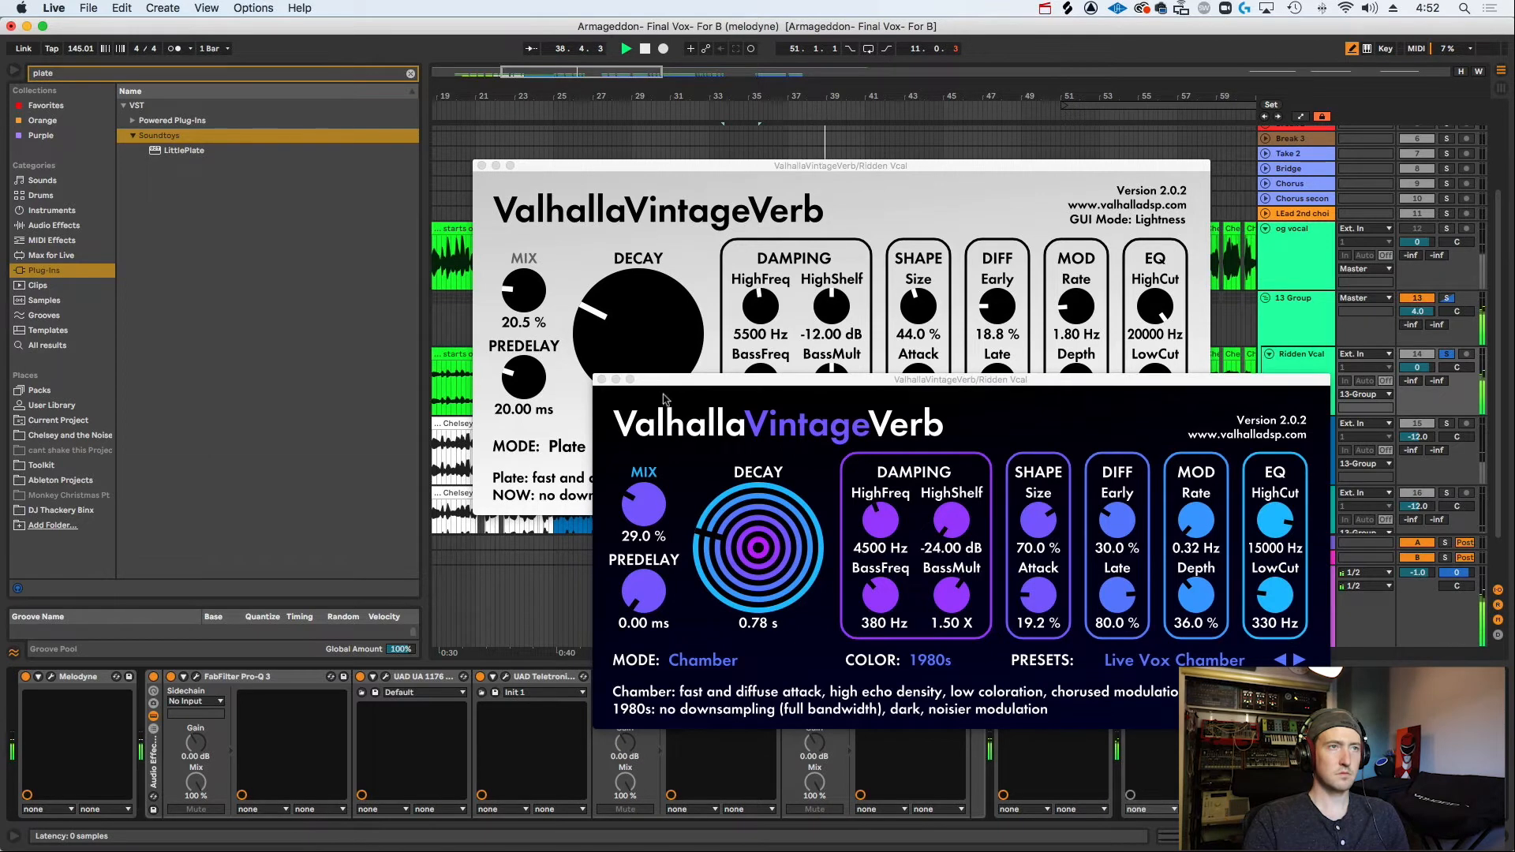
pyautogui.moveTo(666, 381); pyautogui.dragTo(787, 371)
pyautogui.press('space')
# Adjust the chamber reverb's decay to 0.96 s while replaying the chorus.
pyautogui.moveTo(844, 513); pyautogui.dragTo(844, 507)
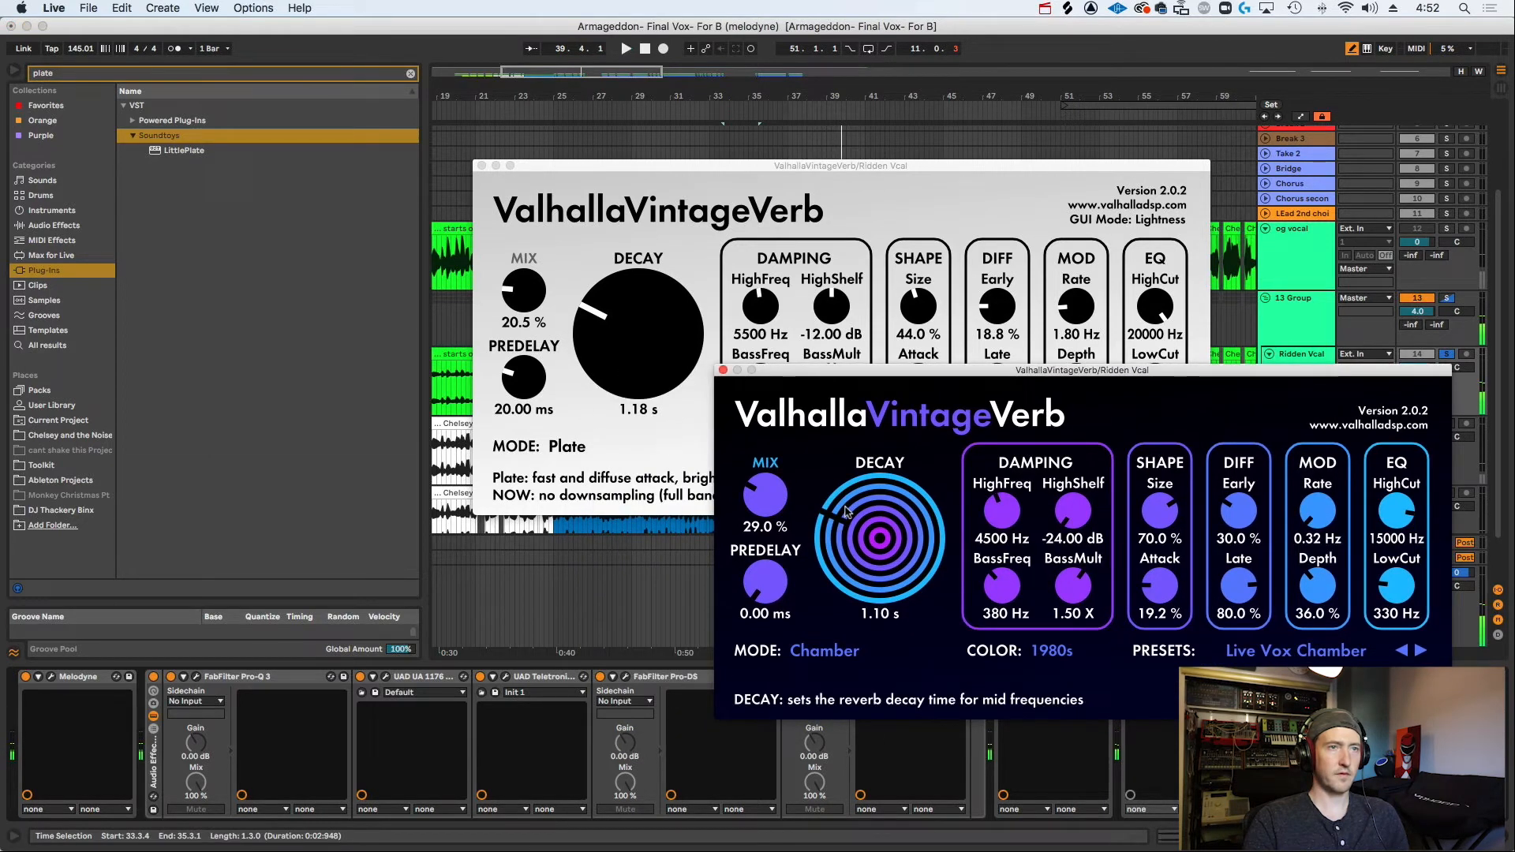
pyautogui.press('space')
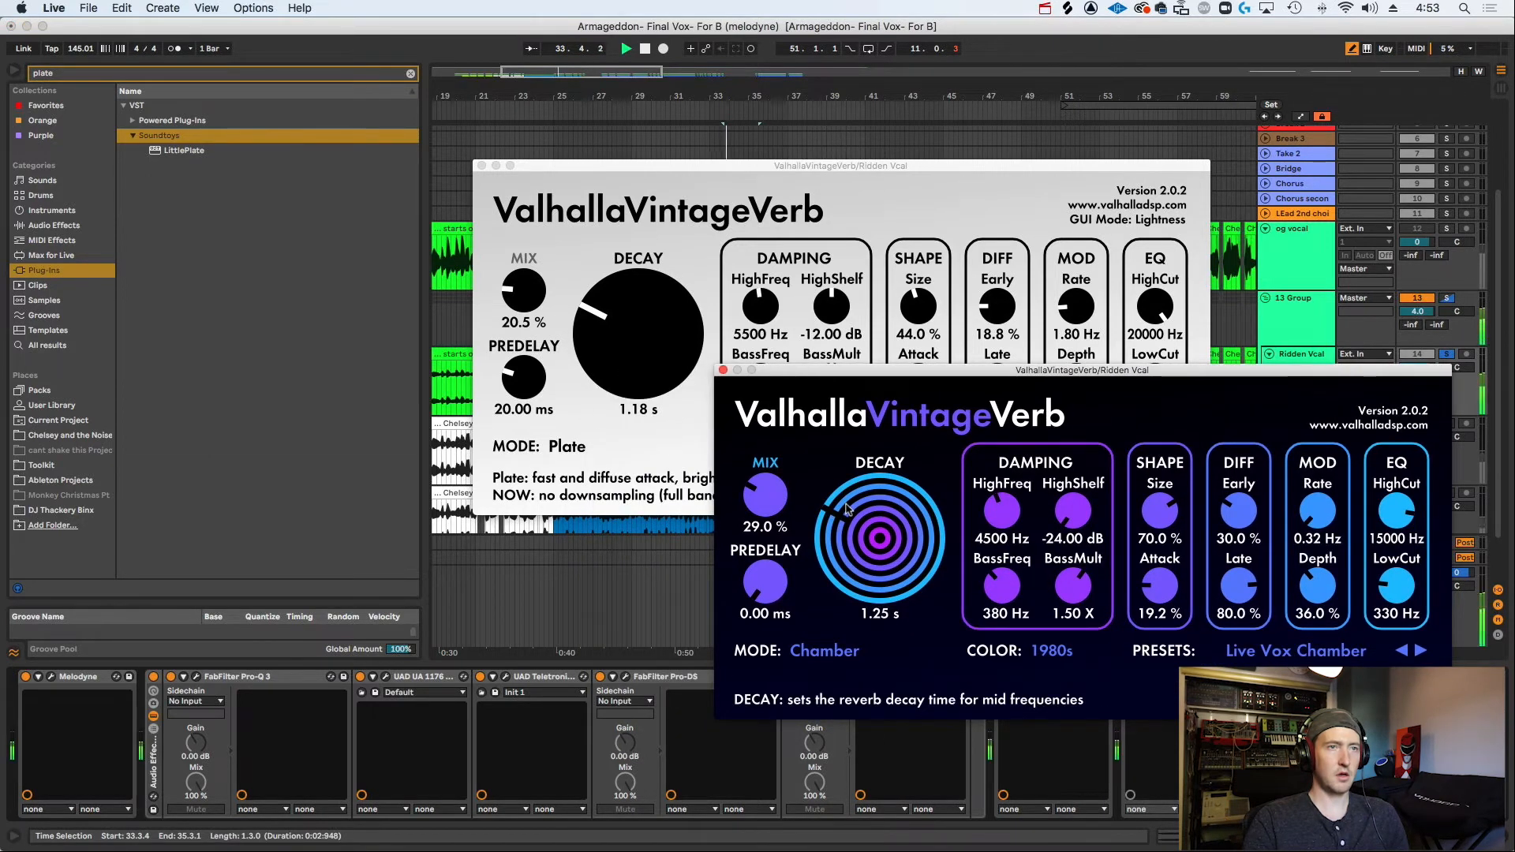
pyautogui.moveTo(847, 508); pyautogui.dragTo(847, 510)
pyautogui.moveTo(846, 510); pyautogui.dragTo(847, 512)
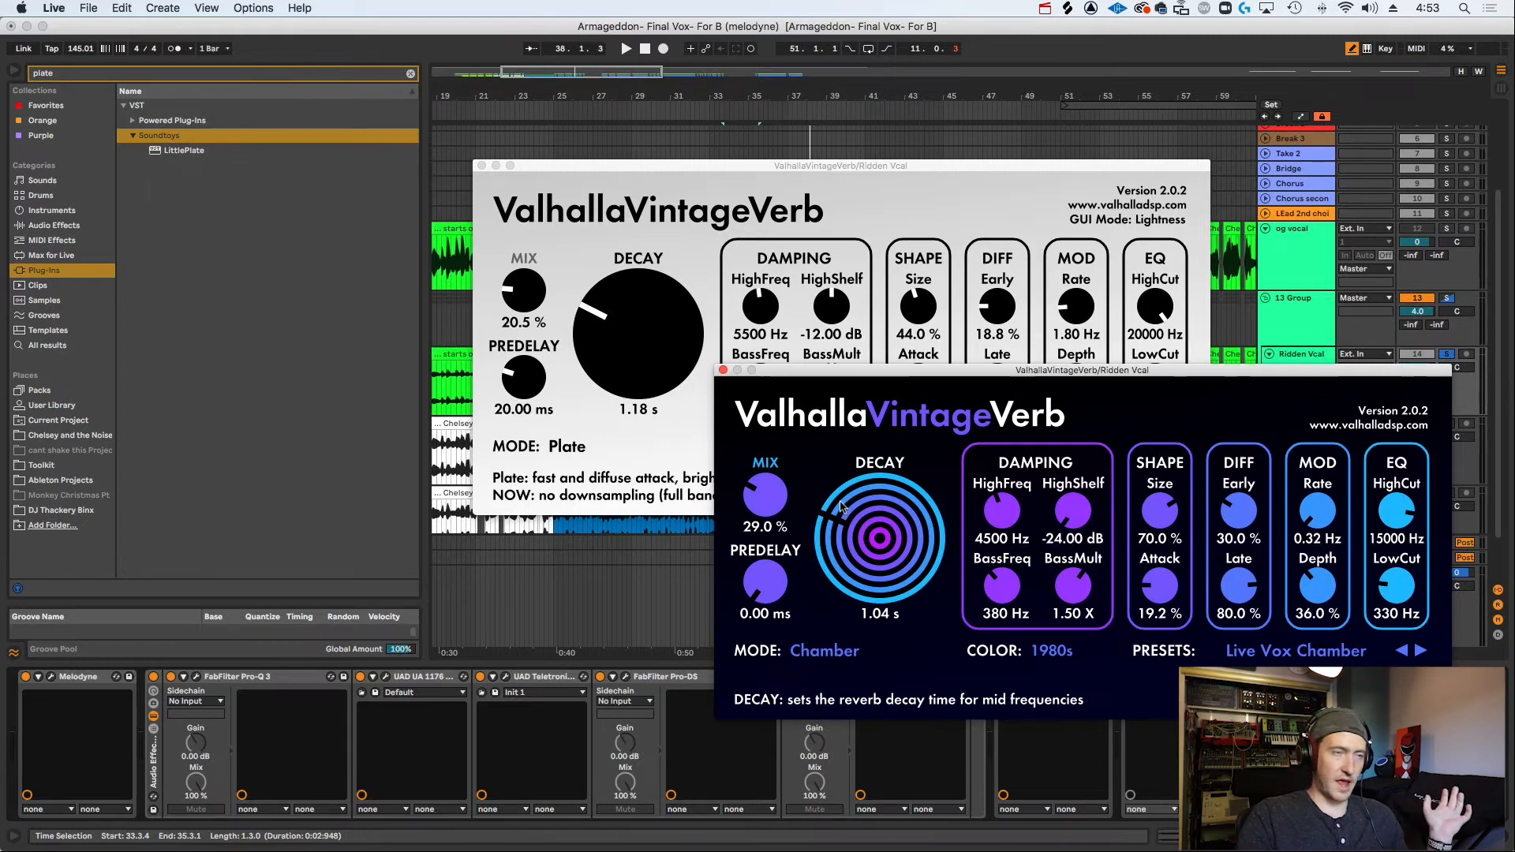
pyautogui.press('space')
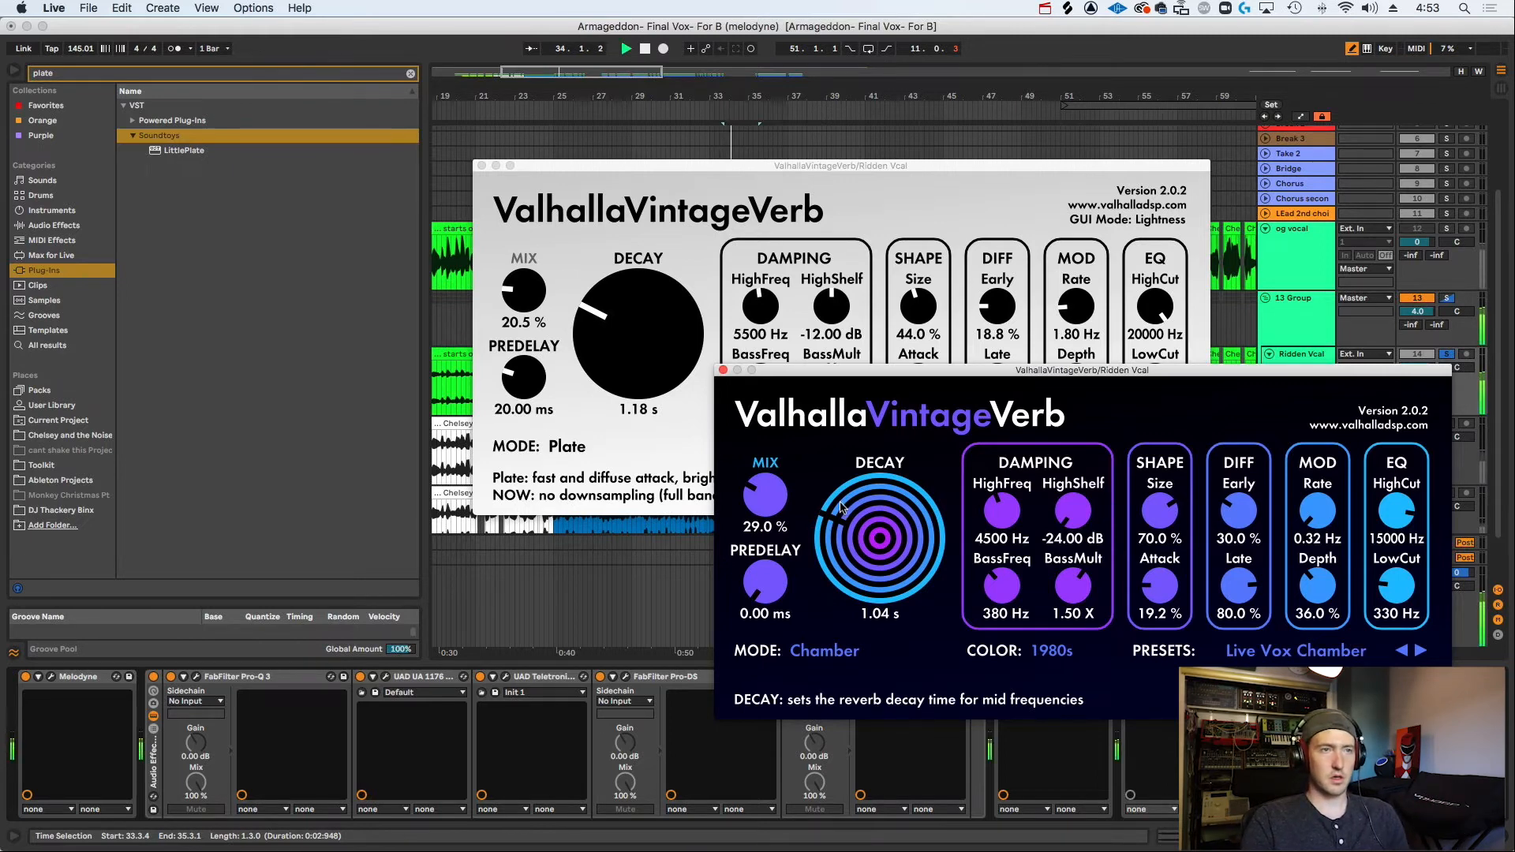
pyautogui.moveTo(841, 508); pyautogui.dragTo(841, 509)
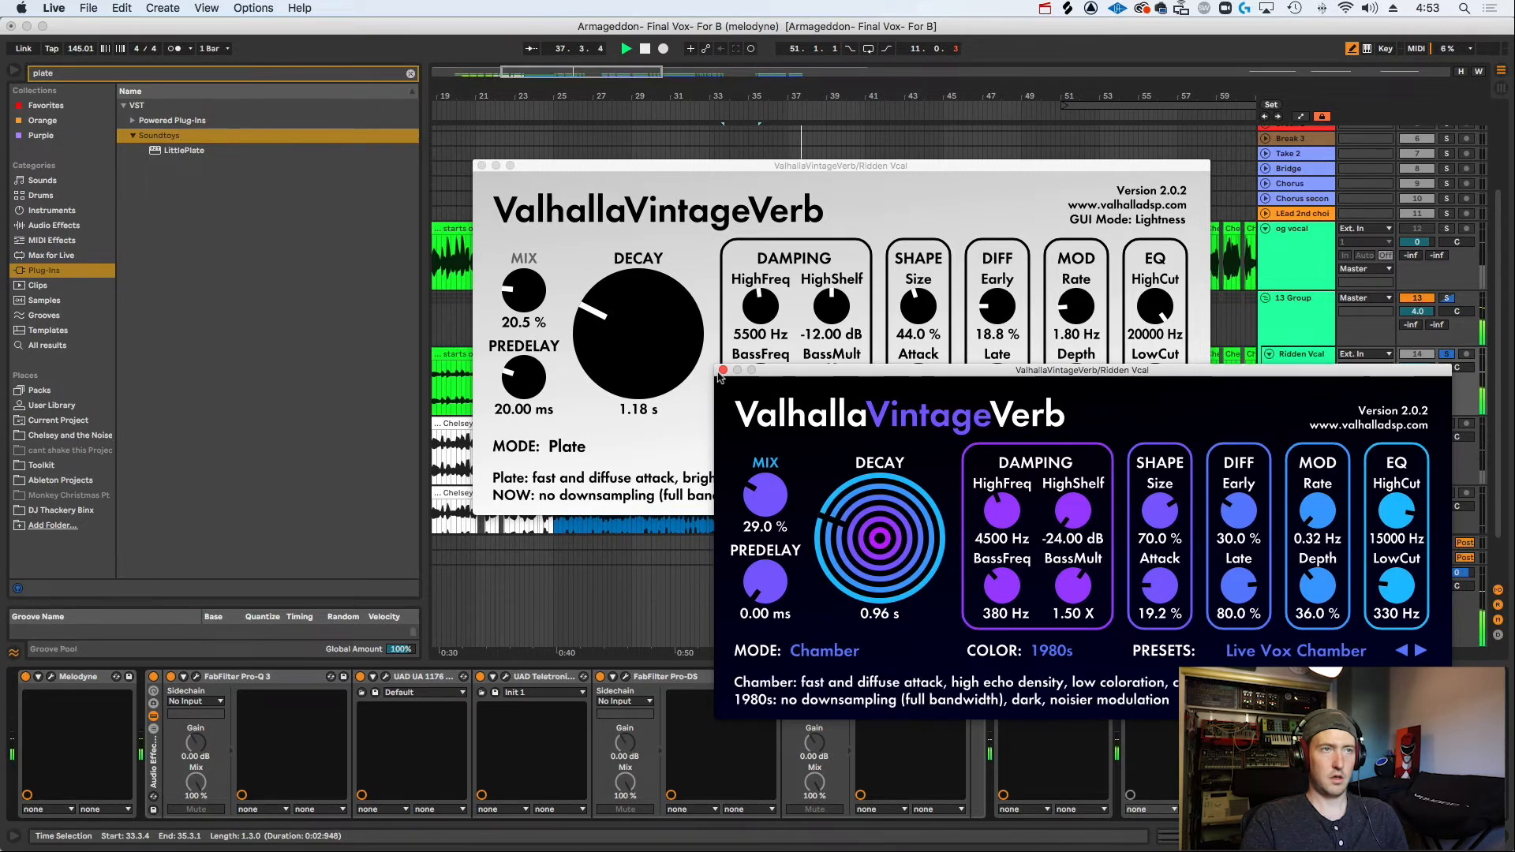
pyautogui.press('space')
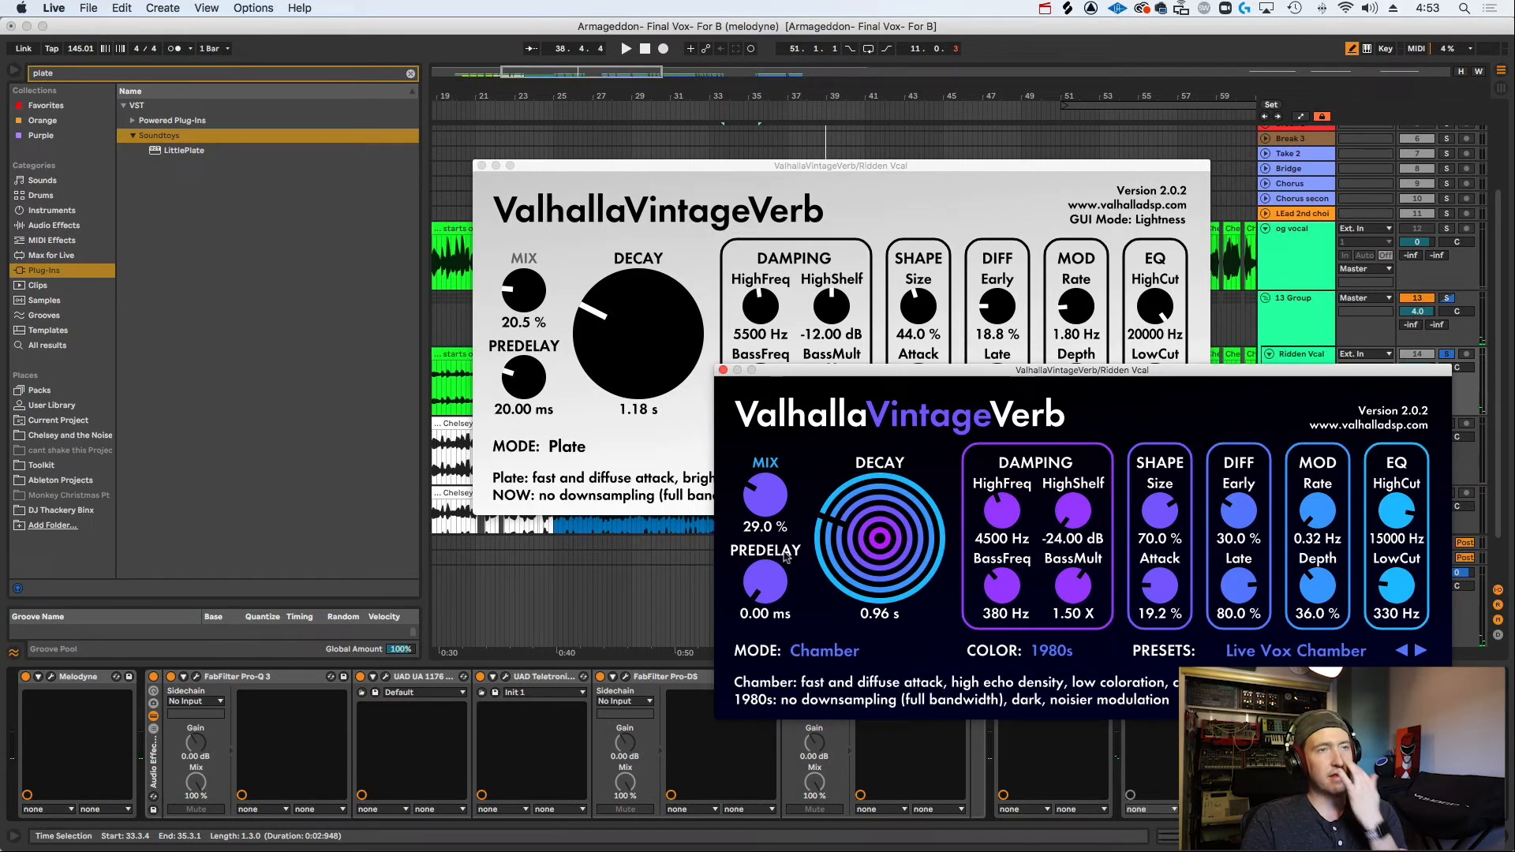
# Set the chamber reverb's predelay to 4.00 ms while the chorus plays.
pyautogui.click(759, 573)
pyautogui.press('space')
pyautogui.moveTo(760, 570); pyautogui.dragTo(760, 569)
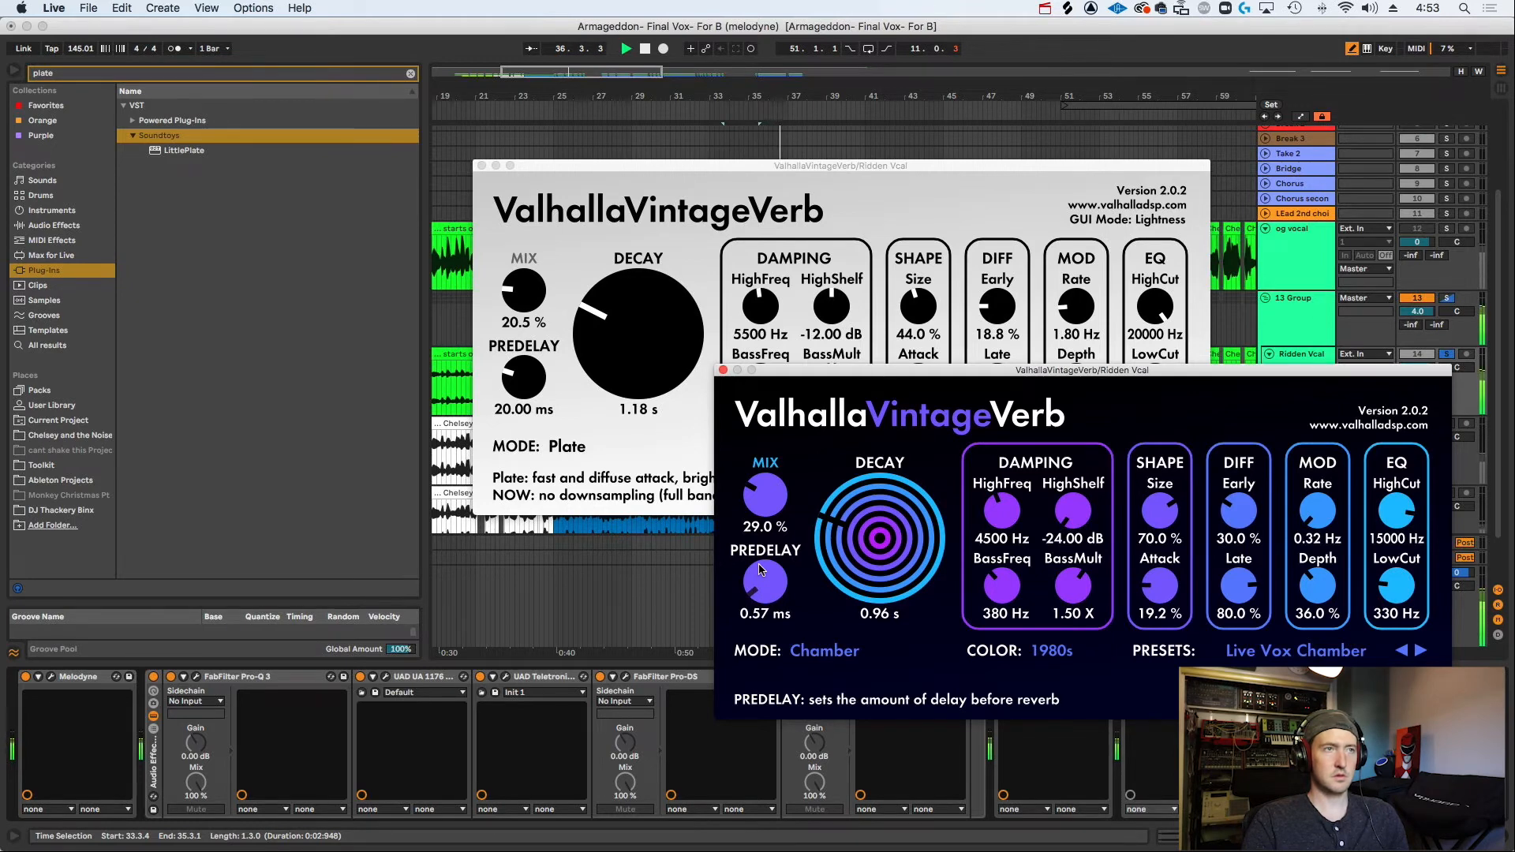
pyautogui.moveTo(759, 569); pyautogui.dragTo(762, 556)
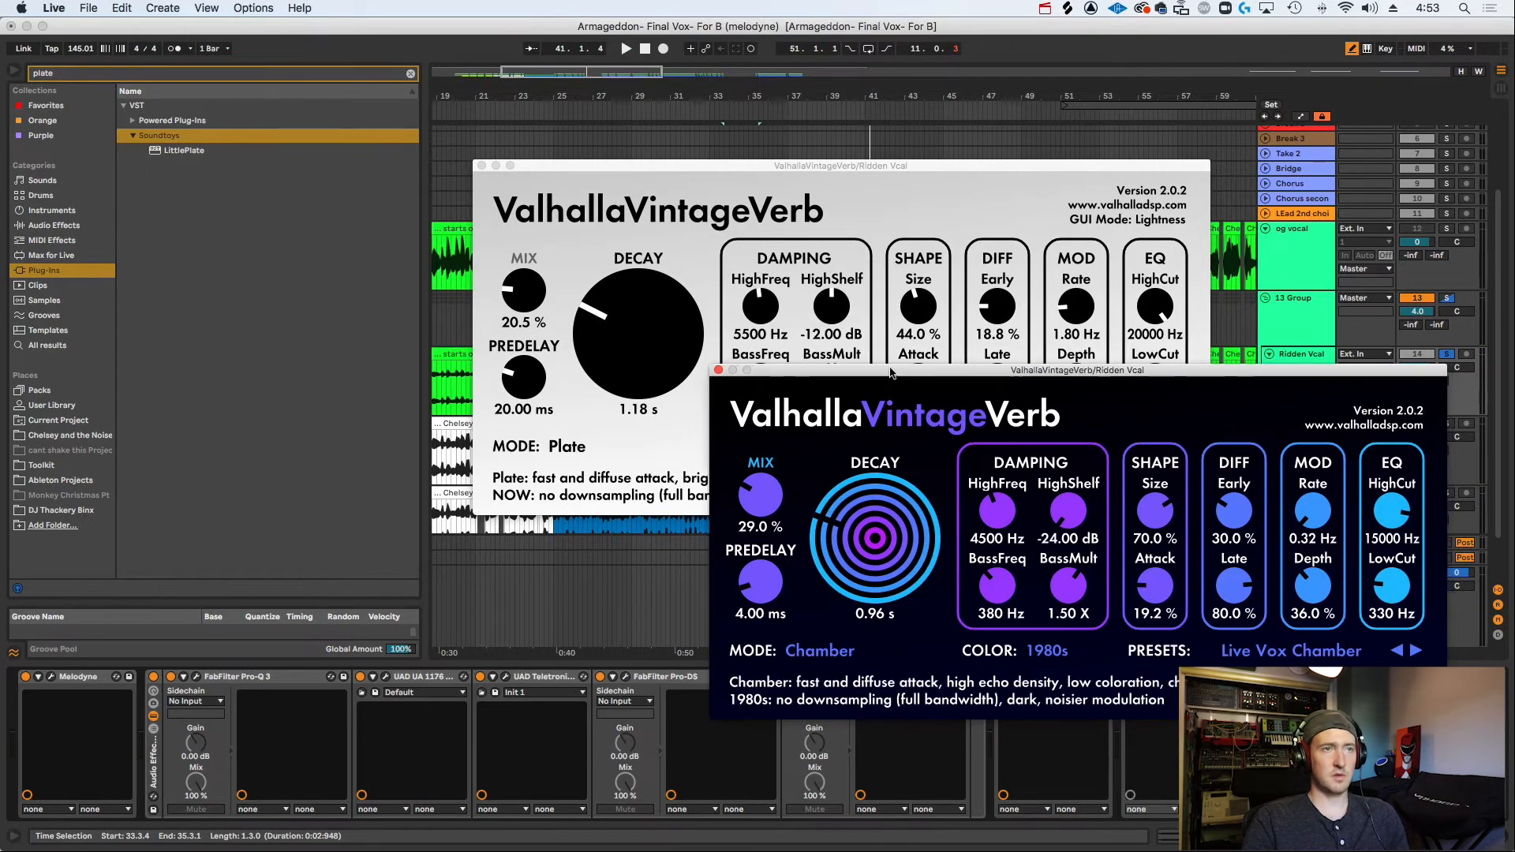
# Compare the chorus vocal through the plate reverb alone and through the chamber reverb alone.
pyautogui.moveTo(907, 371); pyautogui.dragTo(295, 307)
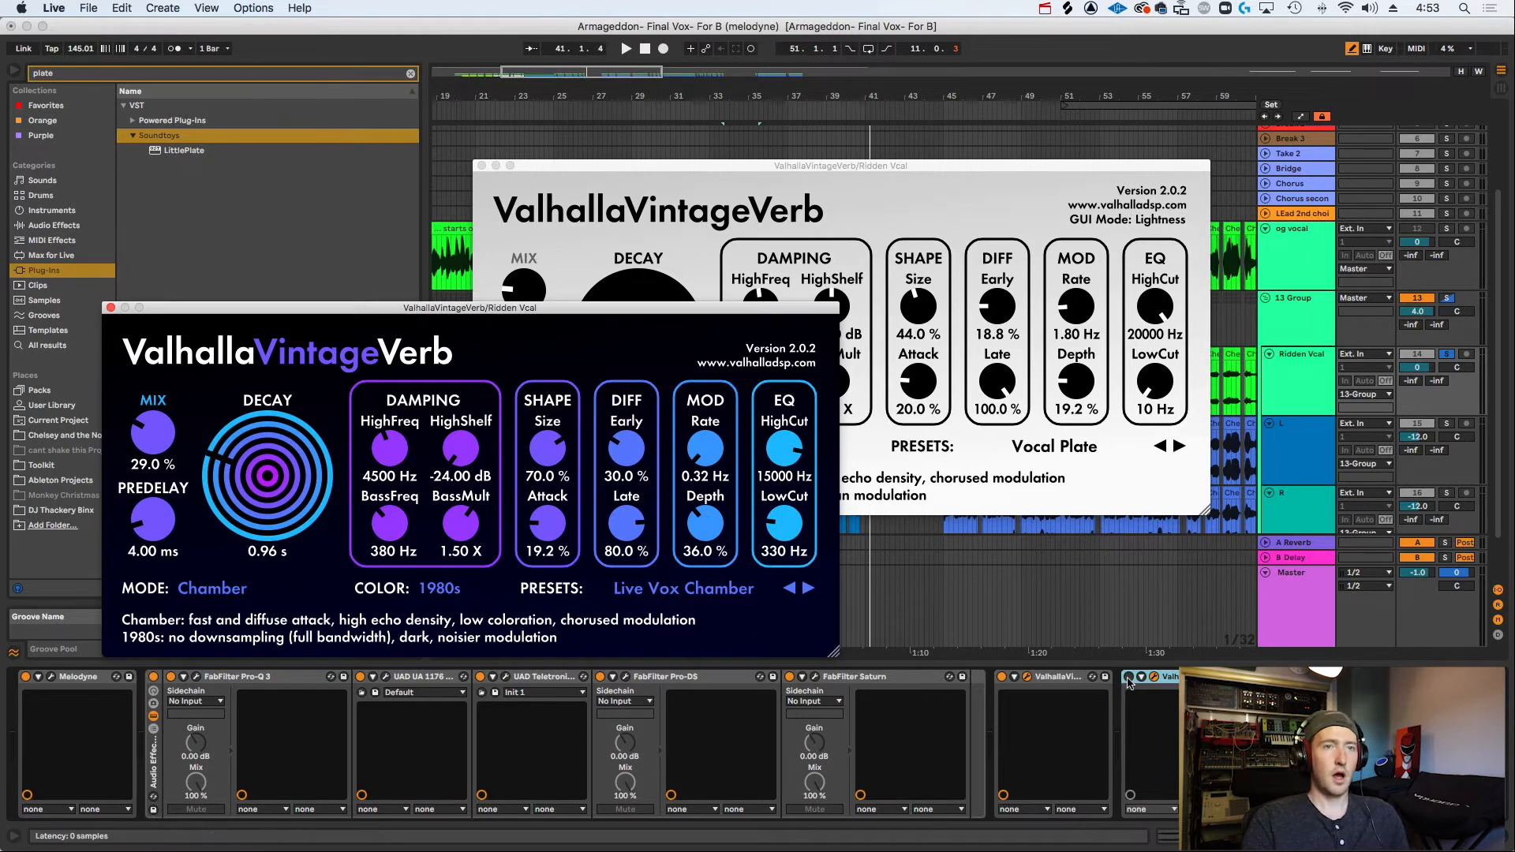
pyautogui.click(1002, 676)
pyautogui.press('space')
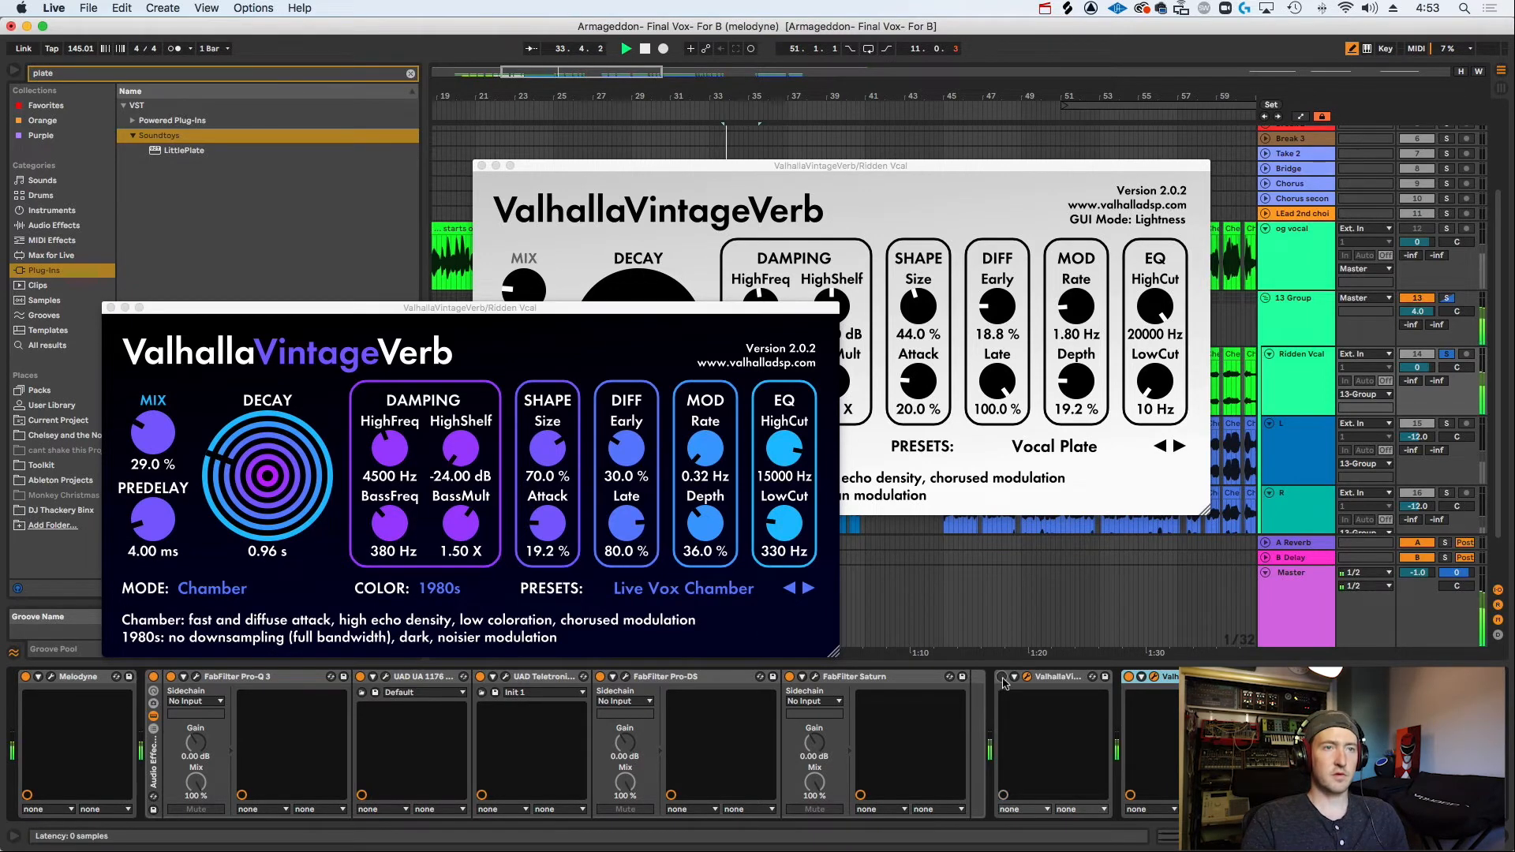
pyautogui.click(1128, 676)
pyautogui.click(1002, 676)
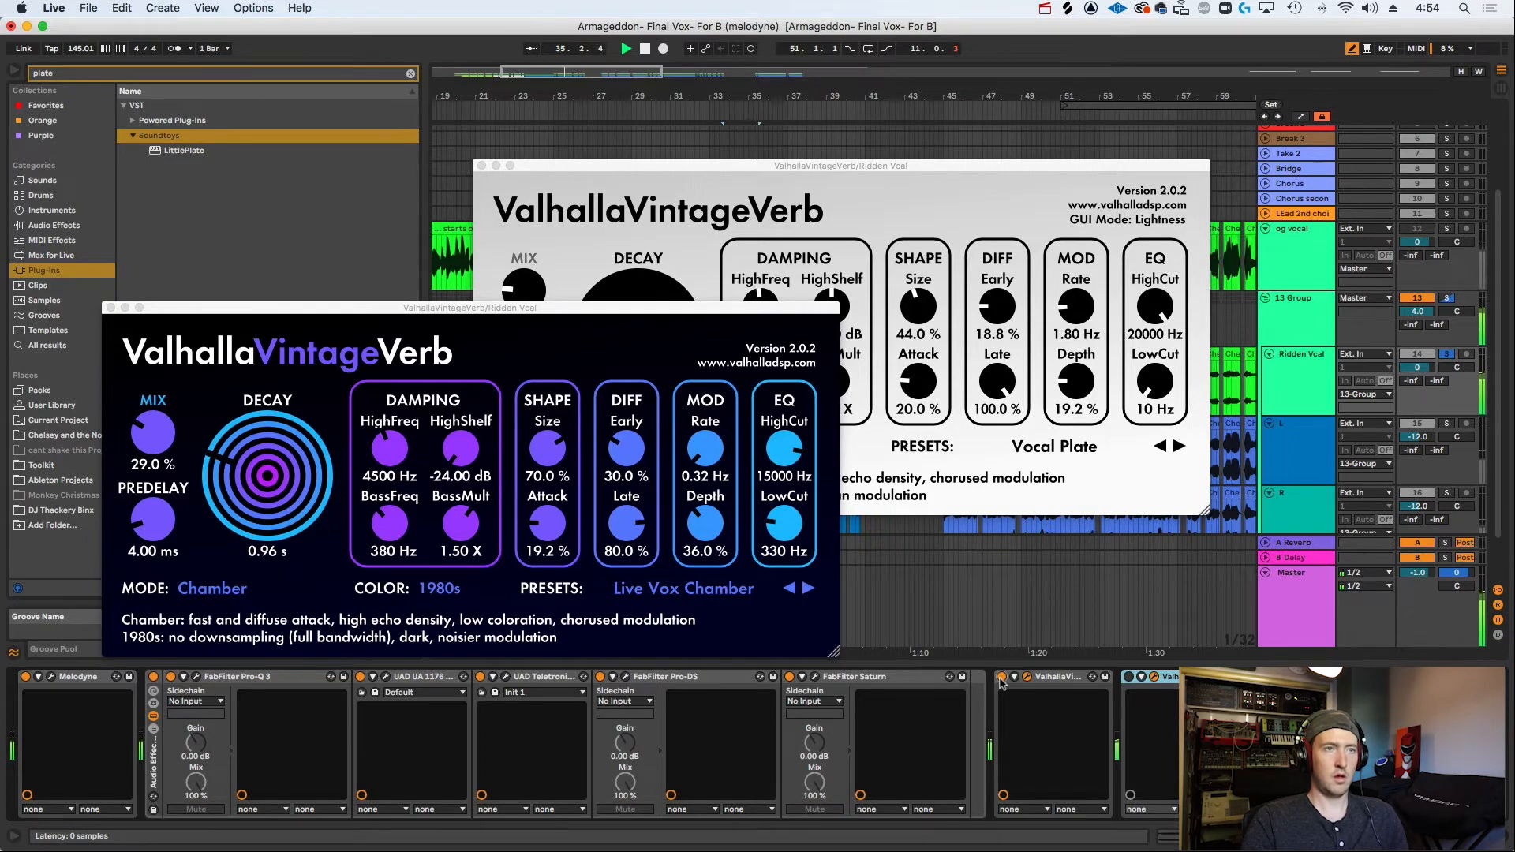
pyautogui.click(1027, 676)
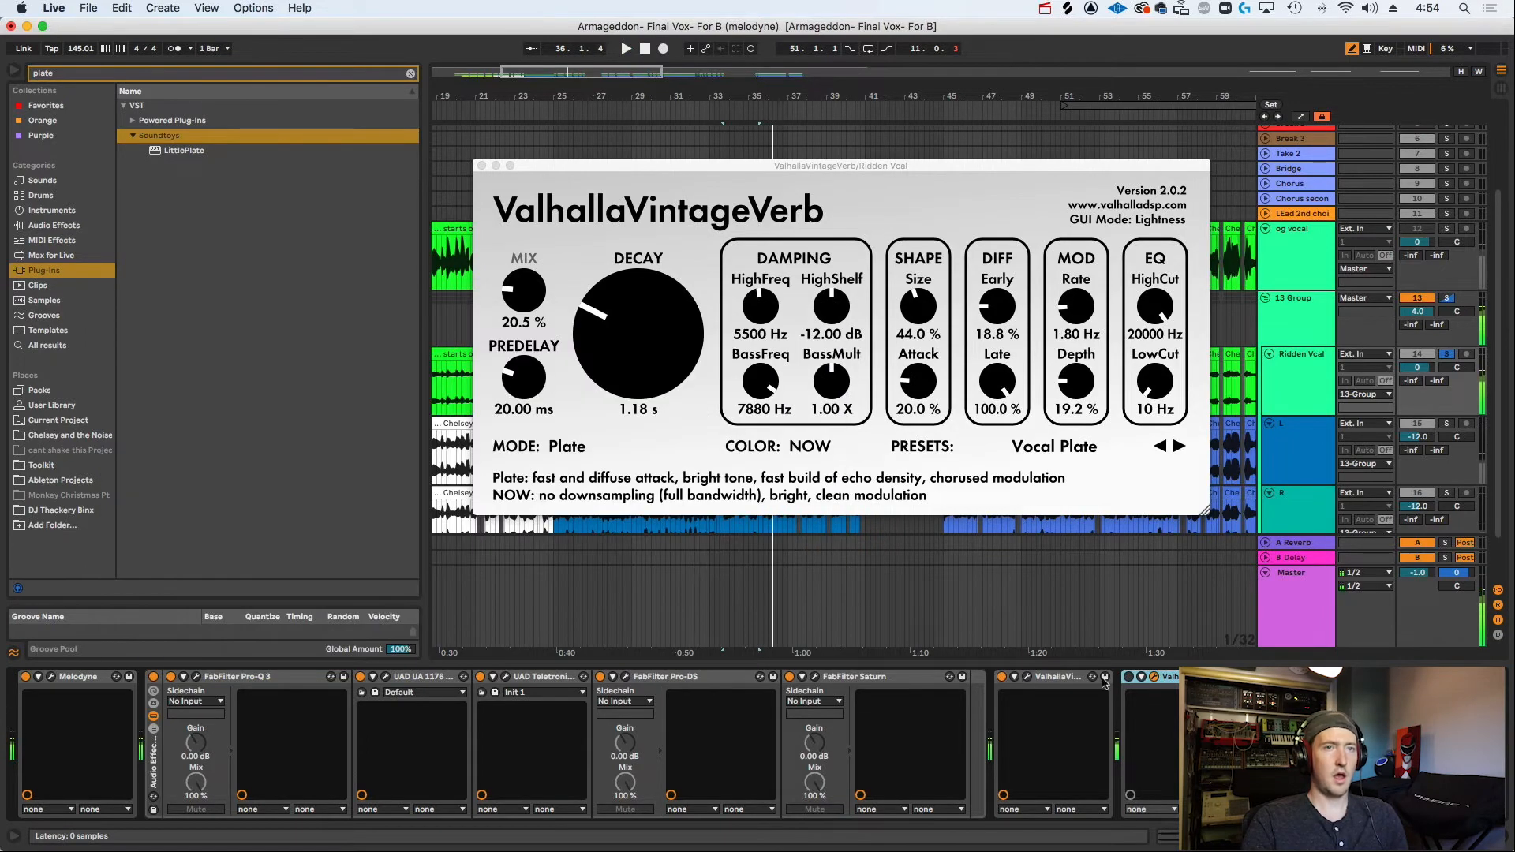
# Delete the plate reverb and move the chamber reverb into the Audio Effect Rack after FabFilter Saturn.
pyautogui.click(1161, 680)
pyautogui.press('Delete')
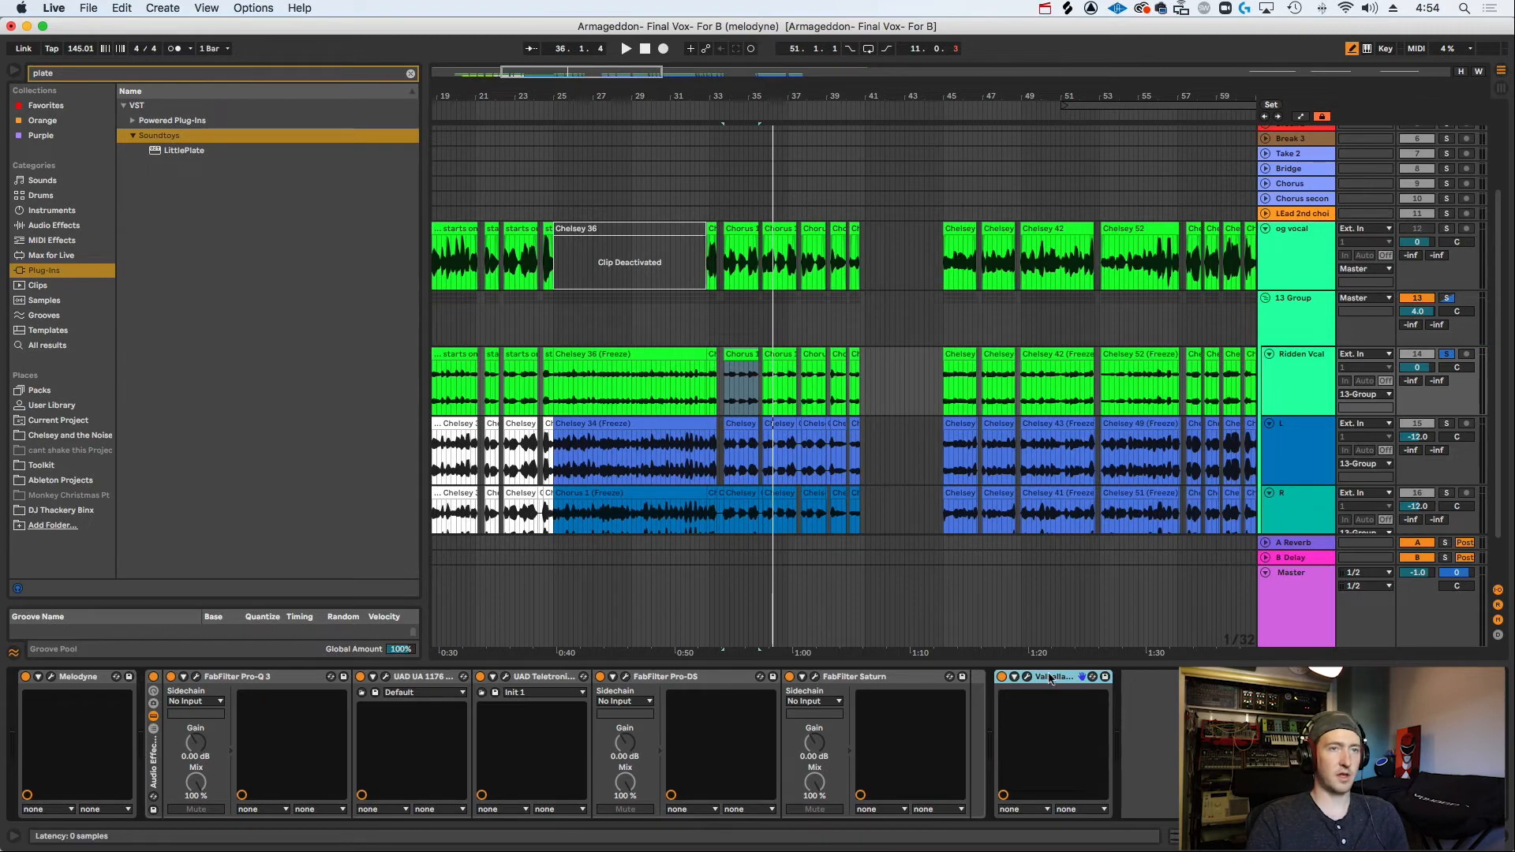
pyautogui.moveTo(976, 695); pyautogui.dragTo(976, 694)
pyautogui.click(1004, 677)
pyautogui.moveTo(414, 311); pyautogui.dragTo(641, 293)
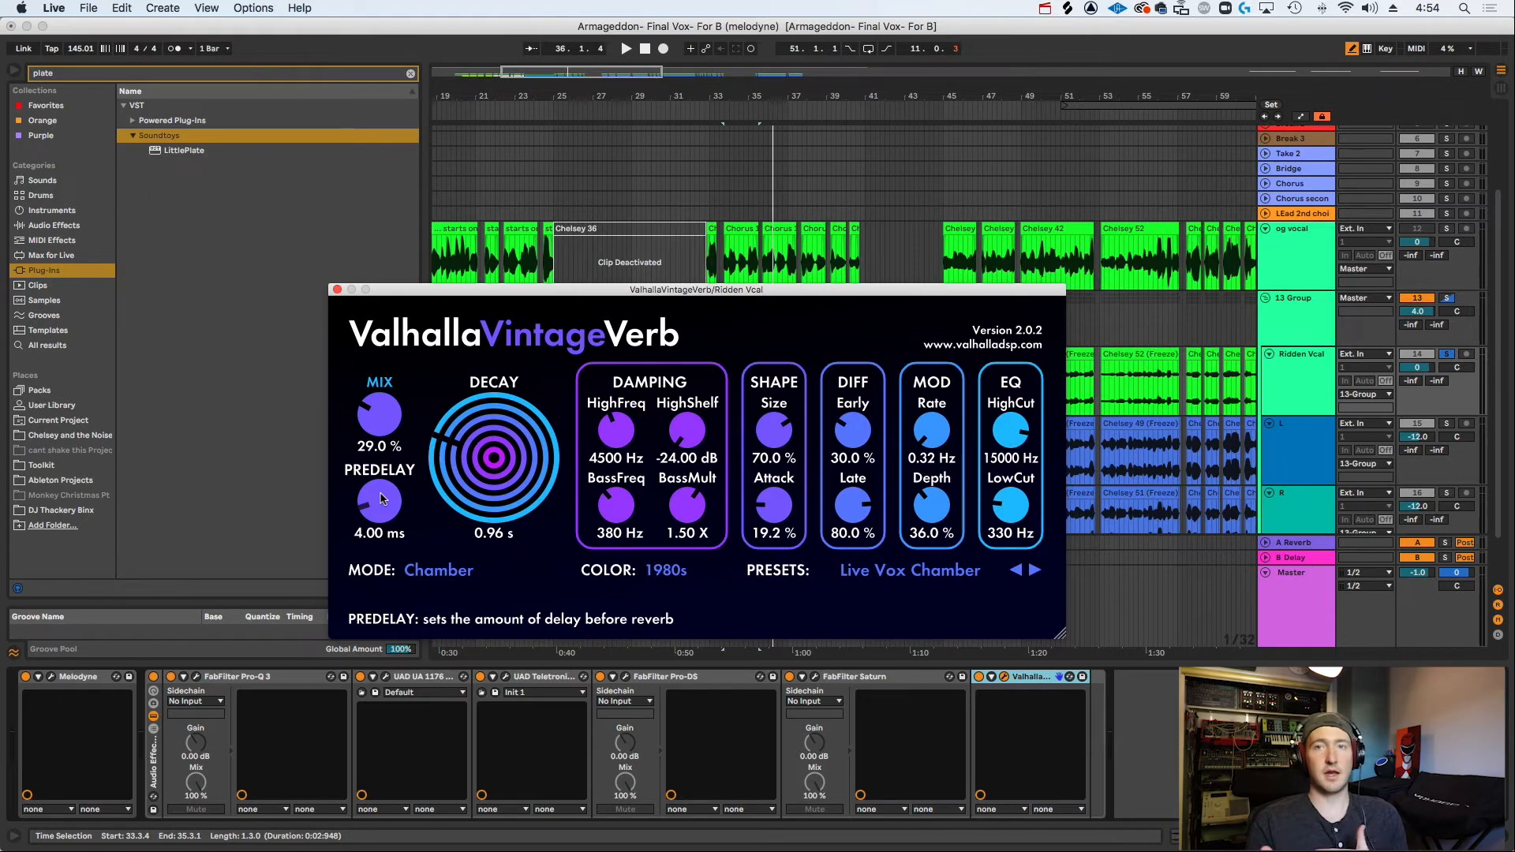
pyautogui.click(336, 291)
# Play the Ridden Vcal section around bars 25 to 33 with the armageddon track and set the 13 Group volume to 6.0 dB.
pyautogui.press('space')
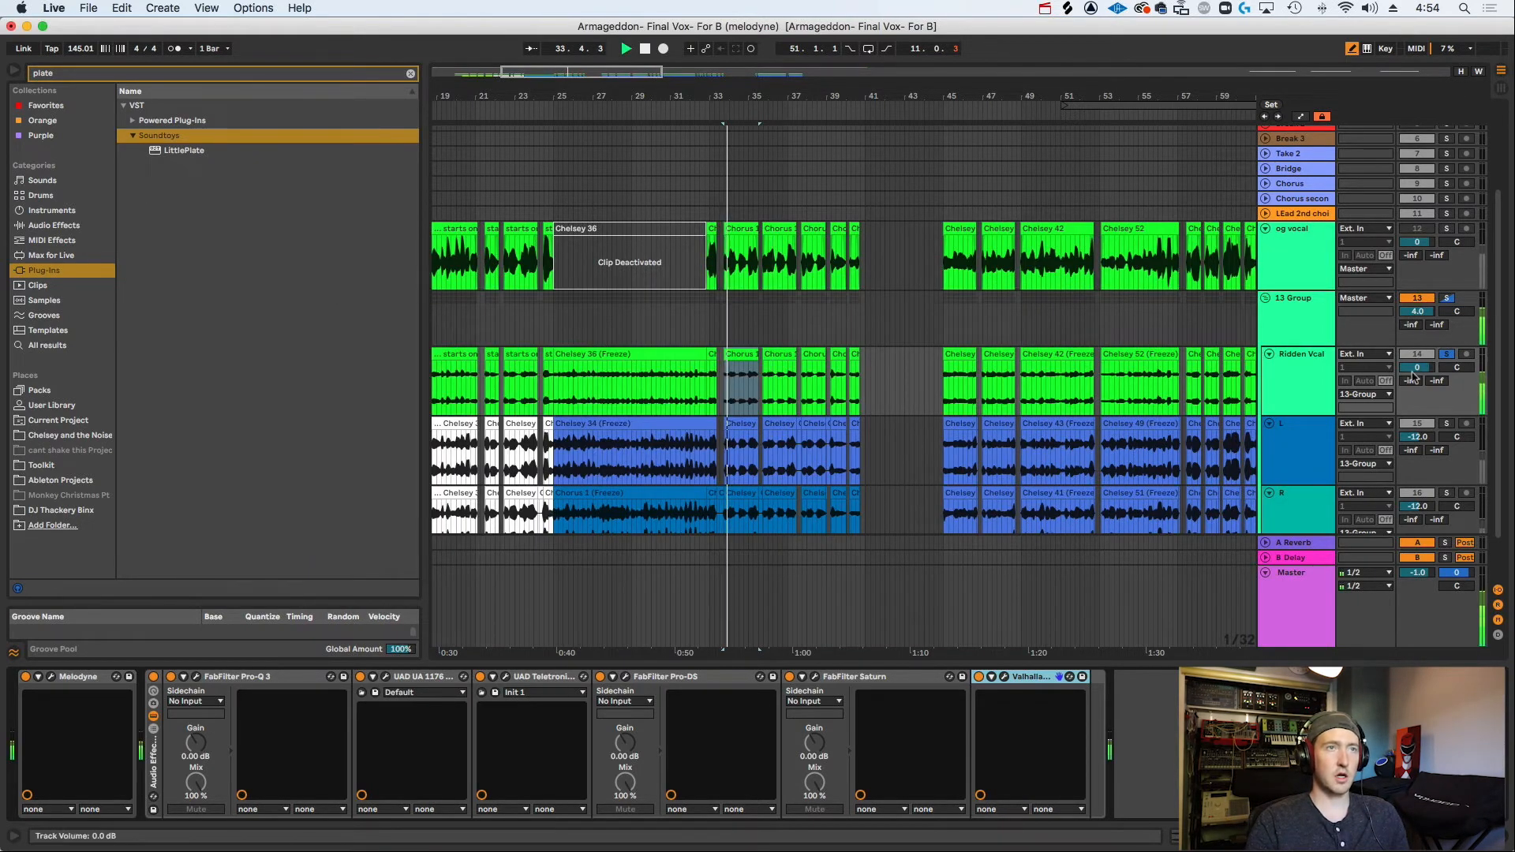
pyautogui.scroll(5, 1489, 203)
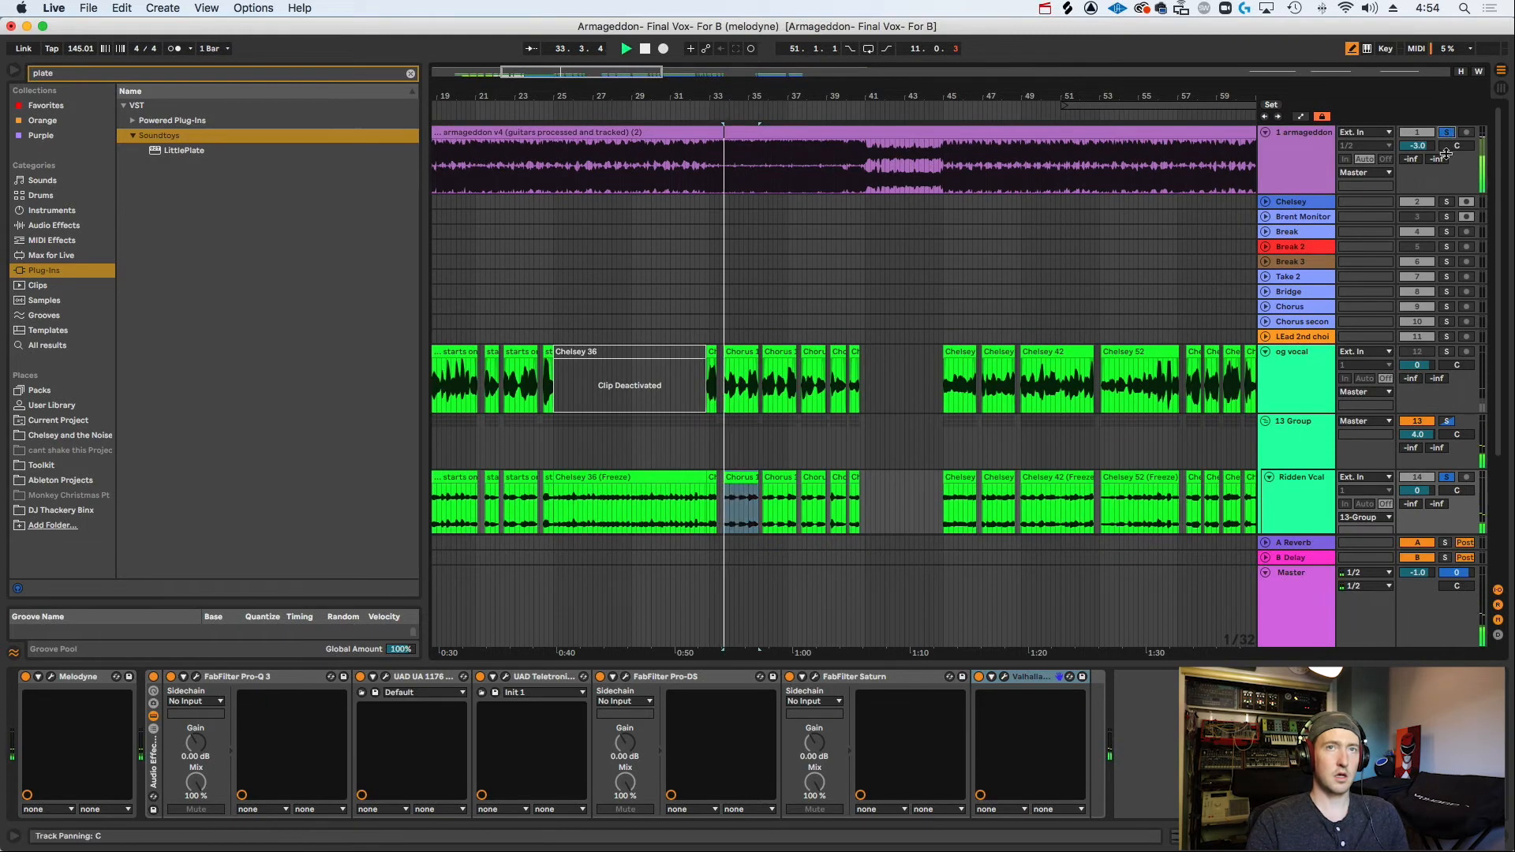
pyautogui.scroll(-3, 1417, 419)
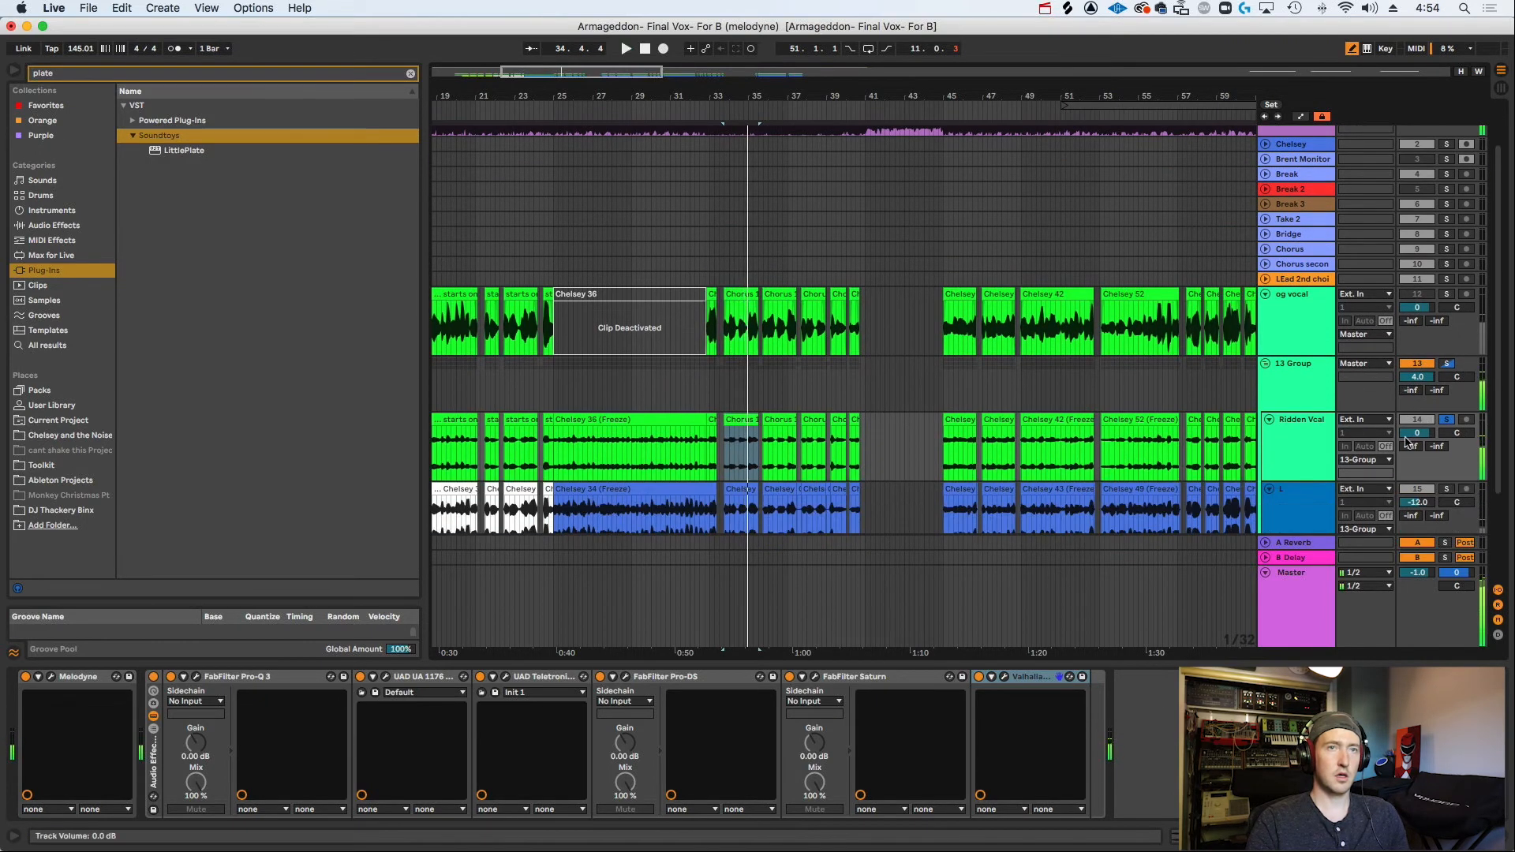
pyautogui.moveTo(554, 430); pyautogui.dragTo(706, 430)
pyautogui.press('space')
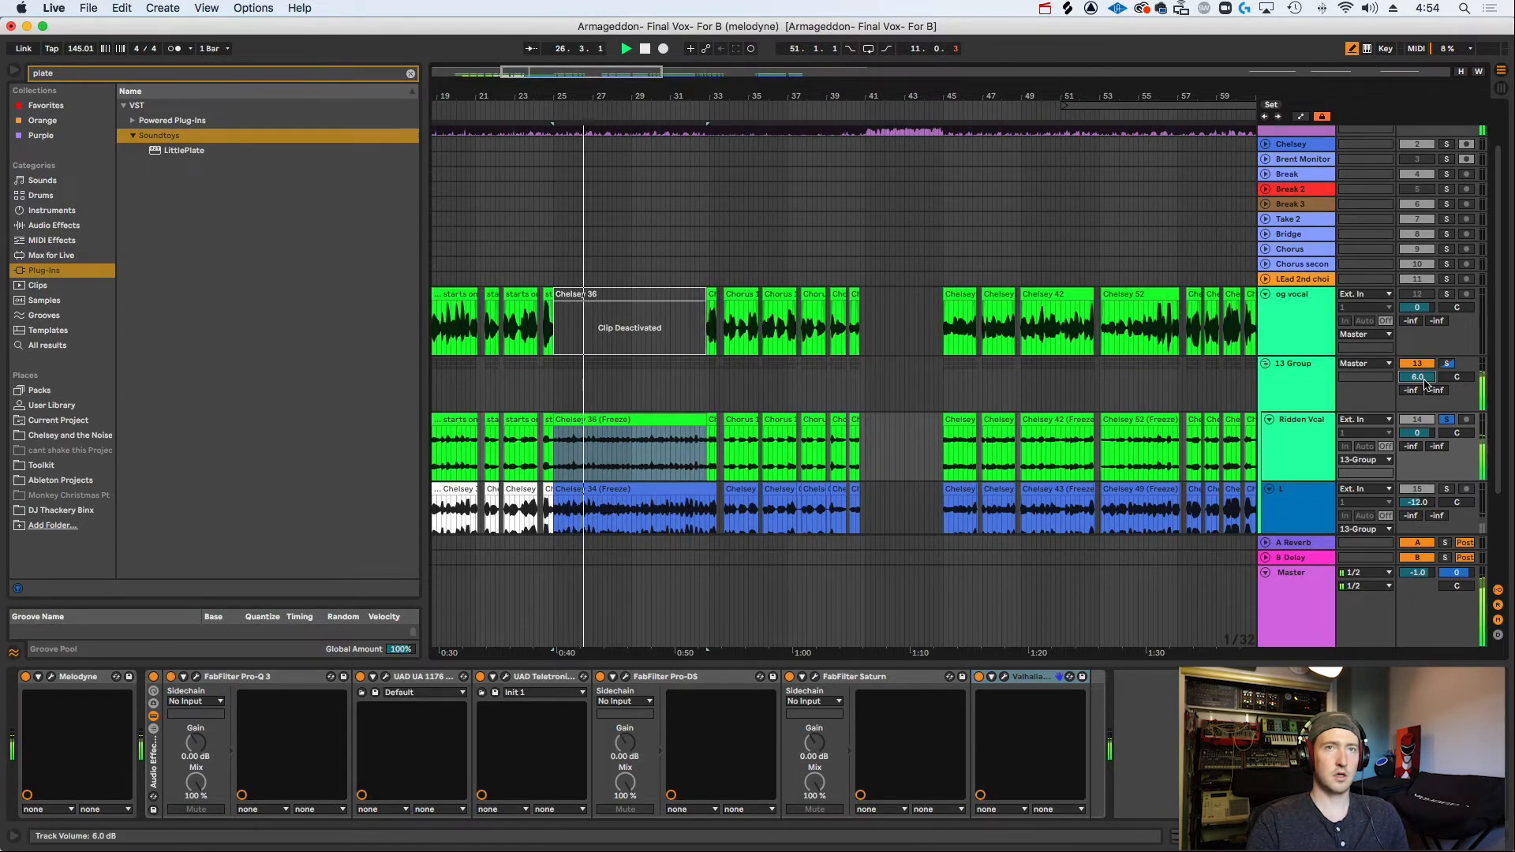
# Lower the armageddon track's volume to -8.9 dB to balance it against the vocal during playback.
pyautogui.scroll(3, 1426, 384)
pyautogui.moveTo(1417, 145); pyautogui.dragTo(1417, 167)
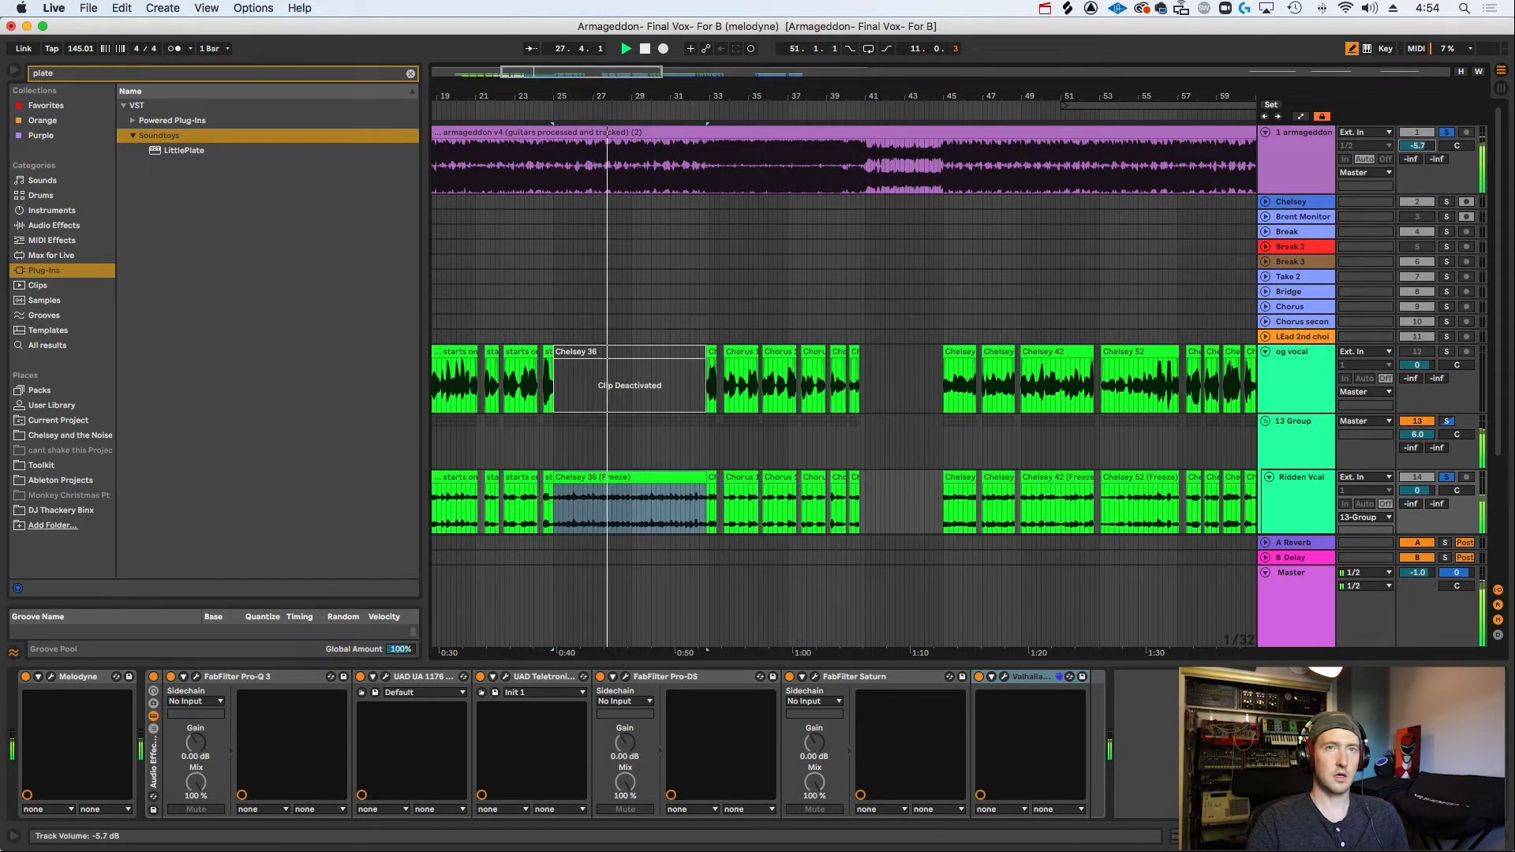
pyautogui.scroll(-3, 1411, 364)
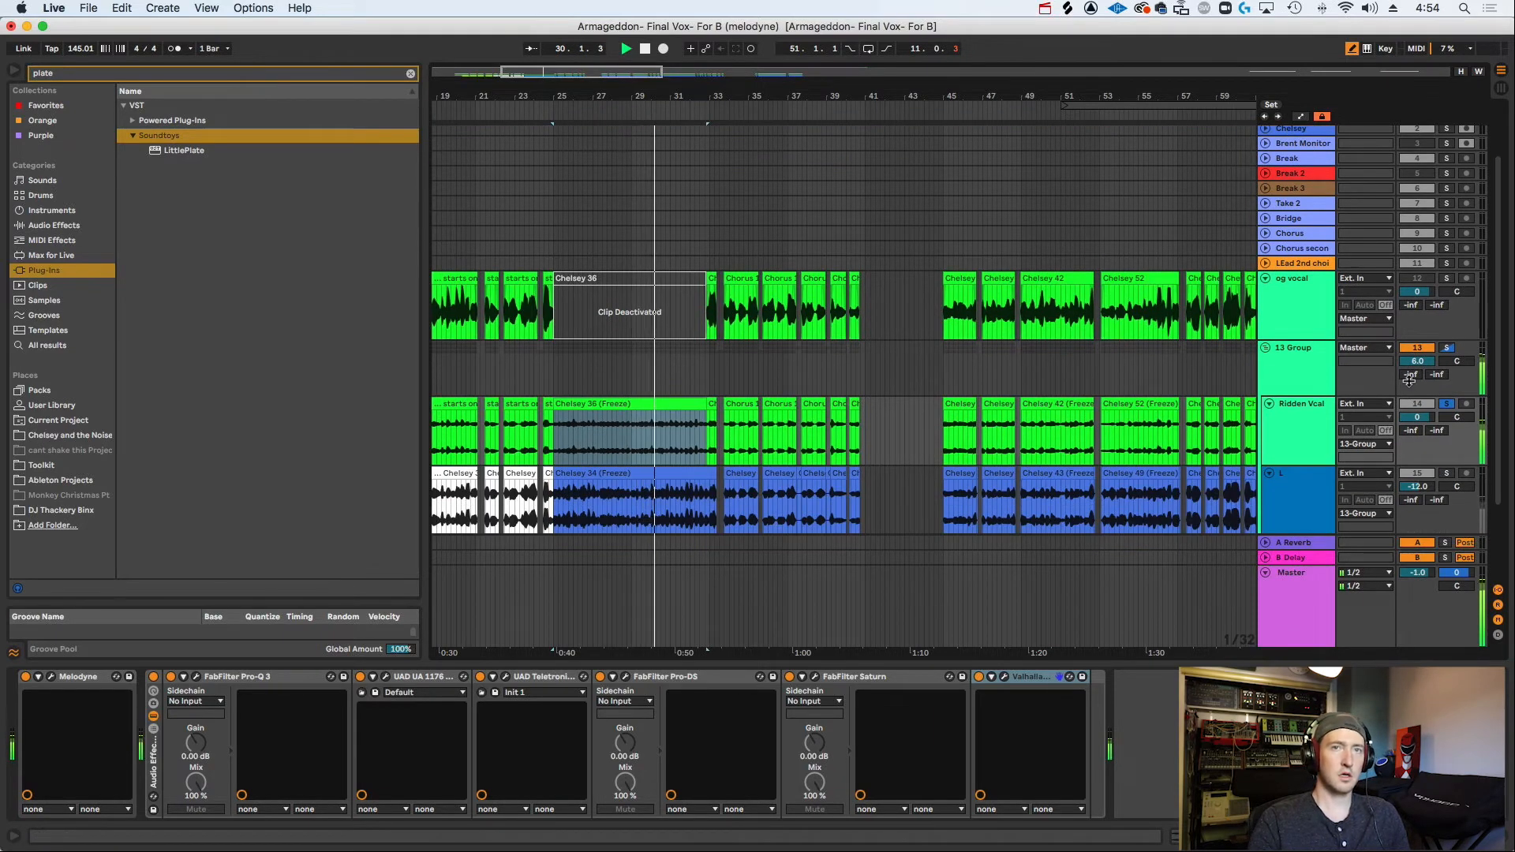
pyautogui.scroll(3, 1411, 371)
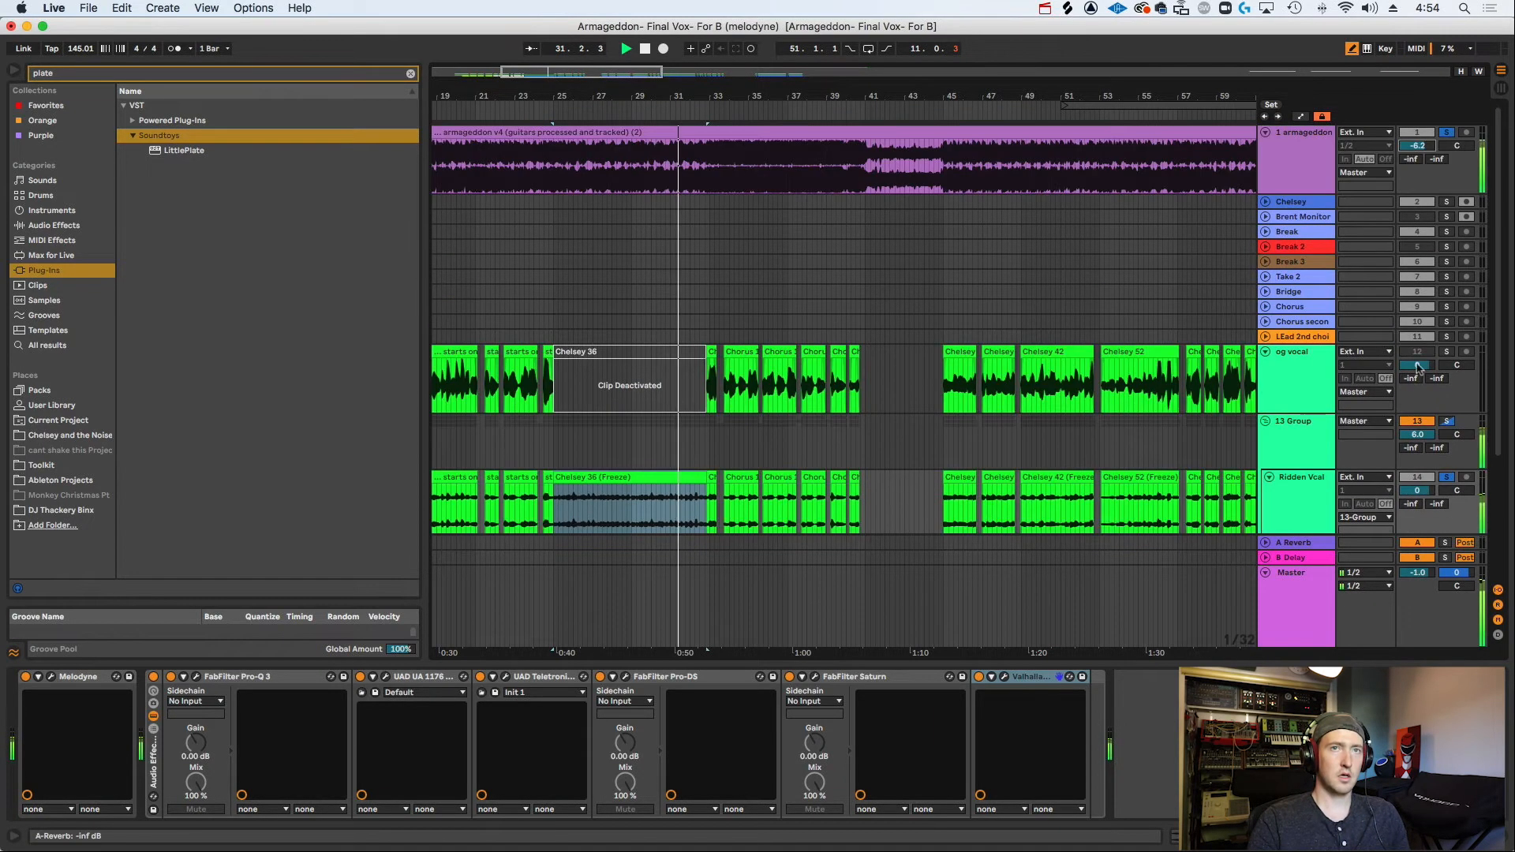
pyautogui.moveTo(1421, 146); pyautogui.dragTo(1421, 161)
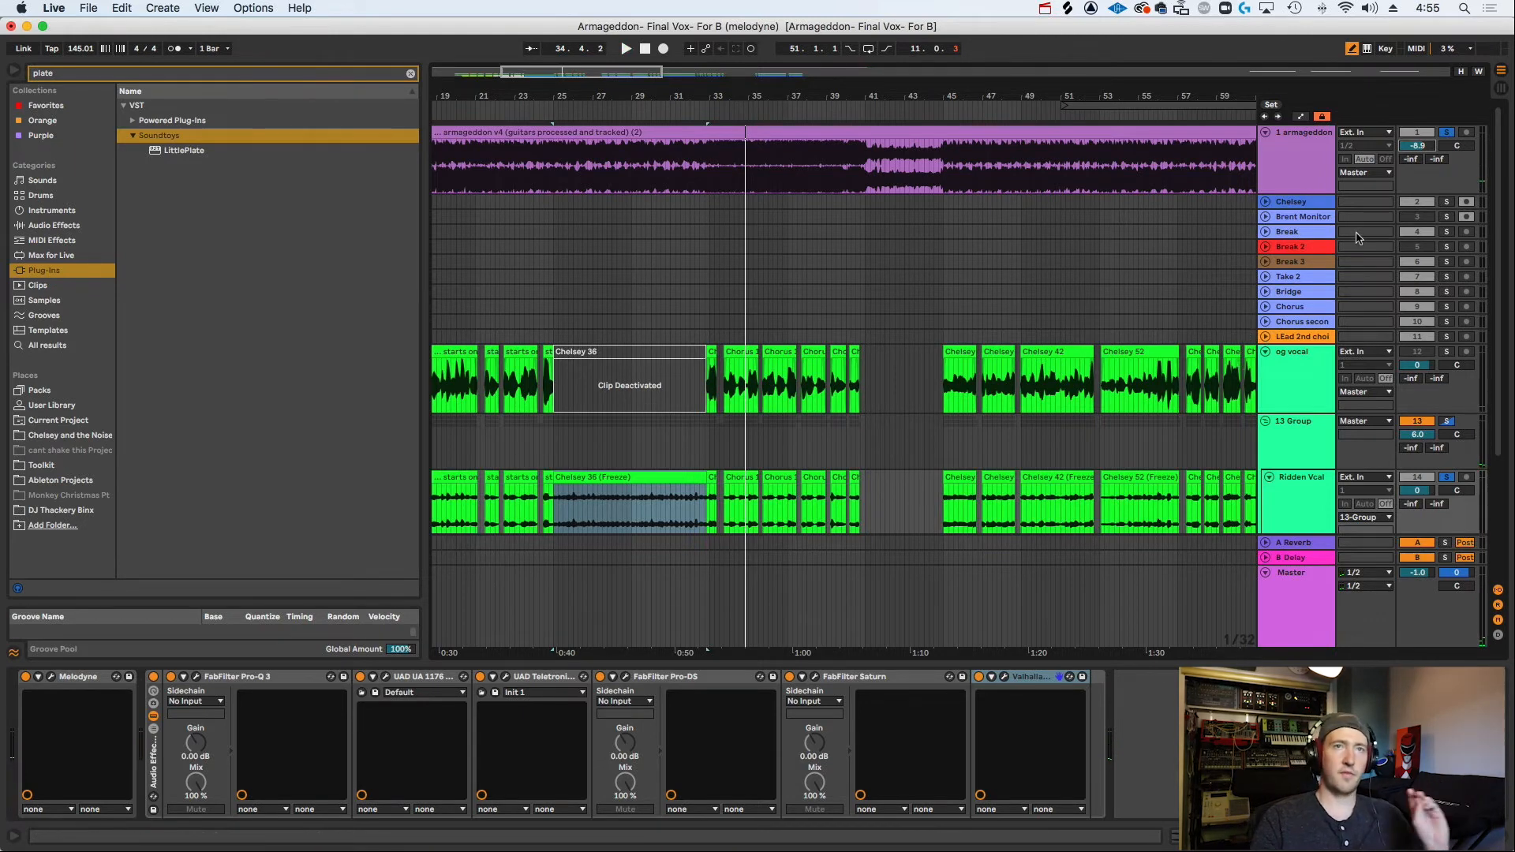
# Reset the 13 Group volume to 0 dB and play the Chelsey 36 section of the Ridden Vcal track.
pyautogui.click(550, 153)
pyautogui.scroll(-5, 661, 176)
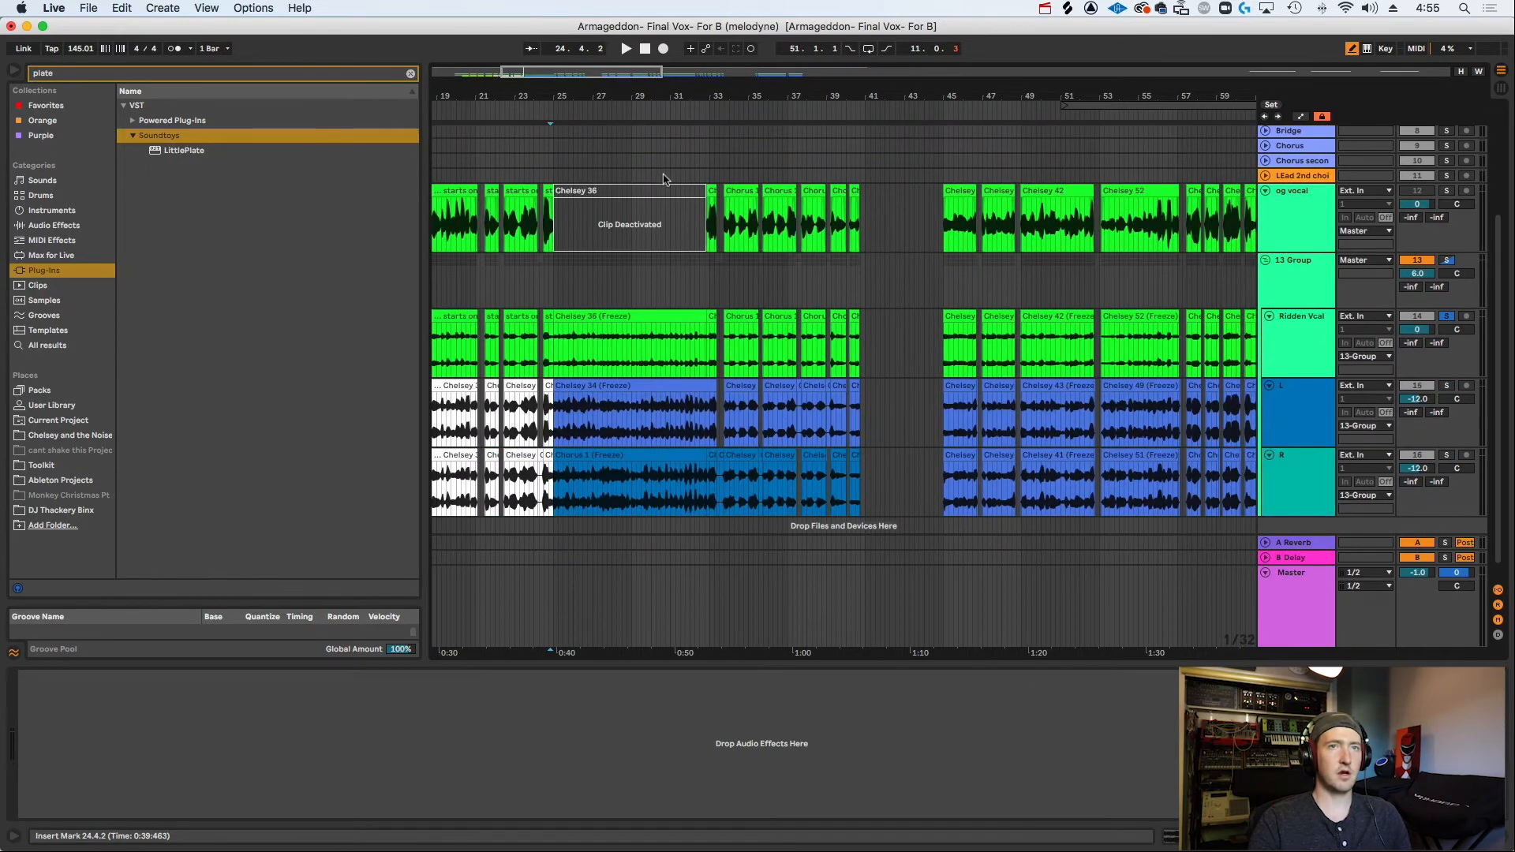
pyautogui.click(1292, 285)
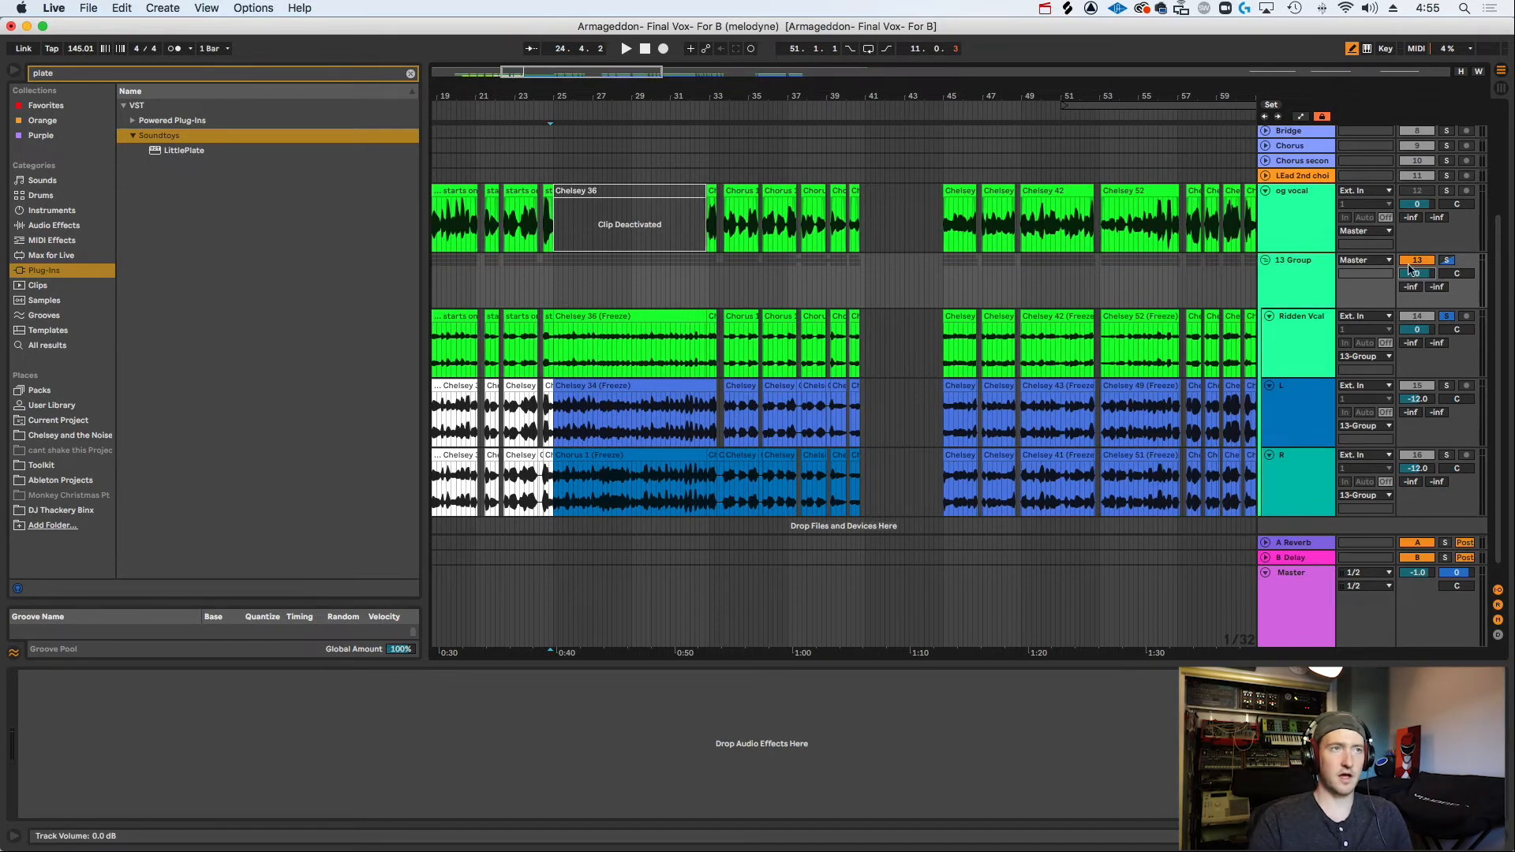
pyautogui.click(580, 363)
pyautogui.press('space')
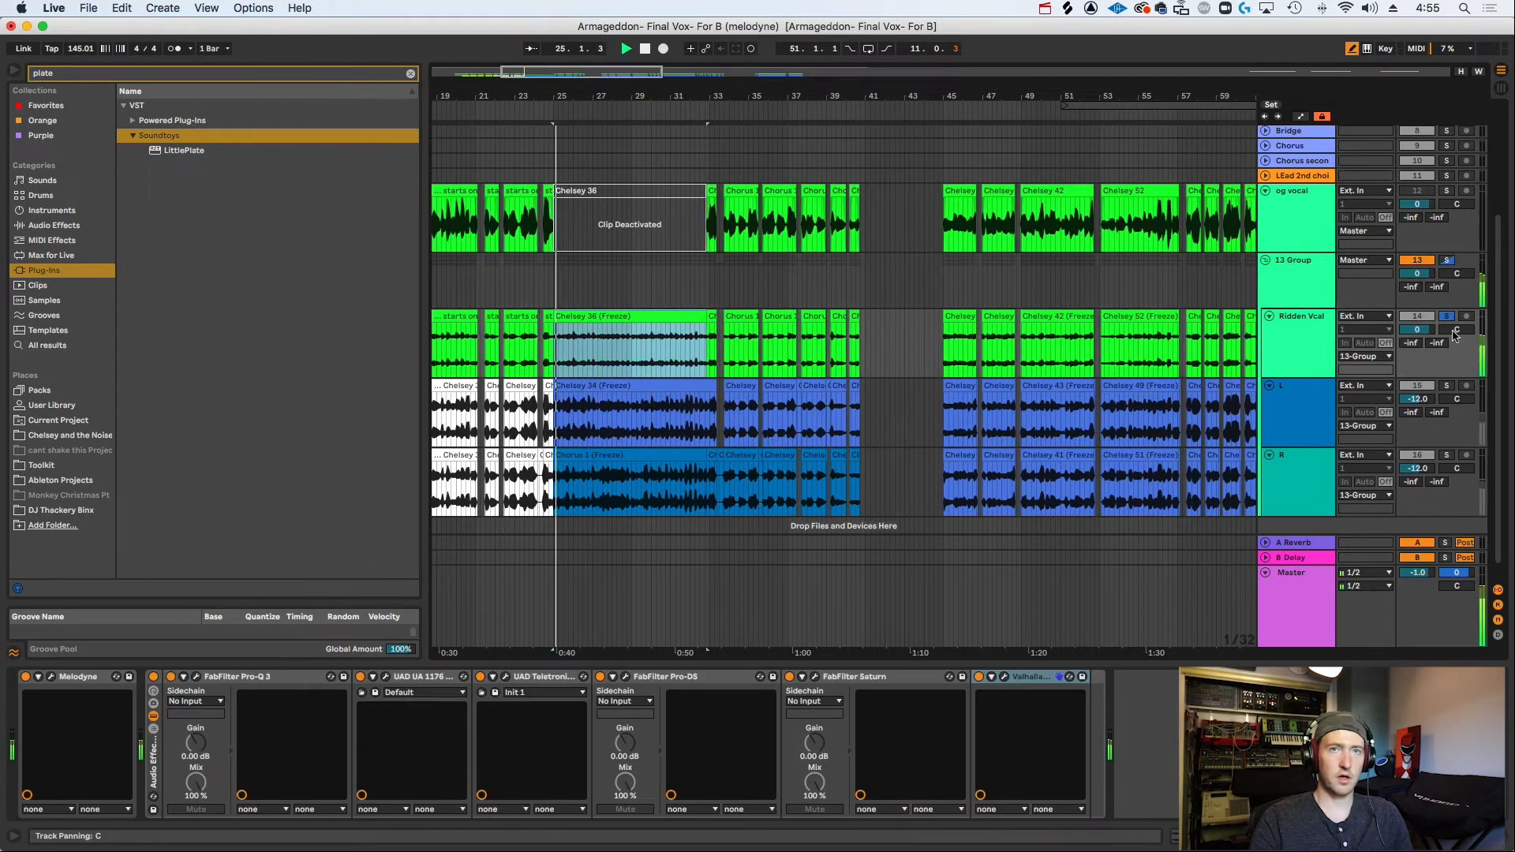
pyautogui.click(1447, 317)
pyautogui.click(1446, 316)
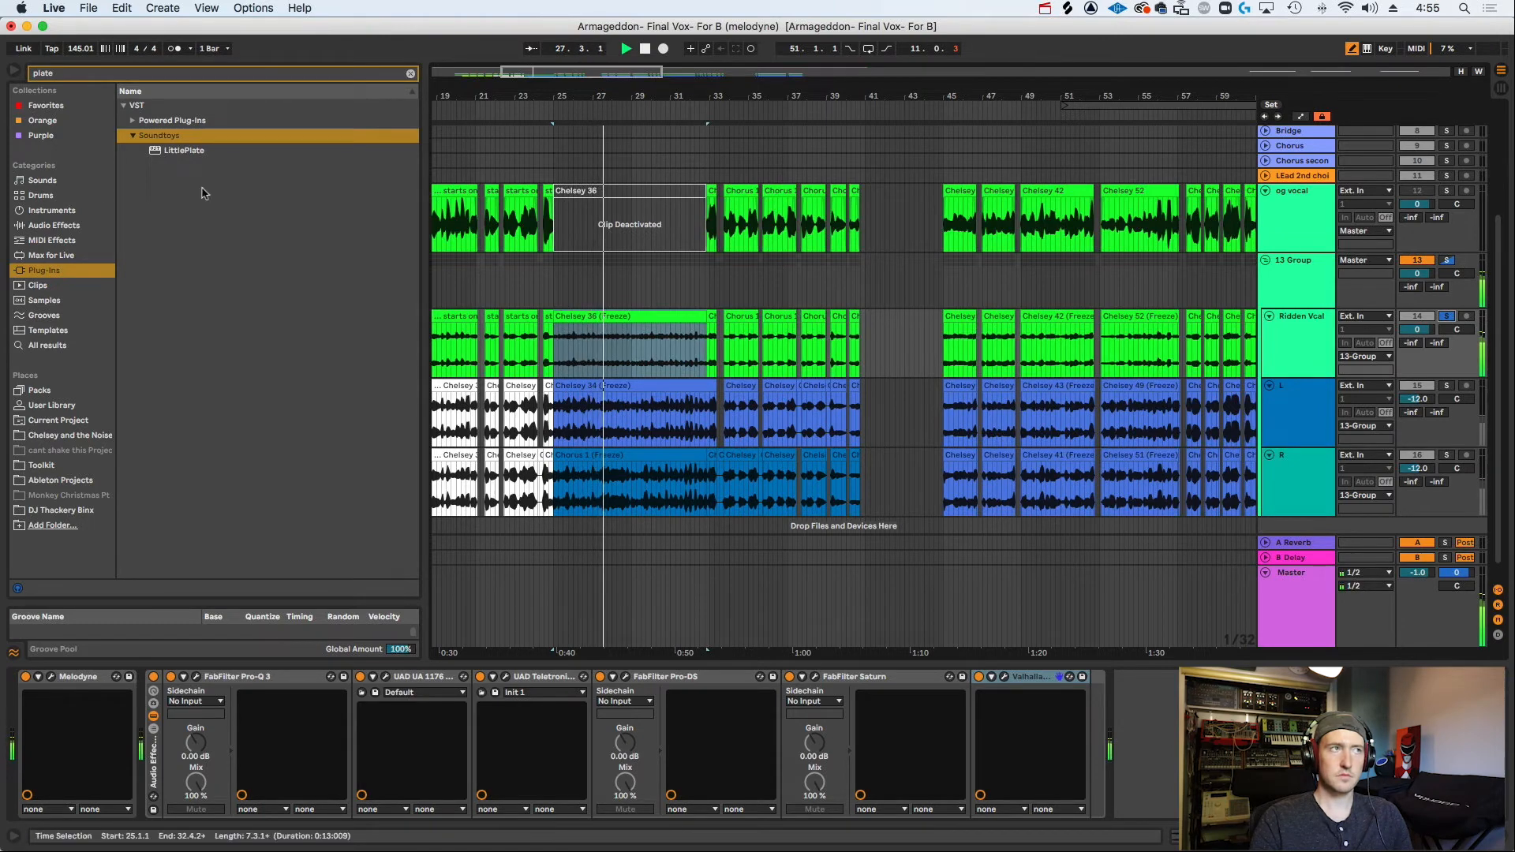
pyautogui.press('space')
# Find the Utility audio effect and add it after the Audio Effect Rack on the Ridden Vcal track.
pyautogui.press('super+f')
pyautogui.write('utility')
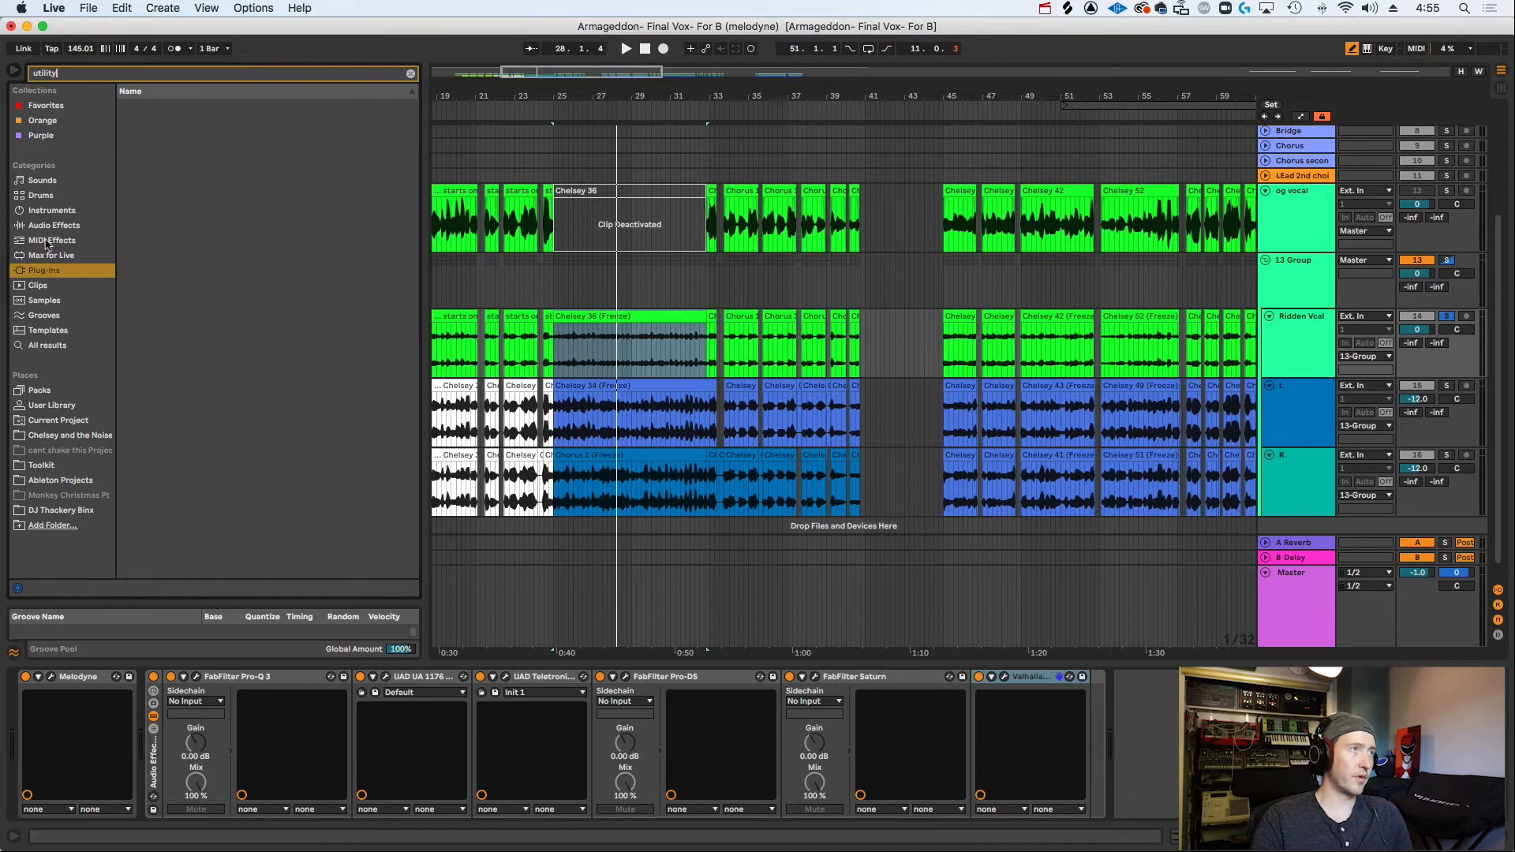
pyautogui.click(49, 213)
pyautogui.click(55, 227)
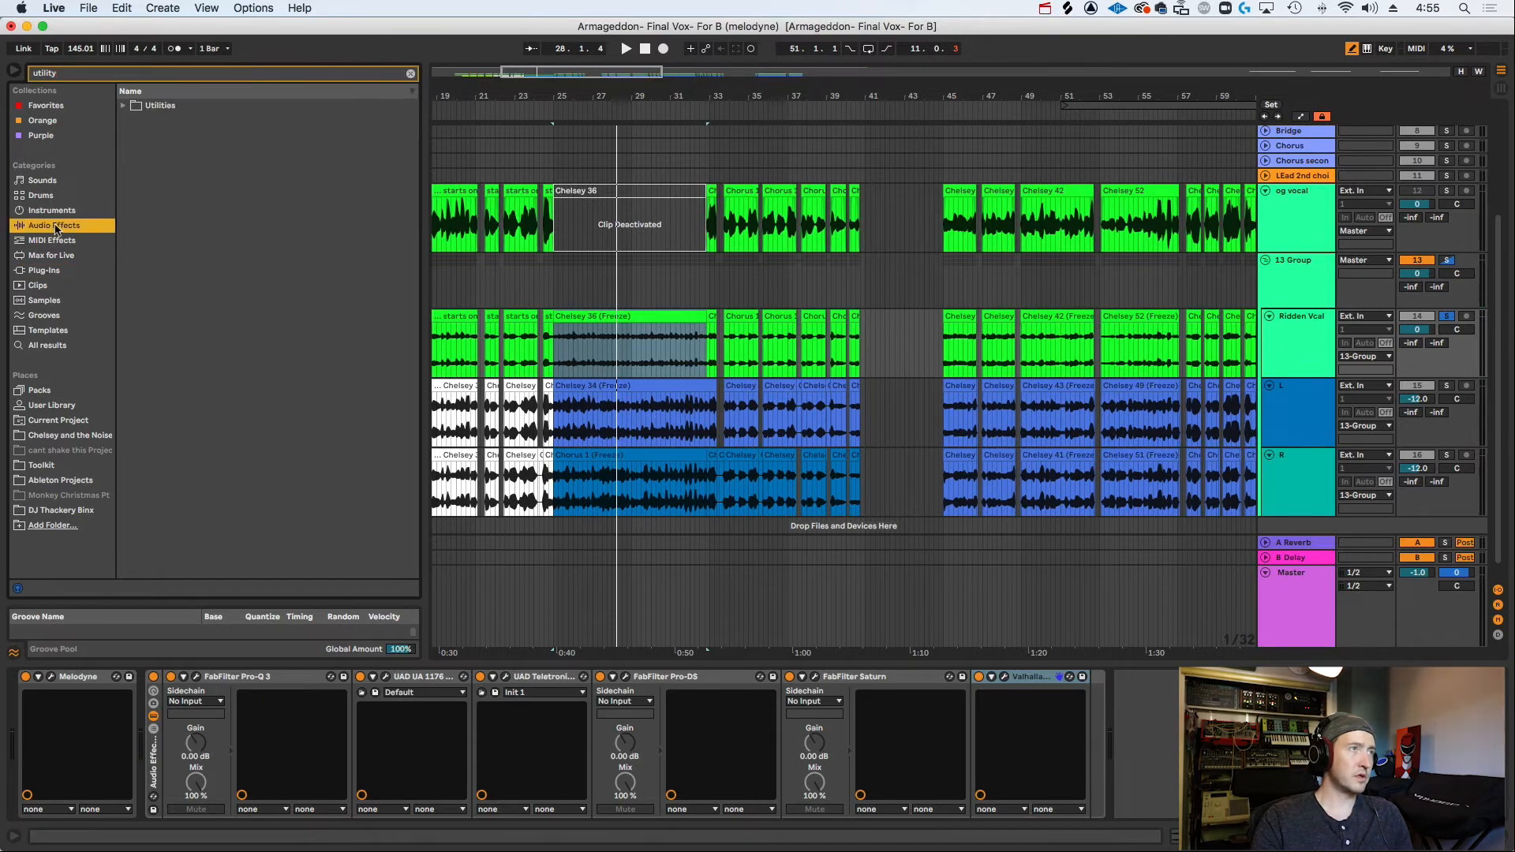
pyautogui.click(123, 105)
pyautogui.moveTo(142, 121); pyautogui.dragTo(213, 165)
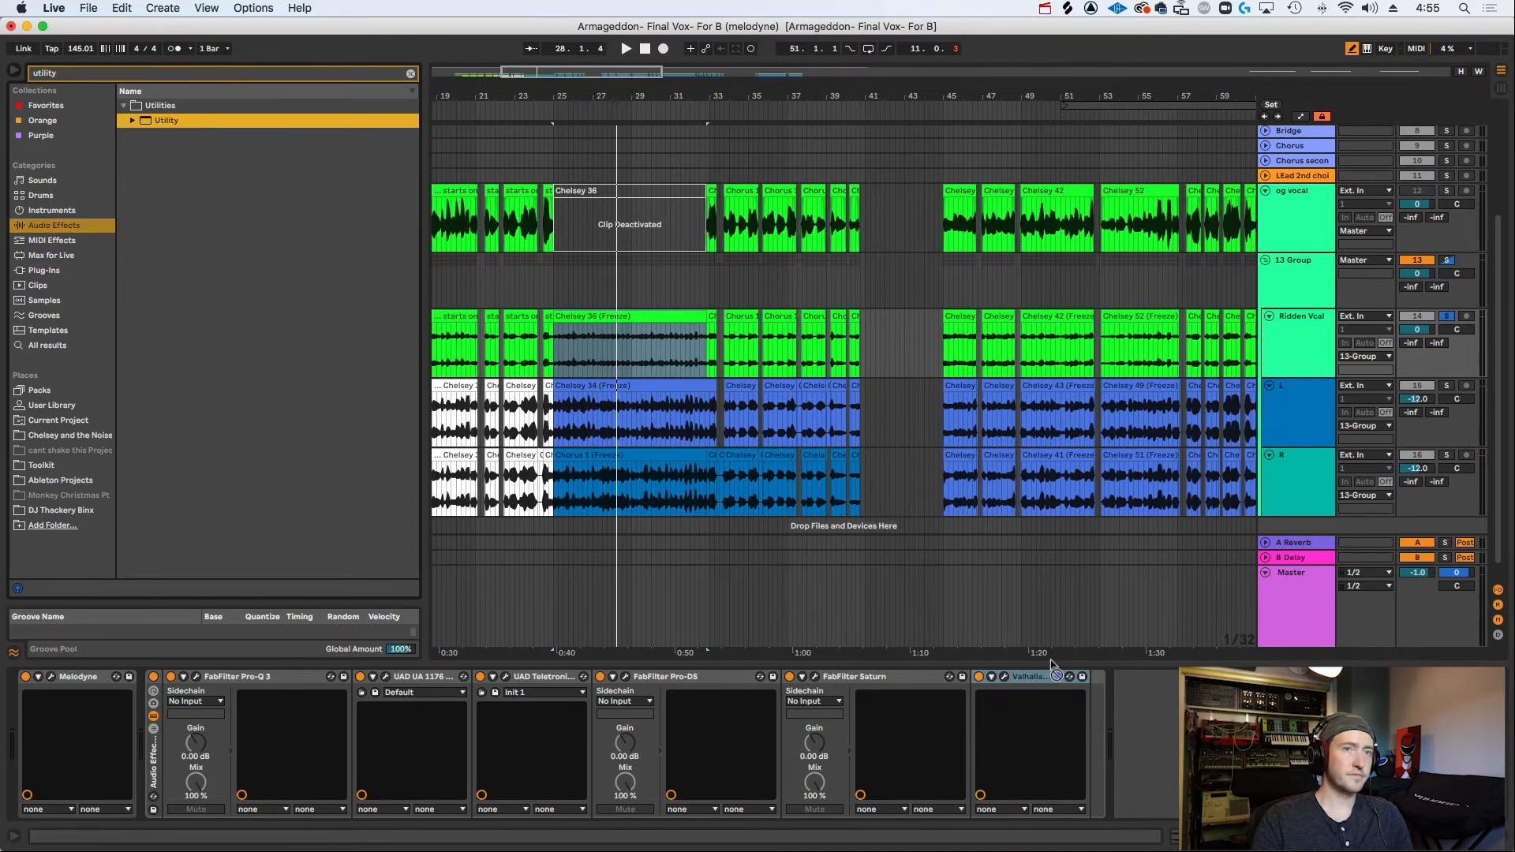
pyautogui.moveTo(1137, 699); pyautogui.dragTo(1128, 698)
# Play the vocal section from bar 25 with the armageddon track soloed alongside it to check the level.
pyautogui.press('space')
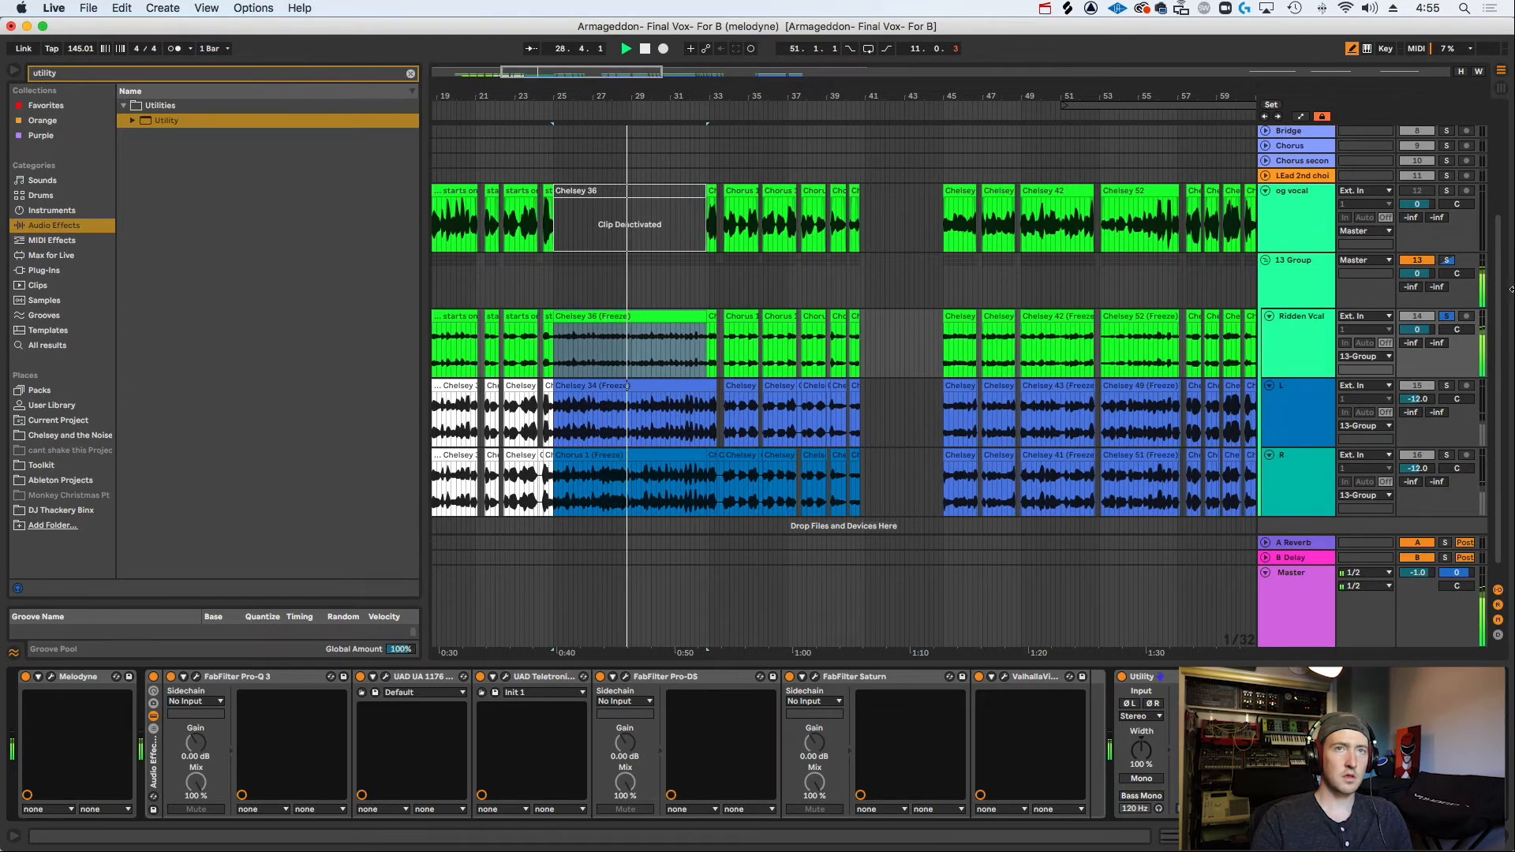
pyautogui.scroll(5, 1452, 297)
pyautogui.press('space')
pyautogui.keyDown('super'); pyautogui.click(1447, 134); pyautogui.keyUp('super')
pyautogui.press('space')
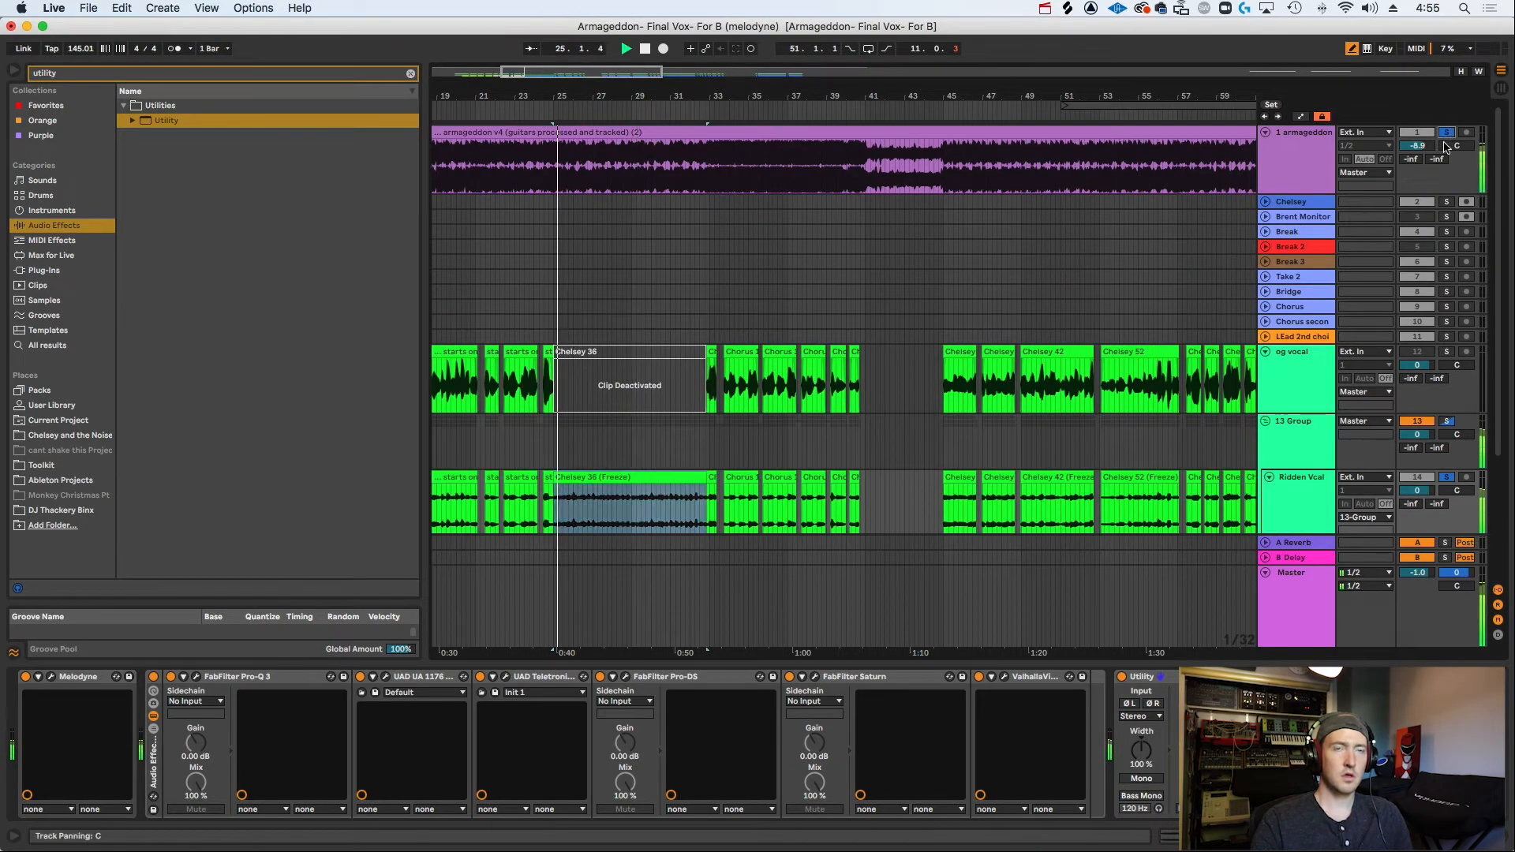
pyautogui.scroll(-2, 1432, 229)
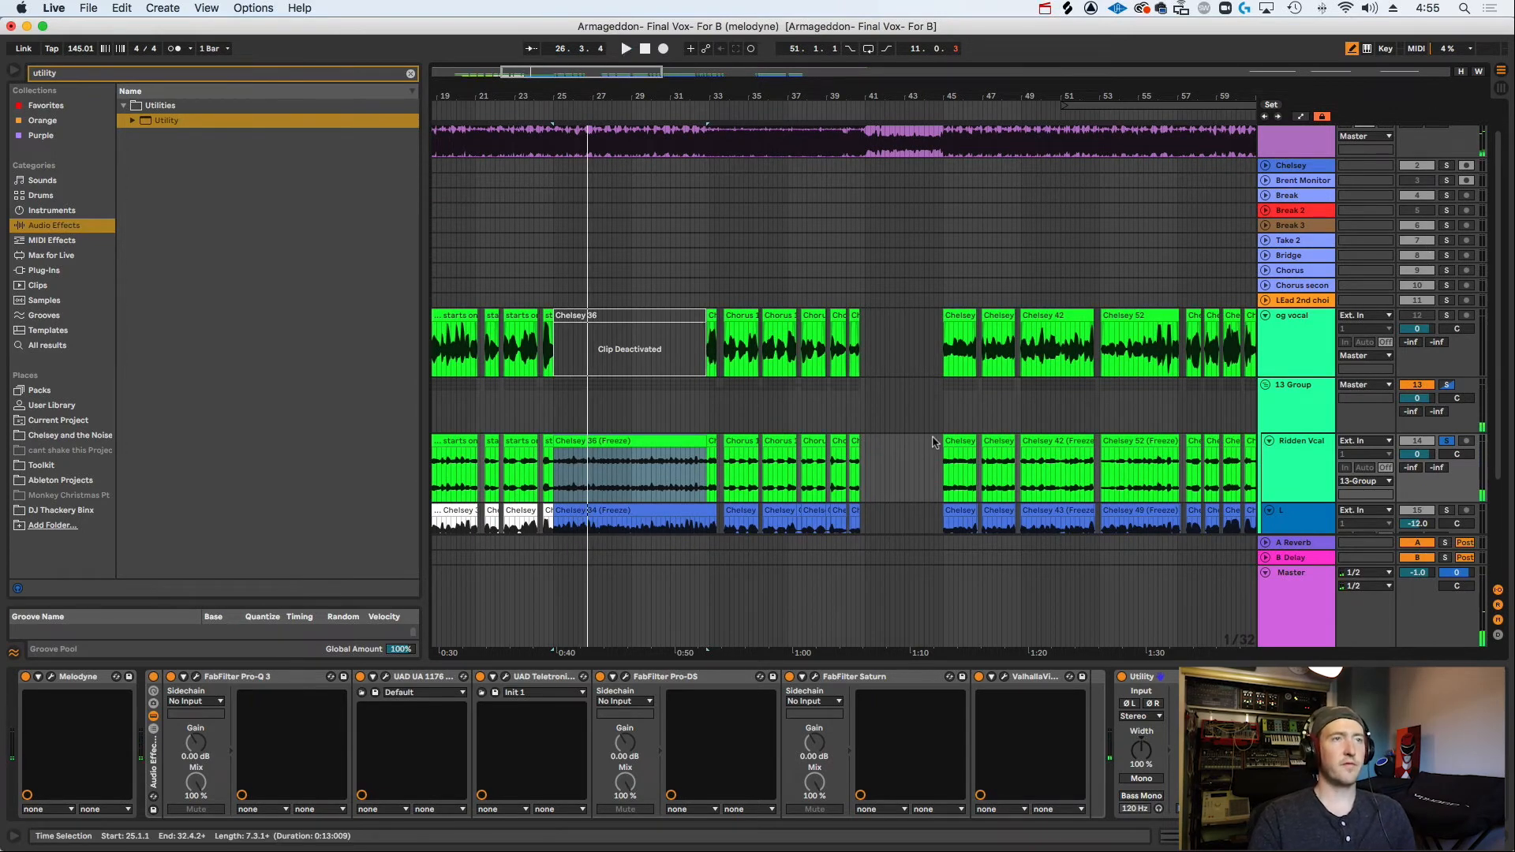
# Move Utility into the Audio Effect Rack after the Valhalla reverb and play the vocal.
pyautogui.scroll(-3, 932, 443)
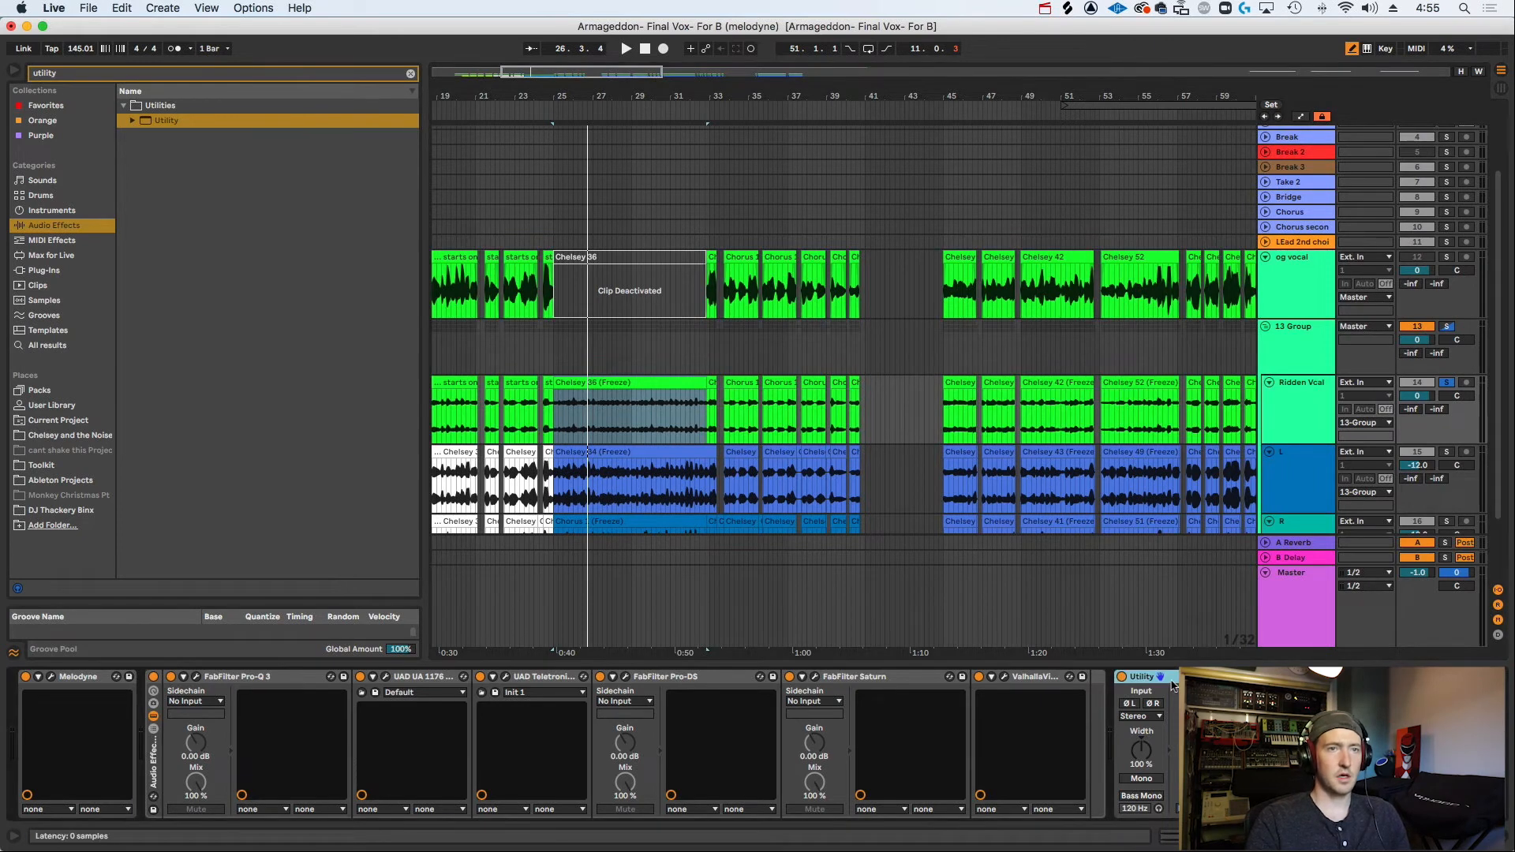
pyautogui.moveTo(1093, 693); pyautogui.dragTo(1096, 694)
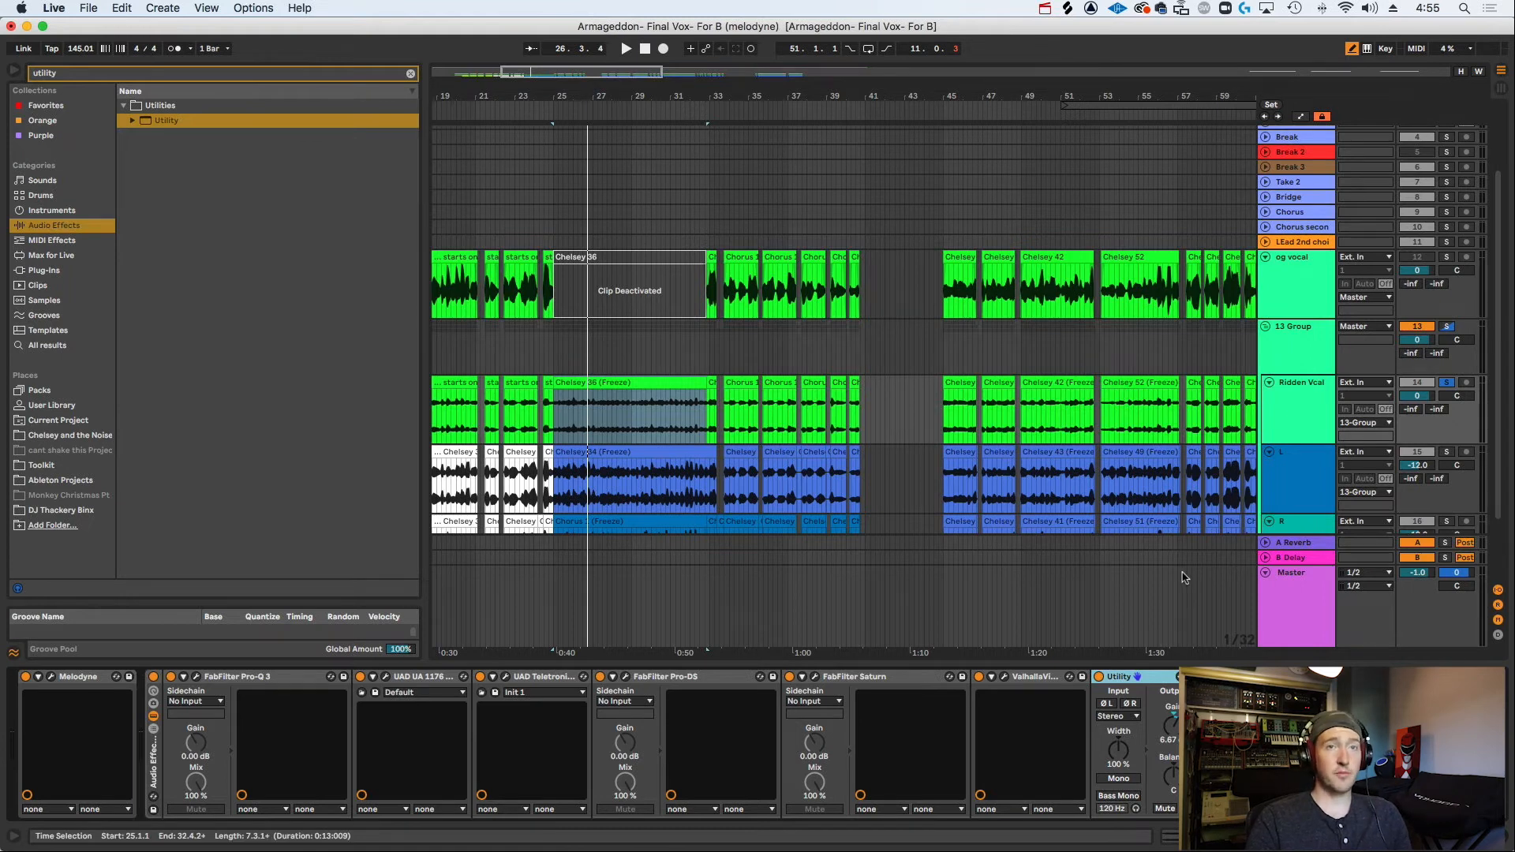
pyautogui.press('space')
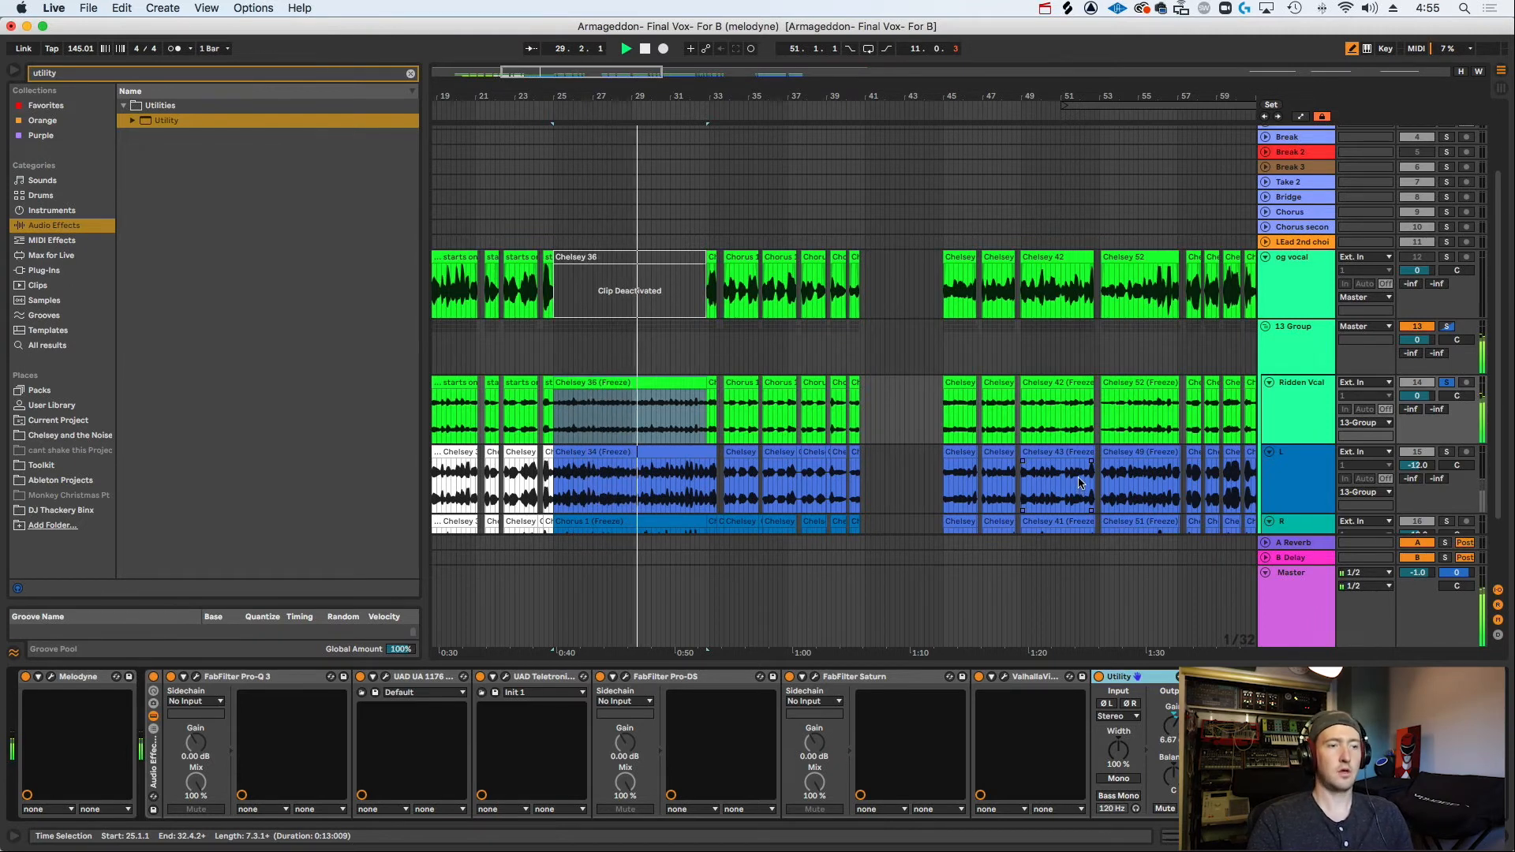
pyautogui.scroll(-3, 1125, 478)
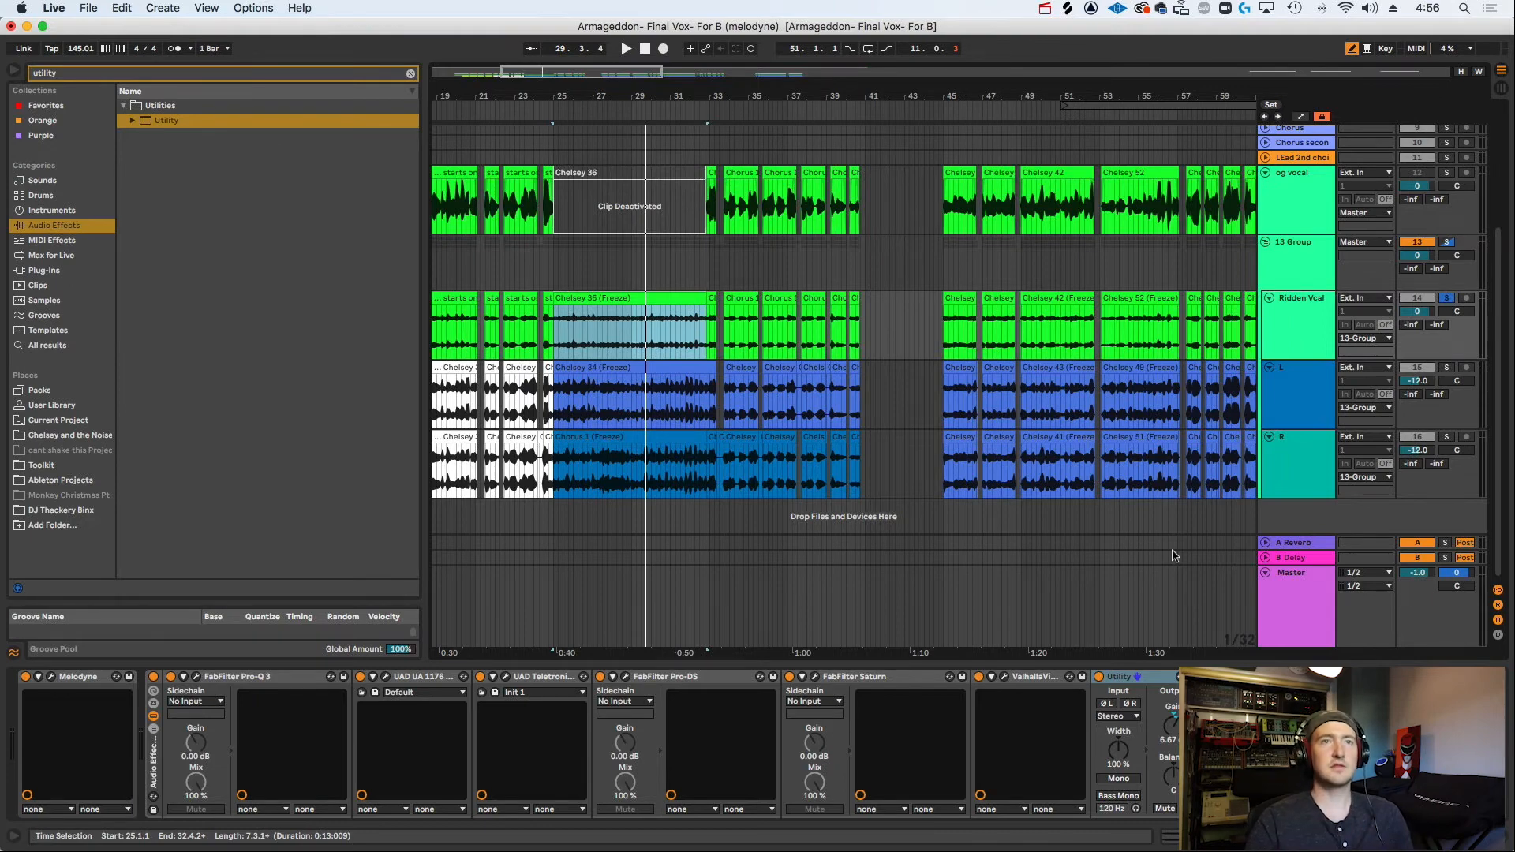
# Compare the device chains of the L and R double tracks by alternating between them.
pyautogui.click(1332, 403)
pyautogui.click(1321, 457)
pyautogui.click(1318, 407)
pyautogui.click(1318, 454)
pyautogui.click(1317, 404)
pyautogui.click(1317, 452)
pyautogui.click(1319, 412)
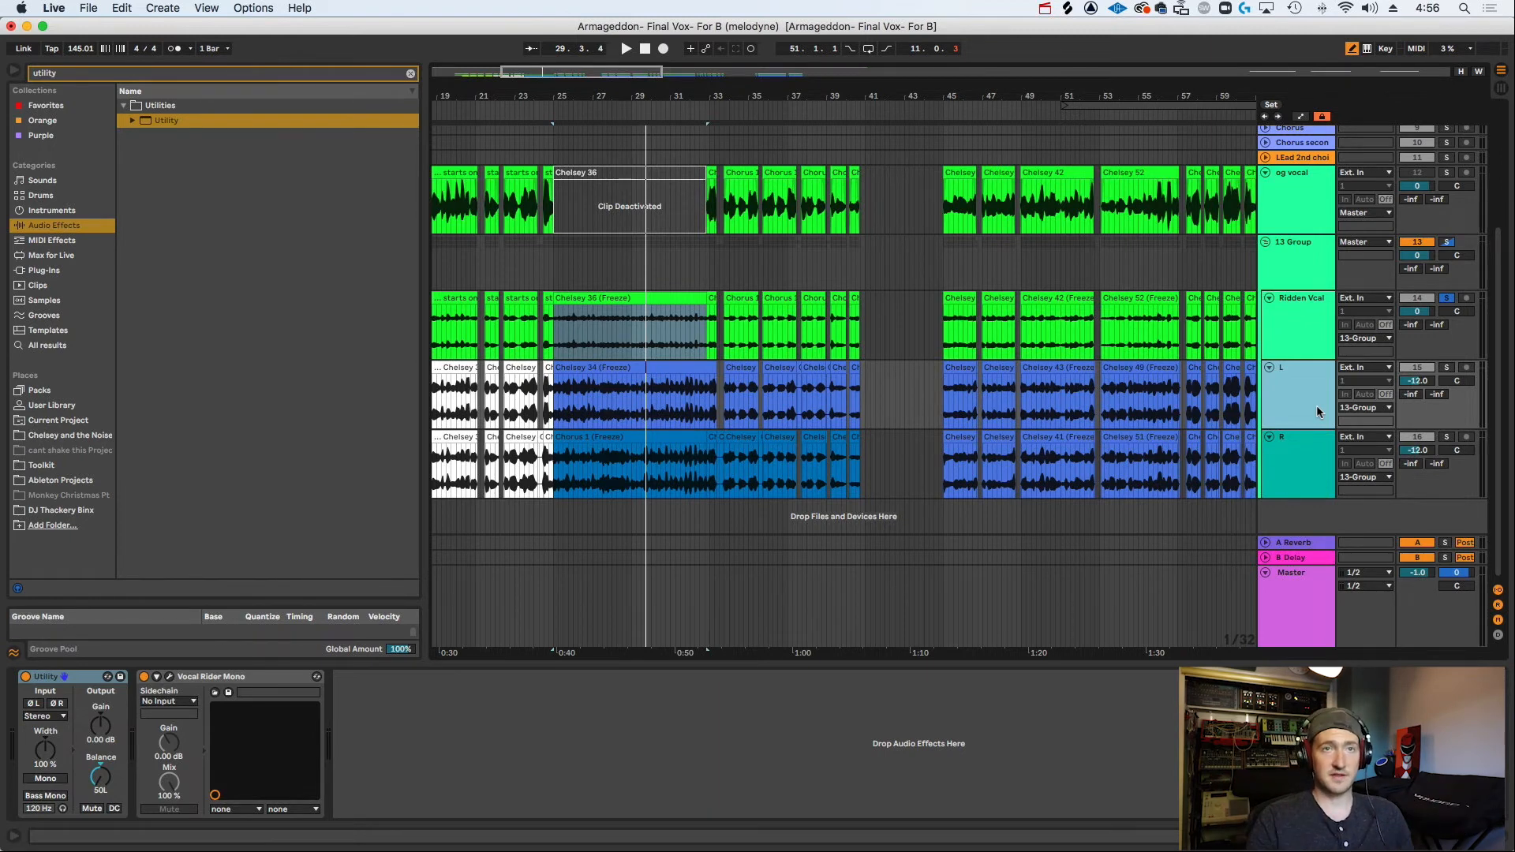
# Set the volume of the L and R tracks to -8.0 dB.
pyautogui.moveTo(1430, 385); pyautogui.dragTo(1430, 371)
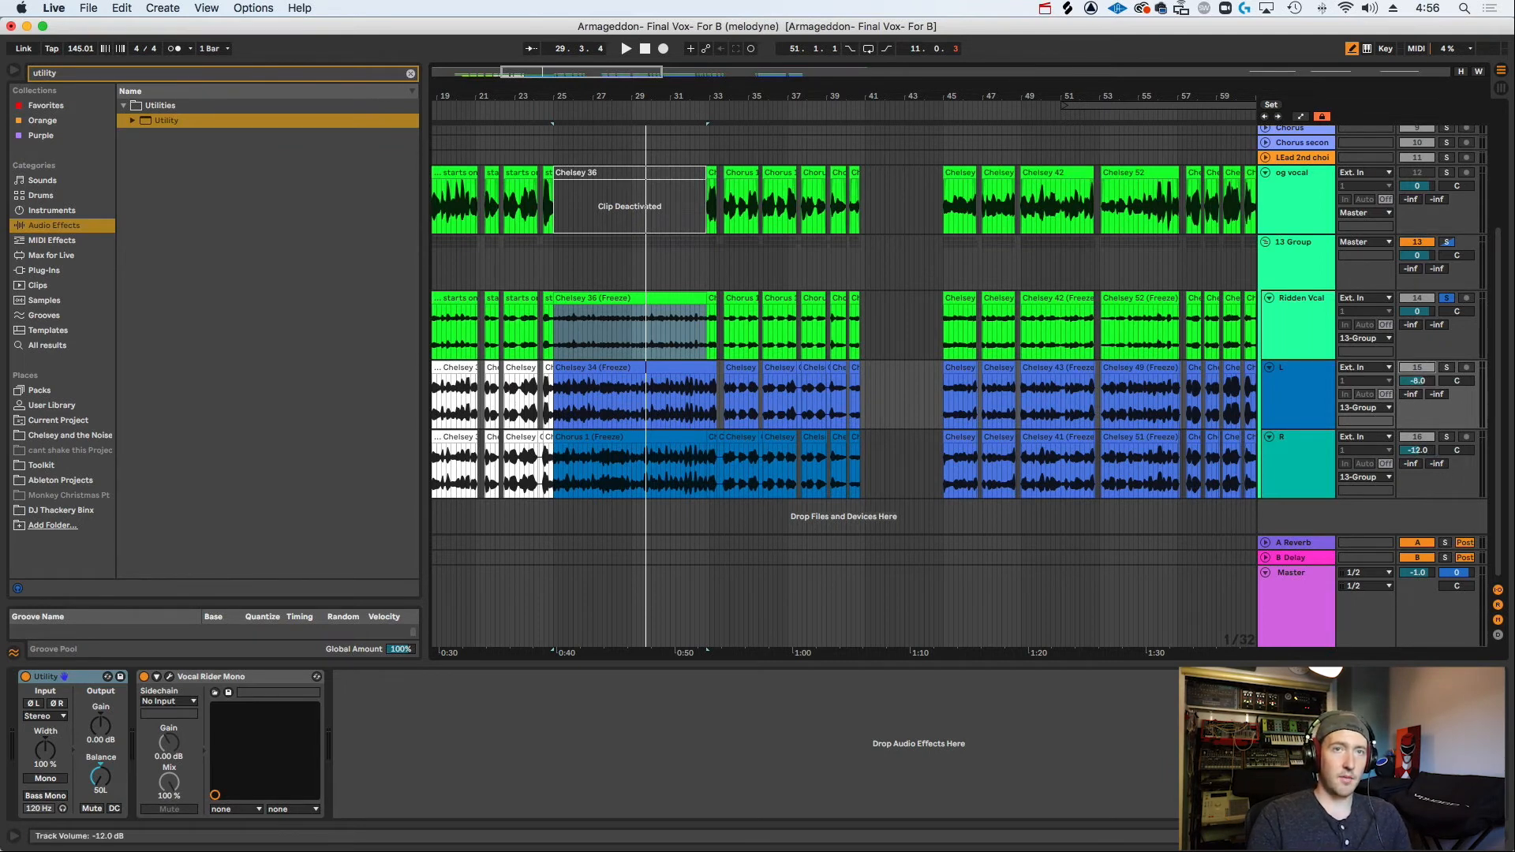
pyautogui.click(1175, 419)
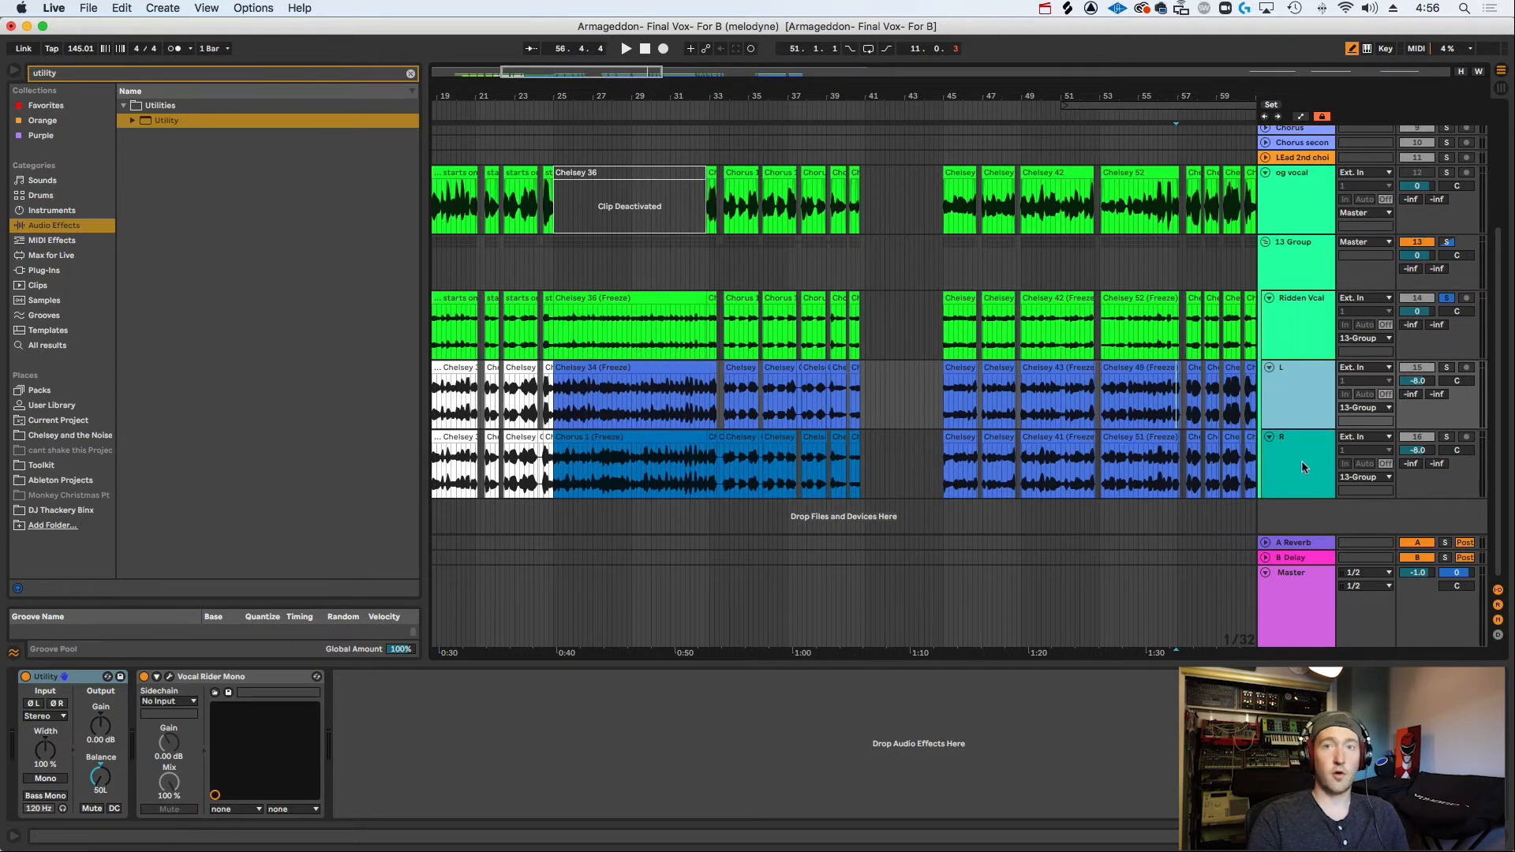
pyautogui.press('Up')
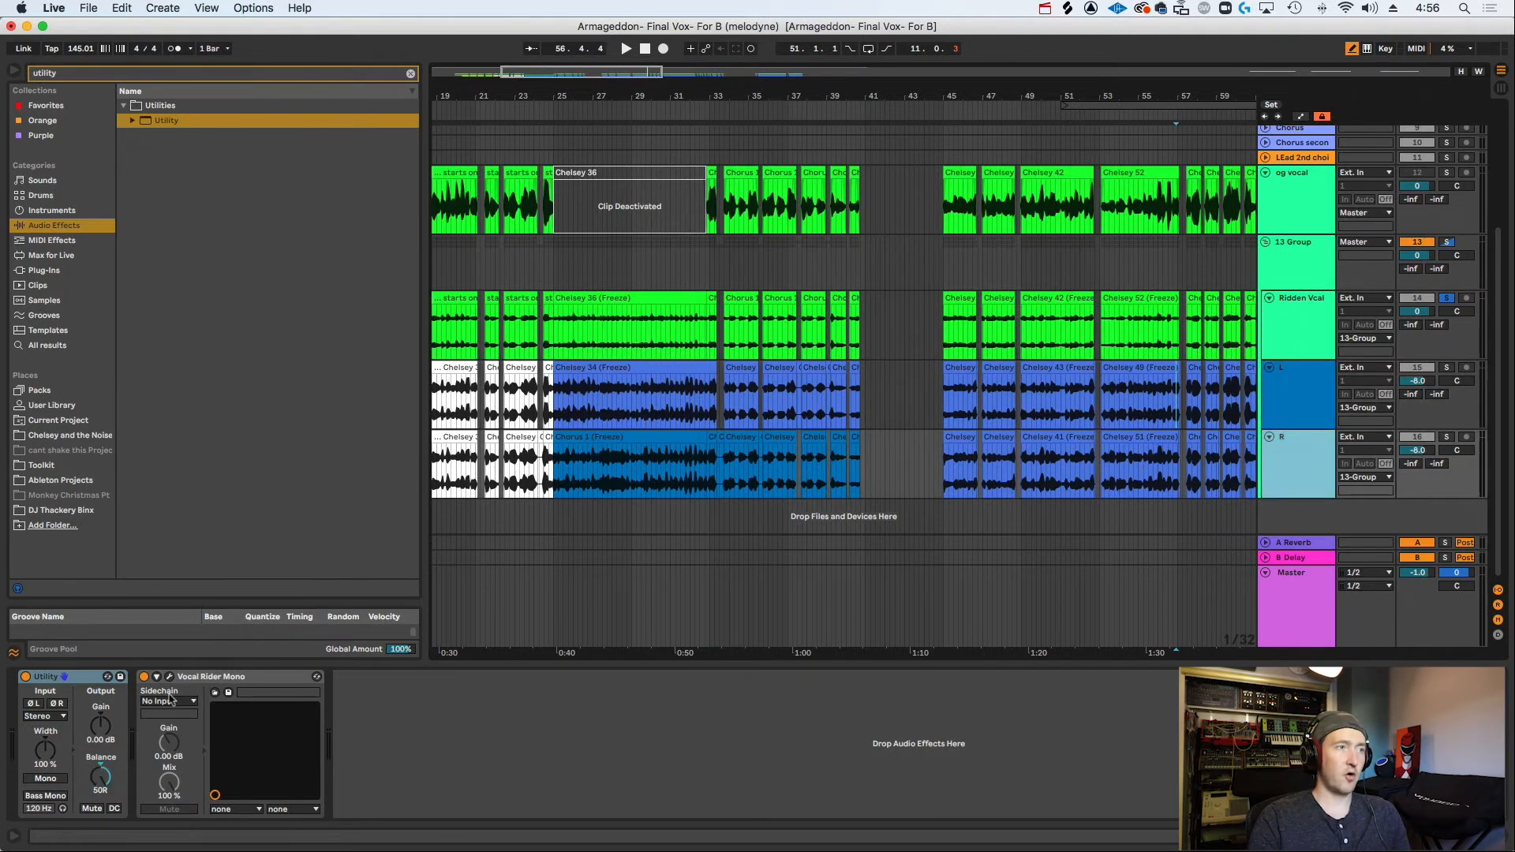
# Play the section from bar 25 to 33 with the L and R doubles soloed alongside Ridden Vcal.
pyautogui.click(619, 416)
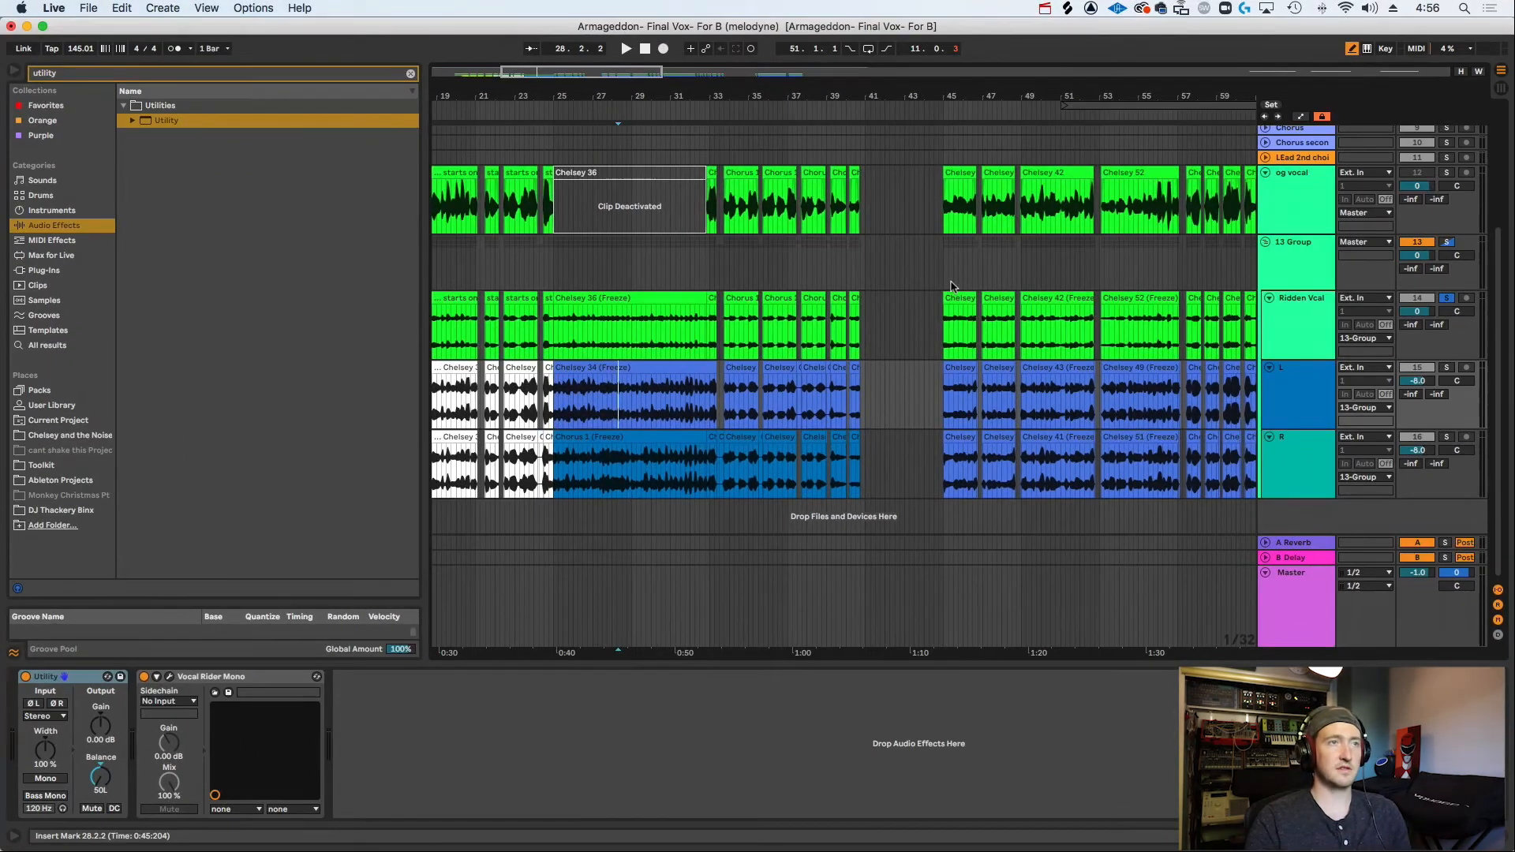
pyautogui.press('space')
pyautogui.rightClick(1412, 356)
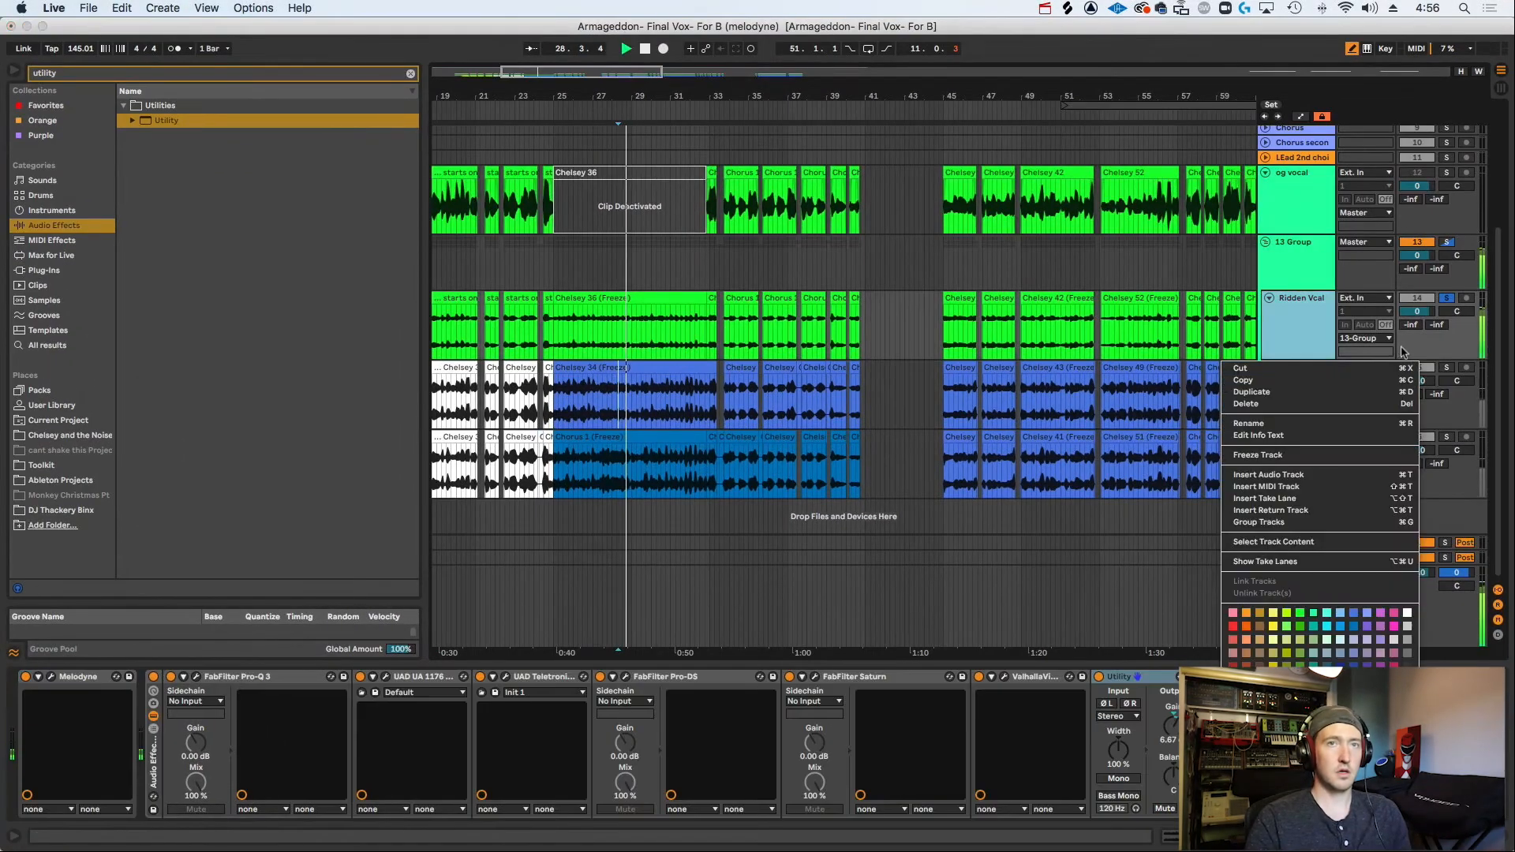
pyautogui.click(1446, 368)
pyautogui.keyDown('super'); pyautogui.click(1446, 367); pyautogui.keyUp('super')
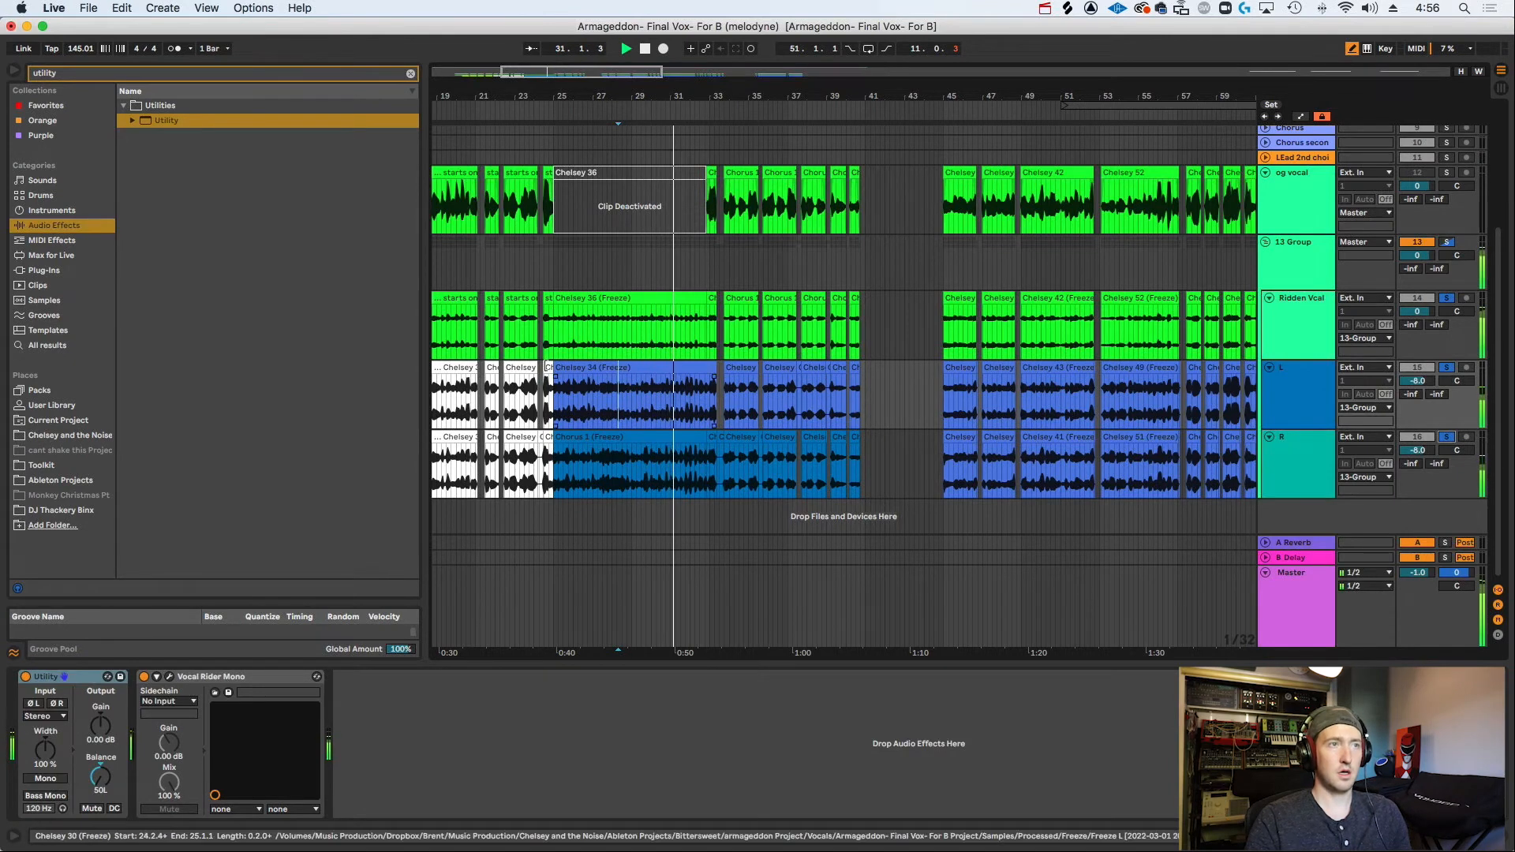
pyautogui.click(567, 366)
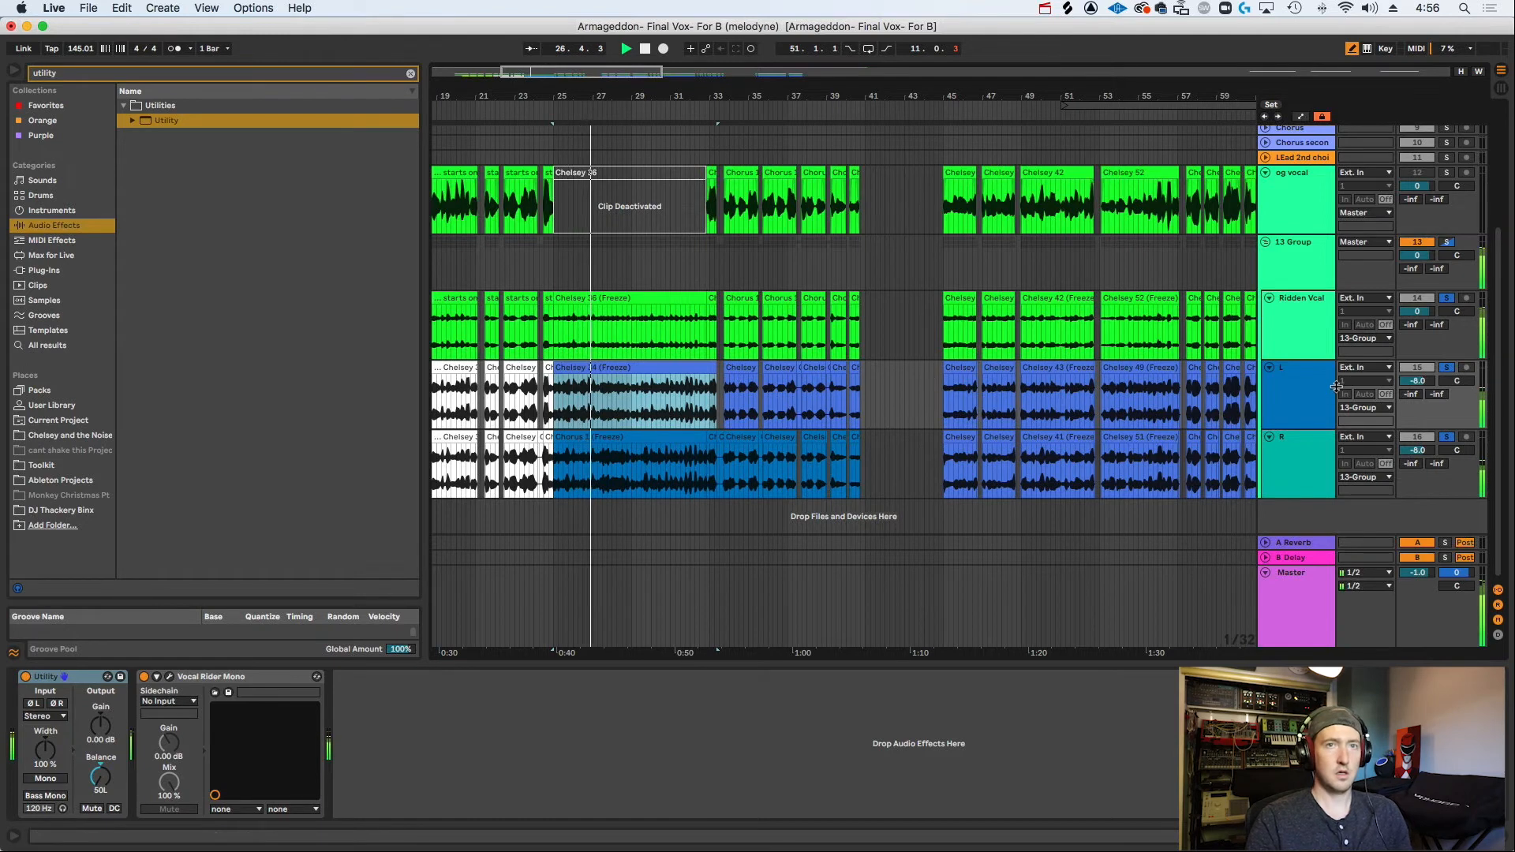
pyautogui.press('space')
# Set the L and R tracks' volume to -6.0 dB and play the section with the whole 13 Group soloed.
pyautogui.click(1303, 382)
pyautogui.keyDown('shift'); pyautogui.click(1321, 464); pyautogui.keyUp('shift')
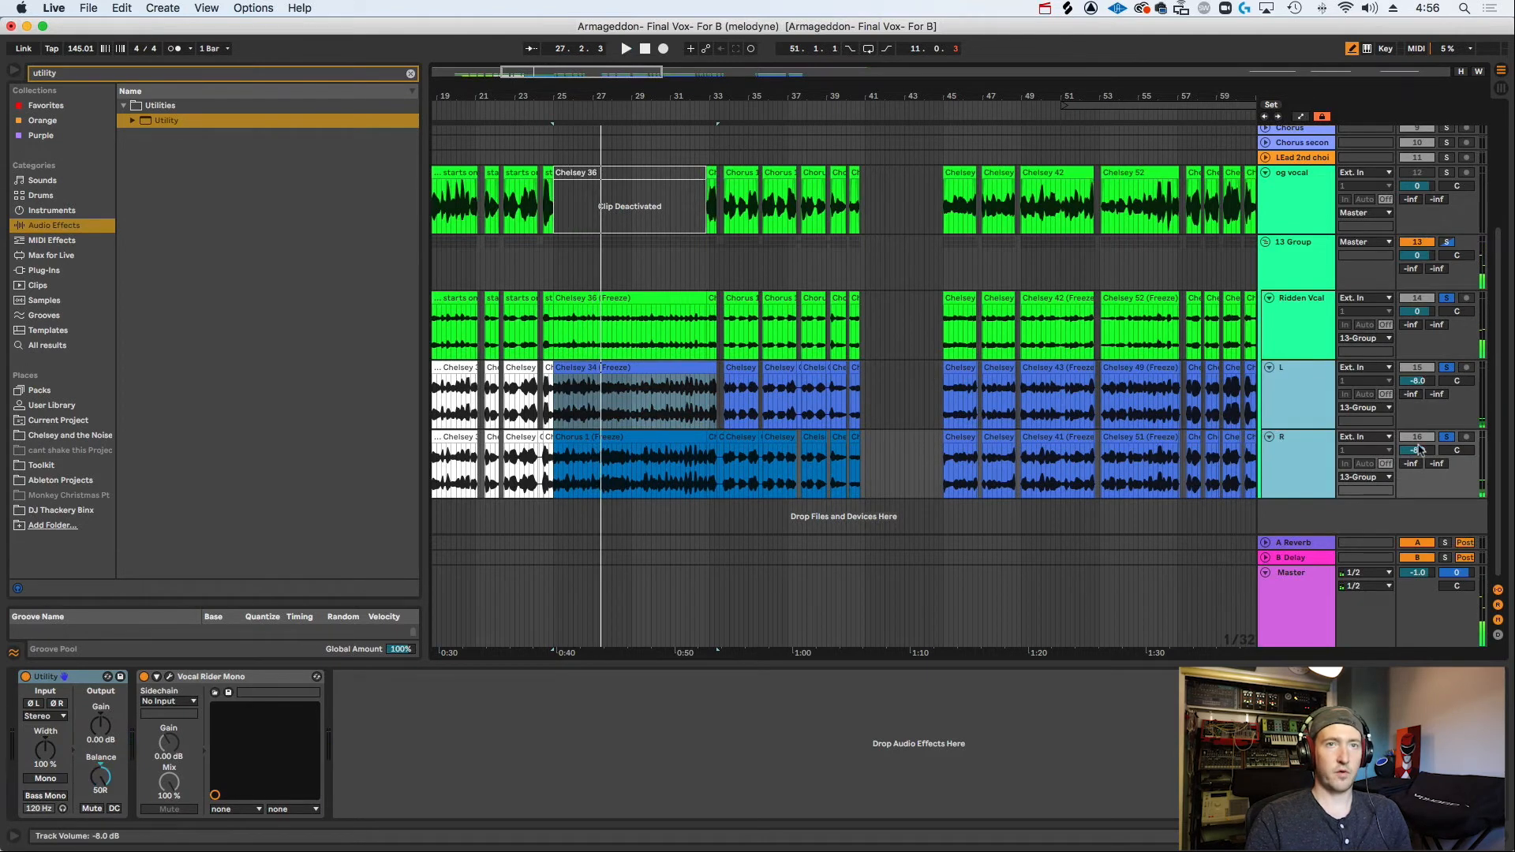
pyautogui.moveTo(1419, 450); pyautogui.dragTo(1419, 446)
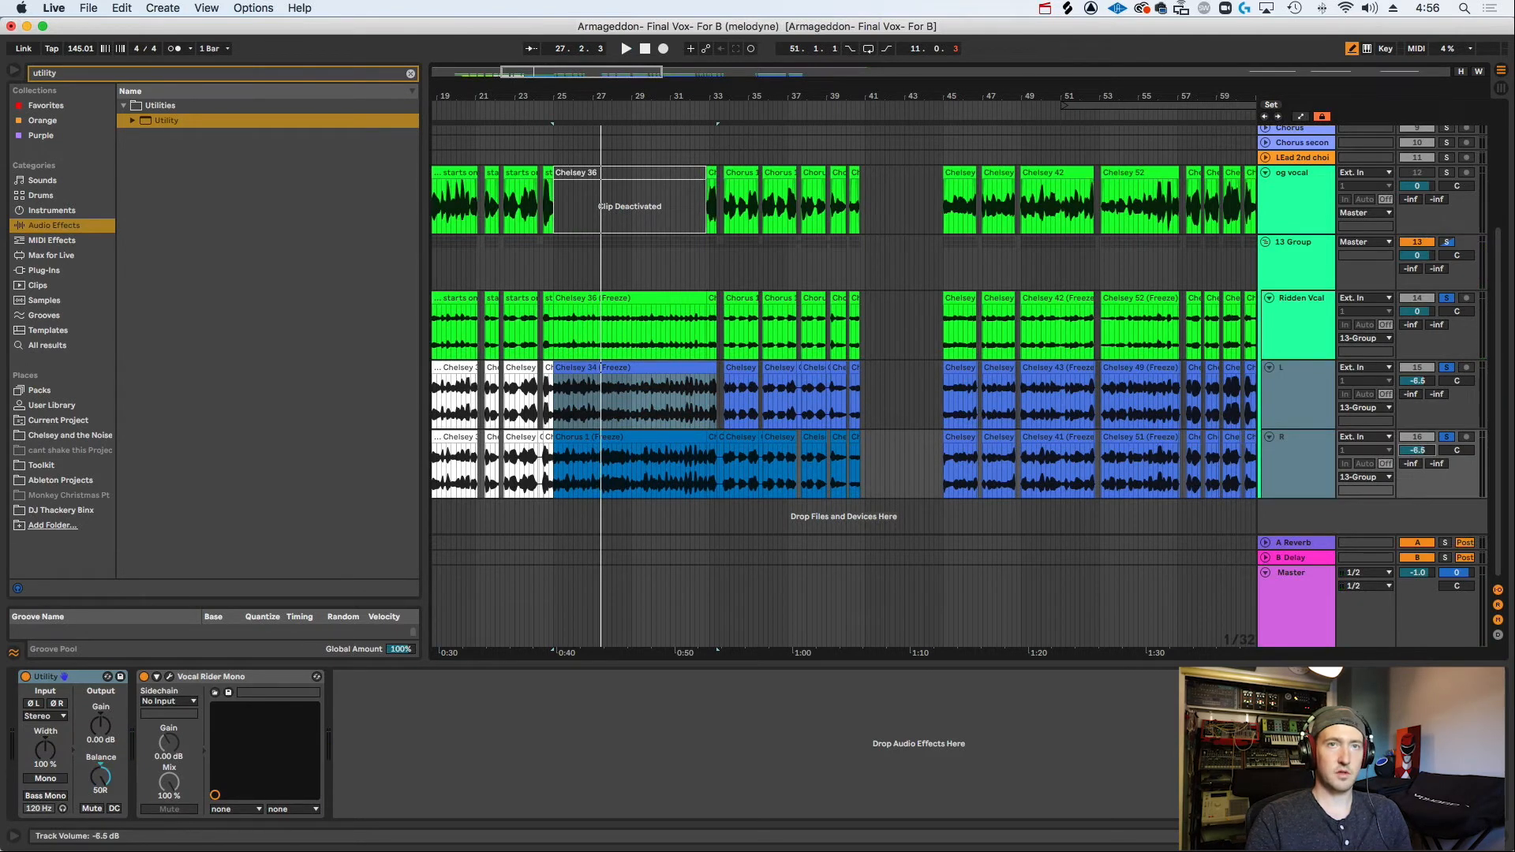
pyautogui.press('space')
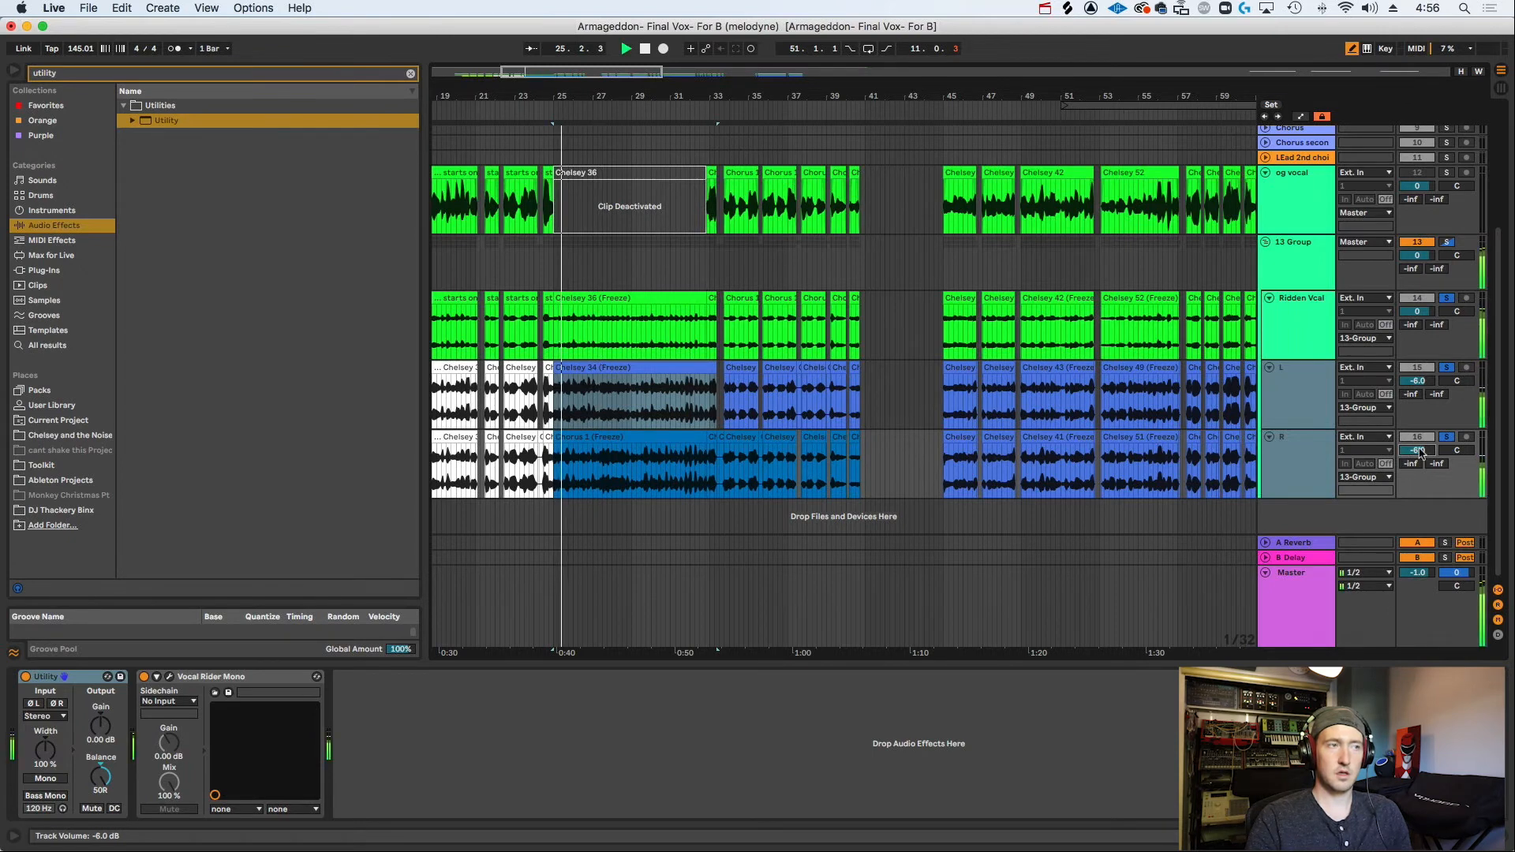
pyautogui.click(1446, 242)
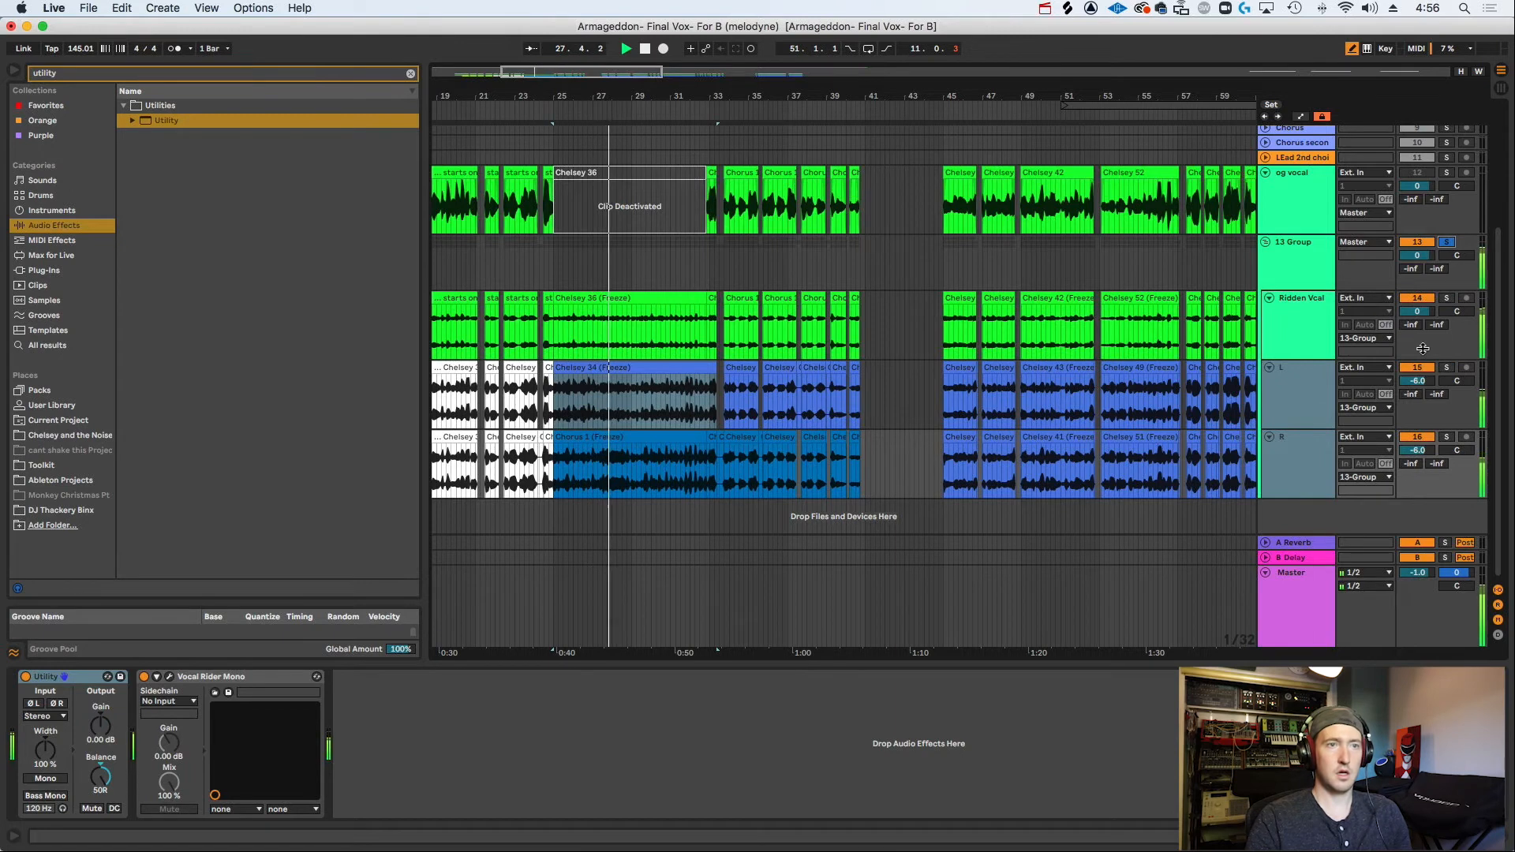
pyautogui.click(1315, 386)
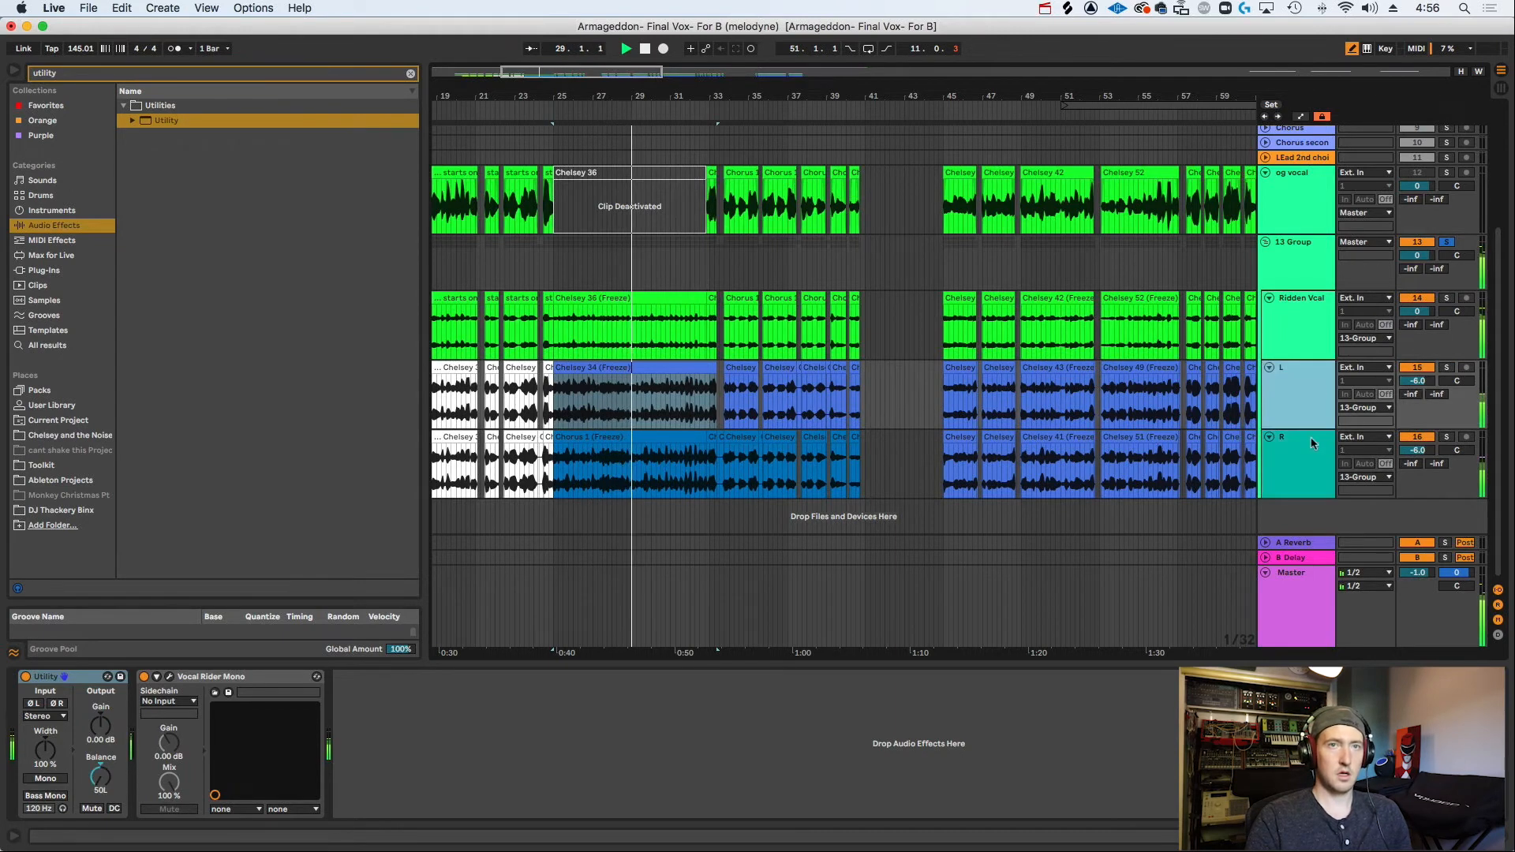
pyautogui.moveTo(1415, 452); pyautogui.dragTo(1415, 460)
pyautogui.press('super+z')
# Lower the volume of both the L and R tracks to -7.8 dB during playback.
pyautogui.rightClick(1305, 409)
pyautogui.click(1305, 400)
pyautogui.click(1305, 400)
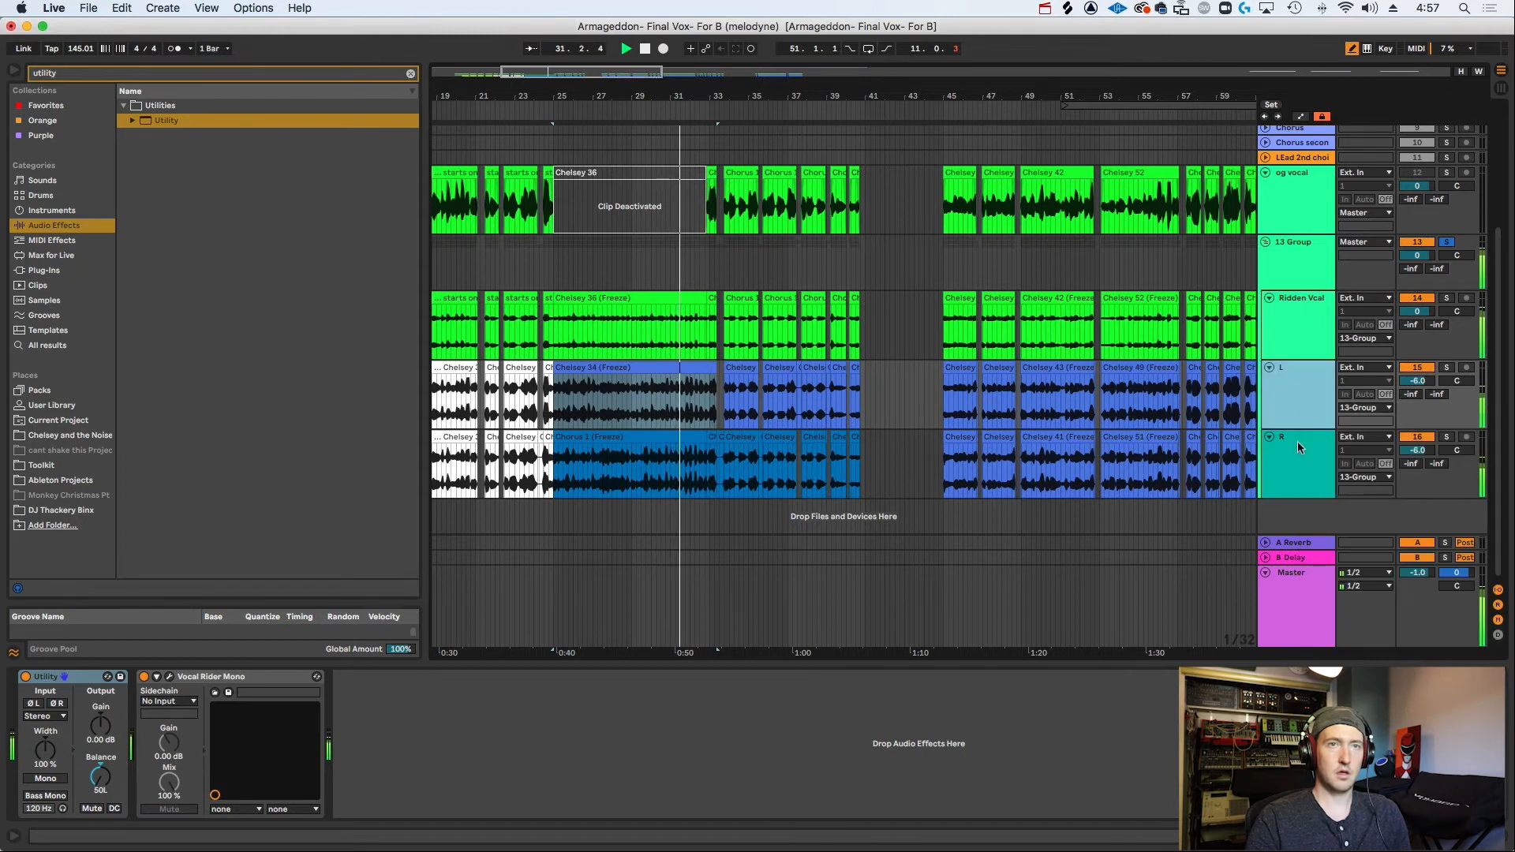
pyautogui.keyDown('shift'); pyautogui.click(1298, 447); pyautogui.keyUp('shift')
pyautogui.moveTo(1403, 452); pyautogui.dragTo(1404, 460)
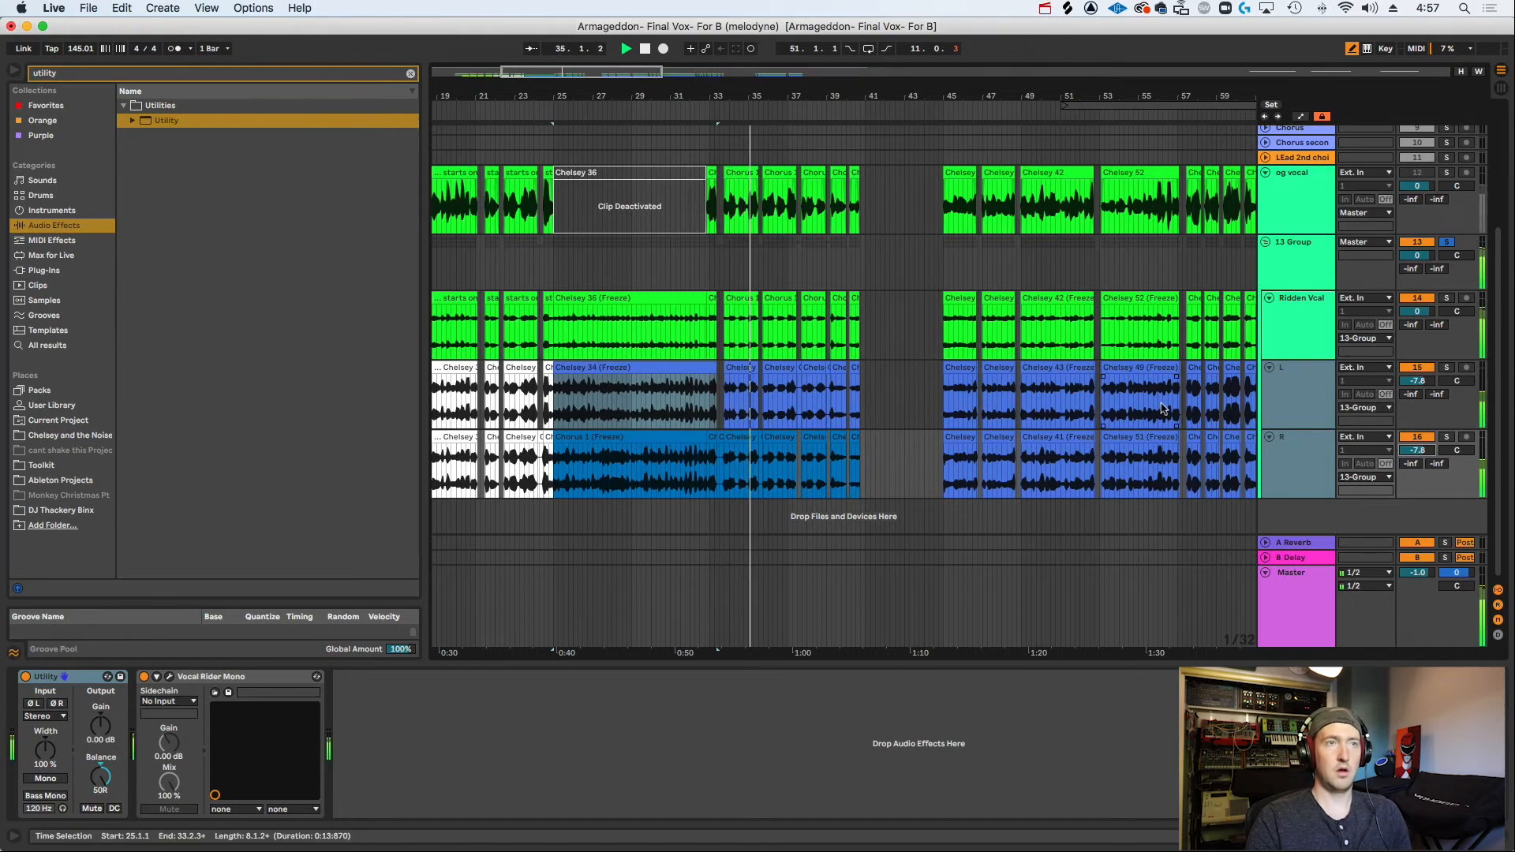
# Search the plug-ins for pro-c and add the VST3 FabFilter Pro-C 2 to the L track after Vocal Rider Mono.
pyautogui.click(1286, 376)
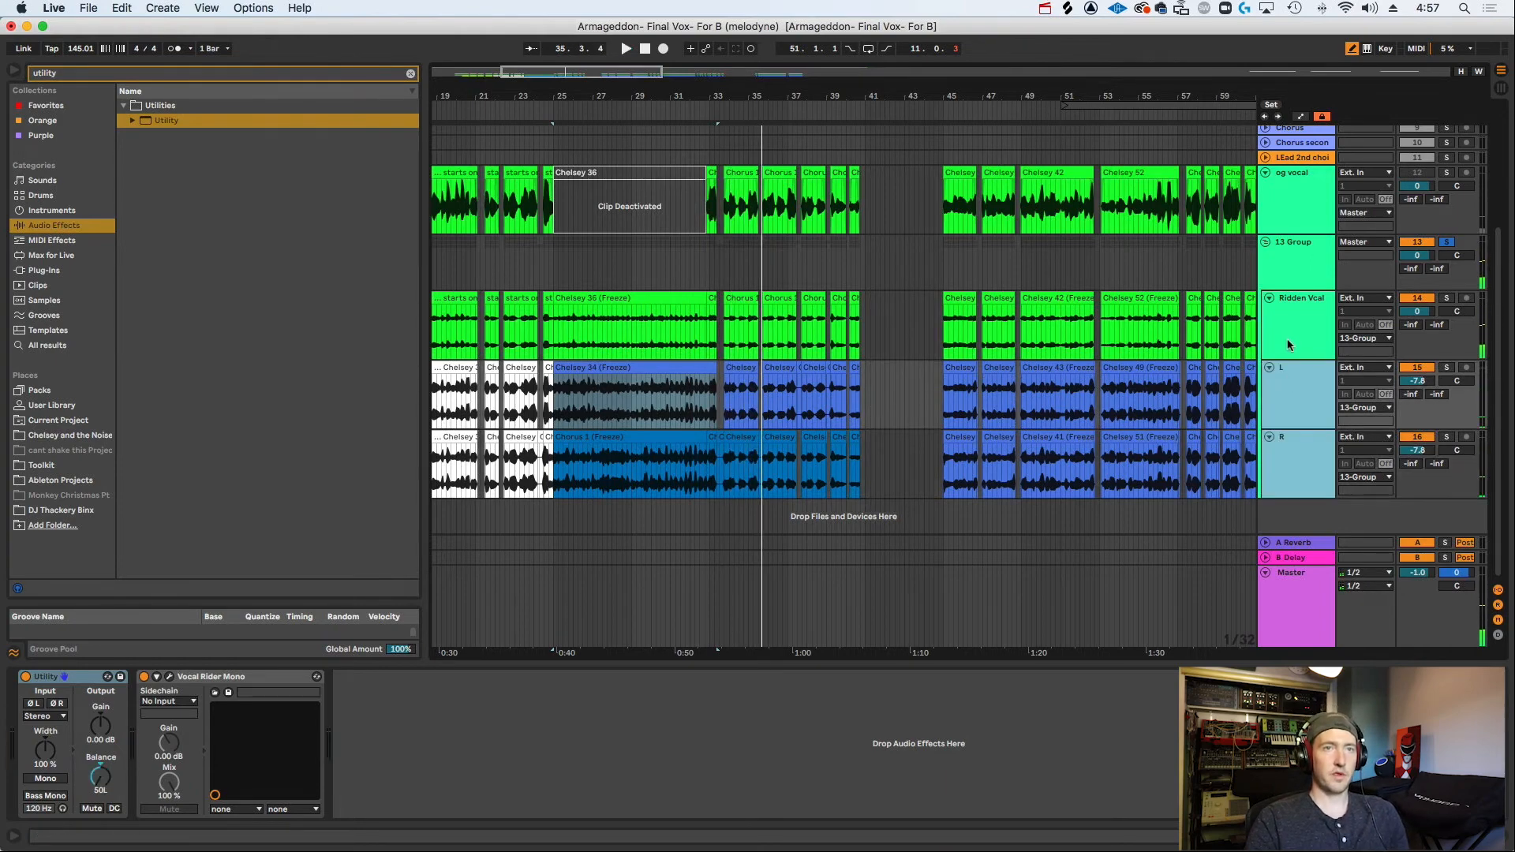
pyautogui.click(1289, 342)
pyautogui.click(1288, 382)
pyautogui.click(1289, 342)
pyautogui.click(1288, 382)
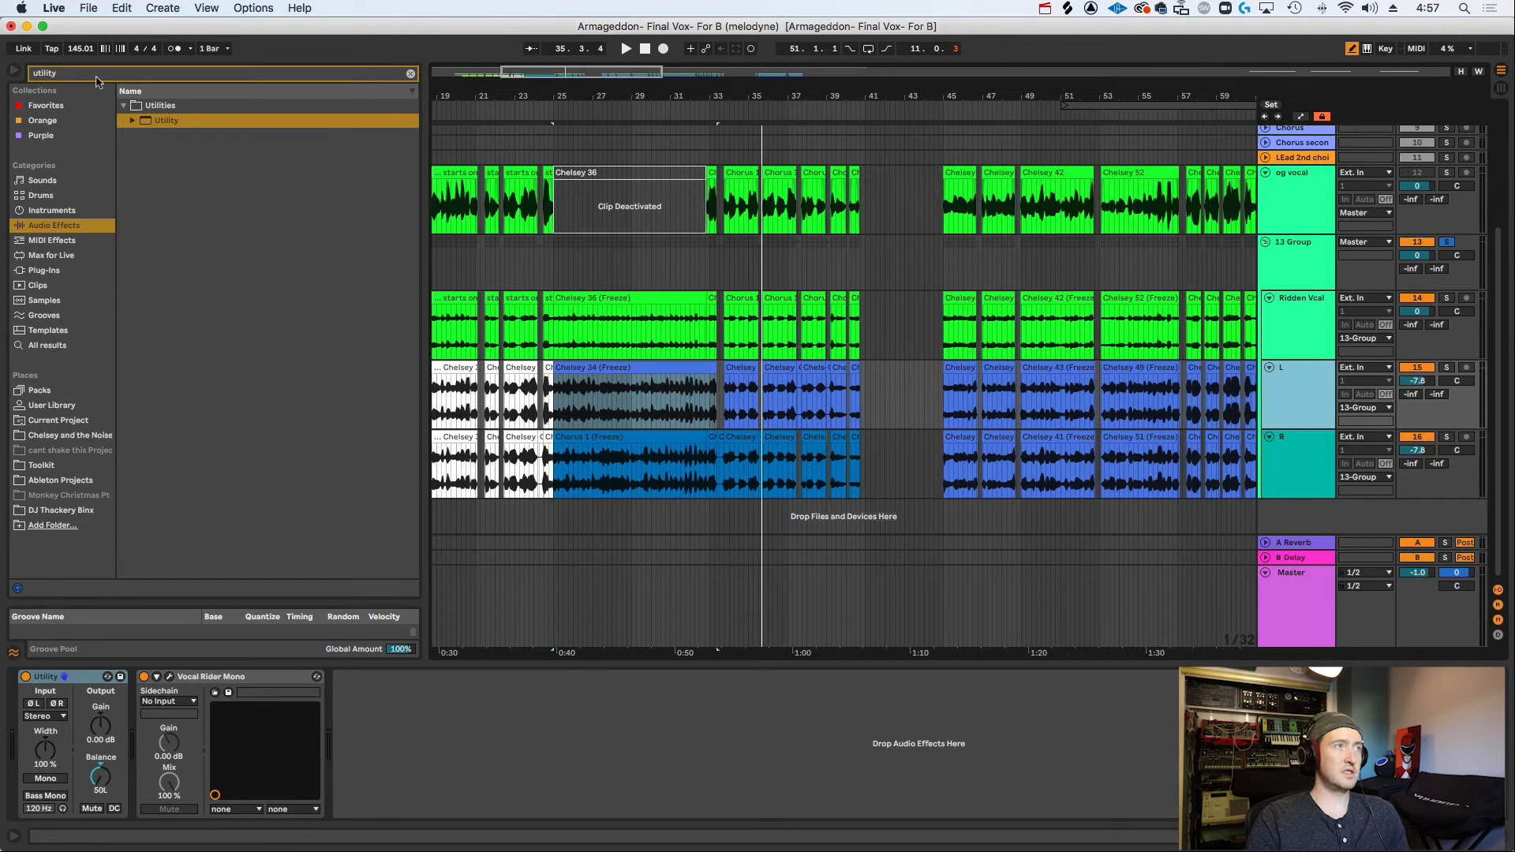
pyautogui.press('super+f')
pyautogui.write('pro')
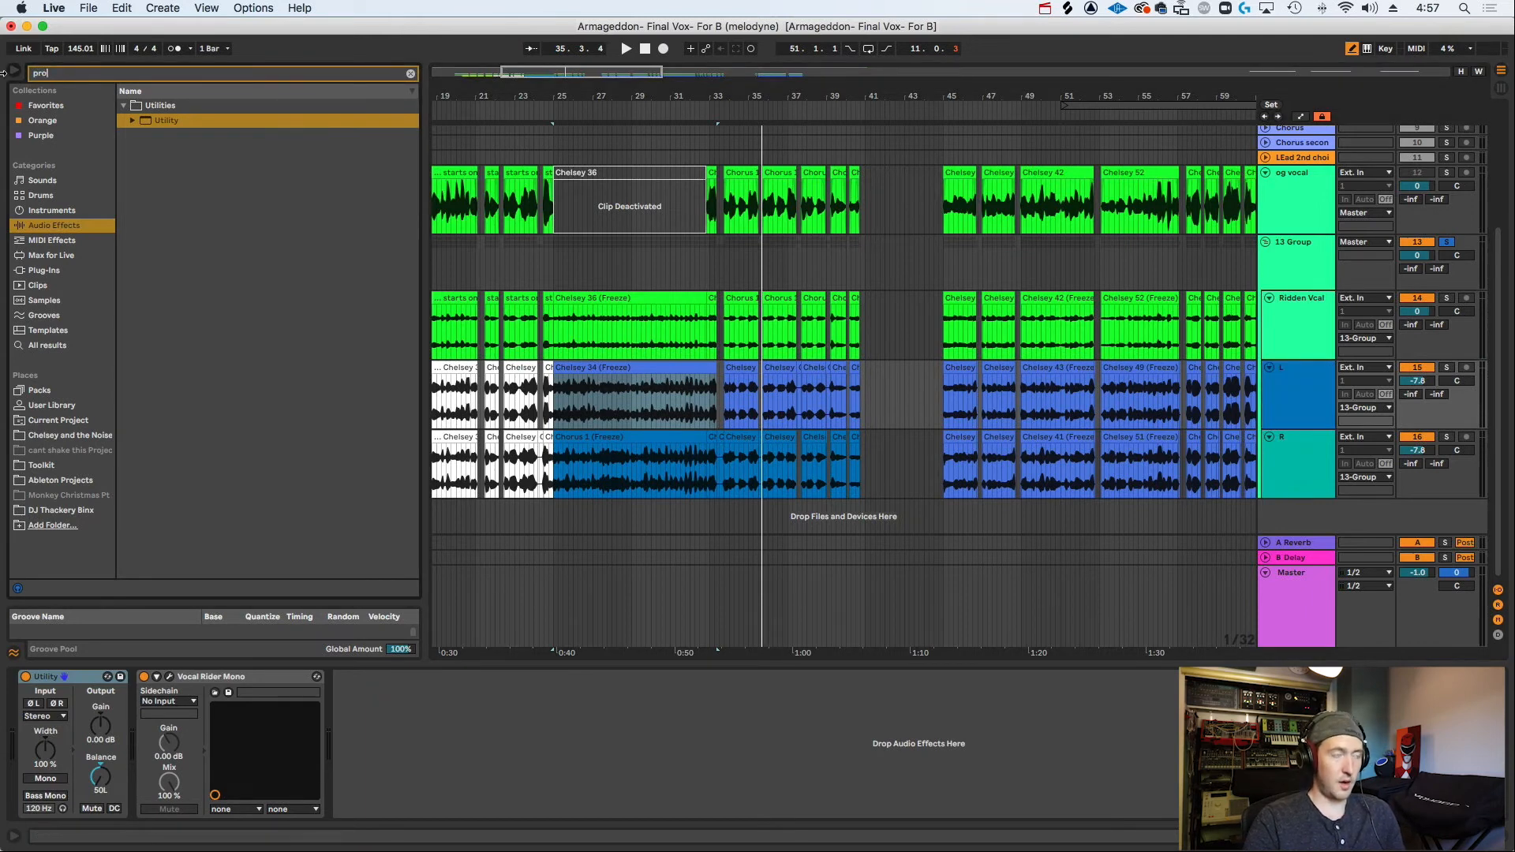
pyautogui.write('-c')
pyautogui.click(60, 270)
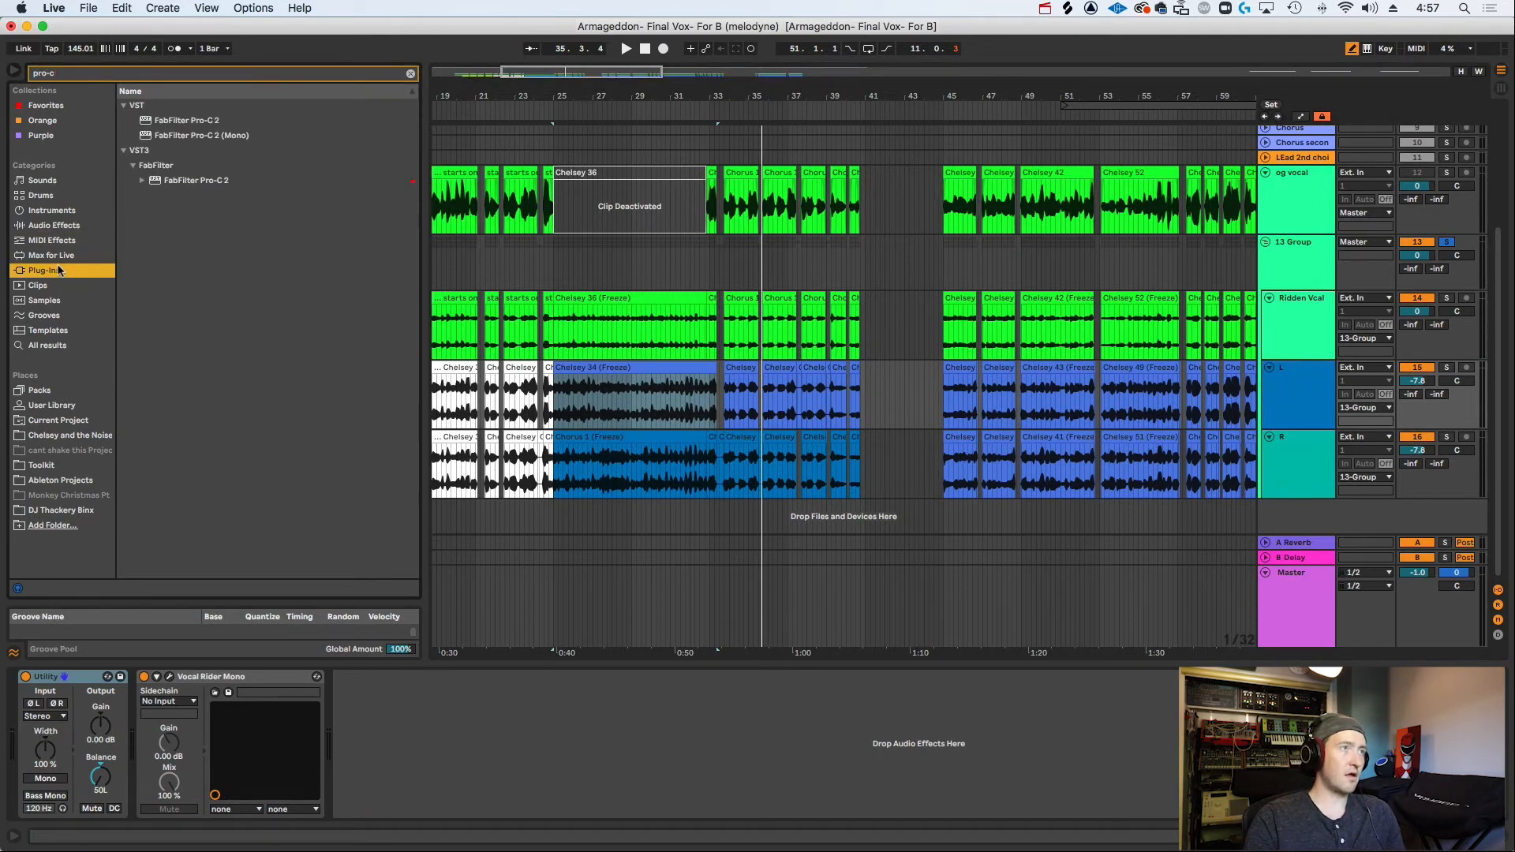
pyautogui.moveTo(175, 181); pyautogui.dragTo(182, 202)
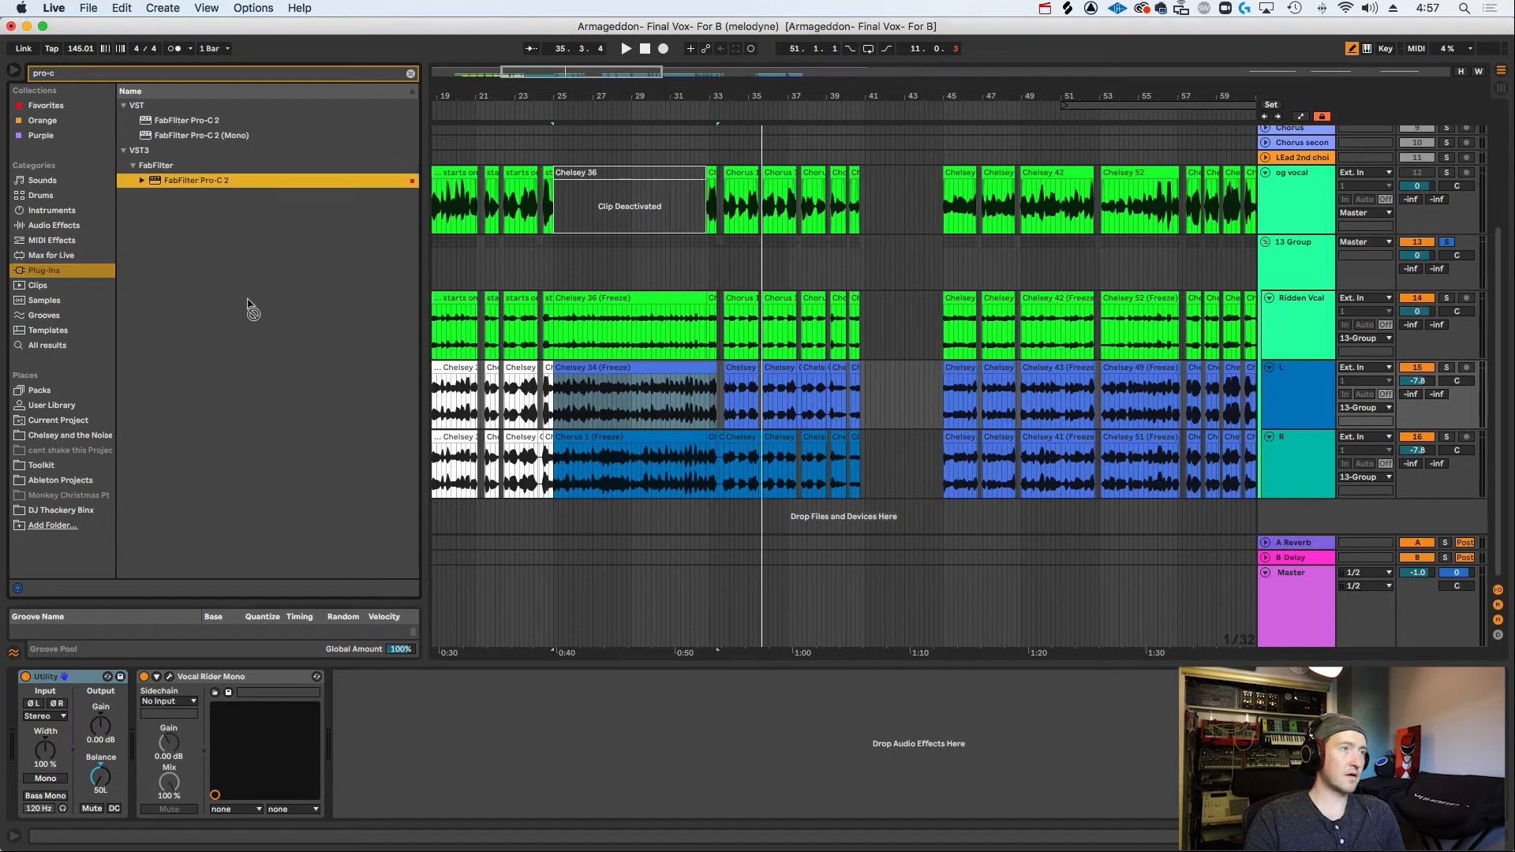
pyautogui.moveTo(427, 716); pyautogui.dragTo(427, 714)
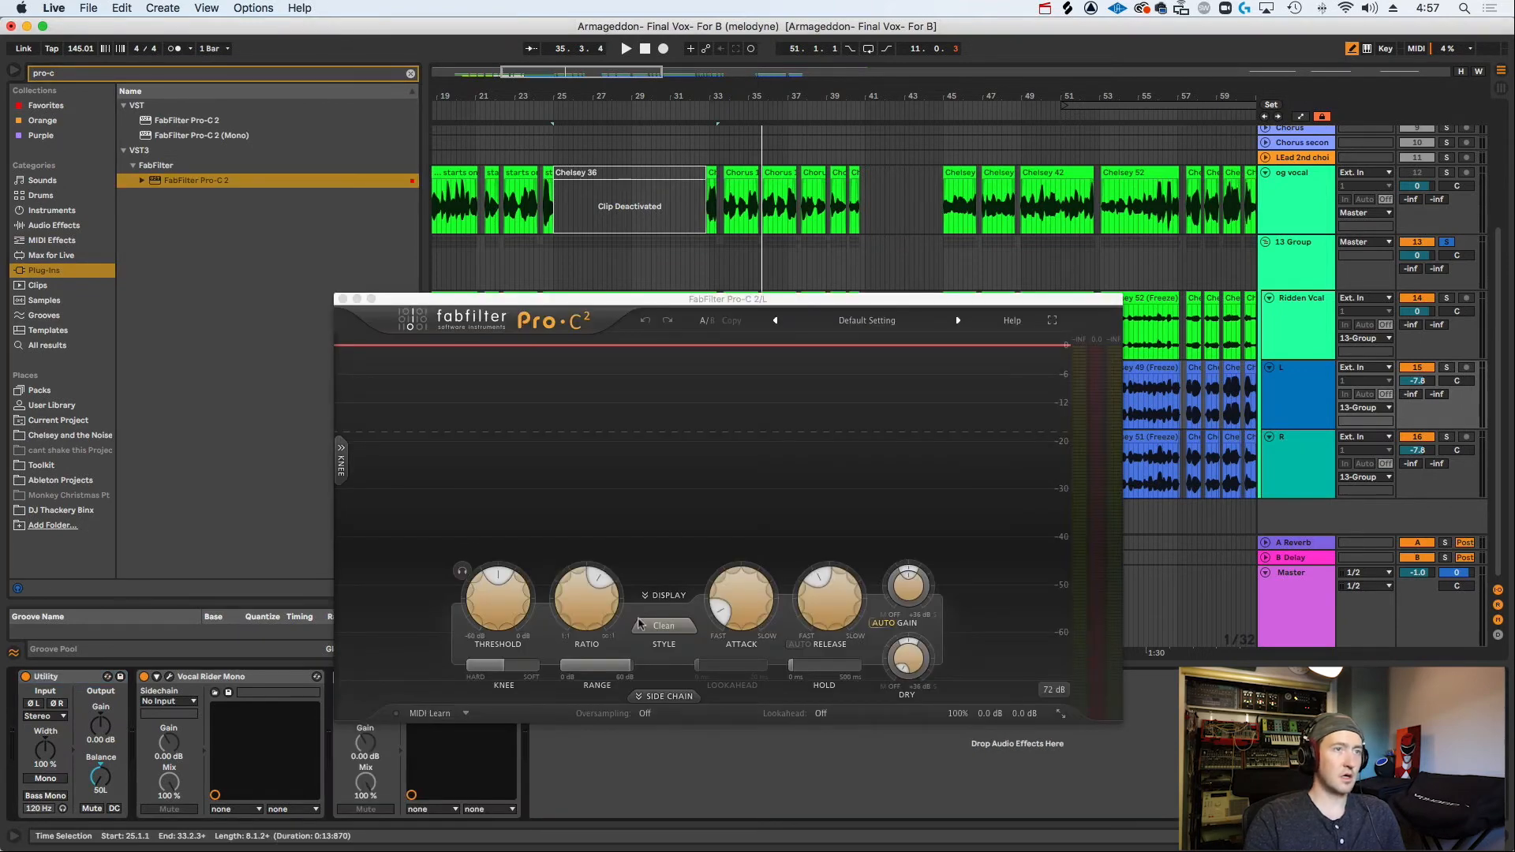
# Set Pro-C 2 on the L track to the Vocal style and adjust its threshold and release while playing L soloed.
pyautogui.click(663, 626)
pyautogui.click(668, 689)
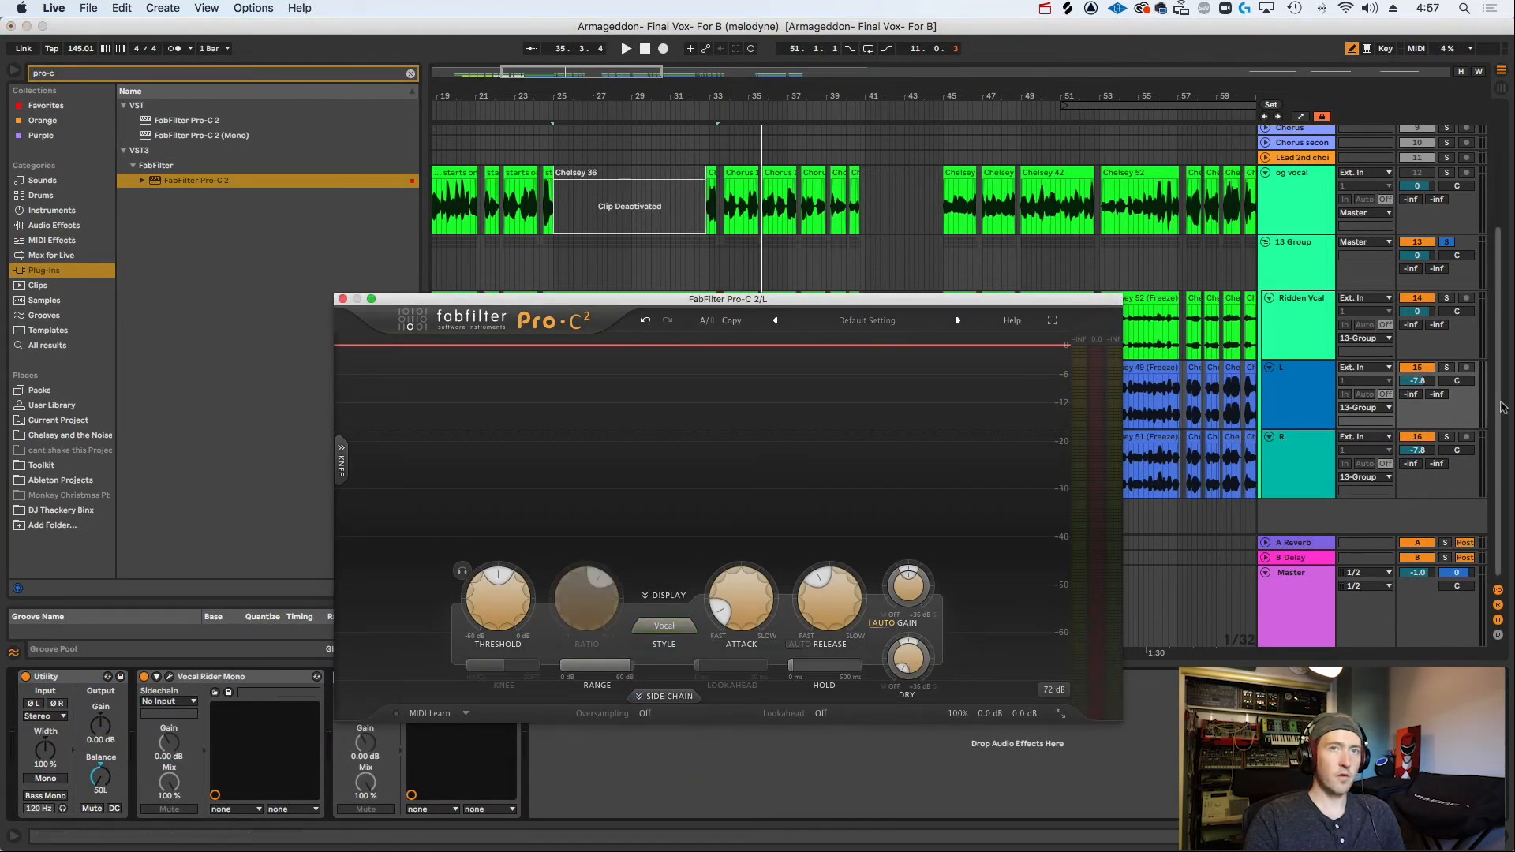
pyautogui.click(1448, 369)
pyautogui.press('space')
pyautogui.moveTo(812, 299); pyautogui.dragTo(1046, 267)
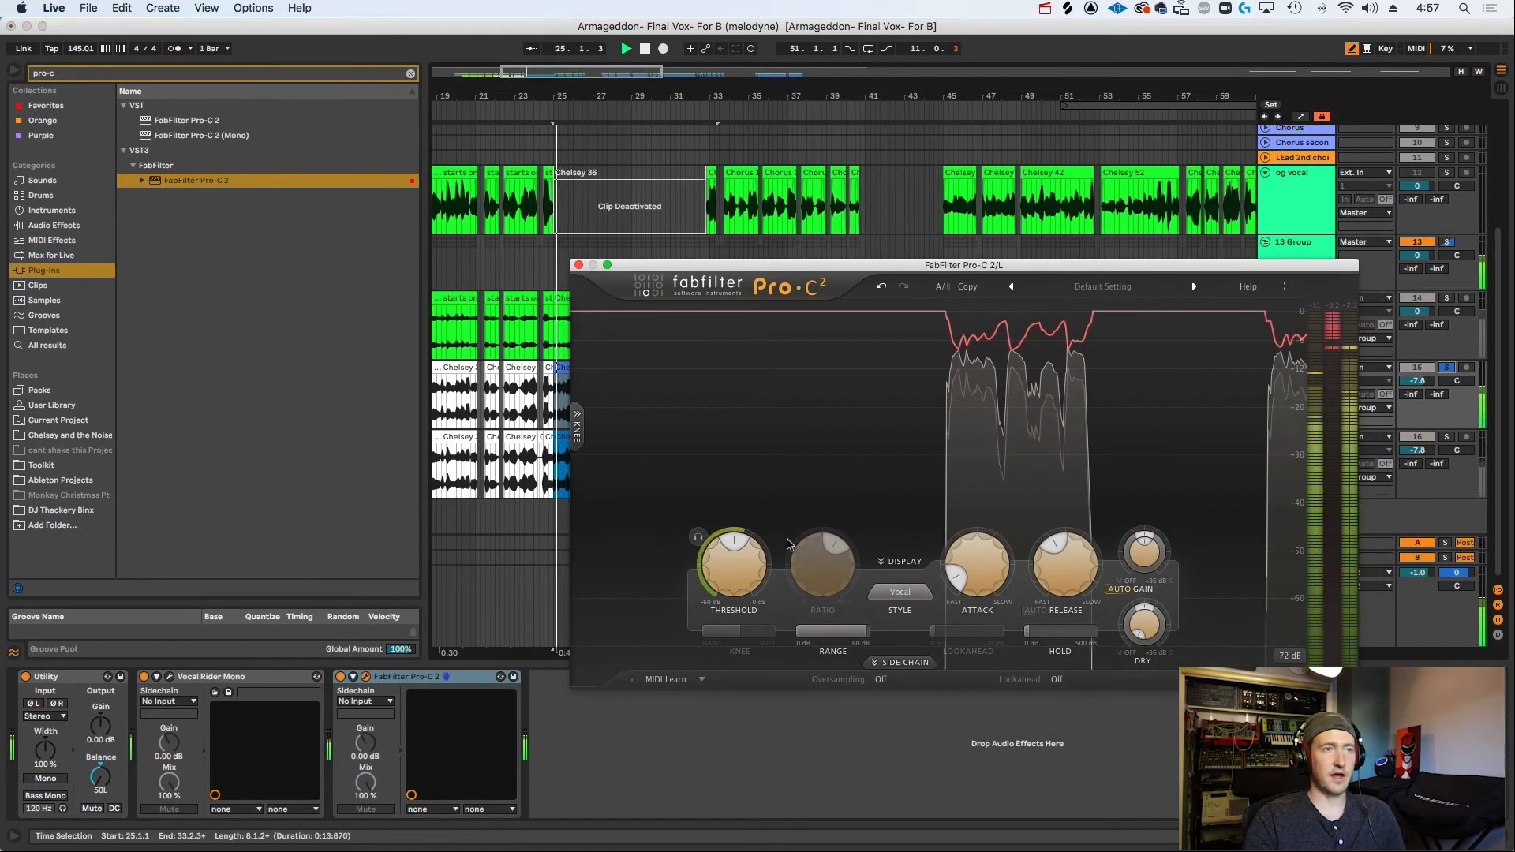
pyautogui.moveTo(746, 567); pyautogui.dragTo(746, 590)
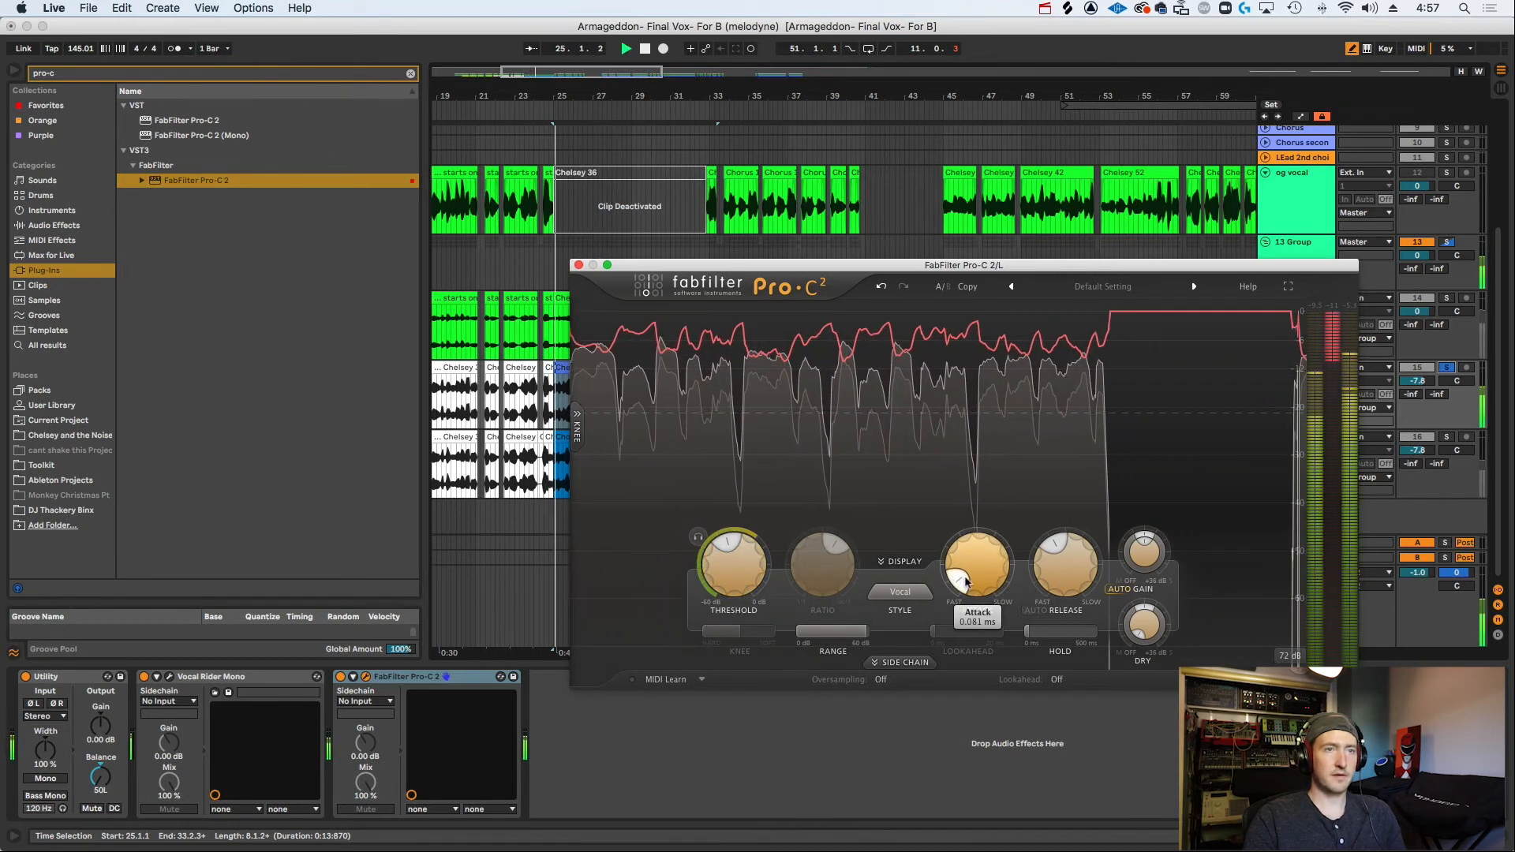
pyautogui.moveTo(1054, 574); pyautogui.dragTo(1052, 606)
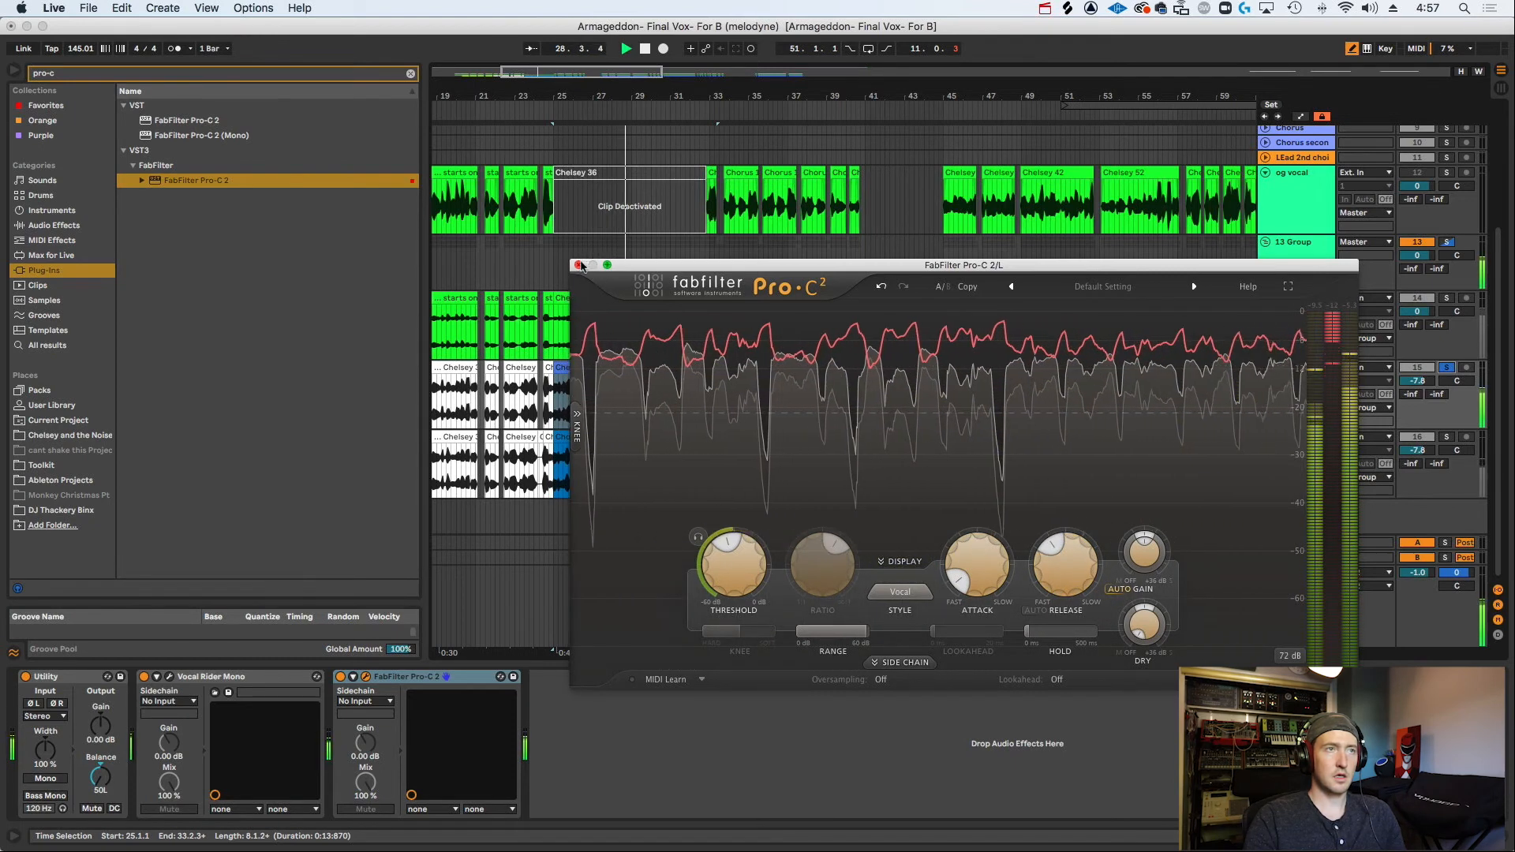
# Search the audio effects for eq and insert EQ Eight on the L track between Vocal Rider Mono and Pro-C 2.
pyautogui.click(75, 73)
pyautogui.write('eq')
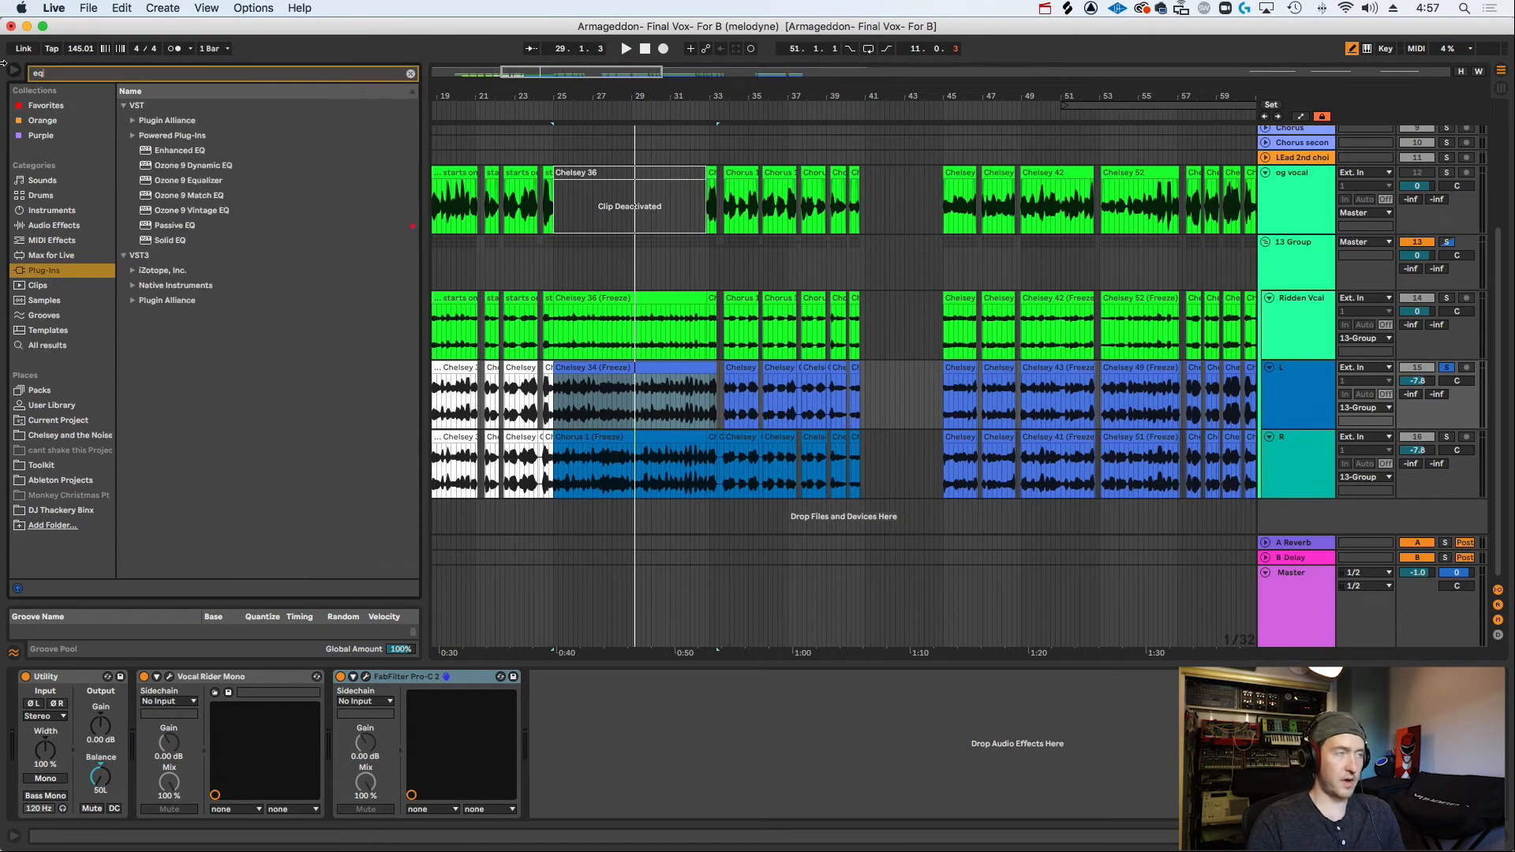
pyautogui.click(41, 223)
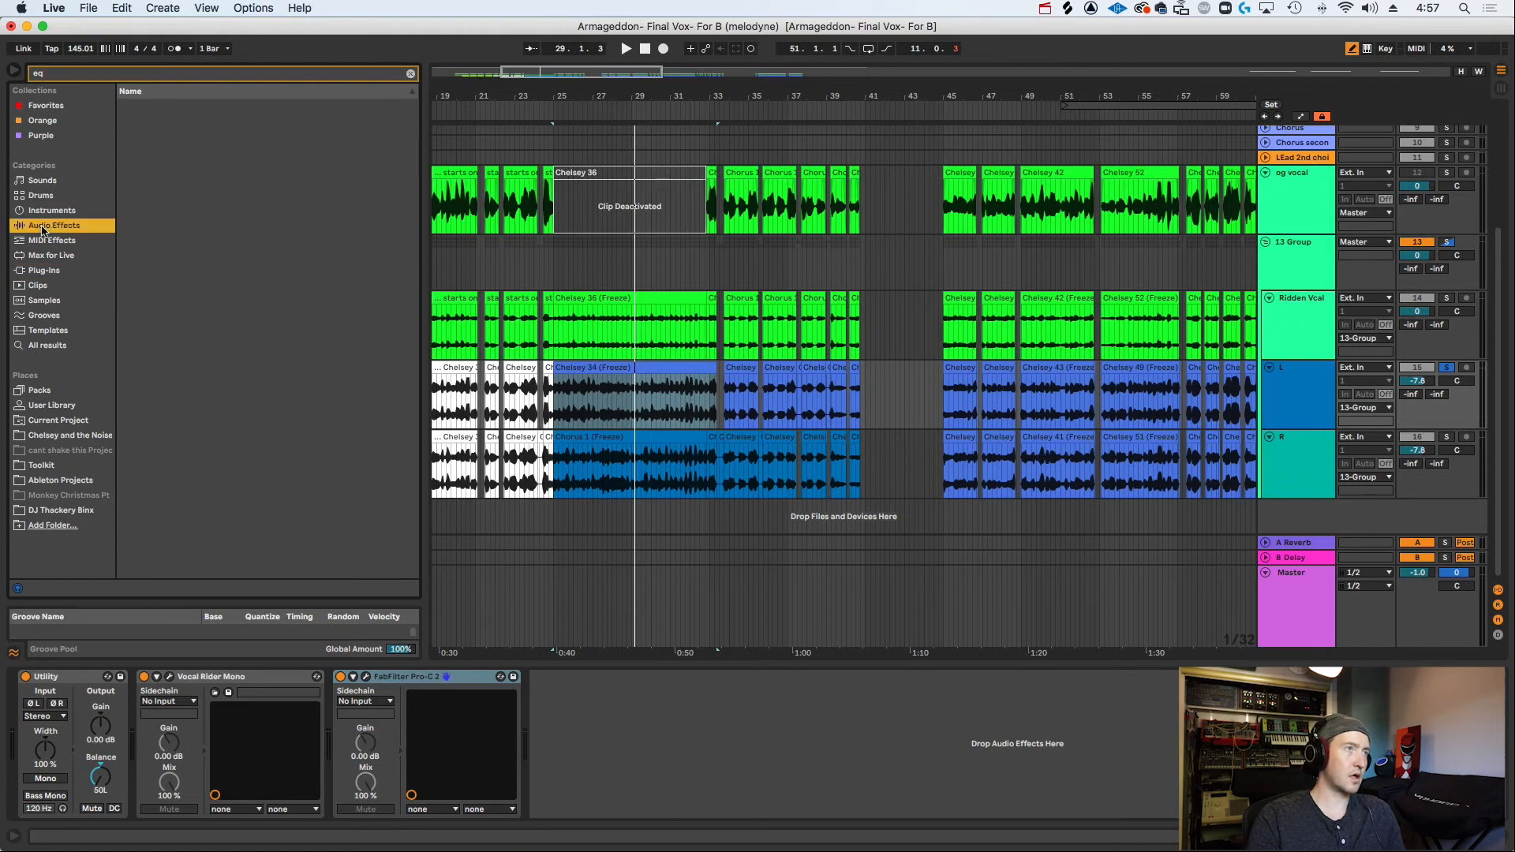
pyautogui.click(124, 135)
pyautogui.moveTo(165, 150); pyautogui.dragTo(329, 677)
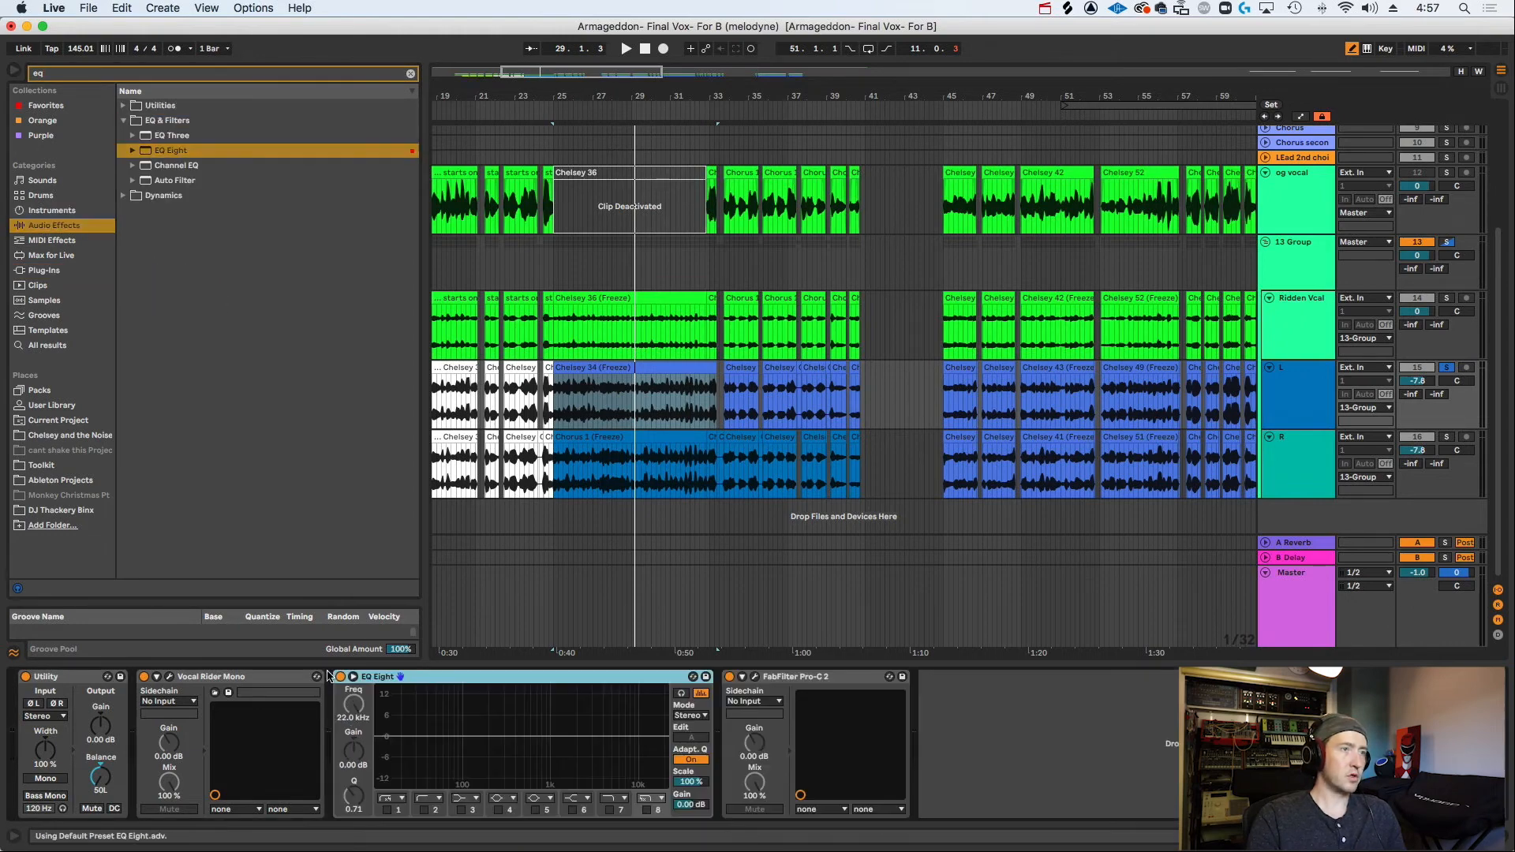
# Enable EQ Eight's band 2 as a low cut and raise it to 261 Hz while playing the L double.
pyautogui.click(423, 810)
pyautogui.press('space')
pyautogui.moveTo(491, 748); pyautogui.dragTo(500, 747)
pyautogui.press('space')
# Group EQ Eight on the L track into an Audio Effect Rack and move Pro-C 2 into it.
pyautogui.click(474, 677)
pyautogui.press('super+g')
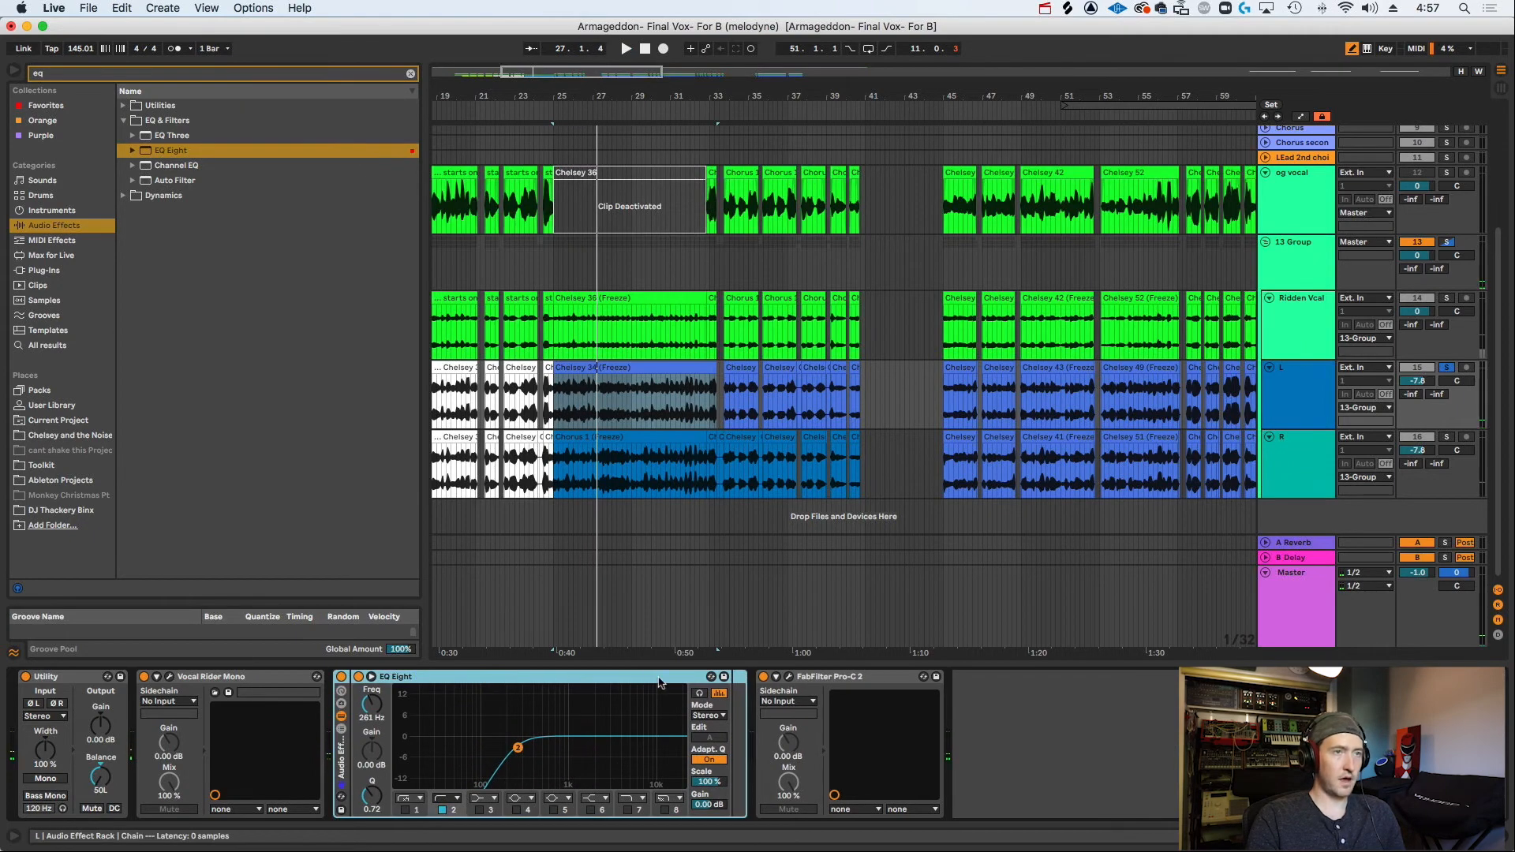
pyautogui.moveTo(808, 680); pyautogui.dragTo(714, 702)
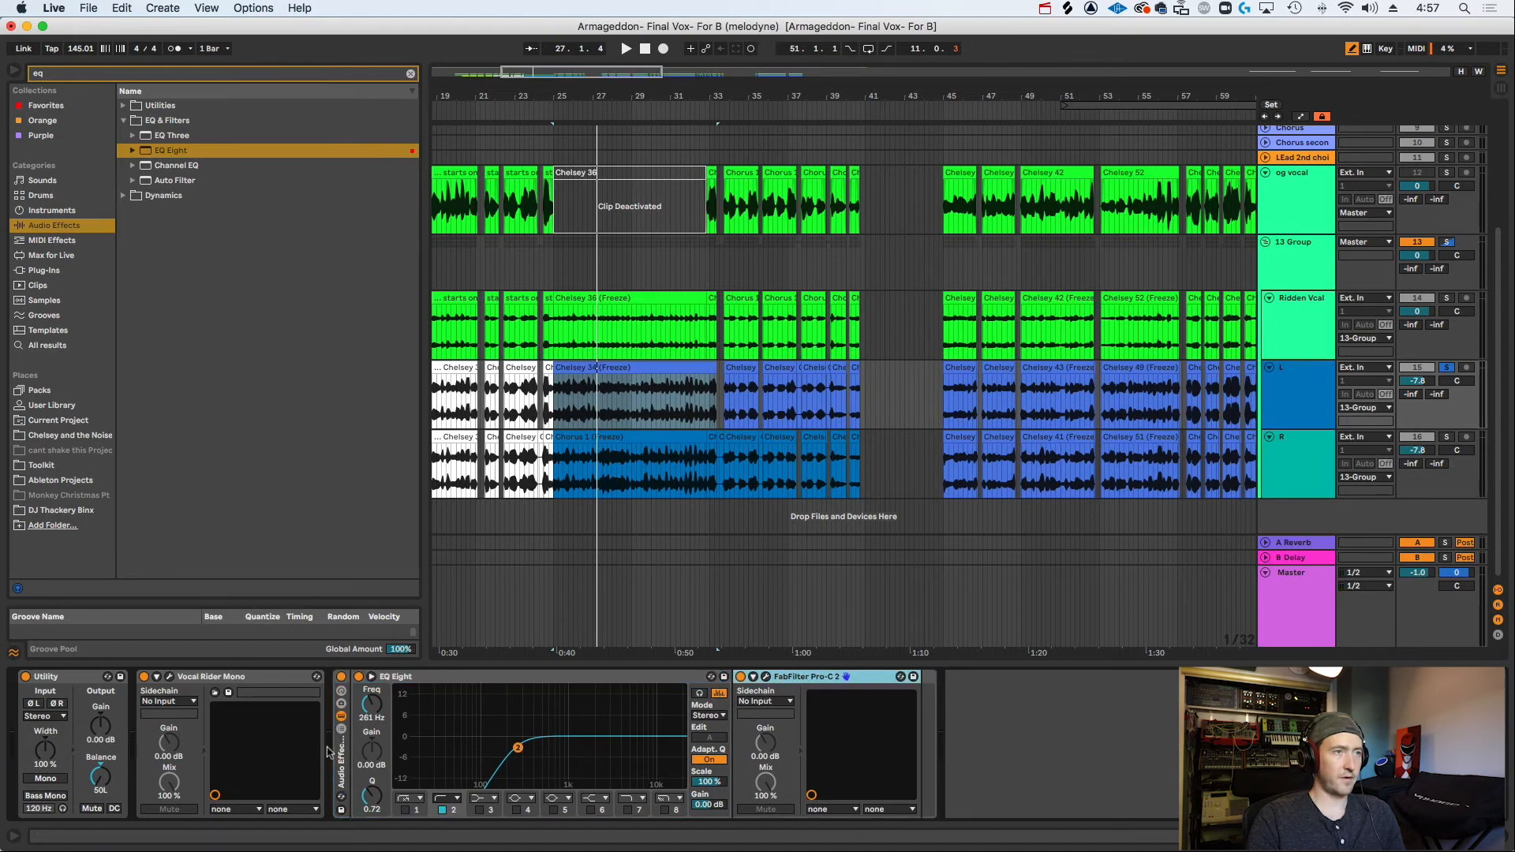
pyautogui.click(348, 754)
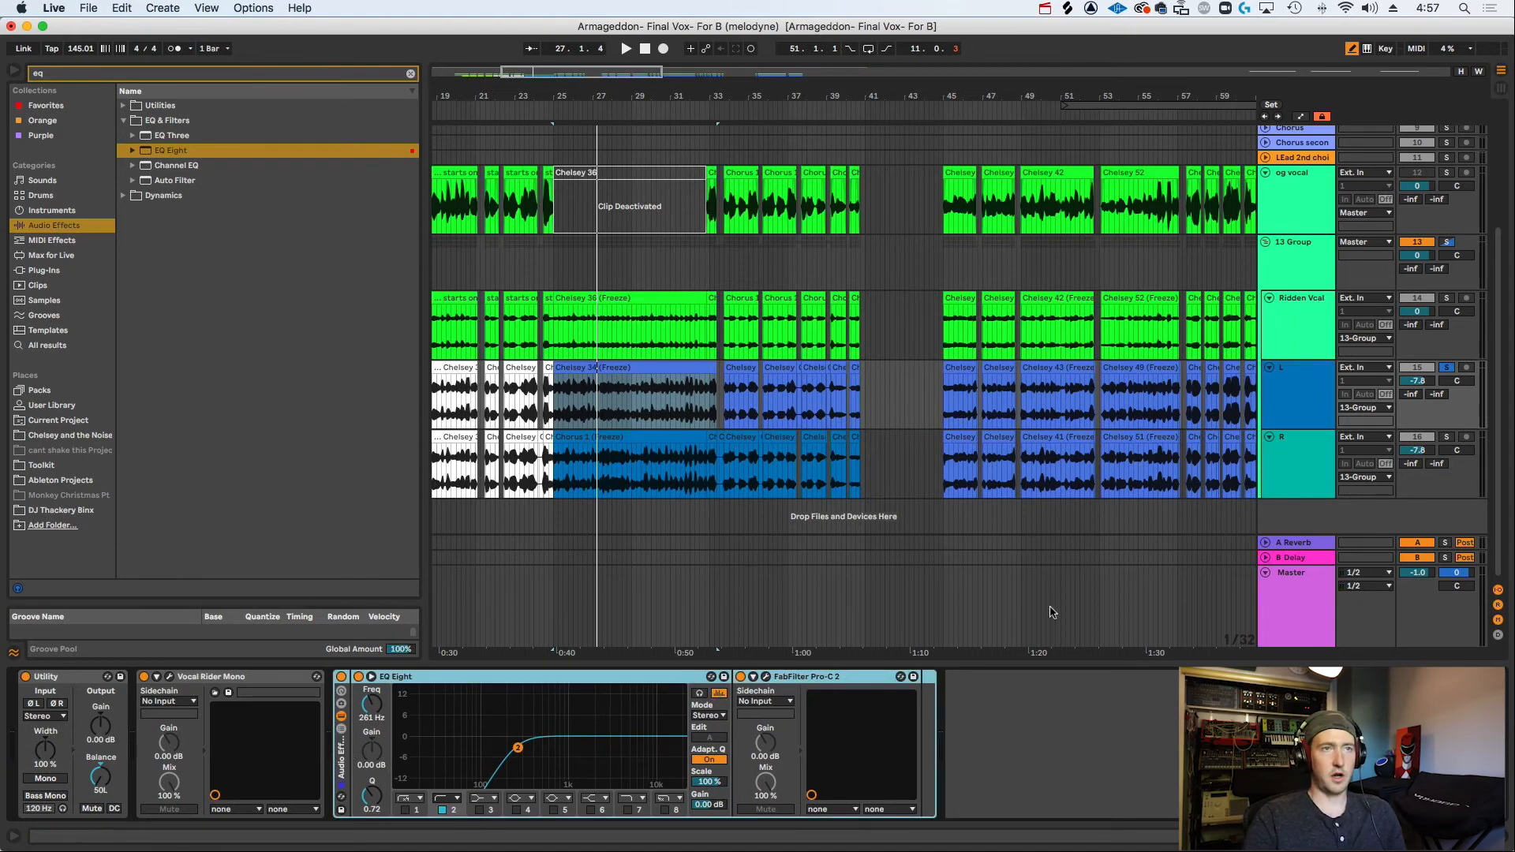
pyautogui.click(994, 728)
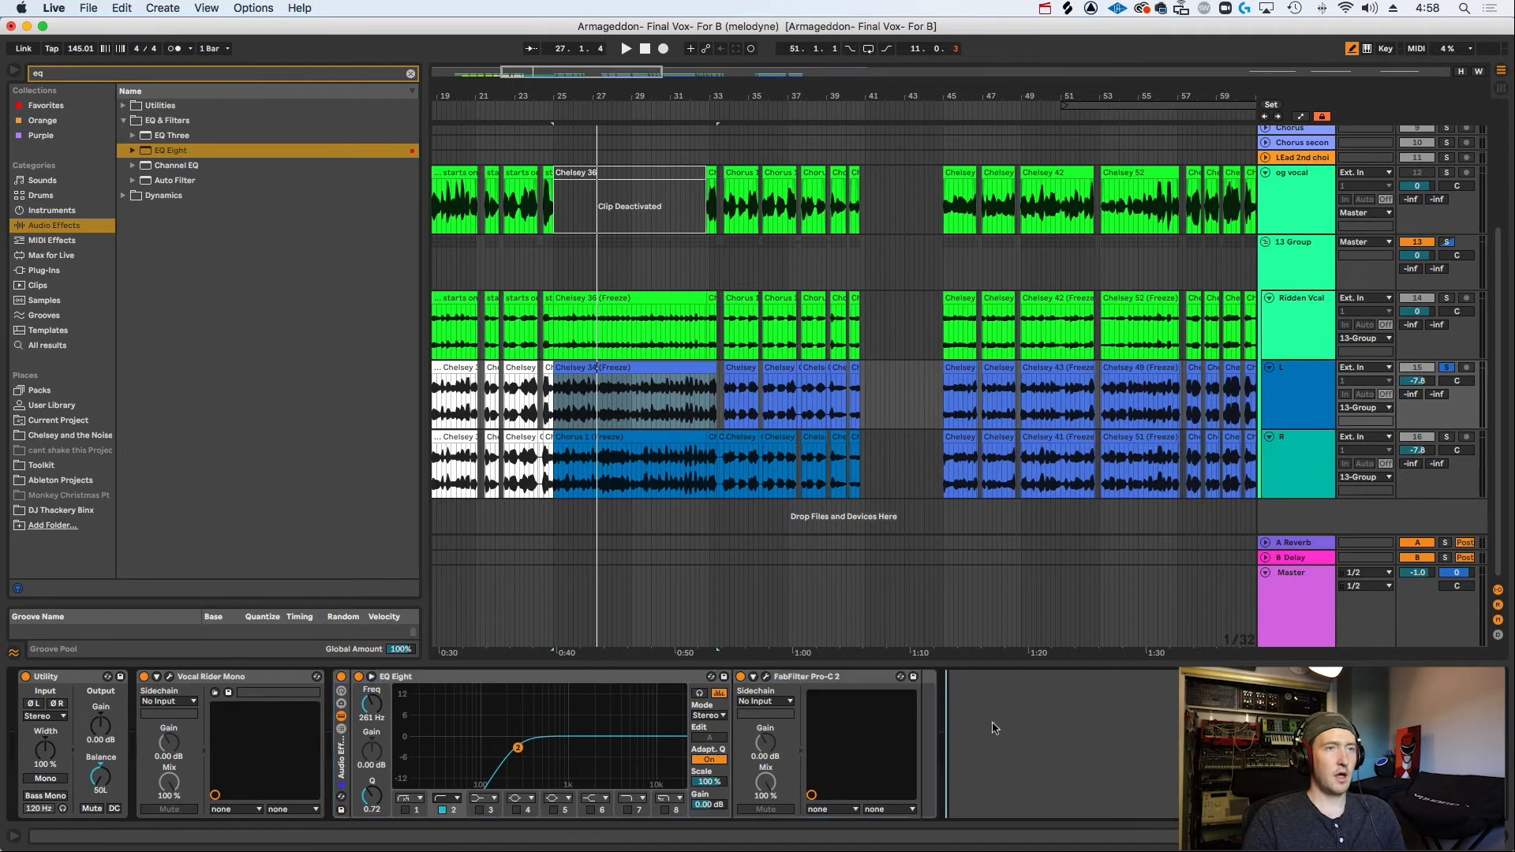
# Copy FabFilter Pro-DS from the Ridden Vcal track to the end of the L track's device chain.
pyautogui.click(1325, 330)
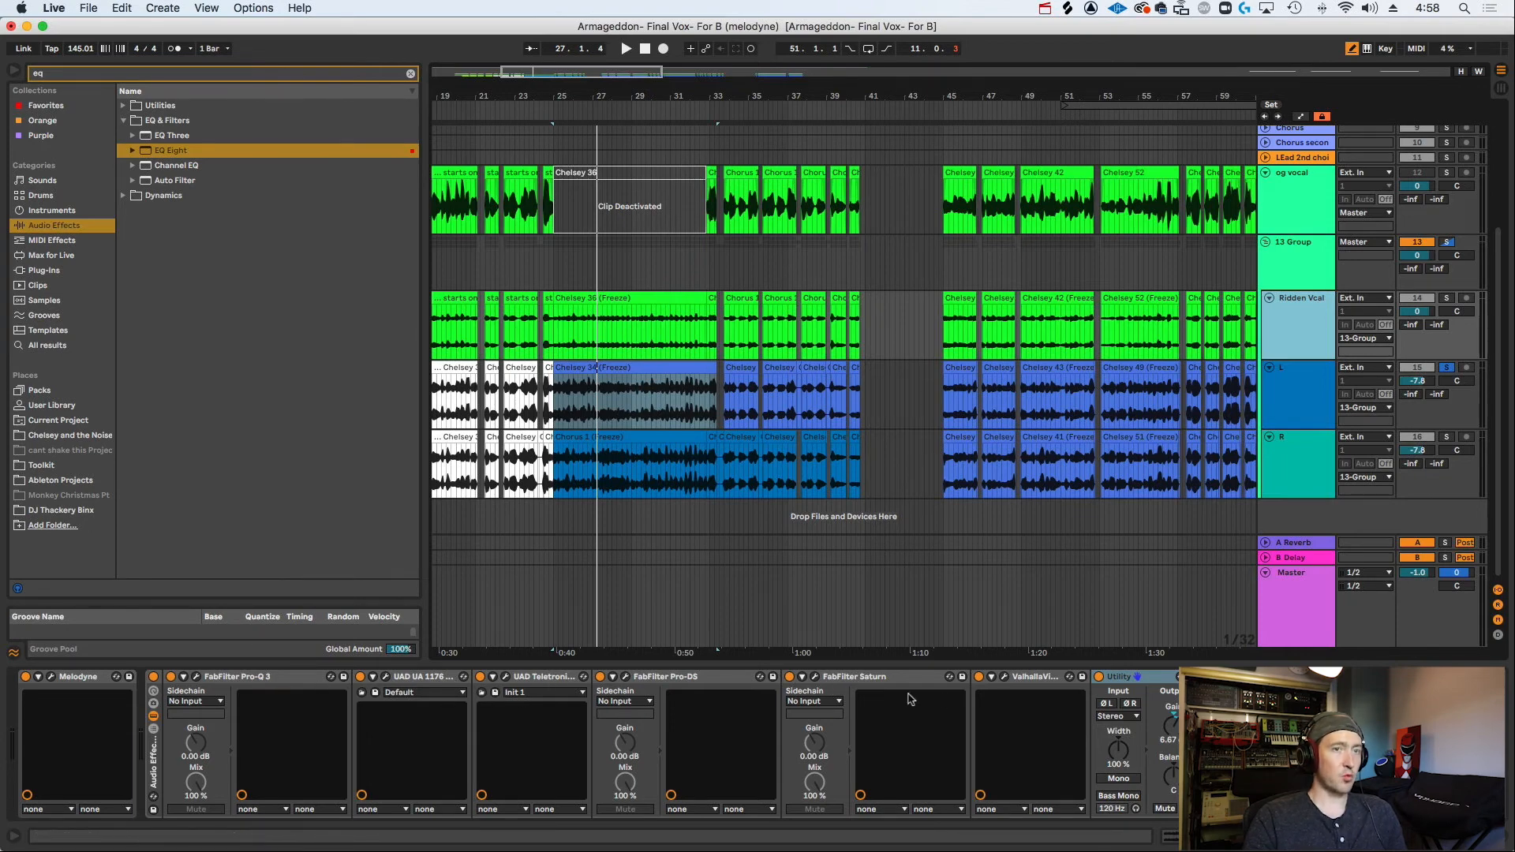
pyautogui.click(647, 680)
pyautogui.click(1286, 422)
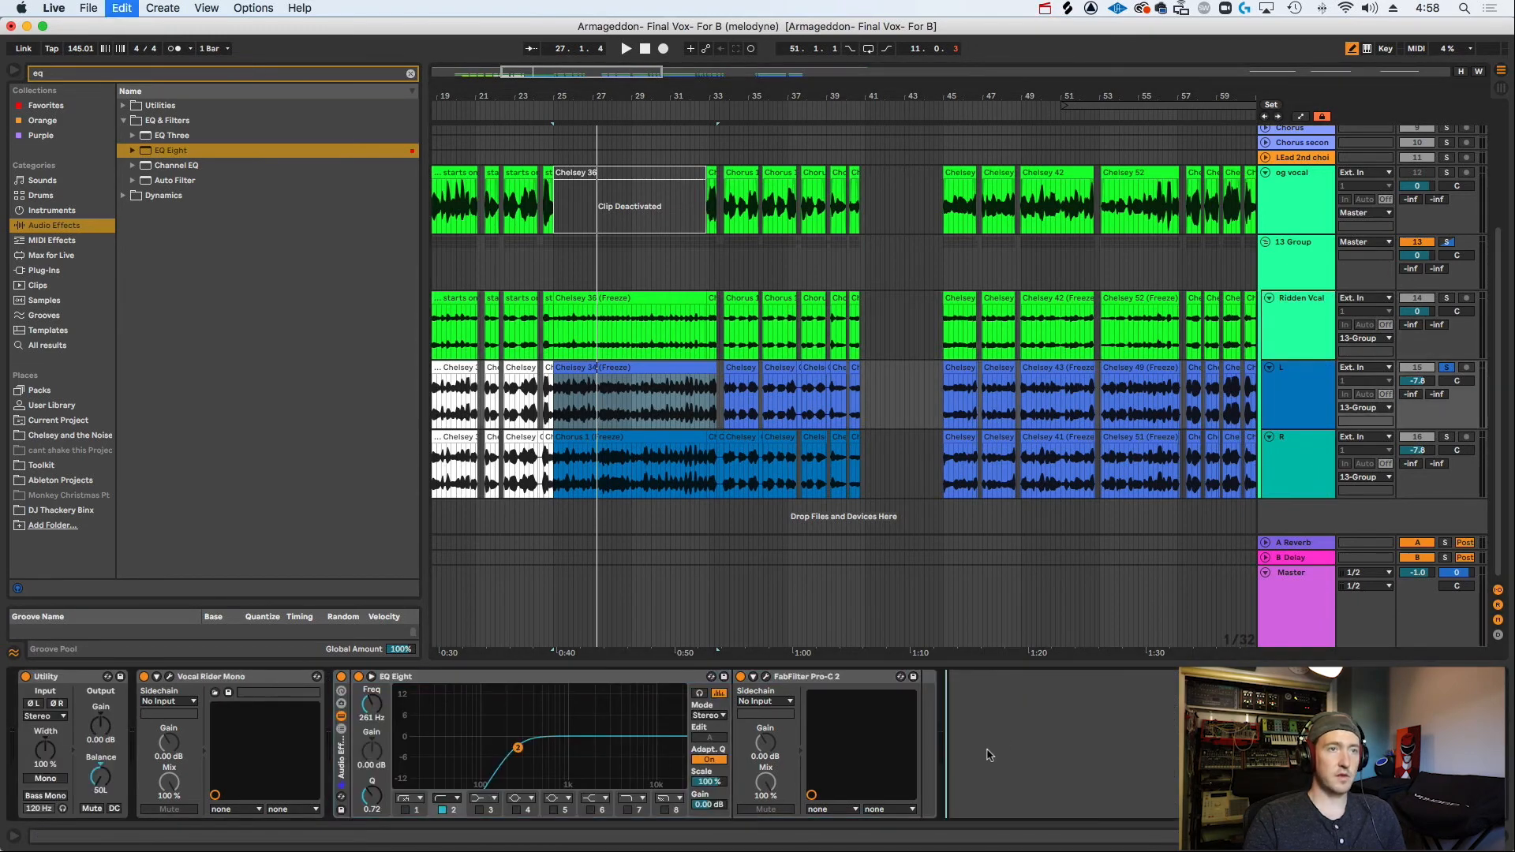
pyautogui.click(986, 751)
pyautogui.click(979, 679)
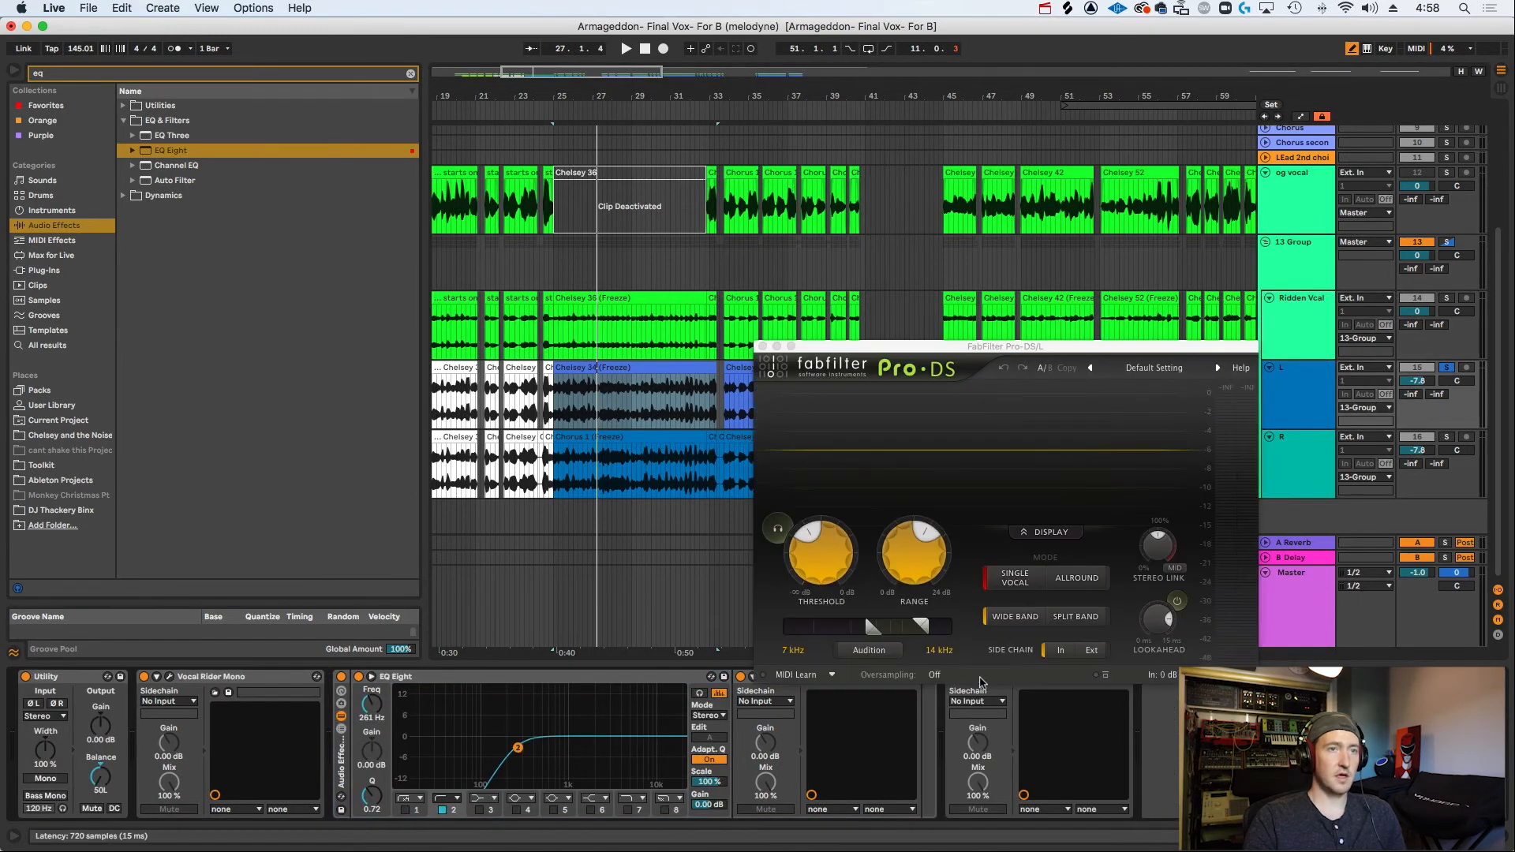
# Set the L track's Pro-DS threshold to -37.14 dB, raise its range, and move it into the Audio Effect Rack after Pro-C 2.
pyautogui.click(816, 565)
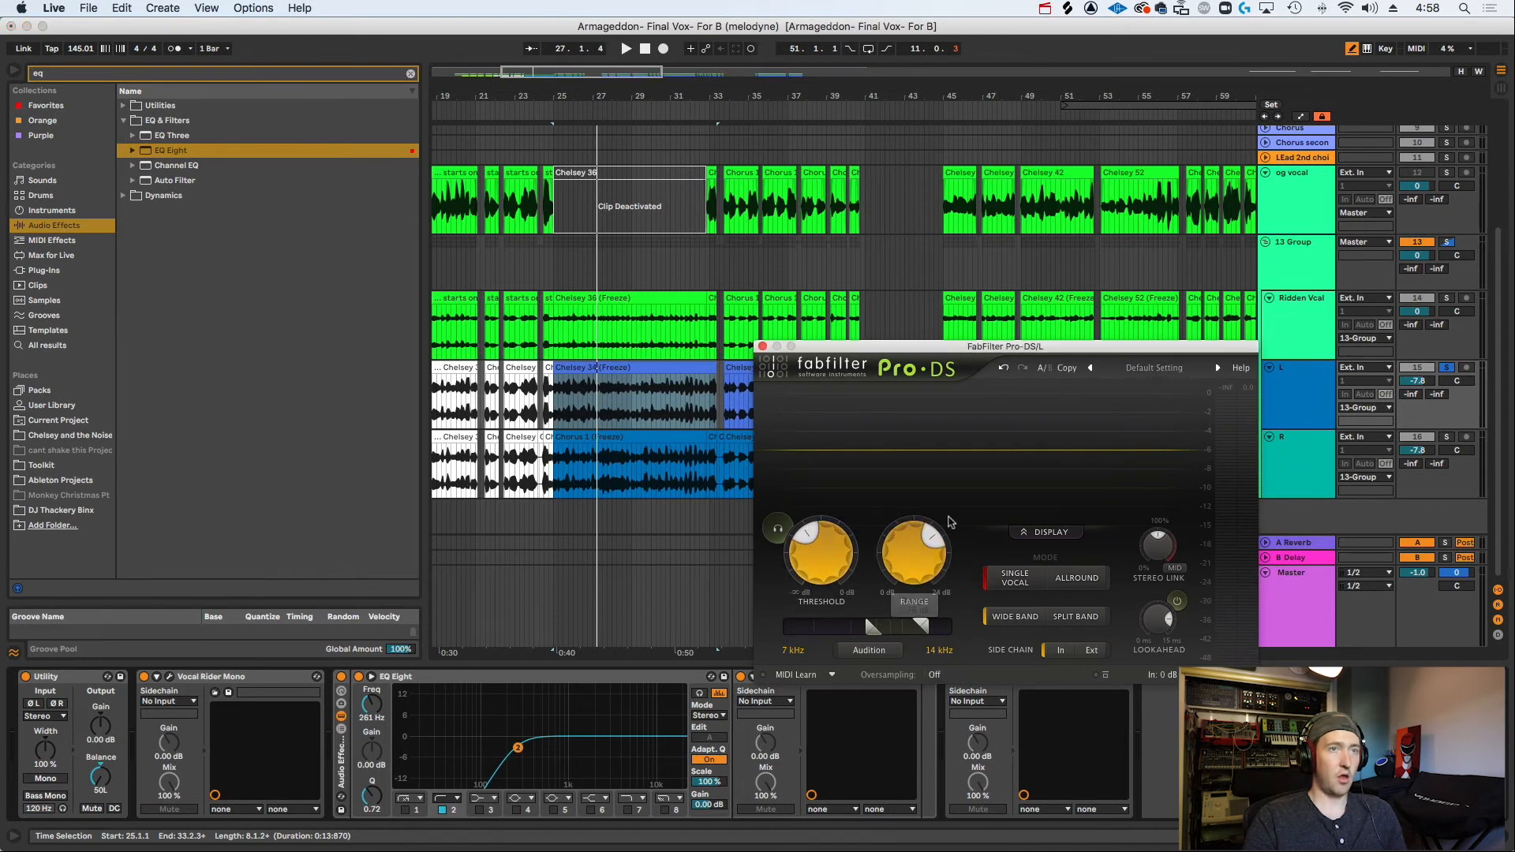
pyautogui.moveTo(953, 356); pyautogui.dragTo(937, 274)
pyautogui.click(1018, 676)
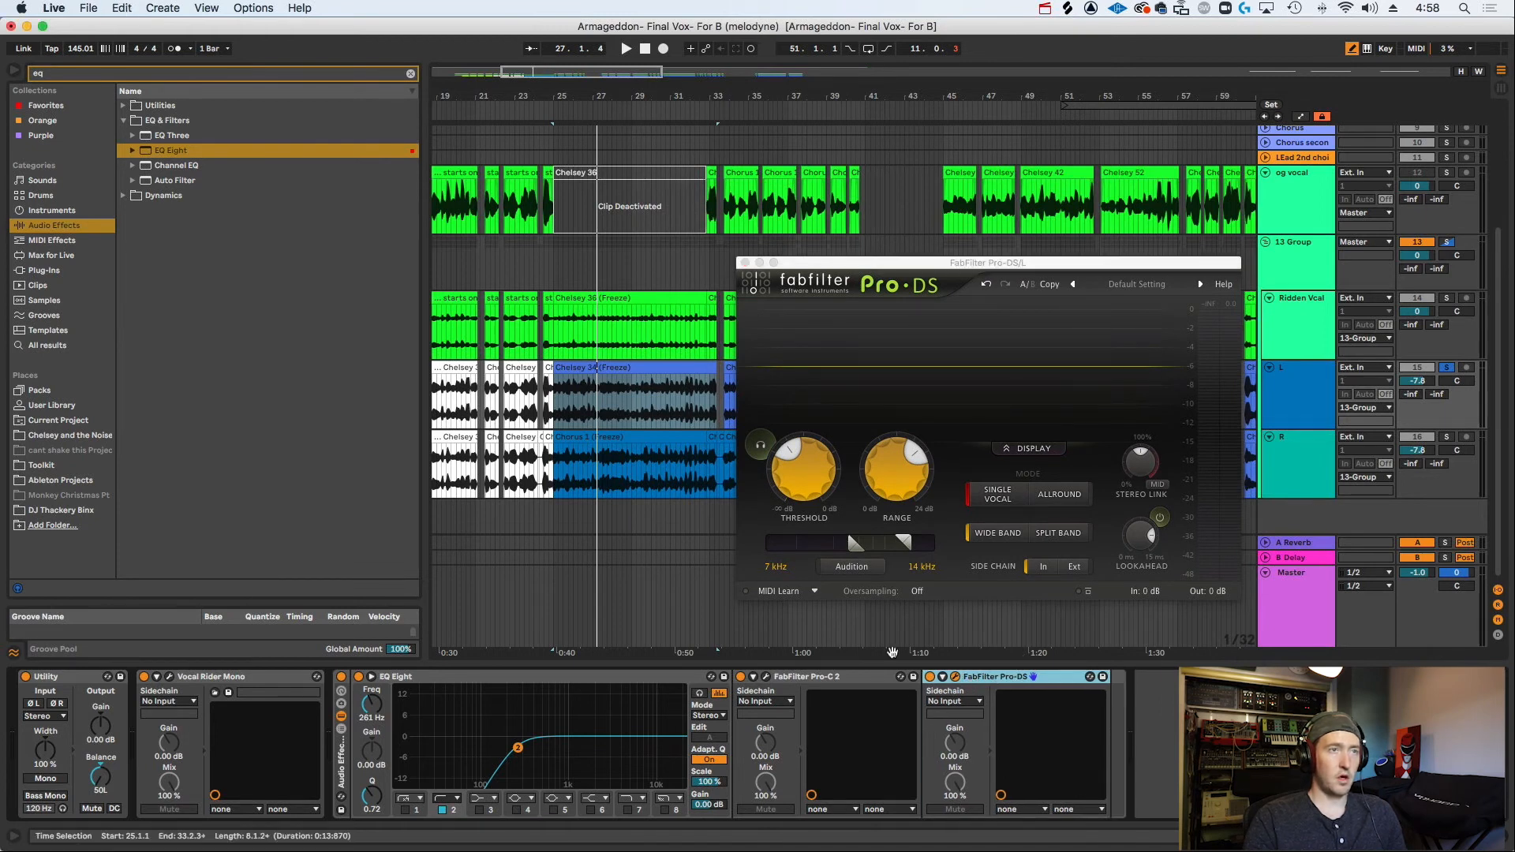
pyautogui.press('space')
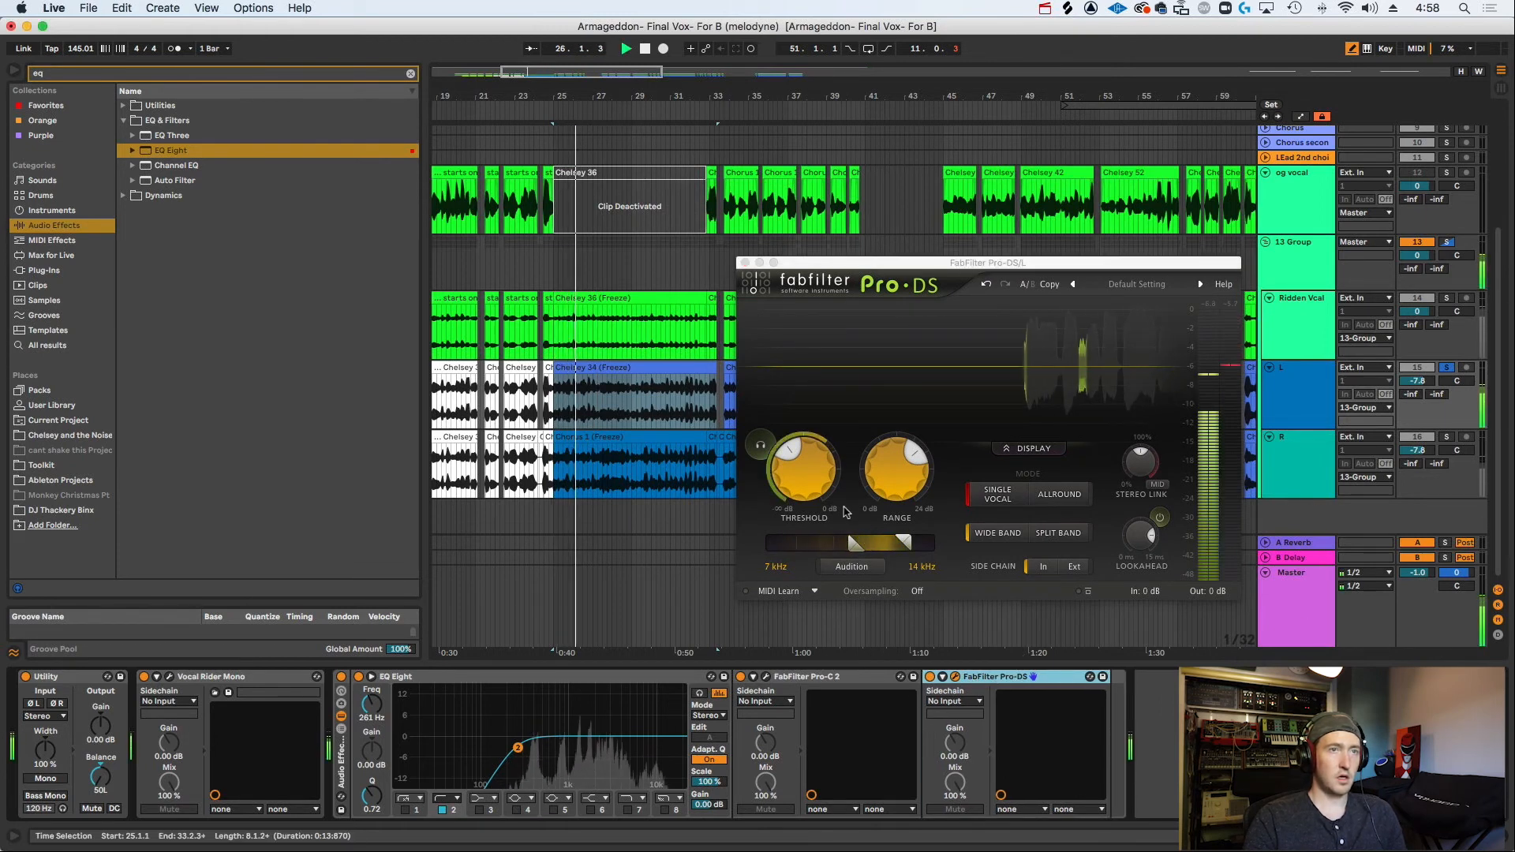
pyautogui.click(862, 484)
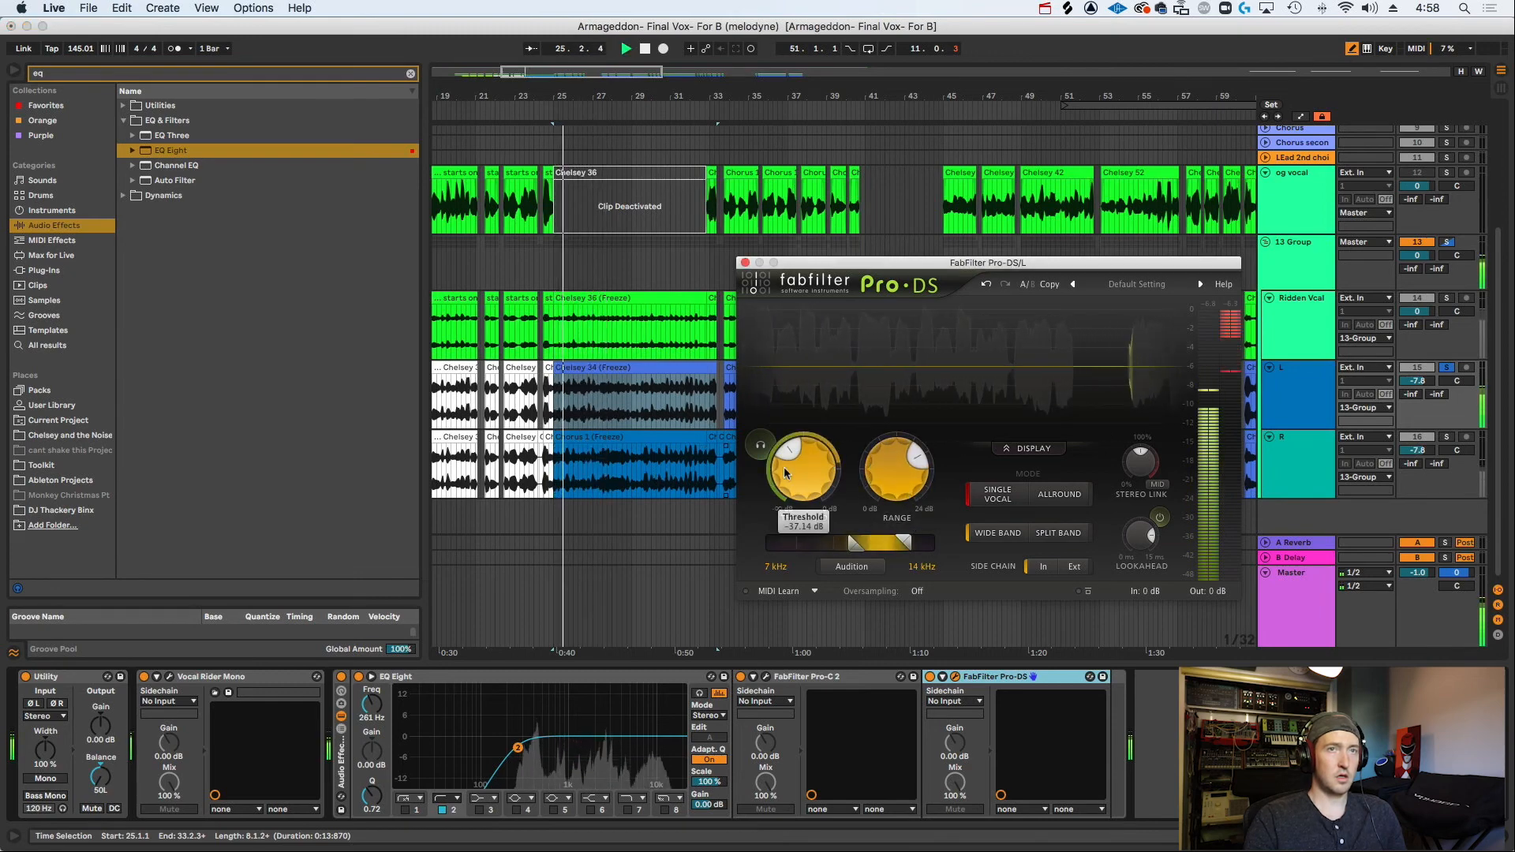
pyautogui.press('space')
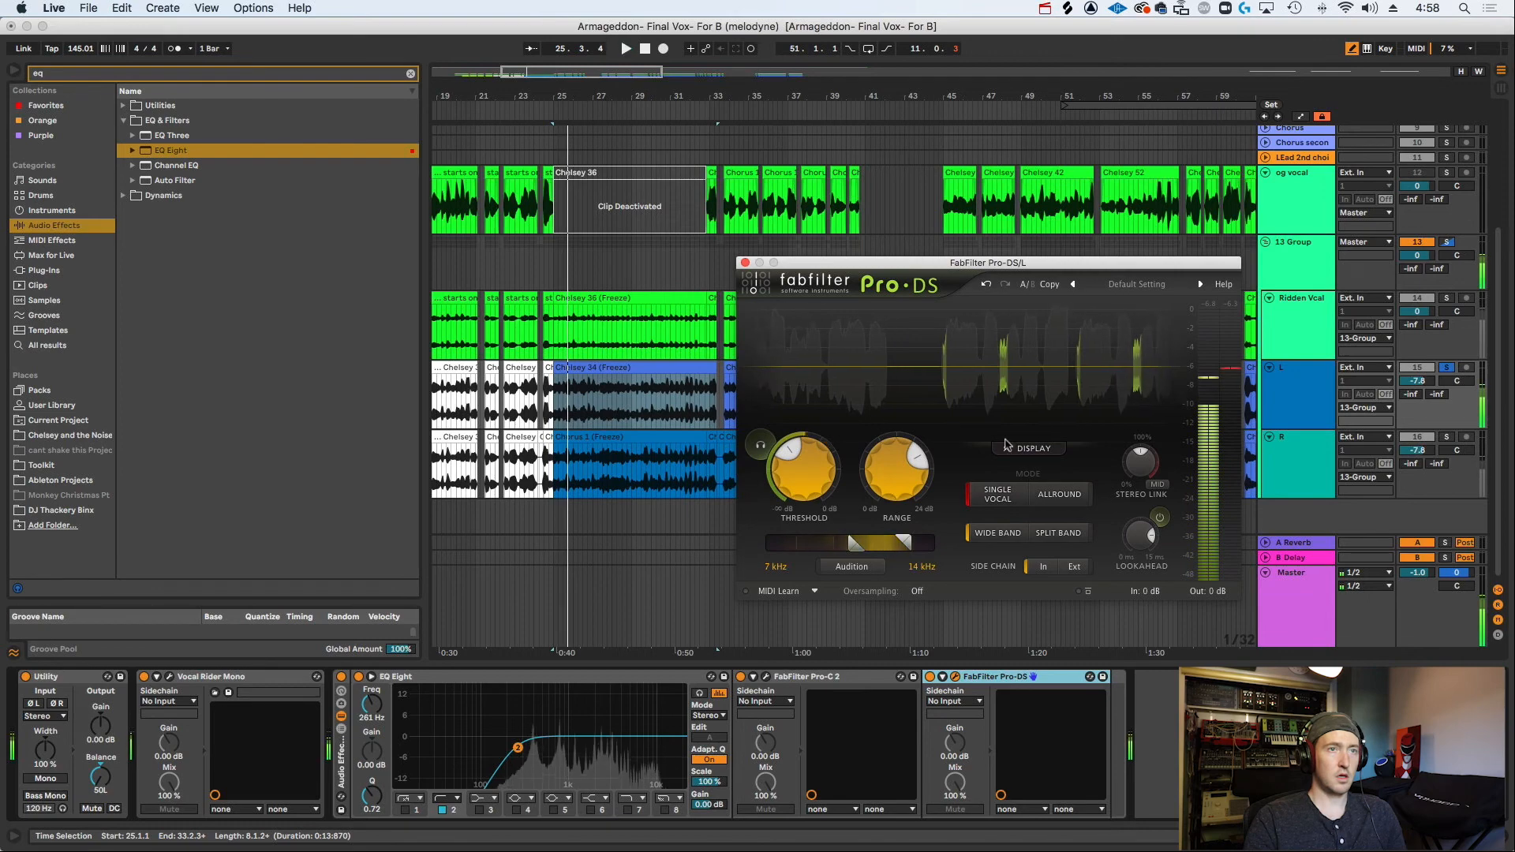
# Copy the L track's Audio Effect Rack to the R track after Vocal Rider Mono.
pyautogui.click(996, 676)
pyautogui.click(1301, 458)
pyautogui.click(1155, 715)
pyautogui.press('Up')
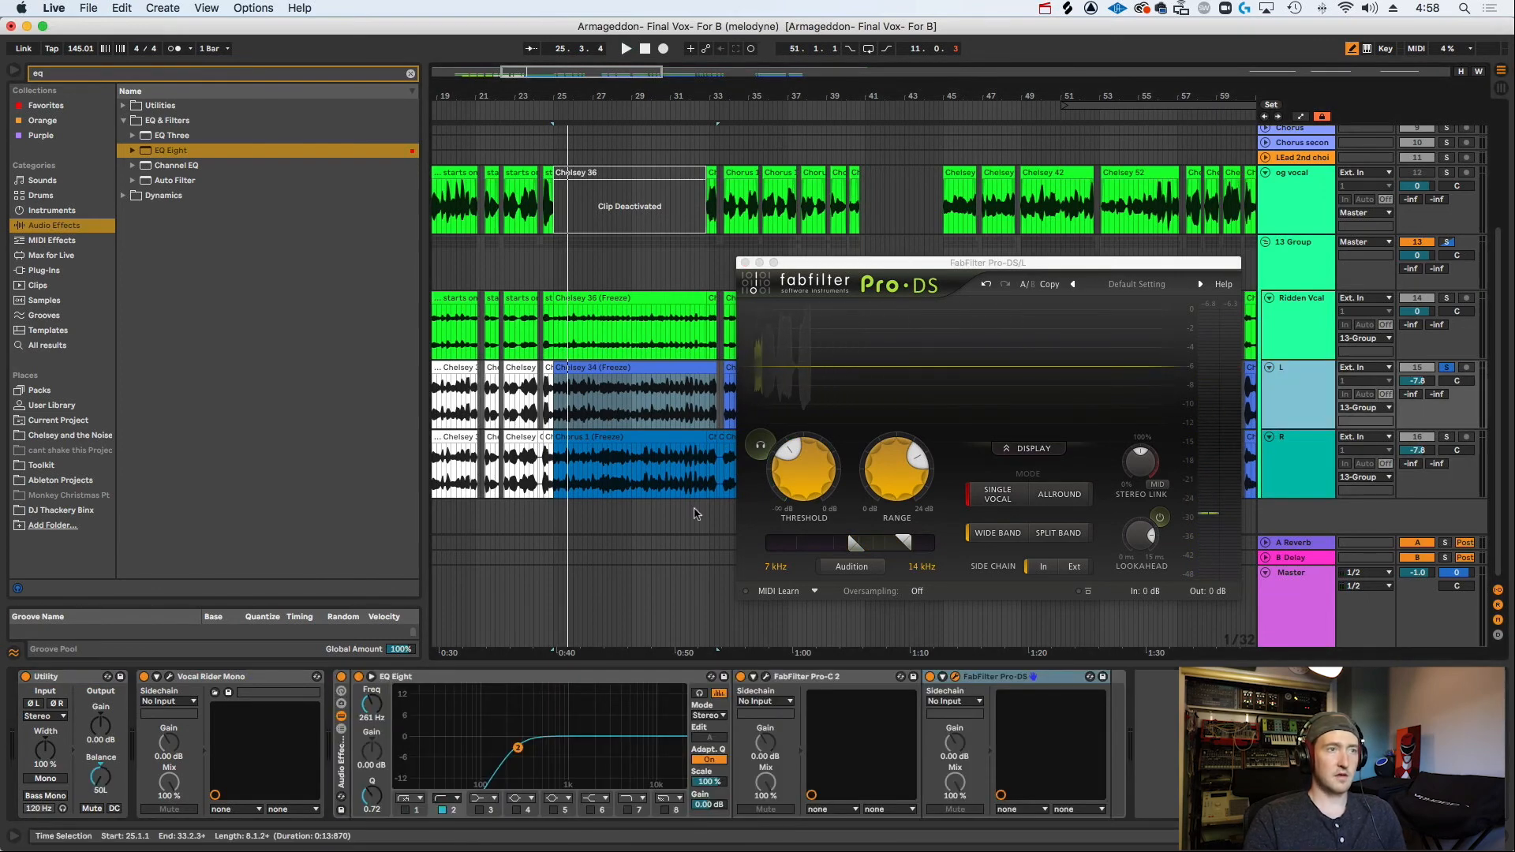
pyautogui.click(343, 750)
pyautogui.click(1285, 477)
pyautogui.click(774, 771)
pyautogui.press('super+v')
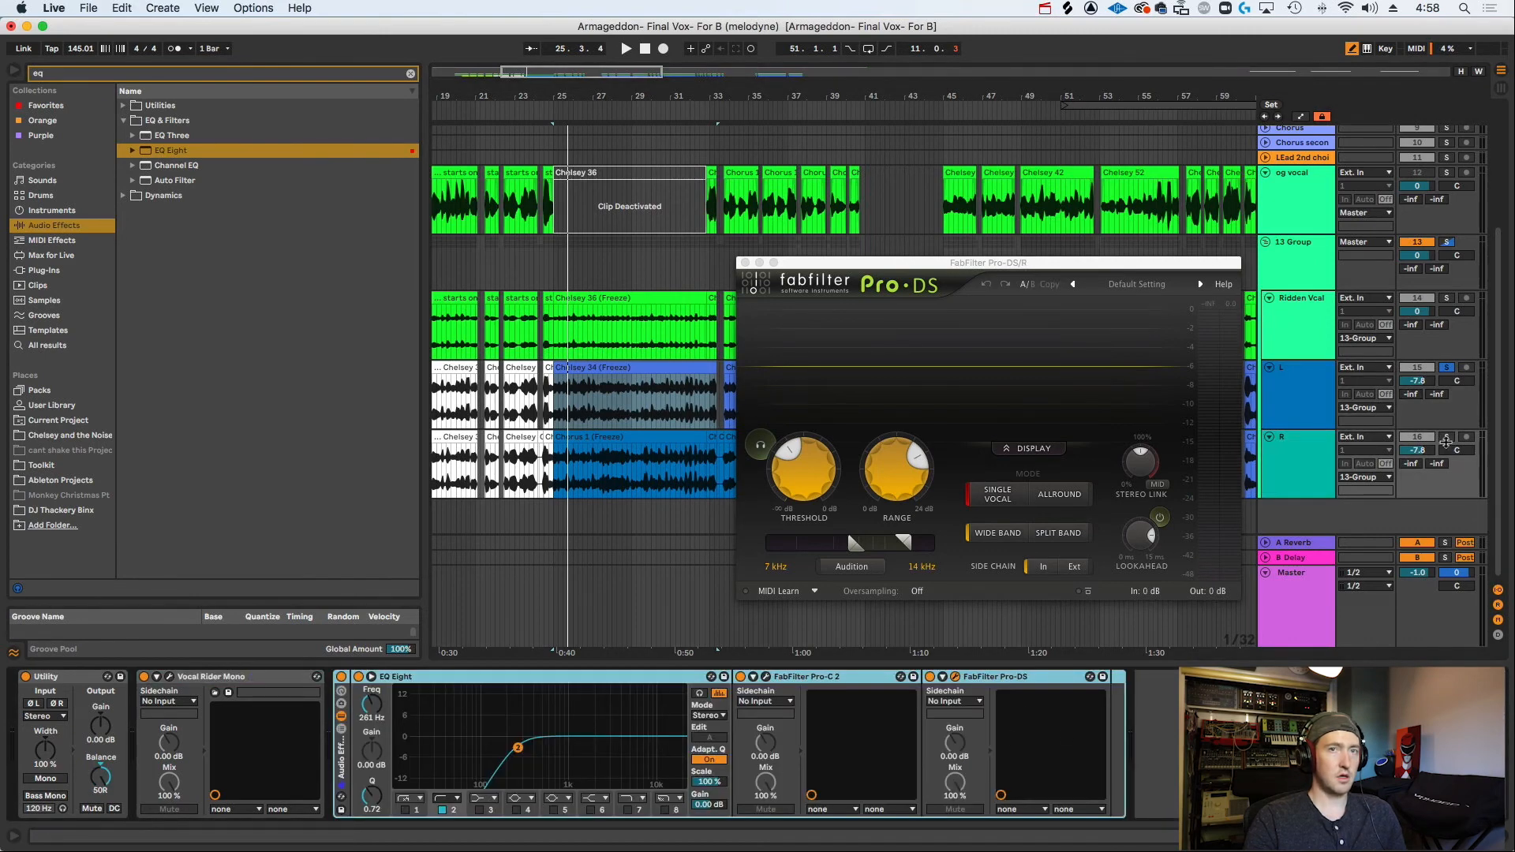
# Solo the R double alongside L and play both around bars 24 to 27.
pyautogui.click(1446, 439)
pyautogui.press('space')
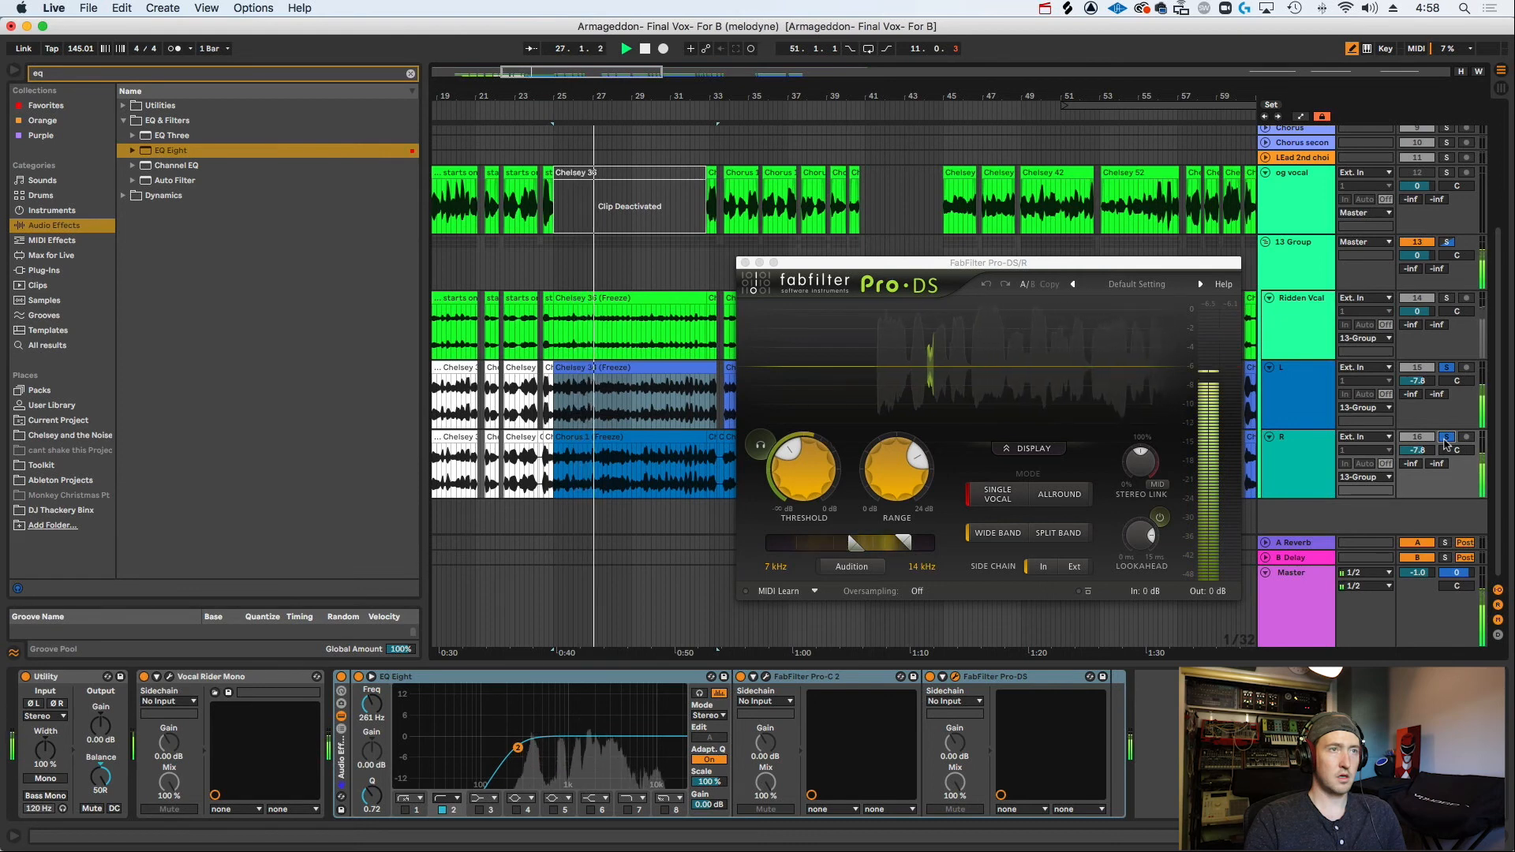
pyautogui.press('space')
pyautogui.press('space')
pyautogui.press('space')
pyautogui.click(538, 478)
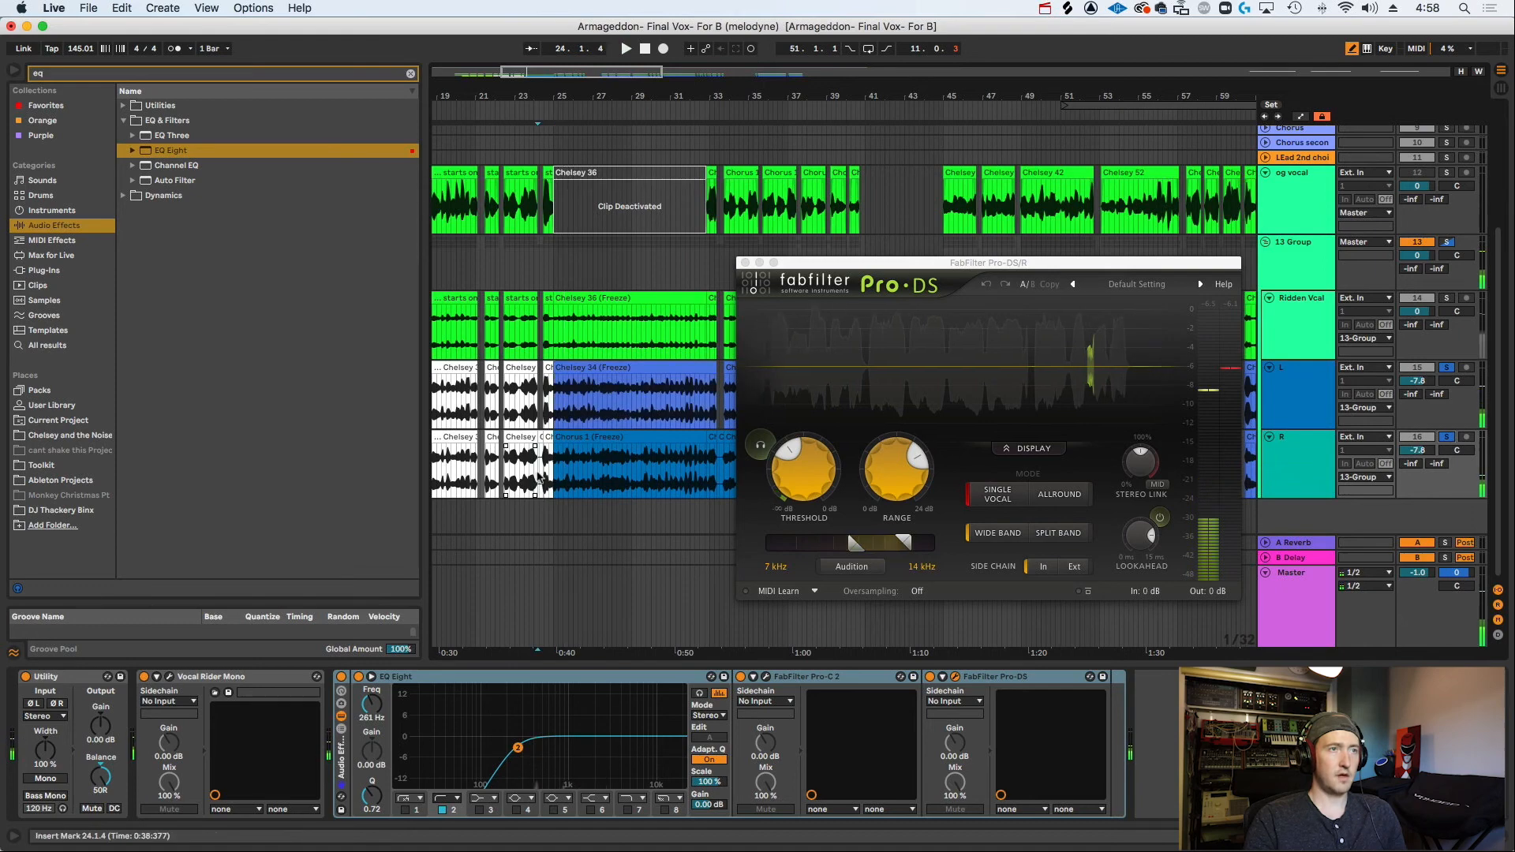
pyautogui.click(534, 473)
pyautogui.press('space')
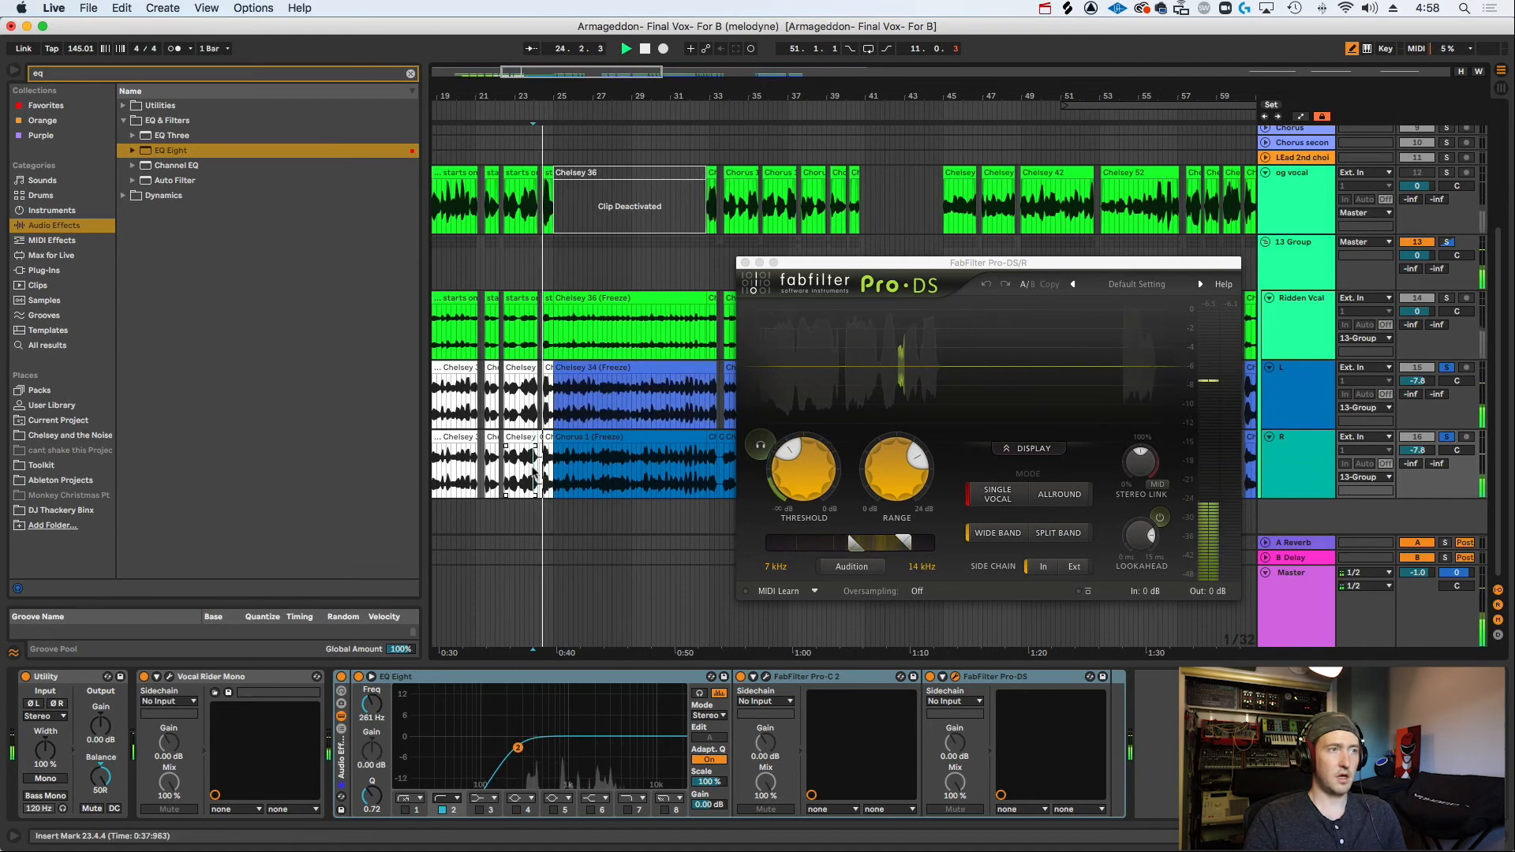
pyautogui.press('space')
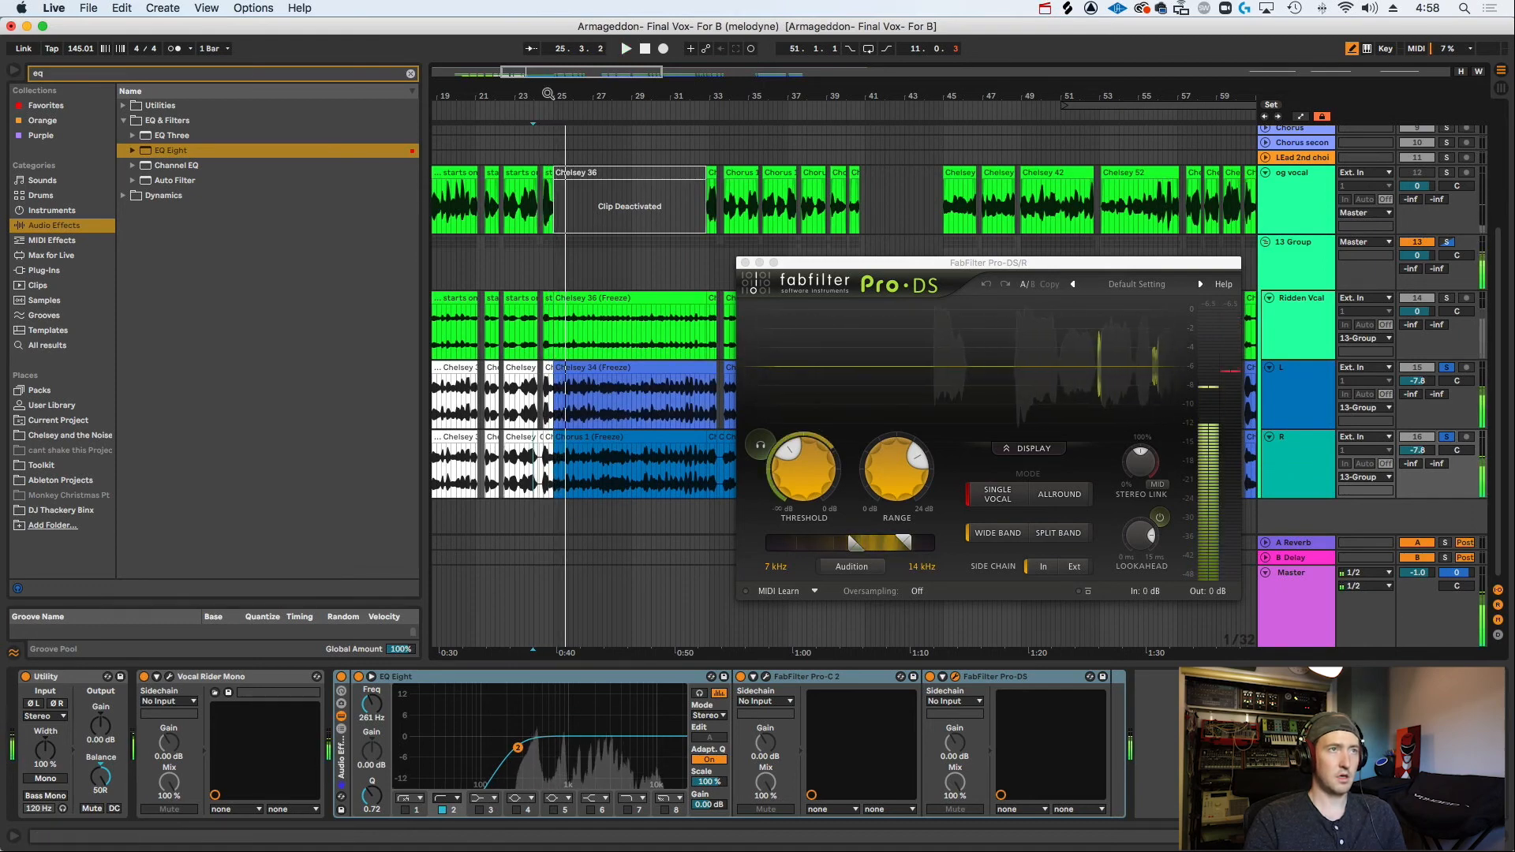
# Play the start of the phrase at bar 25 repeatedly to check the timing of the vocal takes.
pyautogui.scroll(5, 547, 466)
pyautogui.scroll(5, 547, 466)
pyautogui.hscroll(2, 547, 465)
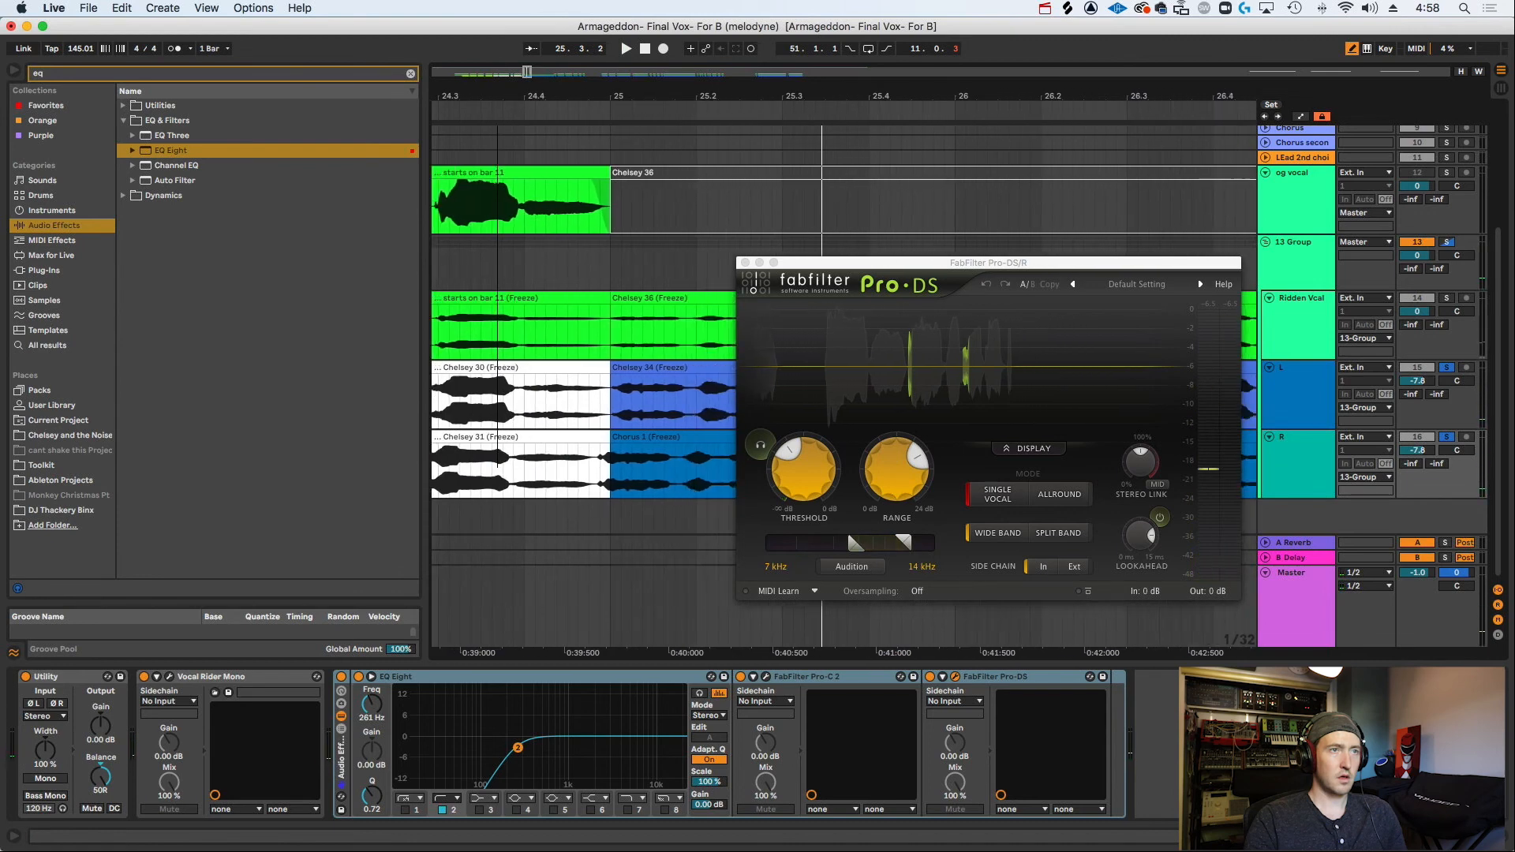
pyautogui.click(618, 367)
pyautogui.press('space')
pyautogui.press('space')
pyautogui.press('space')
# Compare the timing at bar 25 by playing different solo combinations of Ridden Vcal and the L and R doubles.
pyautogui.click(1449, 368)
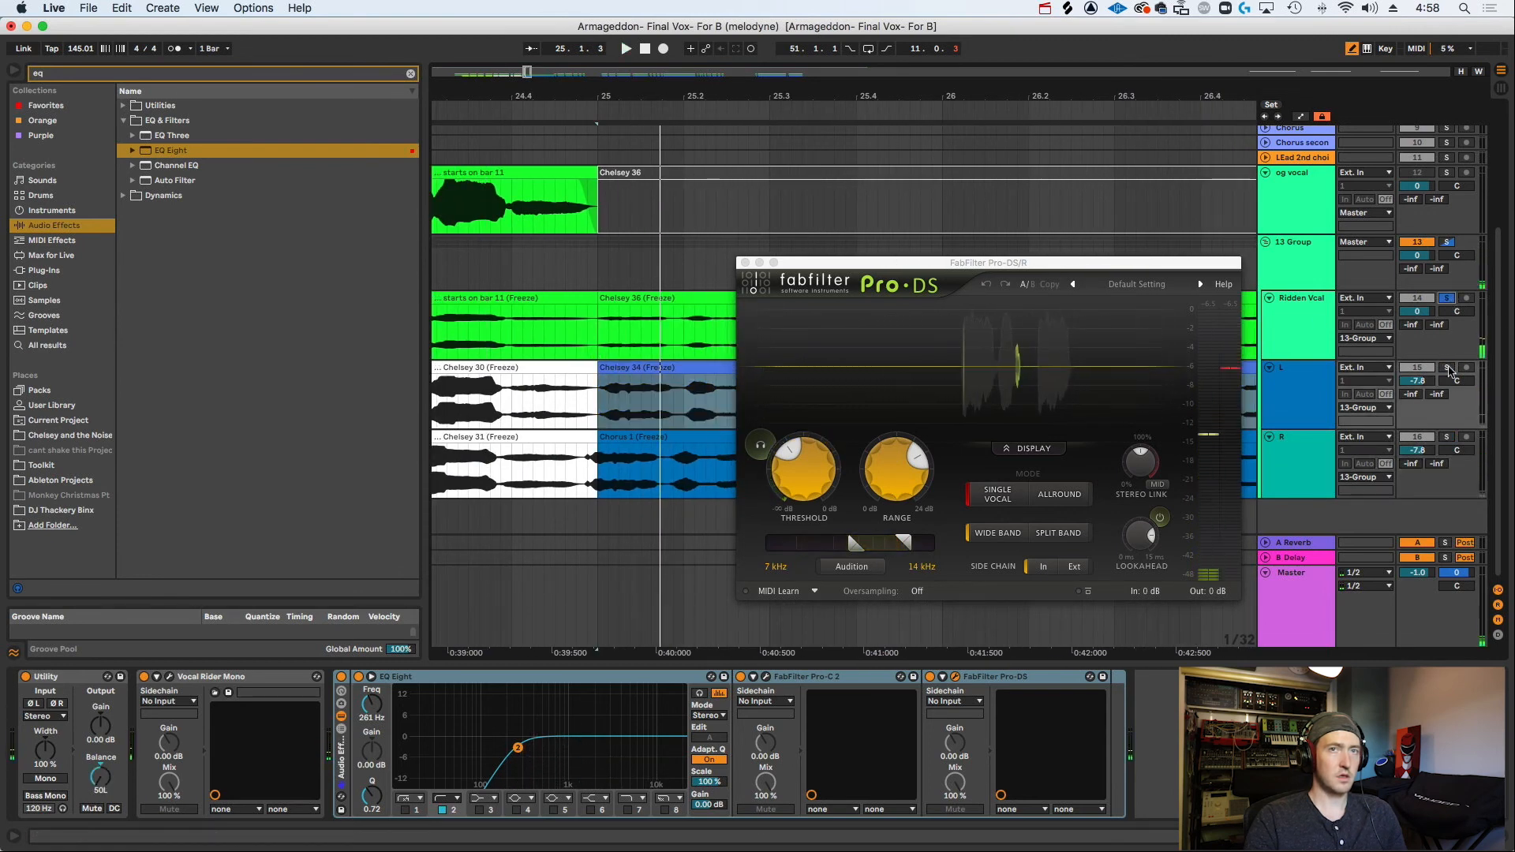
pyautogui.press('space')
pyautogui.press('space')
pyautogui.press('space')
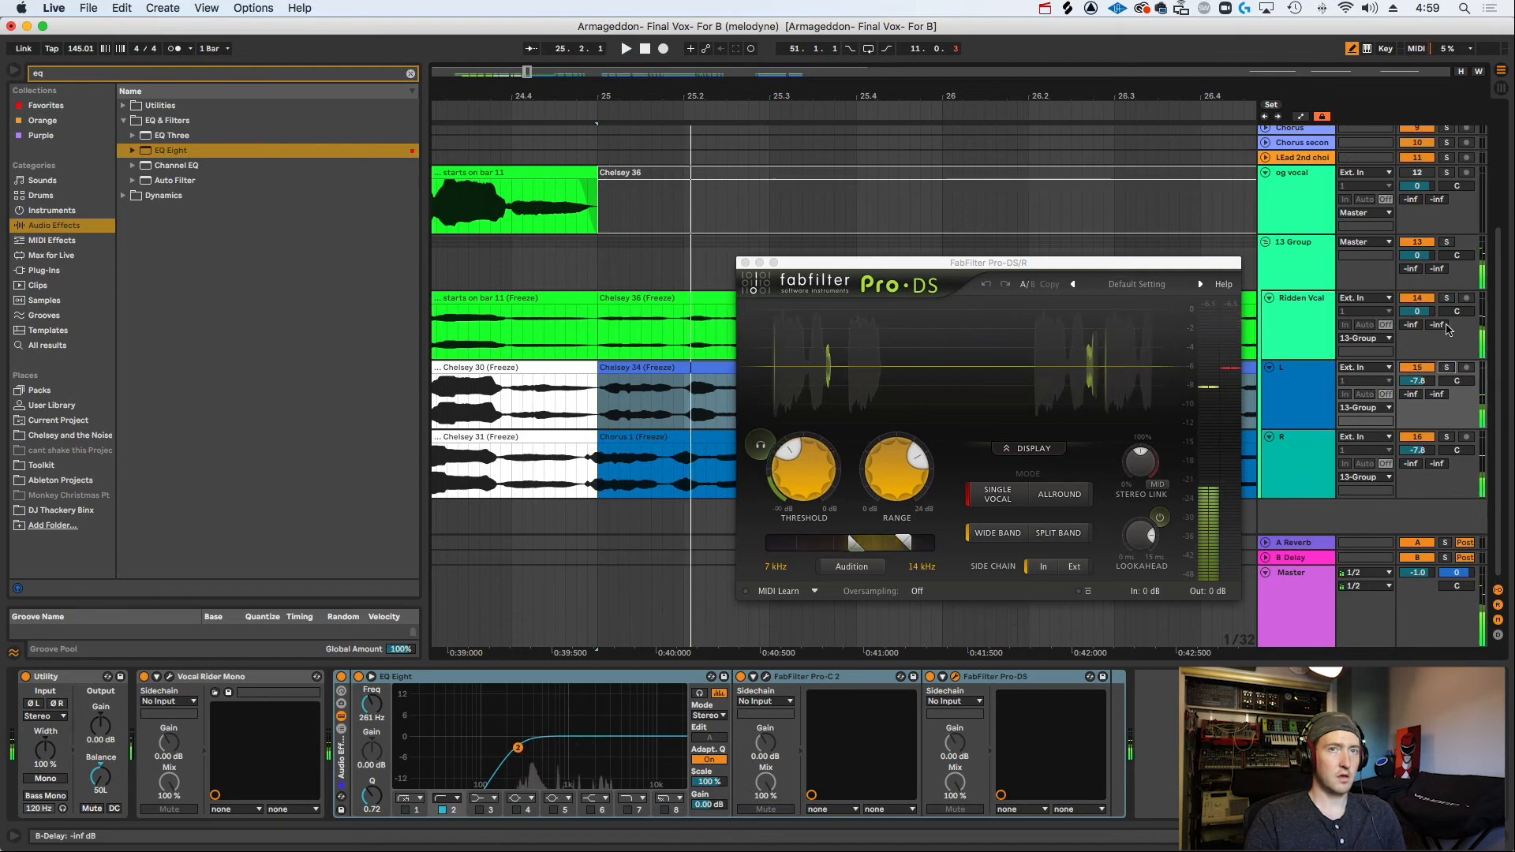
pyautogui.click(1449, 370)
pyautogui.keyDown('super'); pyautogui.click(1447, 437); pyautogui.keyUp('super')
pyautogui.press('space')
pyautogui.press('space')
# Open the R track's Chorus 1 clip and add warp markers at bar 18 and just before beat 18.2.
pyautogui.doubleClick(689, 430)
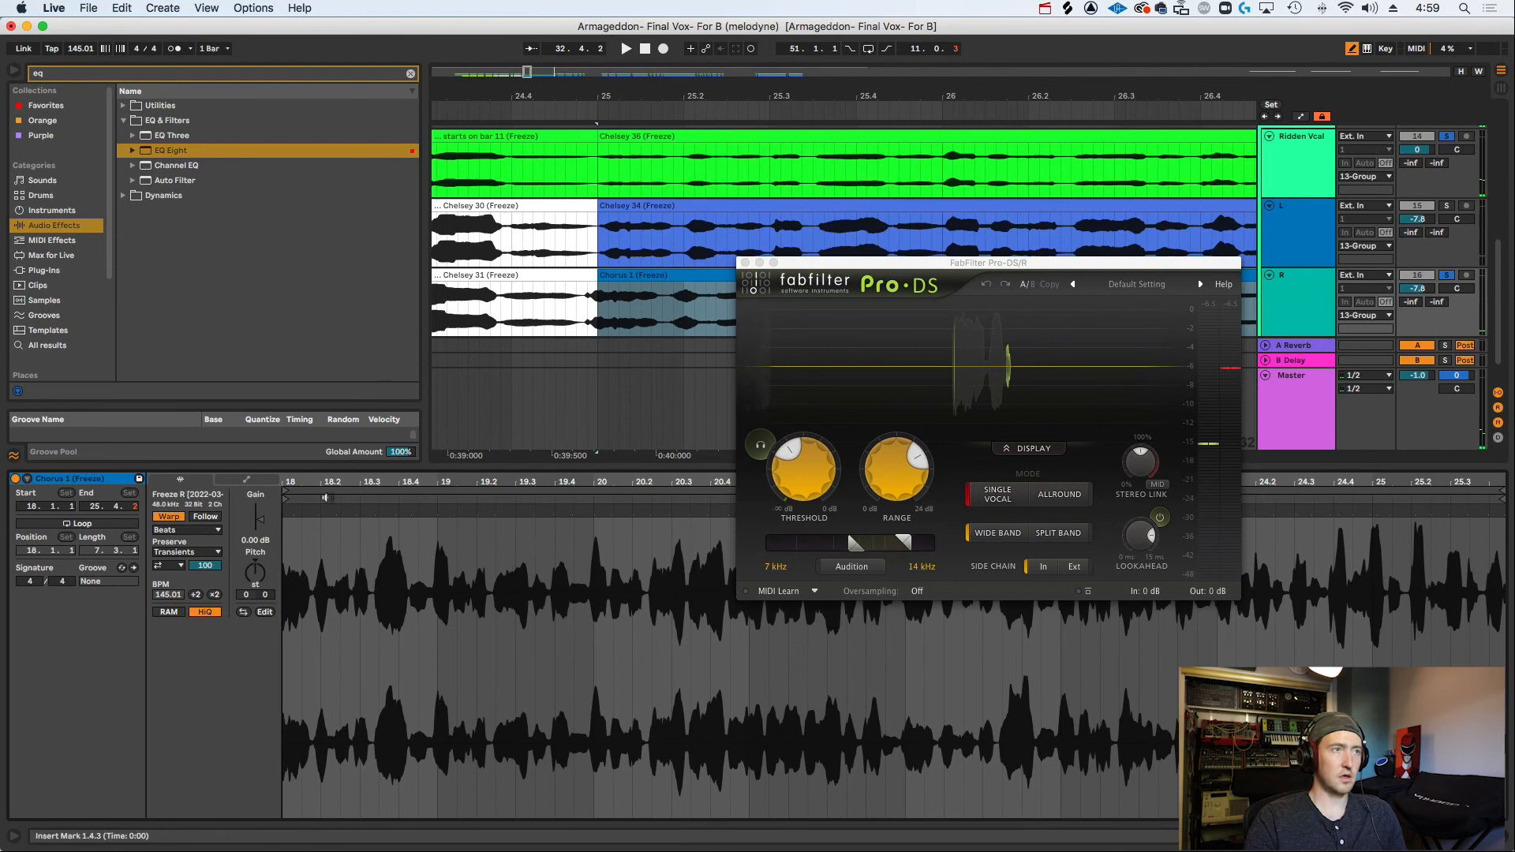
pyautogui.moveTo(285, 483); pyautogui.dragTo(390, 580)
pyautogui.click(1287, 318)
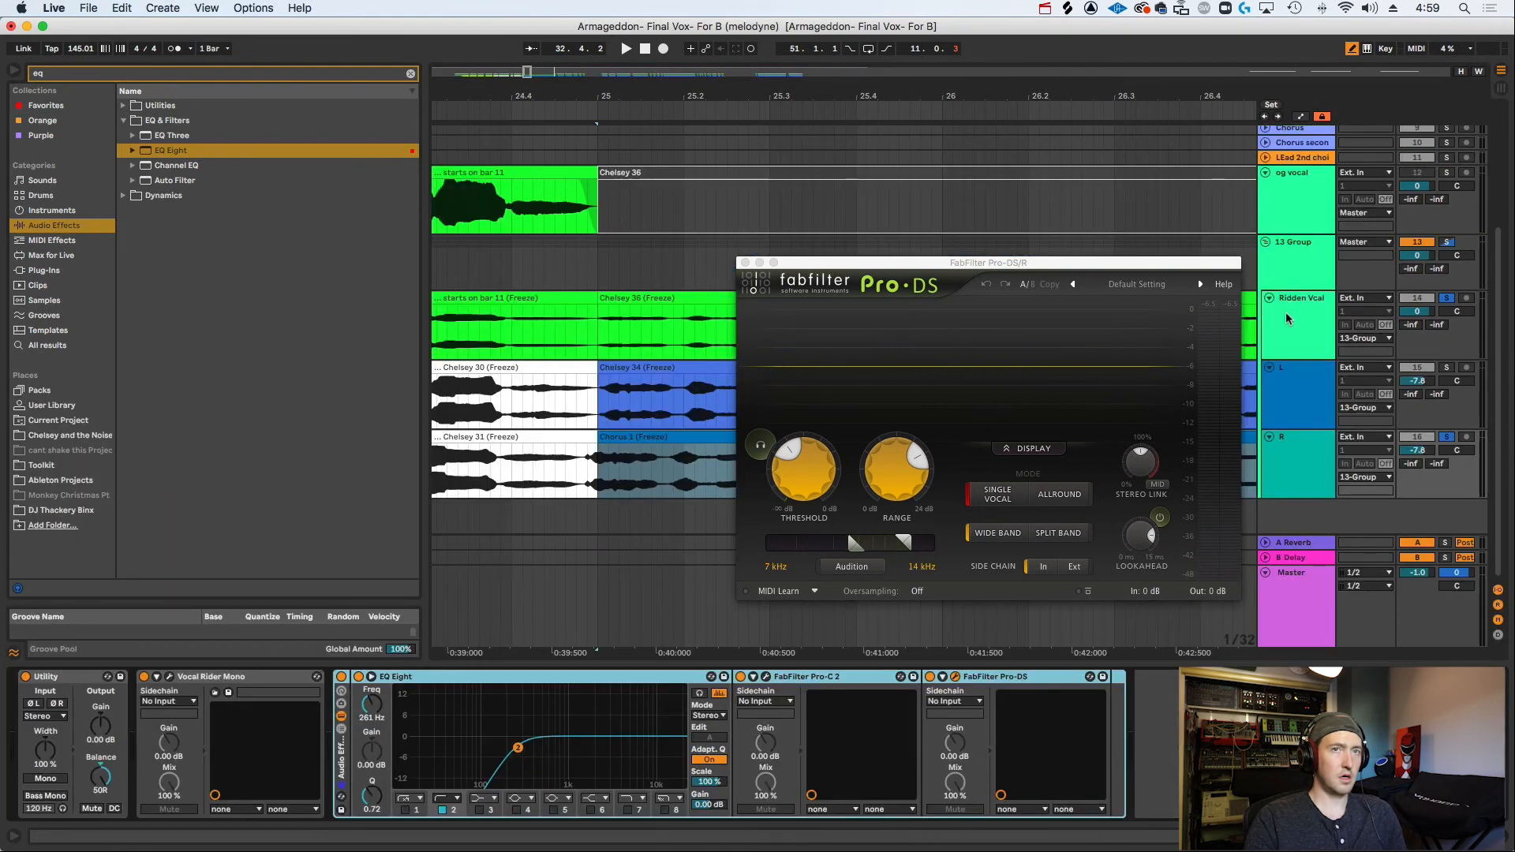
pyautogui.press('space')
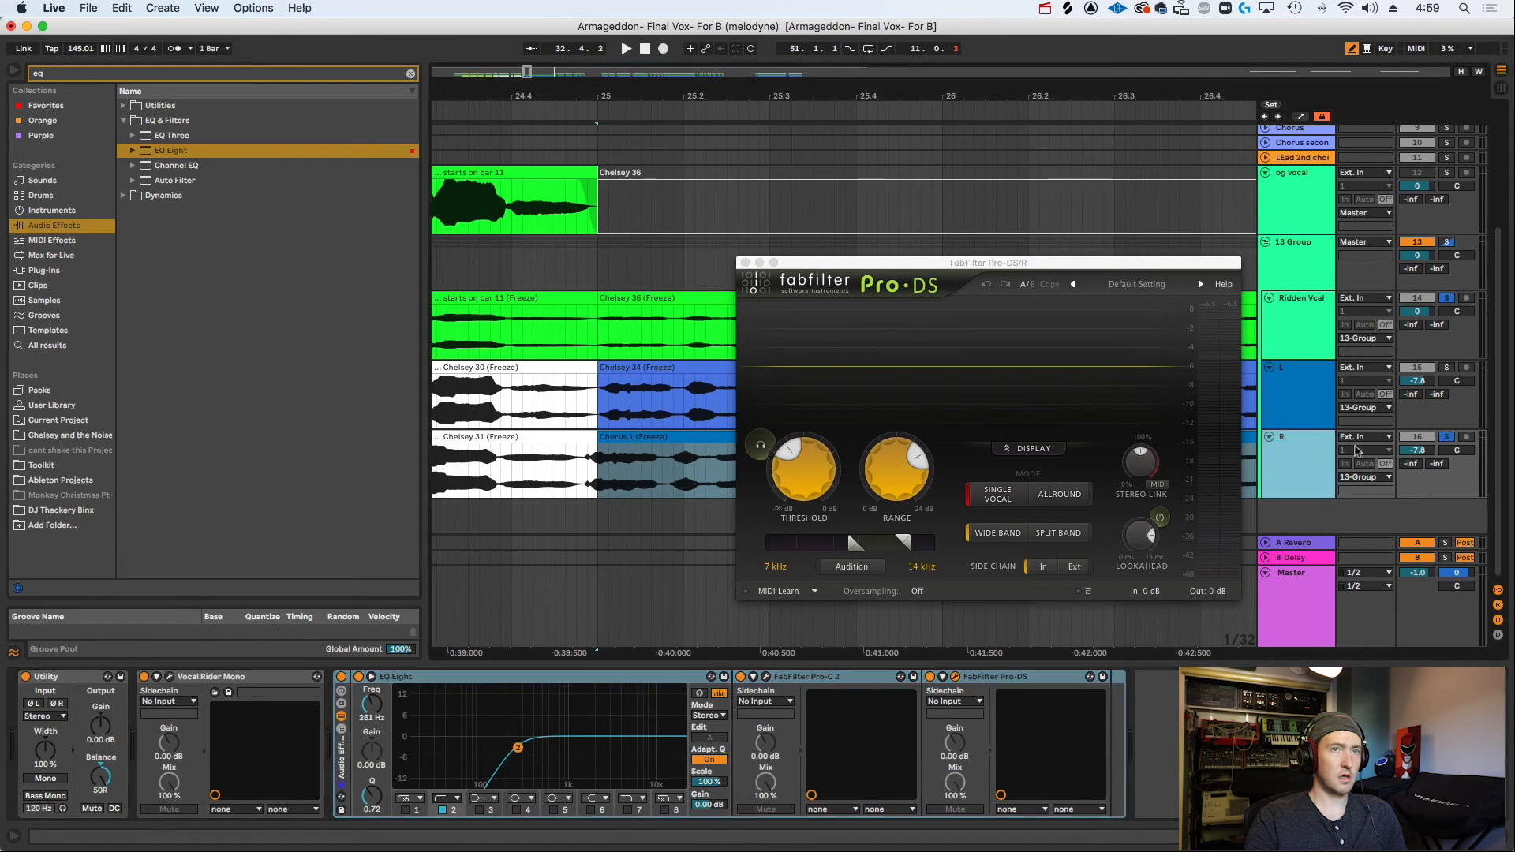
pyautogui.doubleClick(629, 446)
pyautogui.press('space')
pyautogui.press('space')
pyautogui.moveTo(307, 531); pyautogui.dragTo(387, 584)
pyautogui.moveTo(345, 479); pyautogui.dragTo(423, 483)
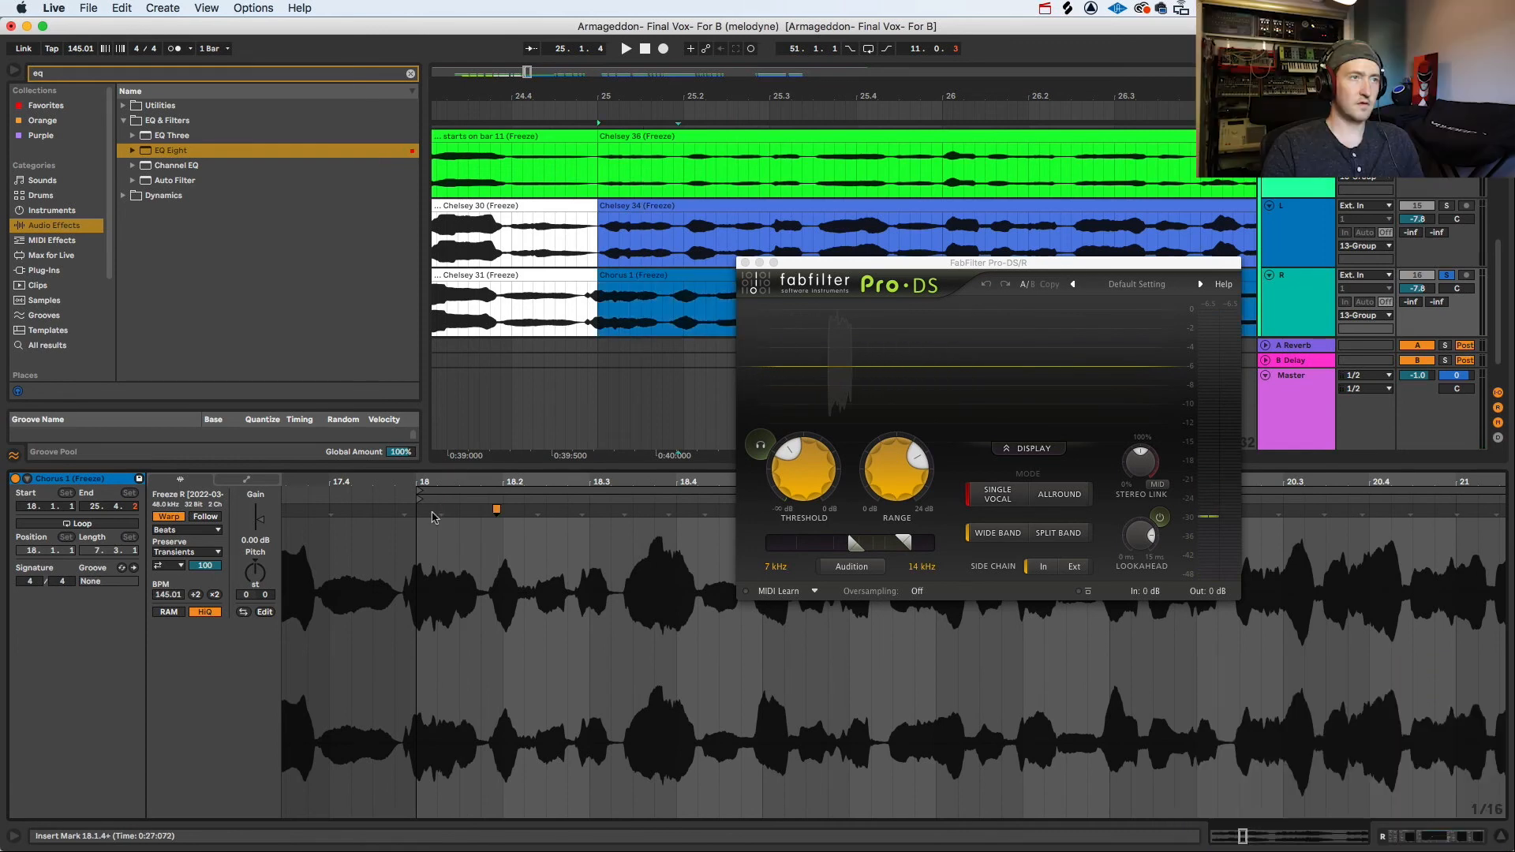
pyautogui.doubleClick(495, 510)
# Move both Pro-DS windows clear of the Chorus 1 waveform and replay the soloed R phrase from bar 25.
pyautogui.press('space')
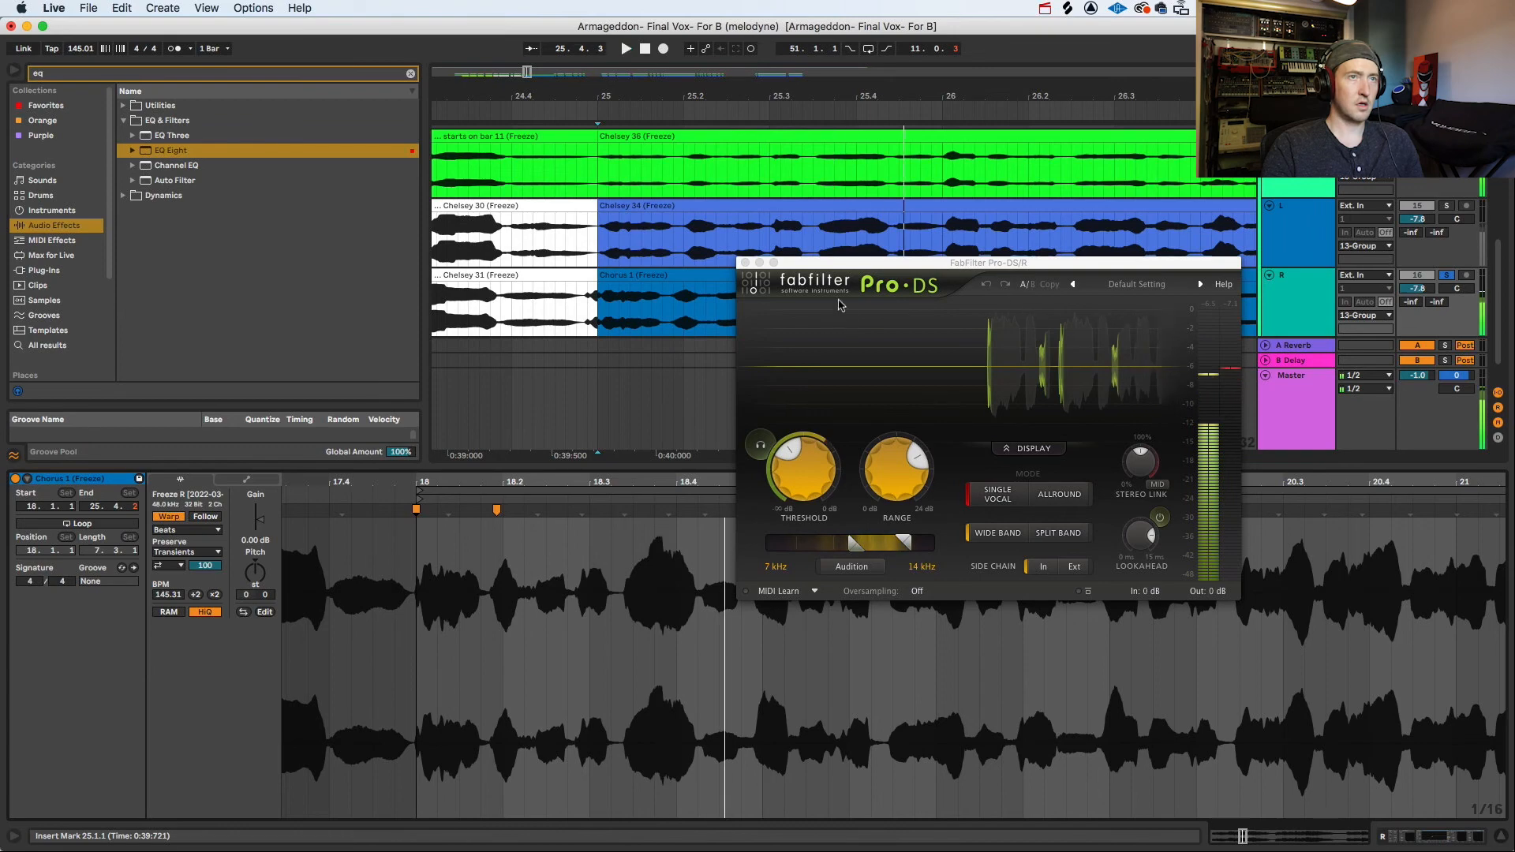
pyautogui.moveTo(872, 266); pyautogui.dragTo(987, 470)
pyautogui.press('space')
pyautogui.moveTo(805, 262); pyautogui.dragTo(1093, 483)
pyautogui.press('space')
pyautogui.press('space')
pyautogui.press('space')
pyautogui.press('space')
pyautogui.press('space')
pyautogui.press('space')
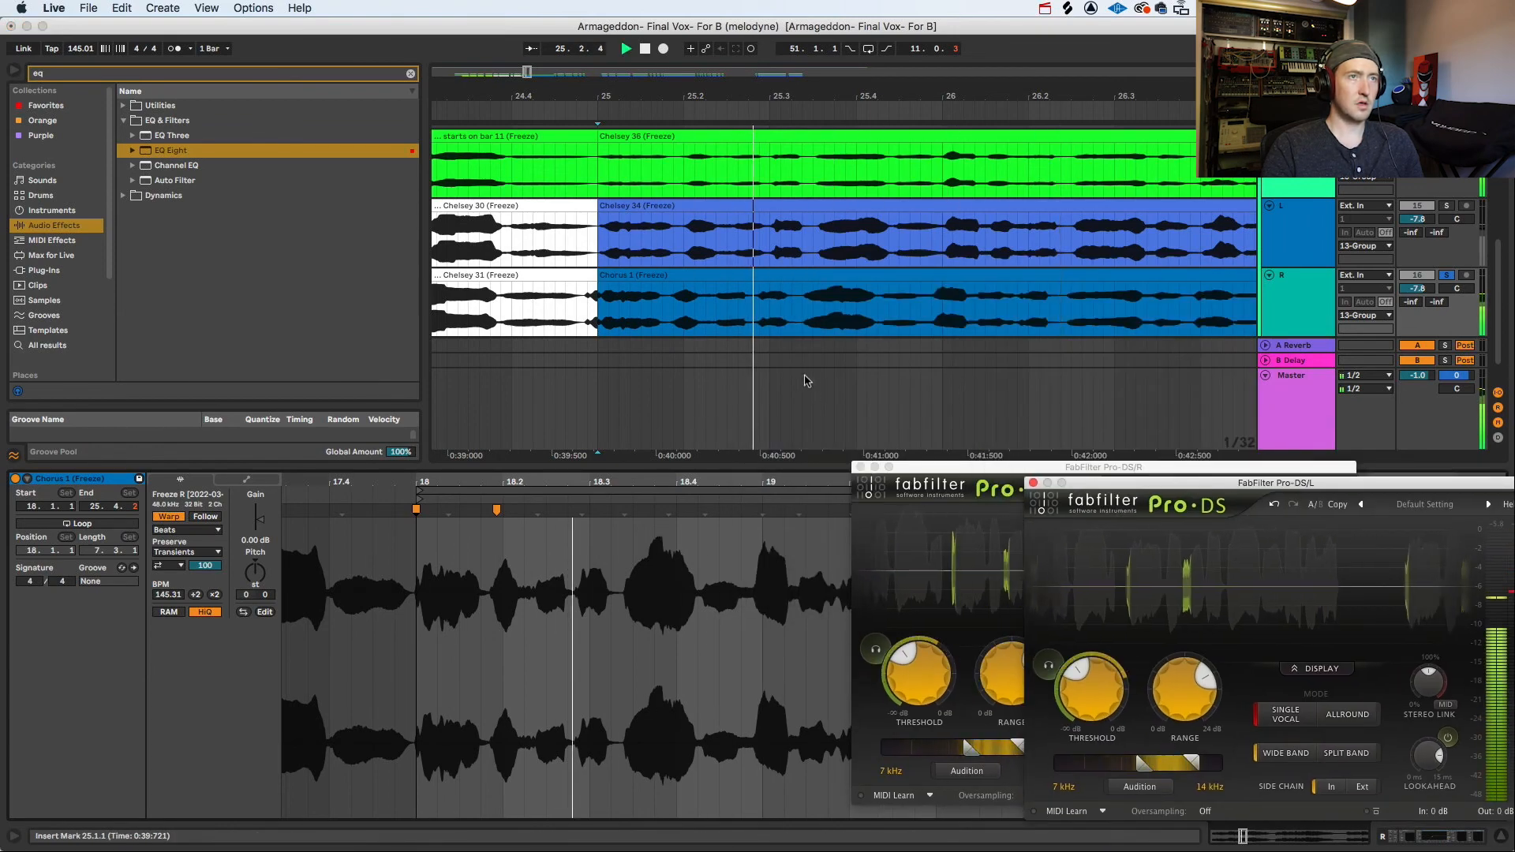
# Shift the warp marker just before beat 18.2 in the Chorus 1 clip slightly later and replay the phrase.
pyautogui.moveTo(497, 509)
pyautogui.mouseDown()
pyautogui.moveTo(521, 510)
pyautogui.moveTo(494, 510)
pyautogui.mouseUp()
pyautogui.press('space')
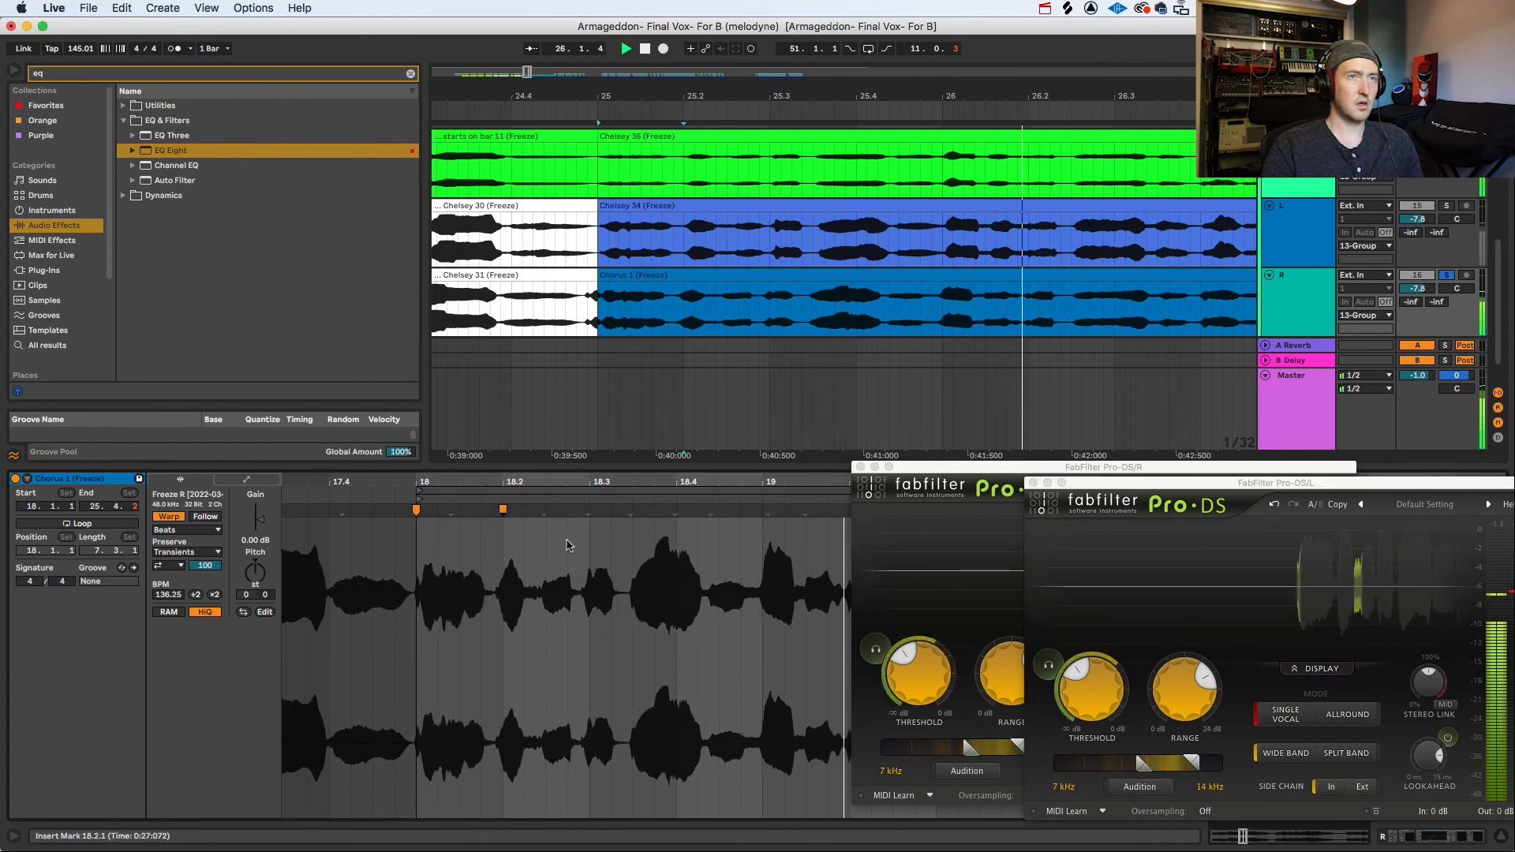
# Play the soloed R track through the rest of the Chorus 1 clip, then replay the clip from bar 25.
pyautogui.moveTo(899, 96); pyautogui.dragTo(514, 30)
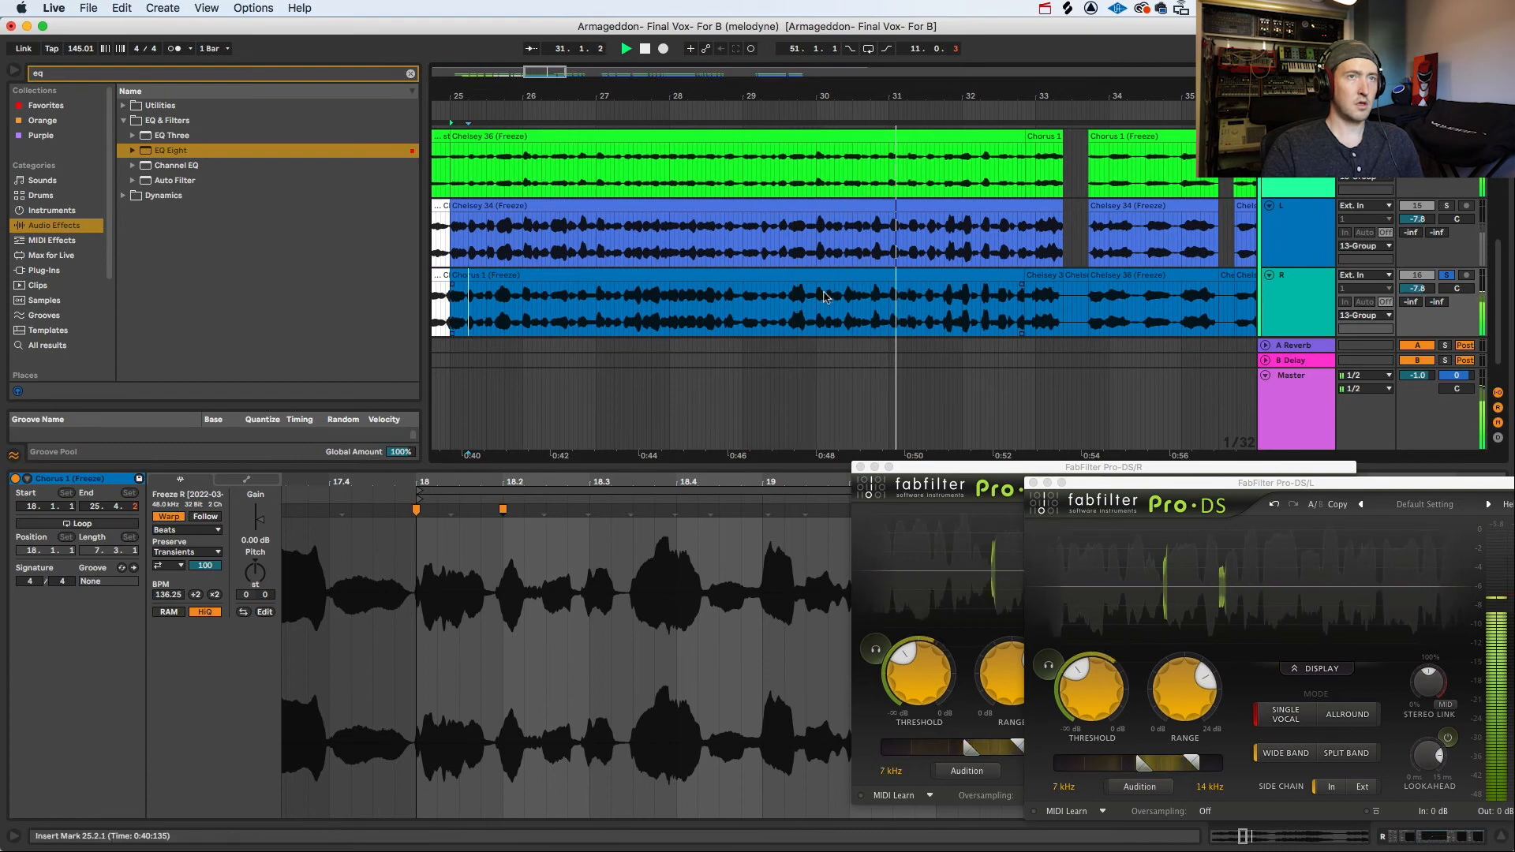
pyautogui.click(992, 330)
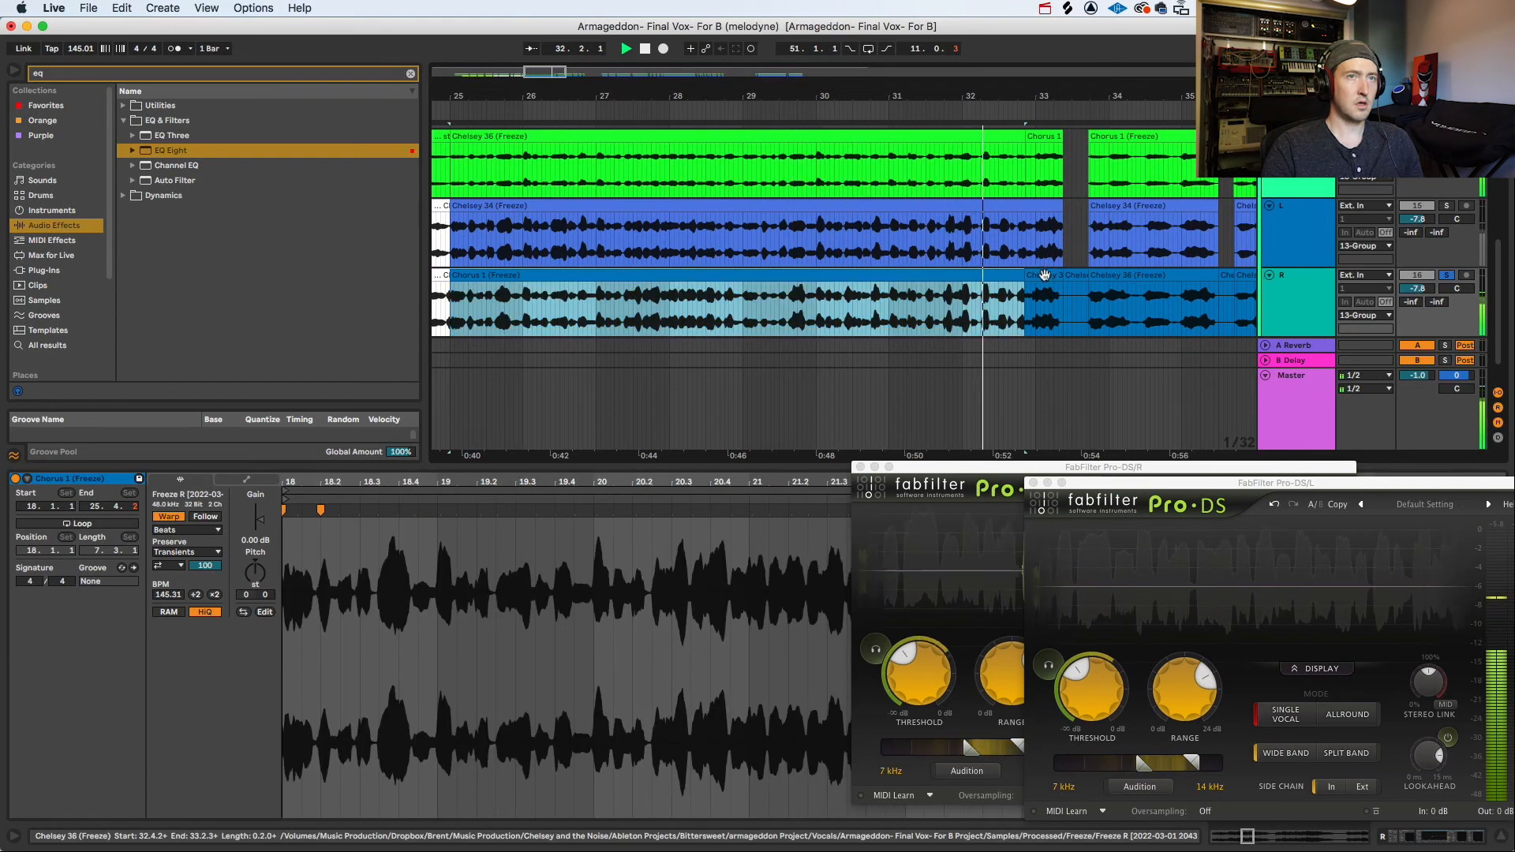
pyautogui.press('space')
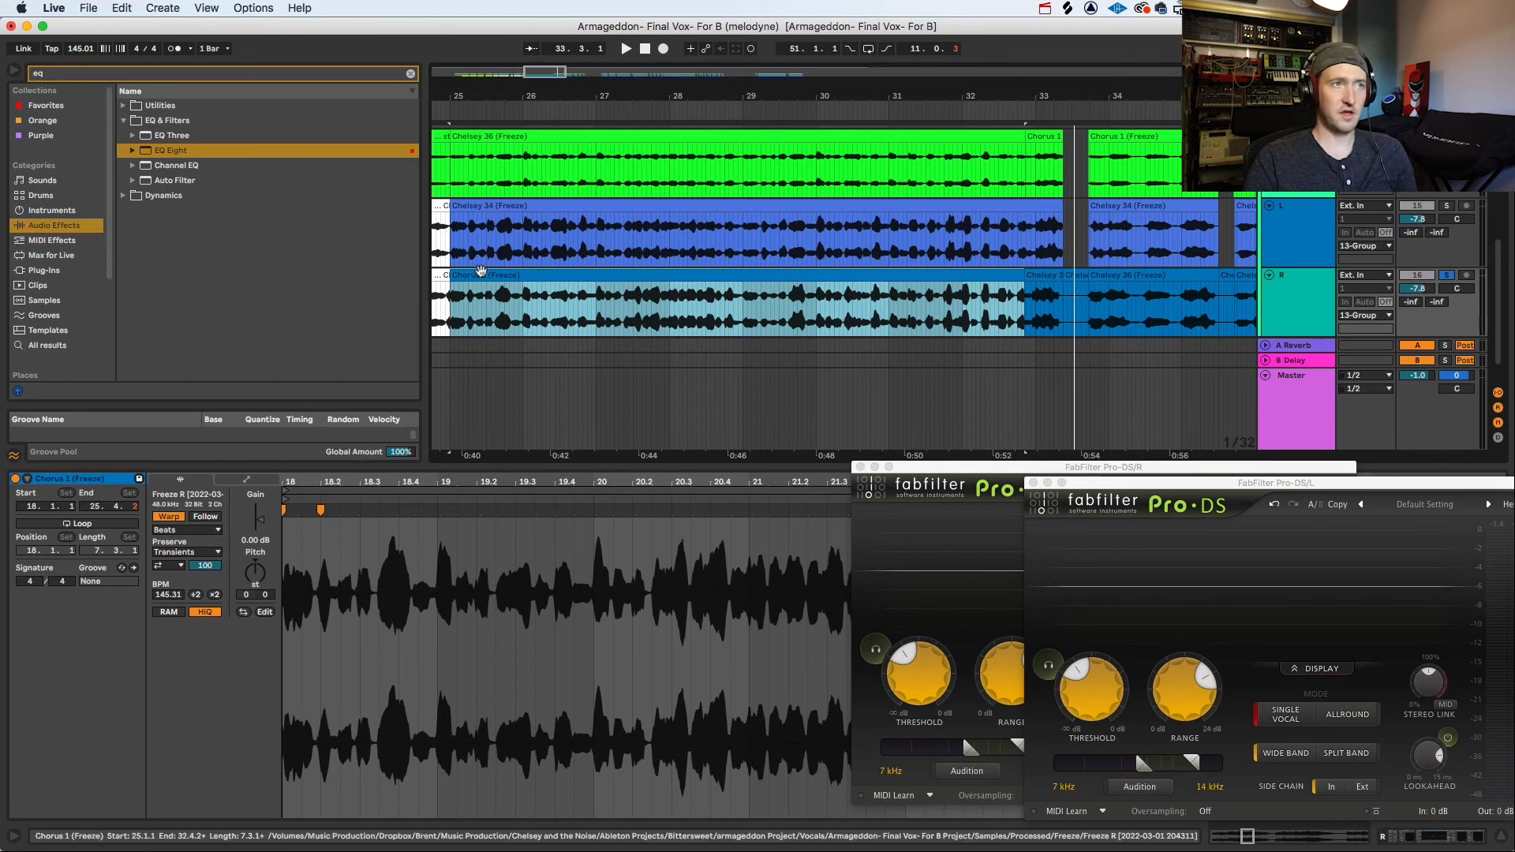
pyautogui.press('space')
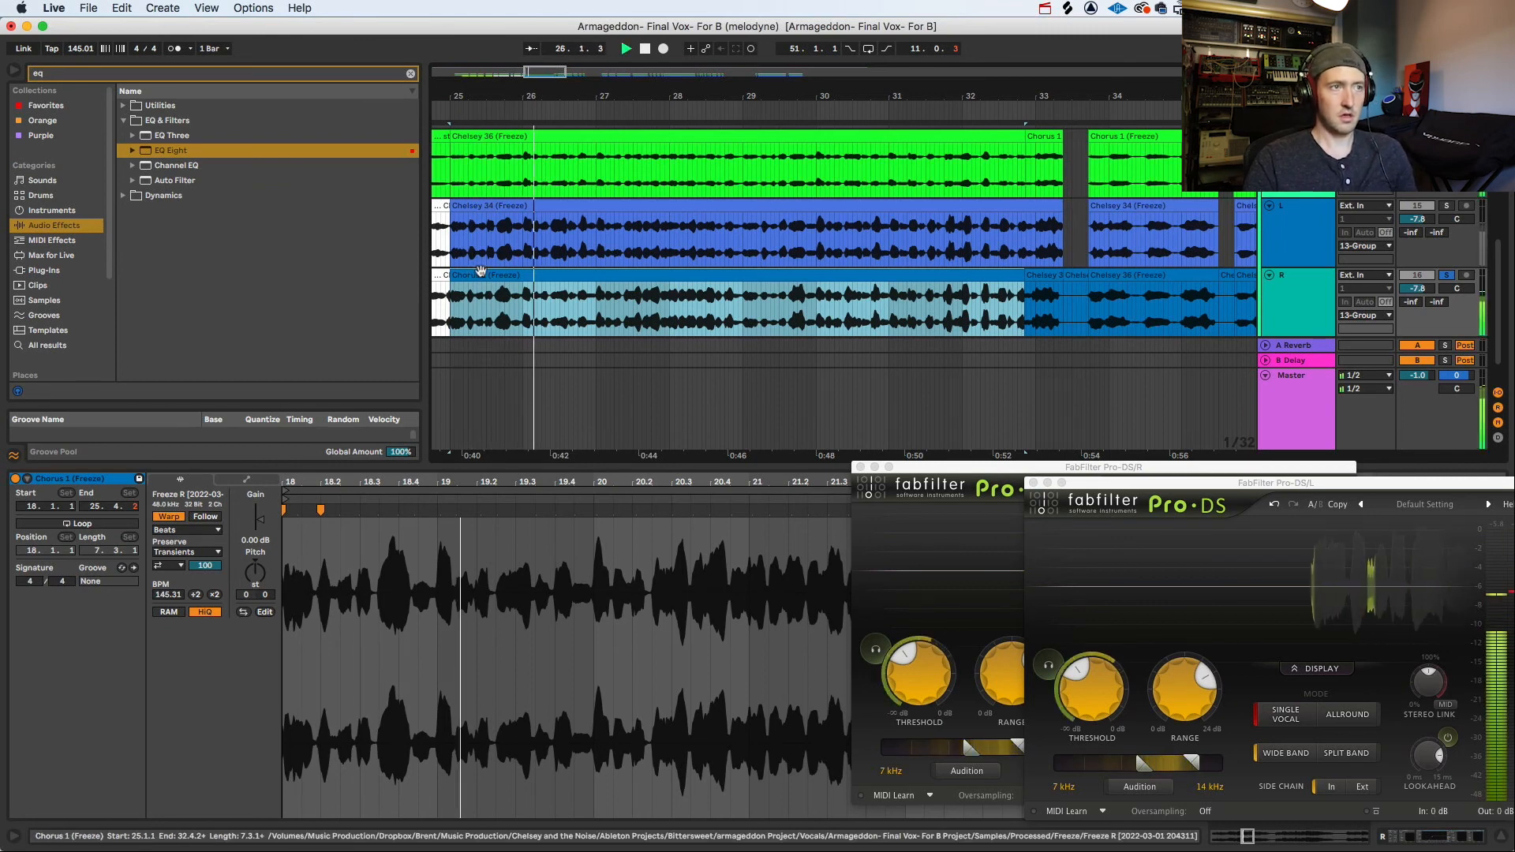
pyautogui.press('space')
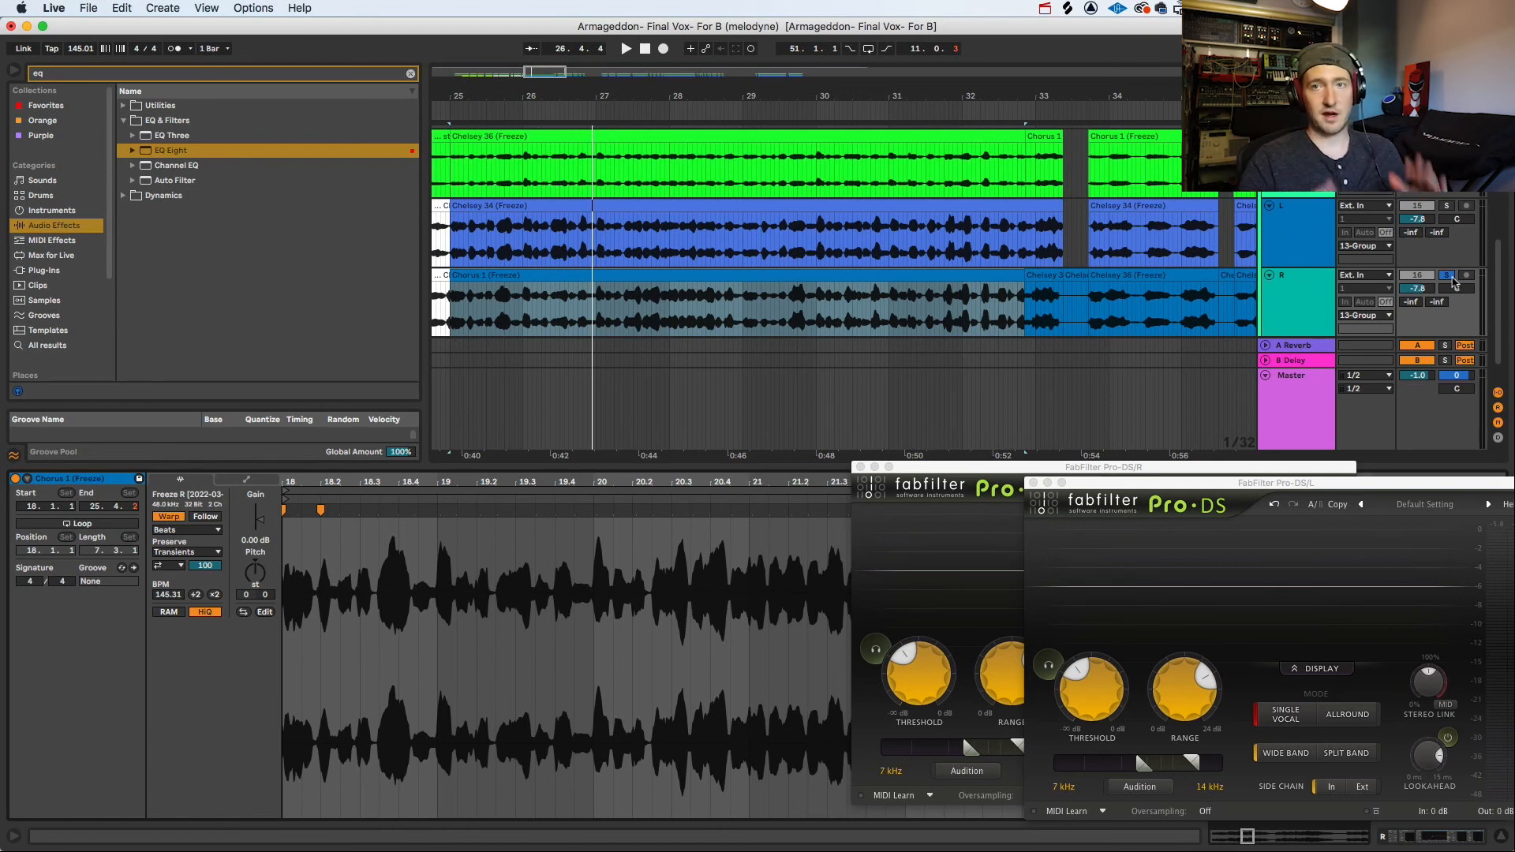
# Unsolo the R track, replay from bar 25 and close both Pro-DS windows.
pyautogui.click(1452, 278)
pyautogui.press('space')
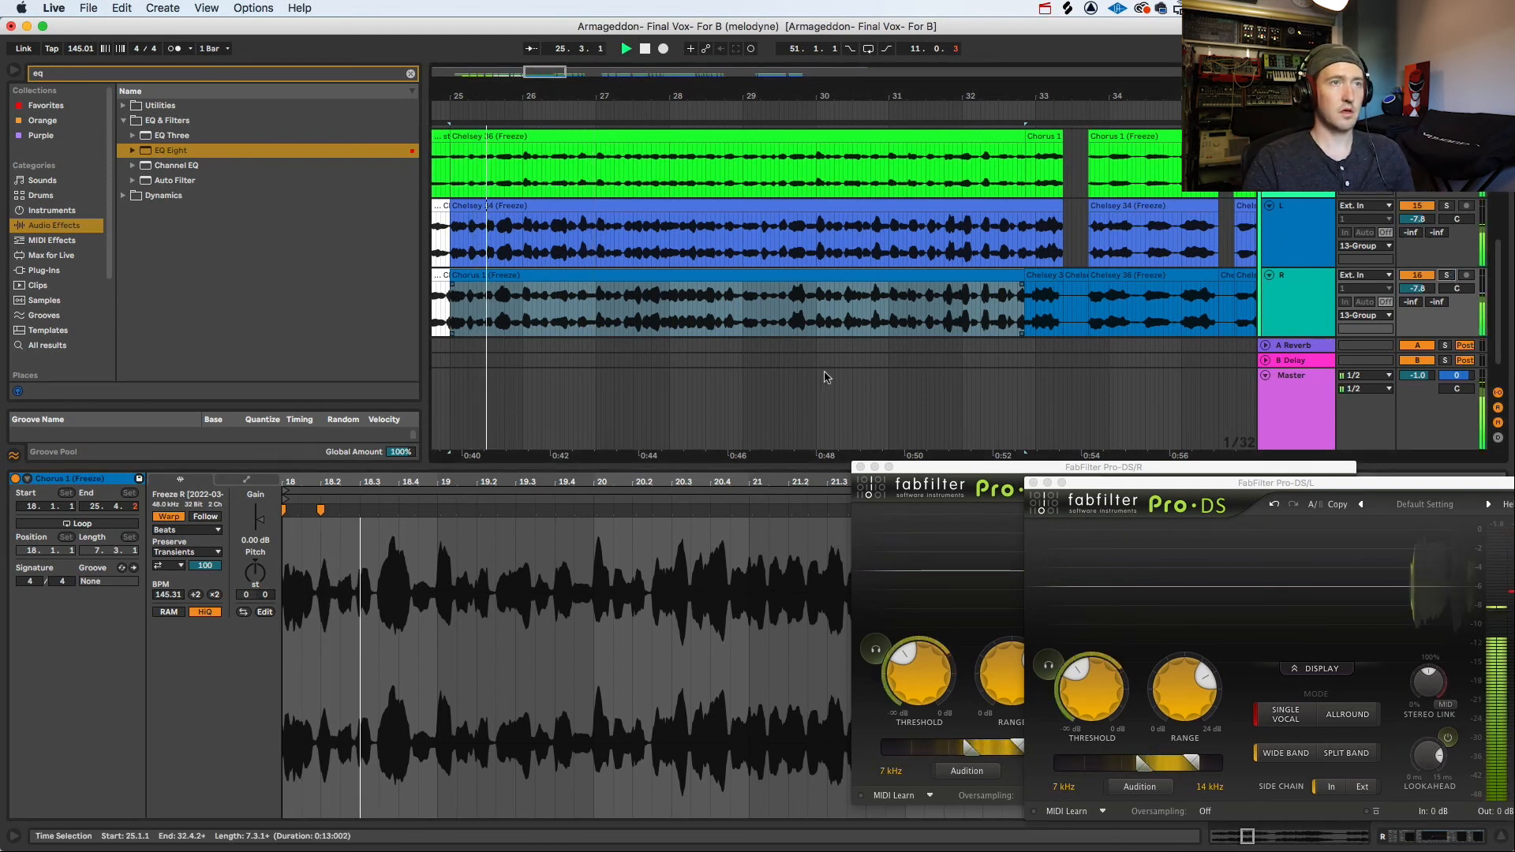
pyautogui.click(860, 467)
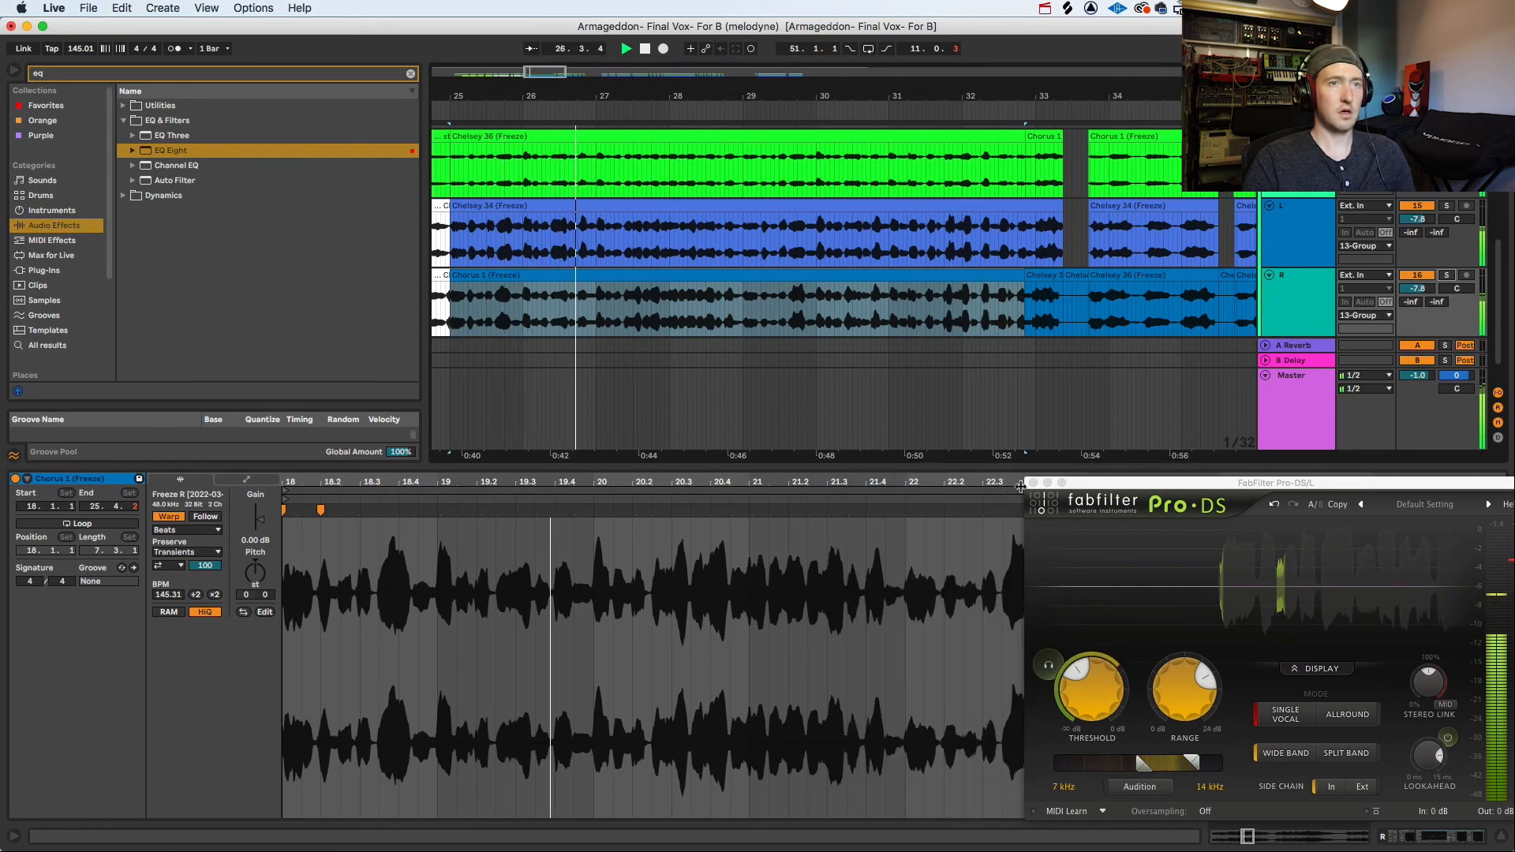
pyautogui.click(1033, 483)
# Solo the 13 Group during playback to hear the lead vocal and both doubles together.
pyautogui.scroll(3, 1032, 377)
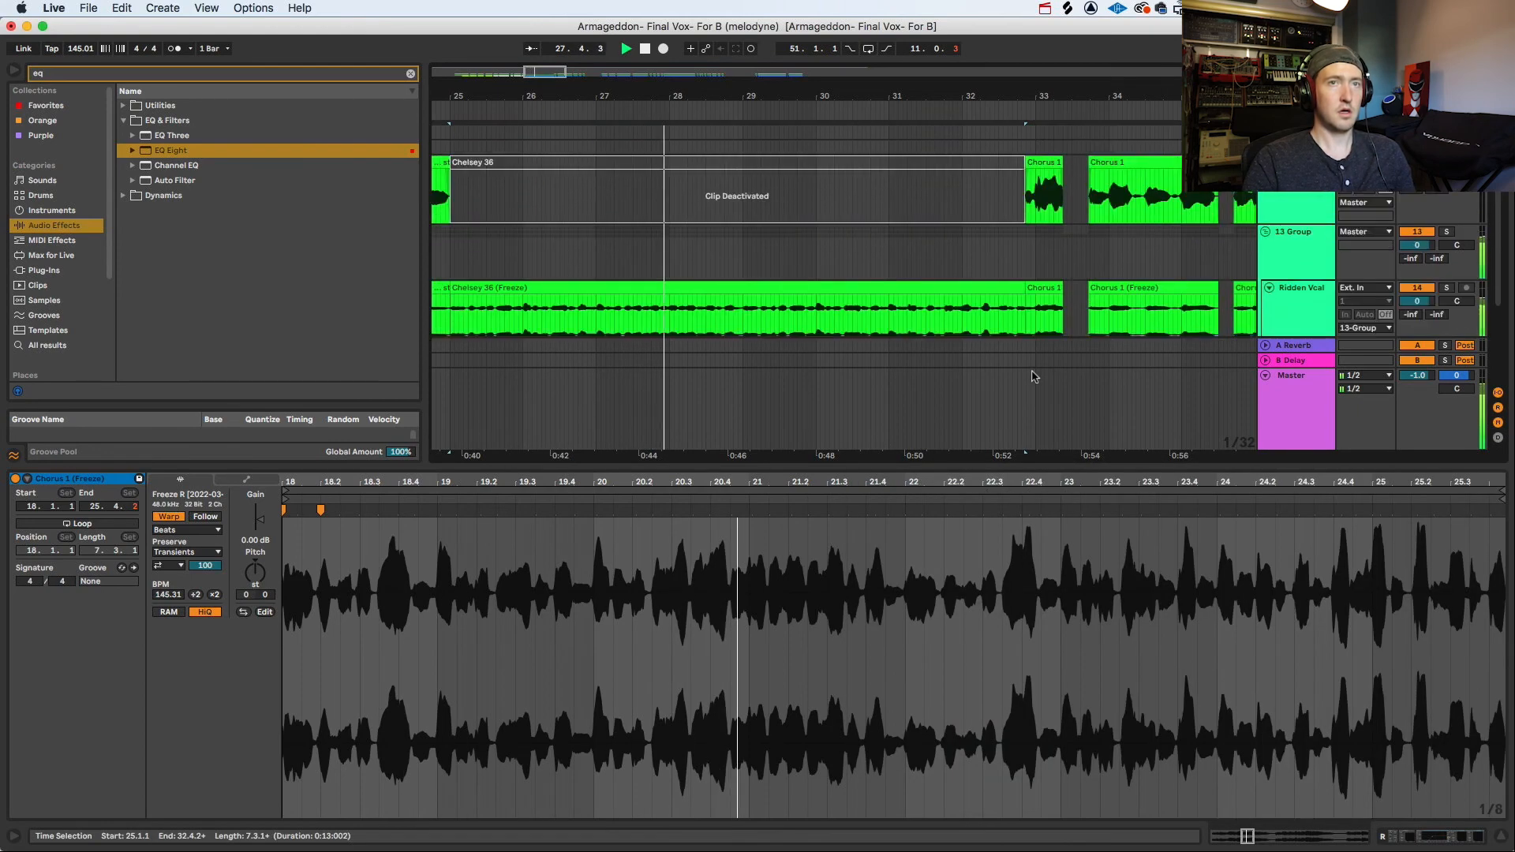
pyautogui.click(1449, 232)
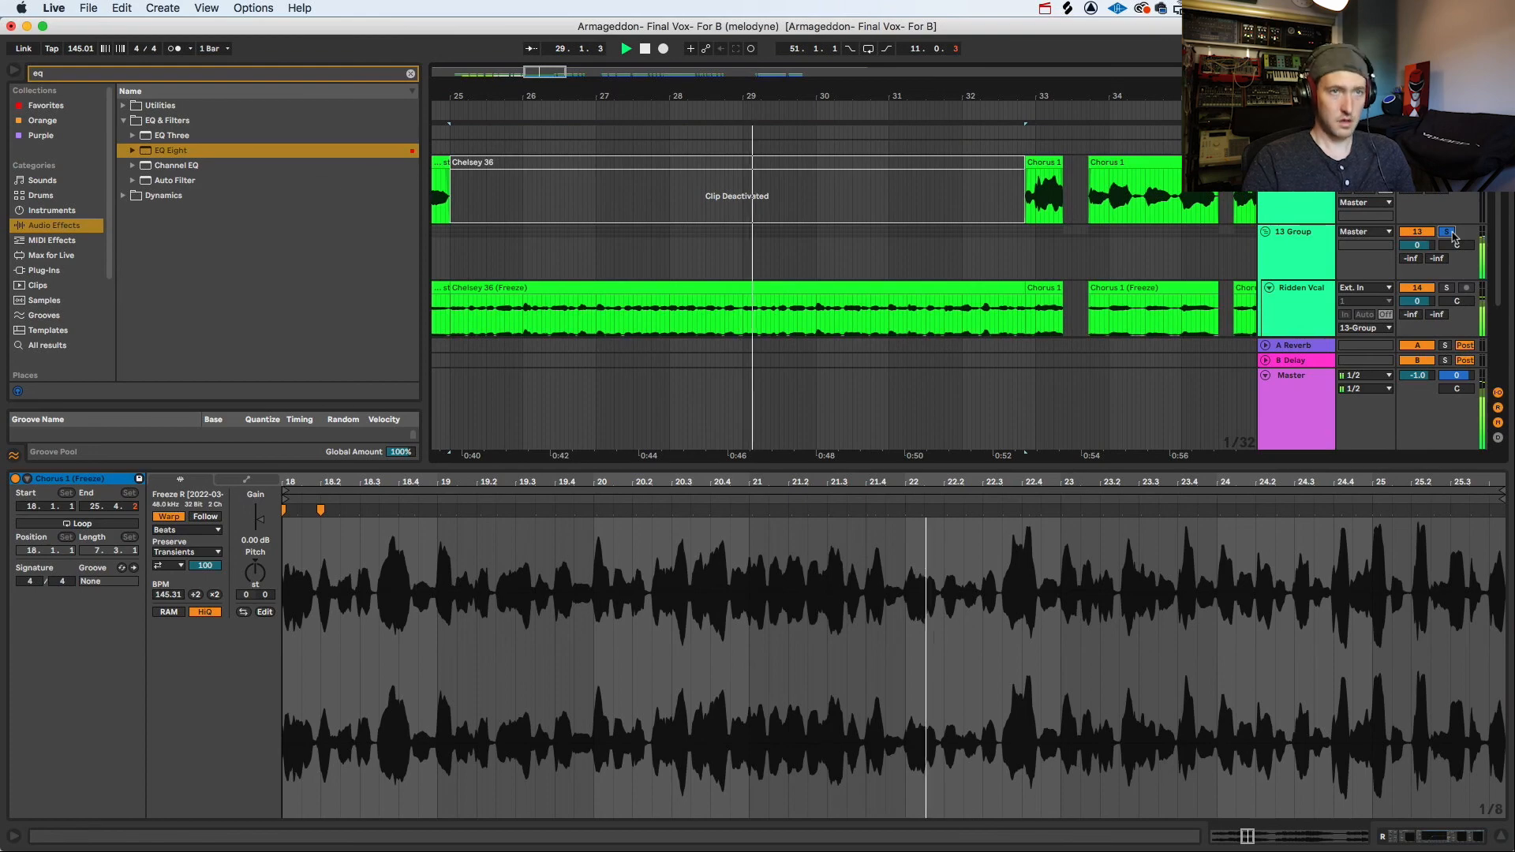
pyautogui.scroll(-2, 1245, 259)
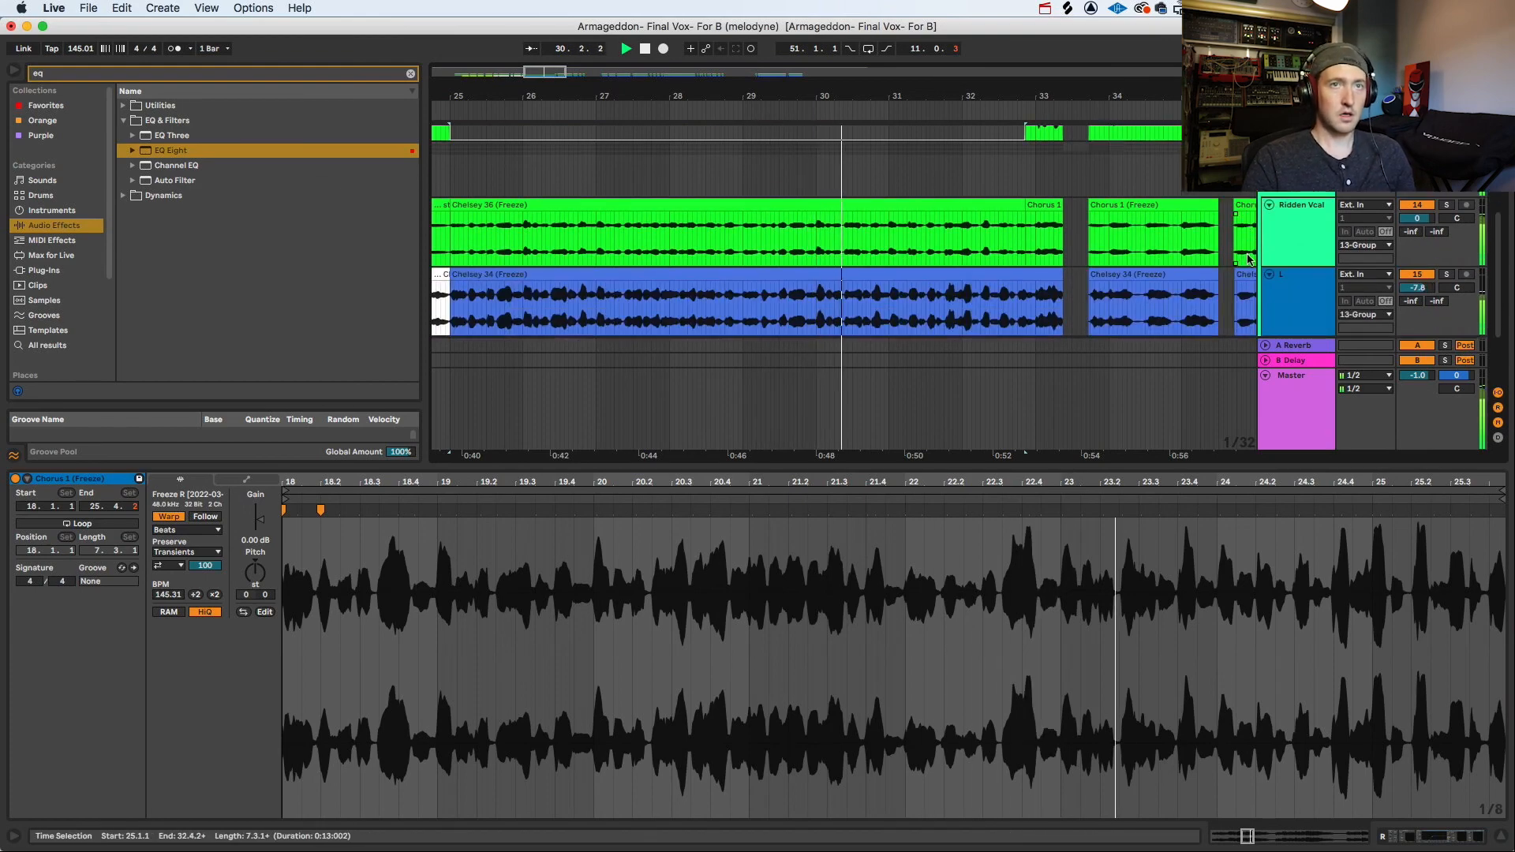
# Turn off the Valhalla effect in the Ridden Vcal chain and replay the soloed vocal group from bar 25.
pyautogui.click(1291, 253)
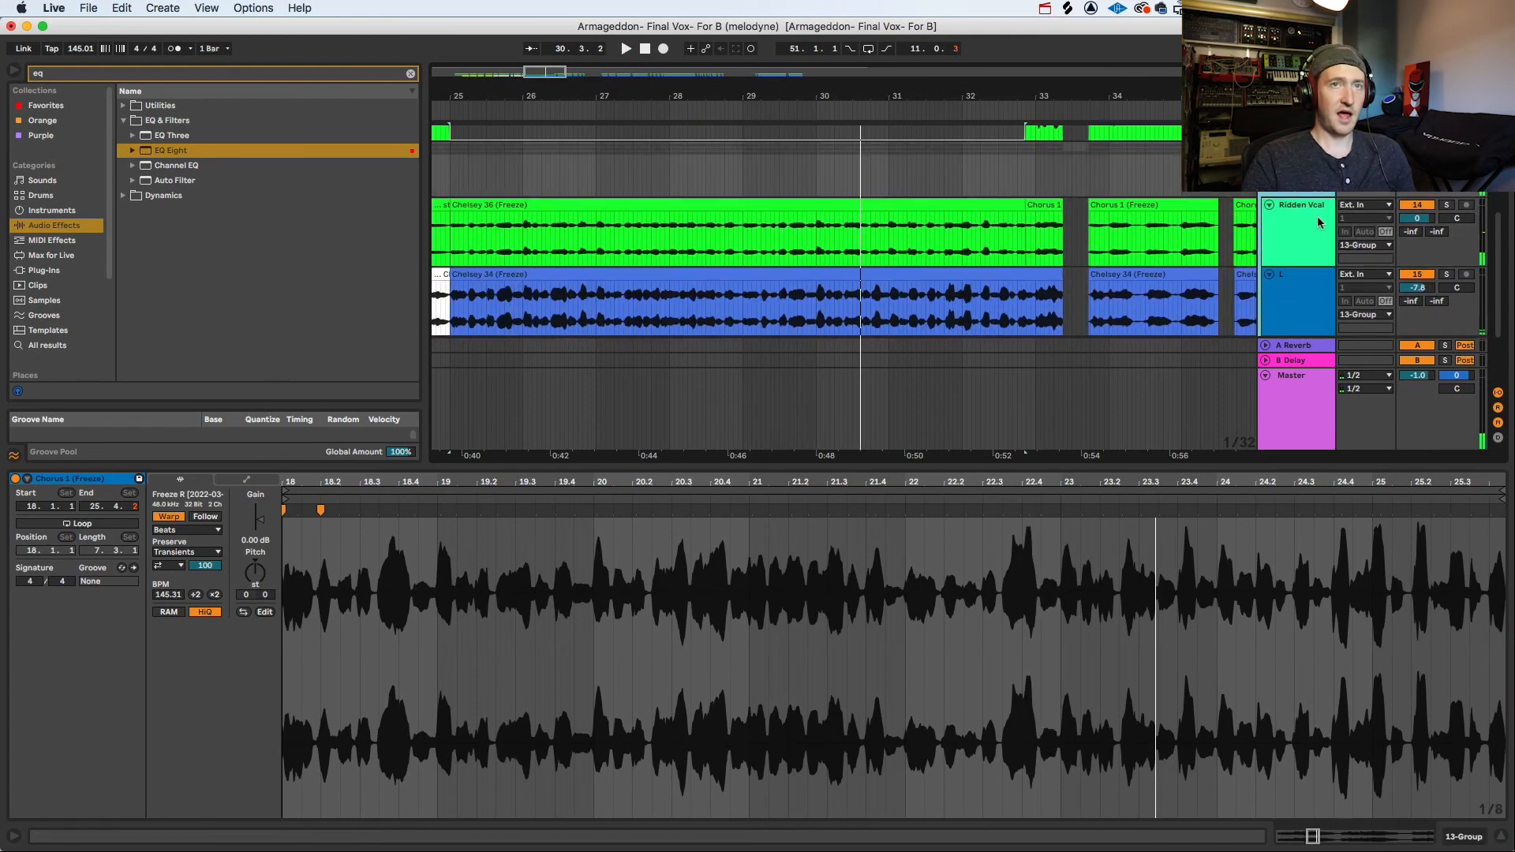
pyautogui.doubleClick(1314, 241)
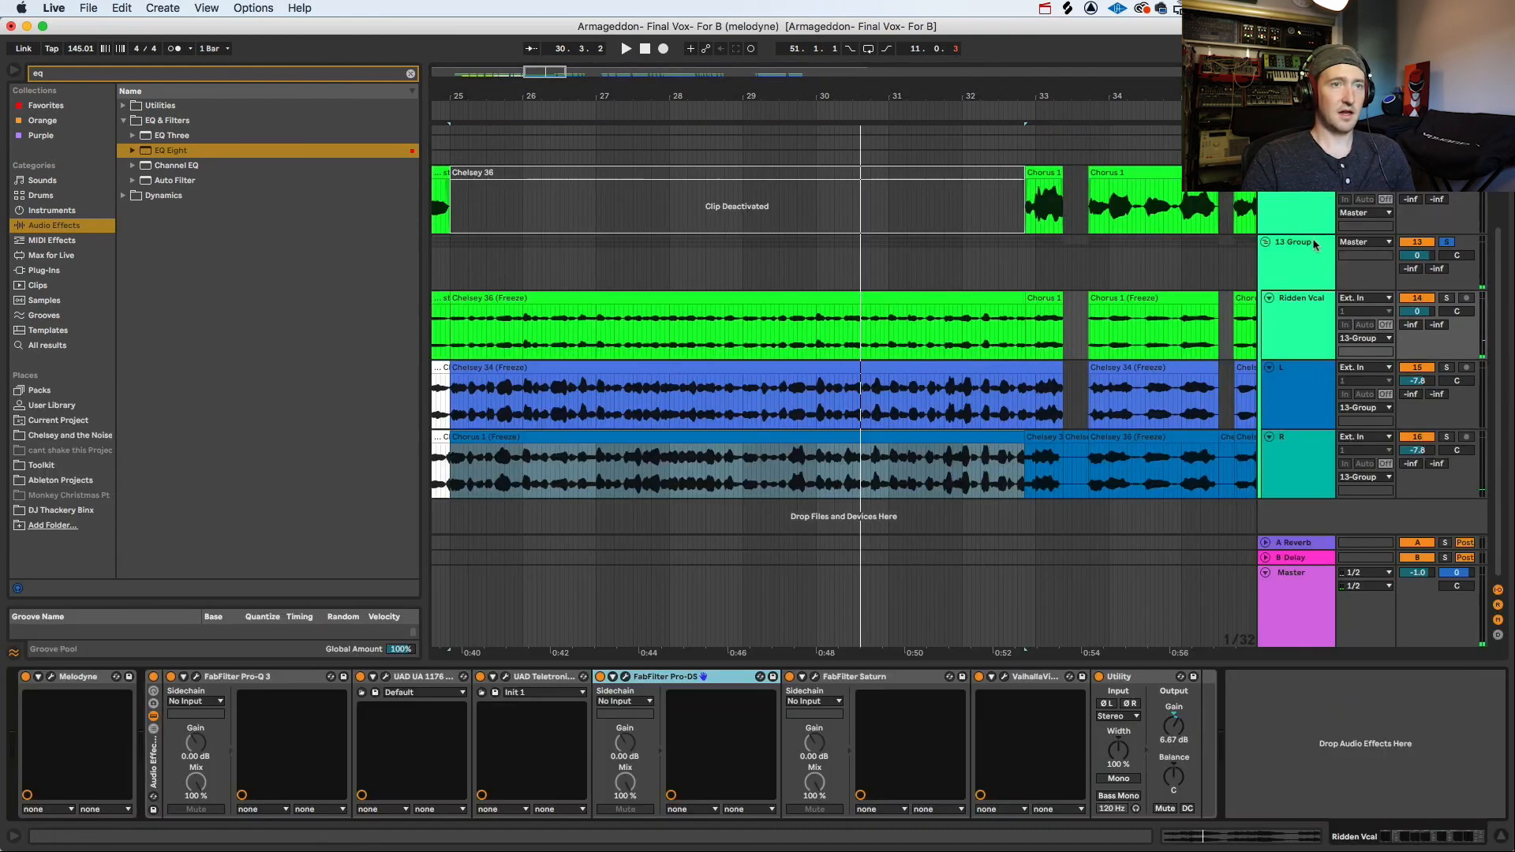
pyautogui.click(1023, 680)
pyautogui.click(1291, 287)
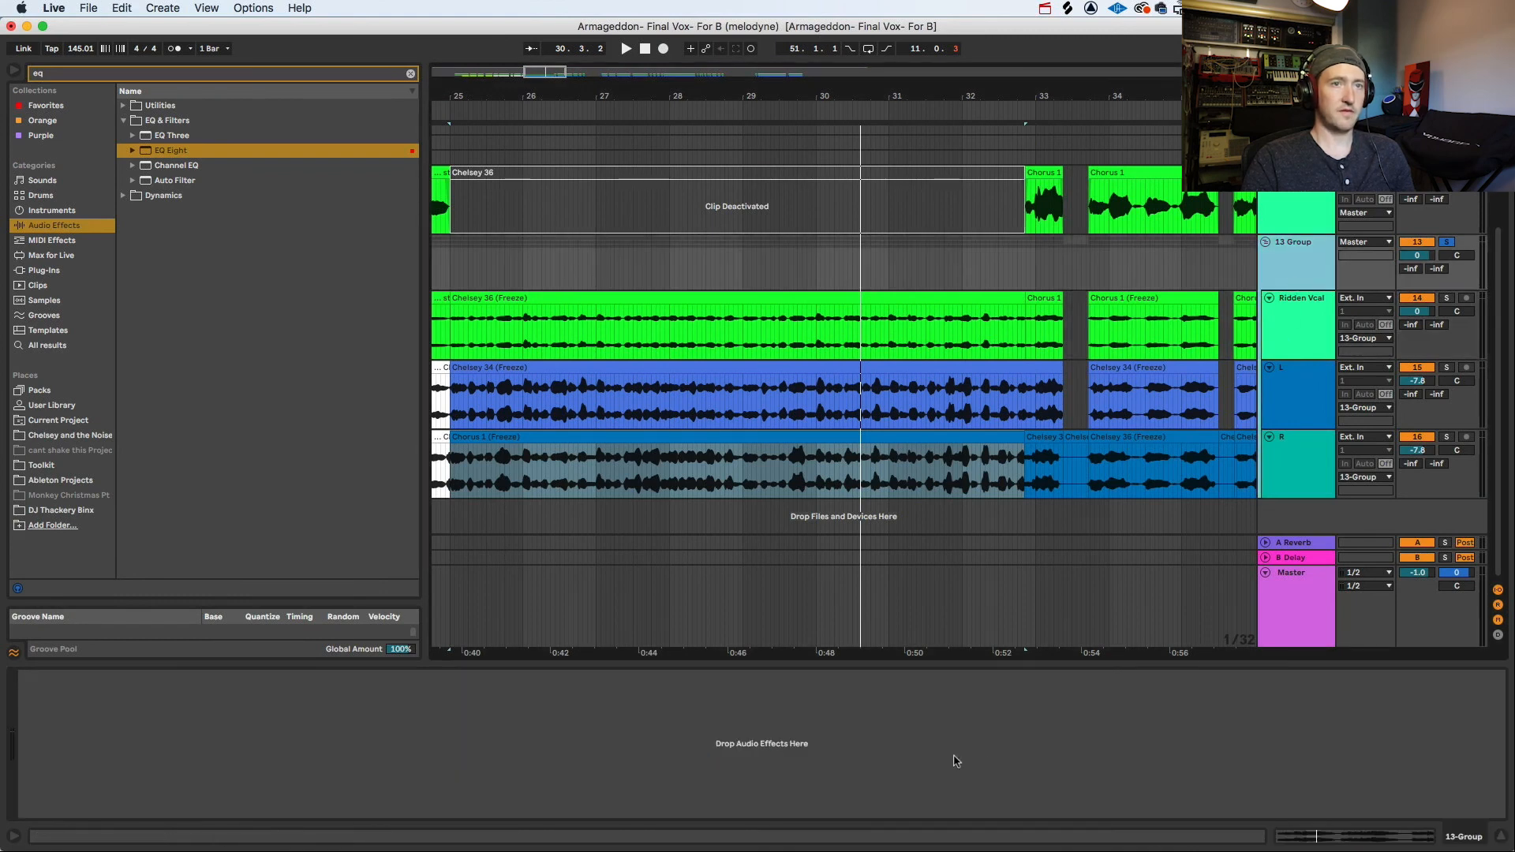
pyautogui.click(1310, 352)
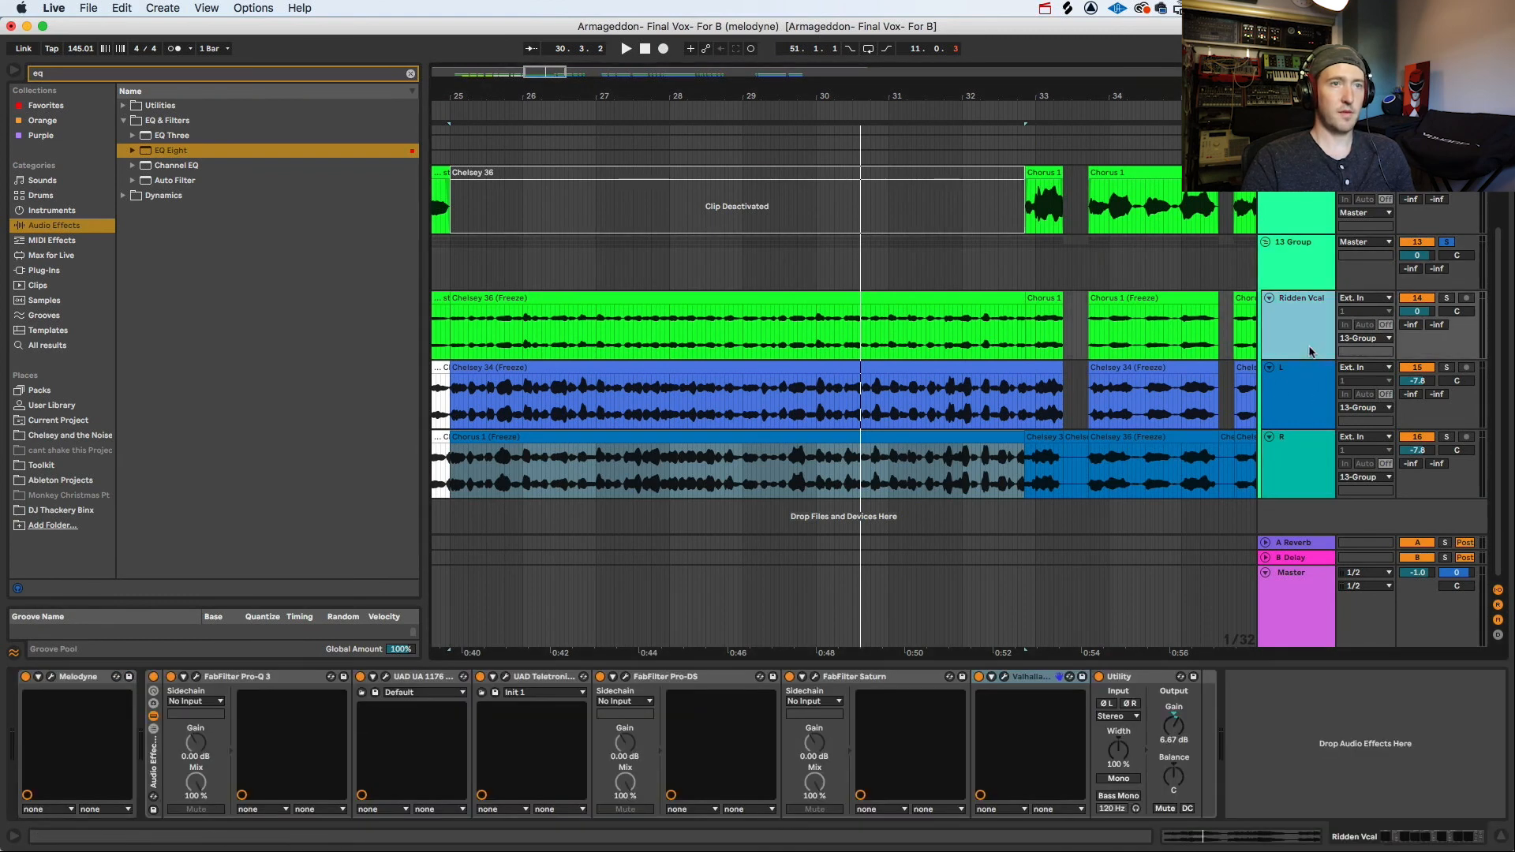
pyautogui.click(979, 677)
pyautogui.press('space')
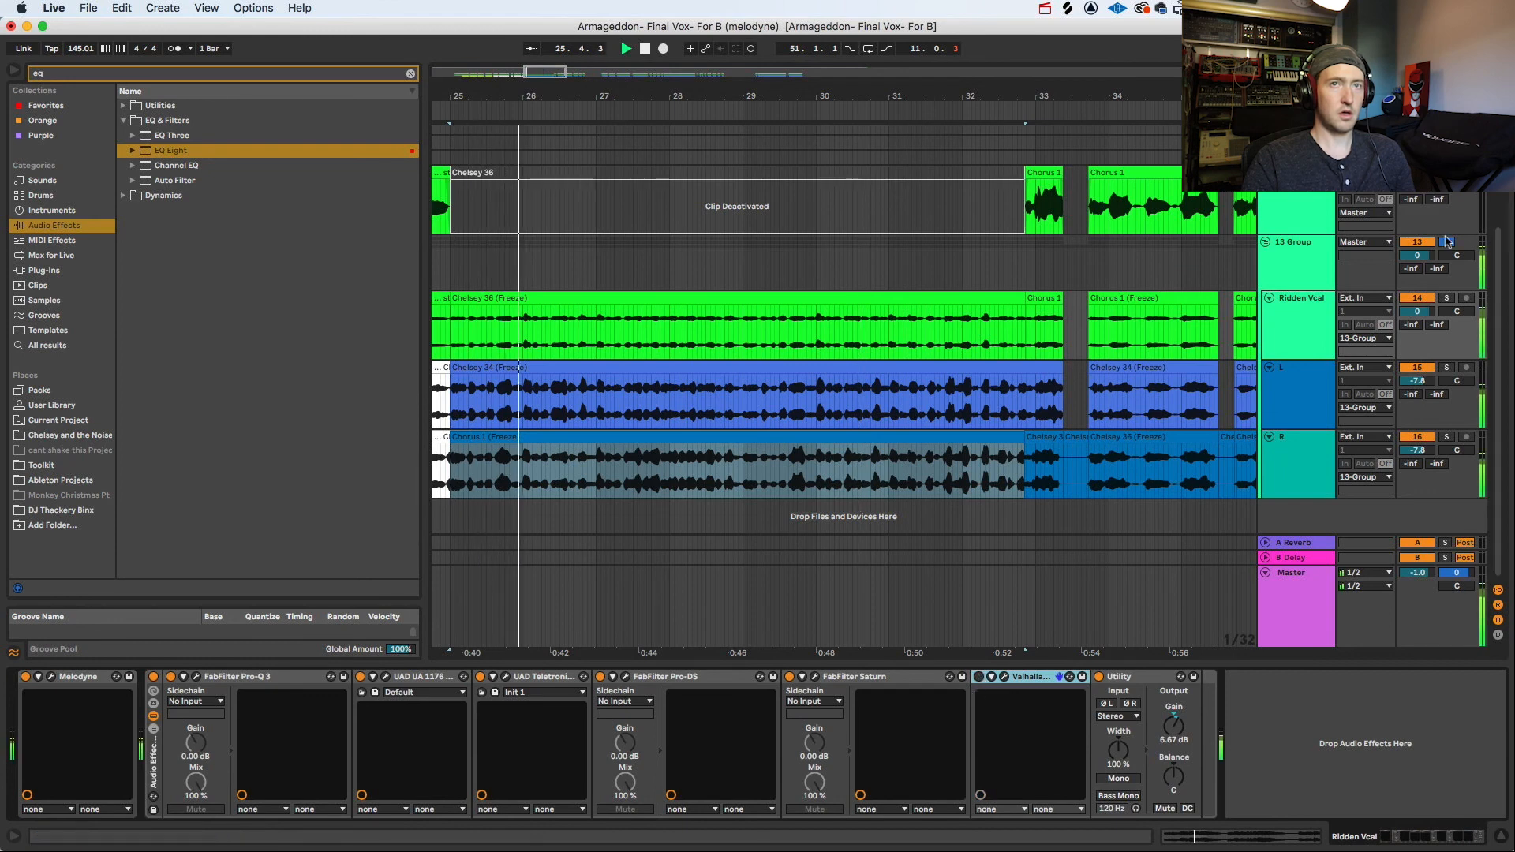
# Unsolo the 13 Group and play the full mix from bar 25 through to the end of the chorus.
pyautogui.click(1446, 242)
pyautogui.press('space')
pyautogui.press('space')
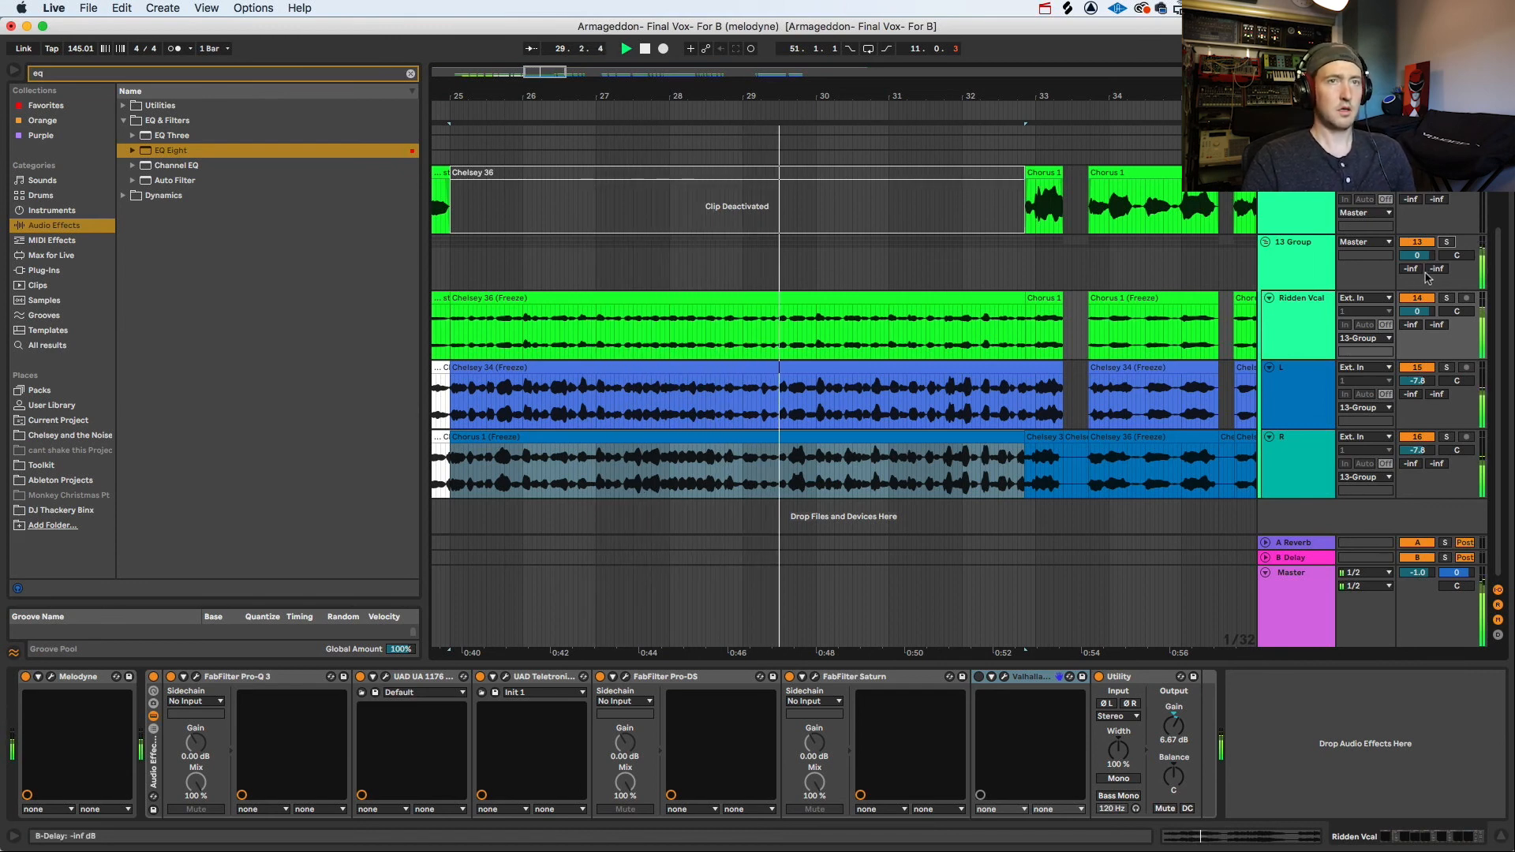
pyautogui.click(890, 405)
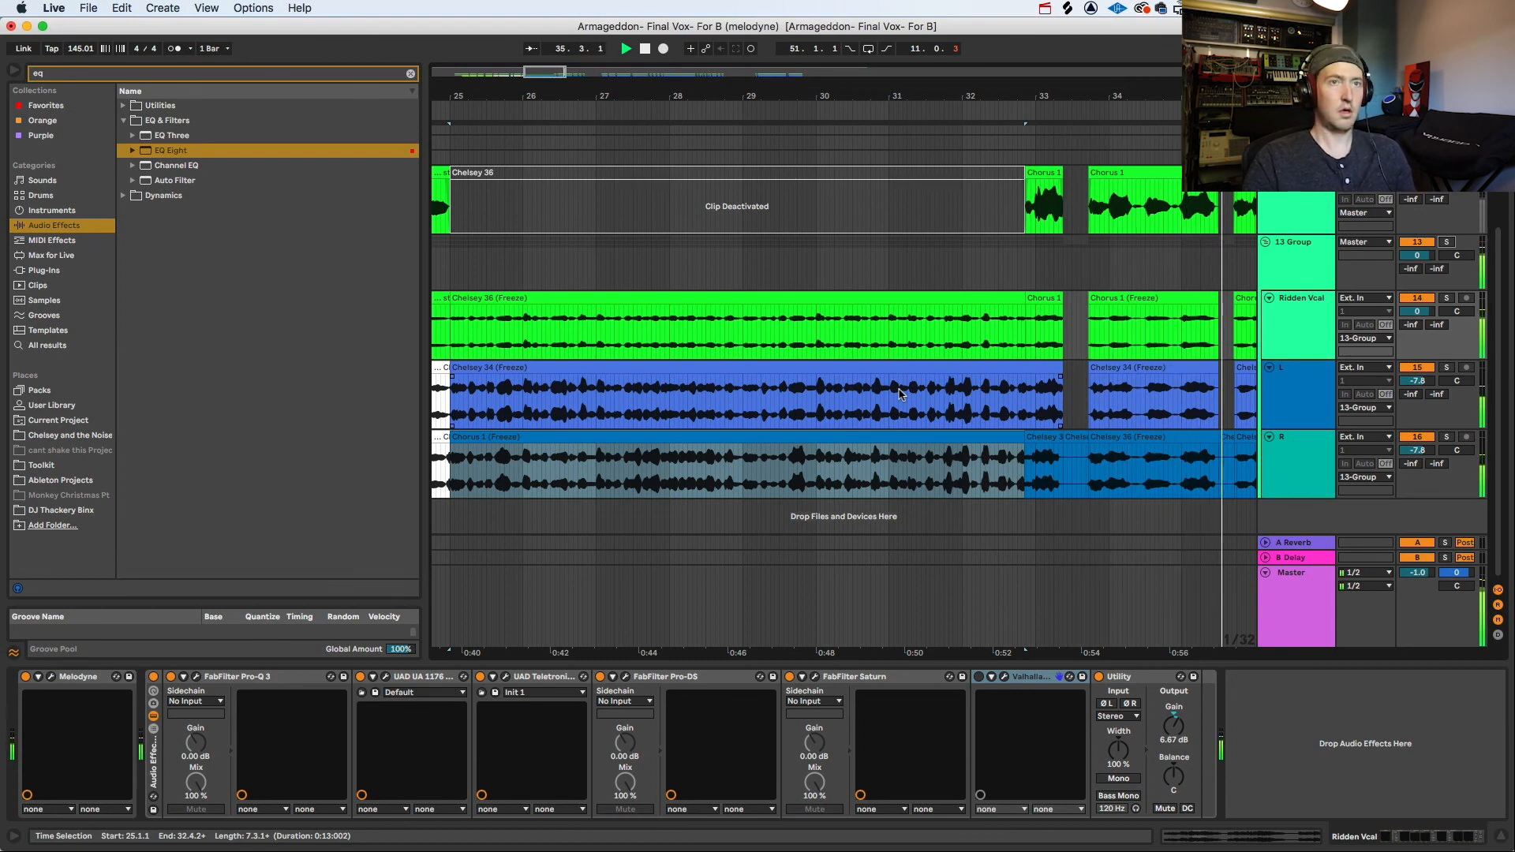
pyautogui.moveTo(1041, 94); pyautogui.dragTo(969, 30)
pyautogui.click(957, 171)
pyautogui.press('space')
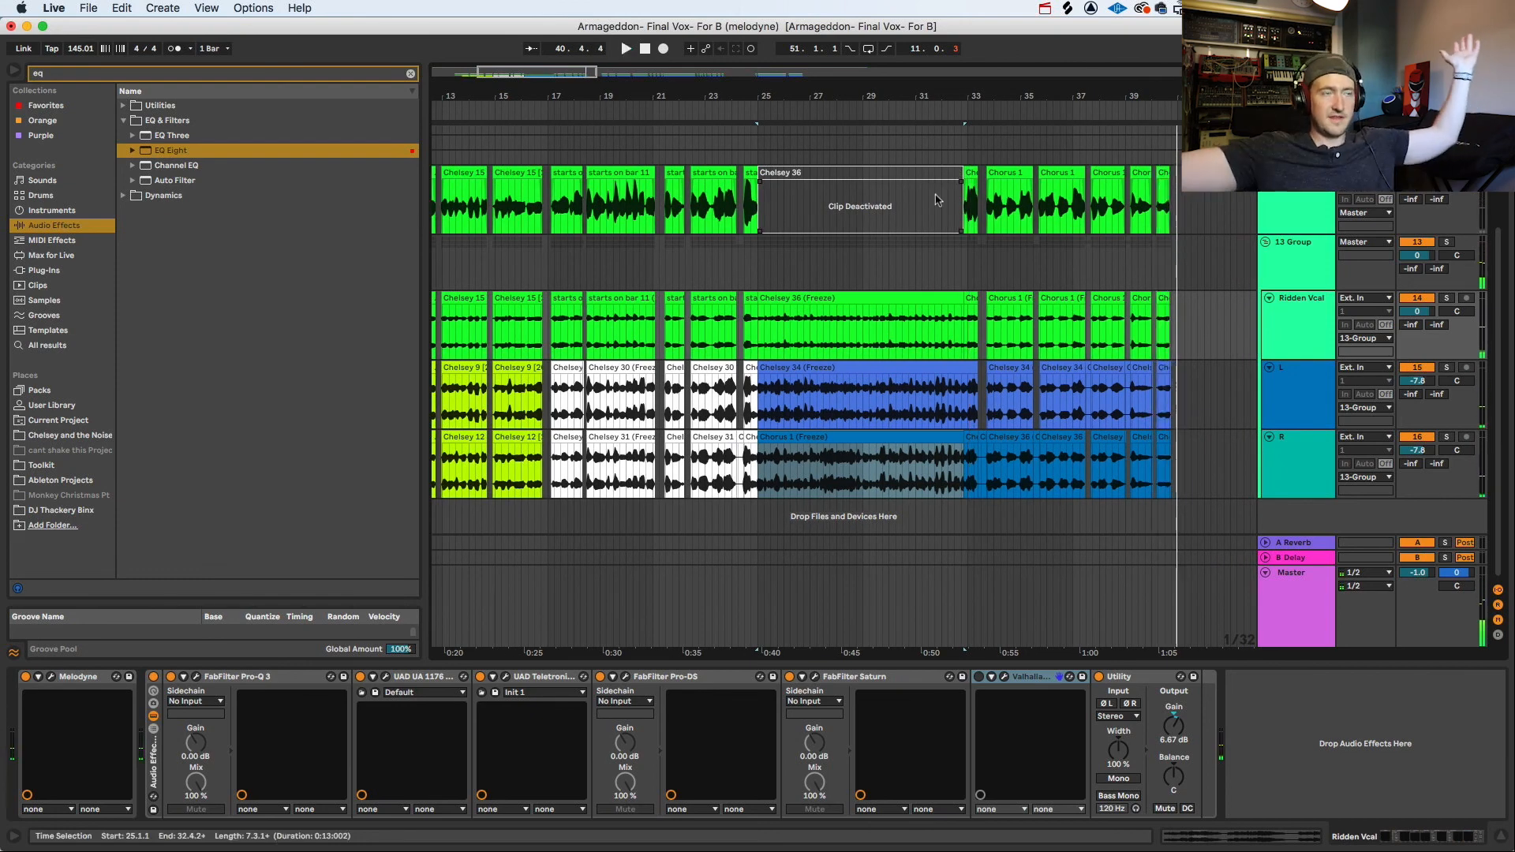